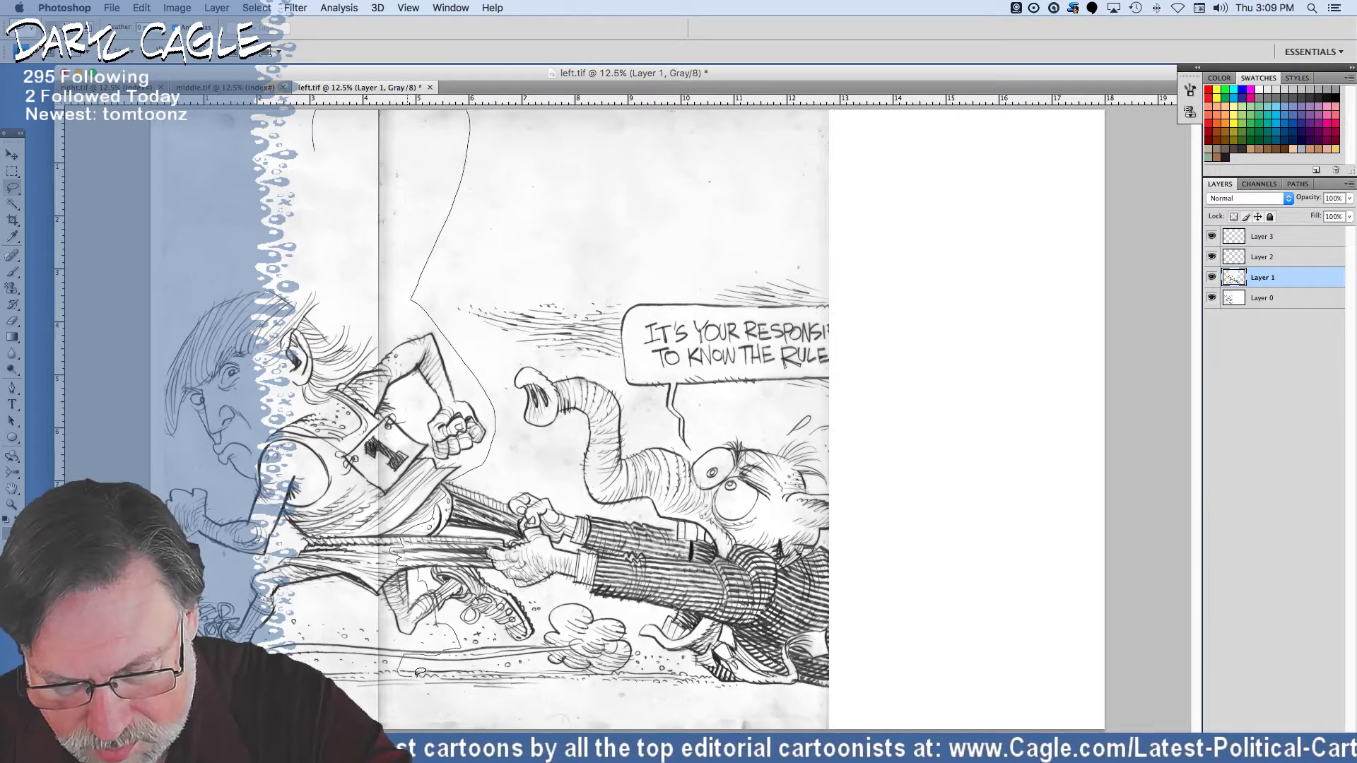
Lasso the area around the running figure in left.tif, then bring up right.tif.
left_click_drag(74, 166, 71, 150)
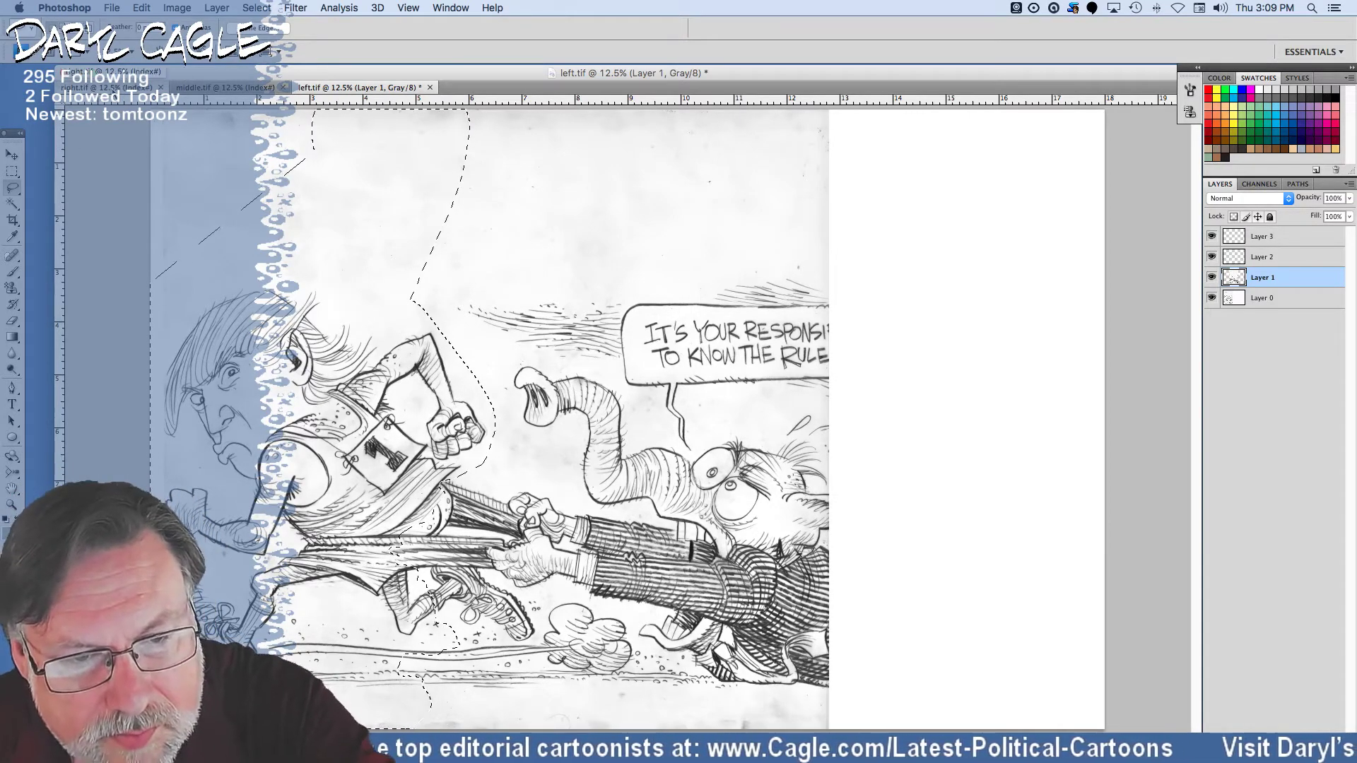
left_click(108, 90)
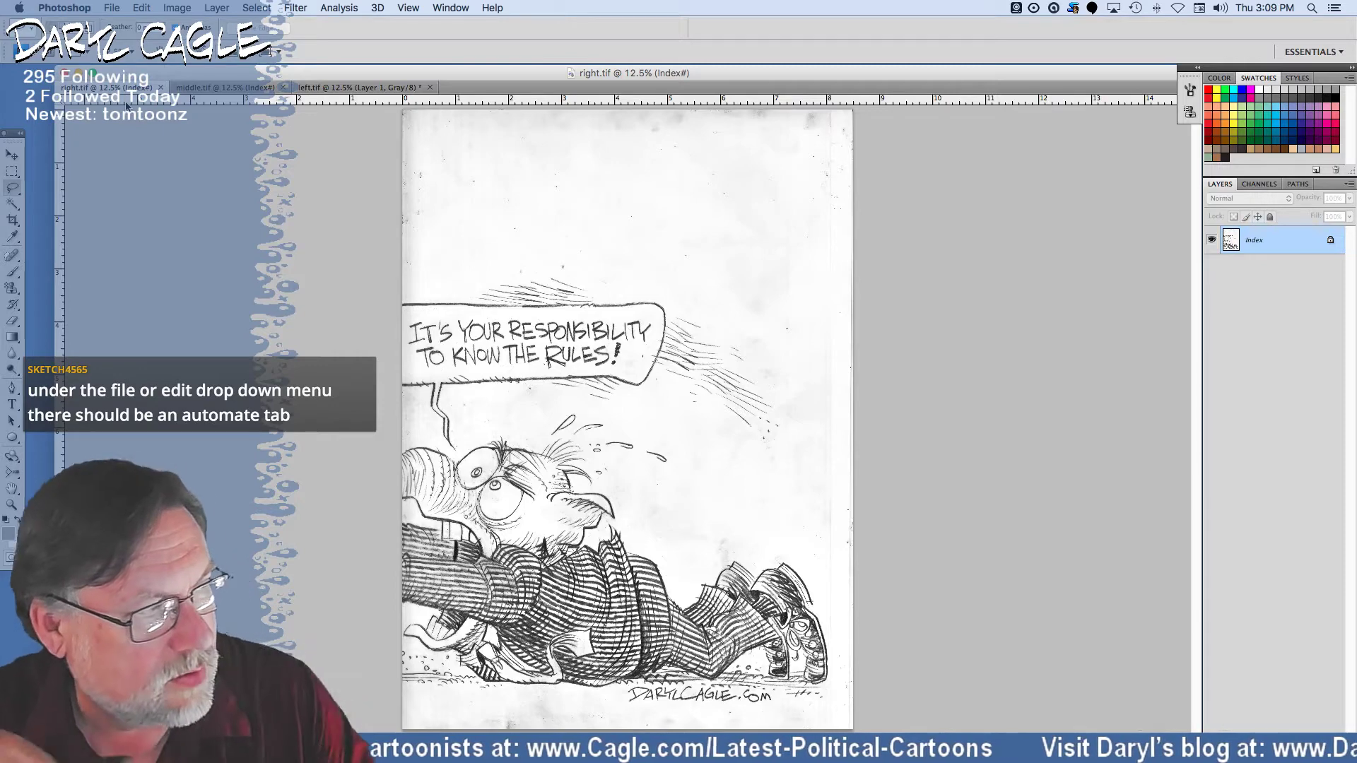
left_click(110, 7)
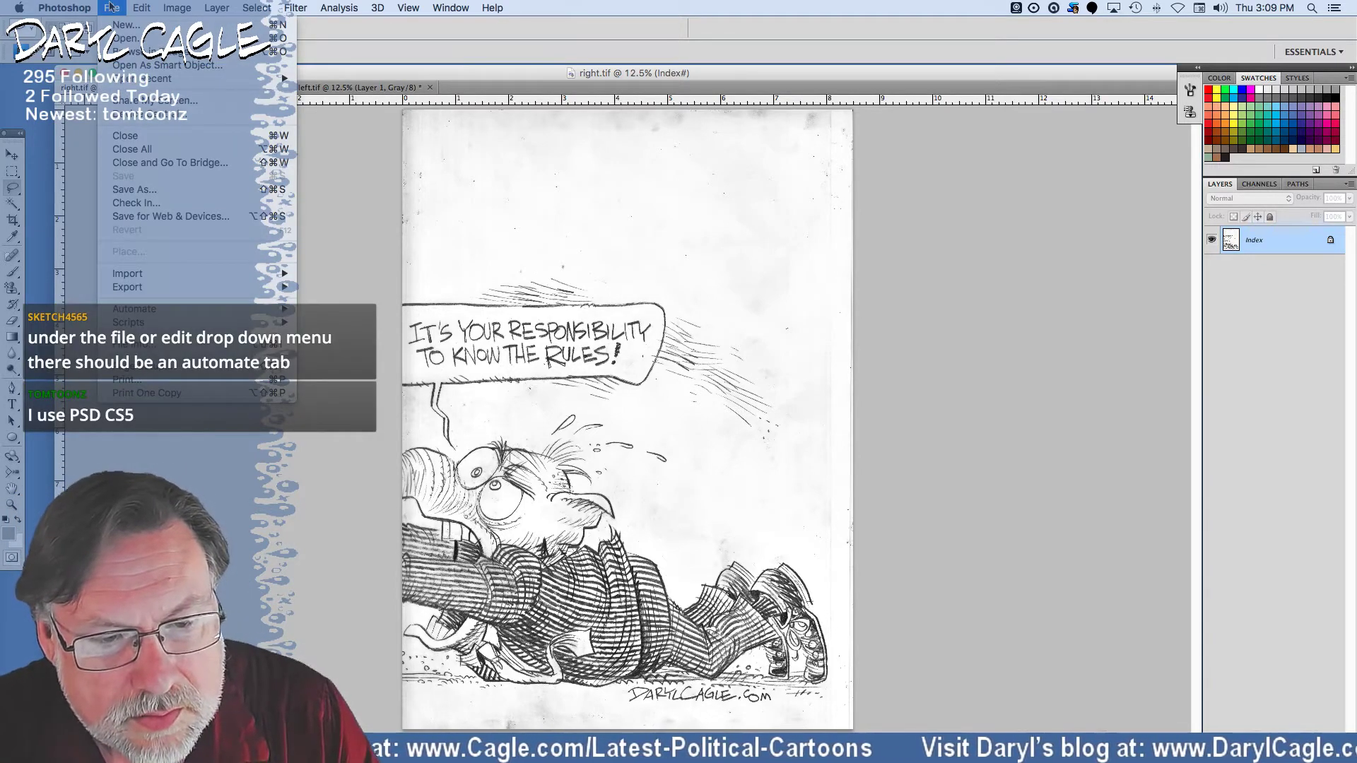
mouse_move(132, 311)
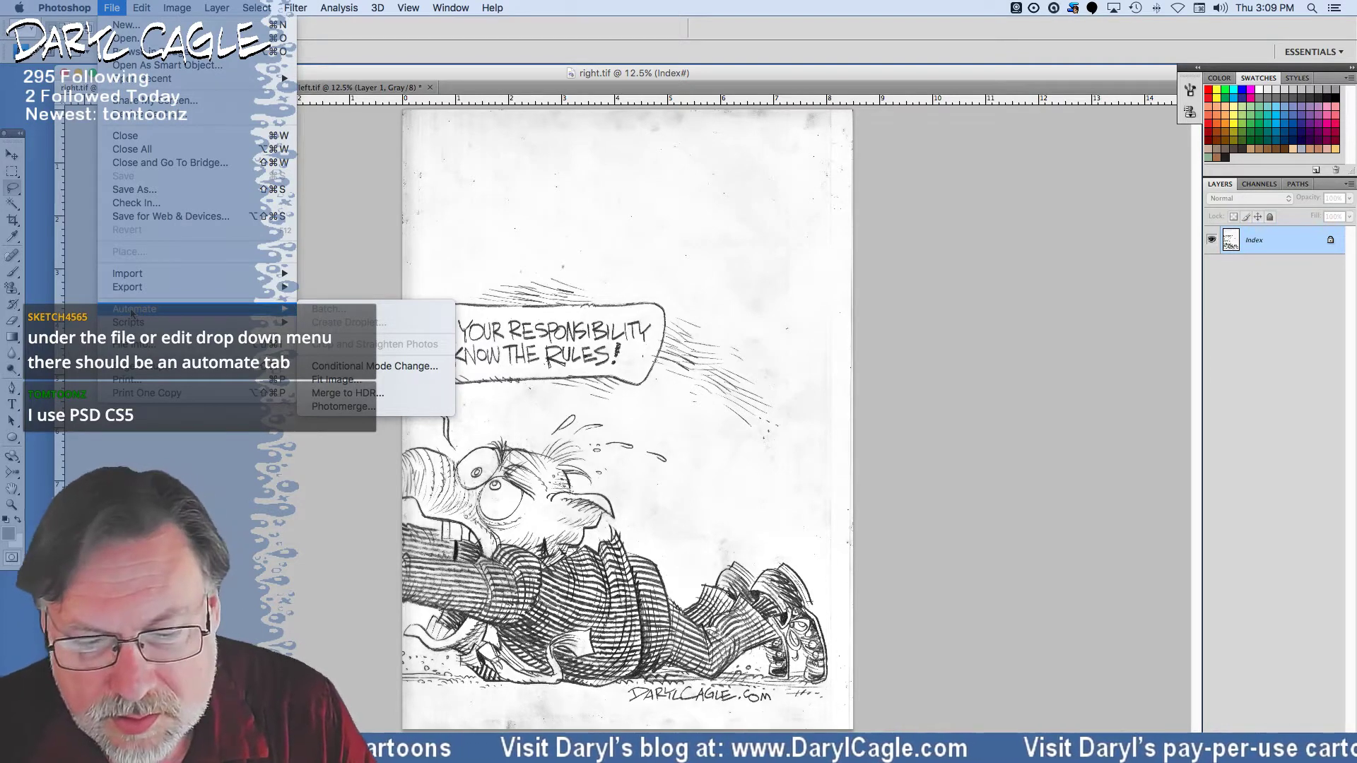
left_click(93, 309)
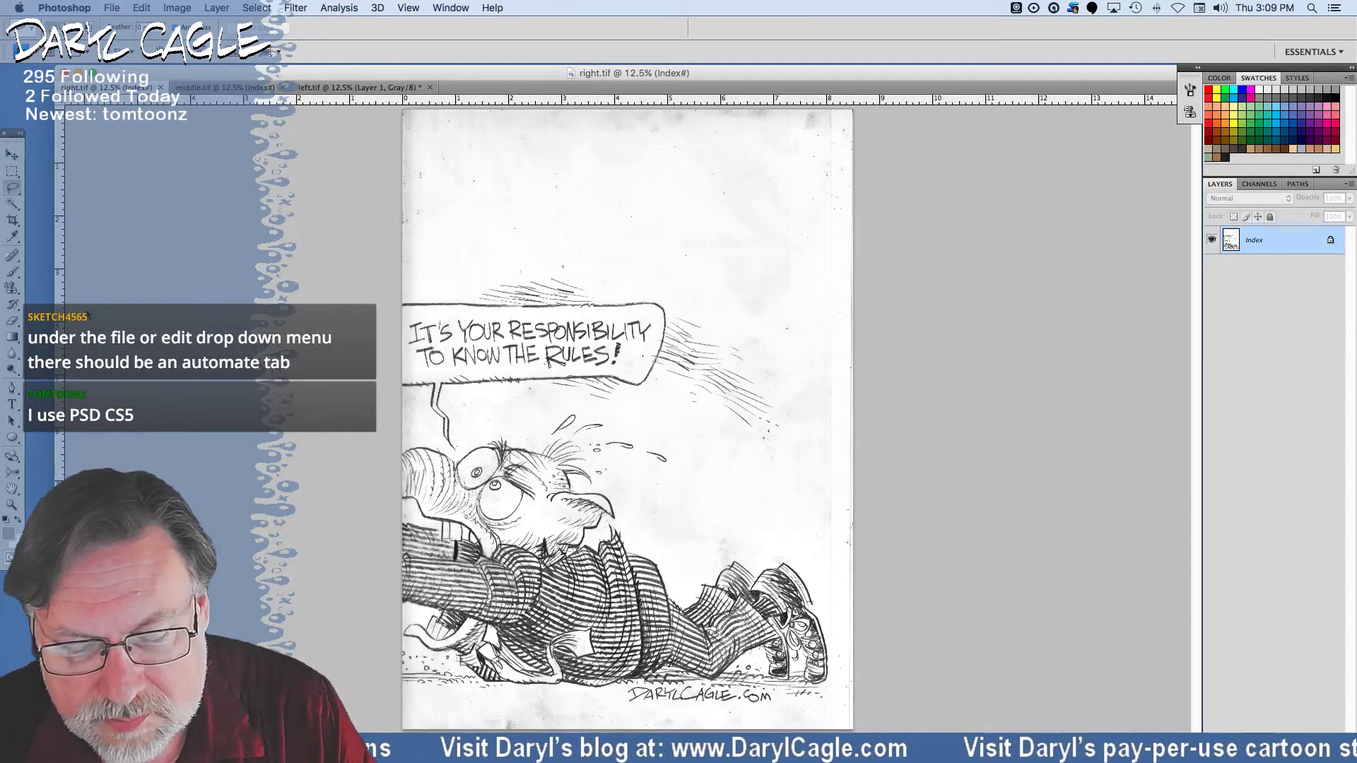
Look over the panel documents, then select all of right.tif.
left_click(200, 88)
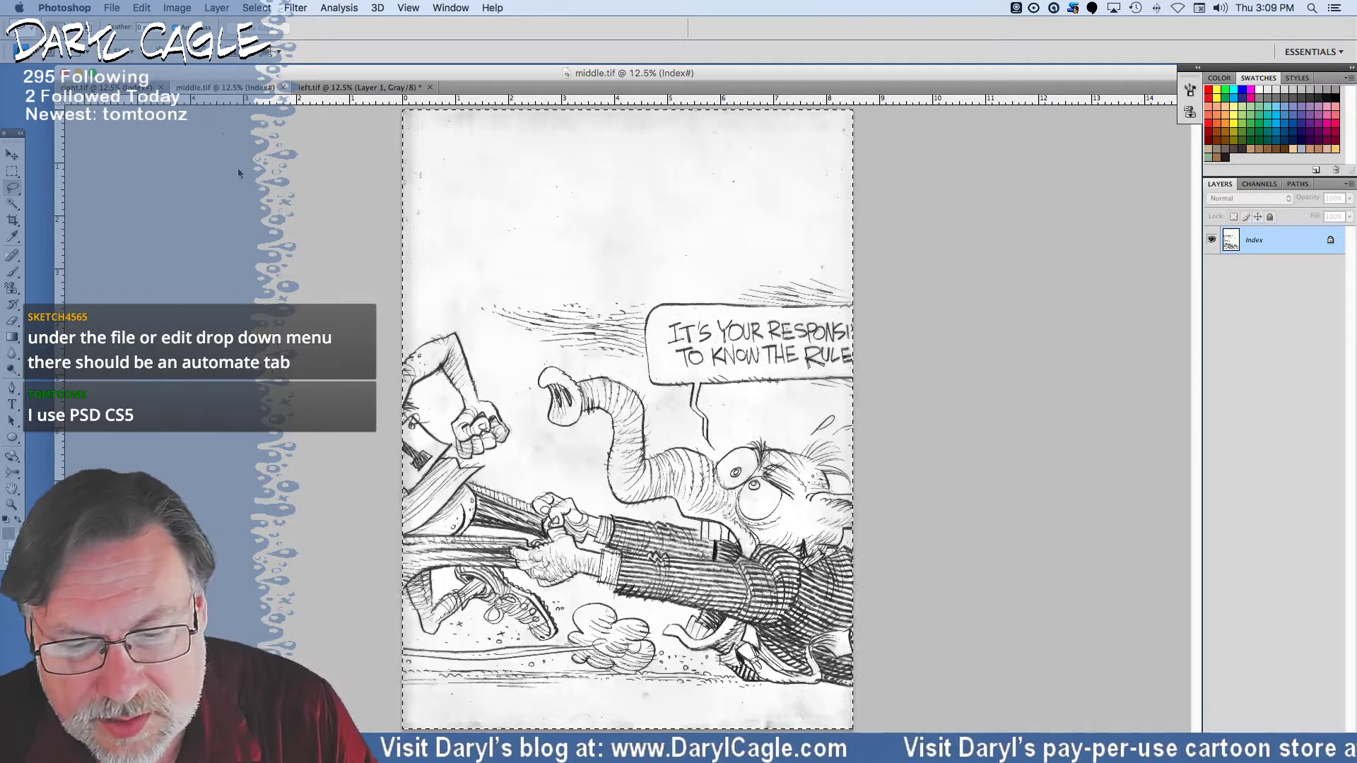
left_click(113, 88)
left_click(311, 88)
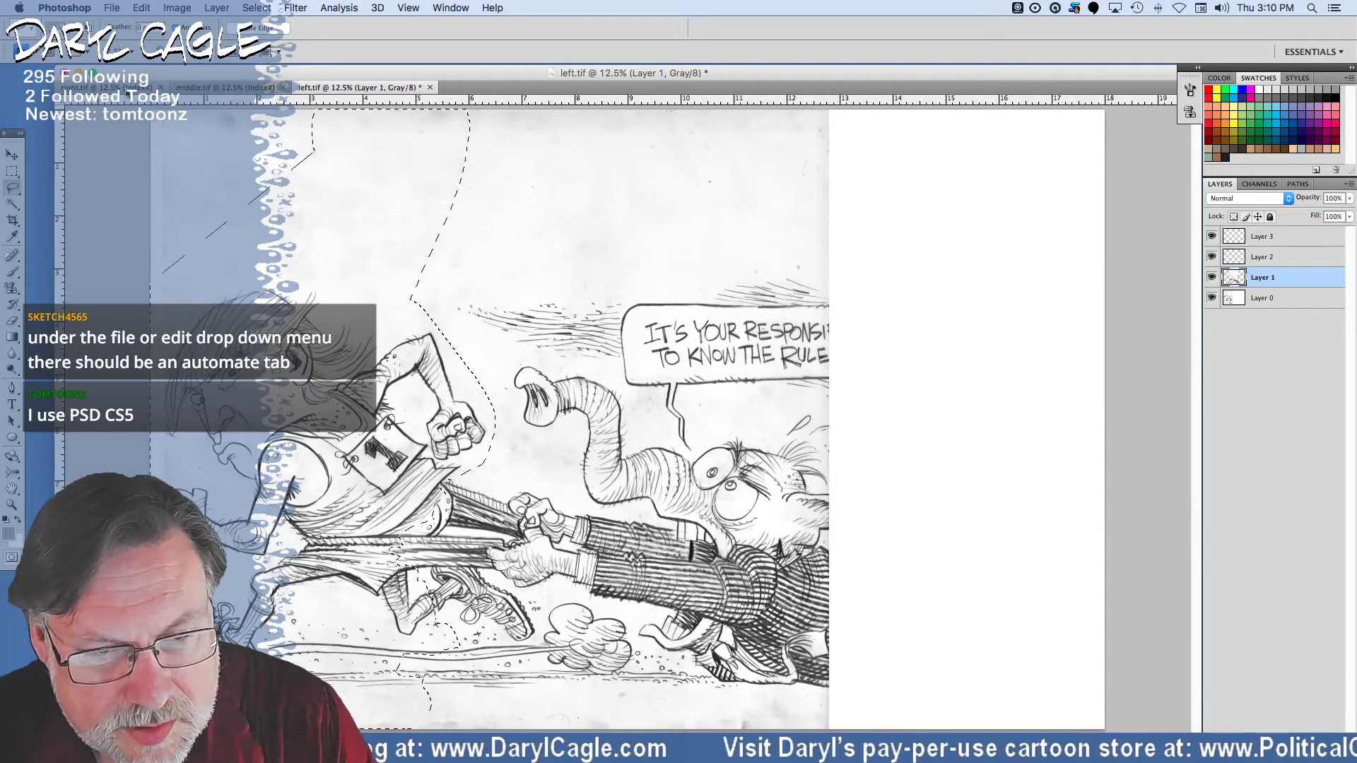
left_click(128, 92)
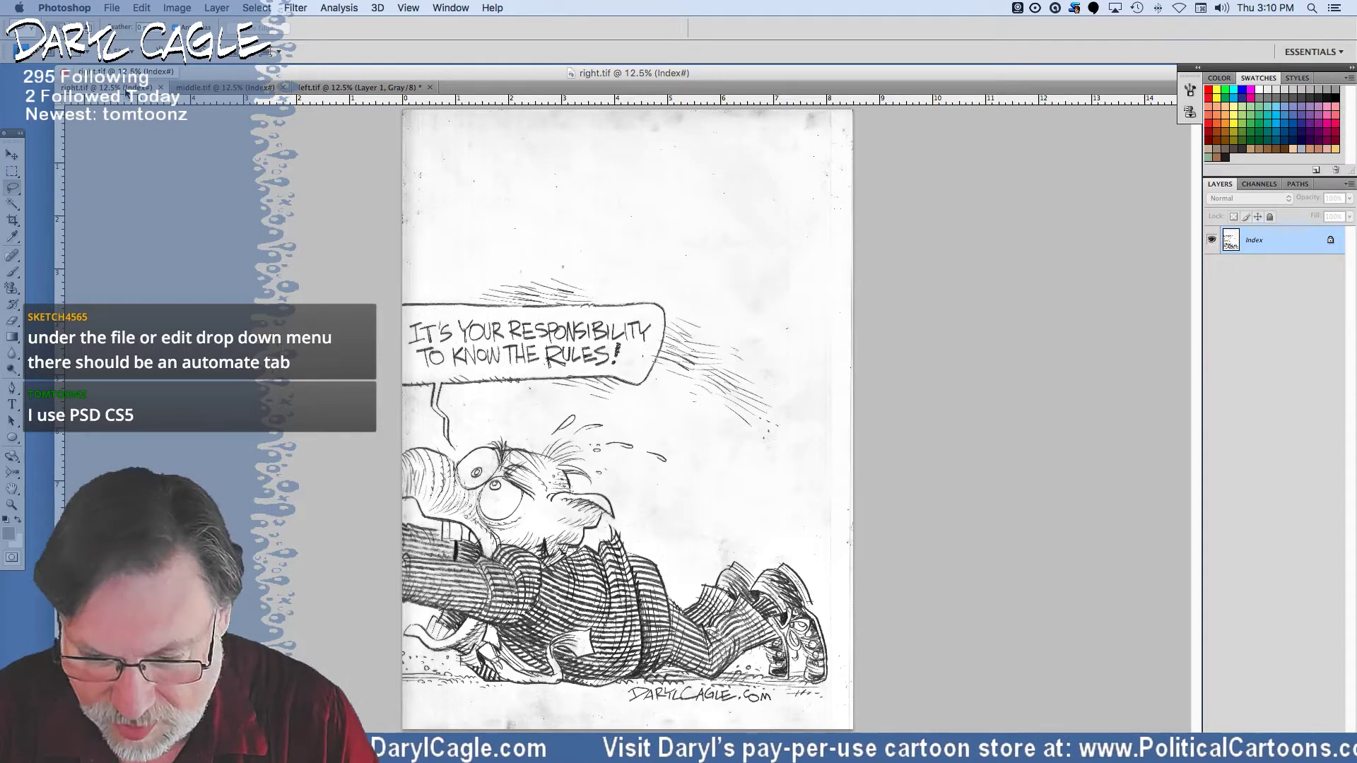
key("super+a")
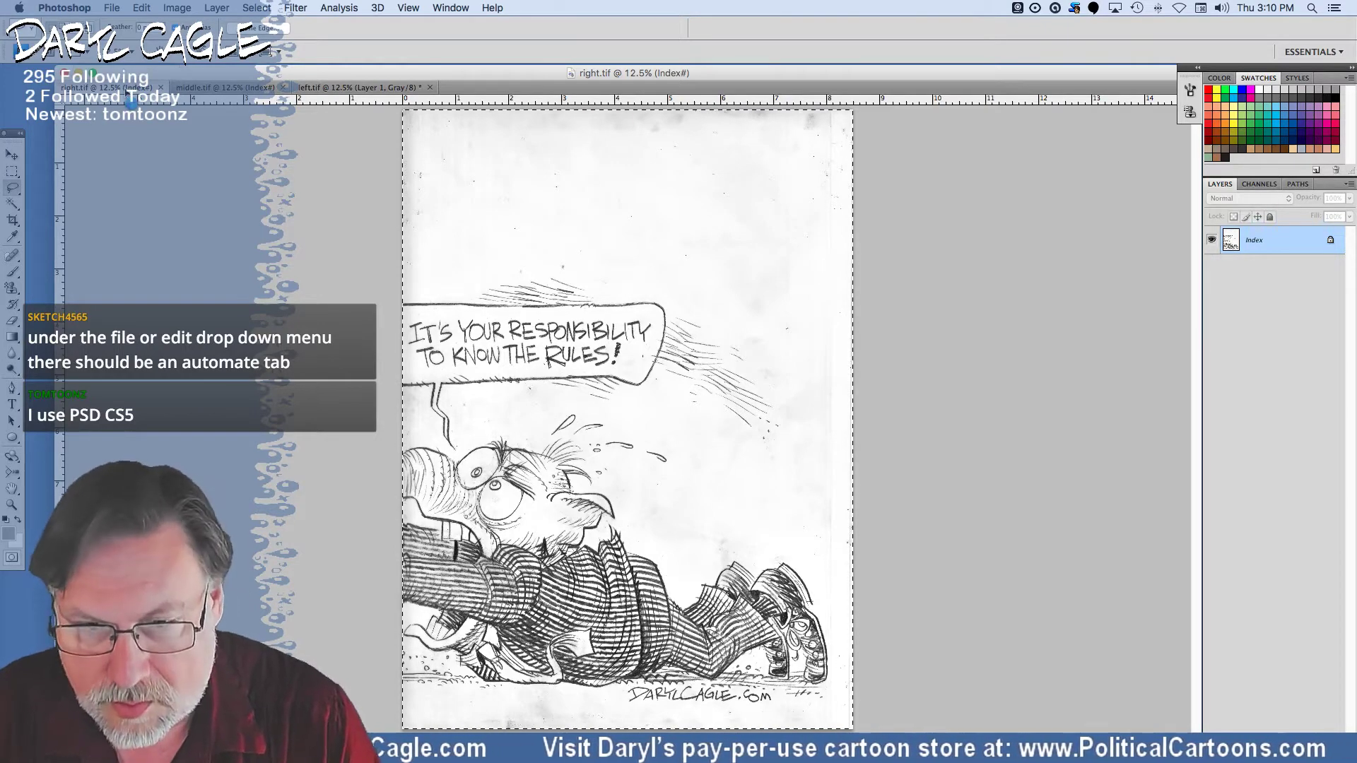
Paste the right panel into left.tif as Layer 4 and slide it into line with the drawing.
left_click(322, 89)
key("super+v")
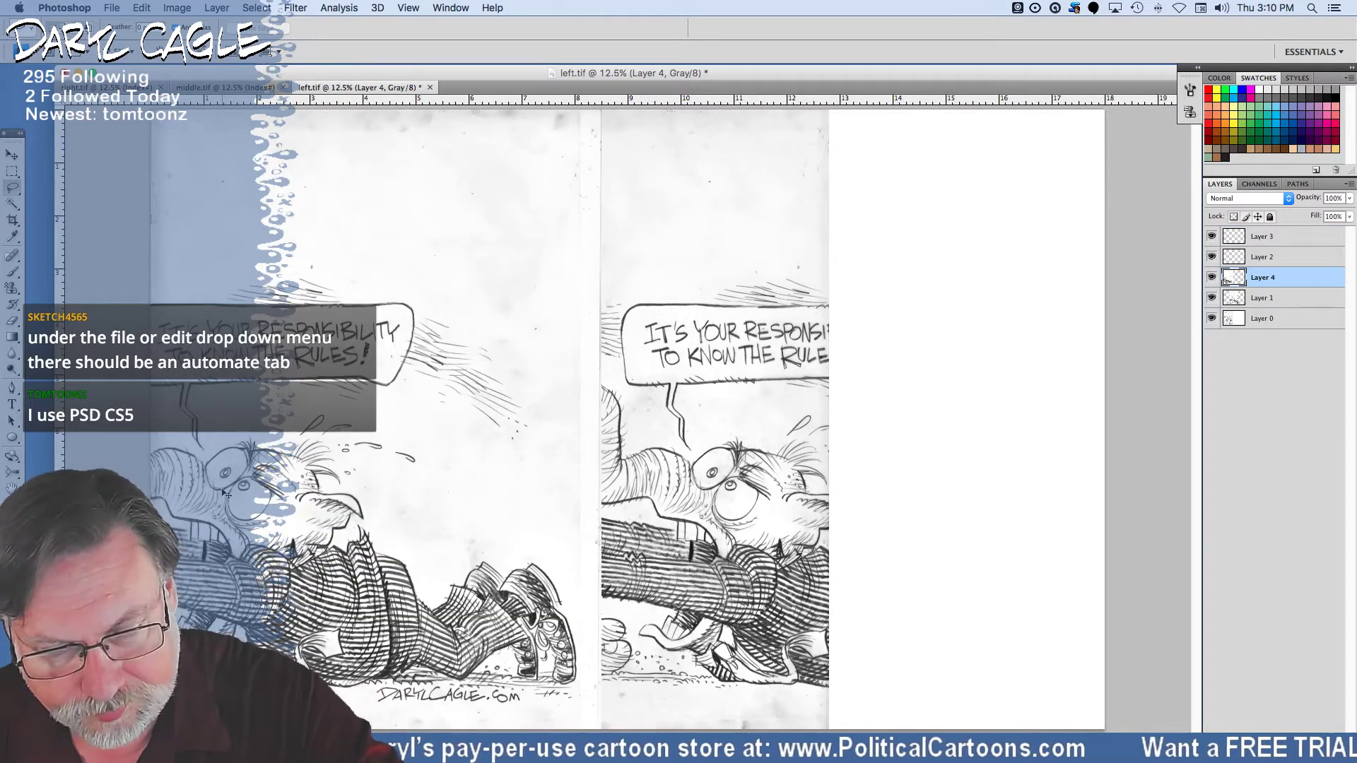
mouse_move(221, 493)
left_mouse_down()
mouse_move(843, 489)
mouse_move(689, 488)
mouse_move(717, 502)
left_mouse_up()
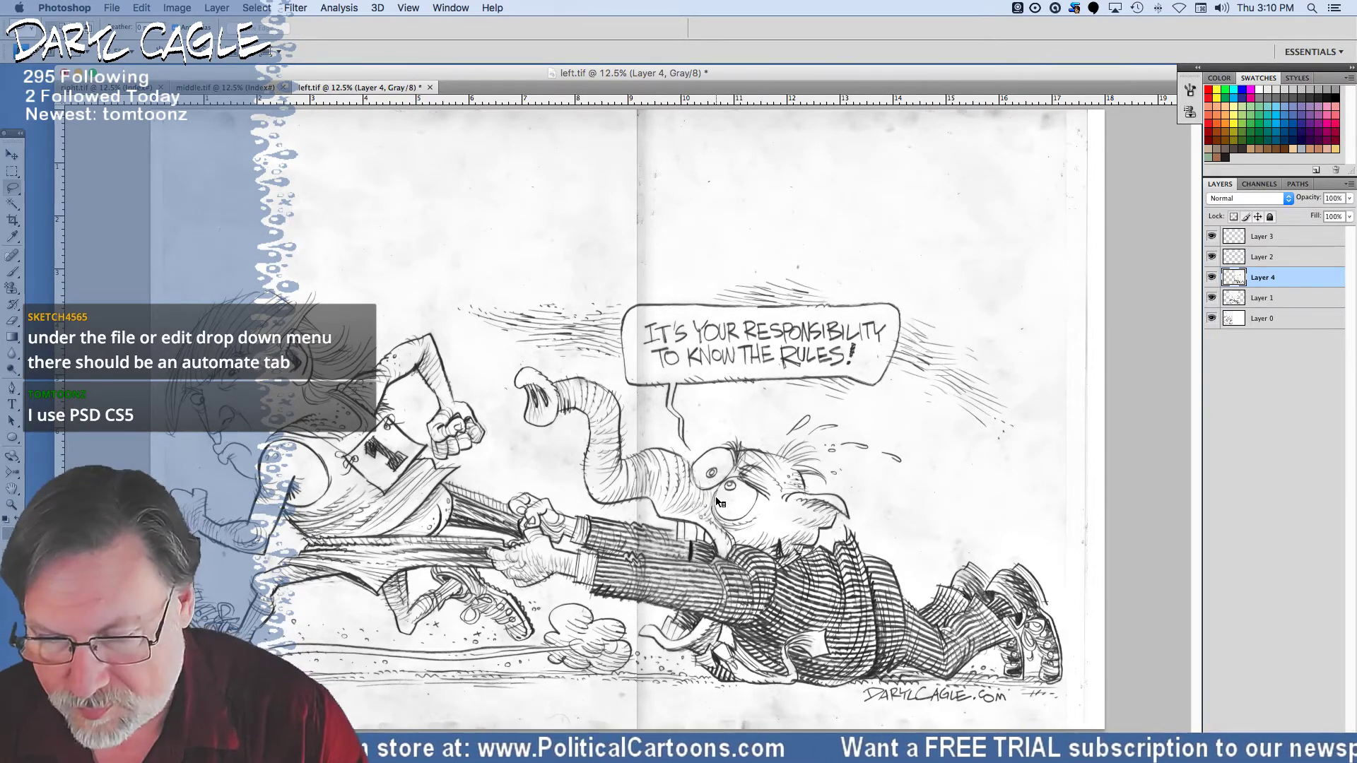
Nudge Layer 4 up slightly so its lines meet the rest of the drawing.
key("ctrl+Right")
key("ctrl+Left")
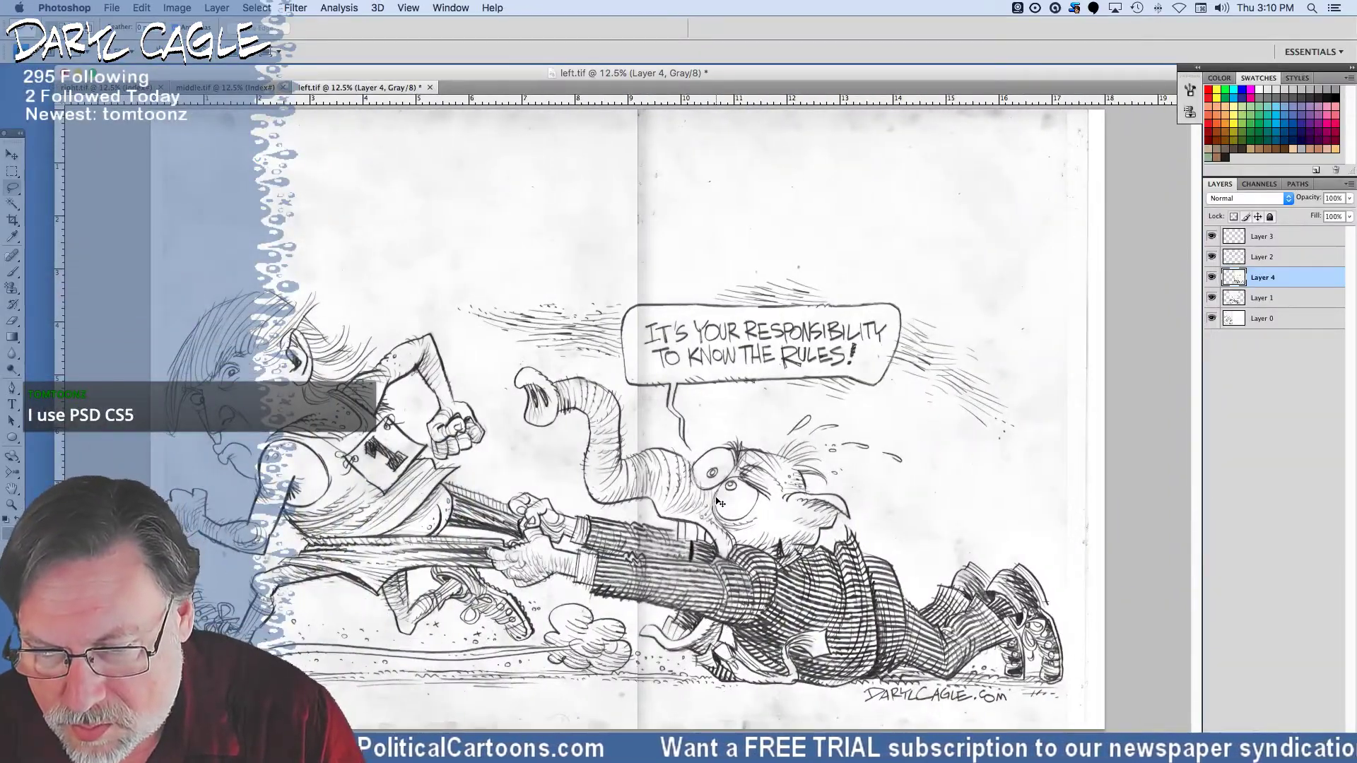
key("super+Up")
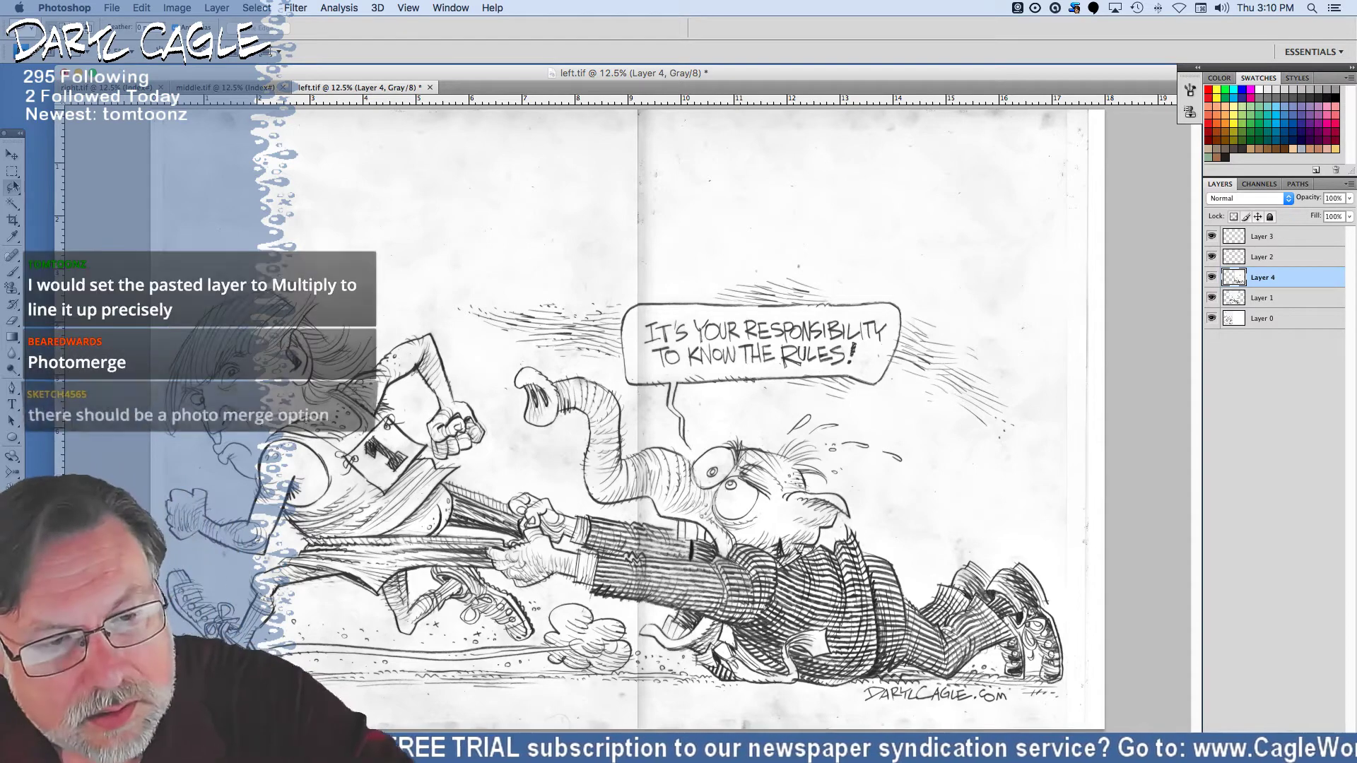
Lasso a region around the middle seam, then select the entire canvas.
mouse_move(566, 143)
left_mouse_down()
mouse_move(587, 108)
mouse_move(627, 86)
mouse_move(688, 97)
mouse_move(686, 285)
mouse_move(641, 332)
mouse_move(645, 370)
mouse_move(698, 366)
mouse_move(716, 384)
mouse_move(698, 446)
mouse_move(674, 445)
mouse_move(661, 514)
mouse_move(727, 588)
mouse_move(701, 628)
mouse_move(667, 642)
mouse_move(697, 672)
left_mouse_up()
left_click_drag(493, 698, 494, 36)
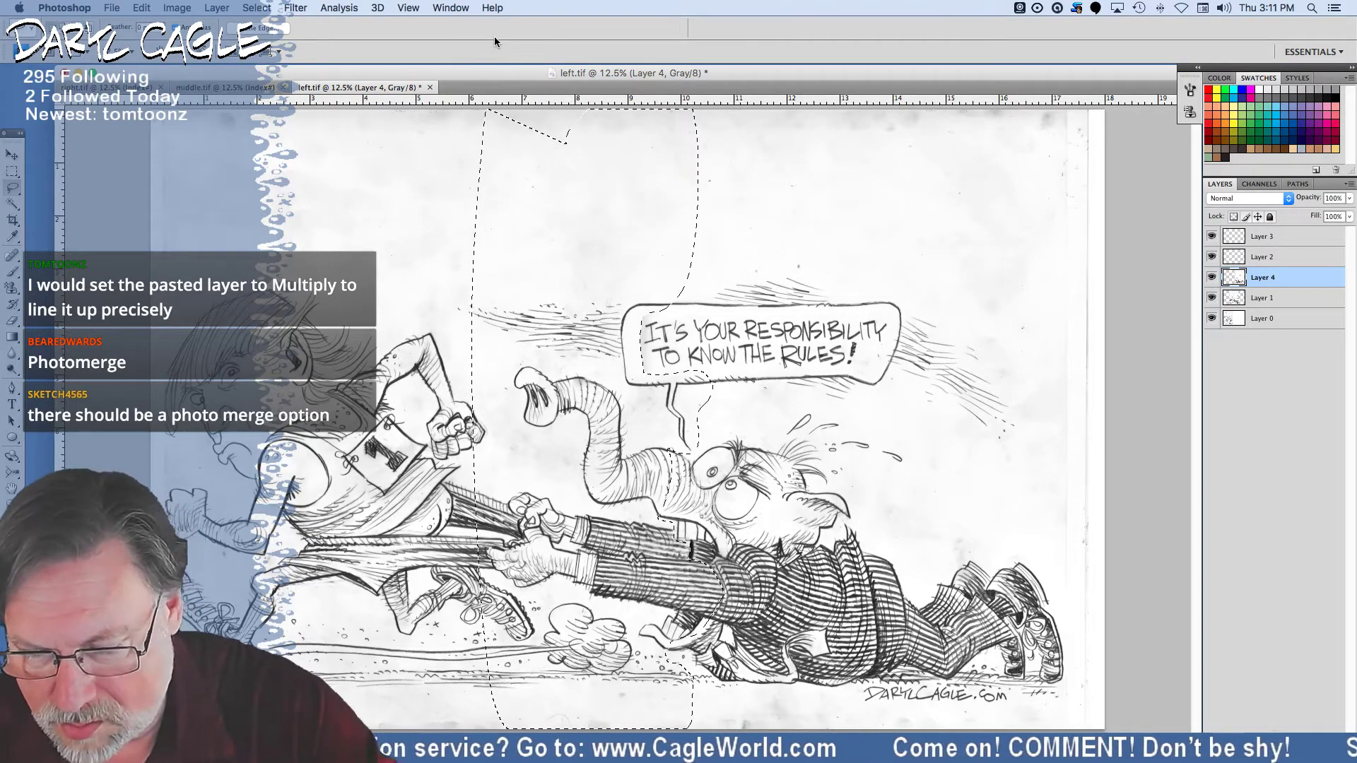
key("super+a")
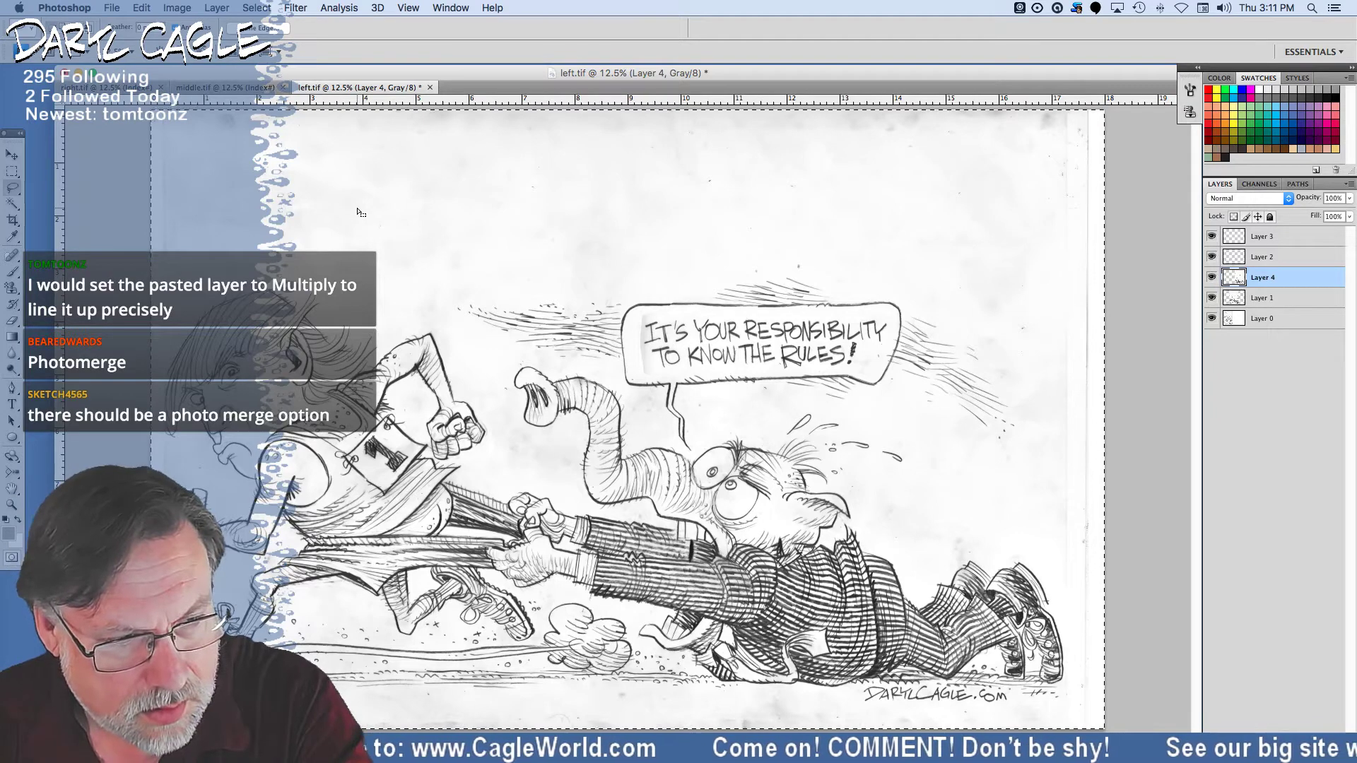
Launch Photomerge, then cancel it without merging.
left_click(141, 8)
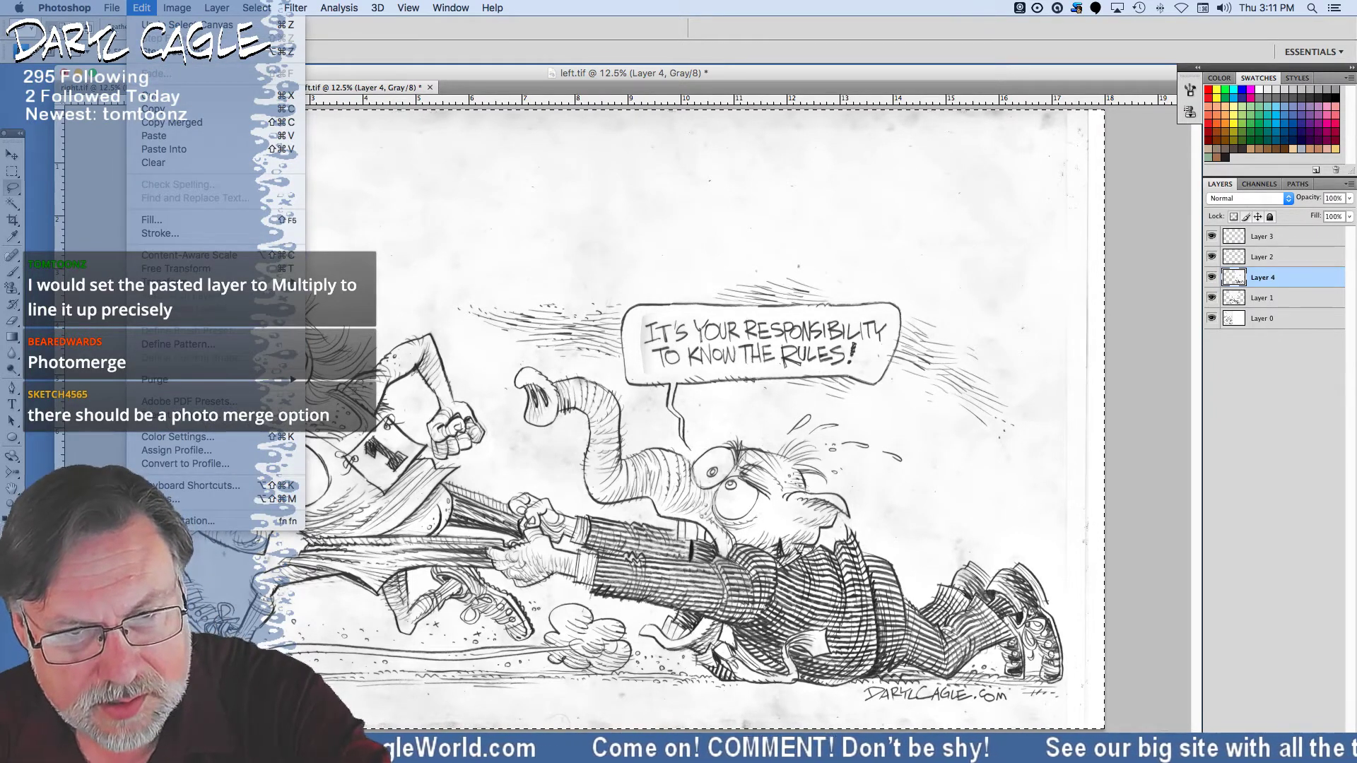
mouse_move(110, 9)
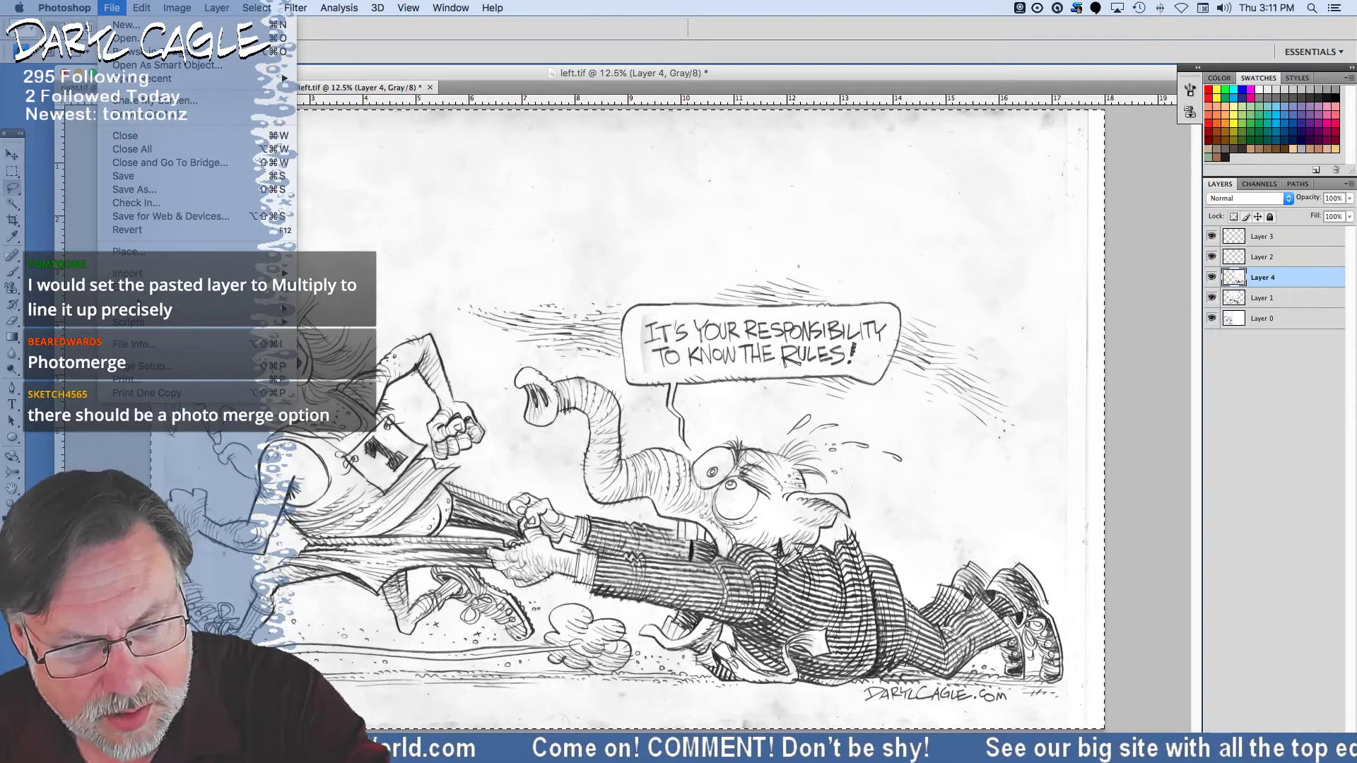
mouse_move(212, 309)
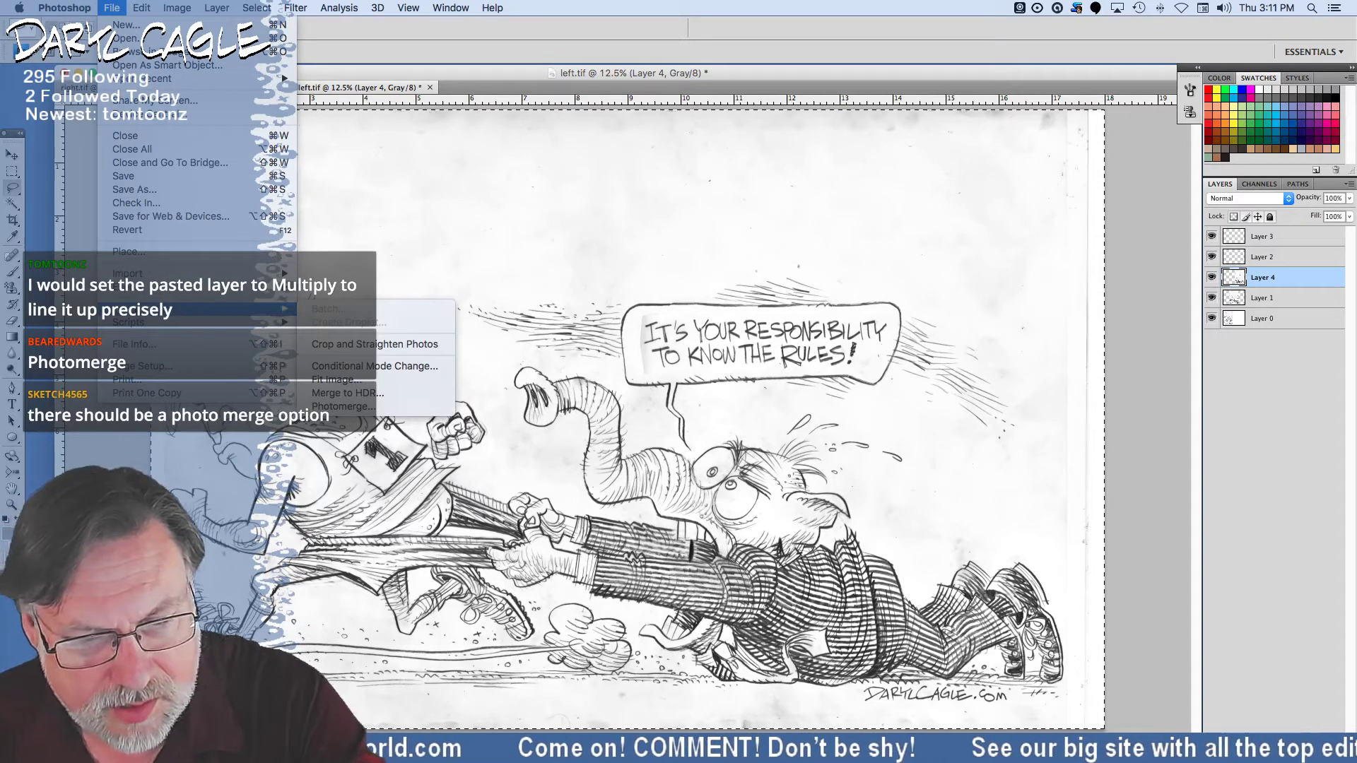
left_click(327, 407)
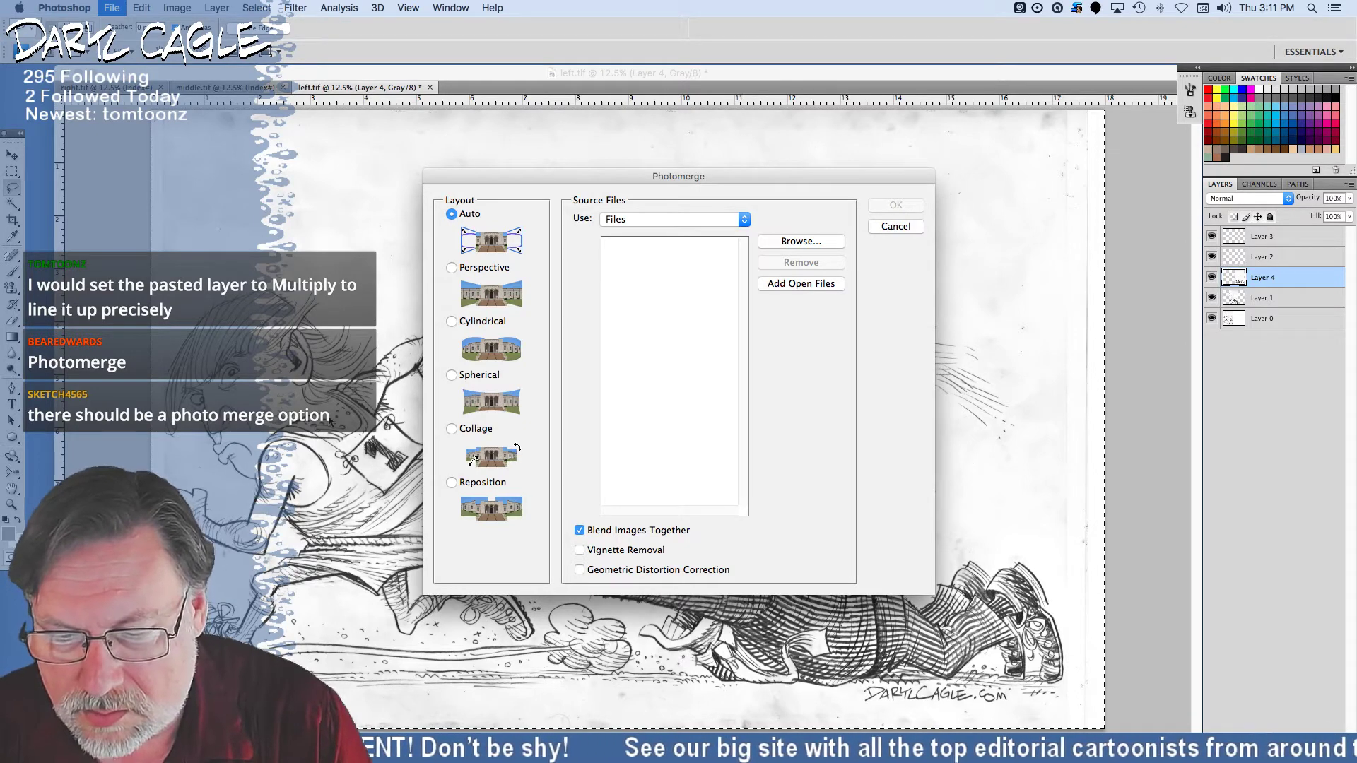
left_click(895, 227)
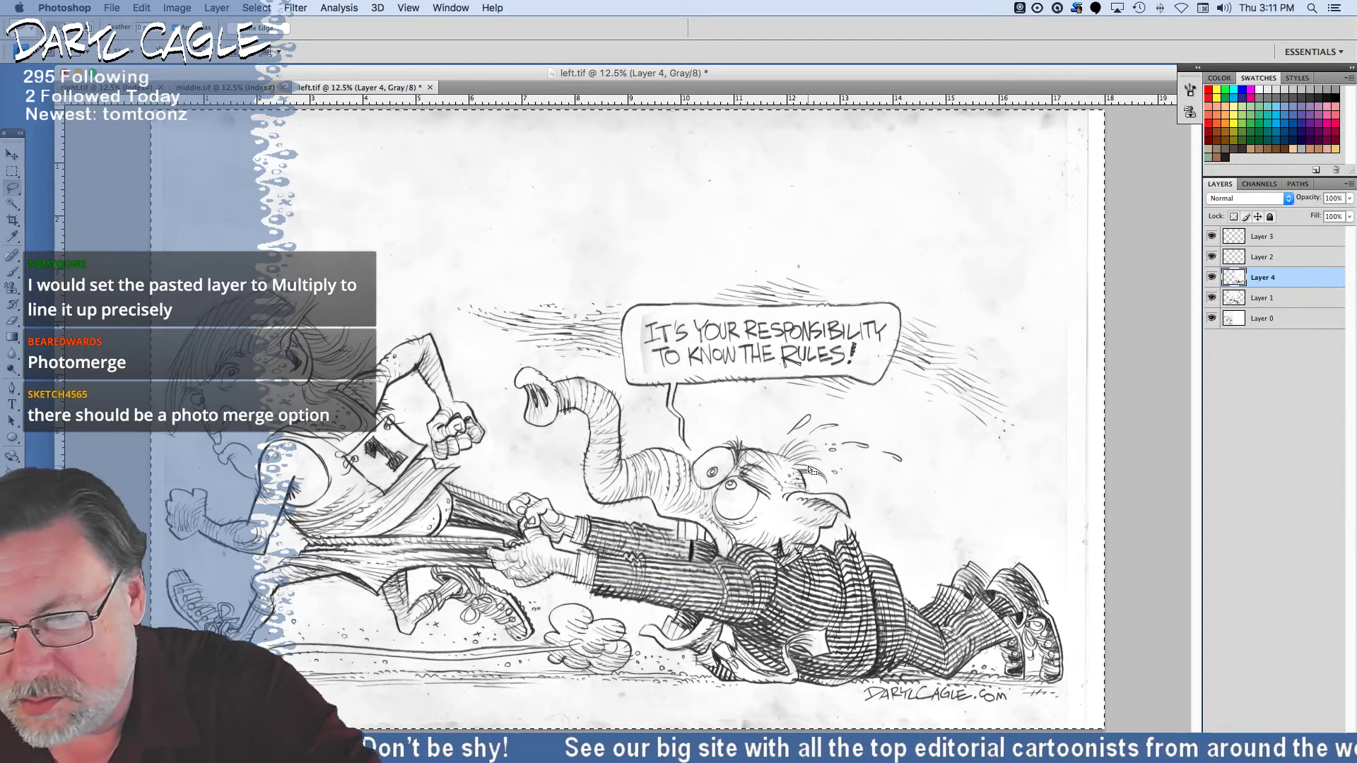
Create a blank clipboard-sized Untitled-1 document, then close it to return to left.tif.
key("super+n")
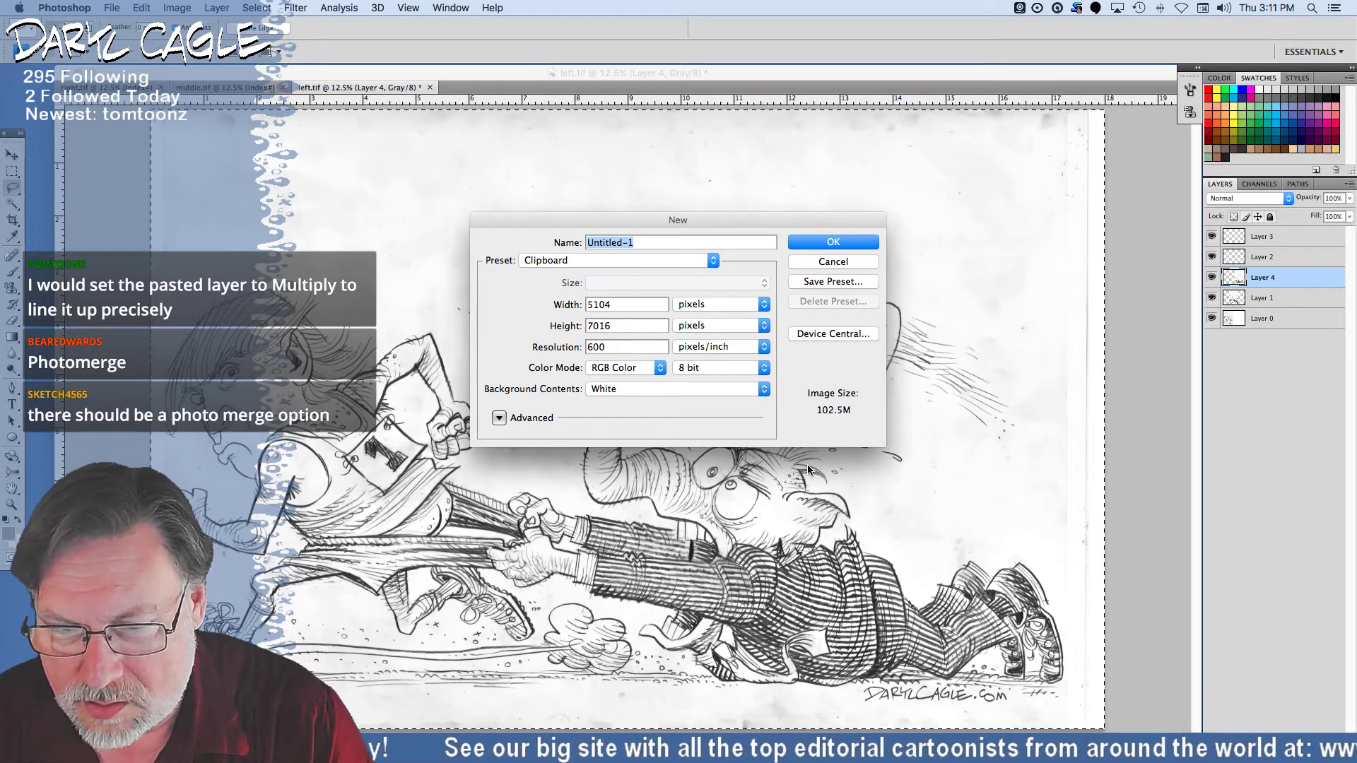
key("Return")
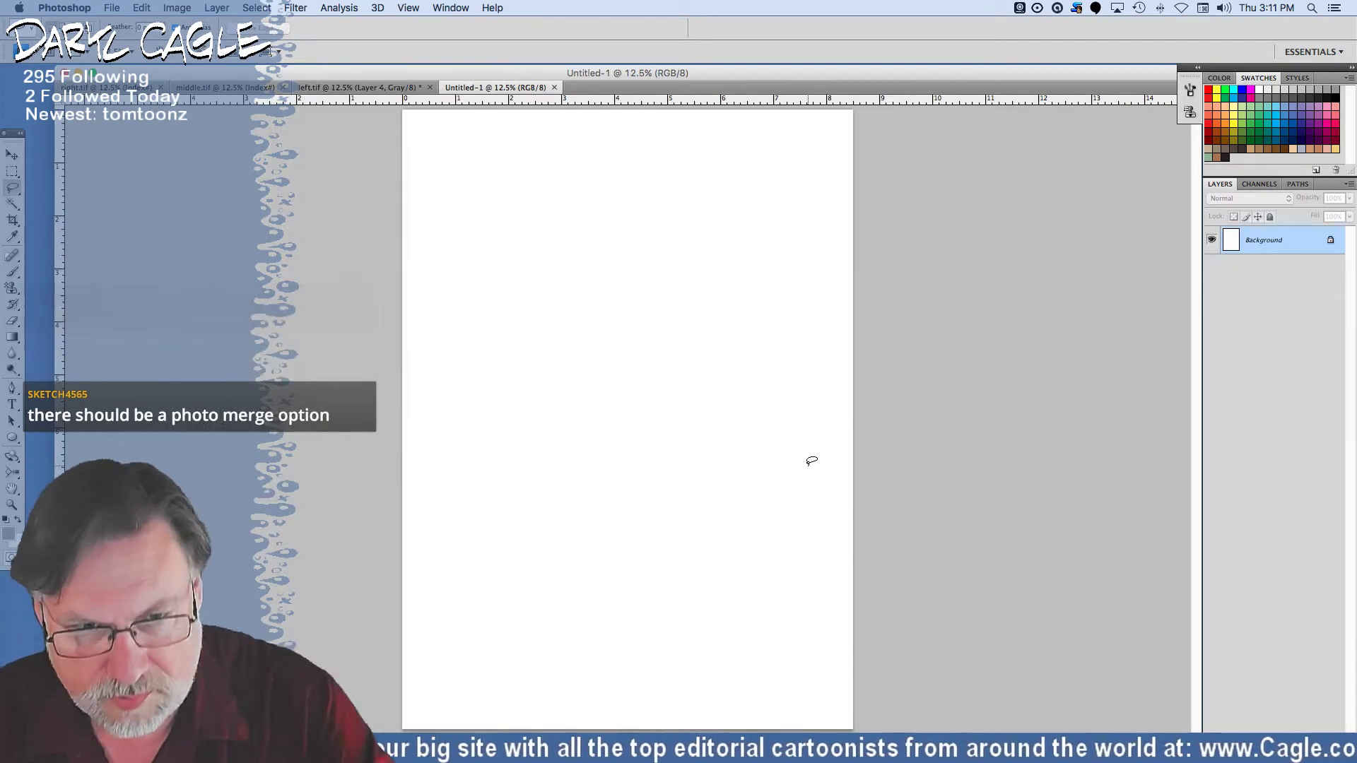
left_click(554, 87)
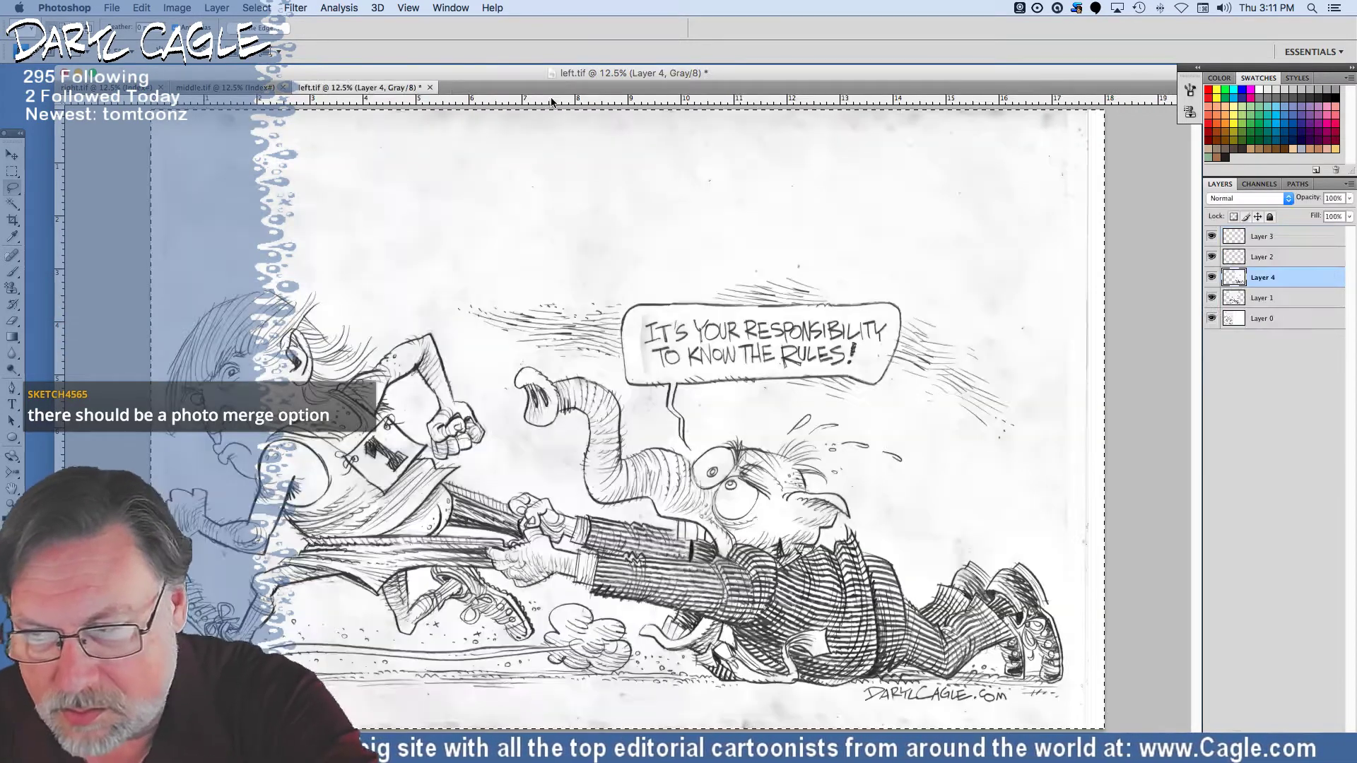
Flatten left.tif to a single Background layer and save it as the TIFF mergedLine.tif.
left_click(1348, 188)
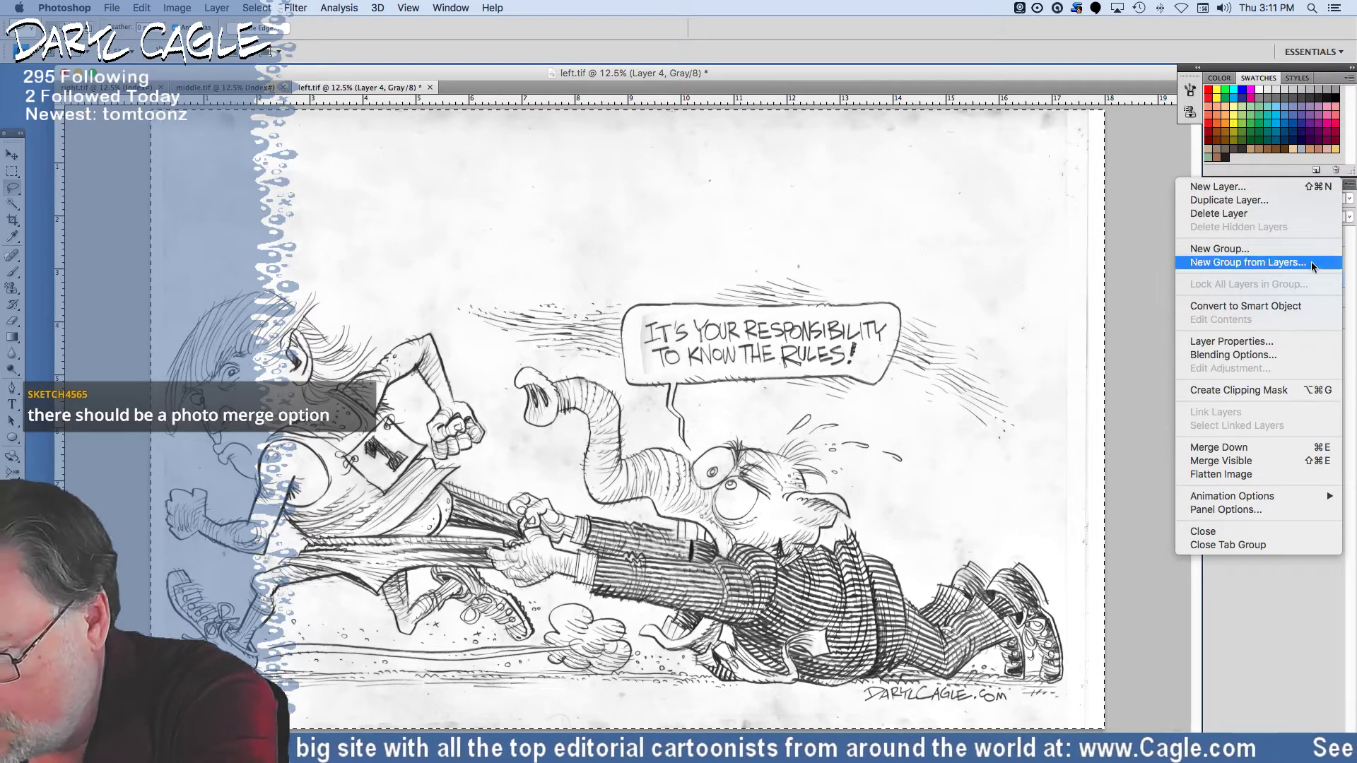
left_click(1180, 554)
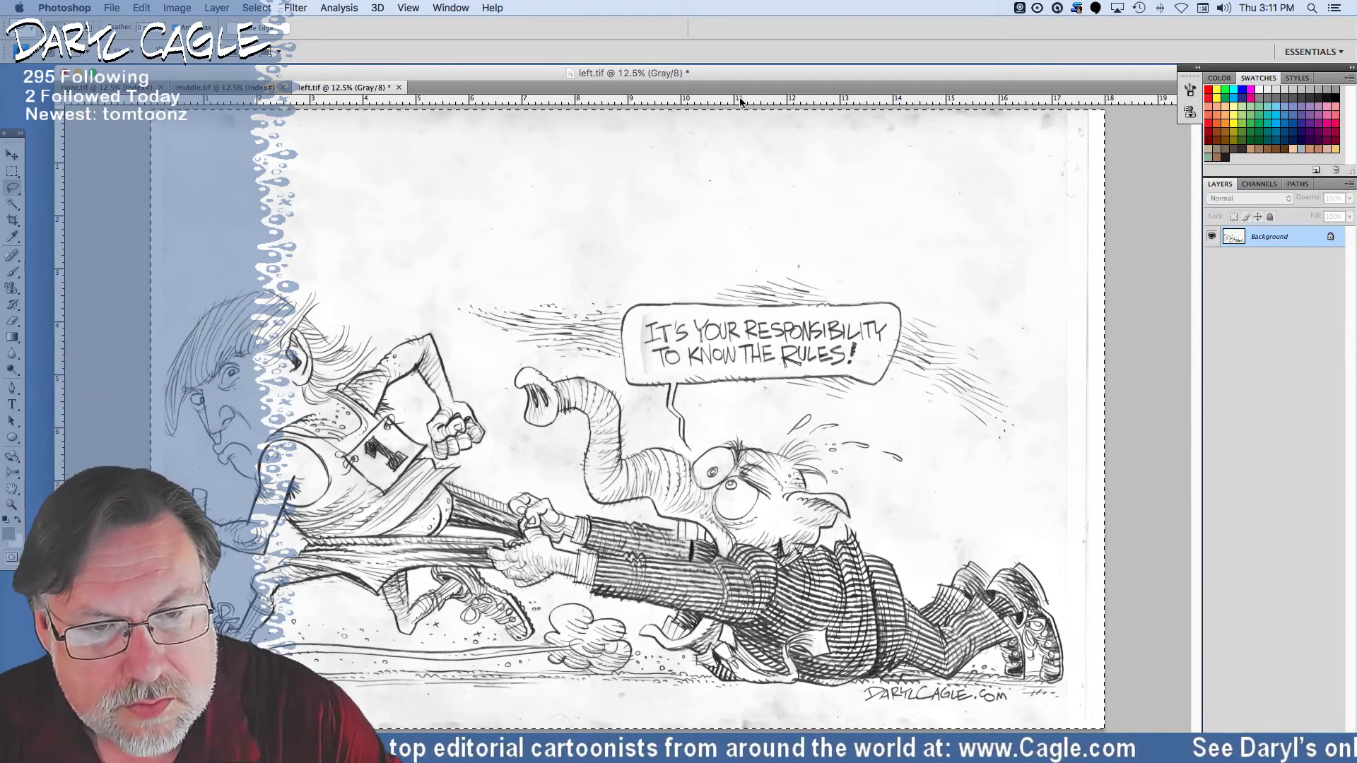
left_click(112, 7)
left_click(122, 191)
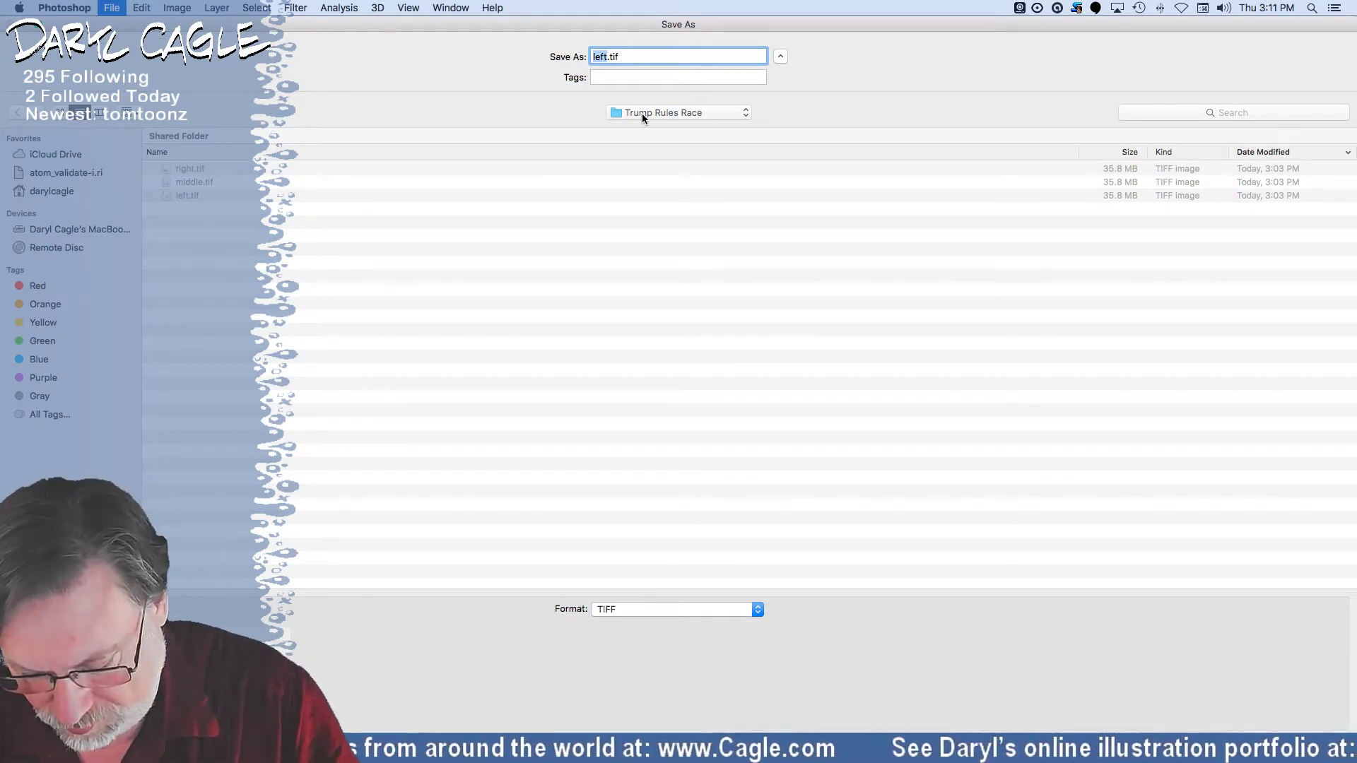
type("mergedLine")
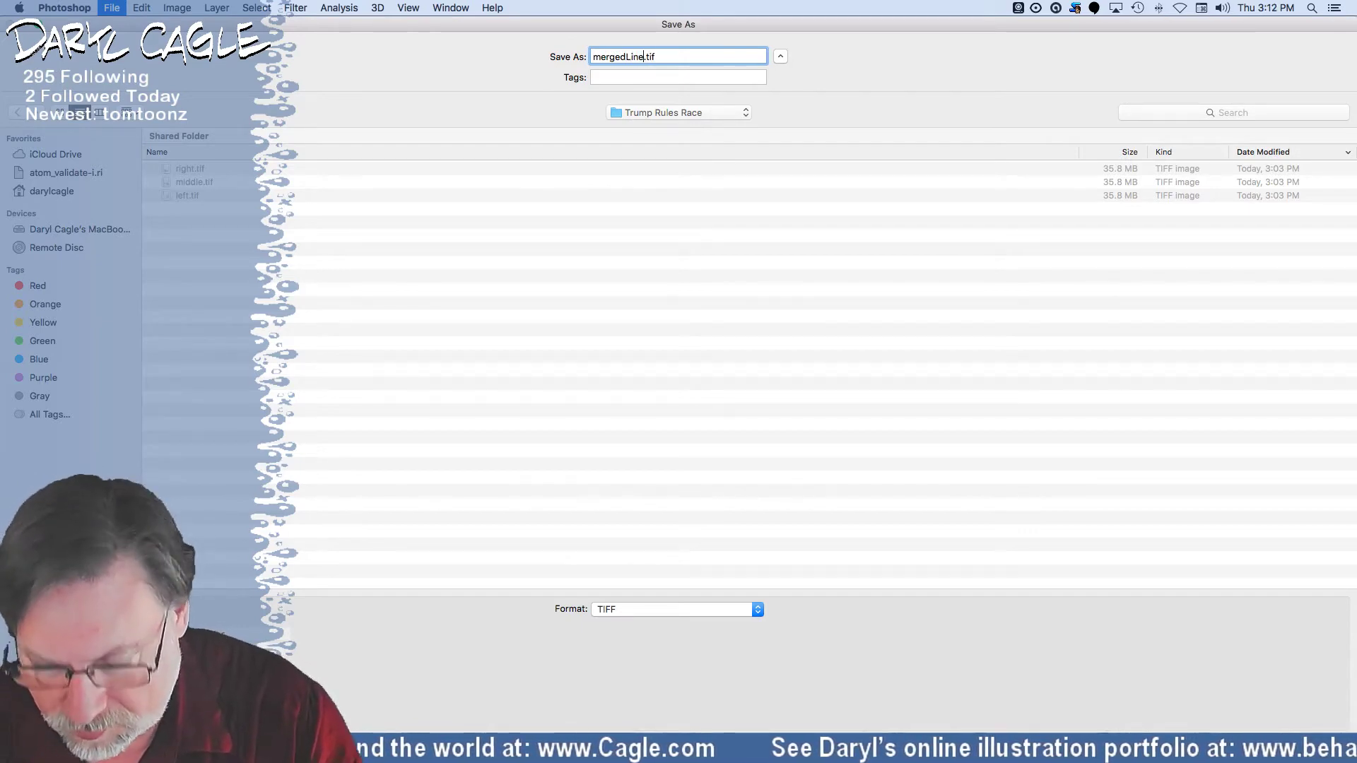
key("Return")
key("Return")
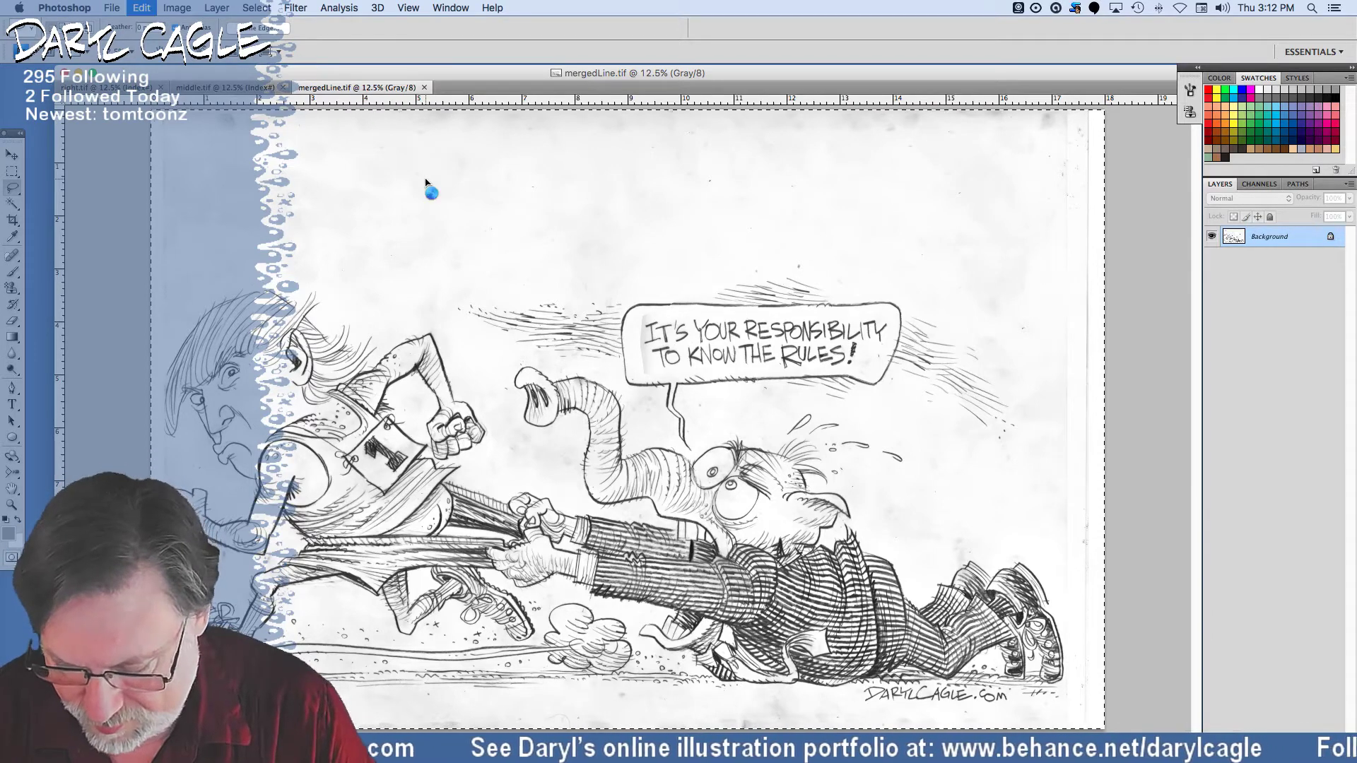
Create a new blank document and start the Photomerge command.
key("super+n")
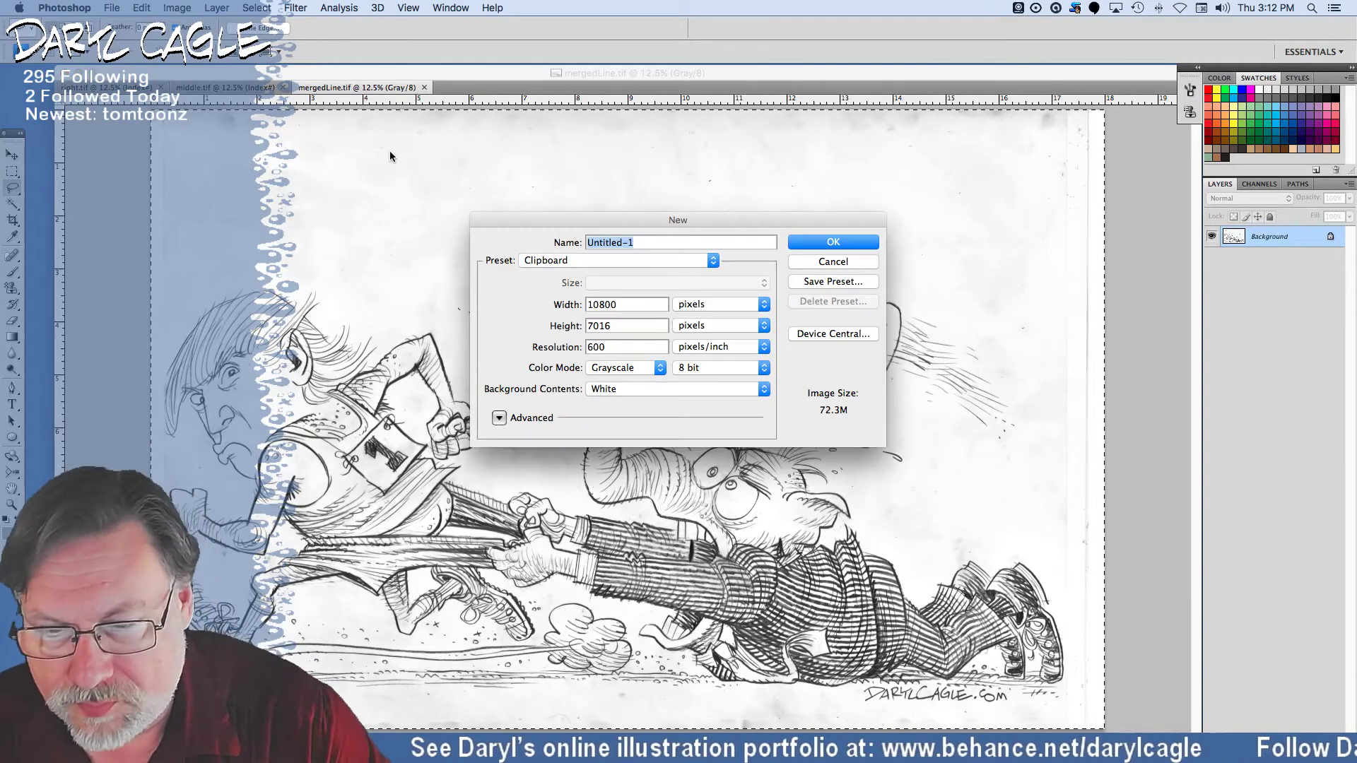
key("Return")
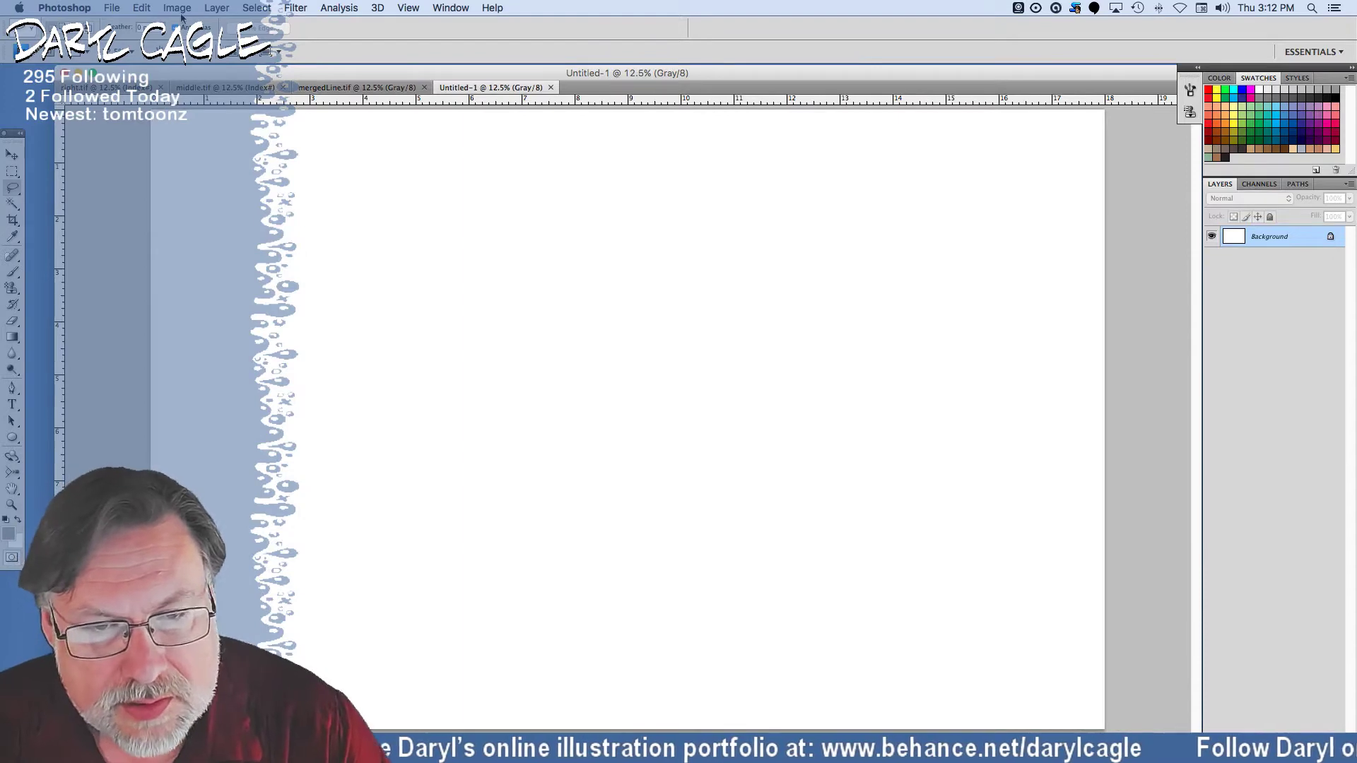
left_click(141, 9)
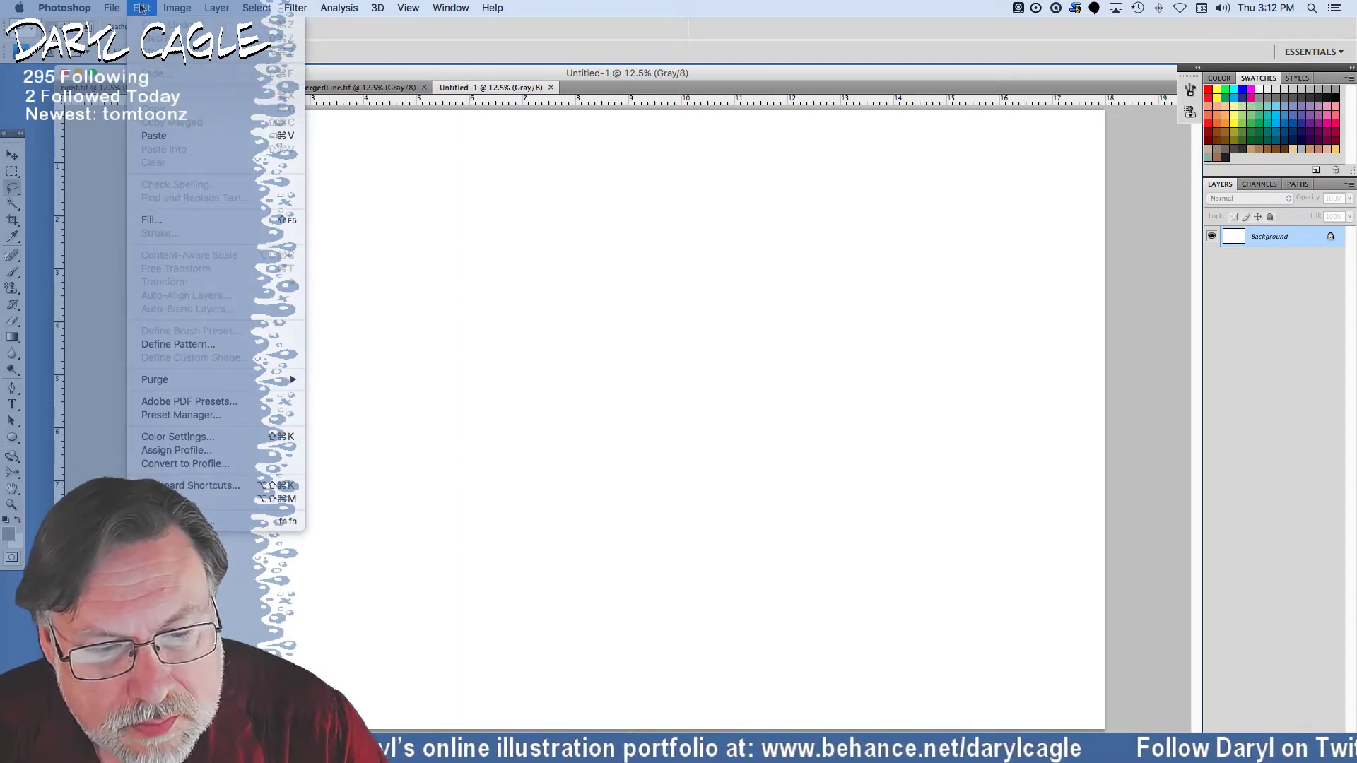
mouse_move(108, 5)
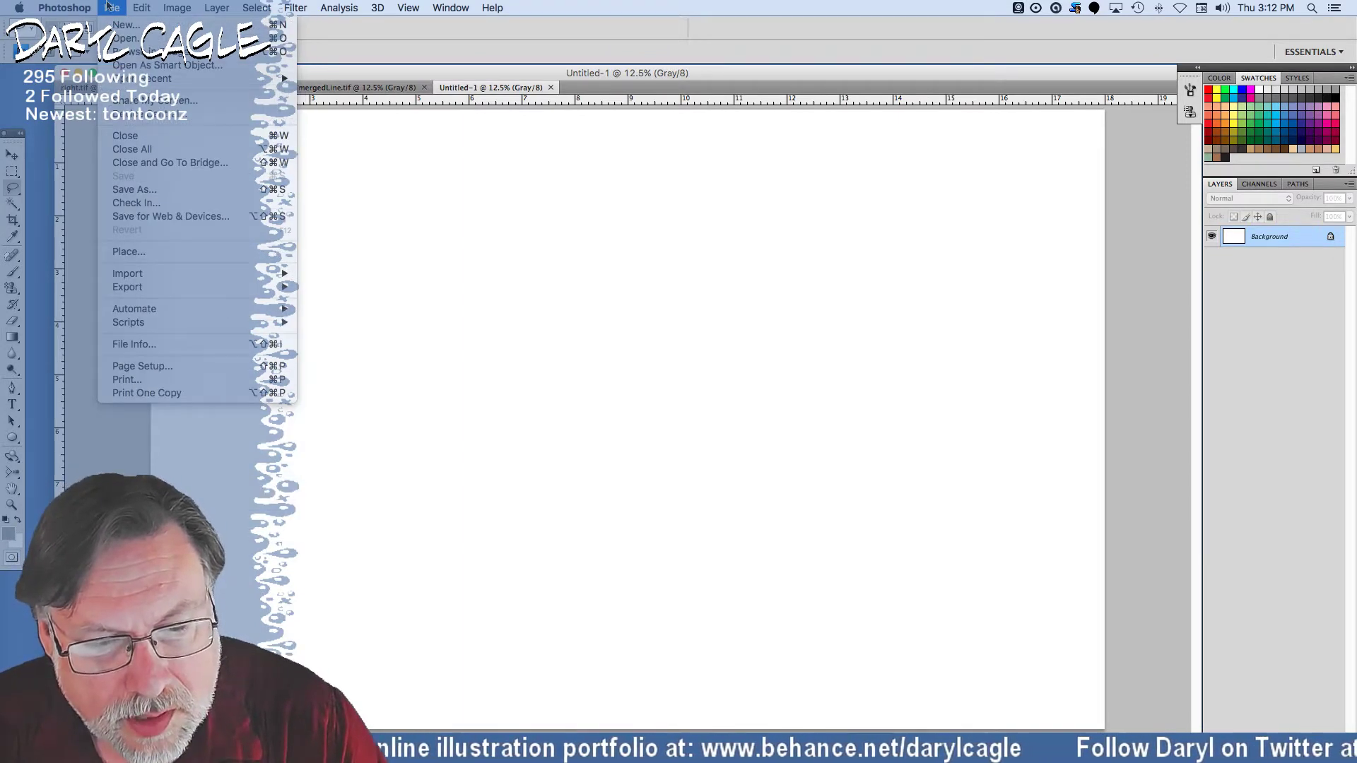
mouse_move(138, 312)
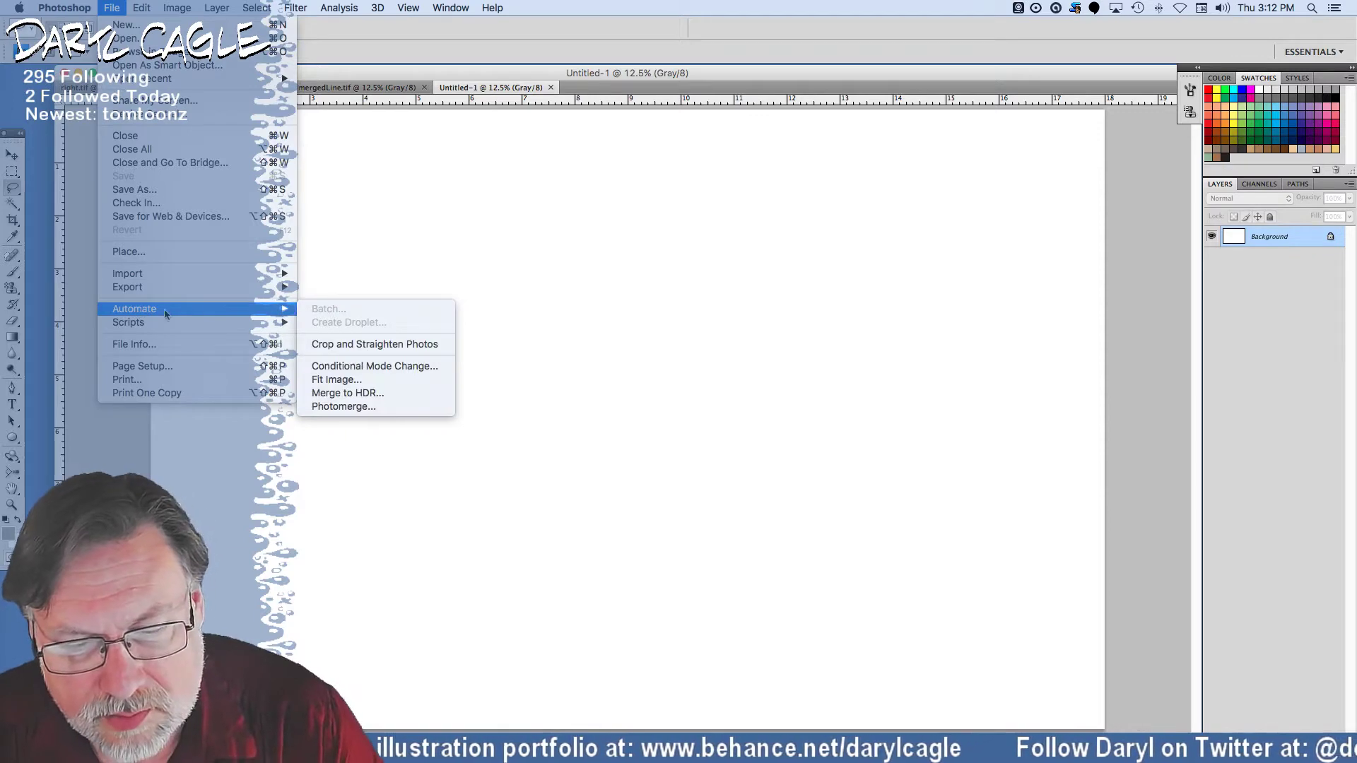
left_click(364, 407)
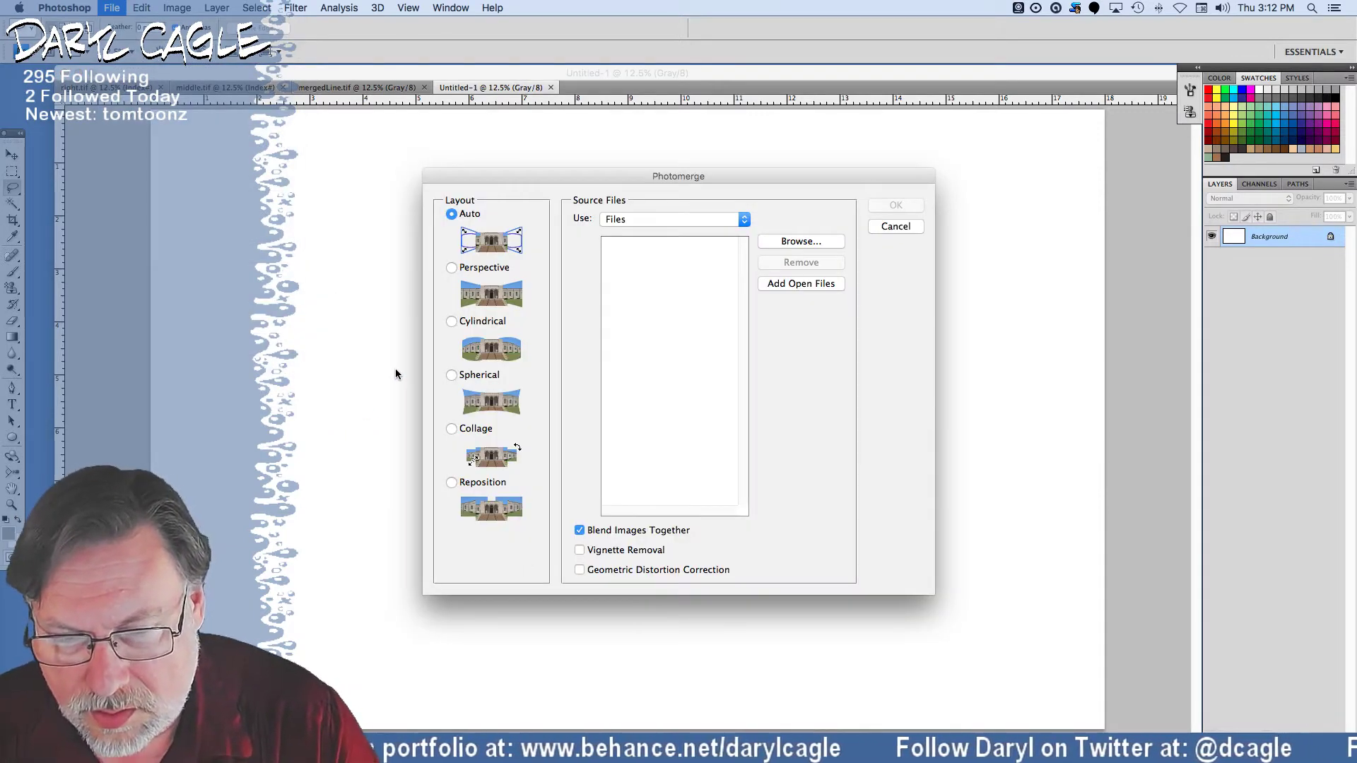
Choose the Reposition layout, add left, middle and right.tif as sources, and run the merge.
left_click(451, 483)
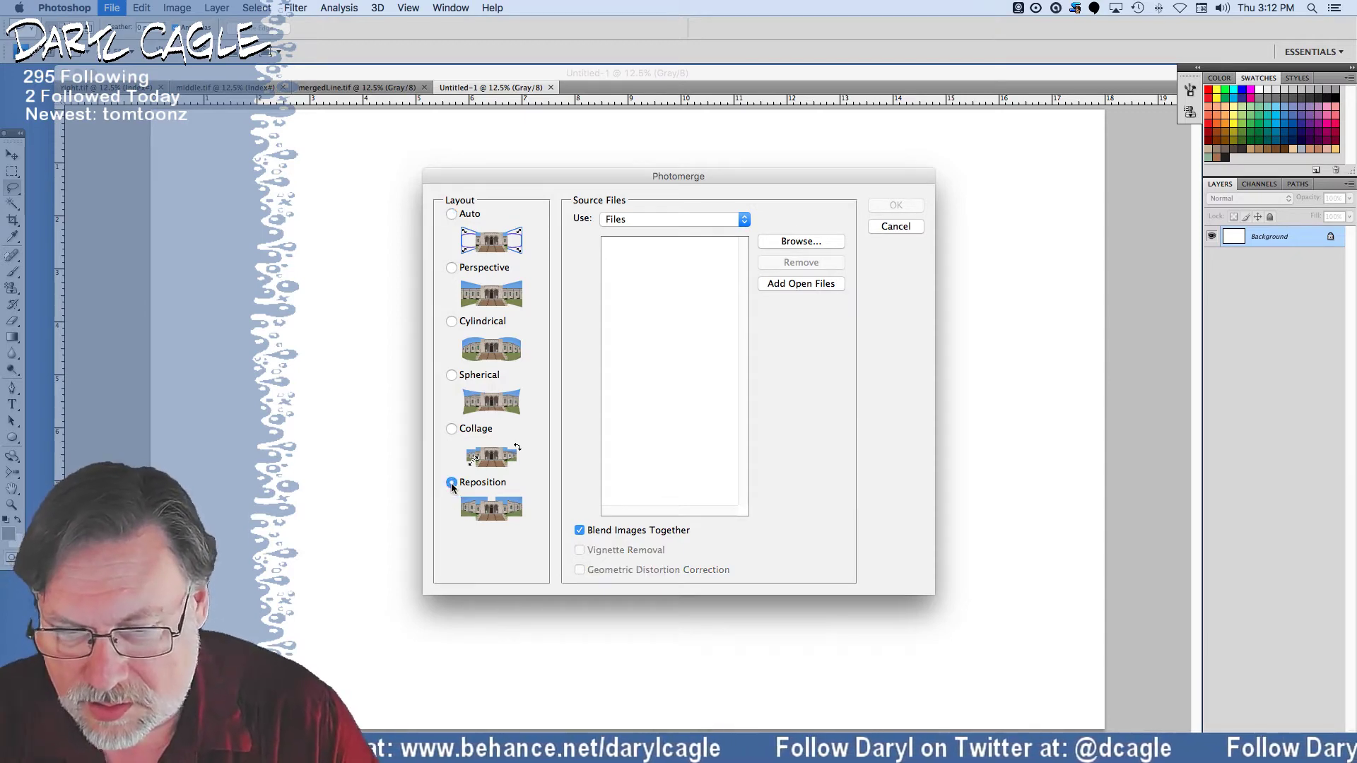
left_click(787, 242)
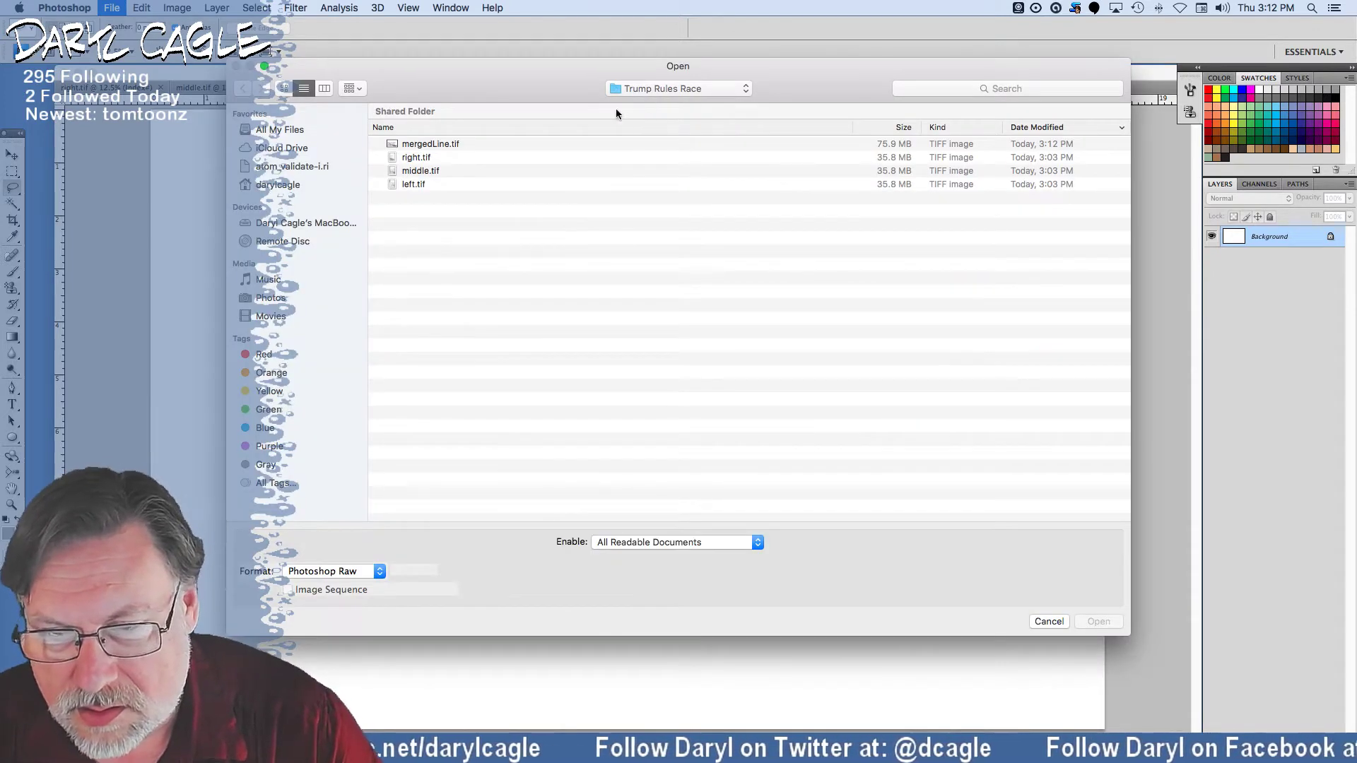
left_click_drag(382, 157, 389, 201)
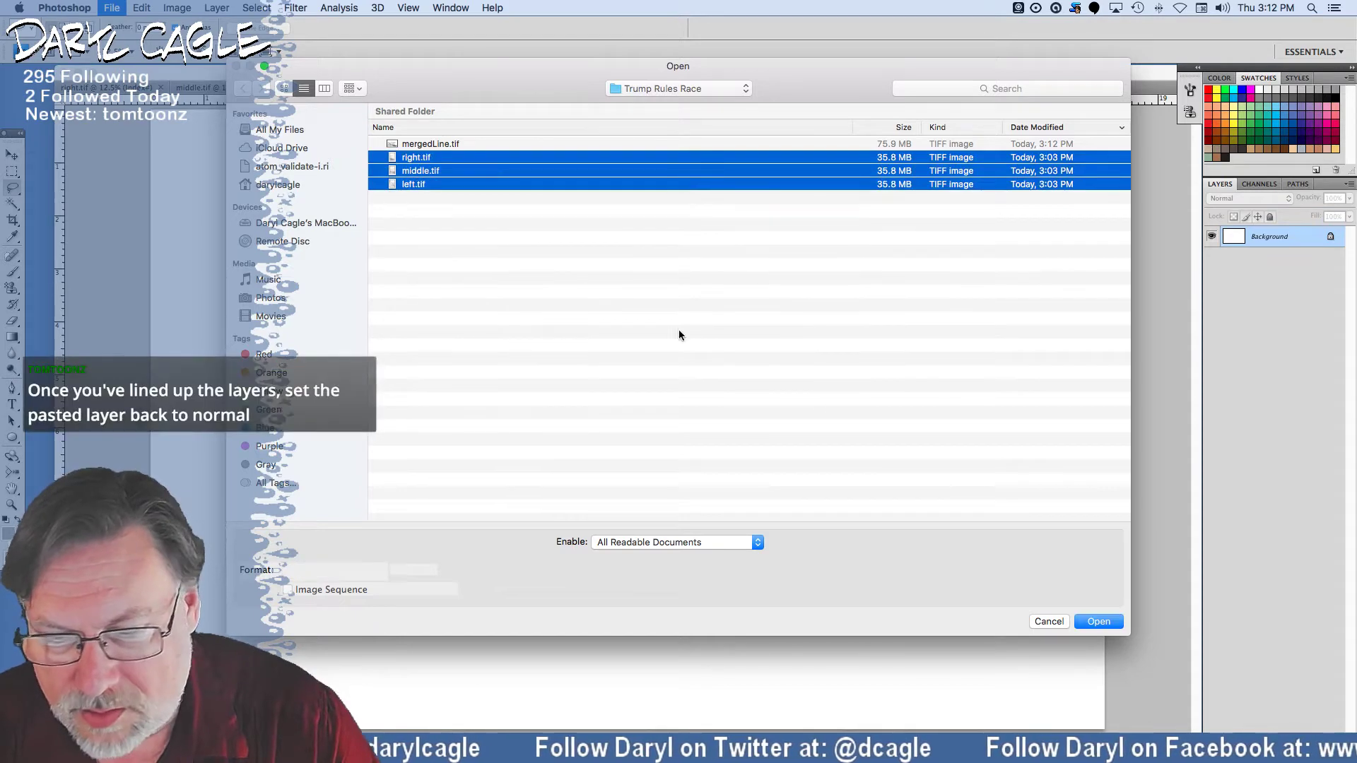
left_click(1098, 624)
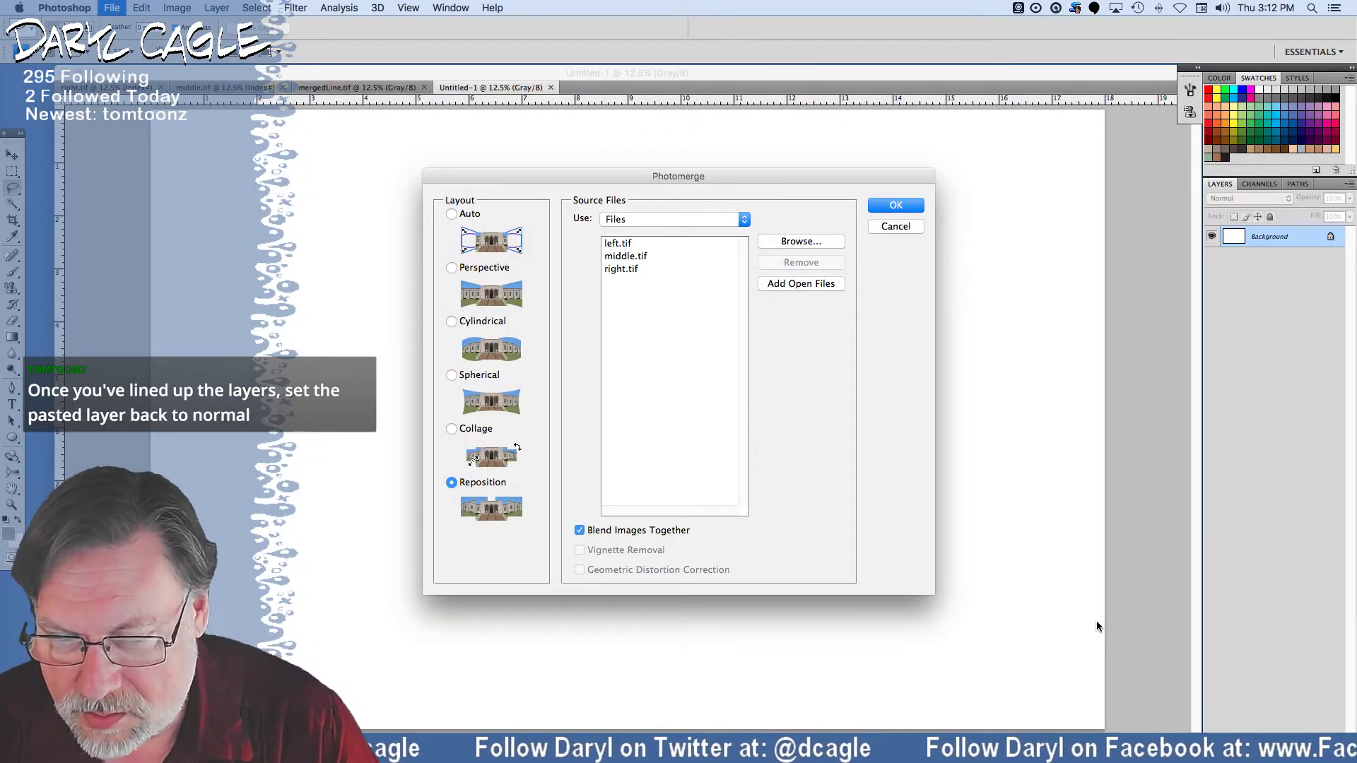
left_click(894, 206)
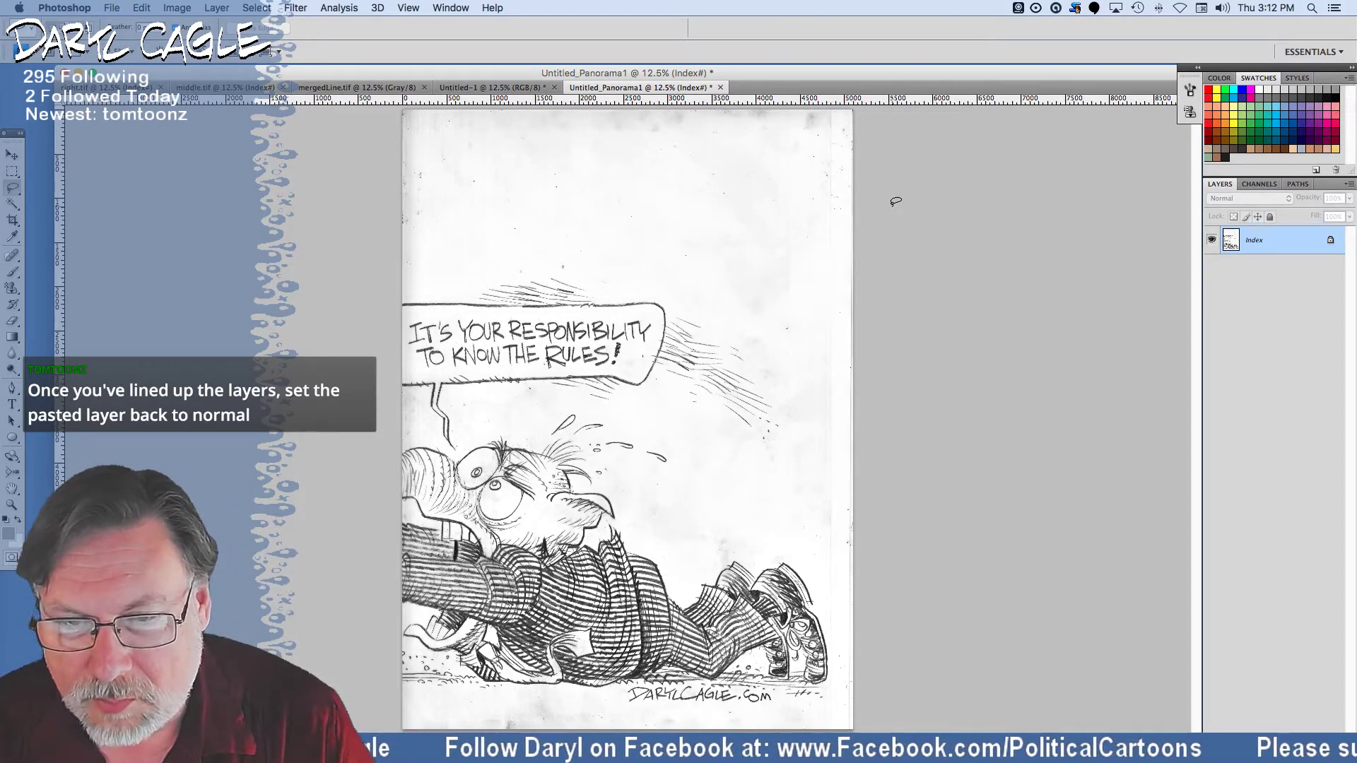
In mergedLine.tif, deselect and marquee the runner, elephant and balloon below the blank top margin.
left_click(467, 87)
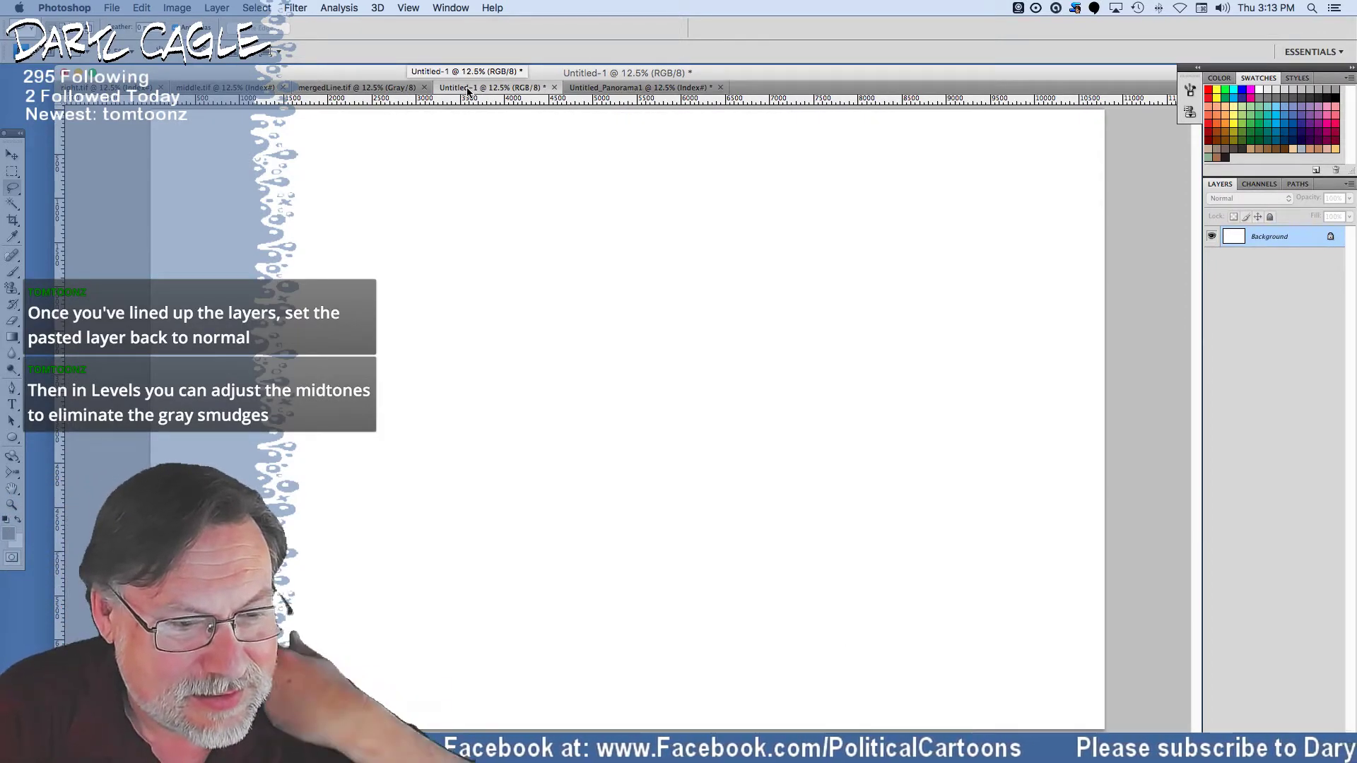
left_click(400, 88)
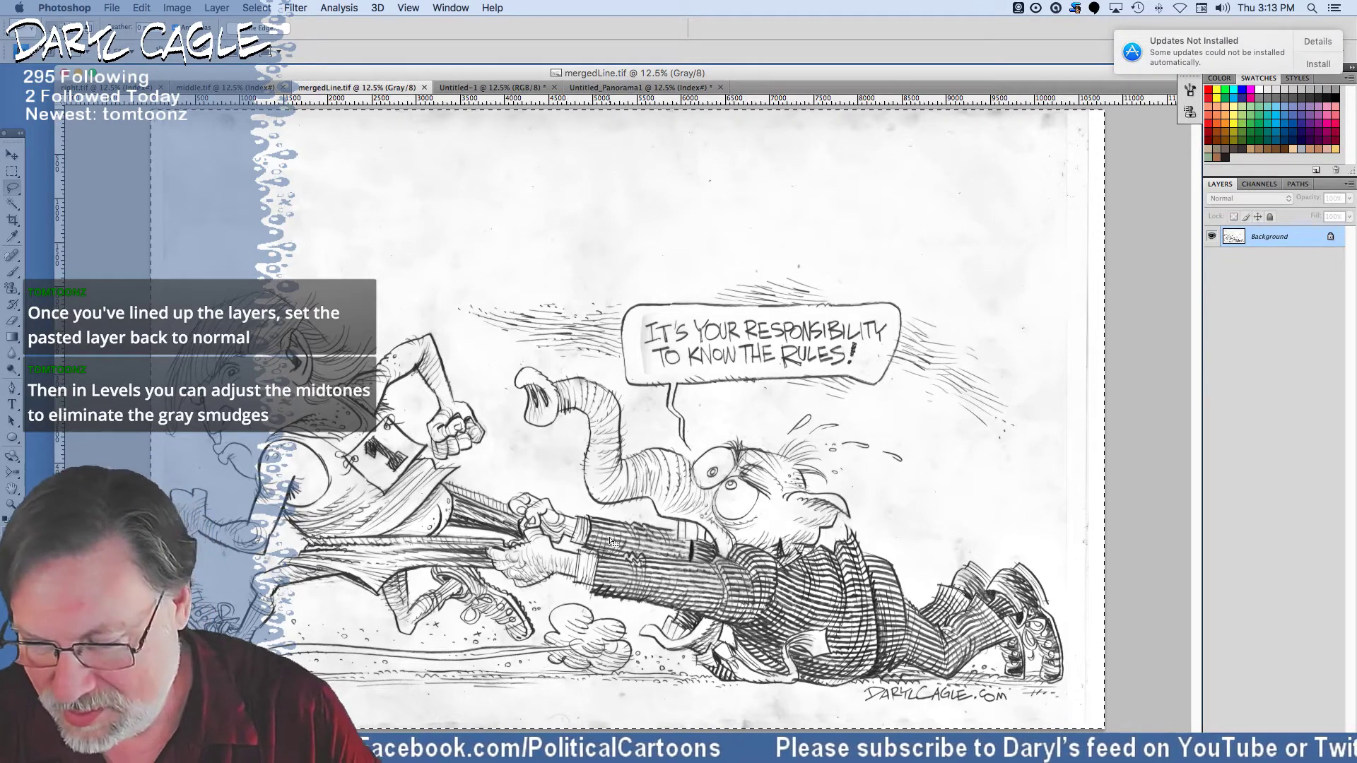
left_click(12, 172)
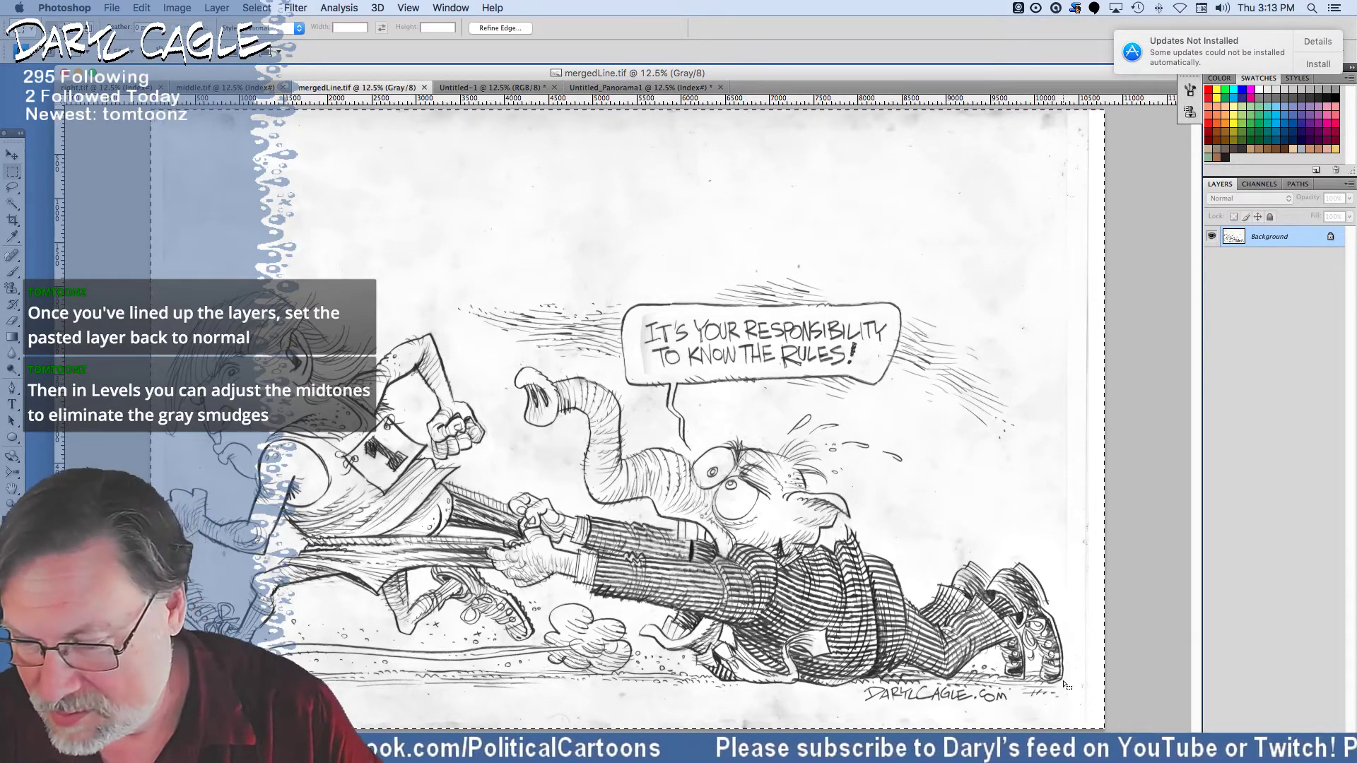
left_click(1093, 709)
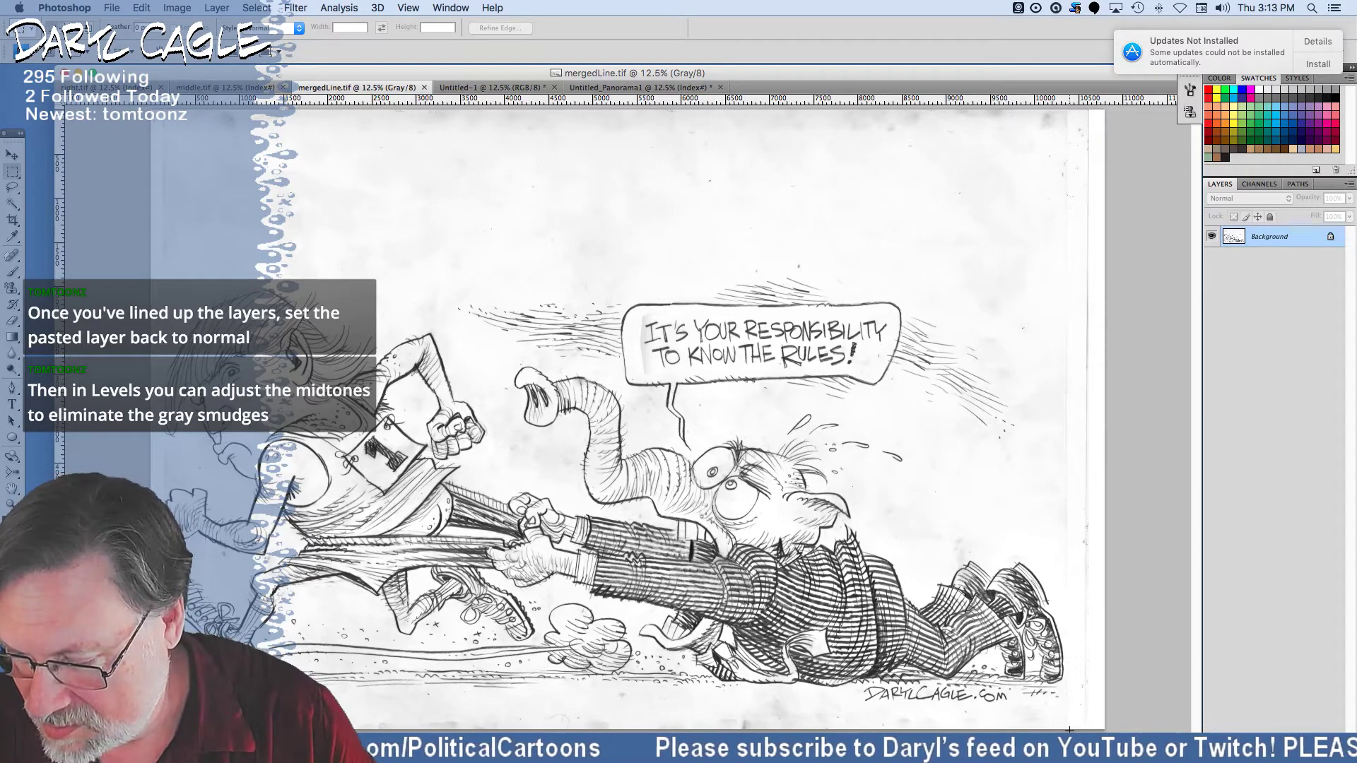
left_click_drag(901, 611, 374, 302)
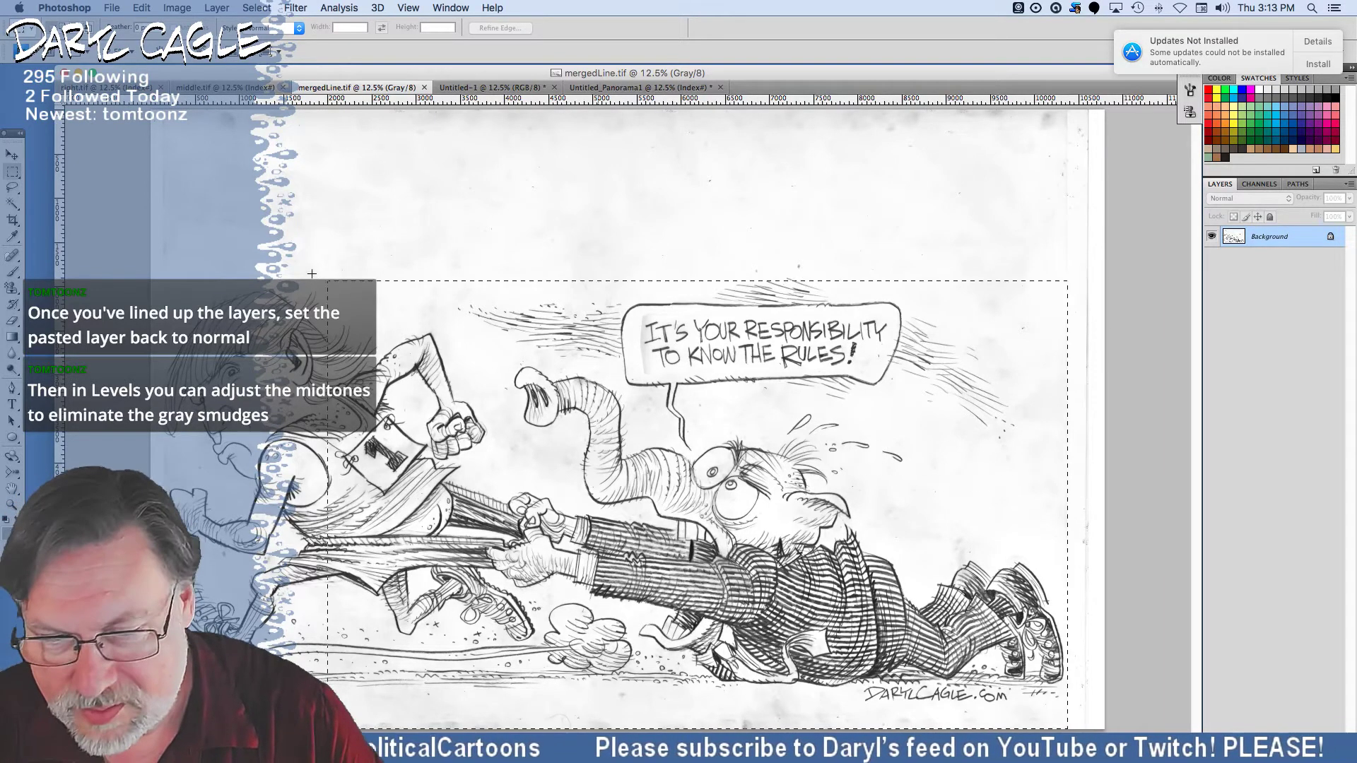
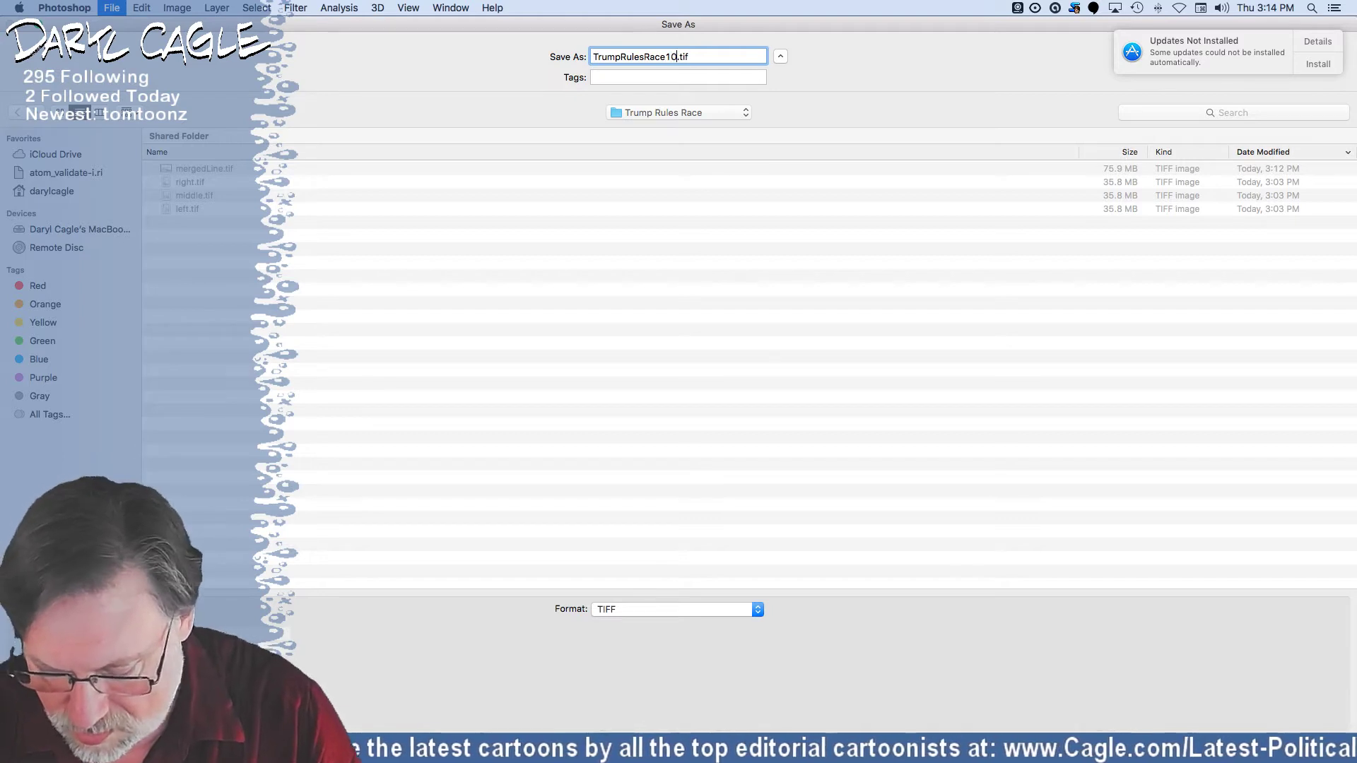
Save the file as TrumpRulesRace1000dpiLine.tif with LZW compression, accepting the layers warning.
type("e")
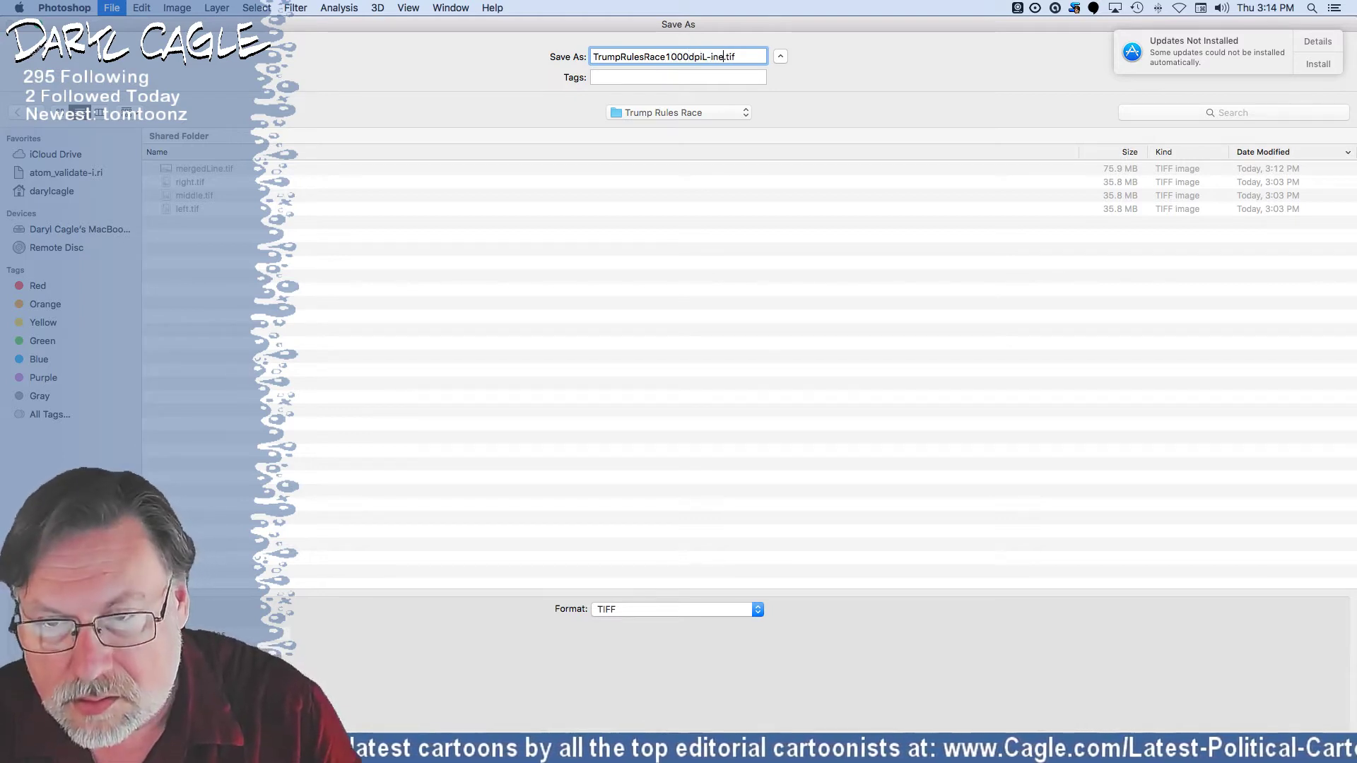
key("BackSpace")
key("BackSpace")
key("BackSpace")
key("BackSpace")
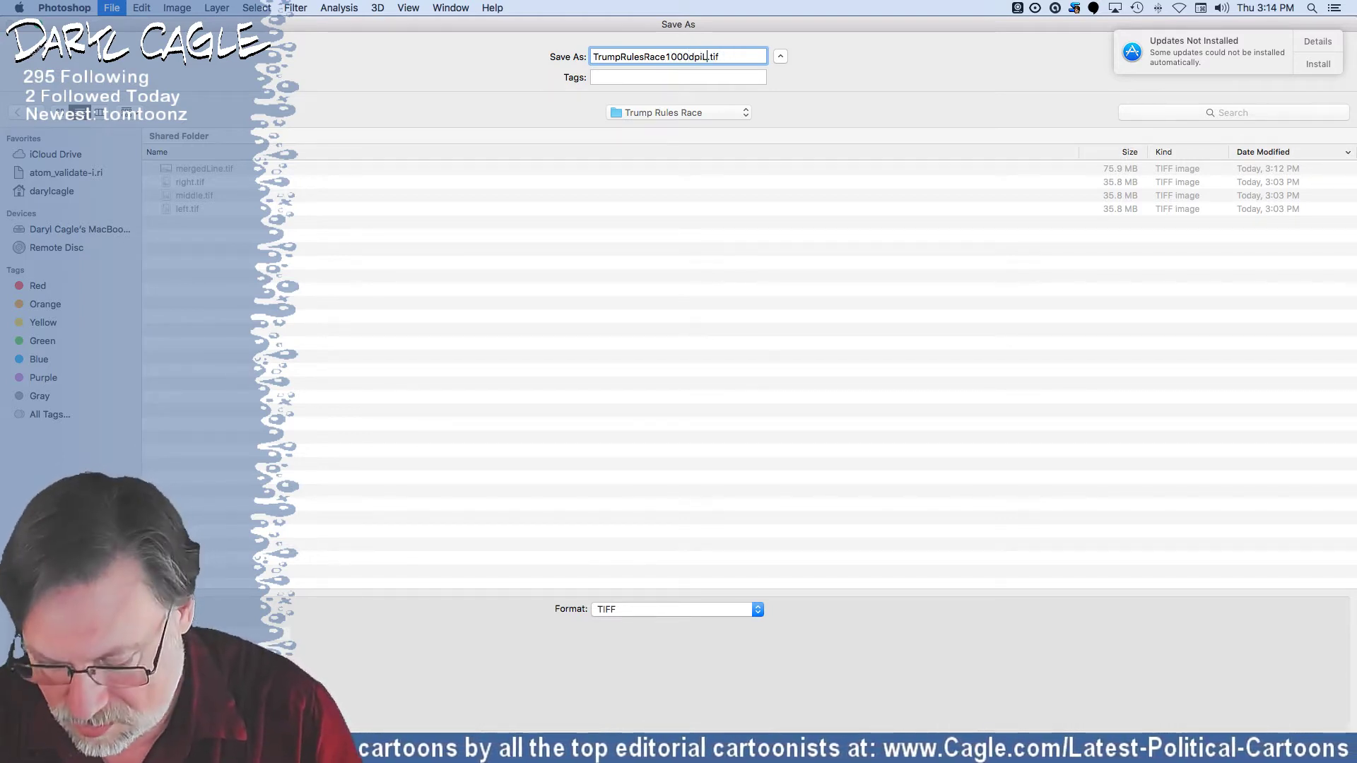
type("ine")
key("Return")
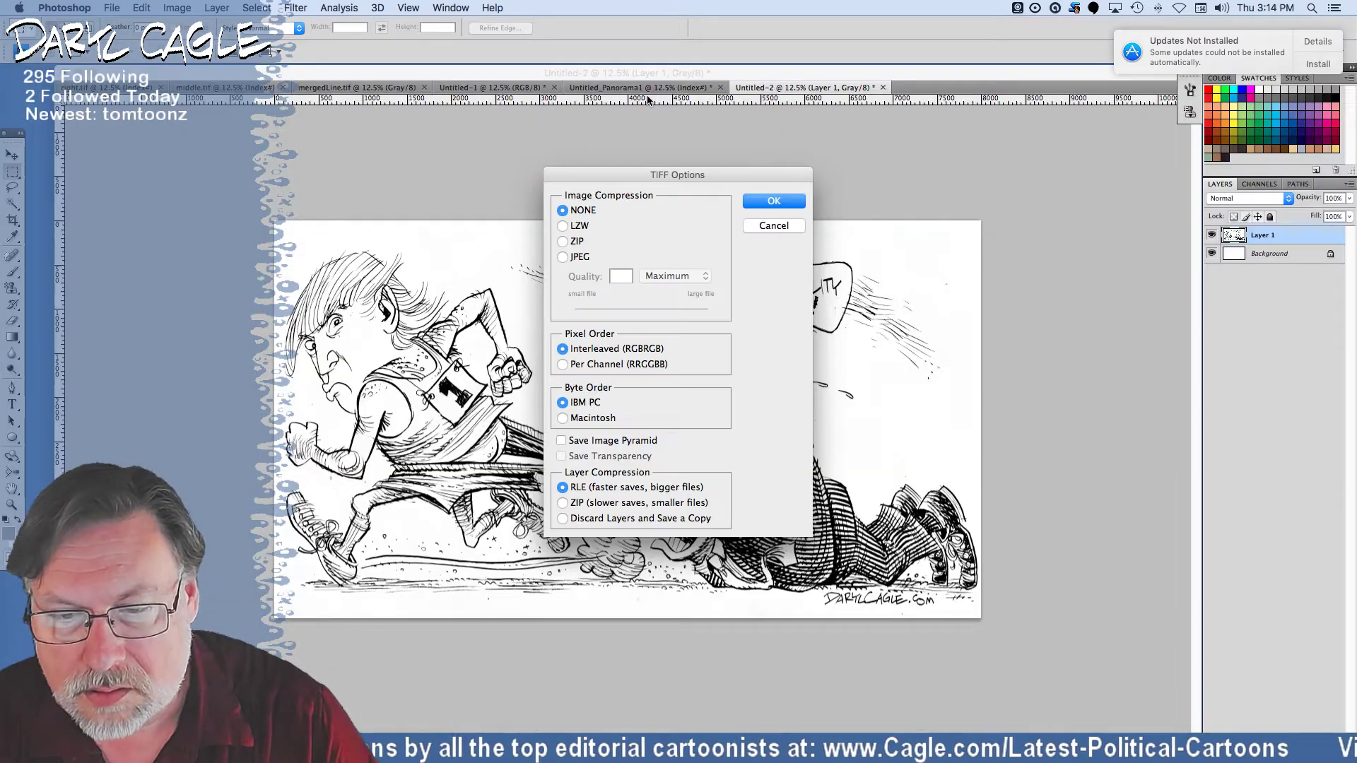
left_click(563, 226)
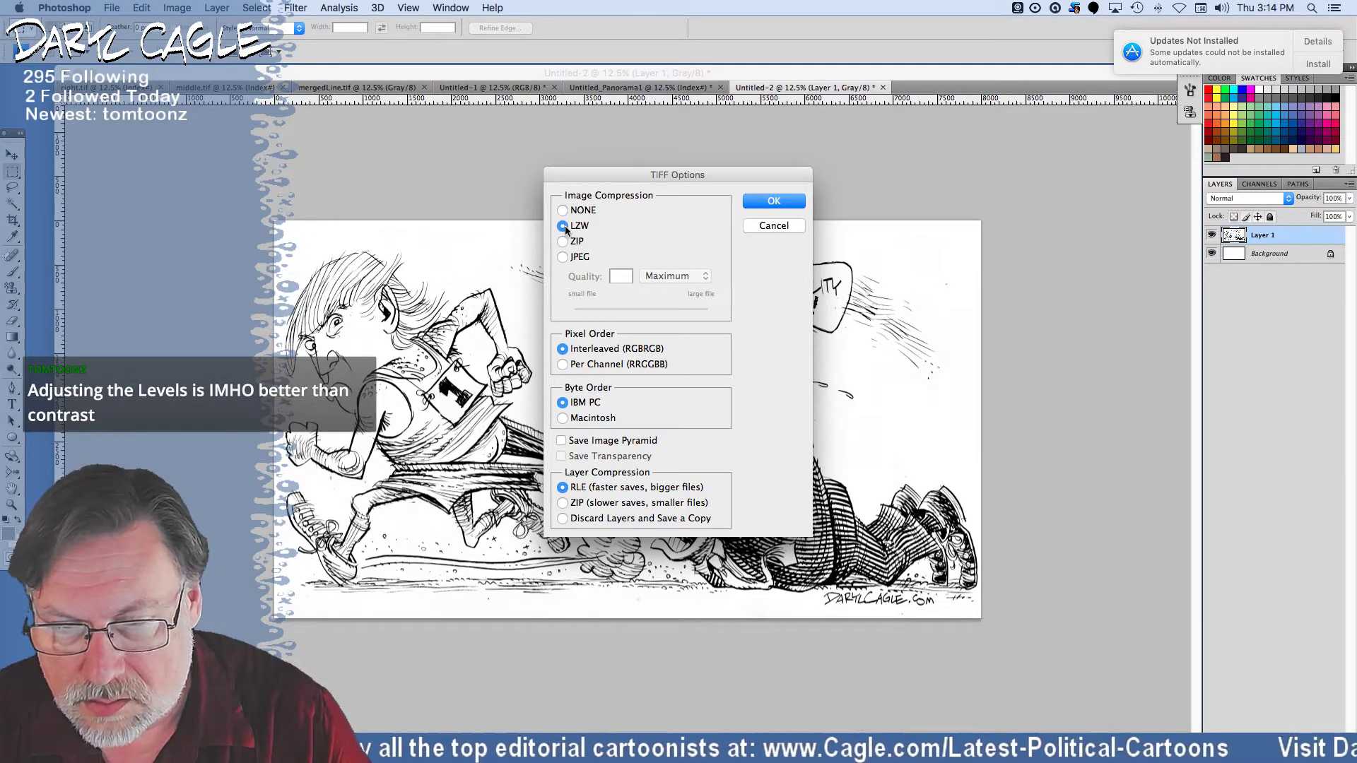
key("Return")
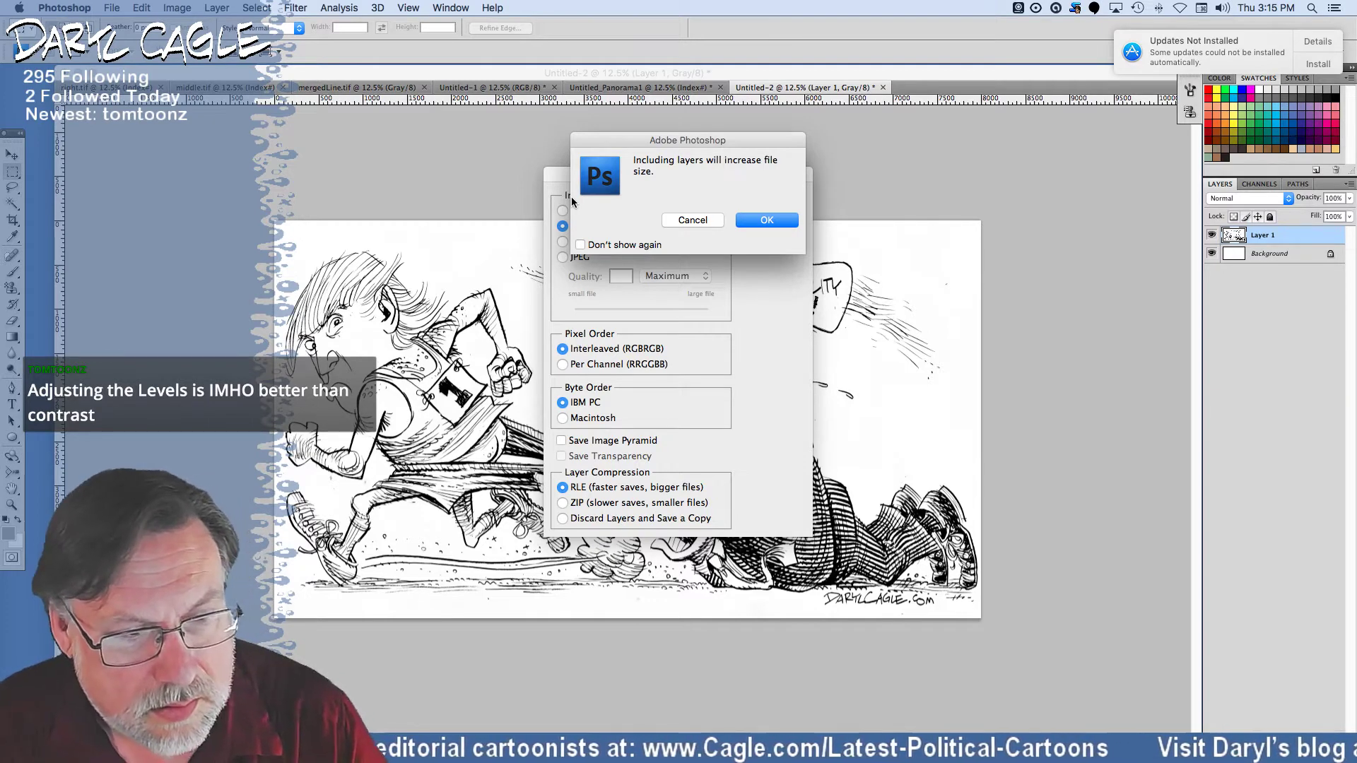
left_click(766, 220)
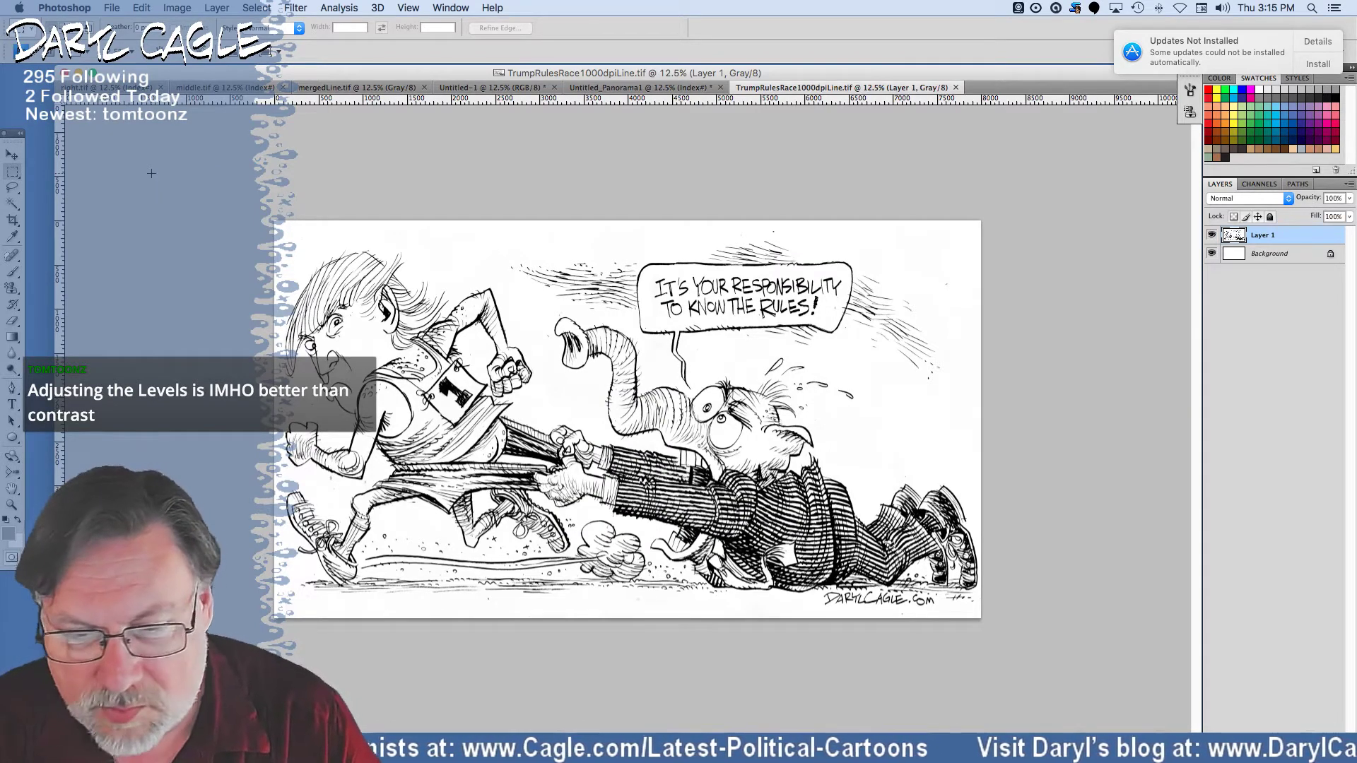
Flatten and convert to Bitmap at 1000 pixels/inch with 50% Threshold, then save.
left_click(176, 8)
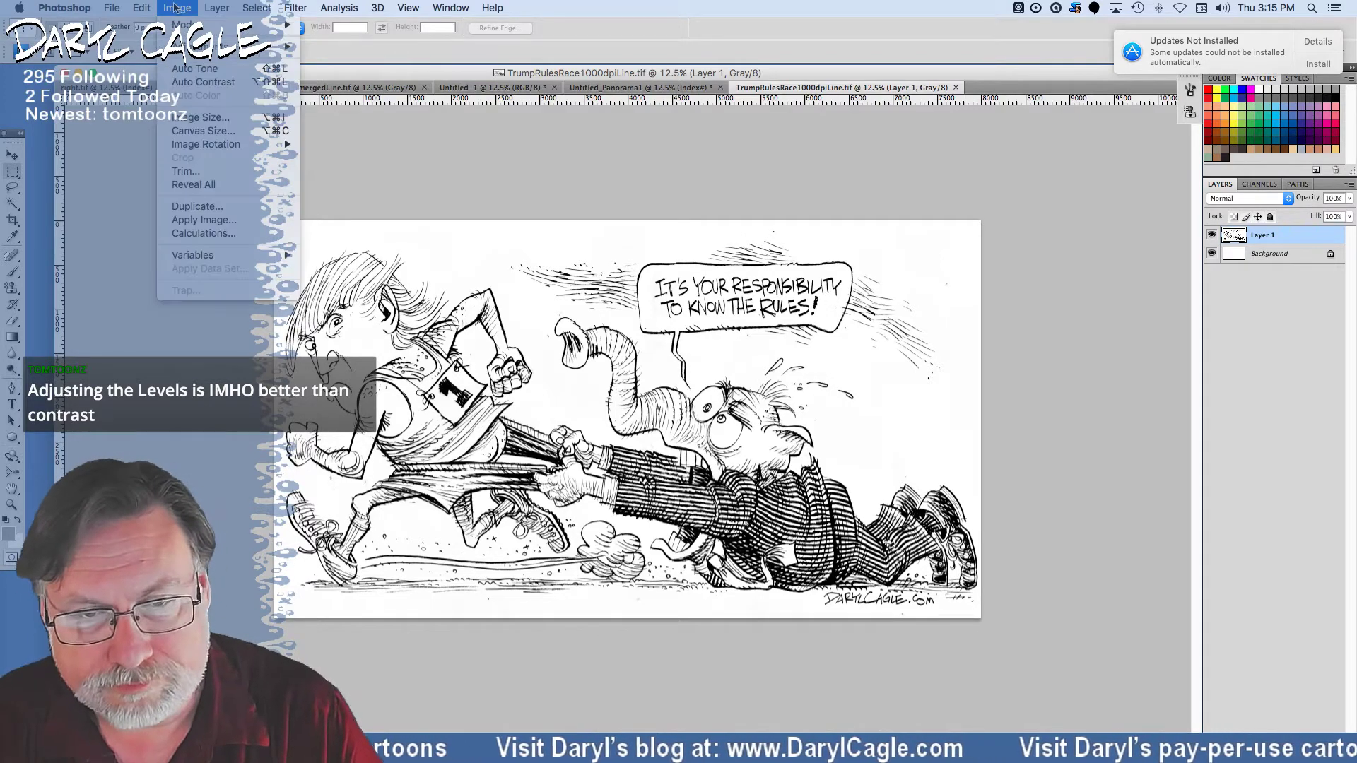
mouse_move(233, 24)
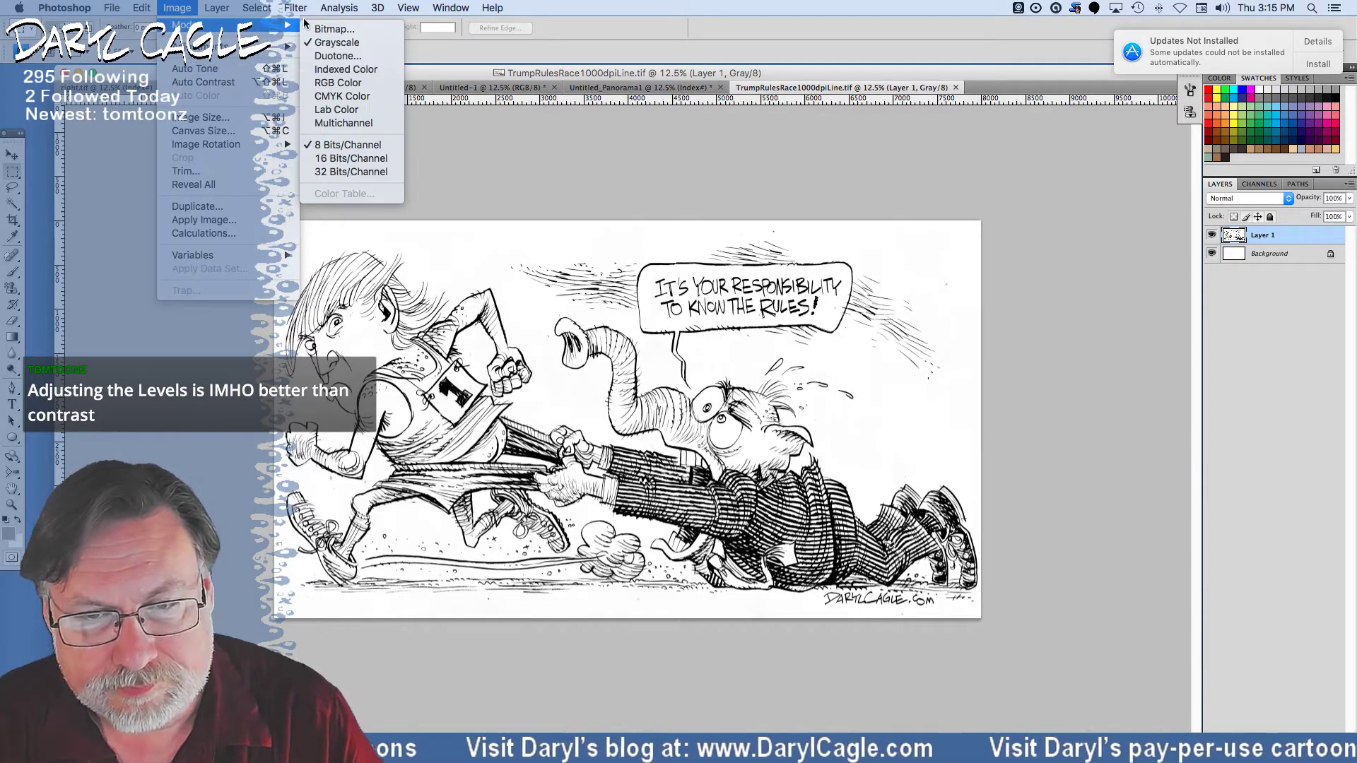
left_click(361, 28)
key("Return")
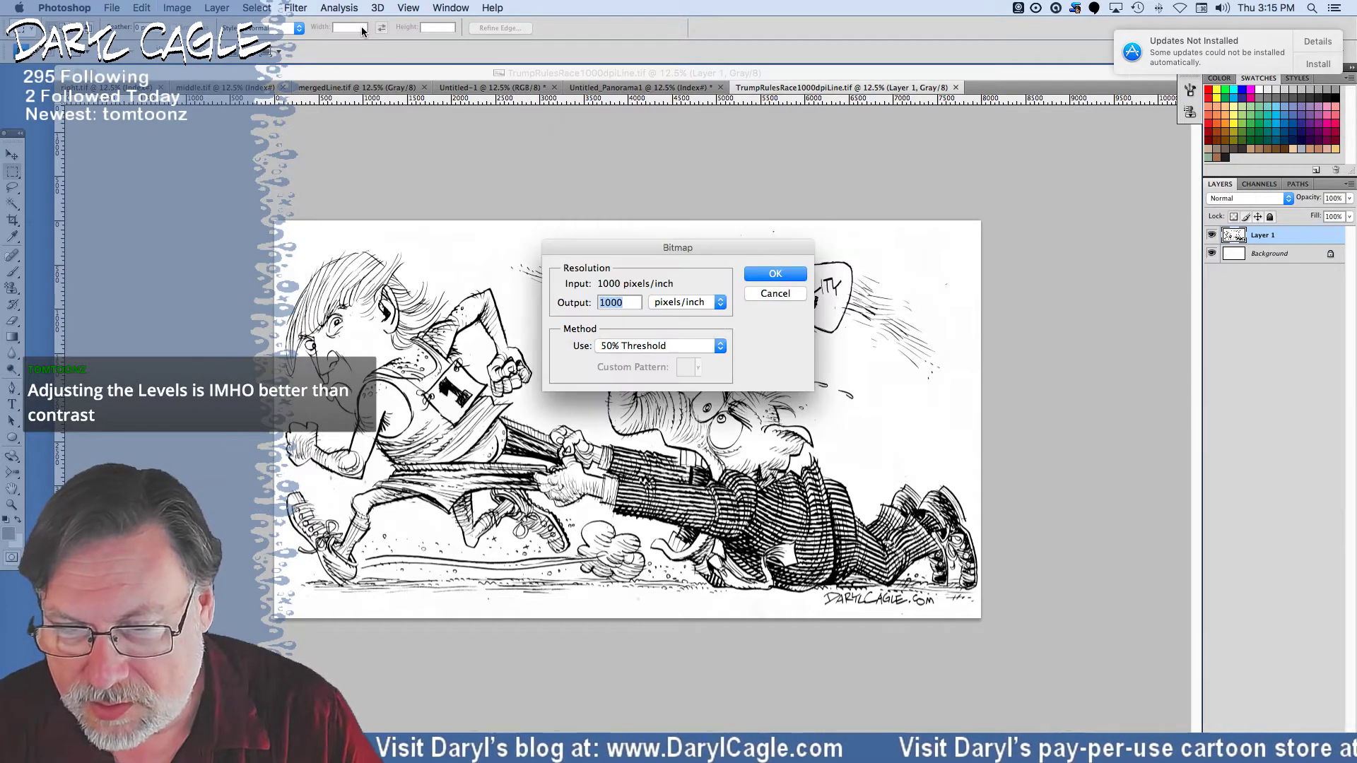
key("Return")
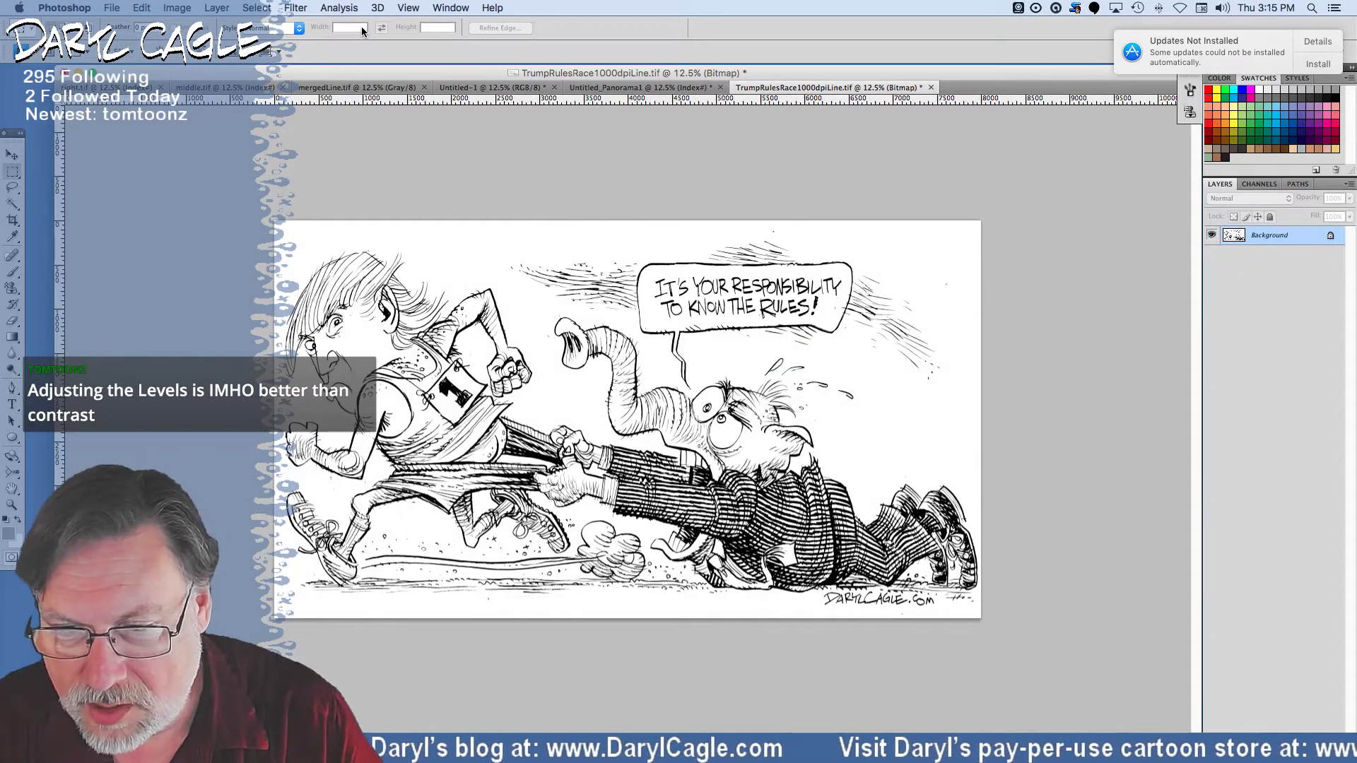
key("super+s")
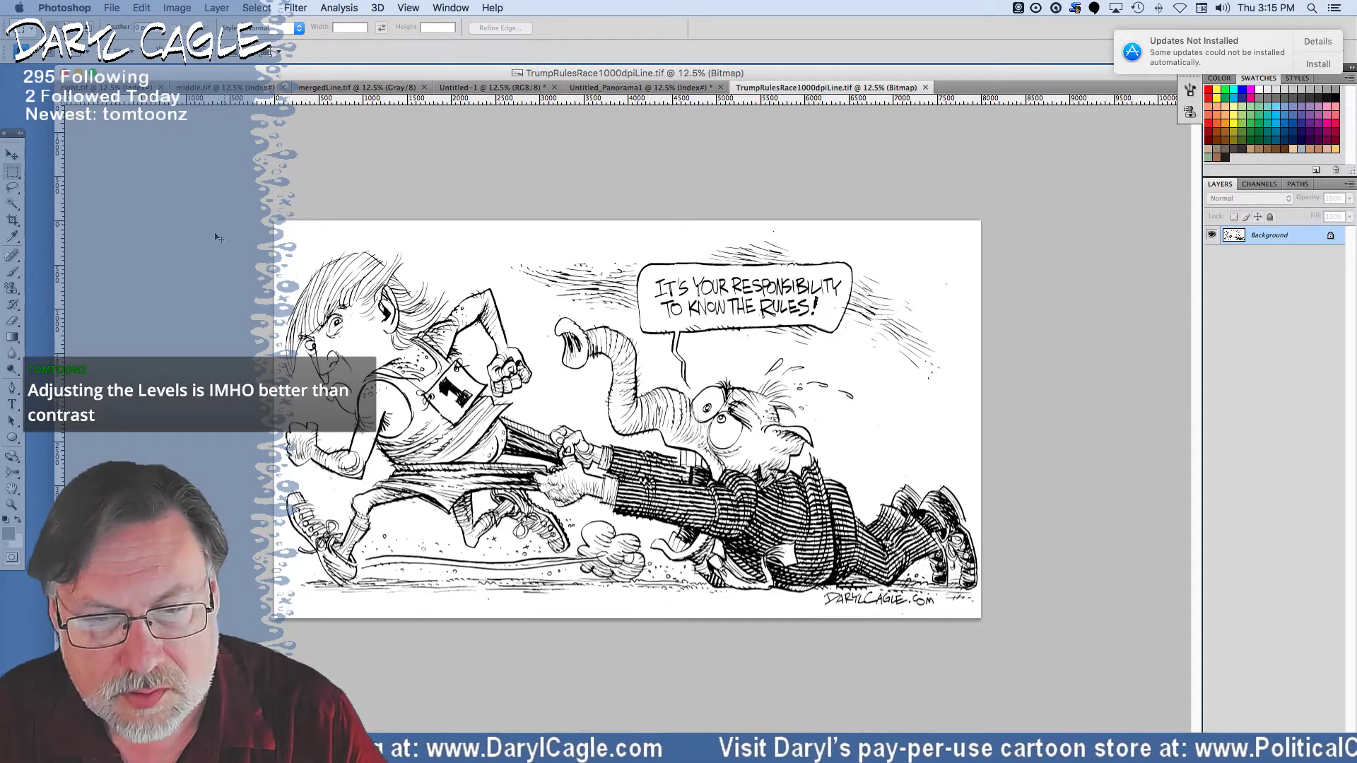
key("super+equal")
key("super+equal")
key("super+equal")
key("super+equal")
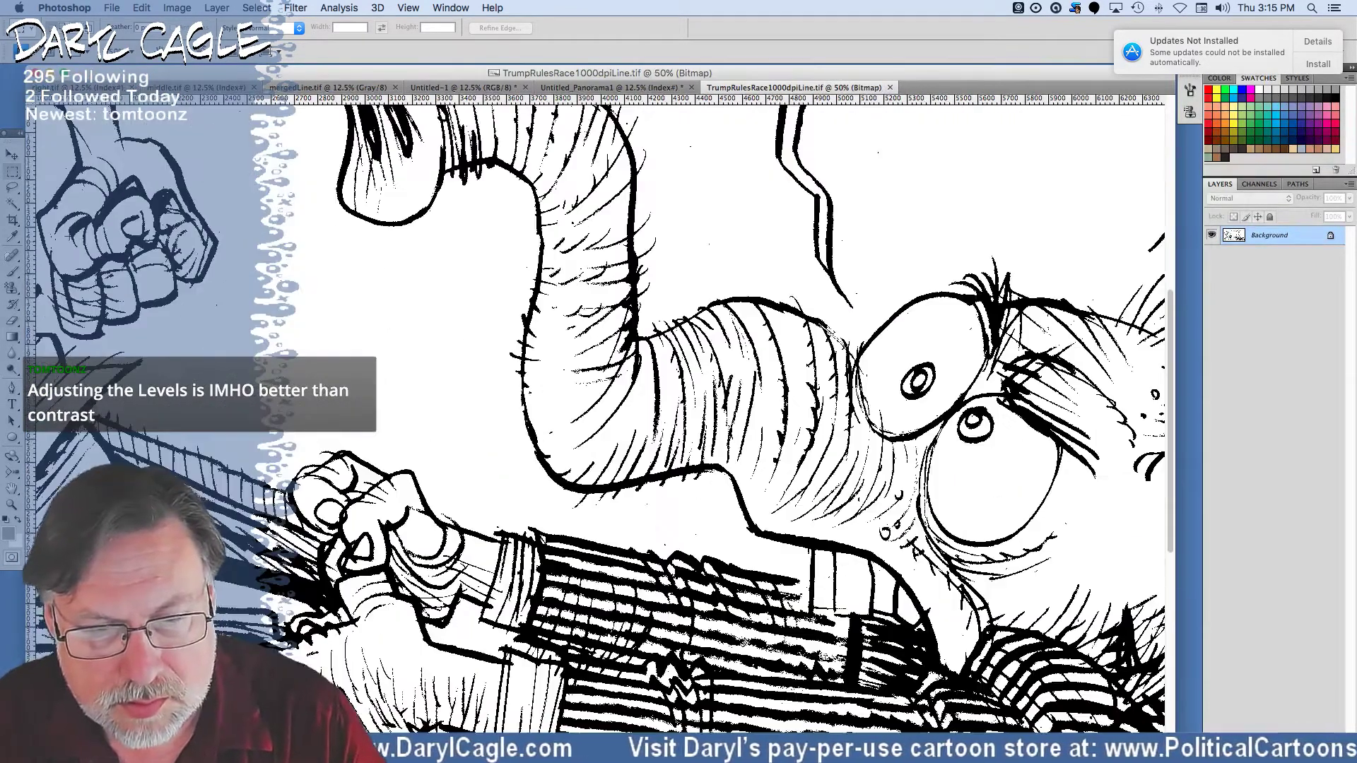
With the Lasso tool, erase stray specks left of the face, in the background and near the hair.
left_click_drag(494, 425, 1123, 661)
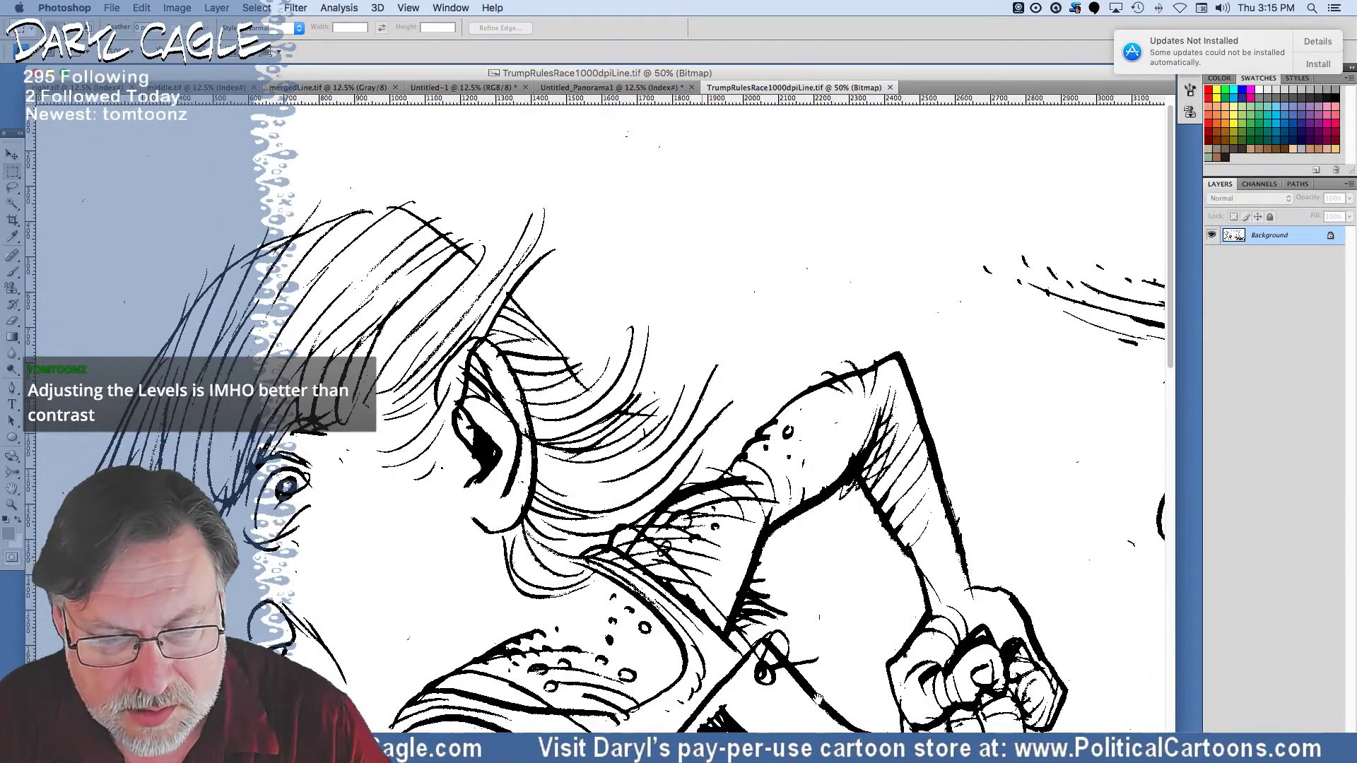
scroll(783, 498, "up", 2)
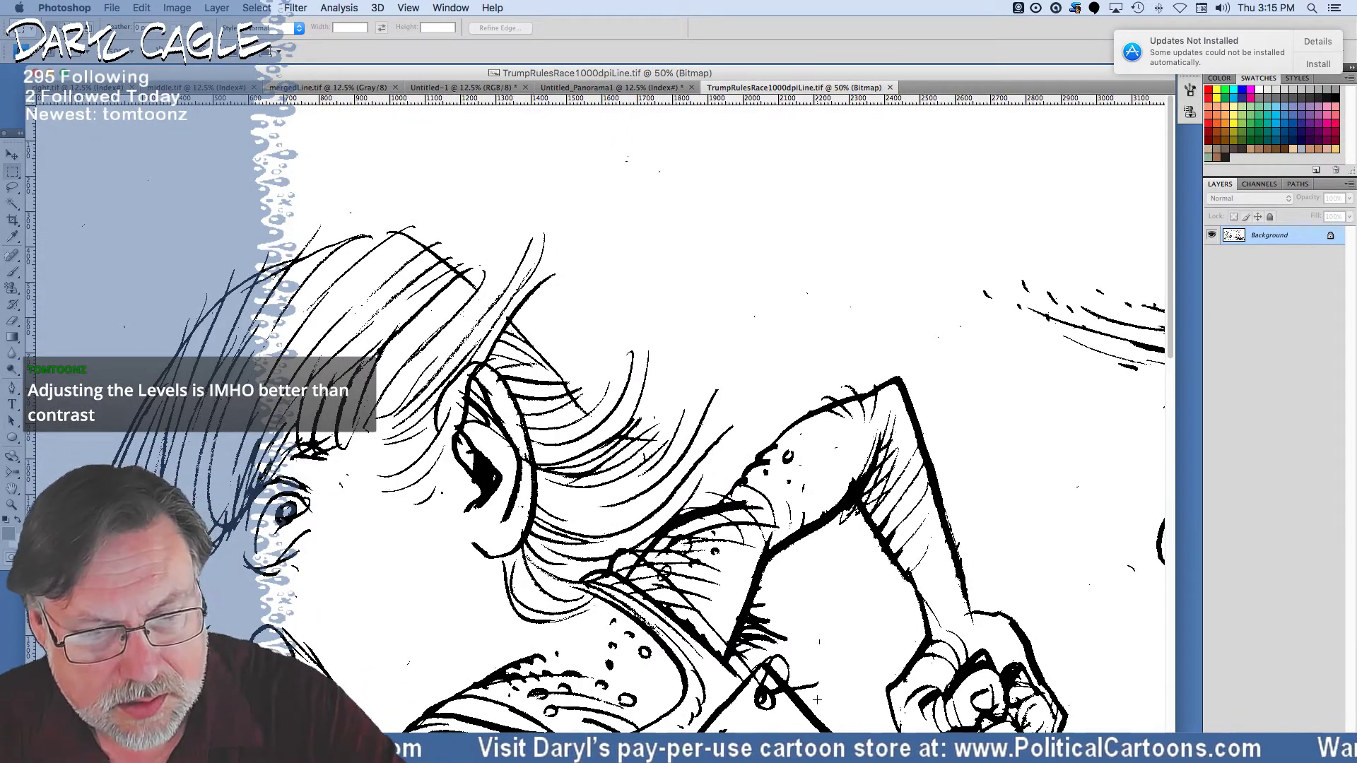
left_click(12, 187)
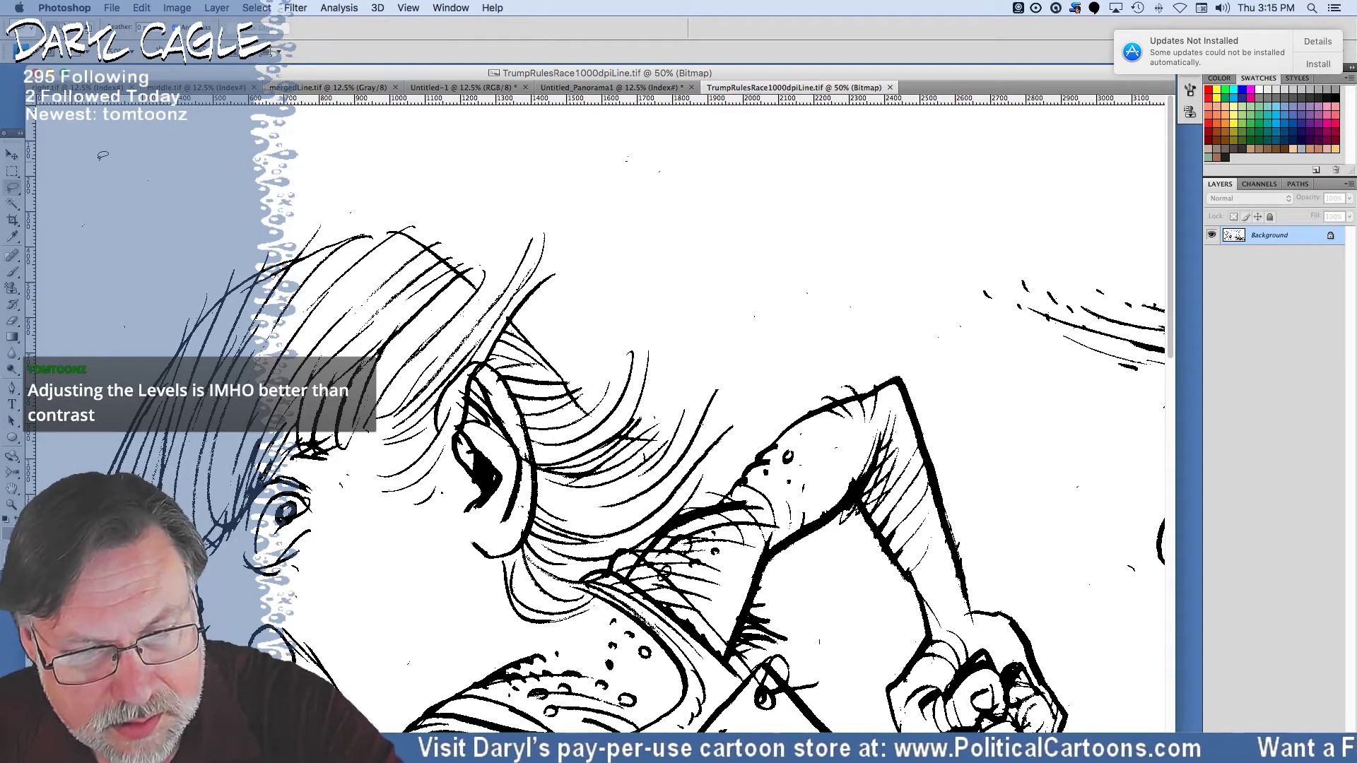
mouse_move(96, 154)
left_mouse_down()
mouse_move(77, 337)
mouse_move(82, 60)
left_mouse_up()
key("Delete")
left_click_drag(351, 192, 375, 203)
left_click_drag(442, 308, 428, 316)
key("Delete")
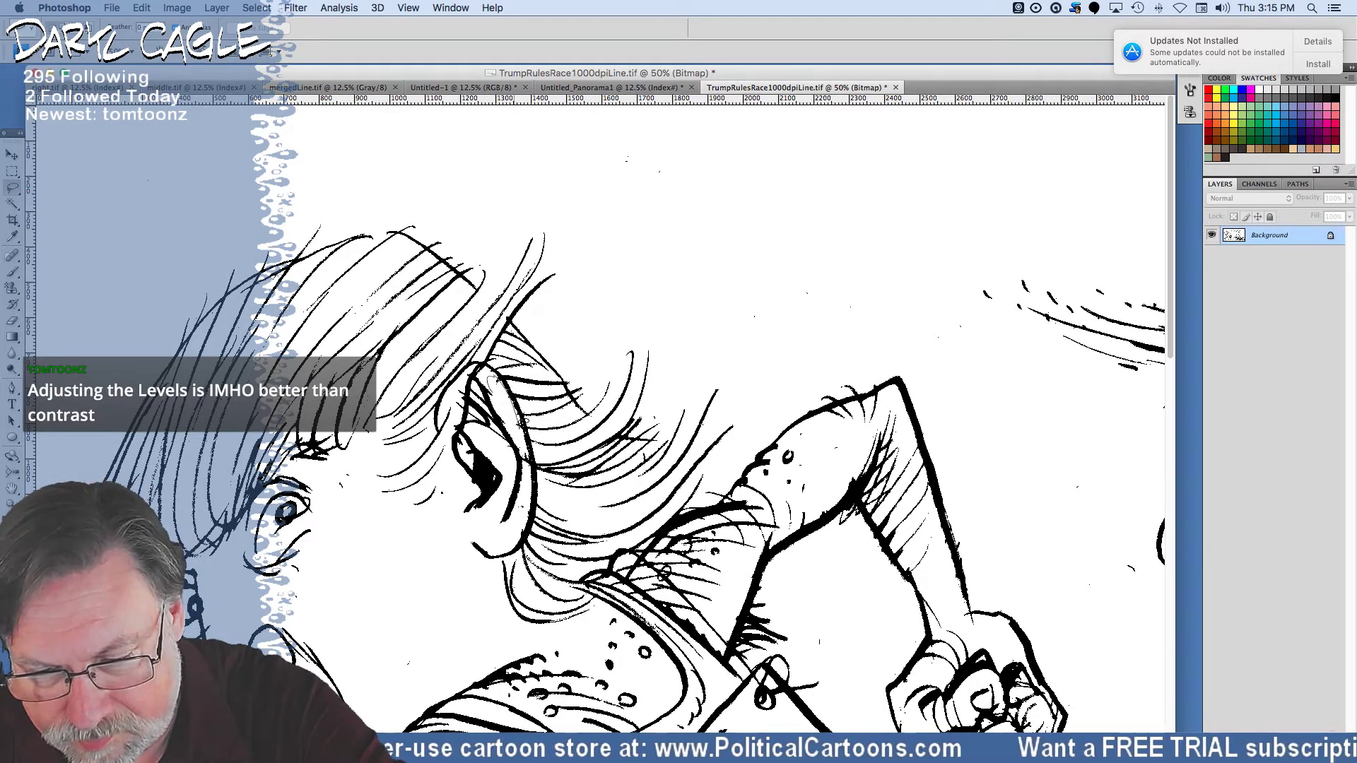
Lasso and delete the specks around the ear and beside the eye.
left_click_drag(524, 469, 491, 379)
key("Delete")
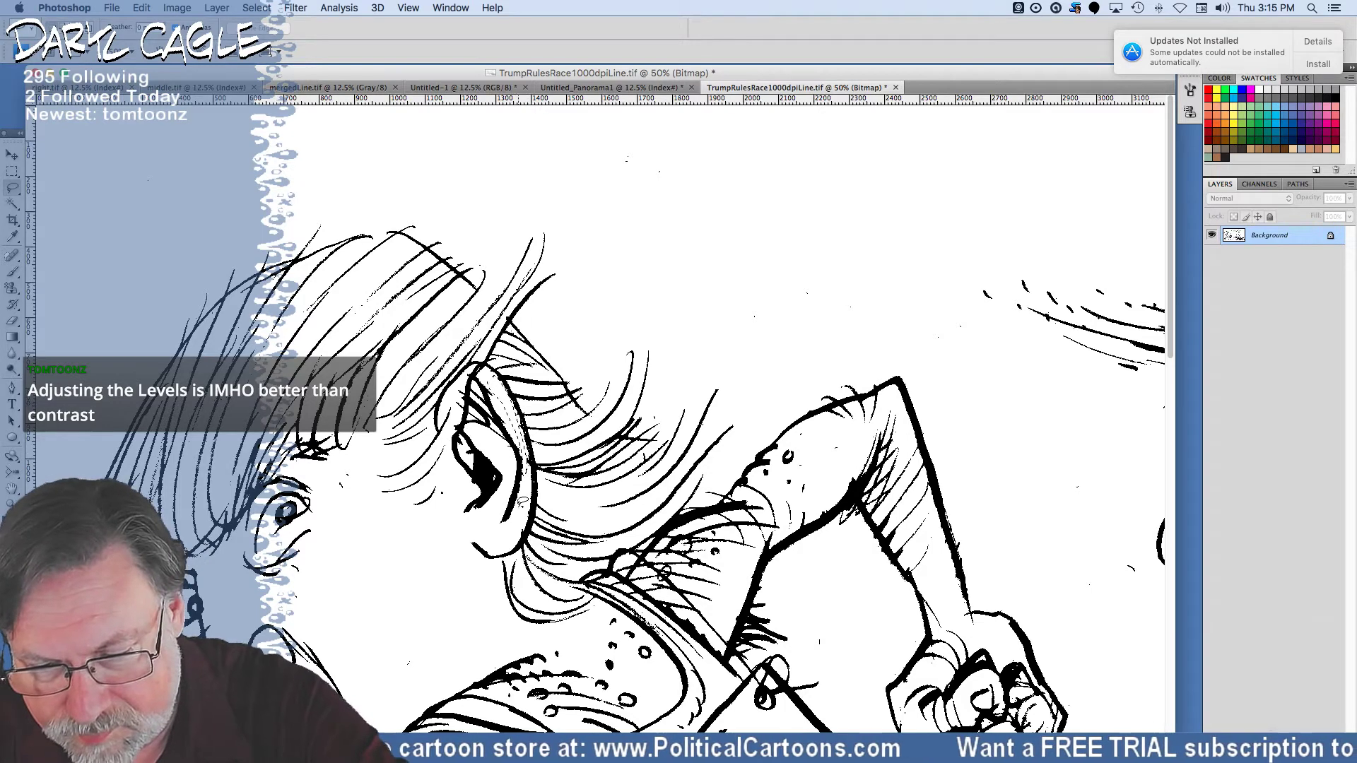
mouse_move(519, 507)
left_mouse_down()
mouse_move(527, 493)
mouse_move(519, 521)
left_mouse_up()
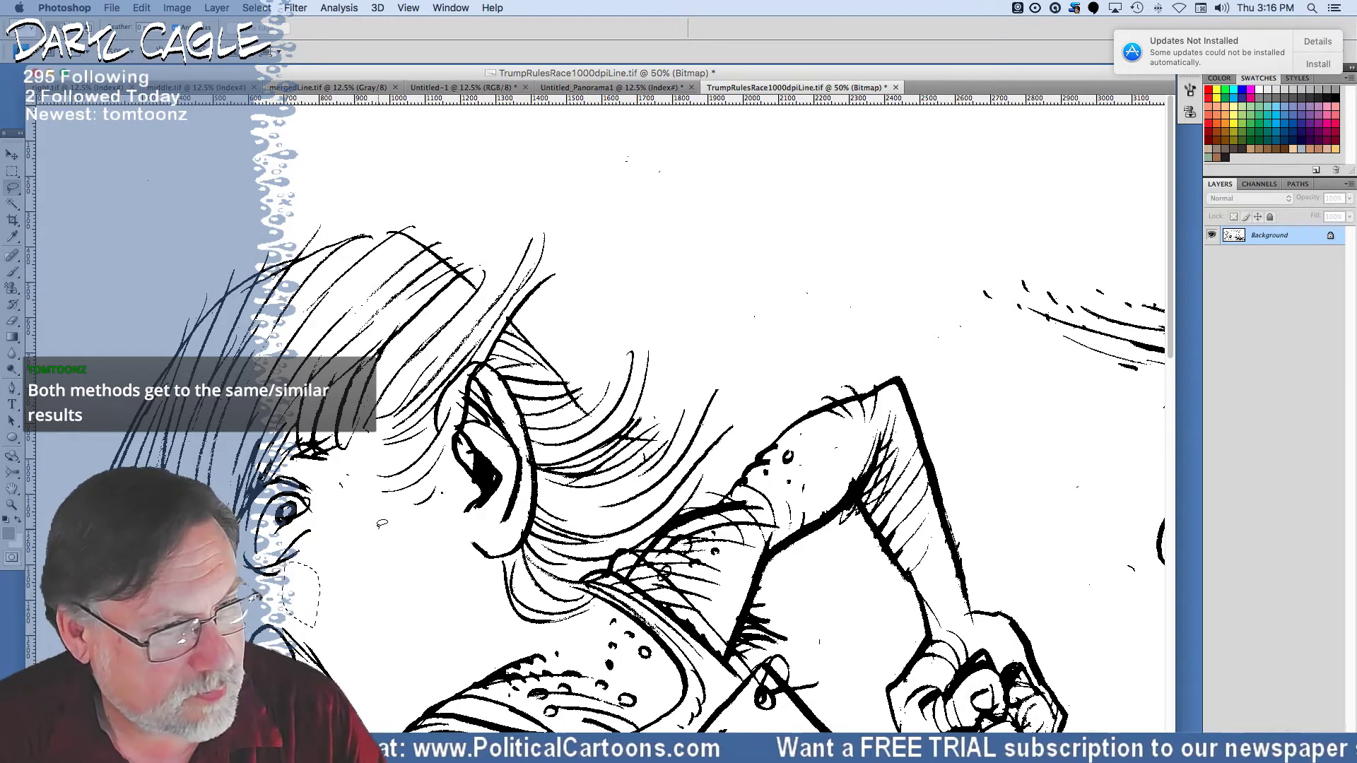
left_click_drag(331, 510, 359, 498)
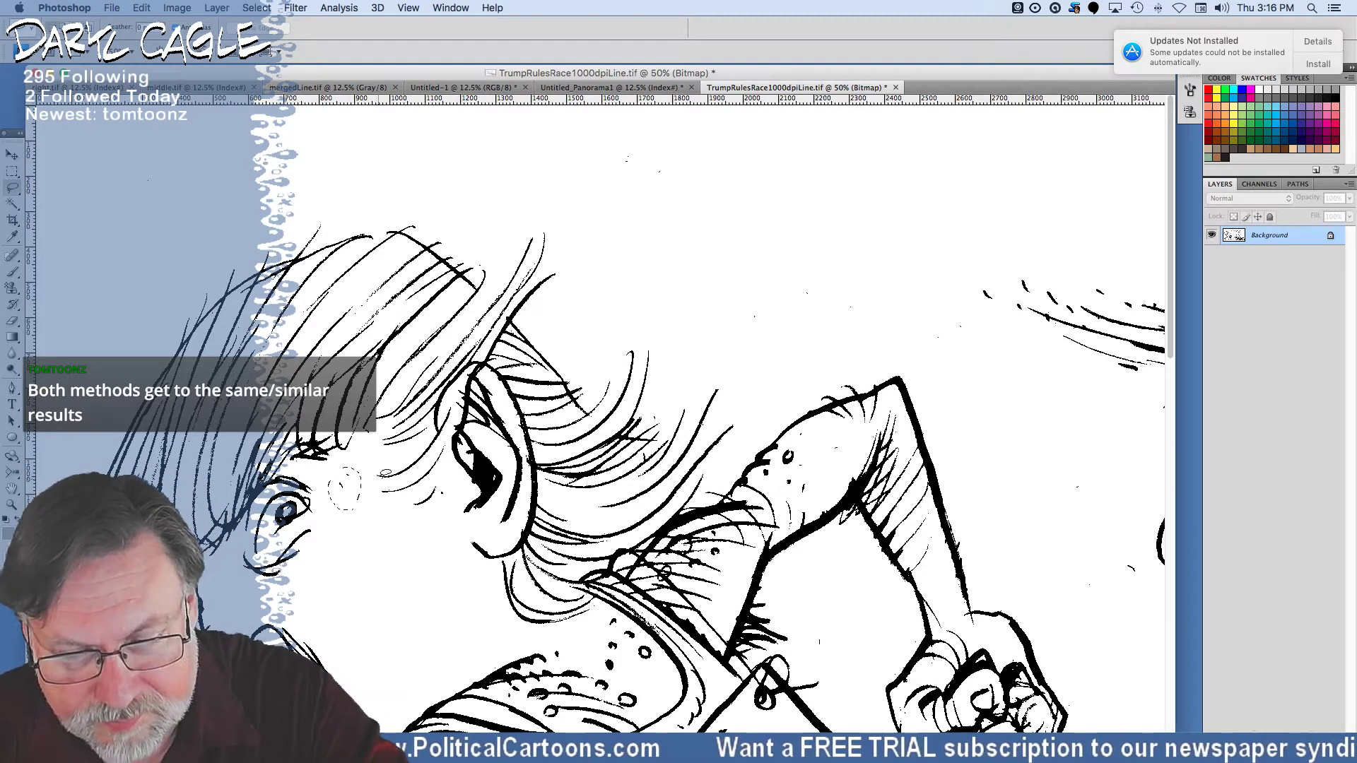
key("Delete")
left_click_drag(438, 513, 439, 513)
key("Delete")
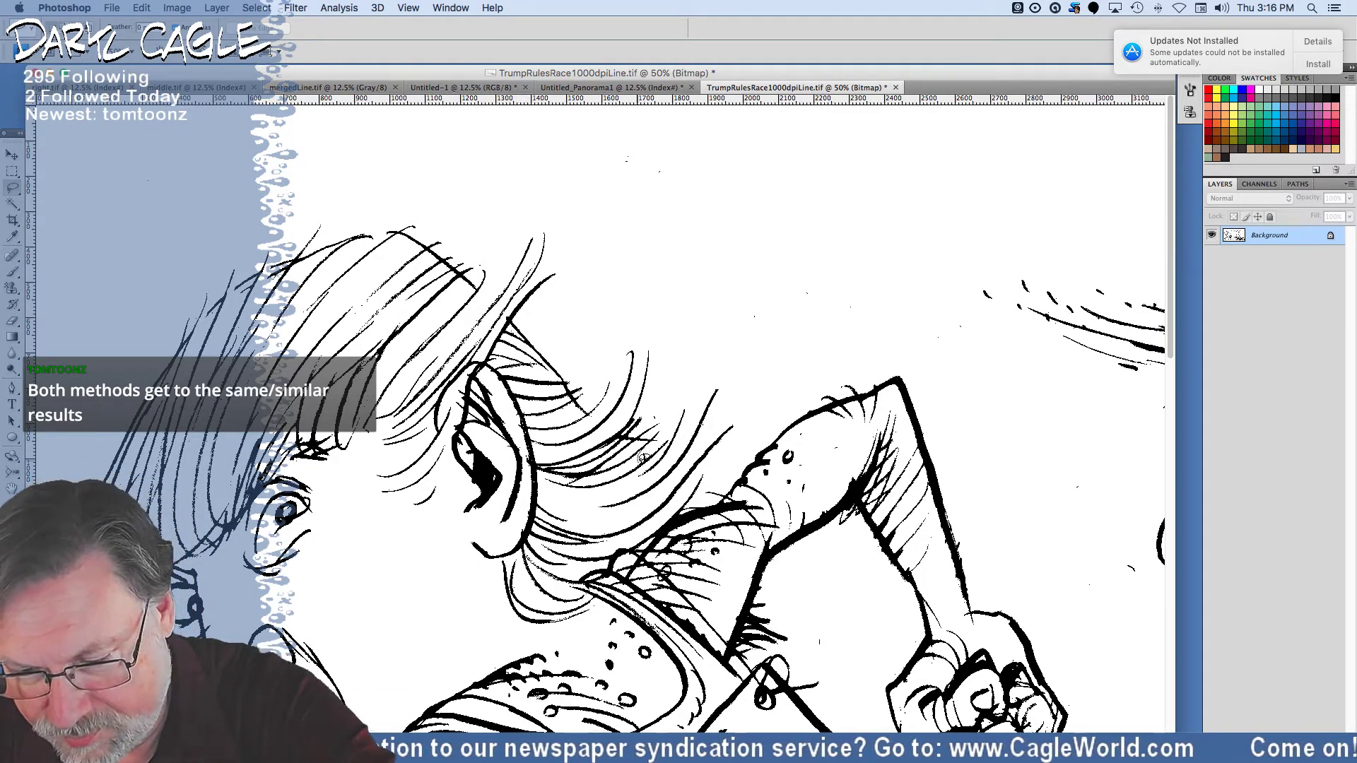
Erase specks above and right of the hair, on and below the arm, and near the fist.
mouse_move(699, 296)
left_mouse_down()
mouse_move(710, 325)
mouse_move(833, 183)
mouse_move(700, 149)
left_mouse_up()
key("Delete")
left_click_drag(965, 303, 883, 284)
key("Delete")
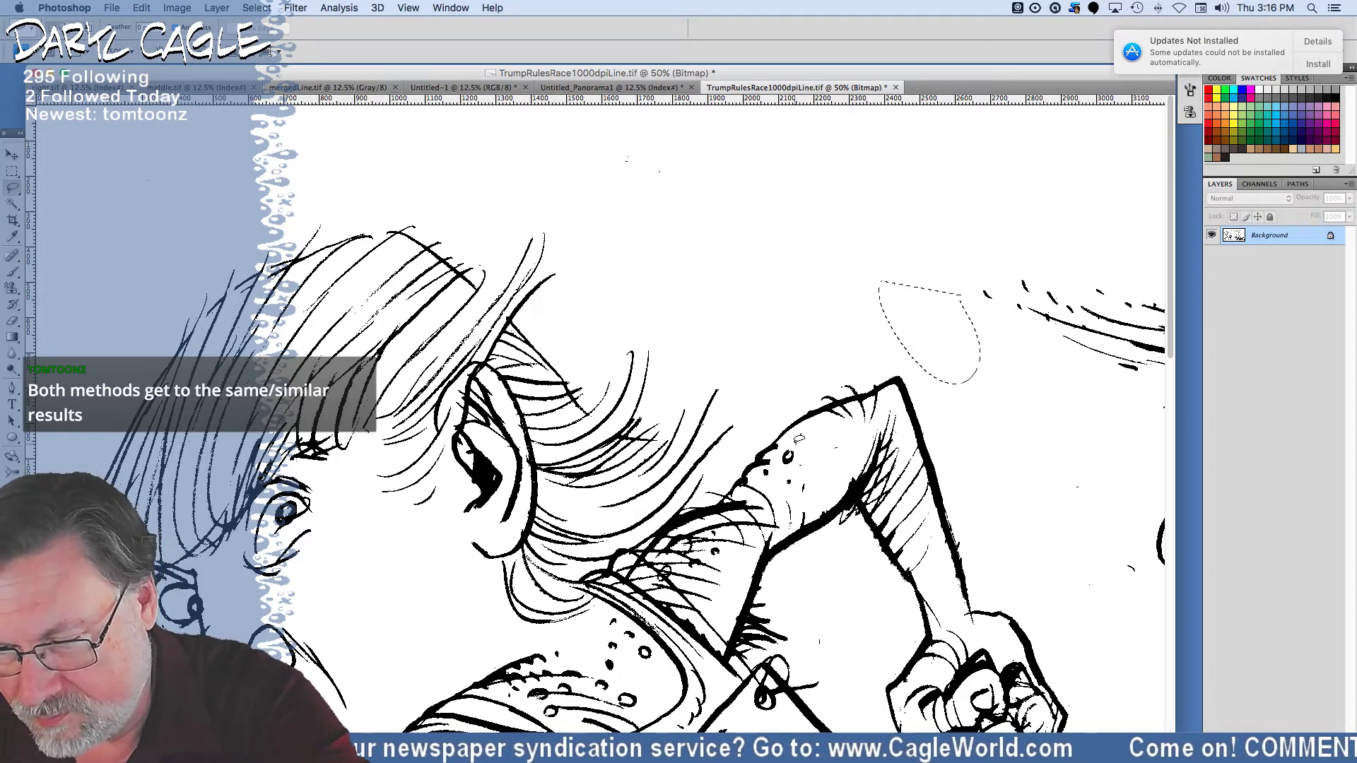
mouse_move(795, 449)
left_mouse_down()
mouse_move(847, 440)
mouse_move(800, 455)
left_mouse_up()
key("Delete")
mouse_move(807, 613)
left_mouse_down()
mouse_move(808, 653)
mouse_move(803, 636)
left_mouse_up()
key("Delete")
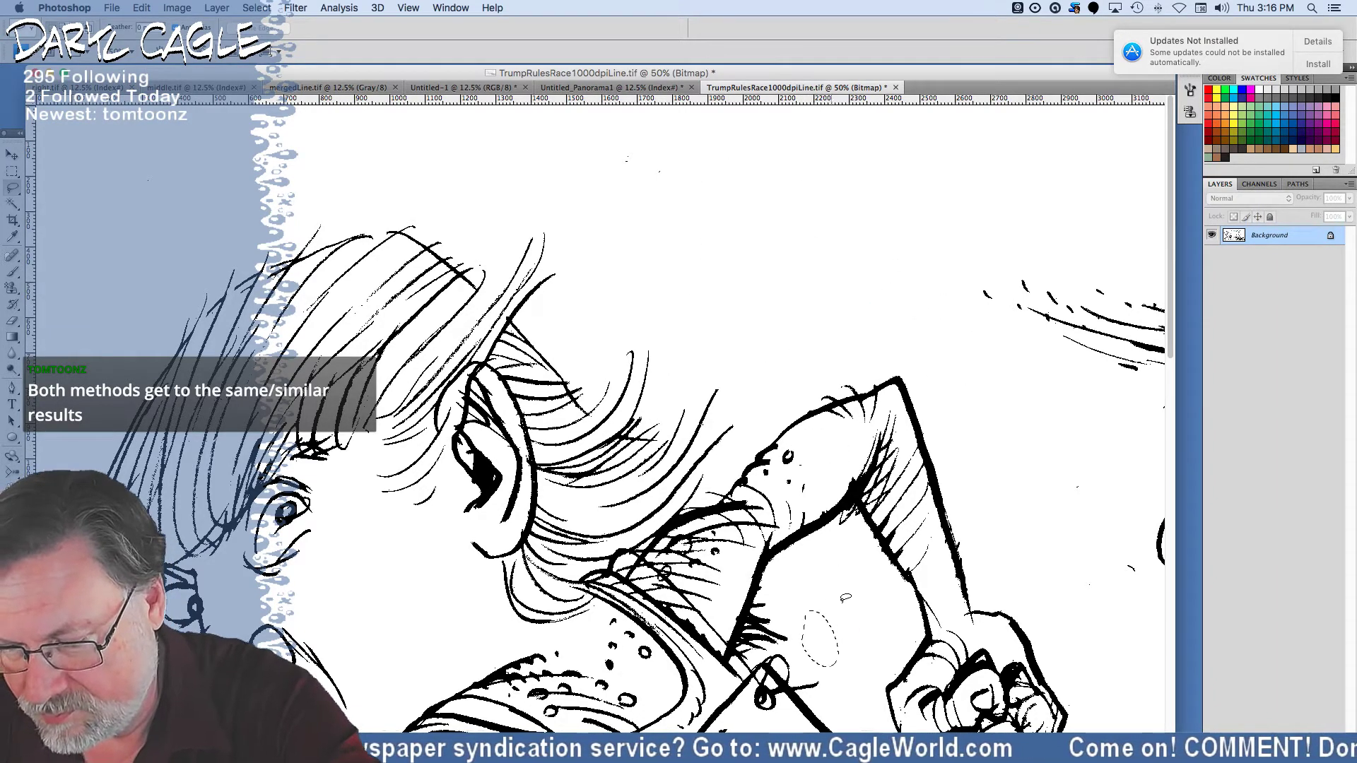
left_click_drag(975, 703, 974, 707)
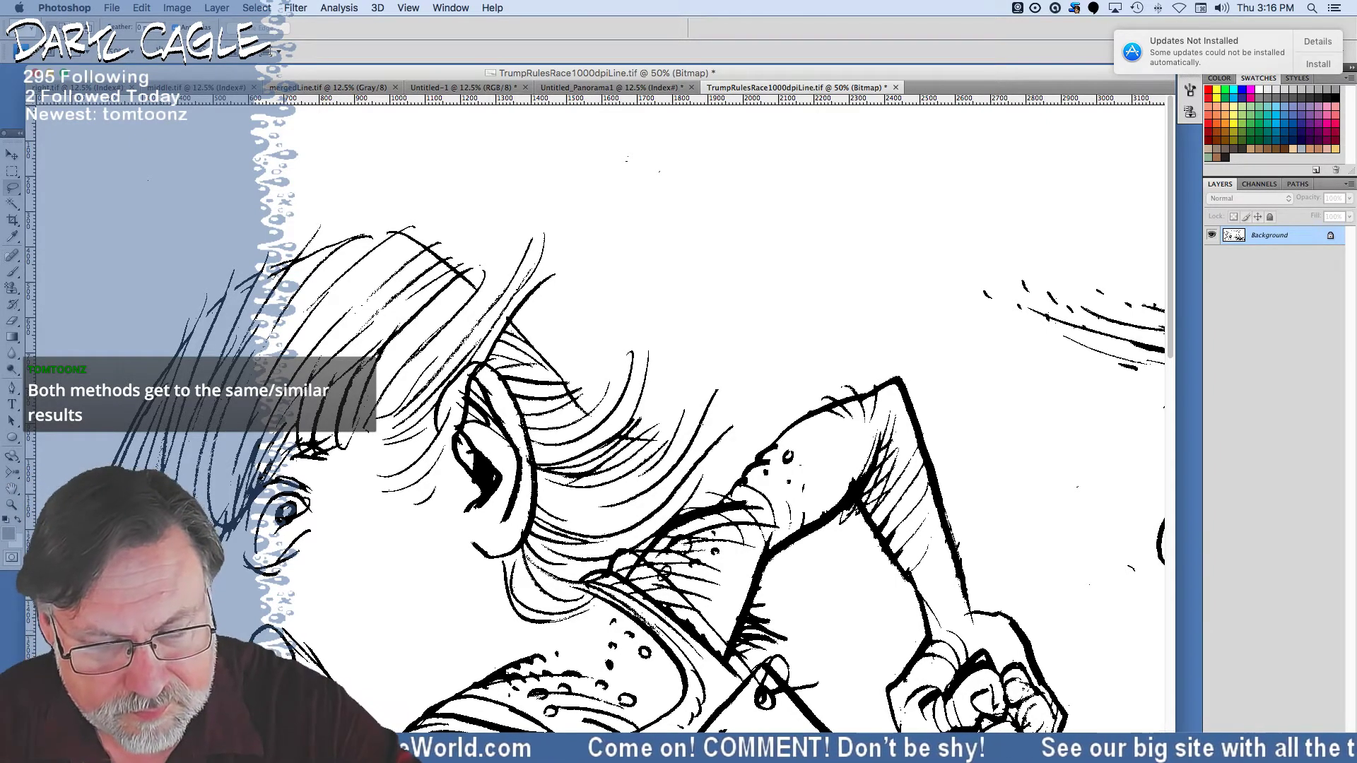
scroll(311, 280, "down", 5)
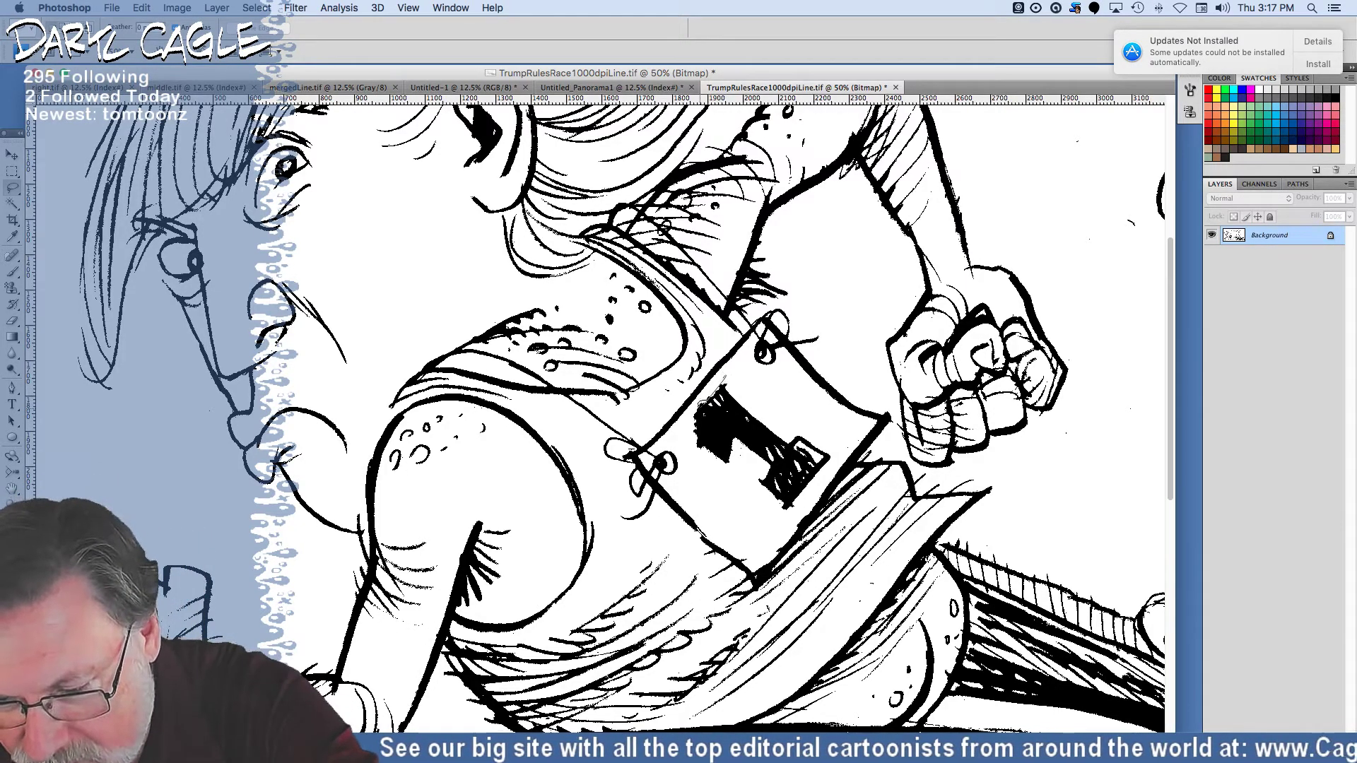
Trim the rough edges and protruding tip of the black "1" on the bib.
mouse_move(700, 407)
left_mouse_down()
mouse_move(699, 457)
mouse_move(707, 388)
mouse_move(722, 376)
left_mouse_up()
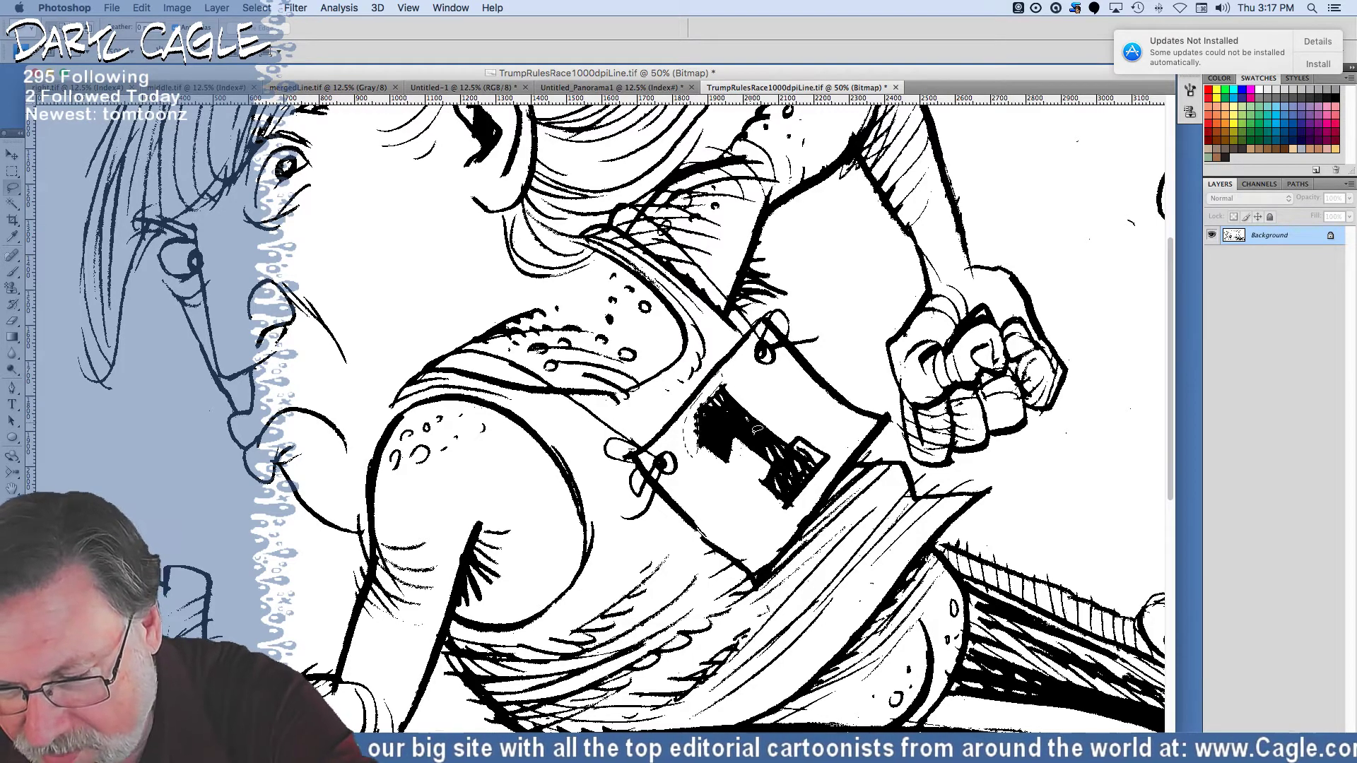
key("Delete")
mouse_move(725, 472)
left_mouse_down()
mouse_move(735, 457)
mouse_move(802, 497)
mouse_move(790, 510)
left_mouse_up()
mouse_move(878, 579)
left_mouse_down()
mouse_move(859, 591)
mouse_move(877, 590)
left_mouse_up()
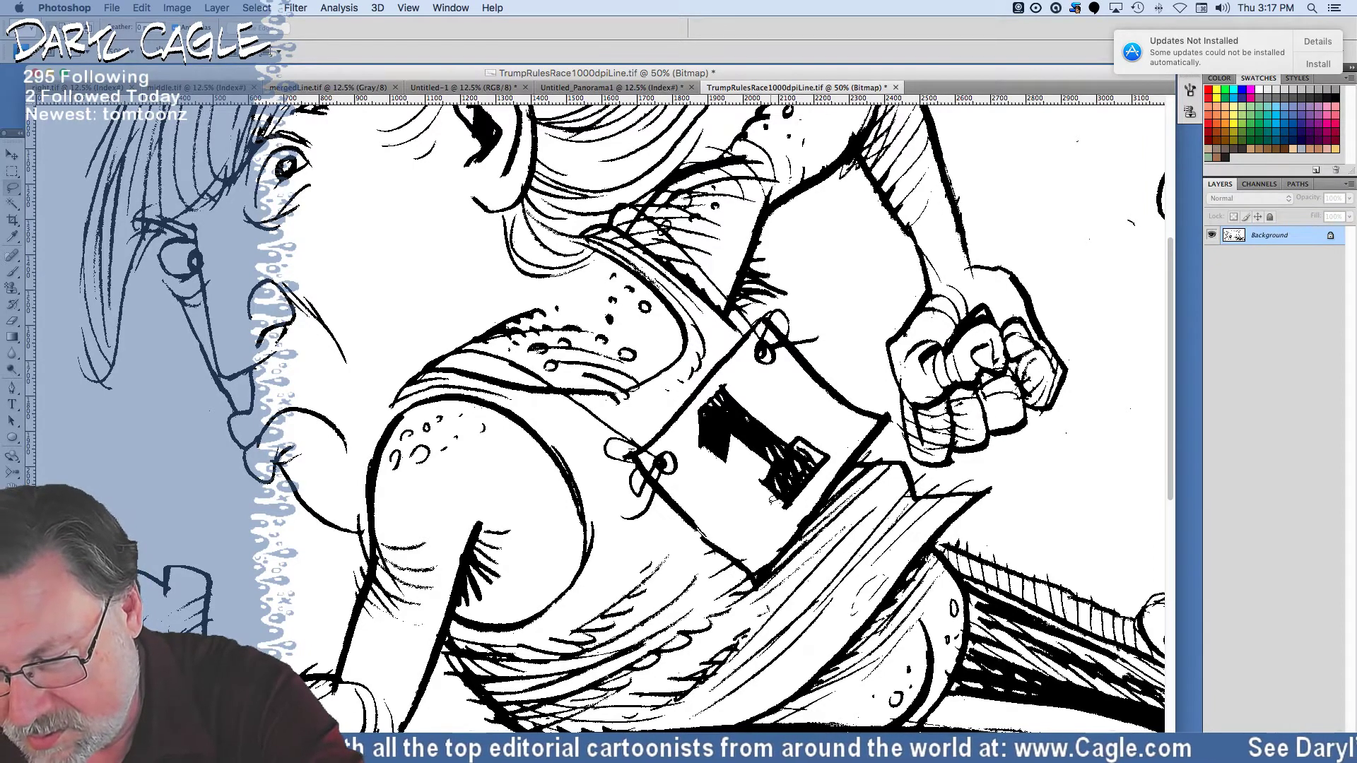
mouse_move(753, 481)
left_mouse_down()
mouse_move(799, 506)
mouse_move(774, 518)
mouse_move(751, 484)
left_mouse_up()
key("Delete")
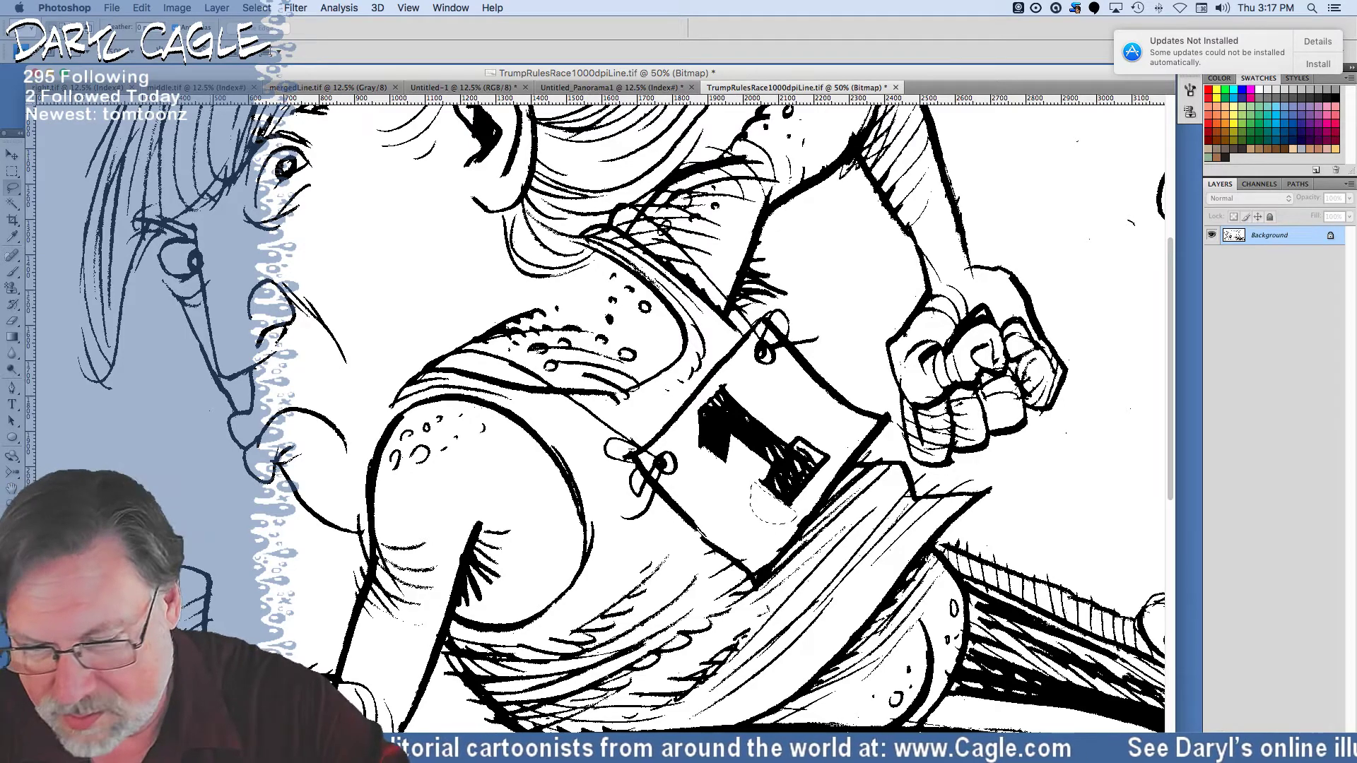
scroll(311, 364, "down", 10)
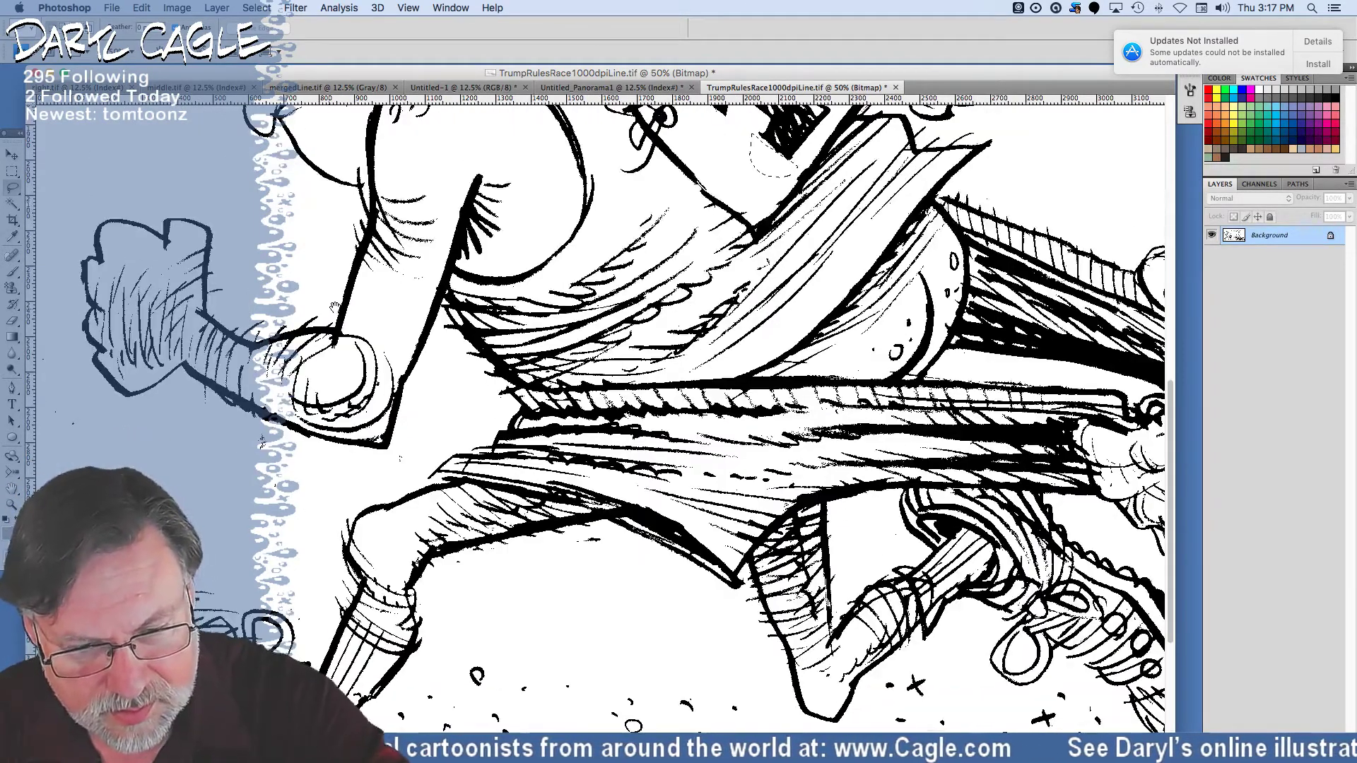
Erase stray specks on the drawing's left side, near the leg and on the lower drawing.
mouse_move(48, 341)
left_mouse_down()
mouse_move(208, 407)
mouse_move(292, 515)
mouse_move(92, 472)
mouse_move(42, 417)
left_mouse_up()
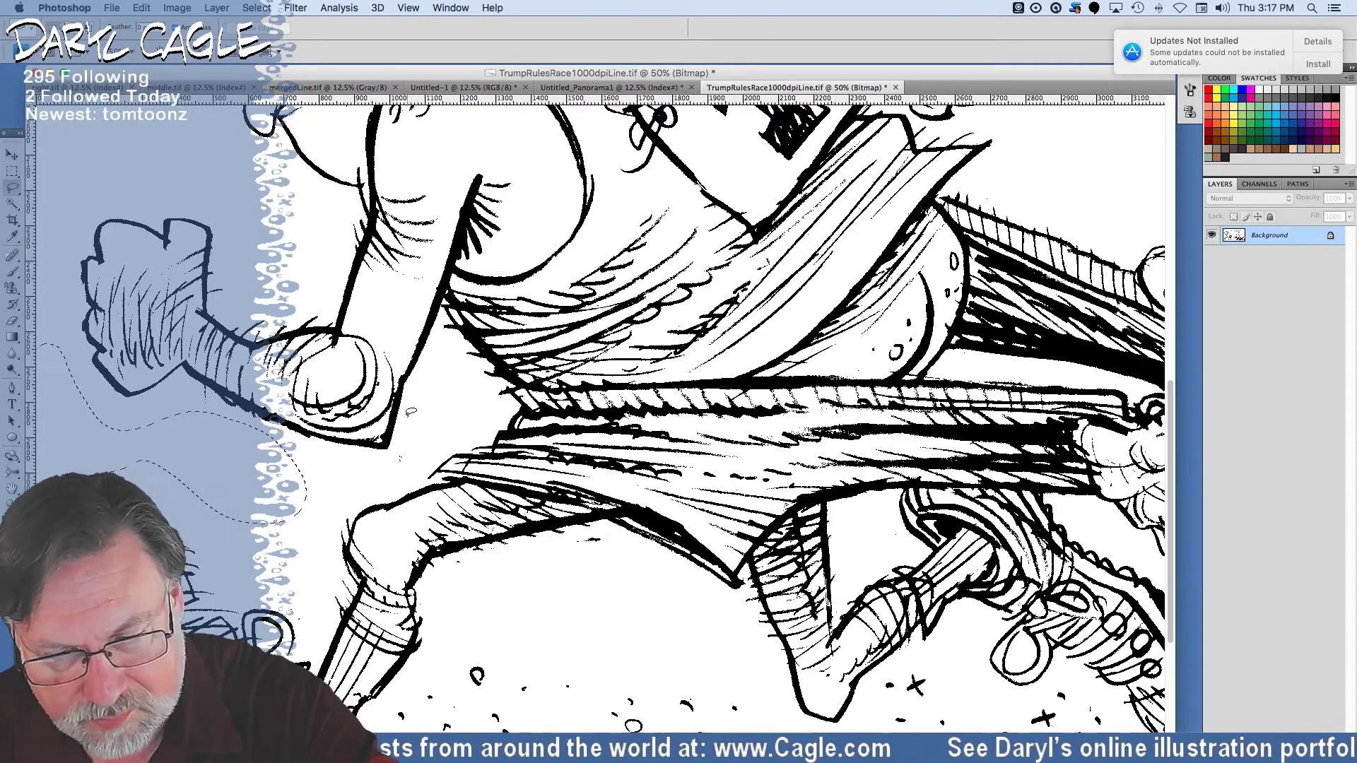
key("Delete")
mouse_move(404, 434)
left_mouse_down()
mouse_move(396, 443)
mouse_move(422, 448)
left_mouse_up()
key("Delete")
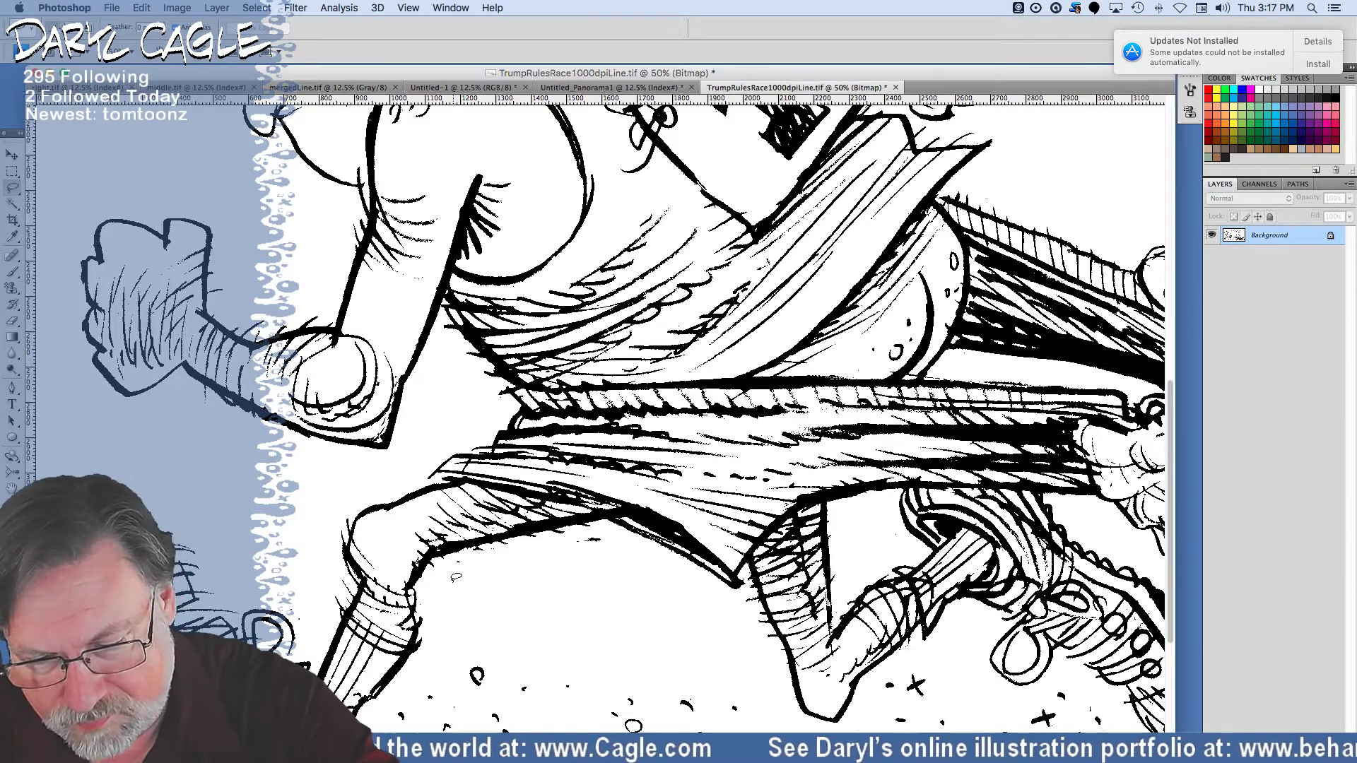
mouse_move(451, 565)
left_mouse_down()
mouse_move(618, 529)
mouse_move(580, 597)
left_mouse_up()
key("Delete")
key("super+d")
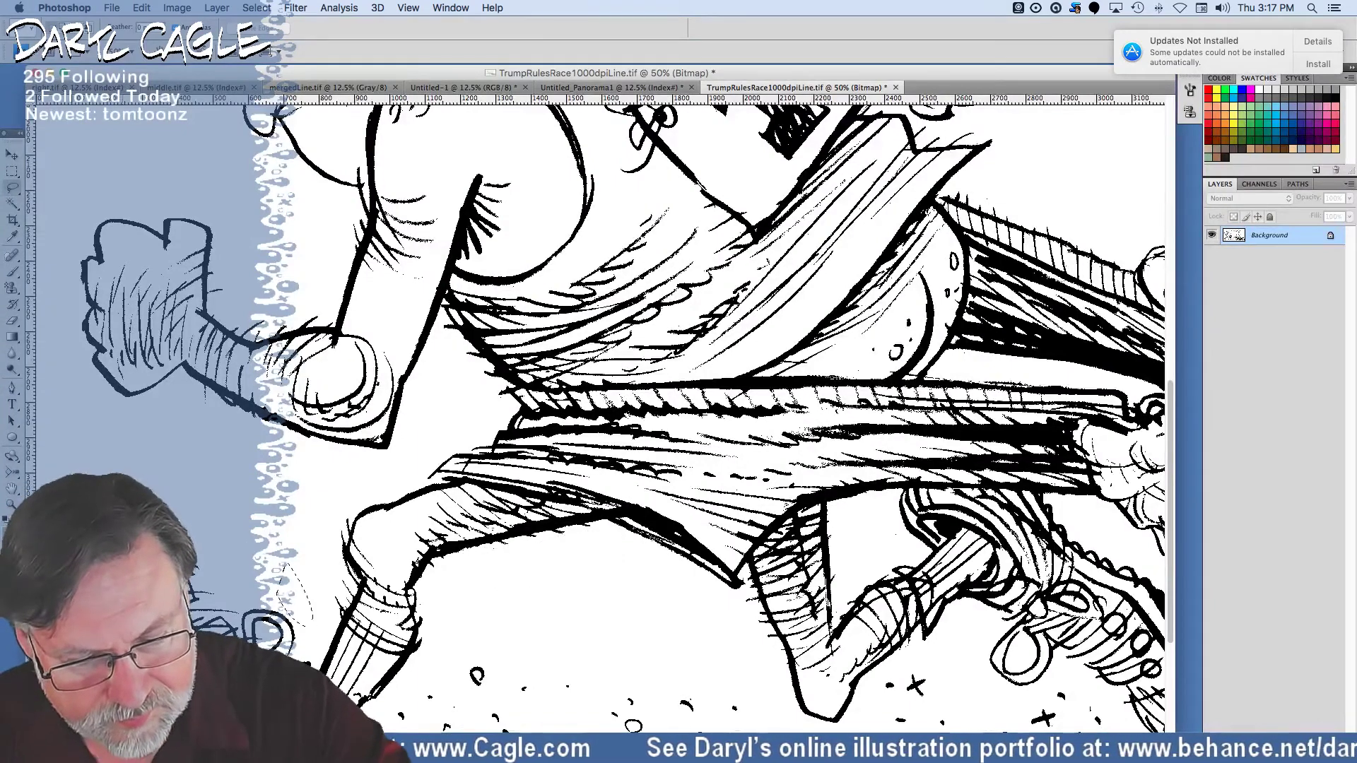
left_click_drag(285, 566, 311, 619)
Lasso and delete the stray dot at the lower left, then deselect.
scroll(203, 318, "down", 5)
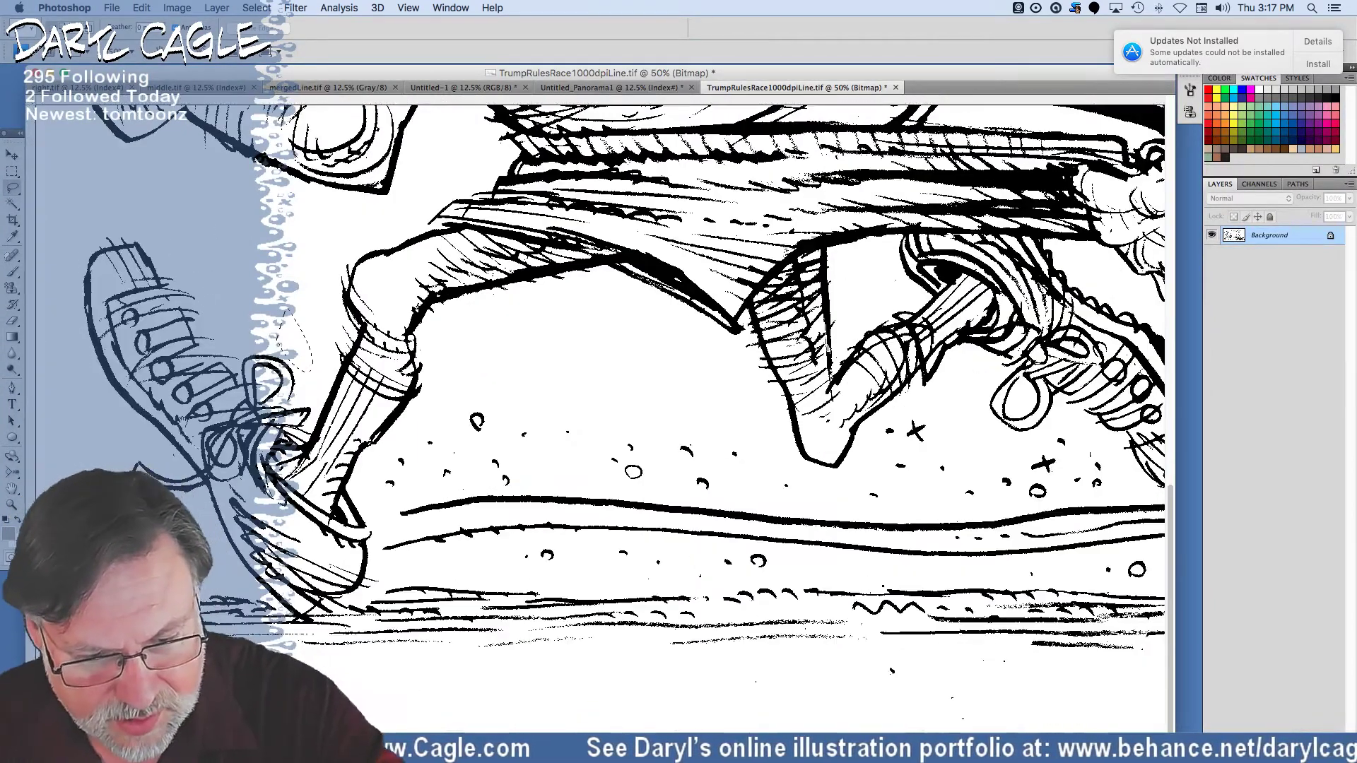
left_click_drag(70, 427, 127, 495)
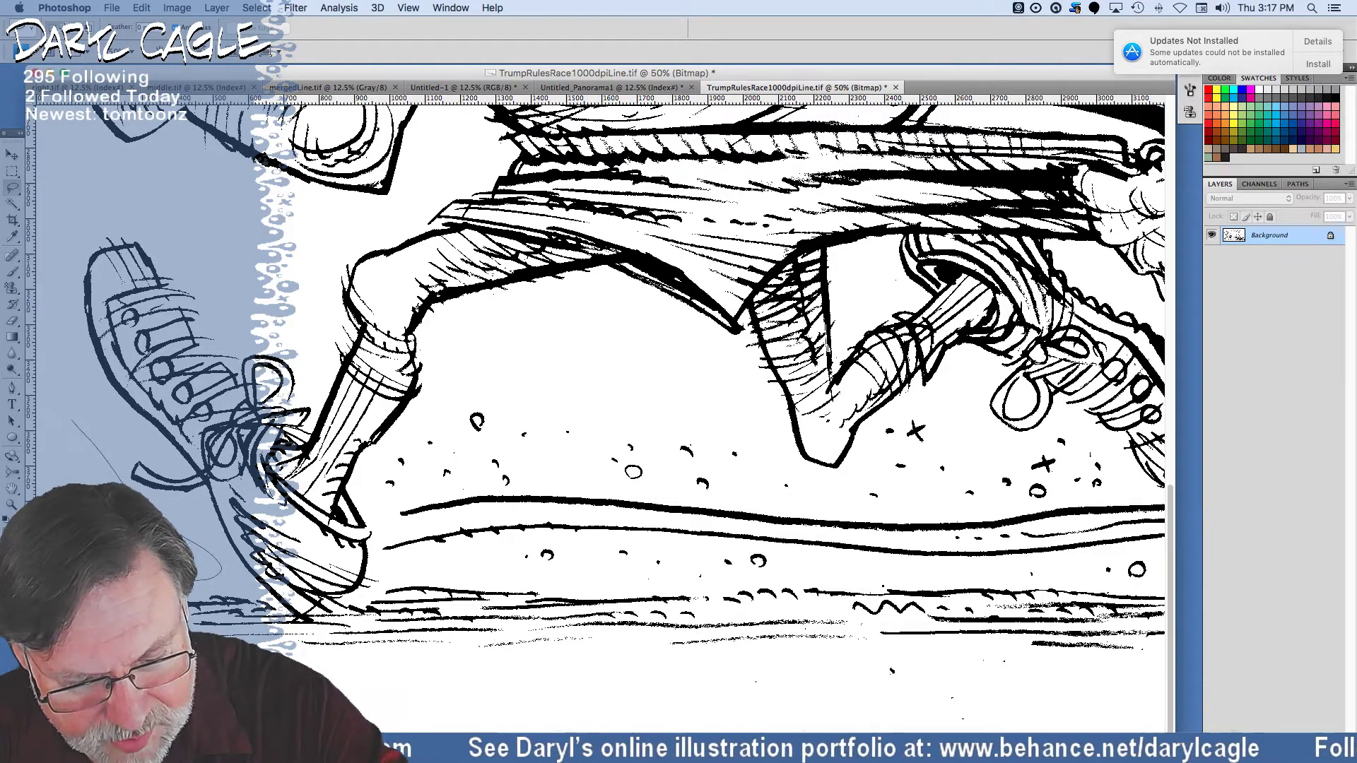
left_click_drag(7, 489, 30, 352)
key("Delete")
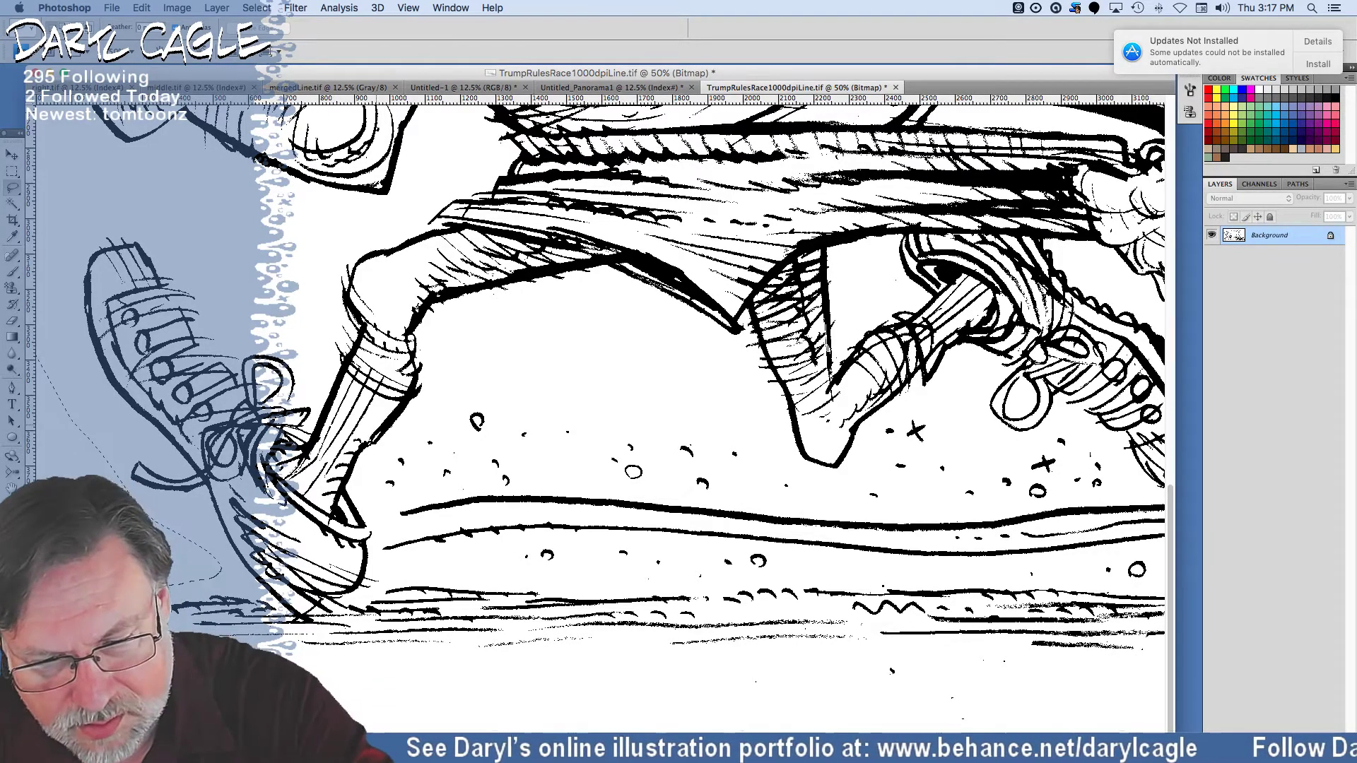
key("super+d")
Erase the specks near the front leg, among and below the ground lines, and at lower right.
left_click_drag(411, 411, 388, 432)
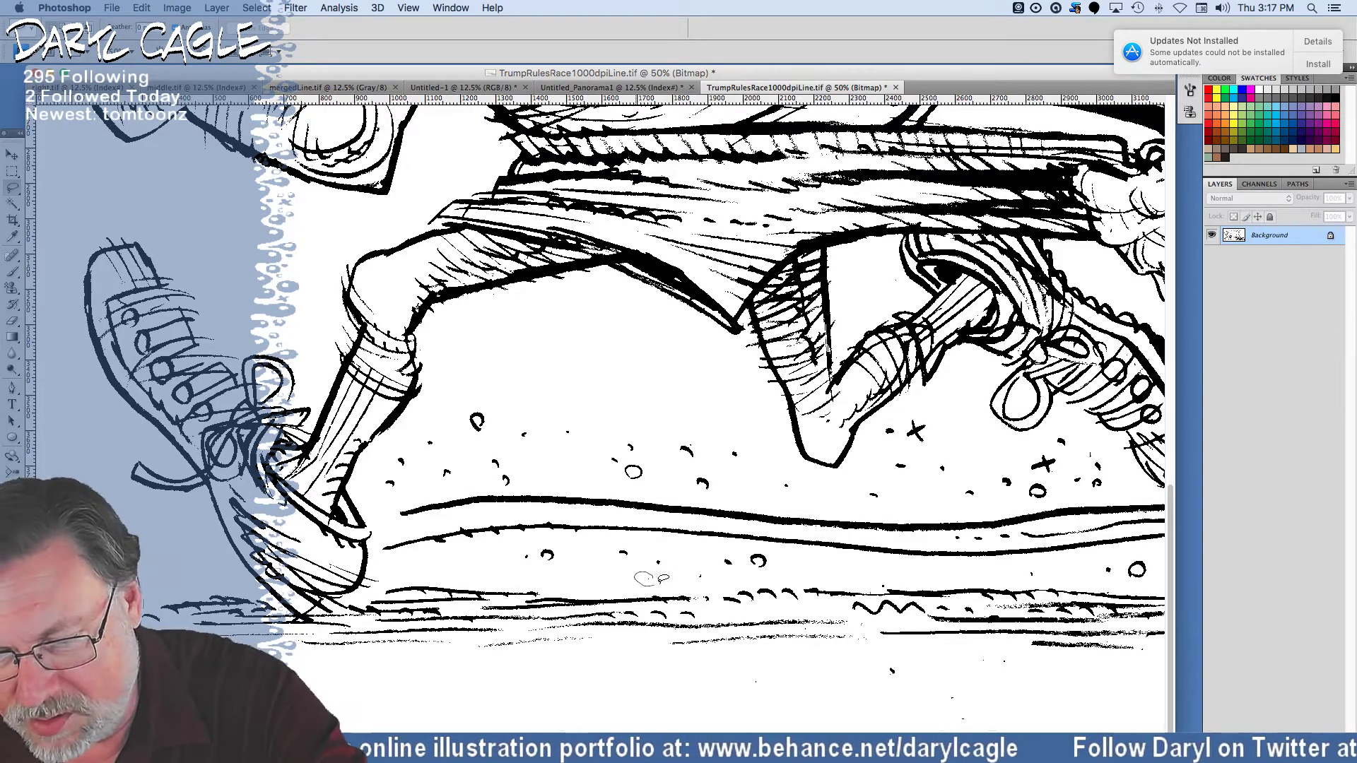
mouse_move(659, 582)
left_mouse_down()
mouse_move(698, 570)
mouse_move(683, 570)
left_mouse_up()
key("Delete")
left_click_drag(679, 710, 706, 678)
key("Delete")
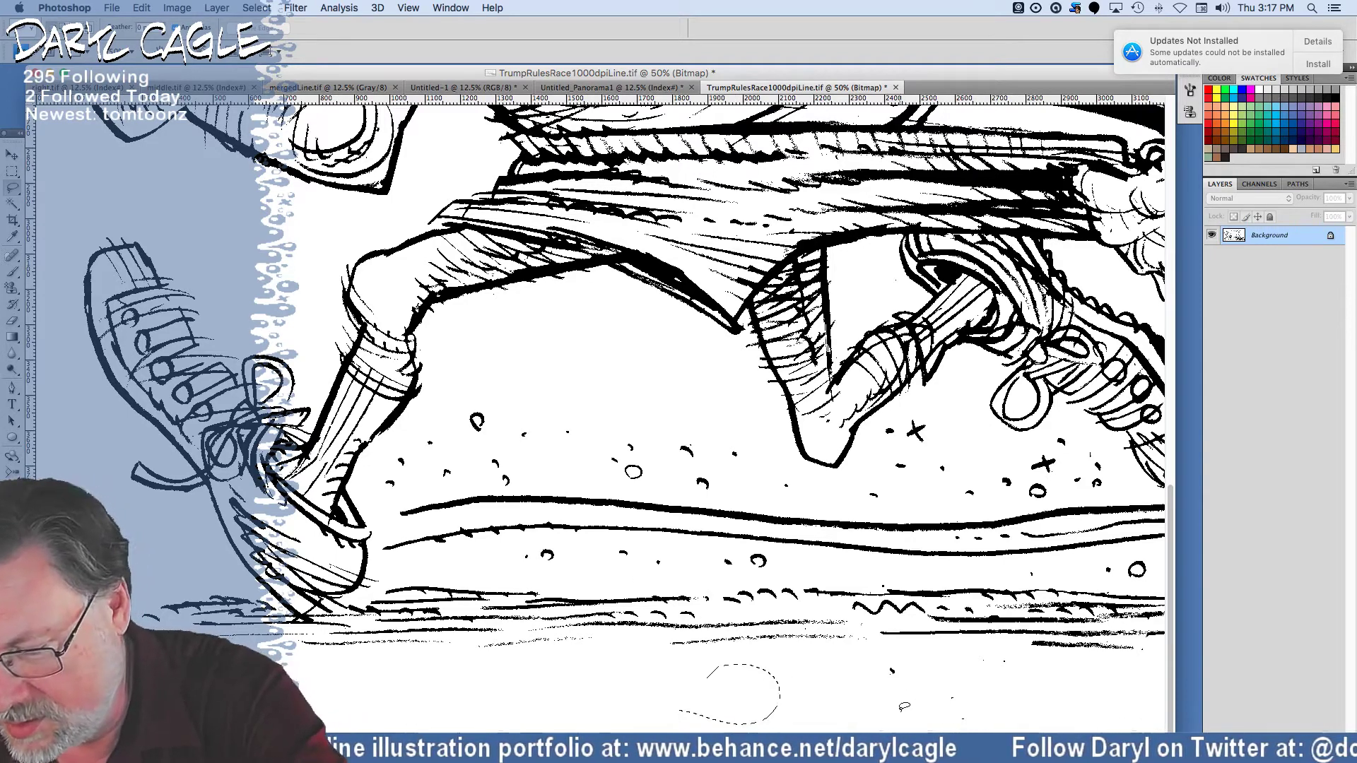
mouse_move(902, 710)
left_mouse_down()
mouse_move(1017, 654)
mouse_move(1092, 732)
mouse_move(840, 733)
left_mouse_up()
key("Delete")
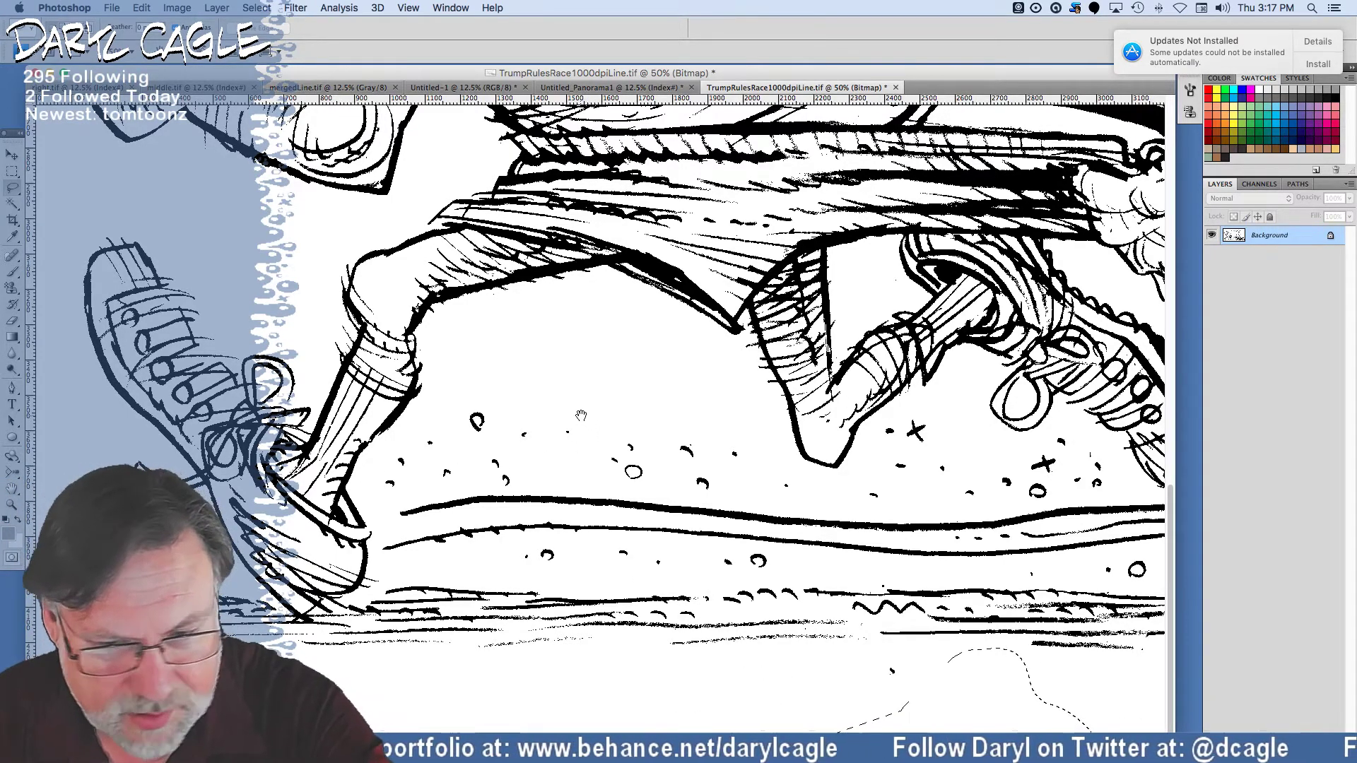
mouse_move(581, 416)
left_mouse_down()
mouse_move(339, 352)
mouse_move(135, 347)
left_mouse_up()
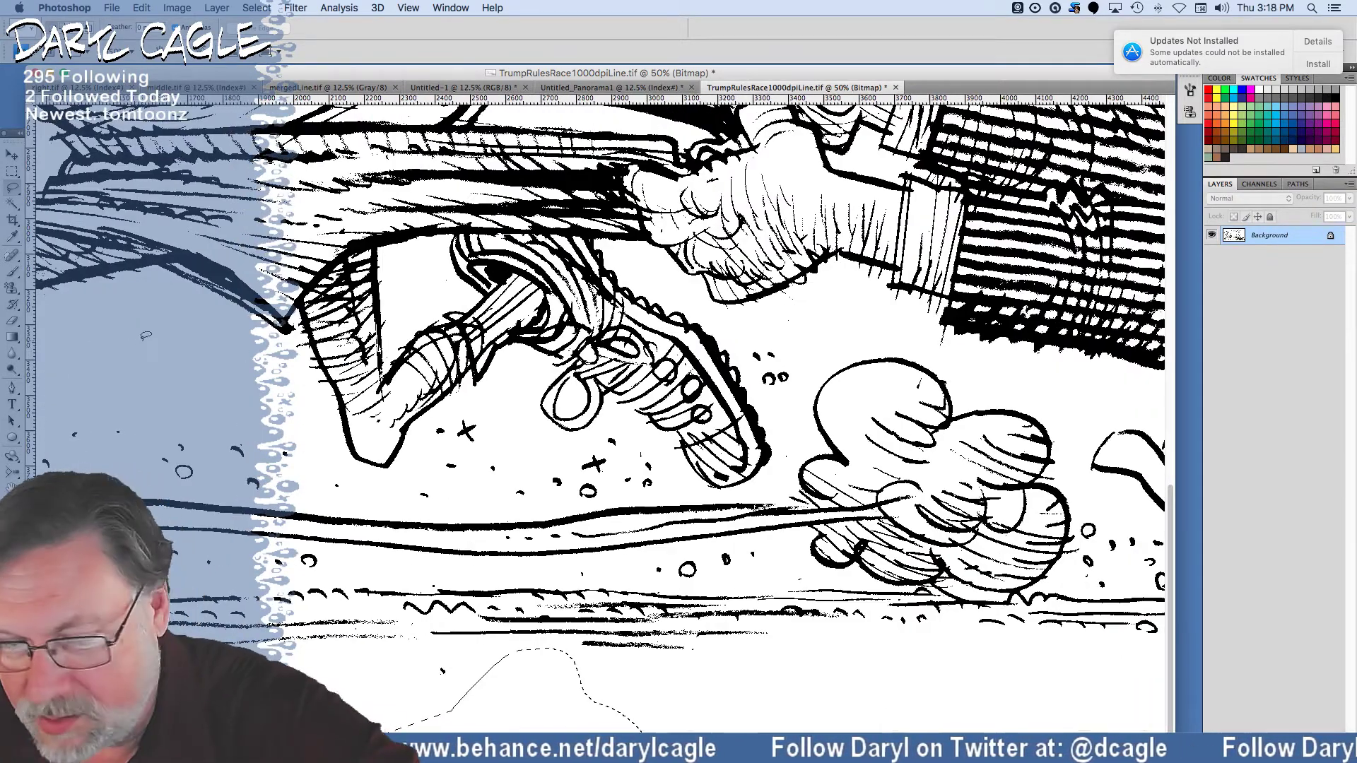
Lasso and delete the two small specks beside the runner's back shoe.
left_click_drag(793, 570, 783, 575)
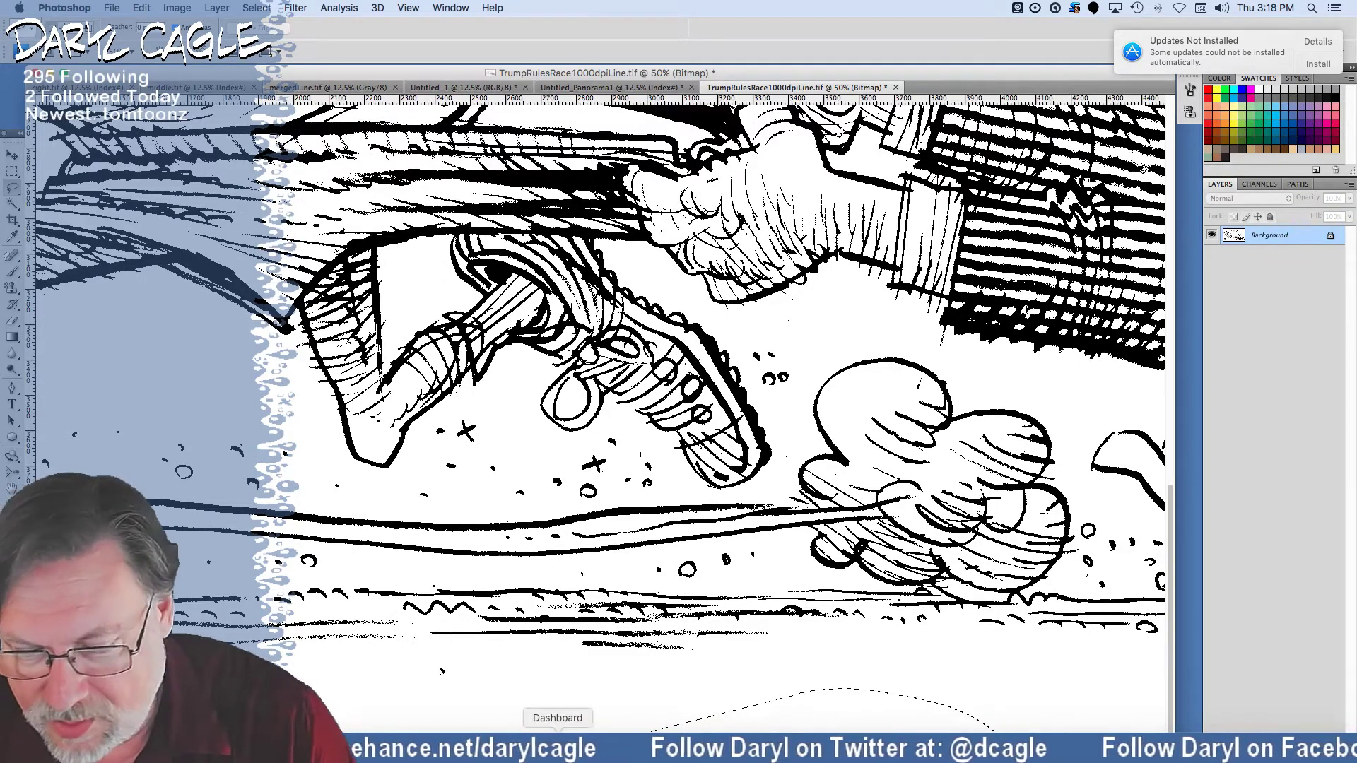
key("Delete")
mouse_move(787, 456)
left_mouse_down()
mouse_move(840, 473)
mouse_move(830, 468)
left_mouse_up()
key("Delete")
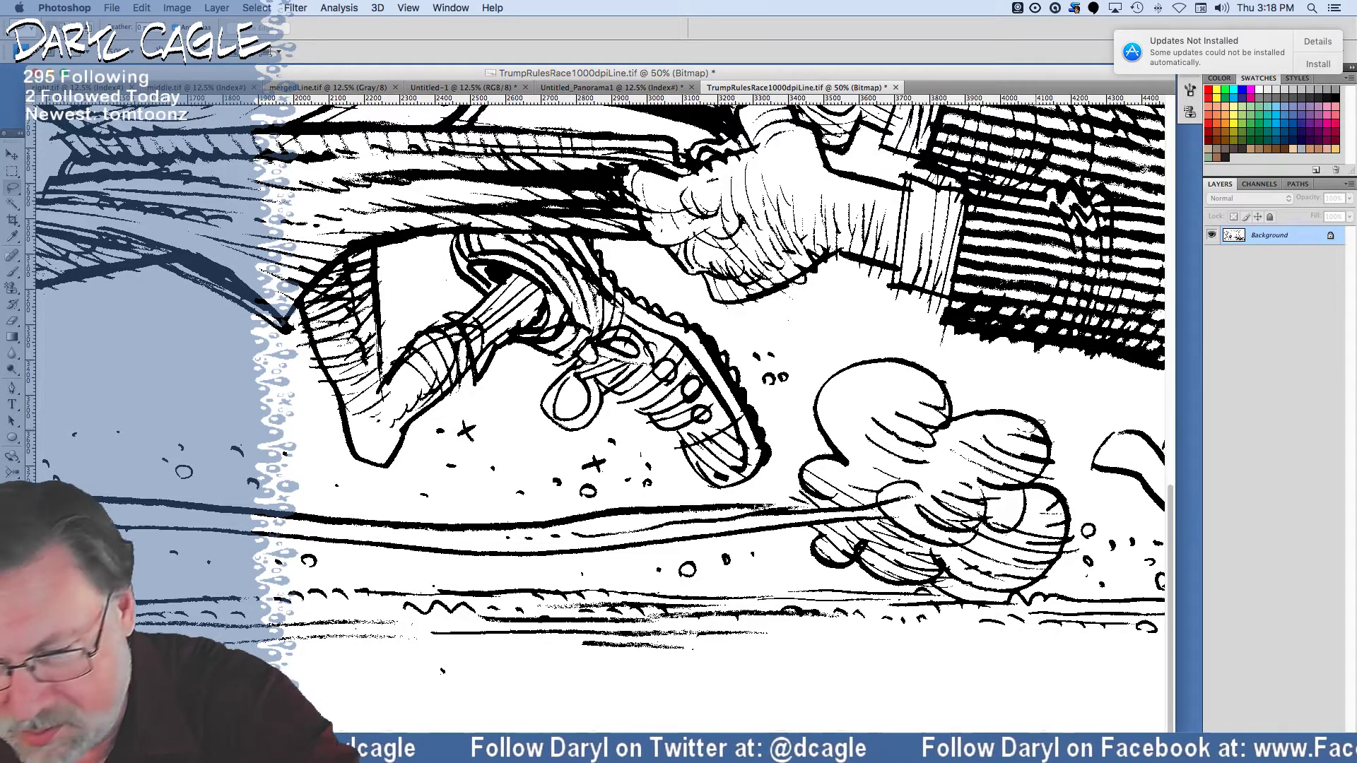
scroll(329, 272, "up", 1)
scroll(329, 272, "up", 10)
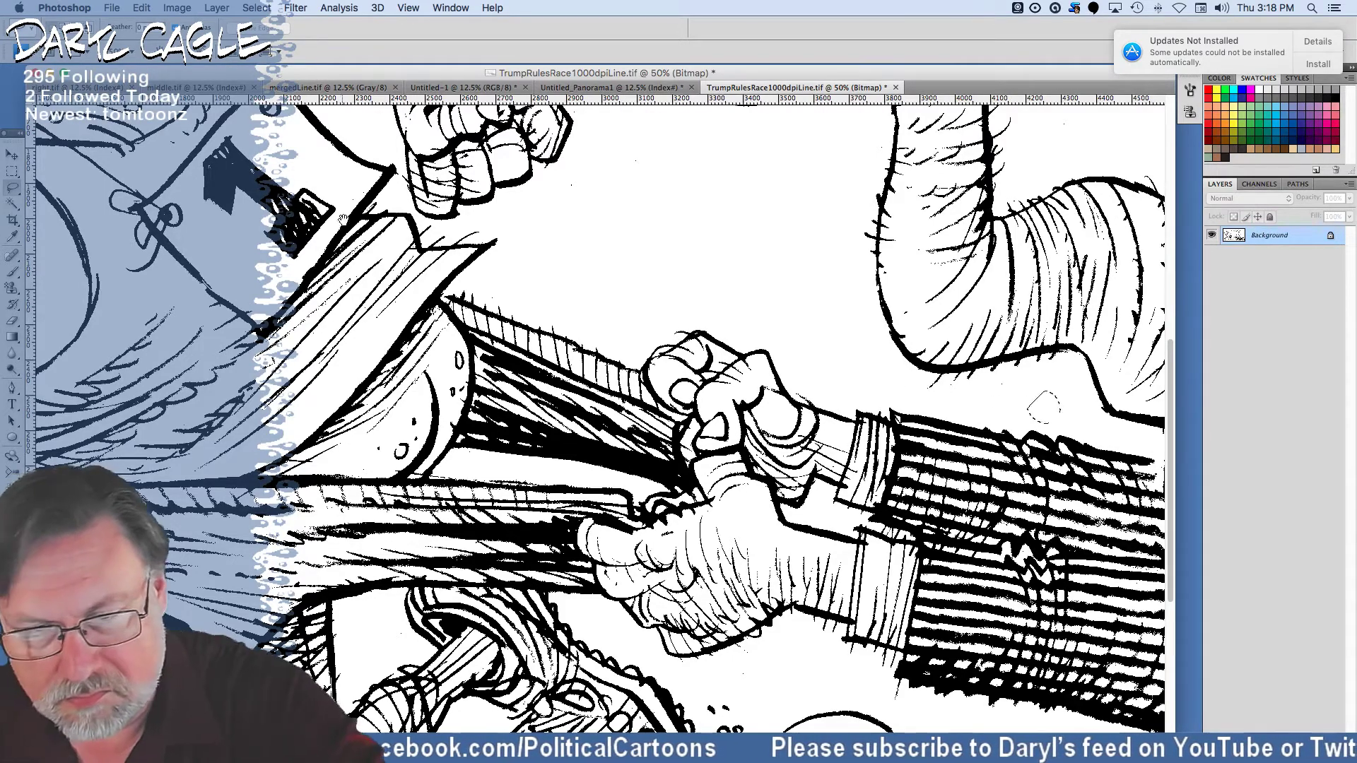
left_click_drag(330, 269, 302, 703)
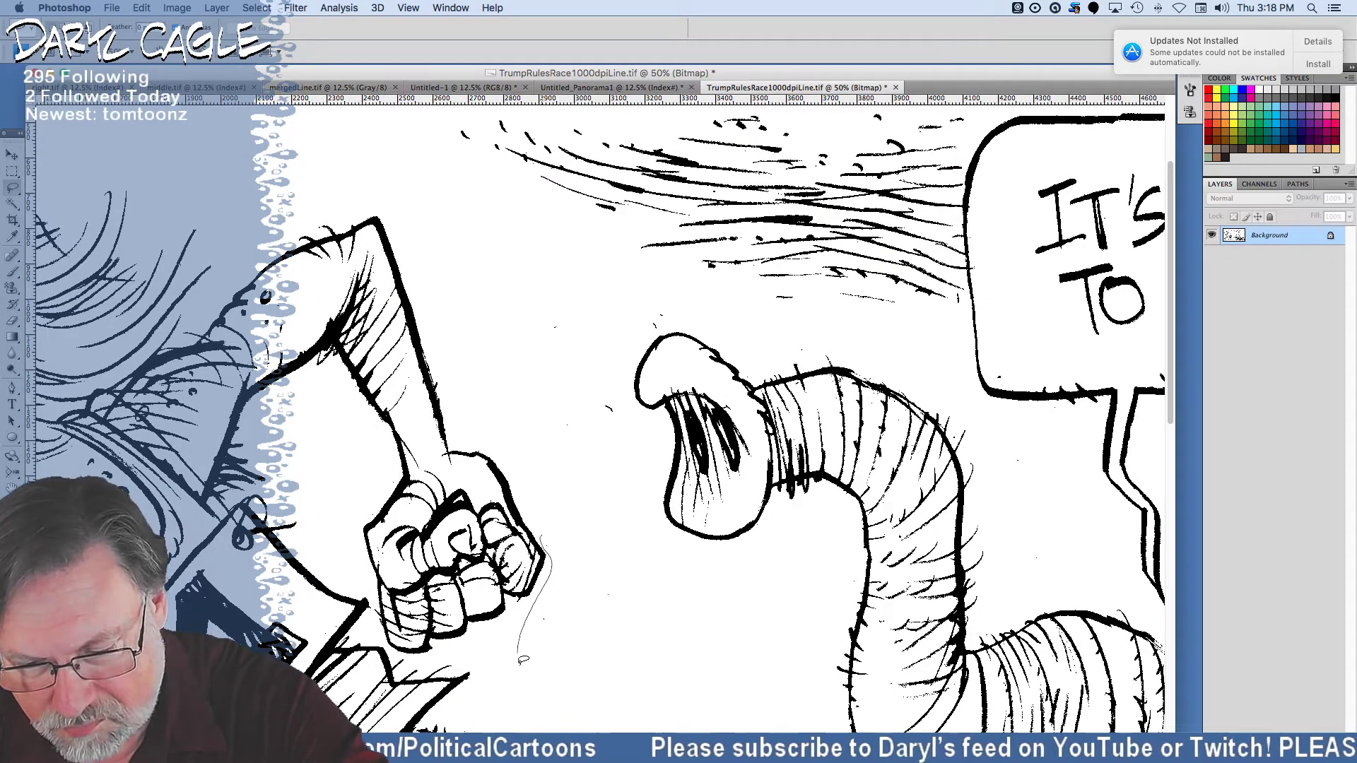
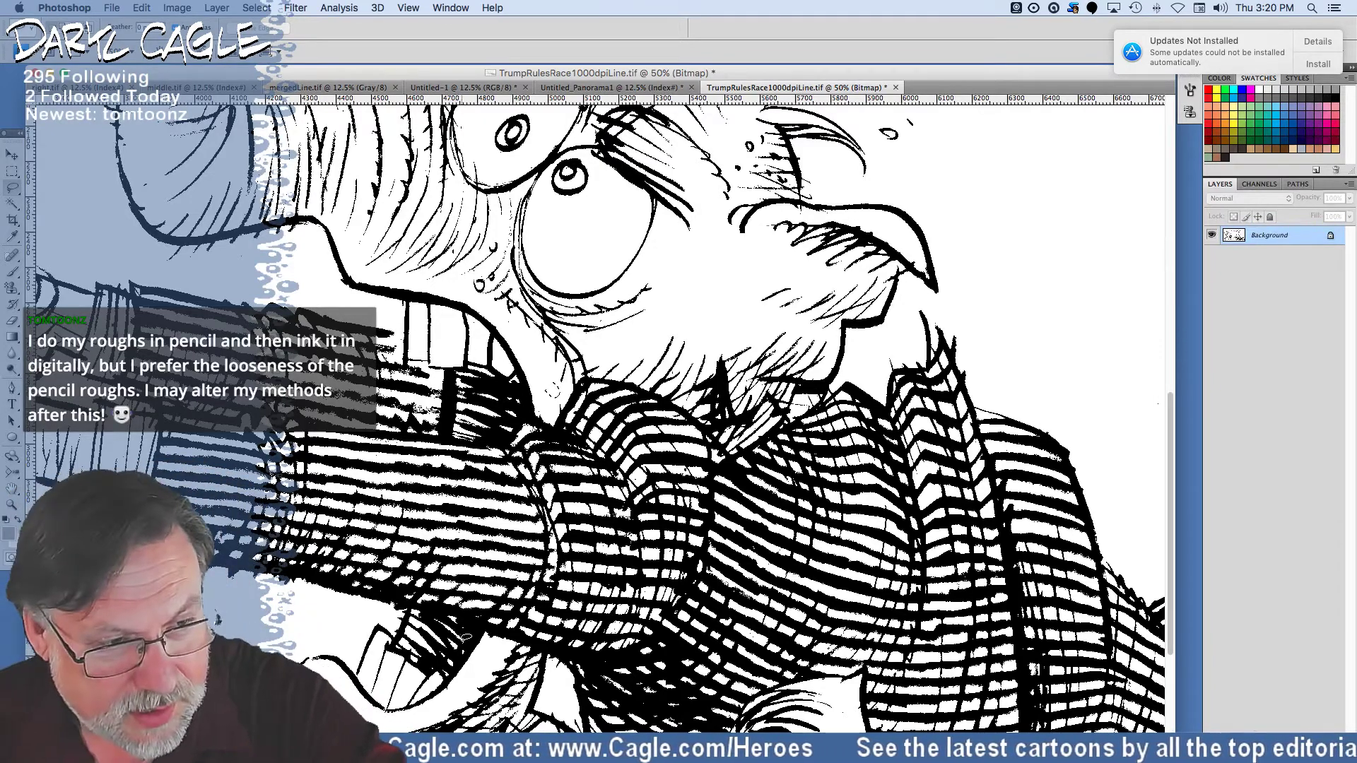
Lasso the black blot at the tail bend and delete it to white.
scroll(446, 355, "down", 8)
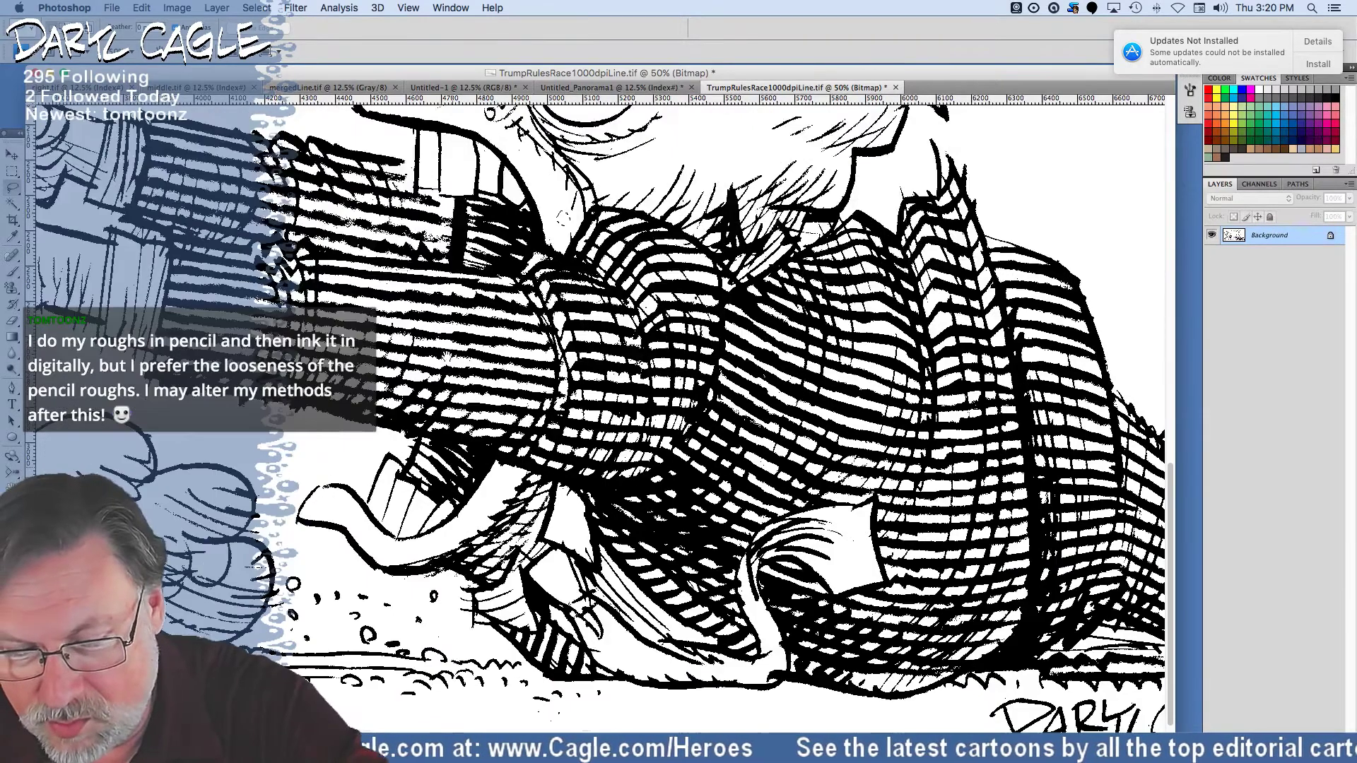
left_click_drag(438, 282, 436, 280)
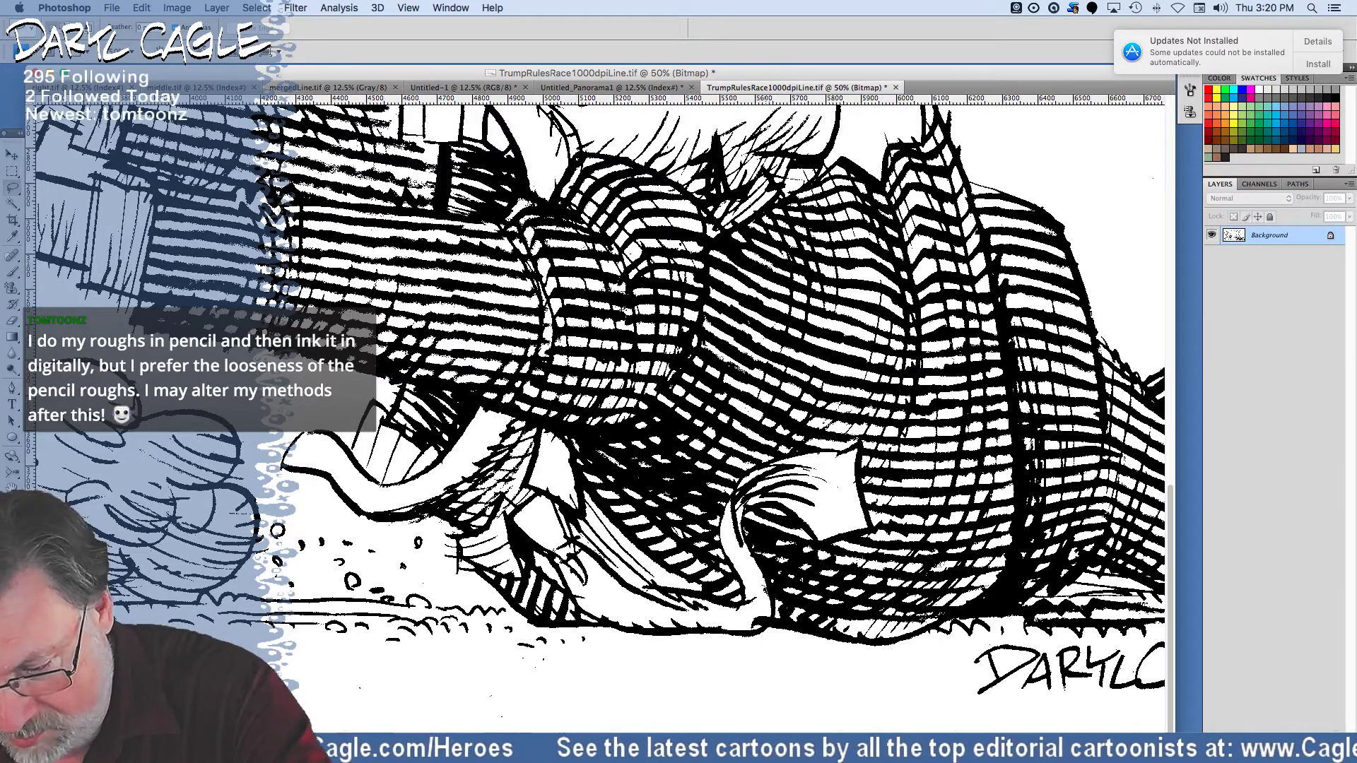
left_click_drag(749, 618, 763, 592)
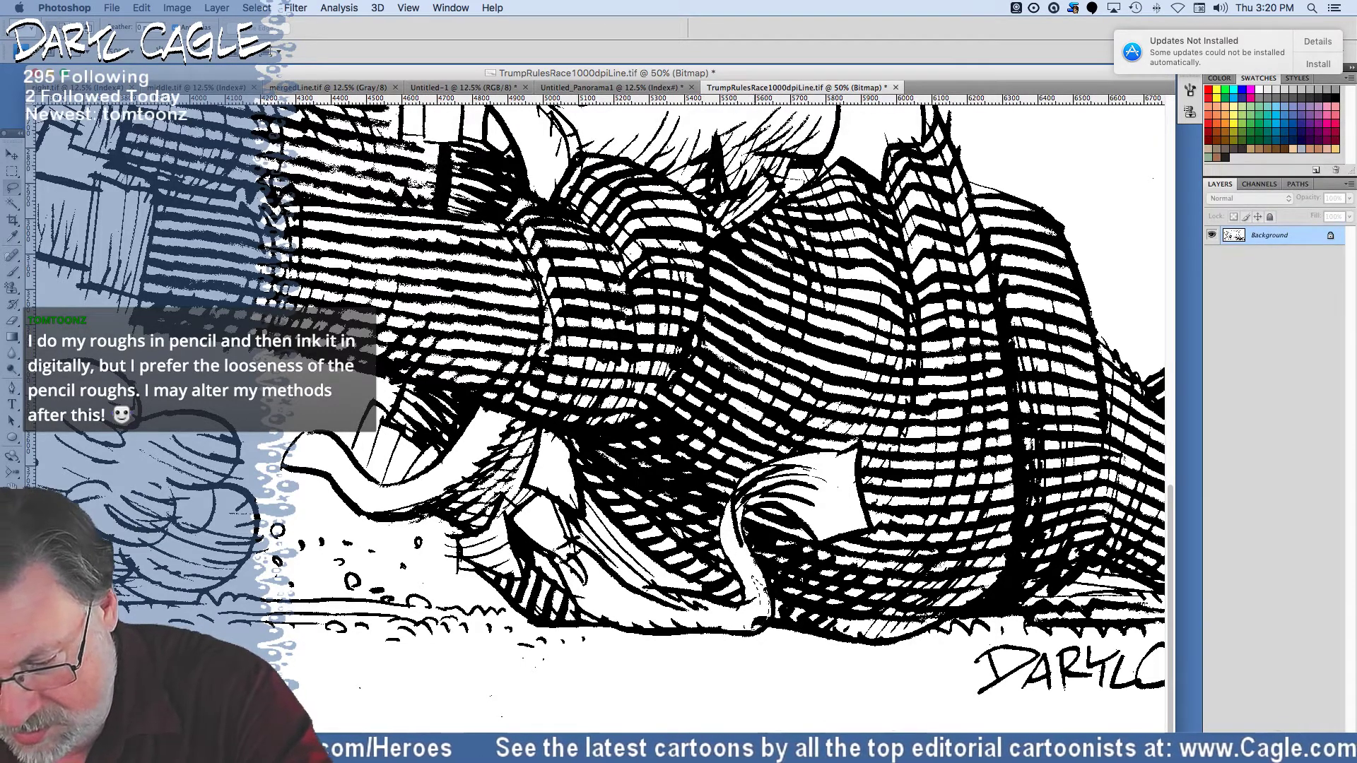
key("Delete")
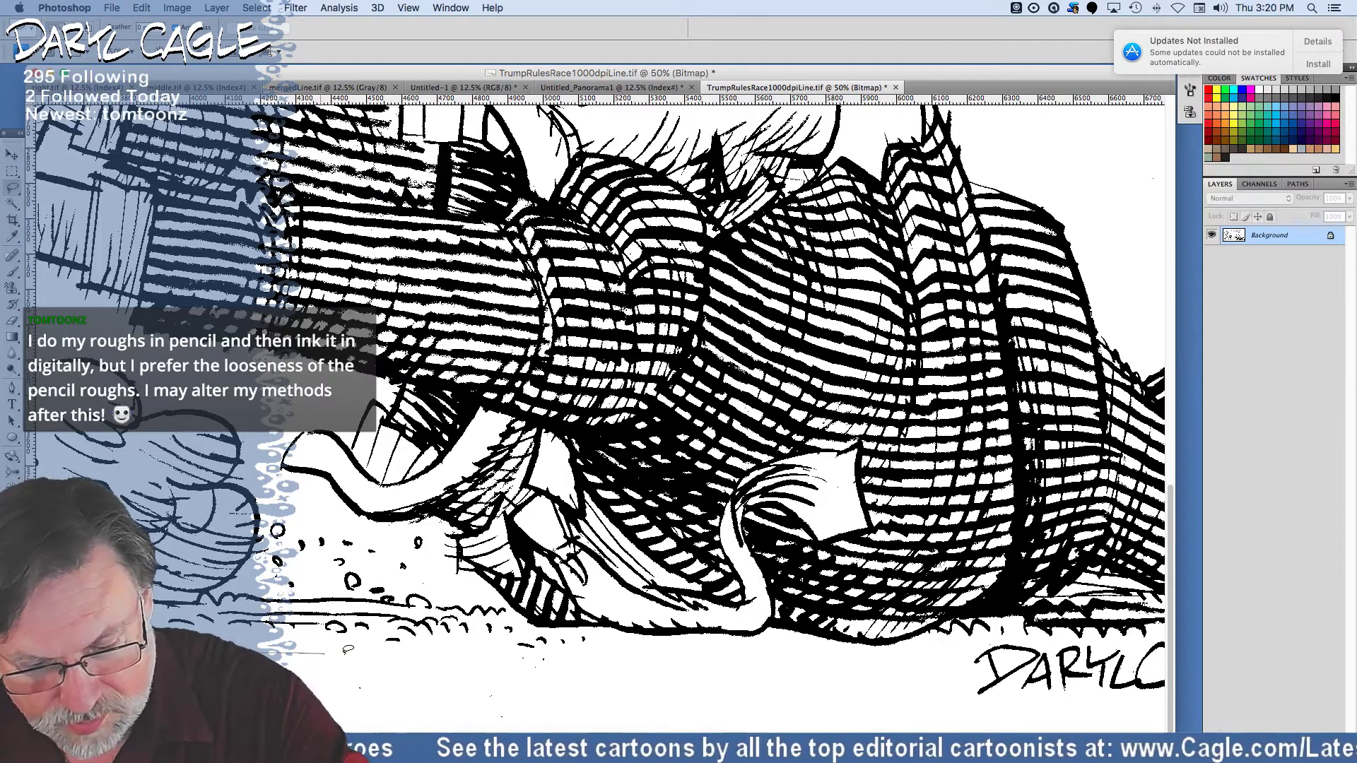
Lasso and erase the stray specks along the bottom edge of the drawing.
mouse_move(344, 651)
left_mouse_down()
mouse_move(689, 654)
mouse_move(901, 697)
left_mouse_up()
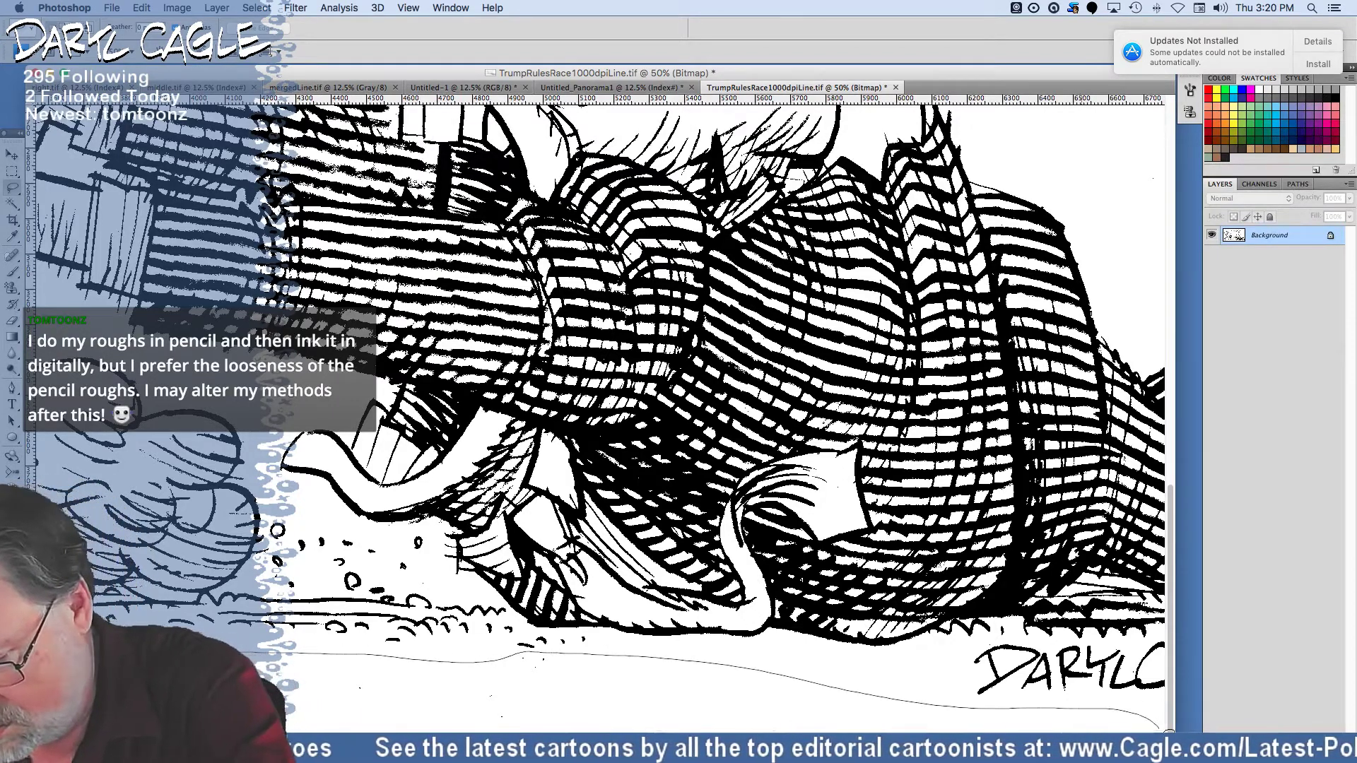
left_click_drag(1161, 732, 304, 735)
key("Delete")
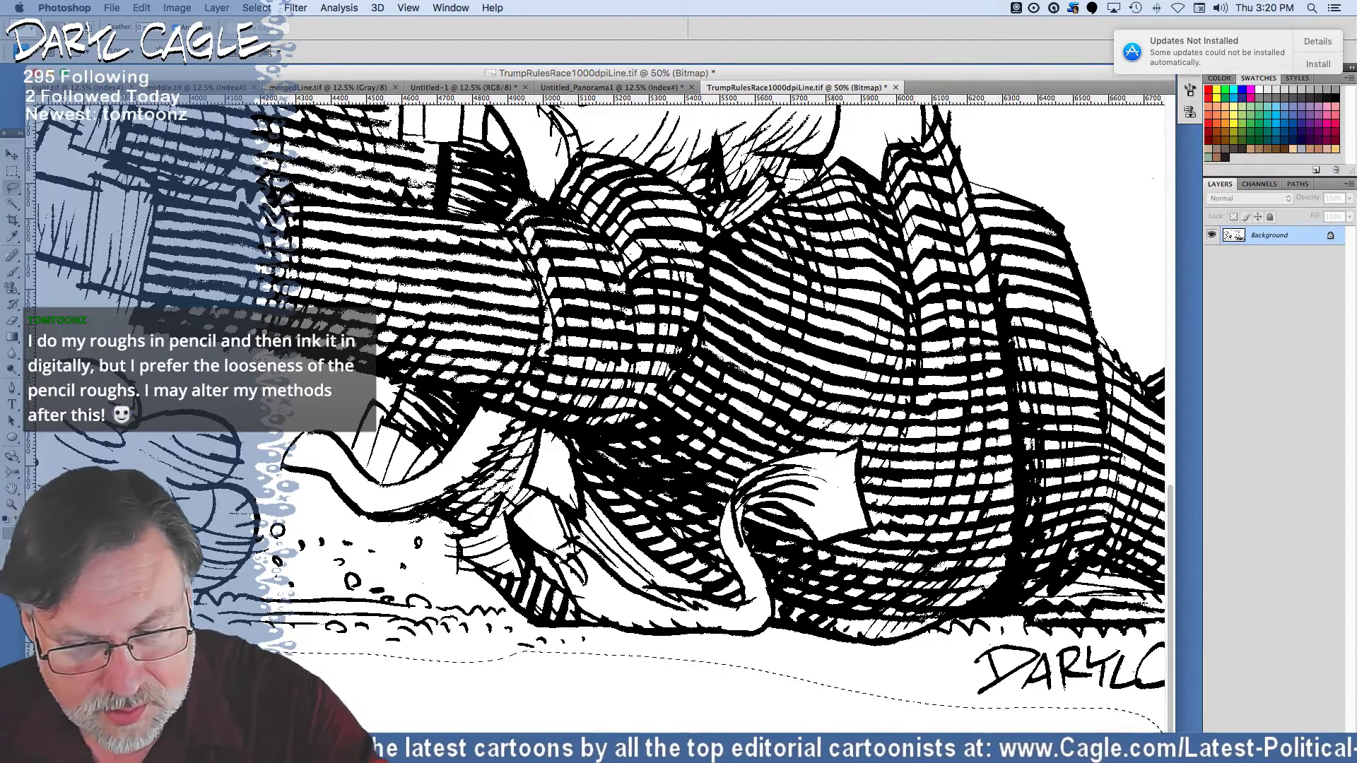
left_click_drag(428, 570, 423, 574)
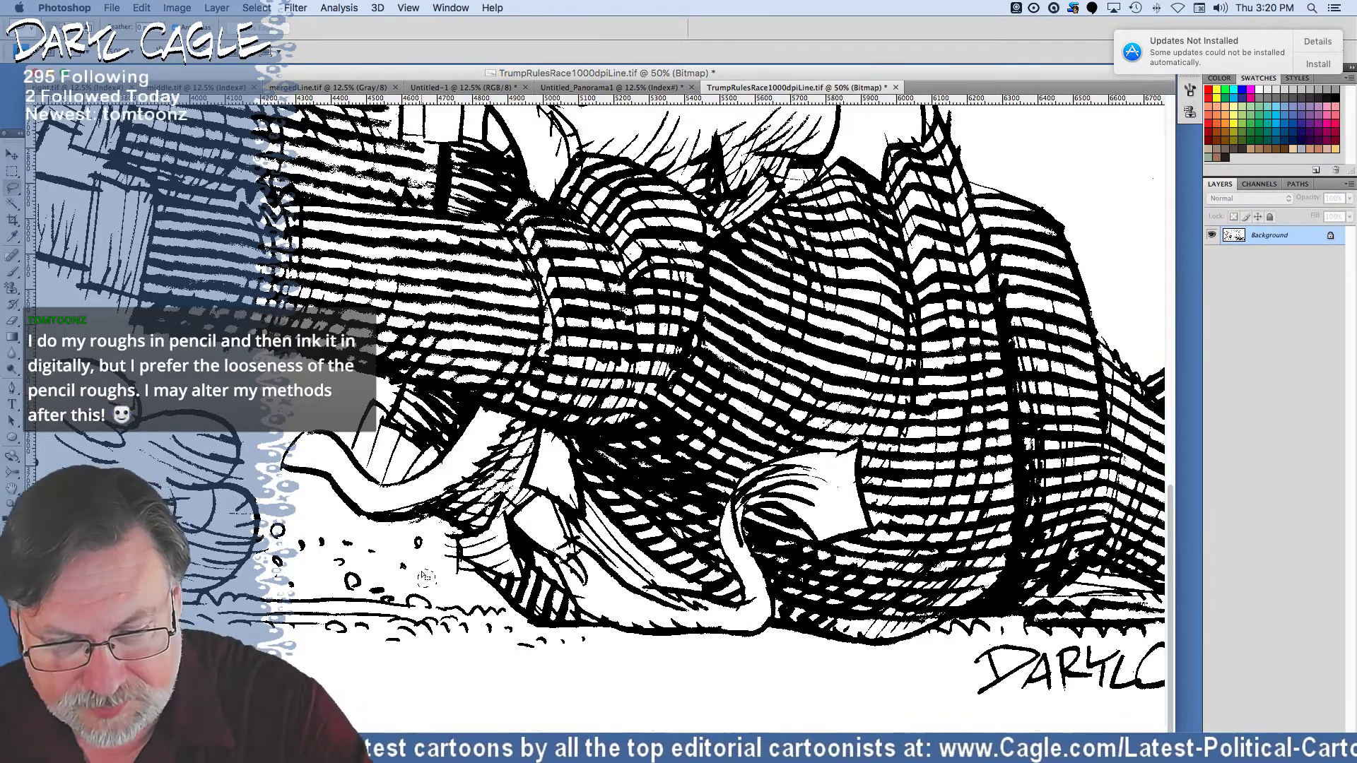
Erase the stray marks near the elephant's feet, then deselect.
scroll(426, 578, "right", 6)
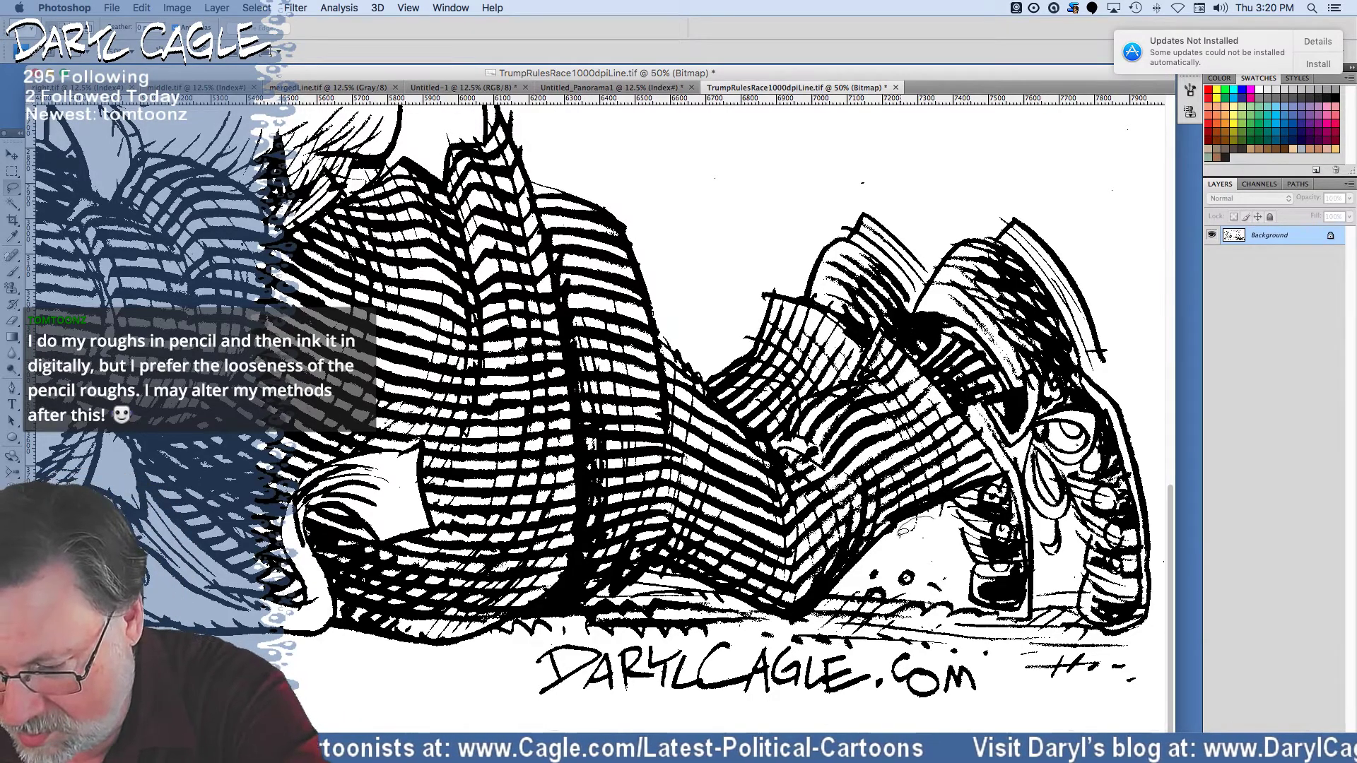
mouse_move(934, 574)
left_mouse_down()
mouse_move(949, 525)
mouse_move(936, 518)
left_mouse_up()
key("Delete")
key("super+d")
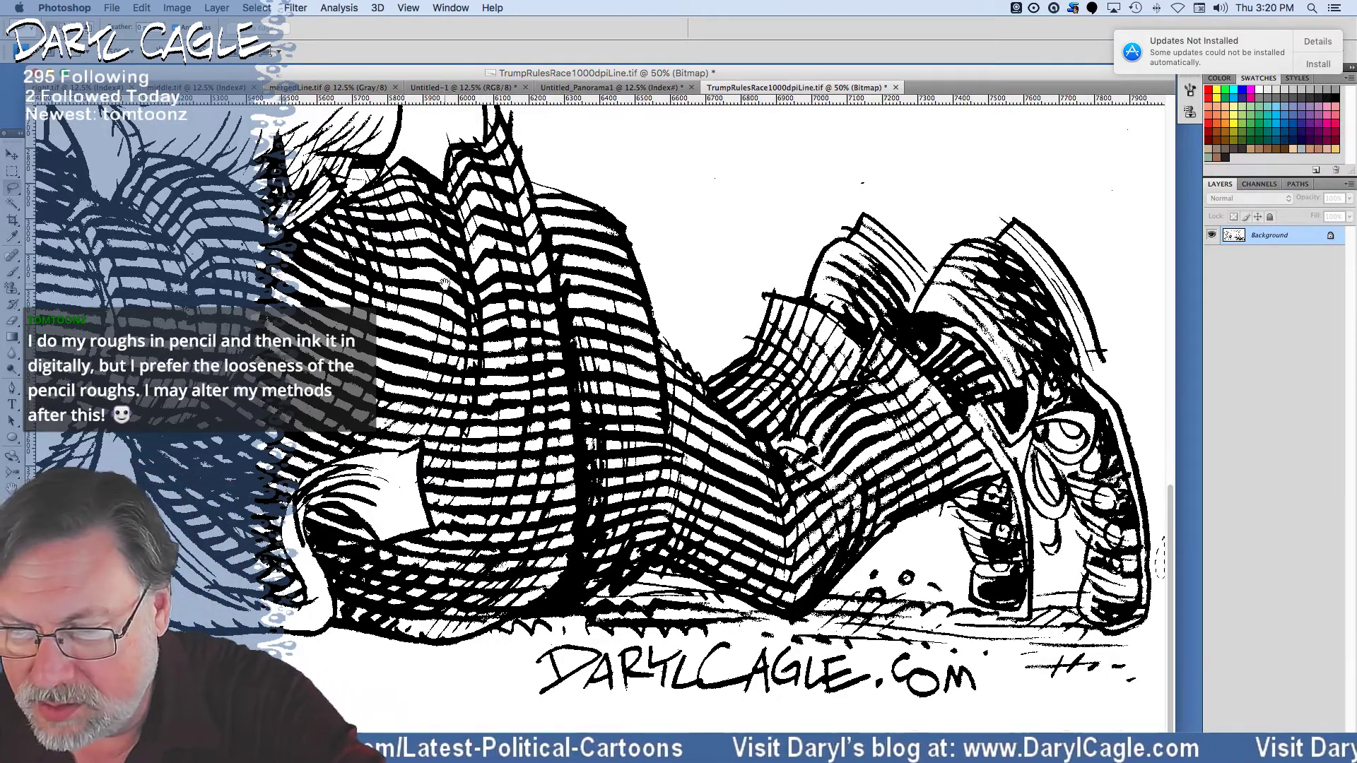
Clear specks in the white space right of the elephant's head and along the right edge.
left_click_drag(421, 332, 391, 584)
scroll(391, 585, "up", 3)
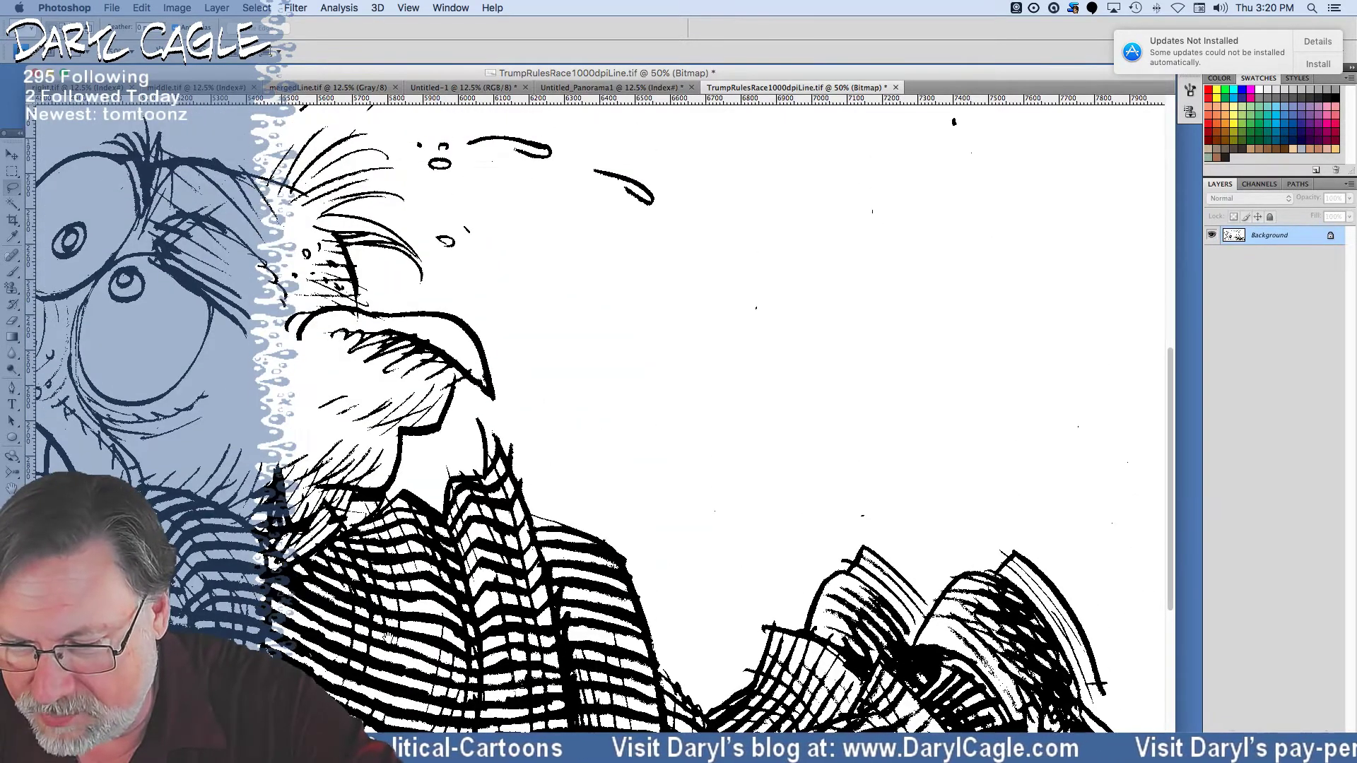
left_click_drag(389, 638, 389, 636)
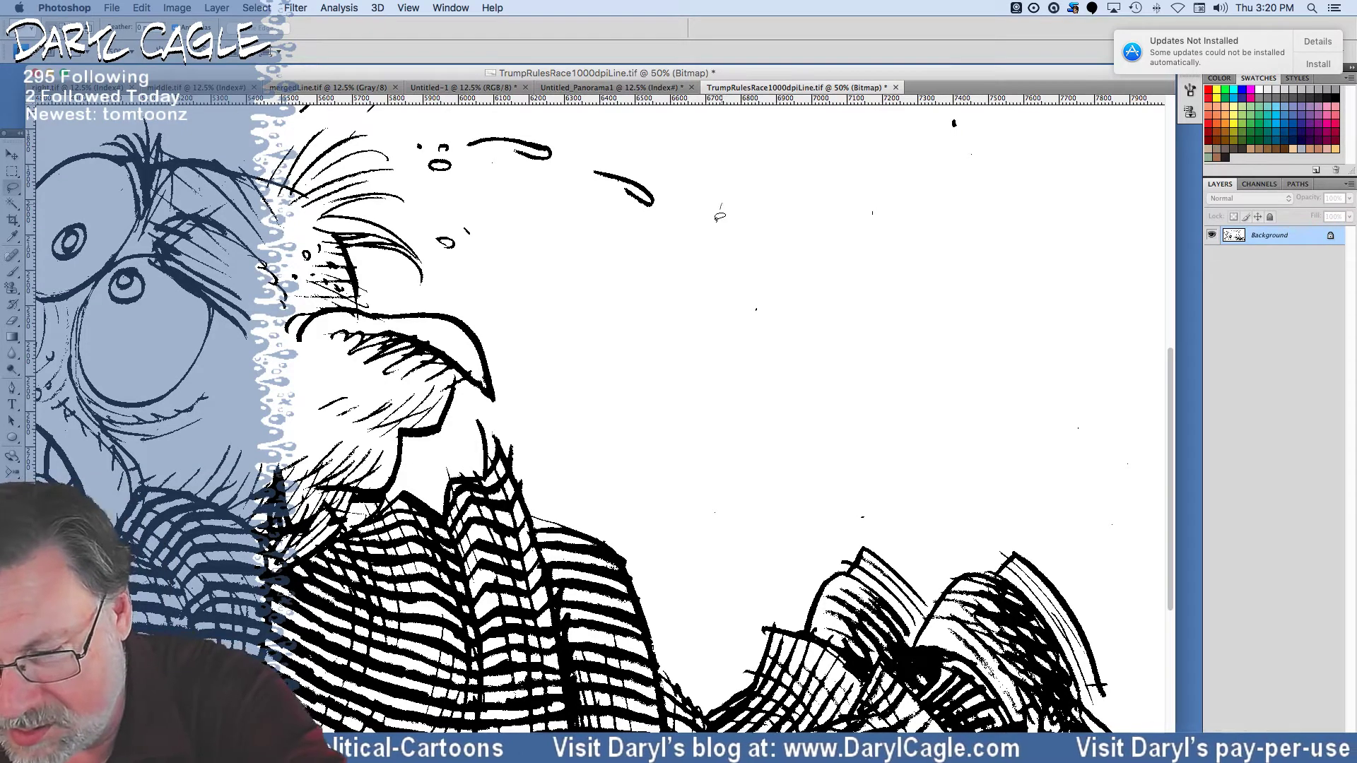
mouse_move(718, 217)
left_mouse_down()
mouse_move(670, 543)
mouse_move(738, 580)
mouse_move(848, 535)
mouse_move(1061, 547)
mouse_move(1131, 632)
mouse_move(1191, 565)
mouse_move(1190, 220)
mouse_move(1013, 129)
mouse_move(853, 108)
mouse_move(734, 143)
mouse_move(727, 171)
left_mouse_up()
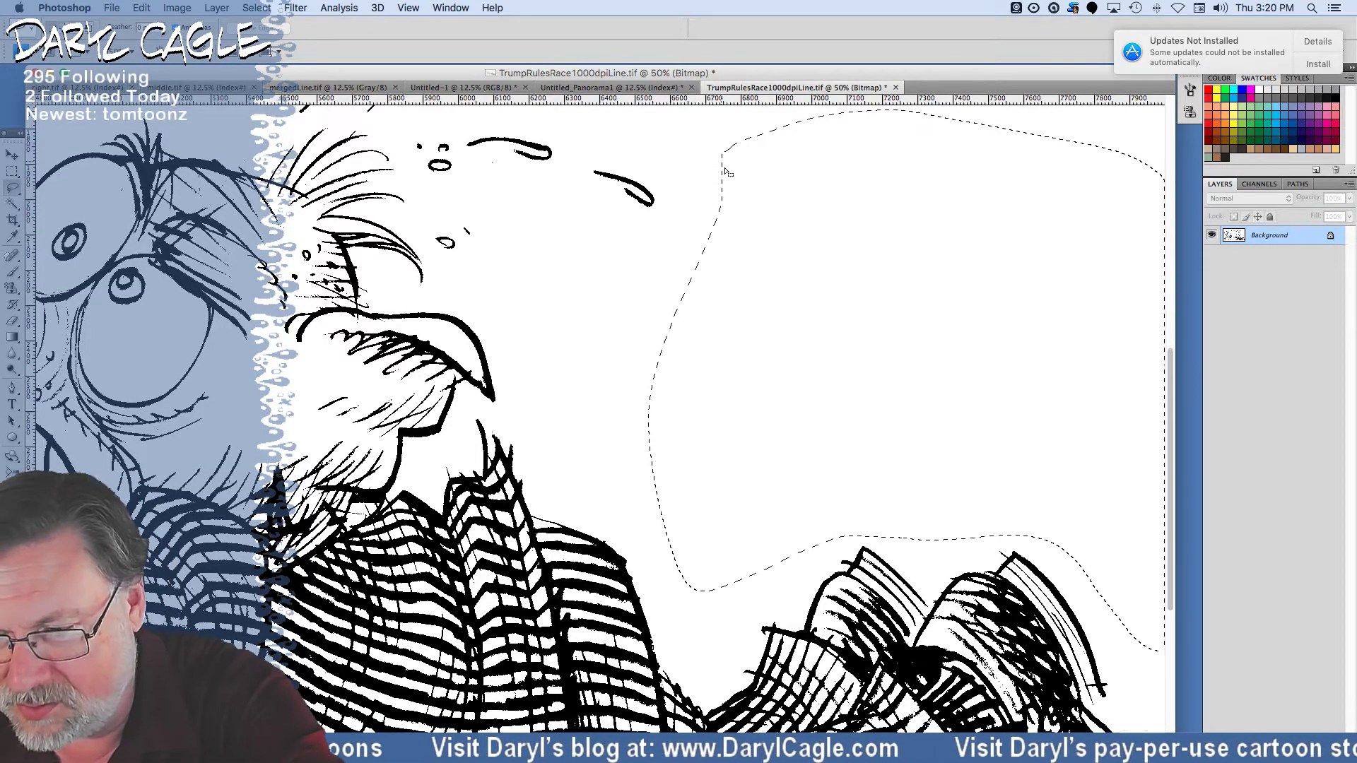
left_click_drag(379, 247, 379, 259)
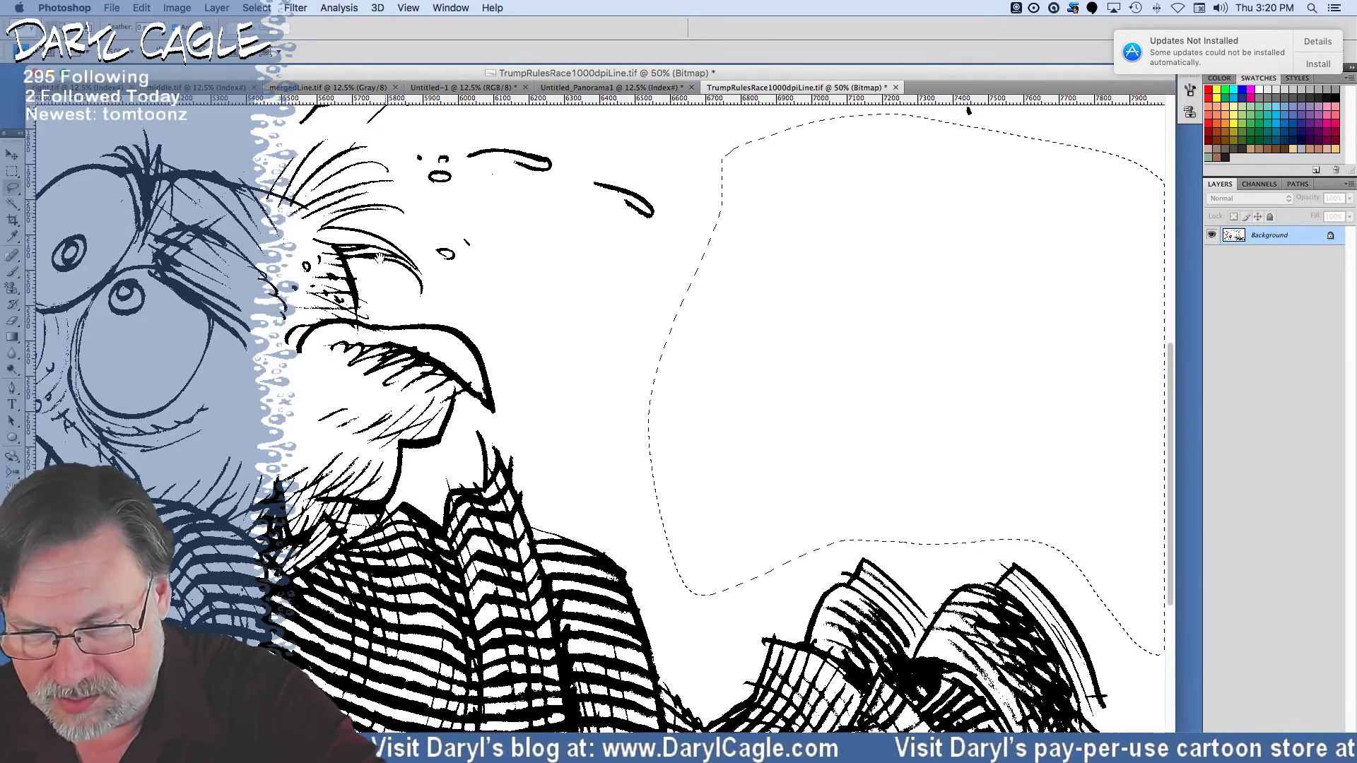
scroll(820, 209, "up", 10)
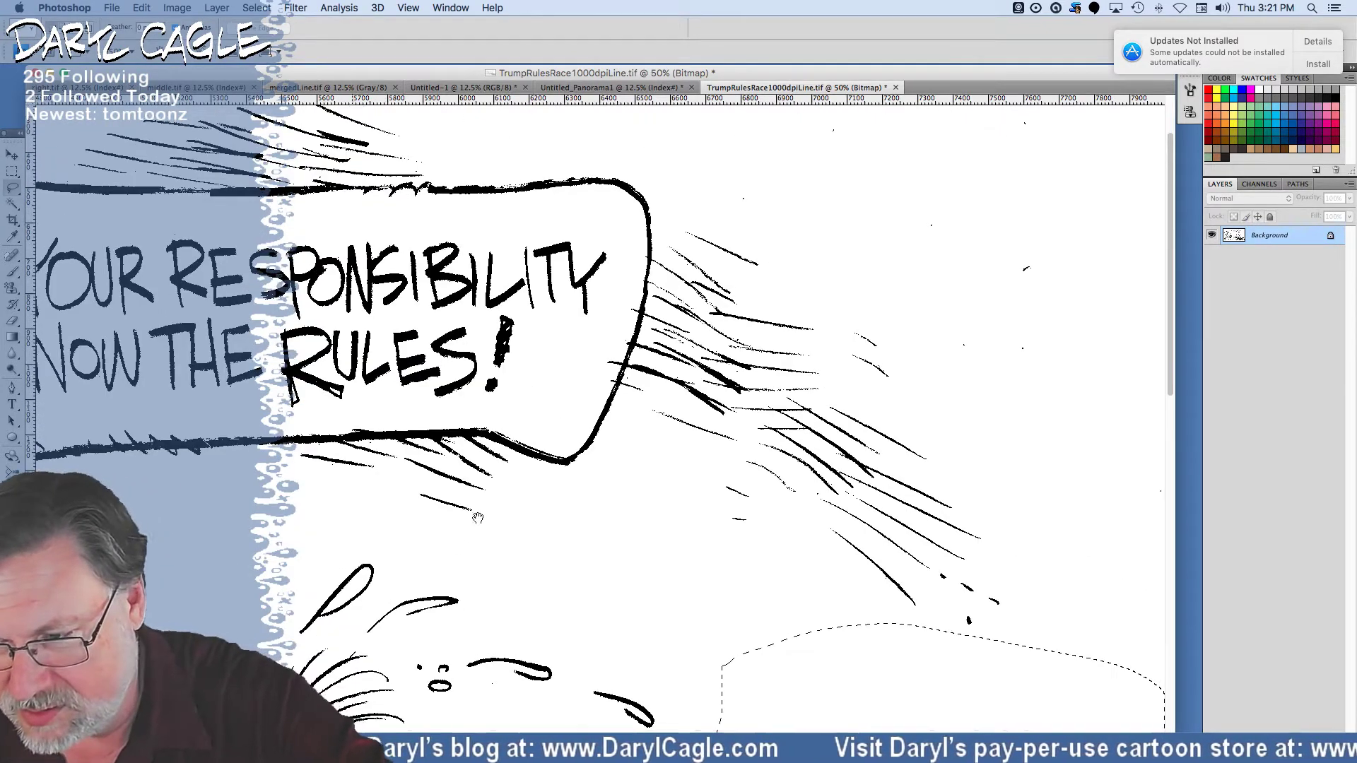
mouse_move(820, 209)
left_mouse_down()
mouse_move(922, 362)
mouse_move(1204, 300)
mouse_move(723, 102)
mouse_move(816, 182)
left_mouse_up()
key("Delete")
mouse_move(1073, 625)
left_mouse_down()
mouse_move(1150, 403)
mouse_move(1079, 700)
left_mouse_up()
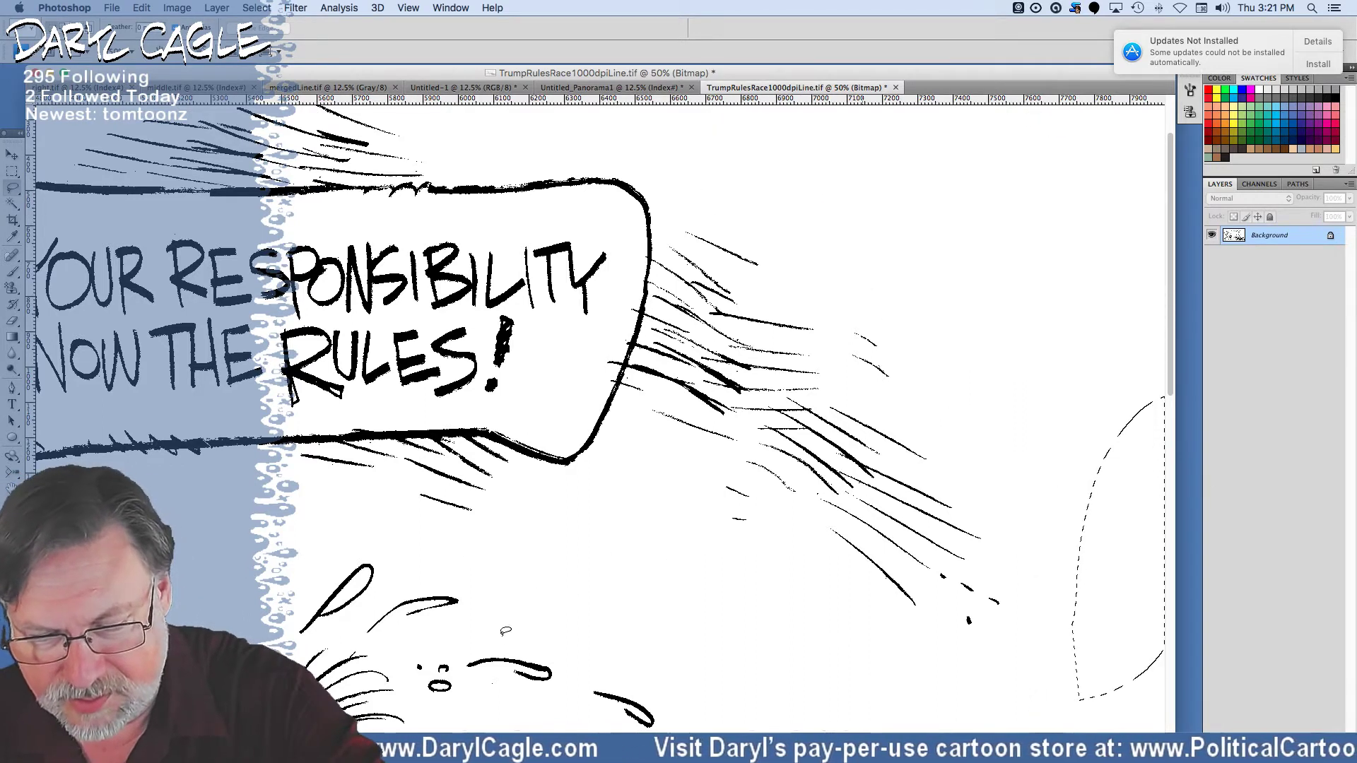
mouse_move(483, 702)
left_mouse_down()
mouse_move(487, 677)
mouse_move(501, 707)
mouse_move(474, 715)
left_mouse_up()
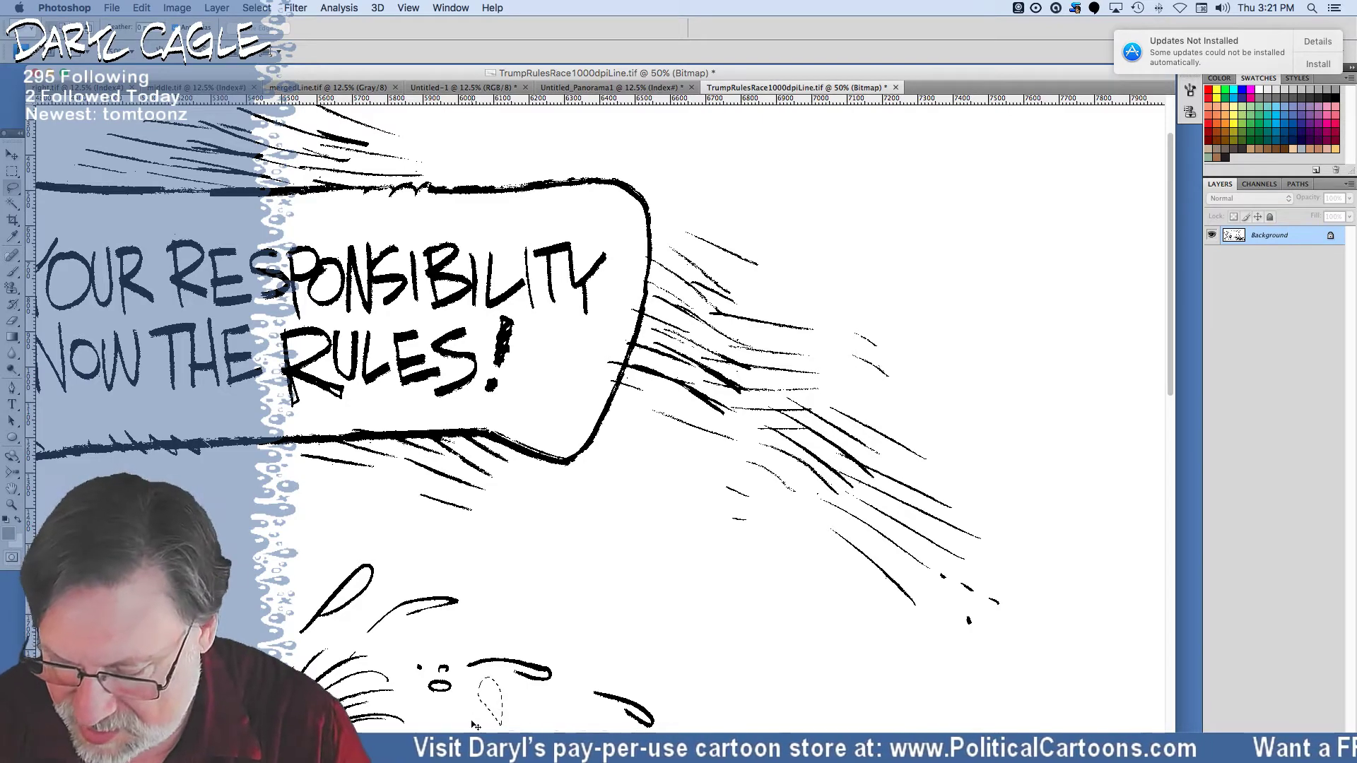
Zoom in on the elephant's eyes and erase the specks above its head and at the left eye.
key("super+minus")
key("super+minus")
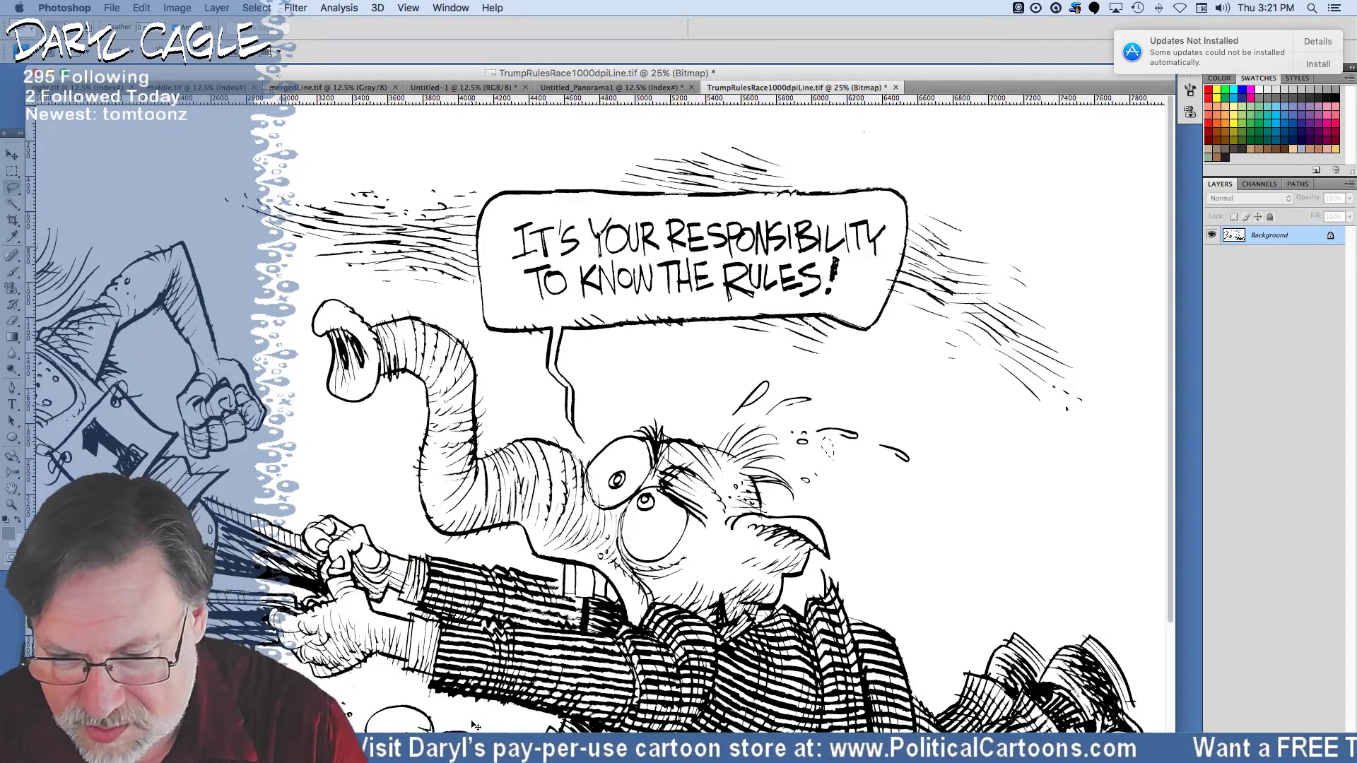
key("super+minus")
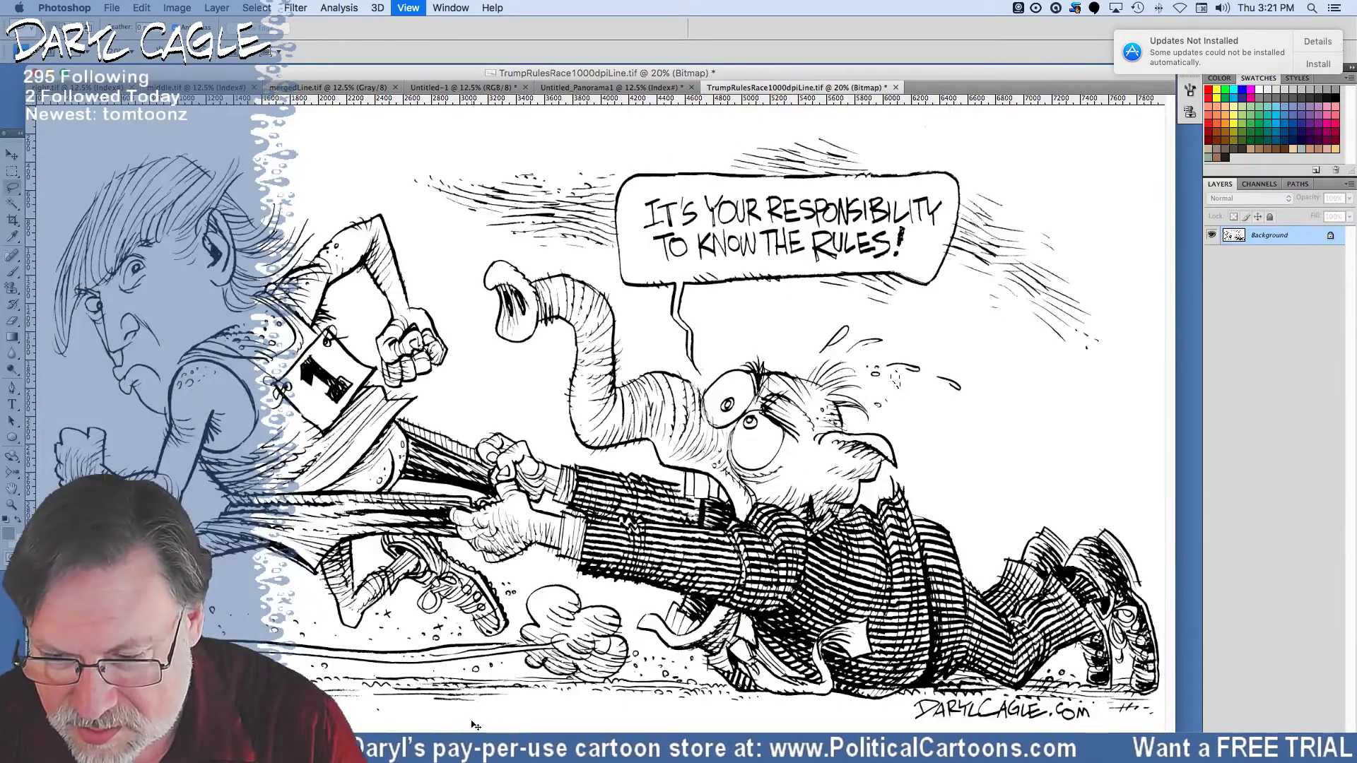
key("super+minus")
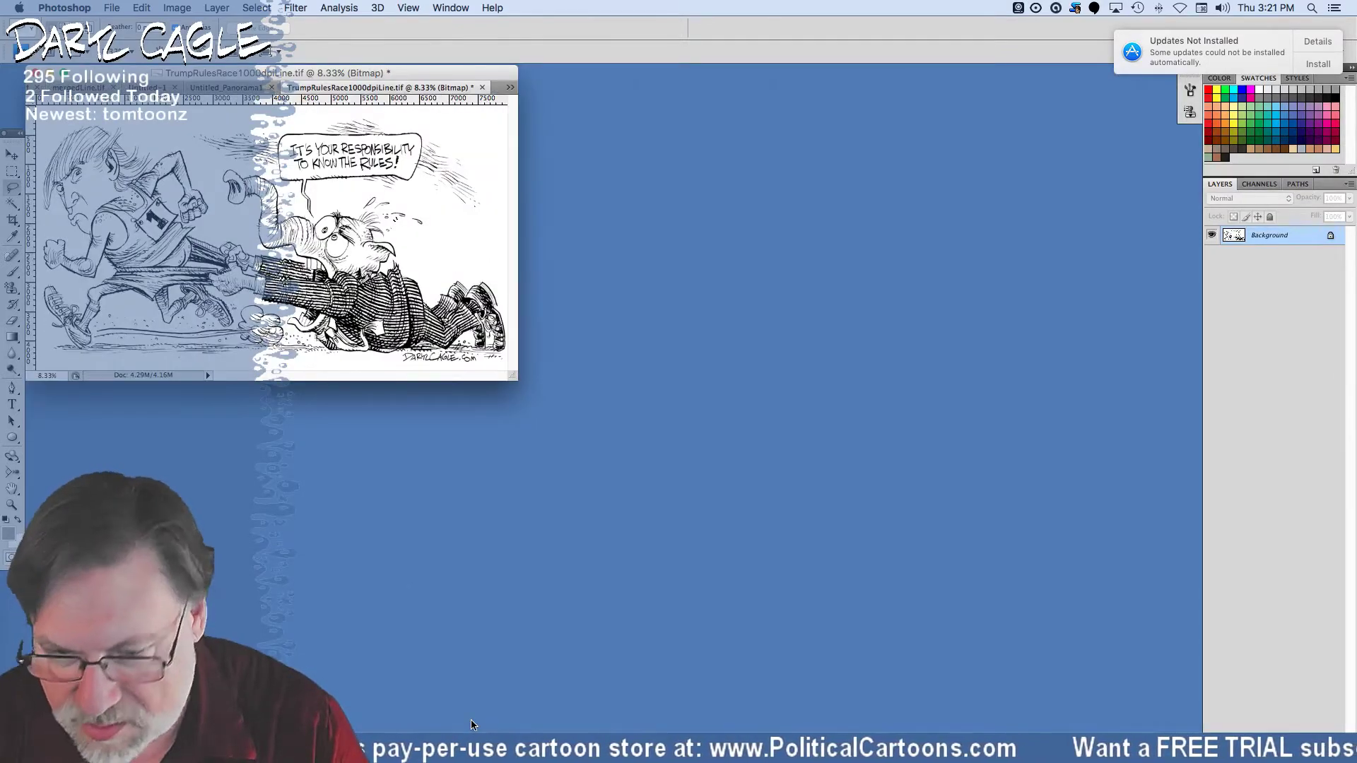
key("super+plus")
key("super+plus")
key("super+plus")
key("super+plus")
key("super+plus")
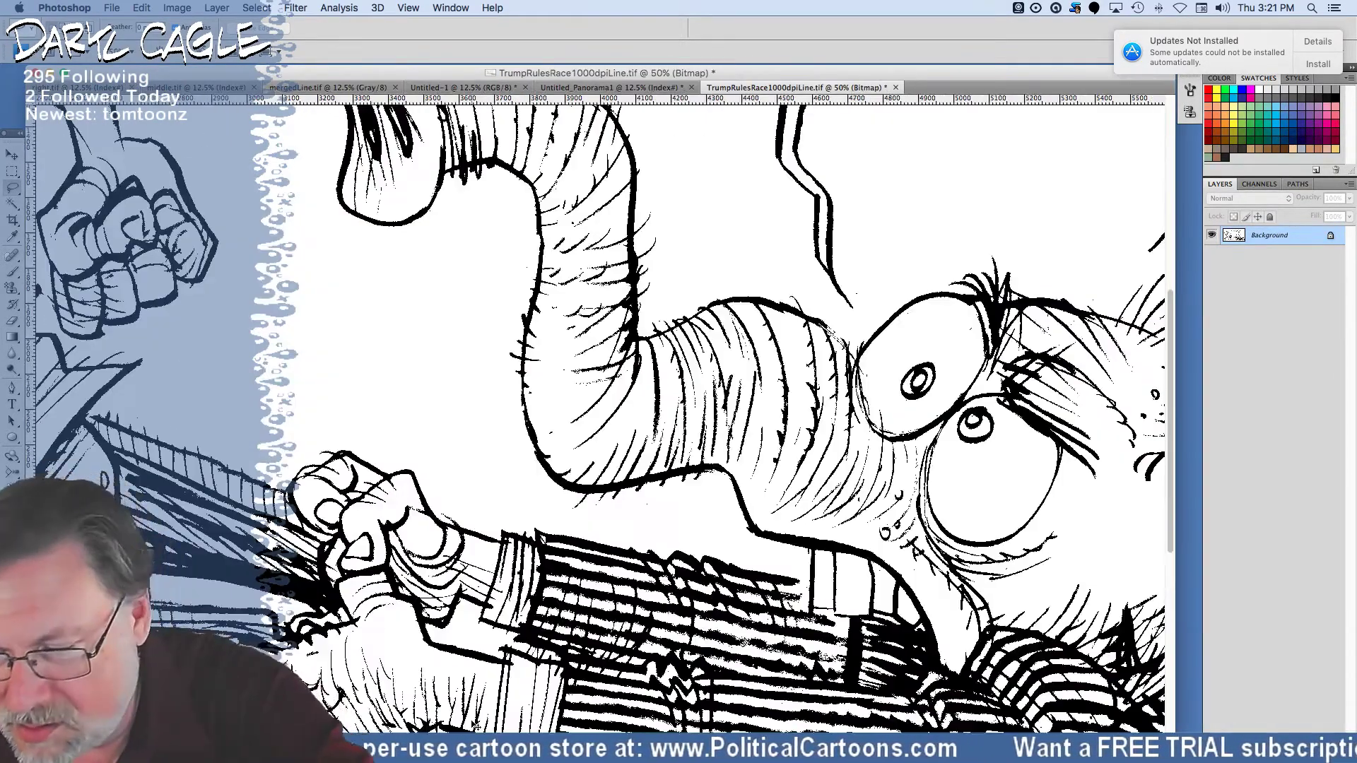
mouse_move(756, 422)
left_mouse_down()
mouse_move(241, 565)
mouse_move(274, 566)
left_mouse_up()
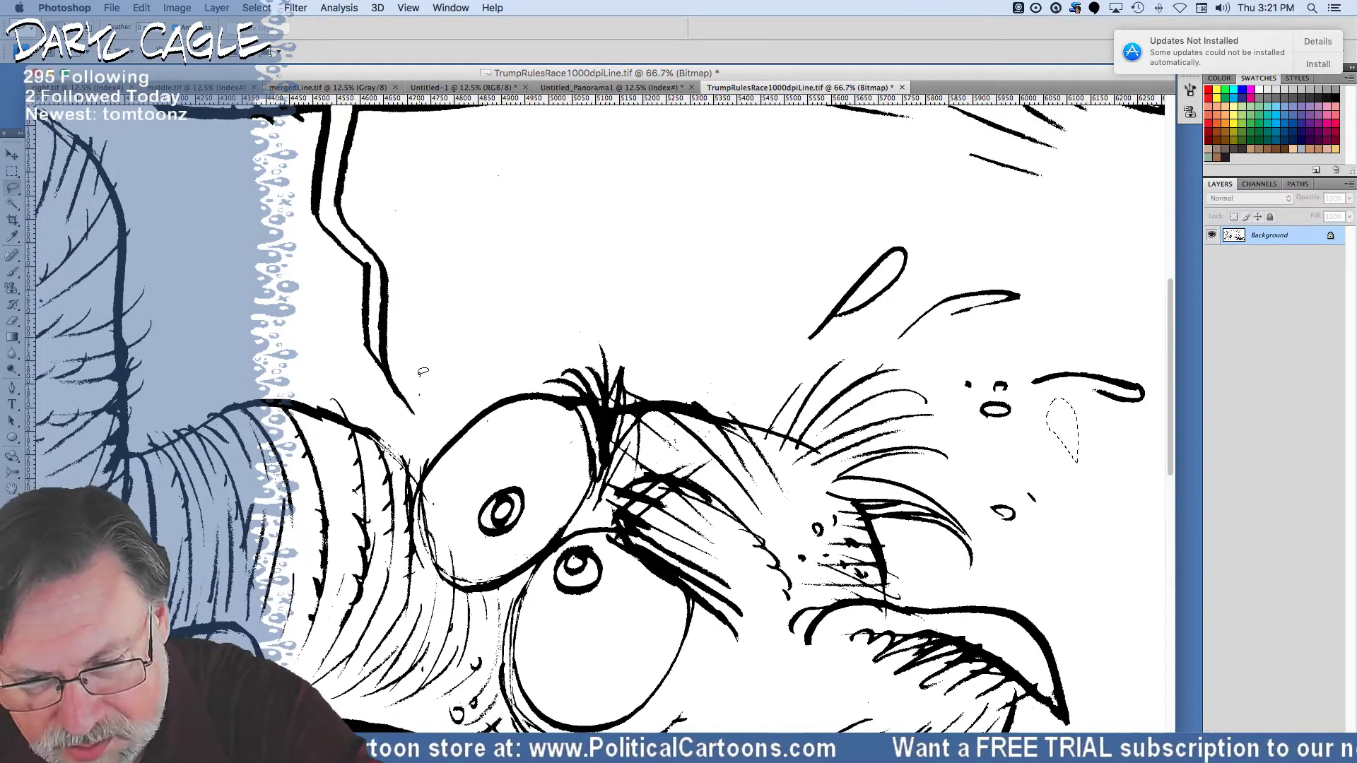
left_click_drag(421, 374, 431, 373)
key("super+d")
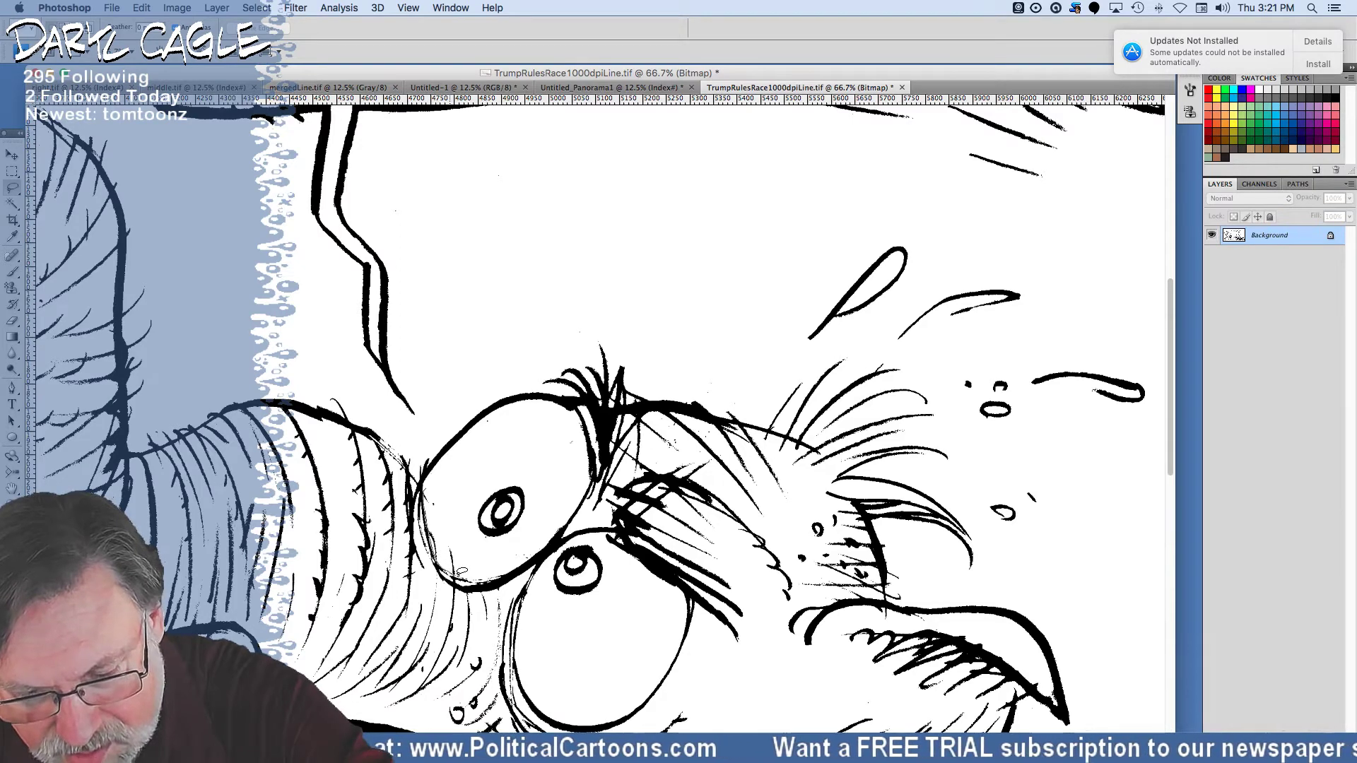
mouse_move(432, 529)
left_mouse_down()
mouse_move(454, 446)
mouse_move(494, 428)
mouse_move(559, 456)
left_mouse_up()
key("Delete")
Erase the stray specks near the eyes, around the brow and beside the face.
key("Delete")
key("Delete")
mouse_move(534, 530)
left_mouse_down()
mouse_move(510, 562)
mouse_move(536, 554)
mouse_move(547, 525)
mouse_move(491, 552)
left_mouse_up()
key("Delete")
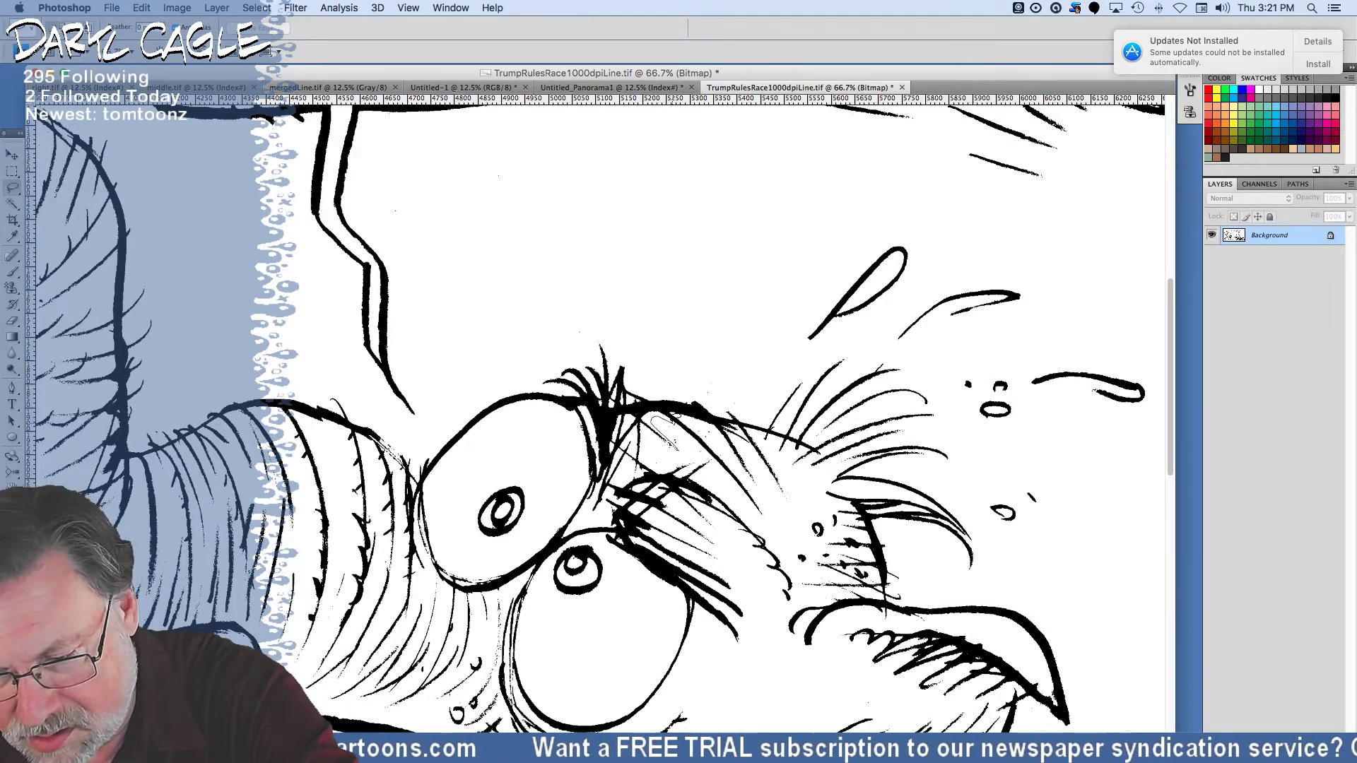
left_click(649, 455)
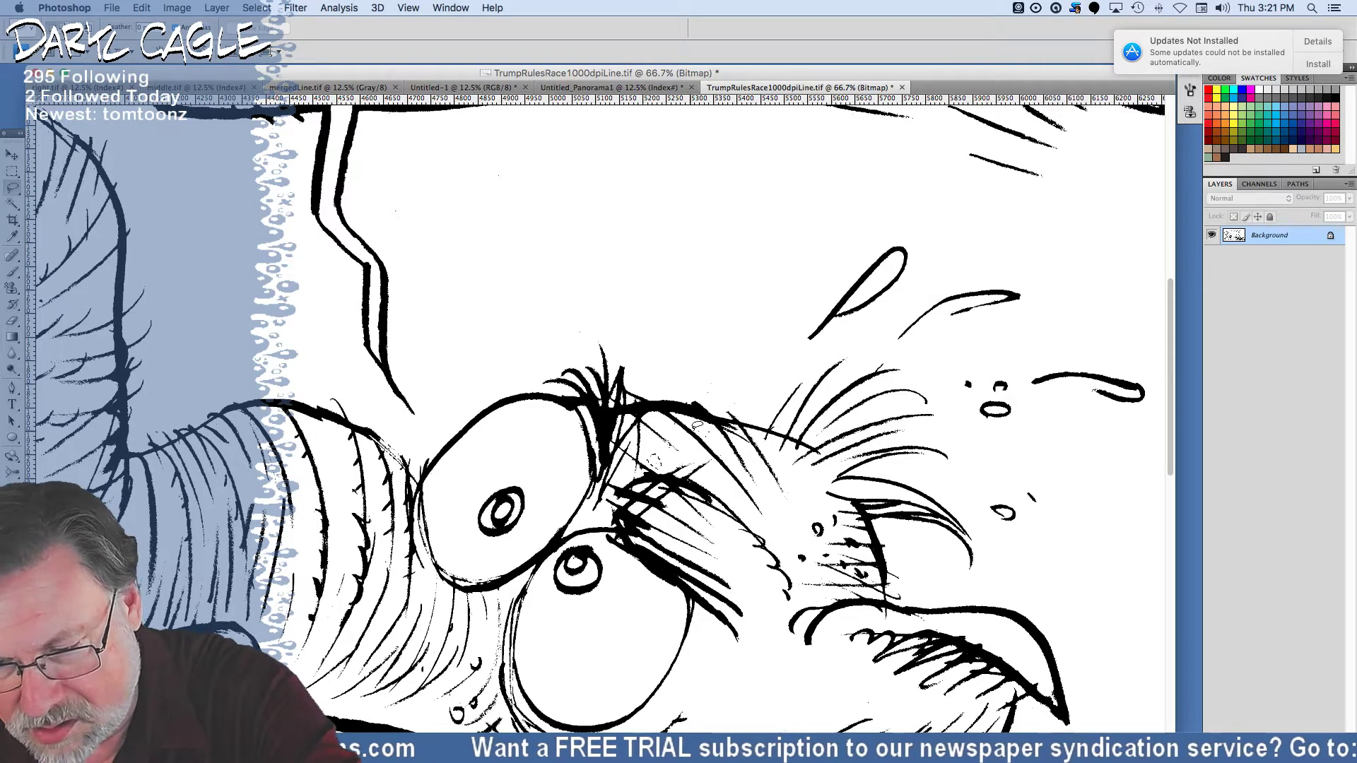
left_click_drag(727, 454, 713, 451)
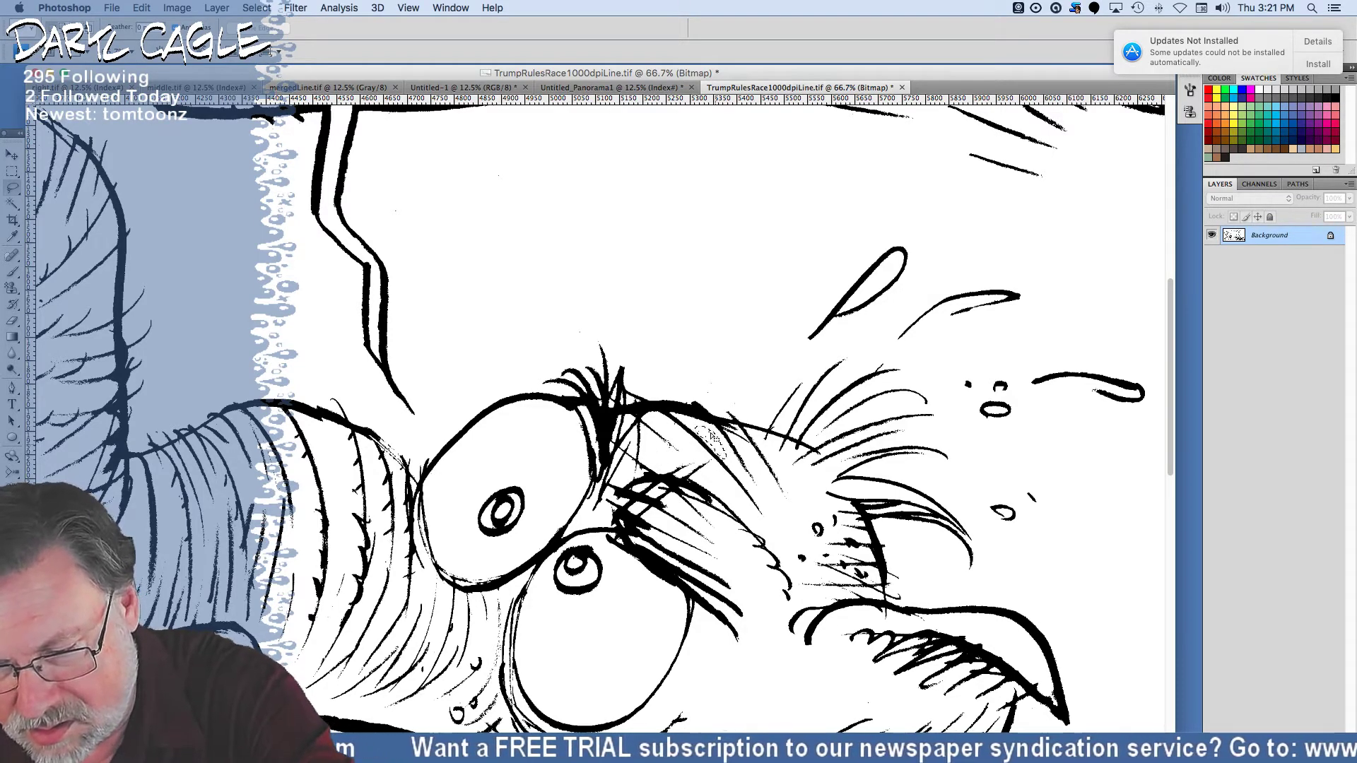
mouse_move(739, 401)
left_mouse_down()
mouse_move(728, 366)
mouse_move(694, 387)
left_mouse_up()
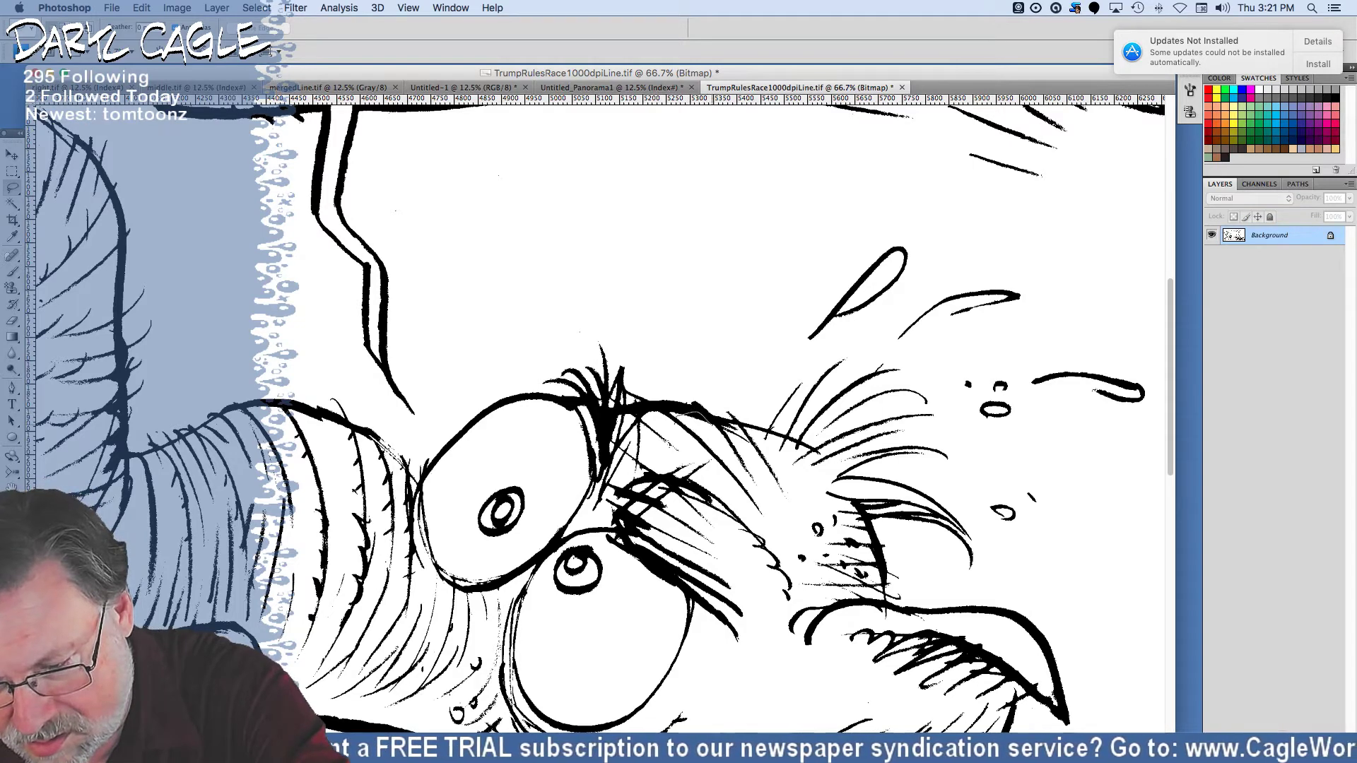
left_click_drag(713, 426, 680, 417)
key("Delete")
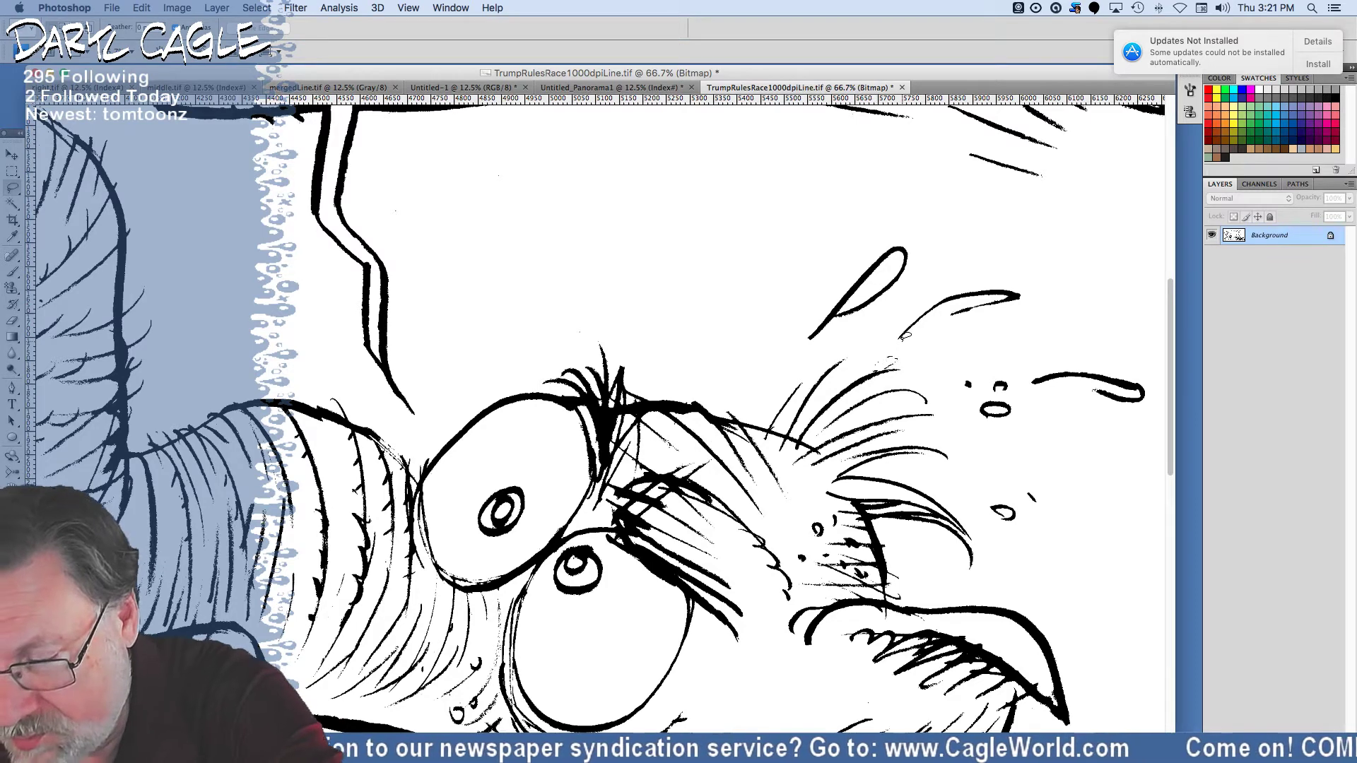
Clear the specks by the mouth, collar, trunk, teeth and lower eye, then zoom out.
left_click_drag(254, 498, 252, 490)
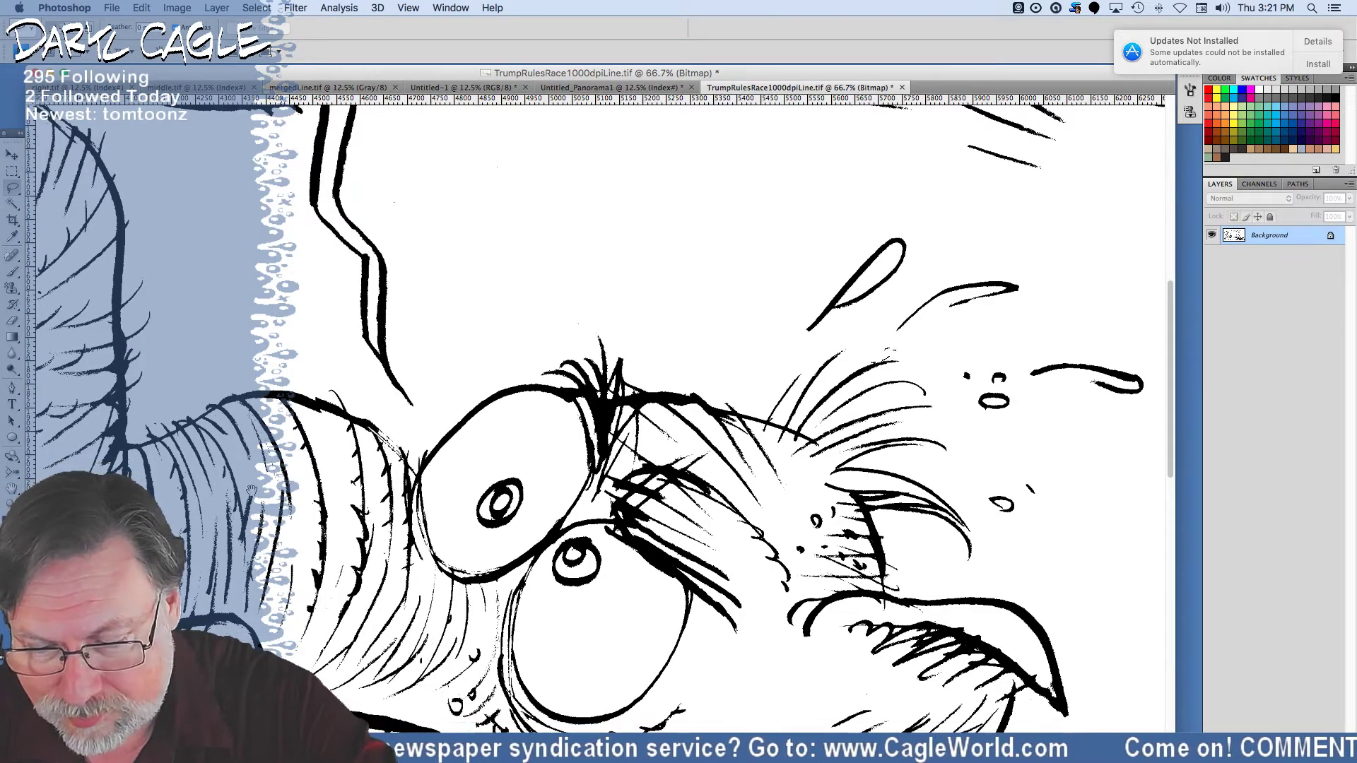
scroll(215, 376, "down", 5)
left_click_drag(214, 375, 211, 367)
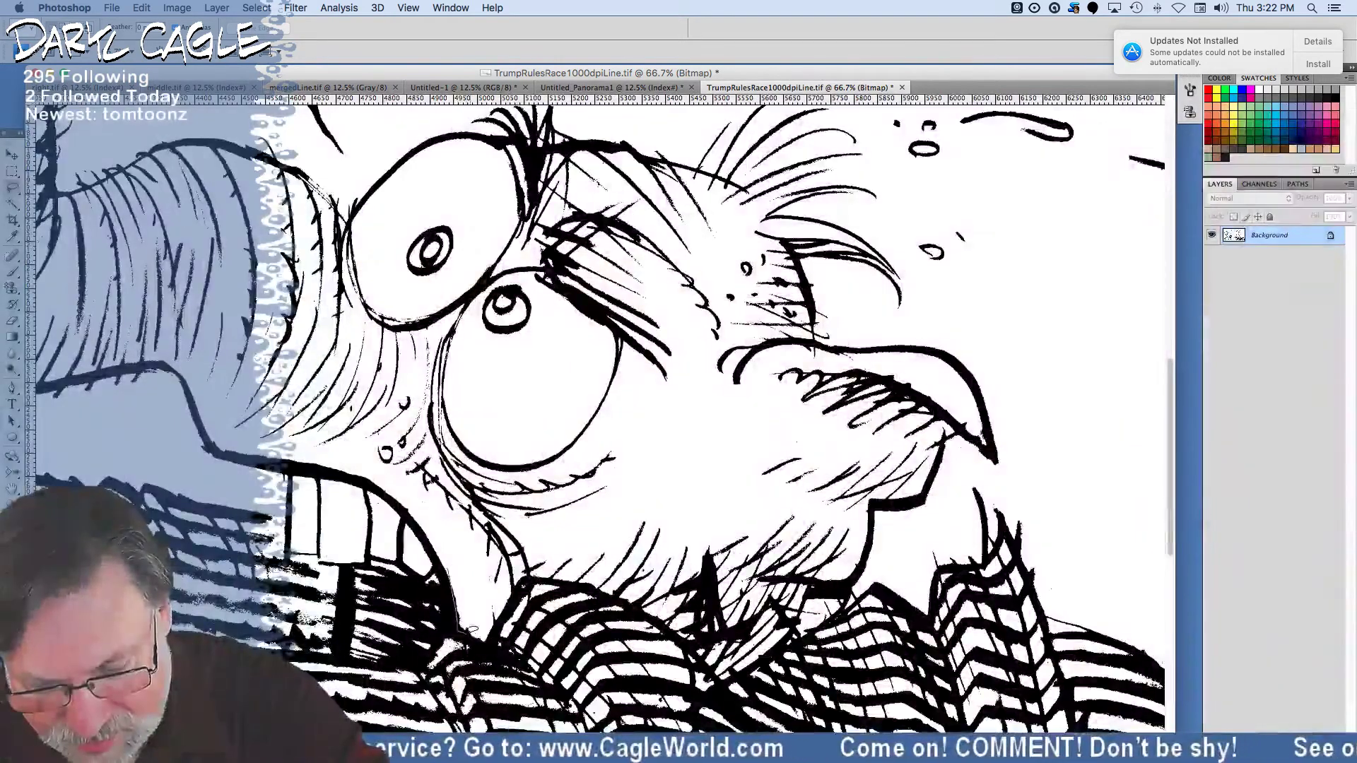
mouse_move(477, 632)
left_mouse_down()
mouse_move(471, 575)
mouse_move(477, 621)
left_mouse_up()
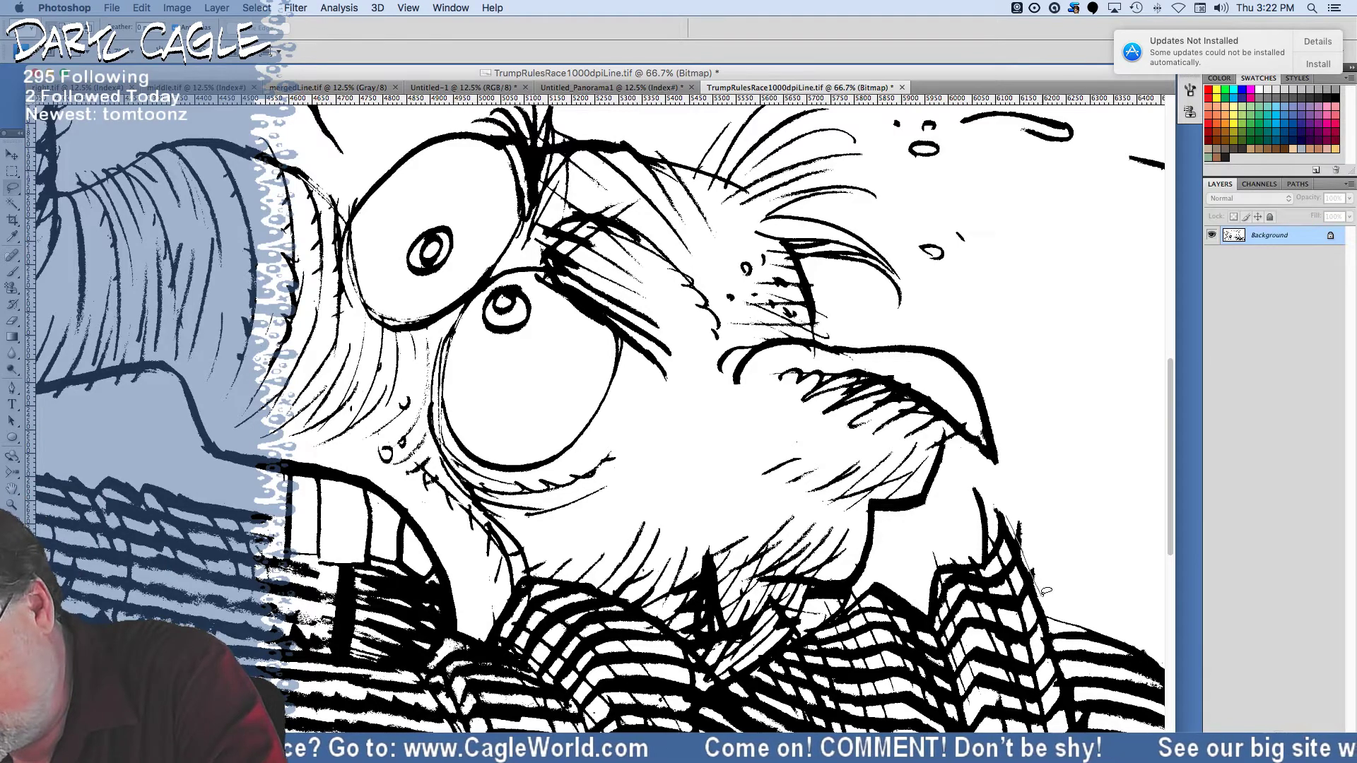
left_click_drag(1045, 591, 1033, 495)
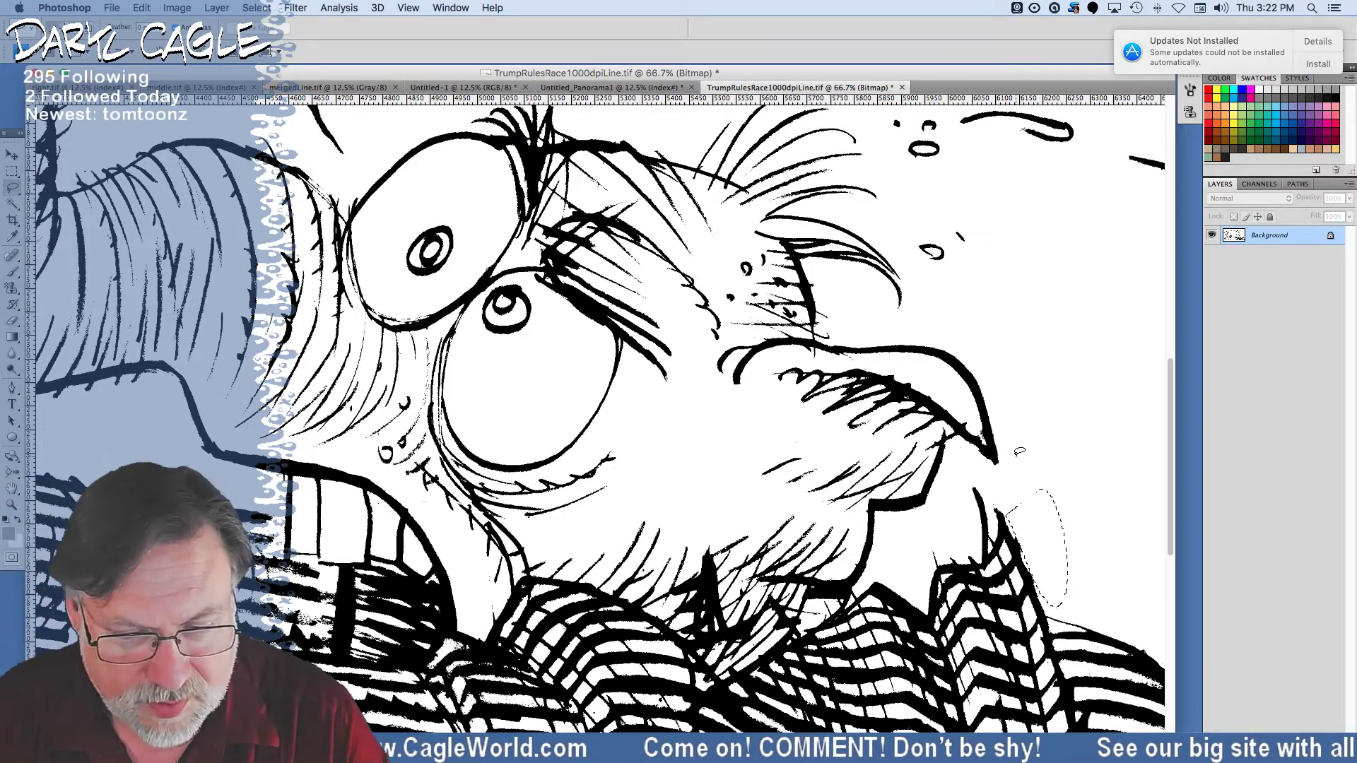
mouse_move(186, 446)
left_mouse_down()
mouse_move(260, 456)
mouse_move(187, 447)
left_mouse_up()
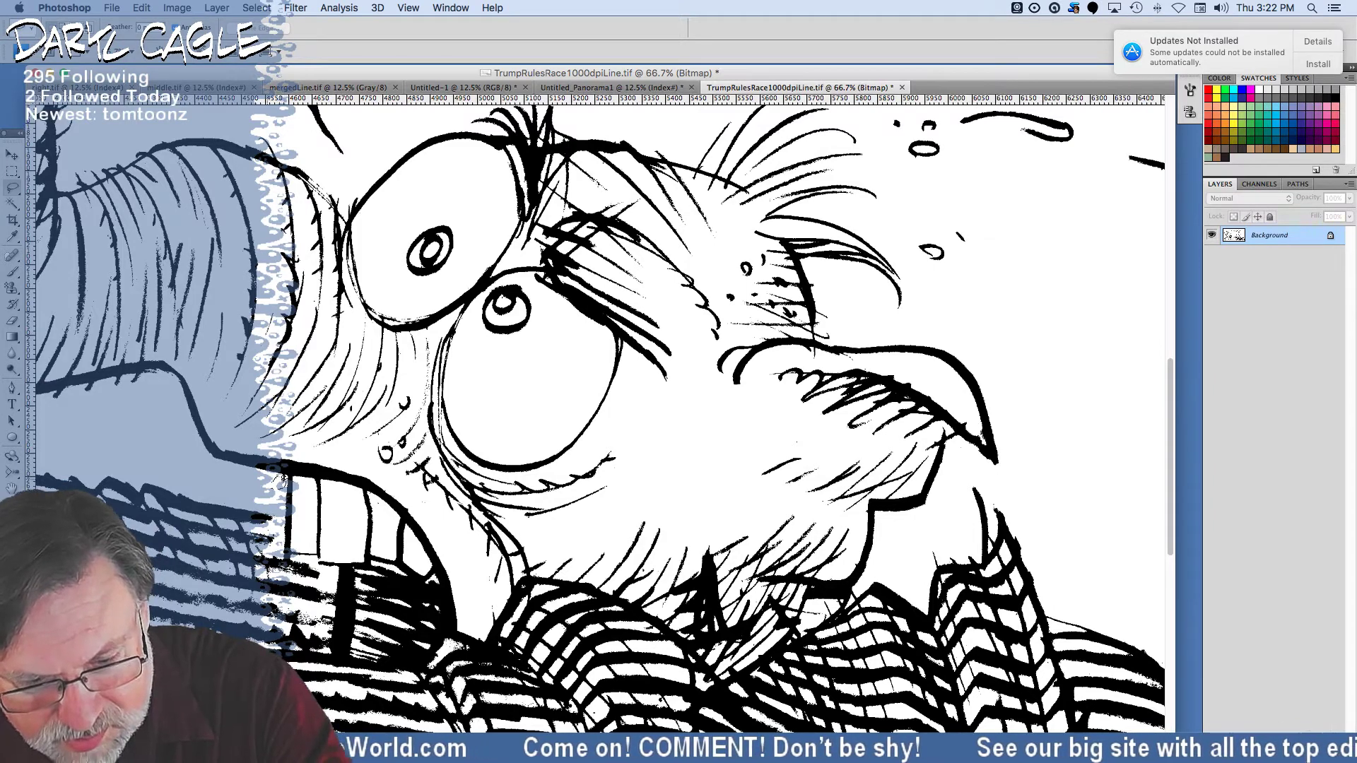
left_click_drag(397, 482, 395, 487)
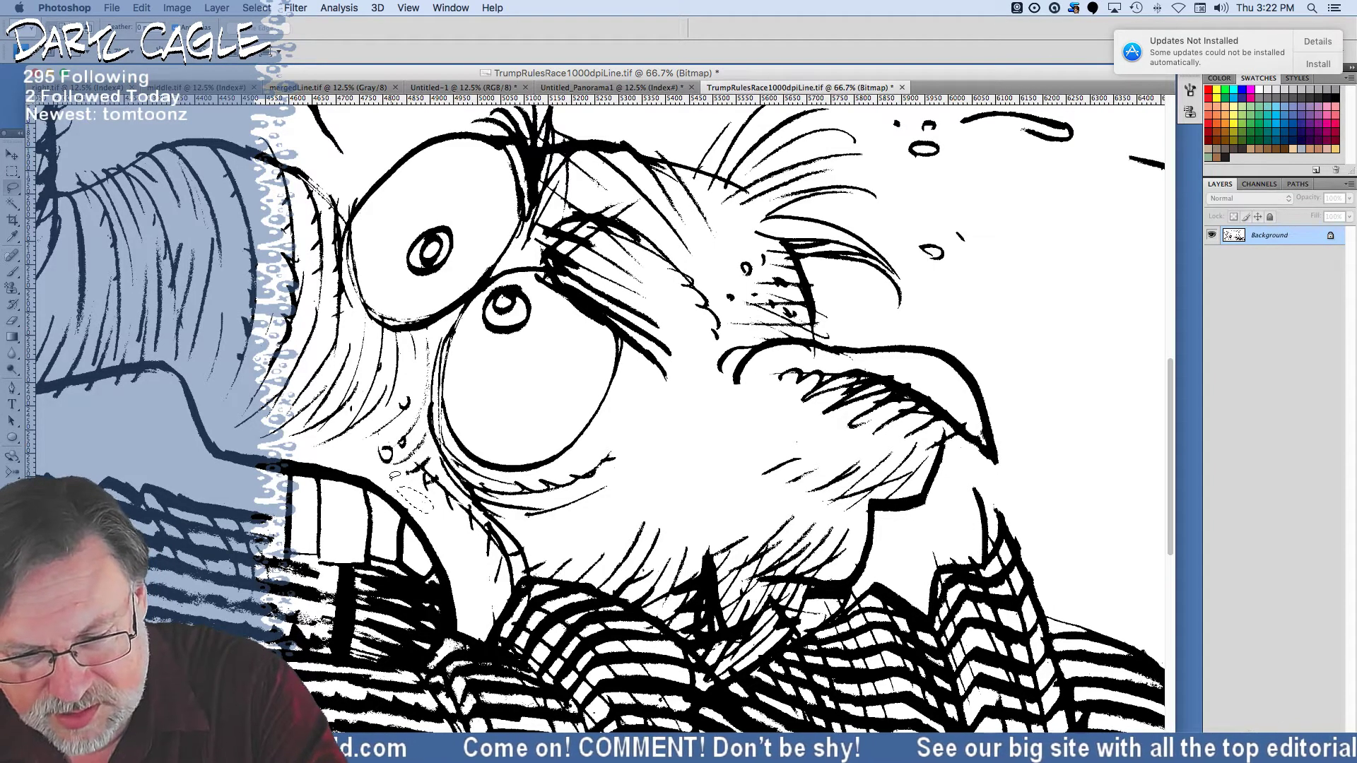
key("super+minus")
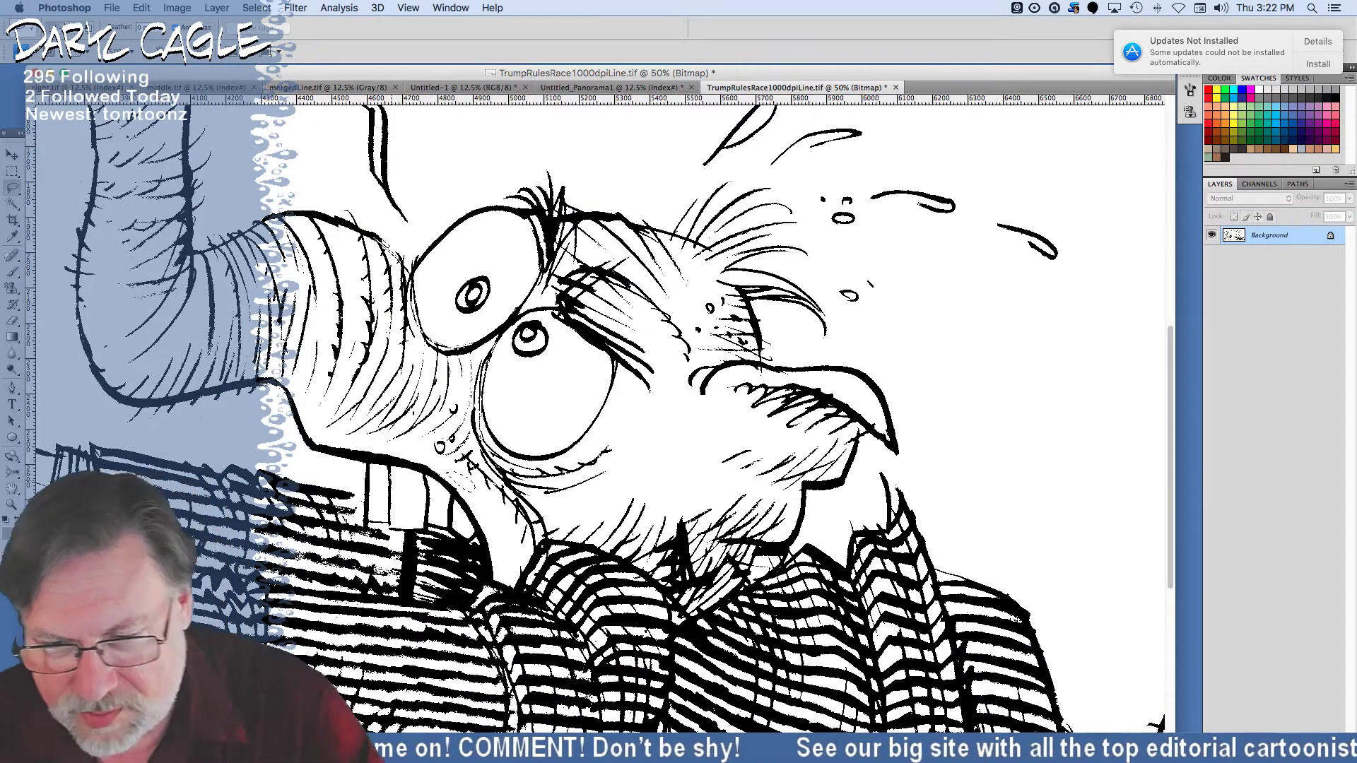
key("super+d")
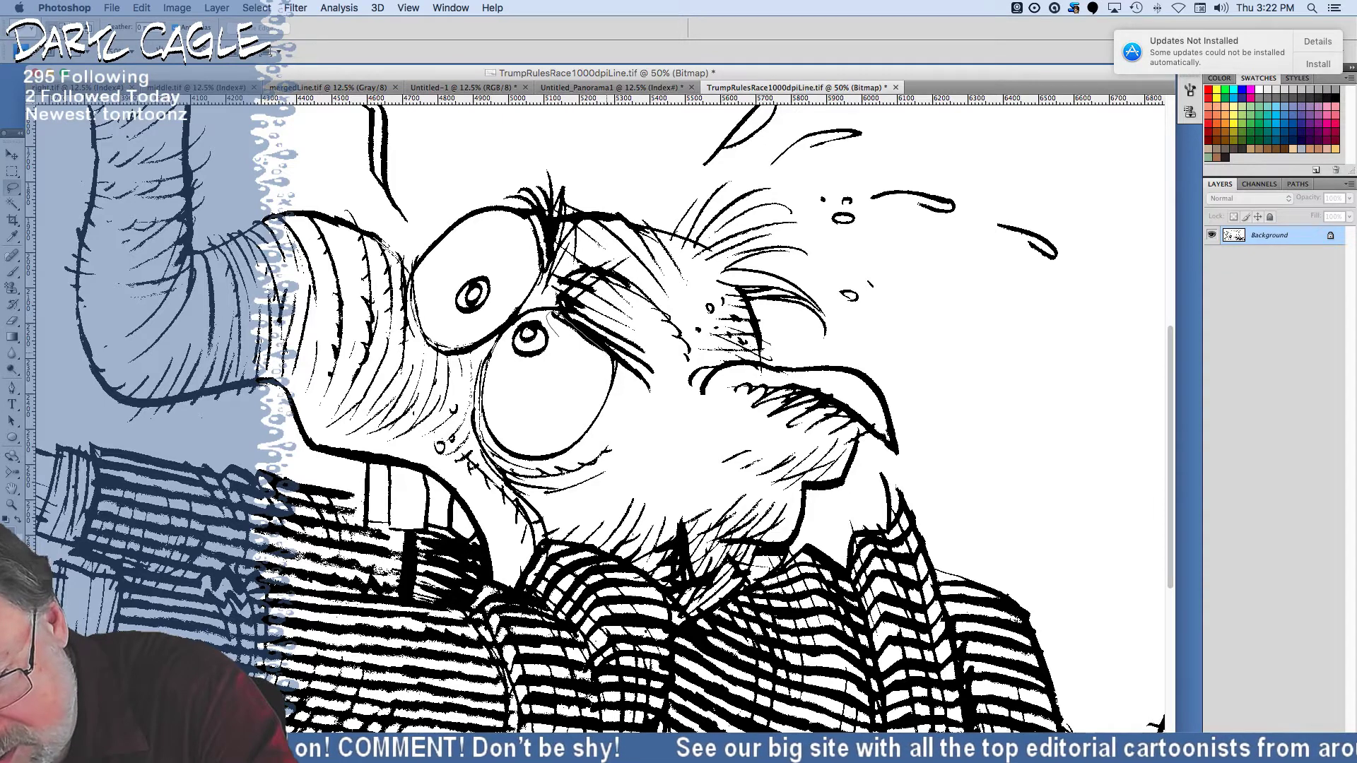
left_click_drag(608, 367, 569, 363)
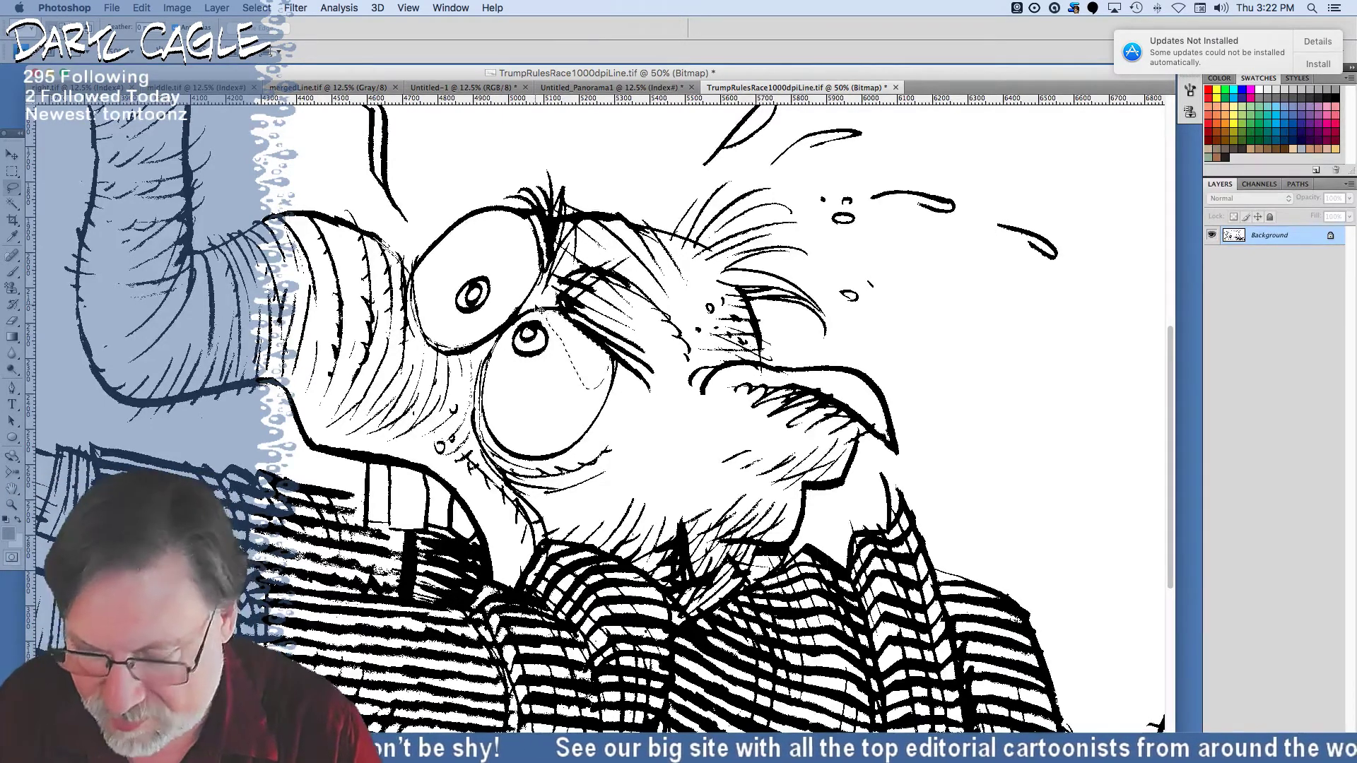
key("super+minus")
key("super+minus")
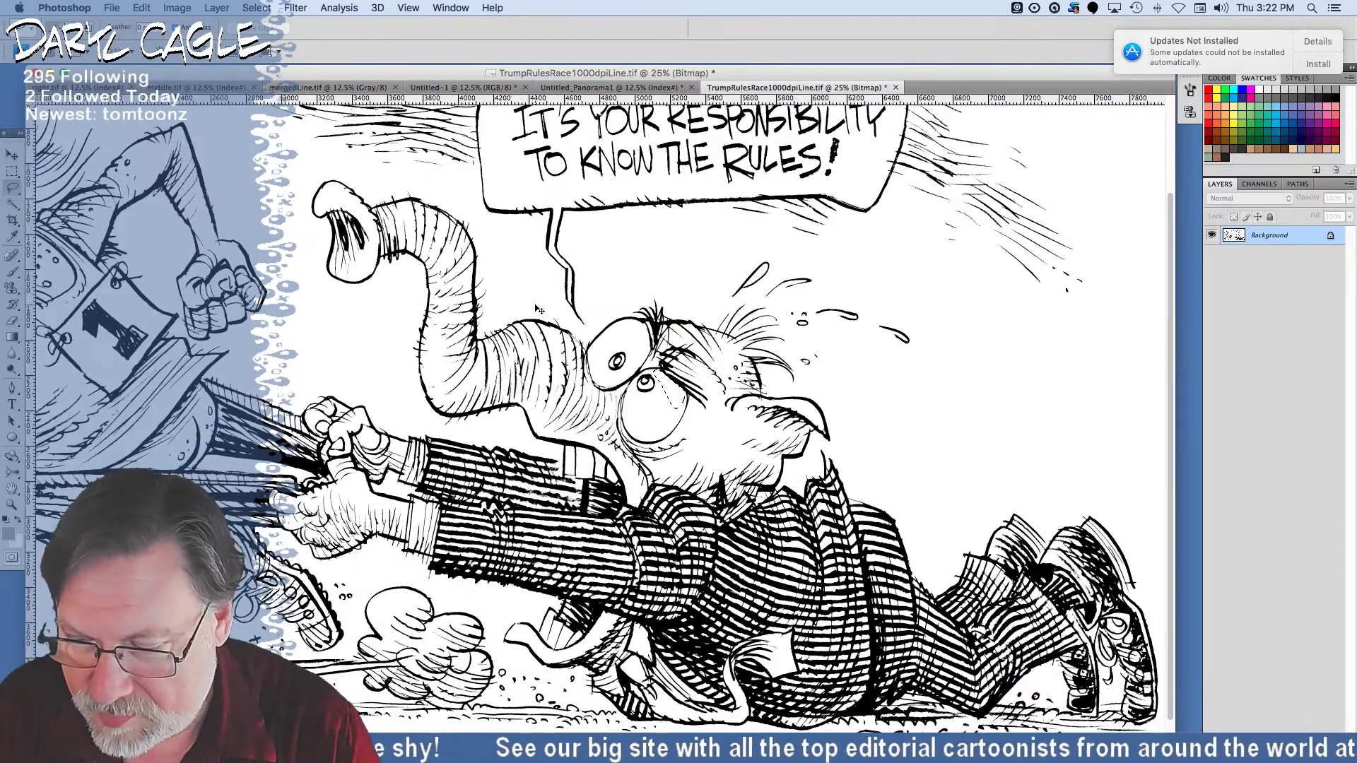
key("super+minus")
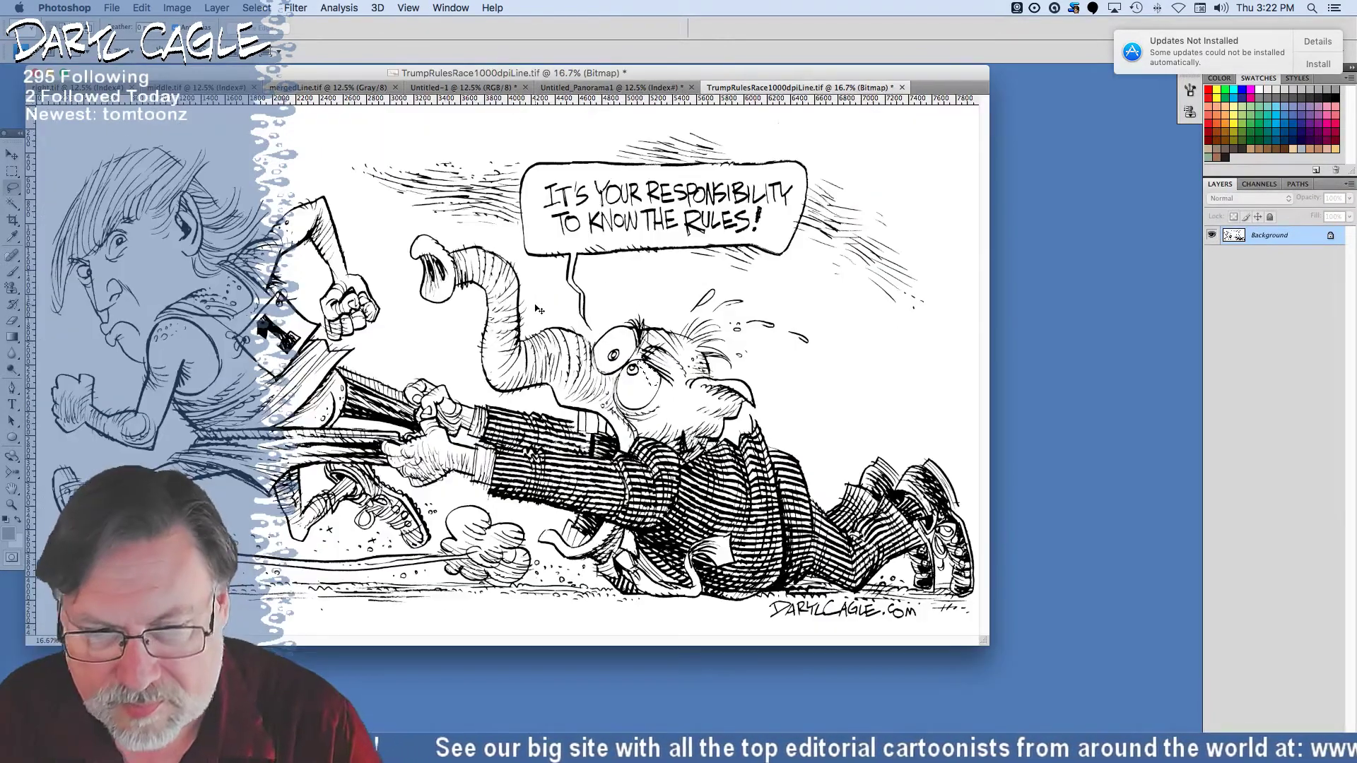
left_click_drag(193, 79, 410, 178)
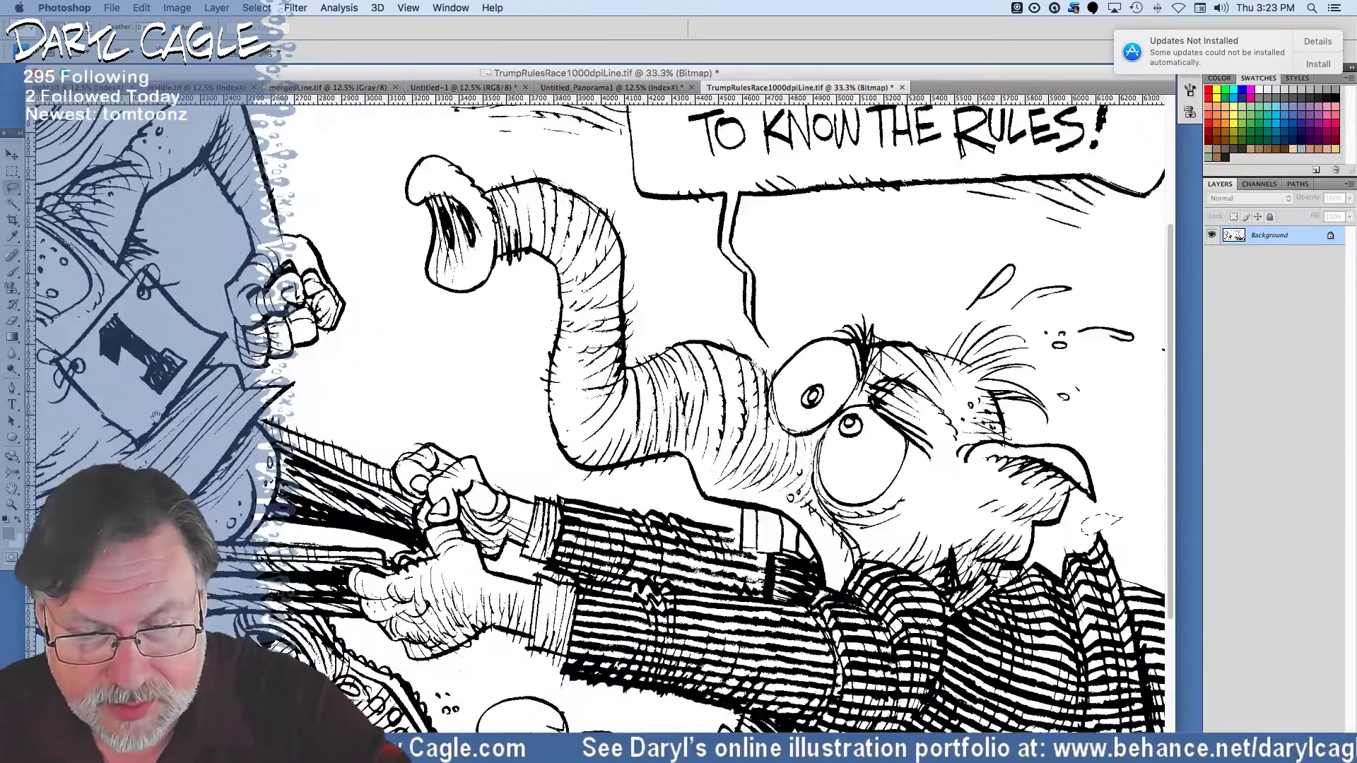
Show the runner in a floating document window and select the Brush tool.
left_click_drag(638, 456, 1016, 601)
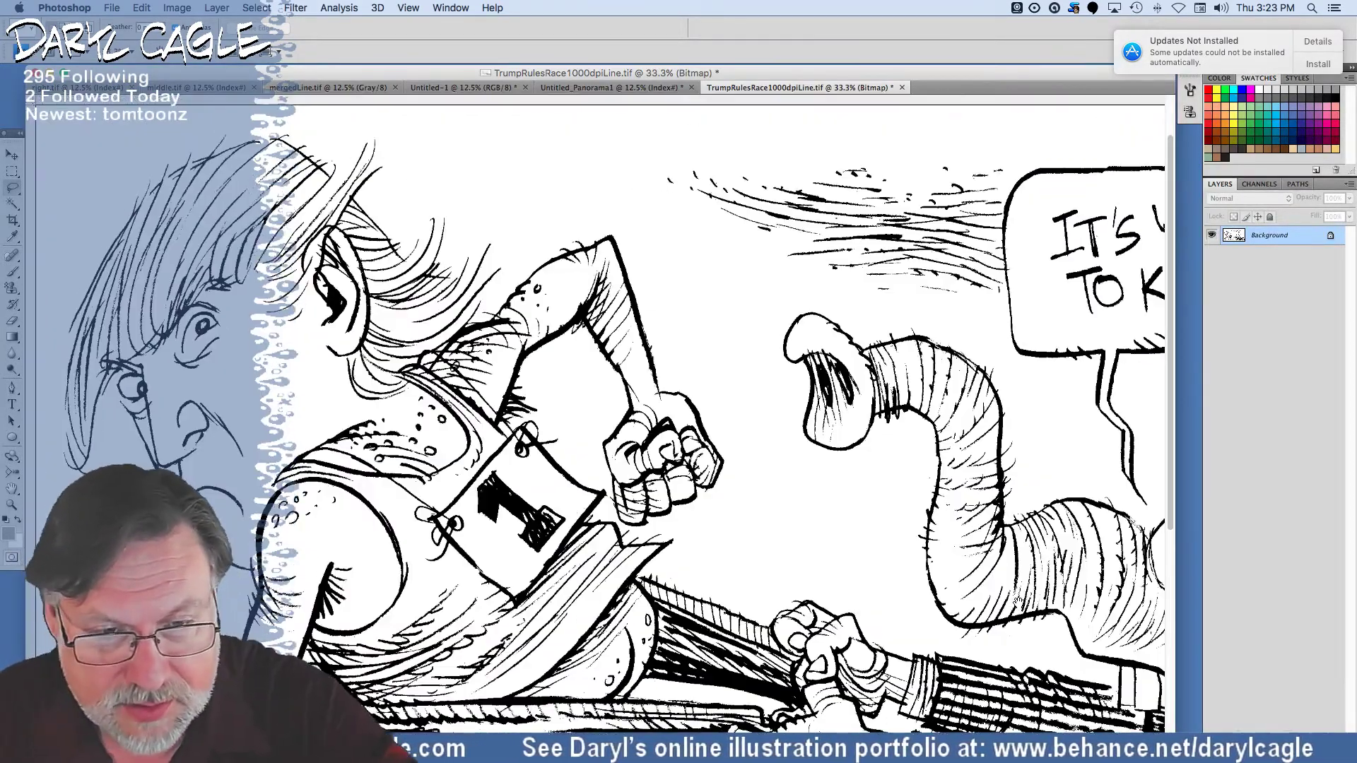
left_click_drag(135, 78, 436, 103)
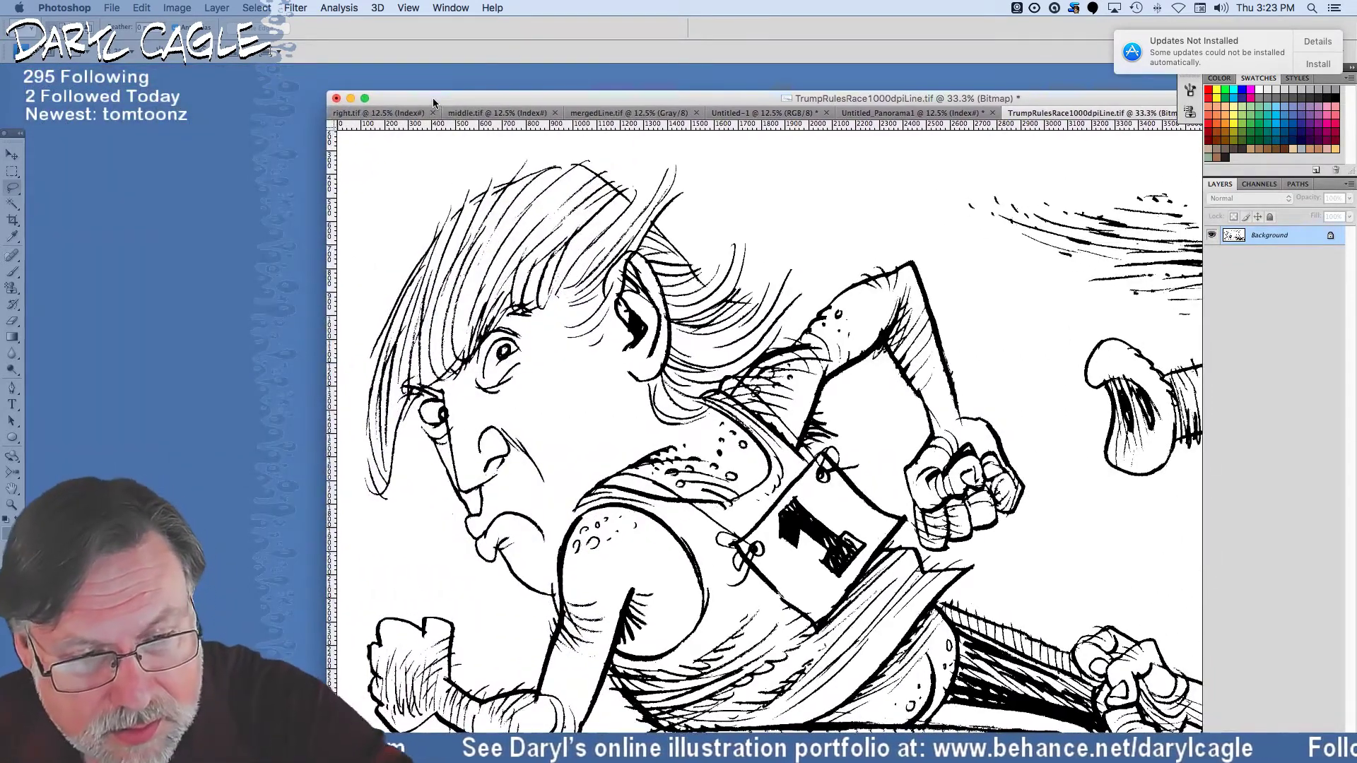
left_click(12, 272)
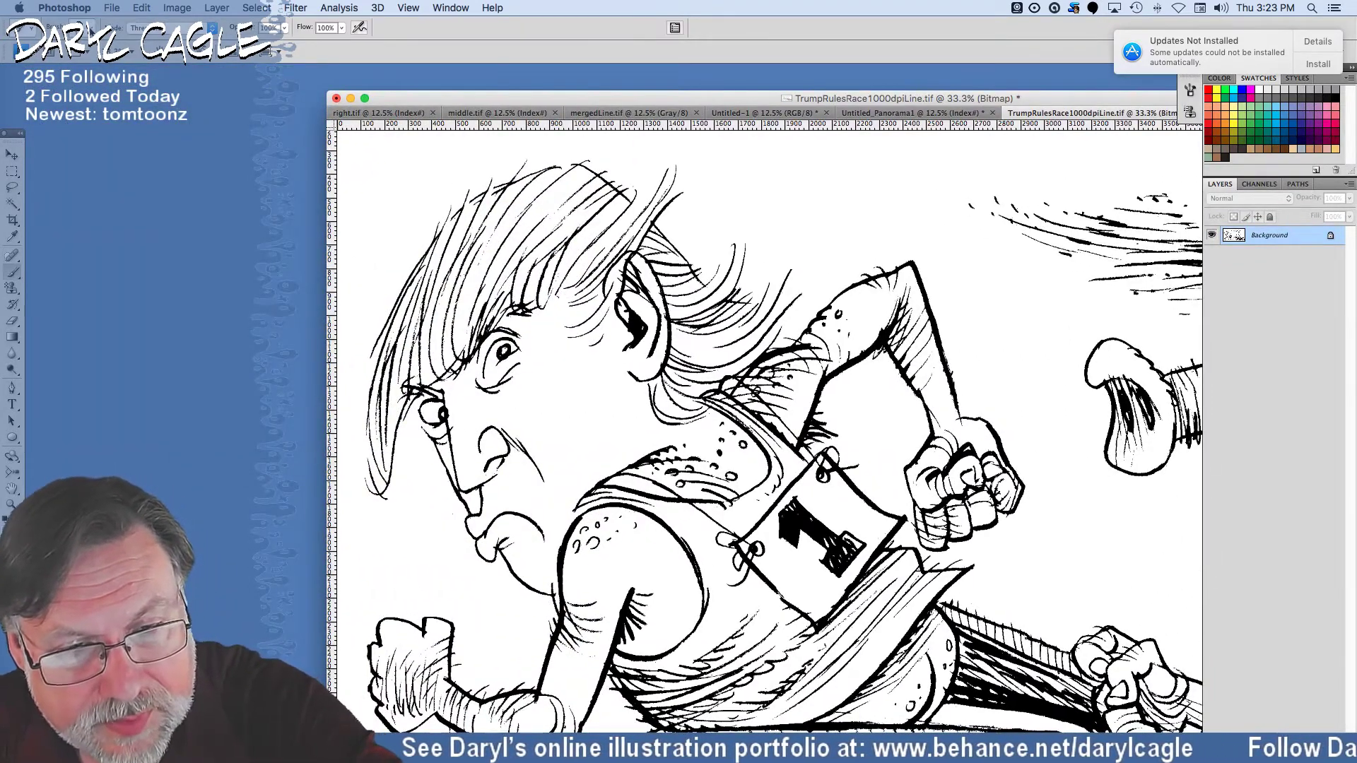
left_click(90, 30)
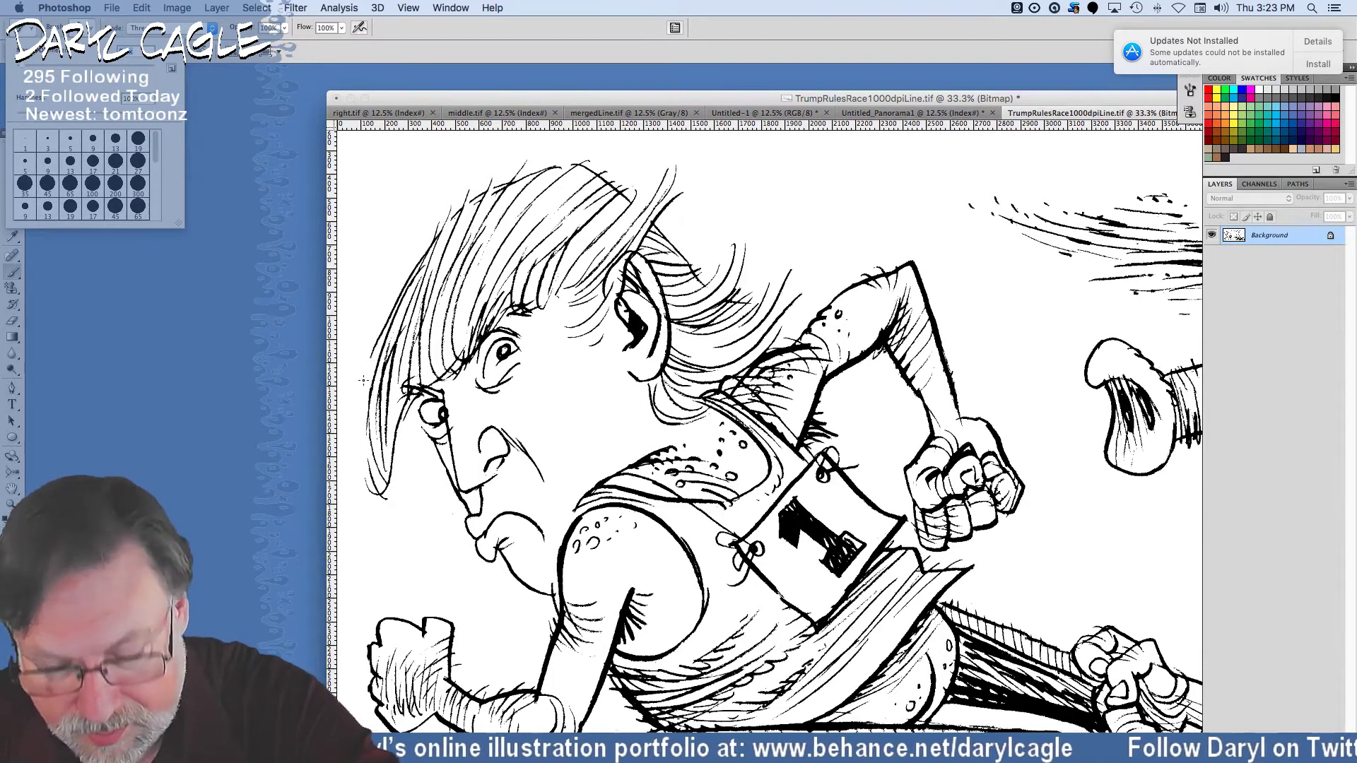
Set the foreground colour to pure black sampled from the line art.
key("super+a")
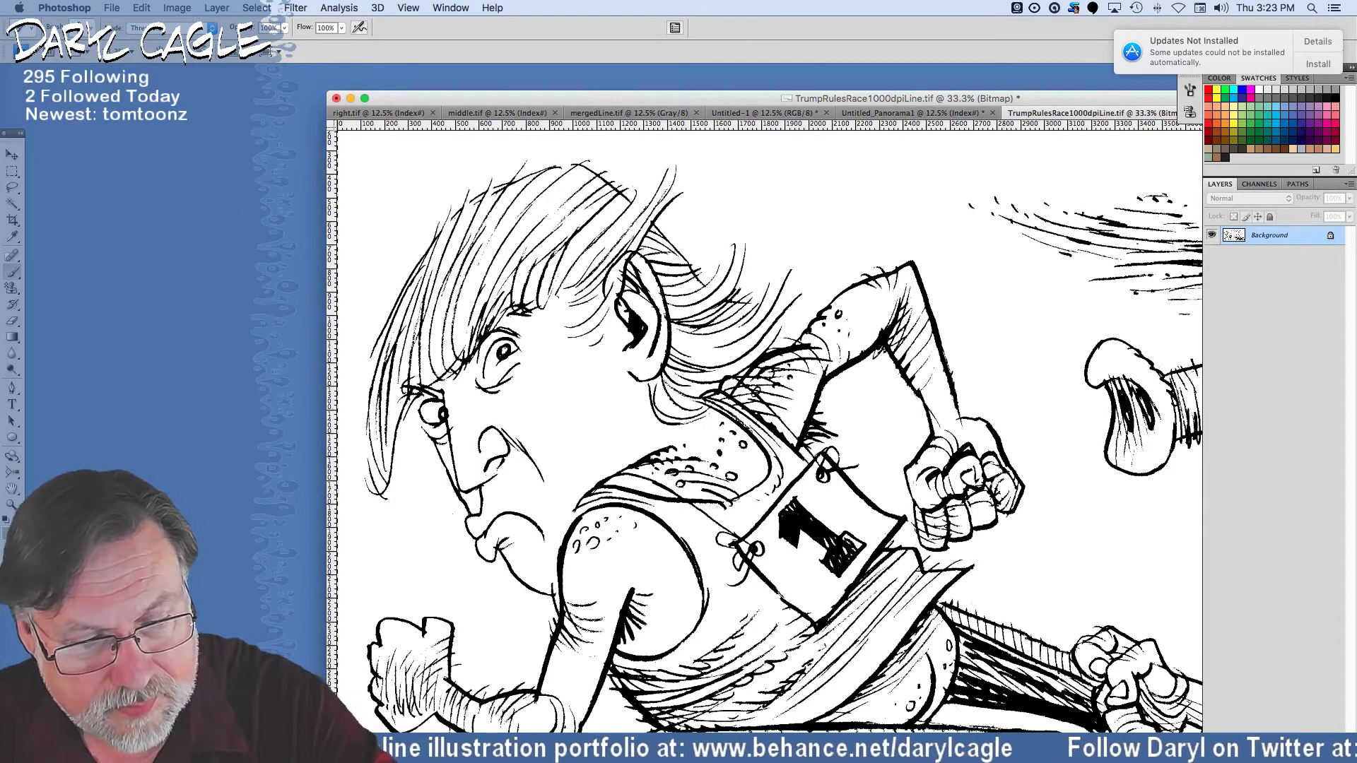
left_click(8, 534)
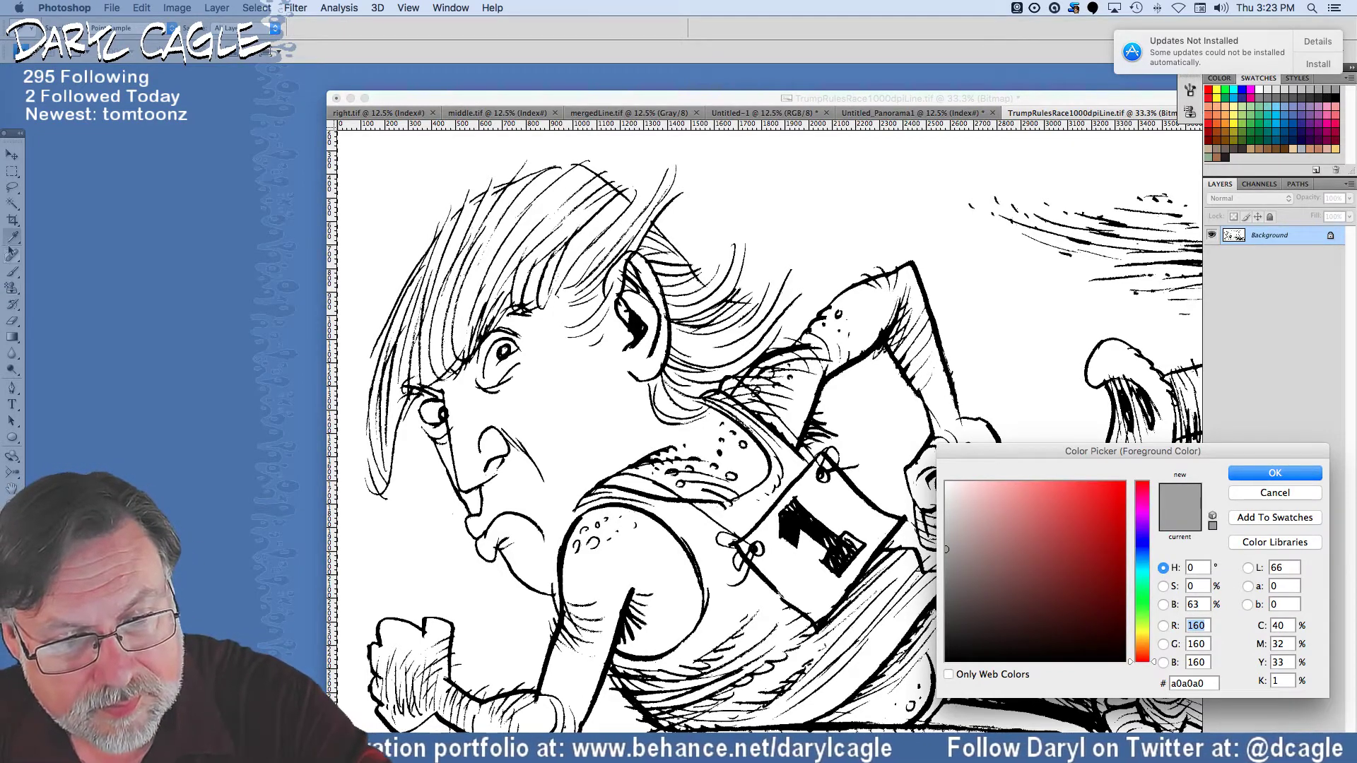
left_click(624, 621)
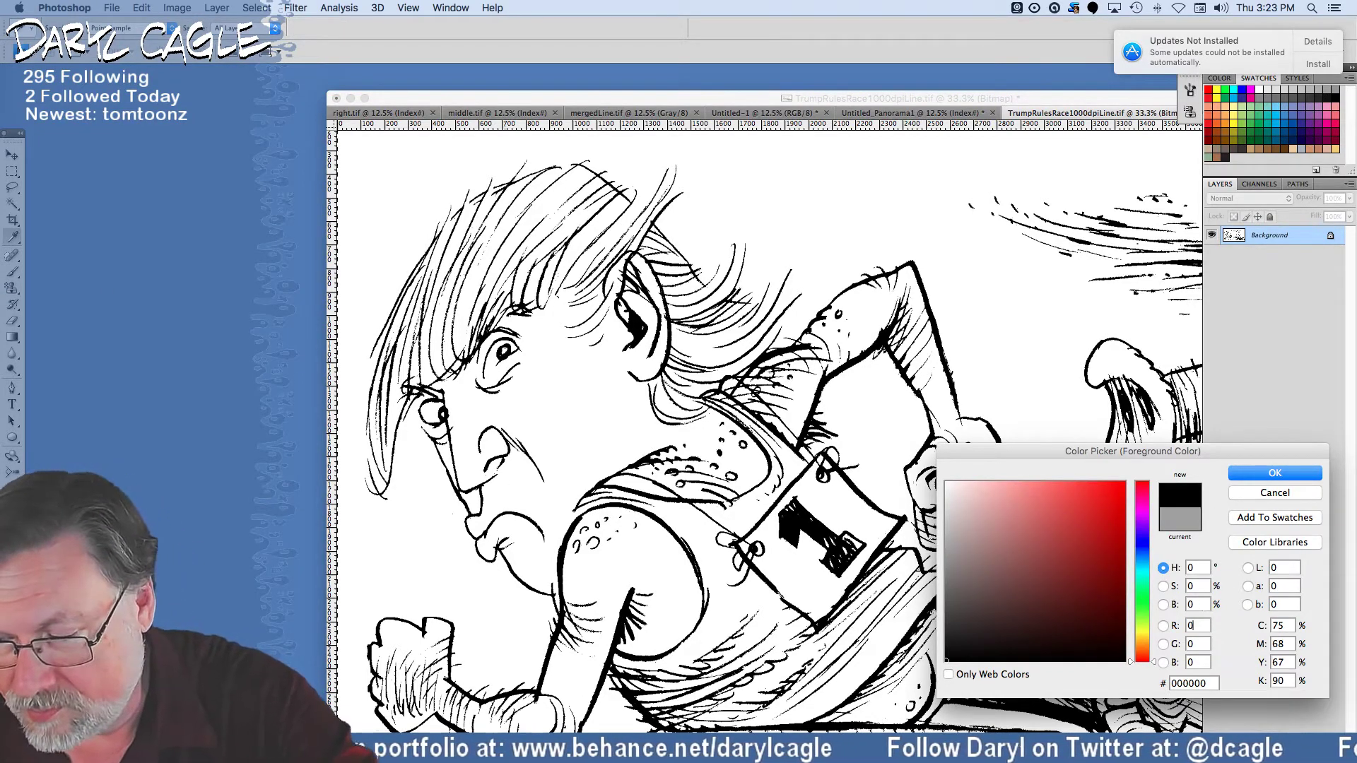
key("Return")
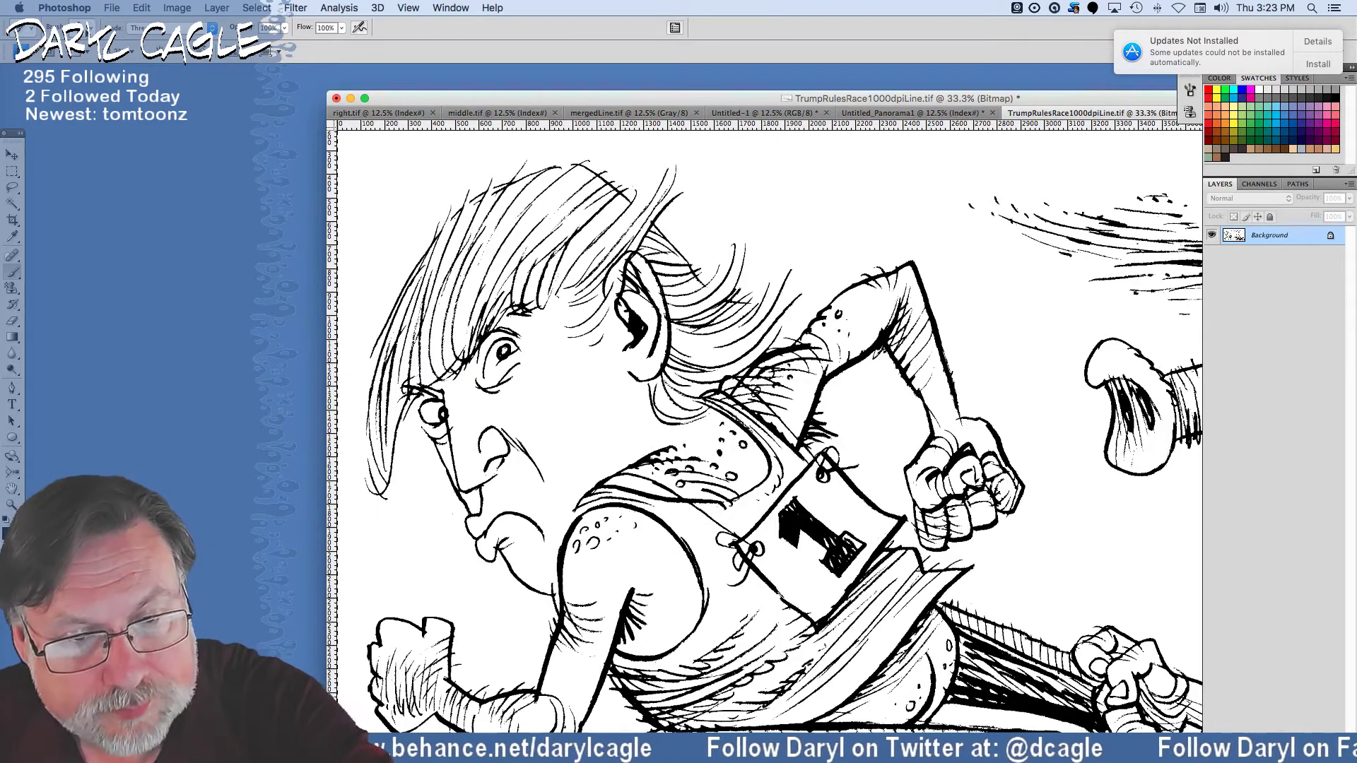
Save the file and paint a small black touch-up beside the runner's fist.
left_click(86, 29)
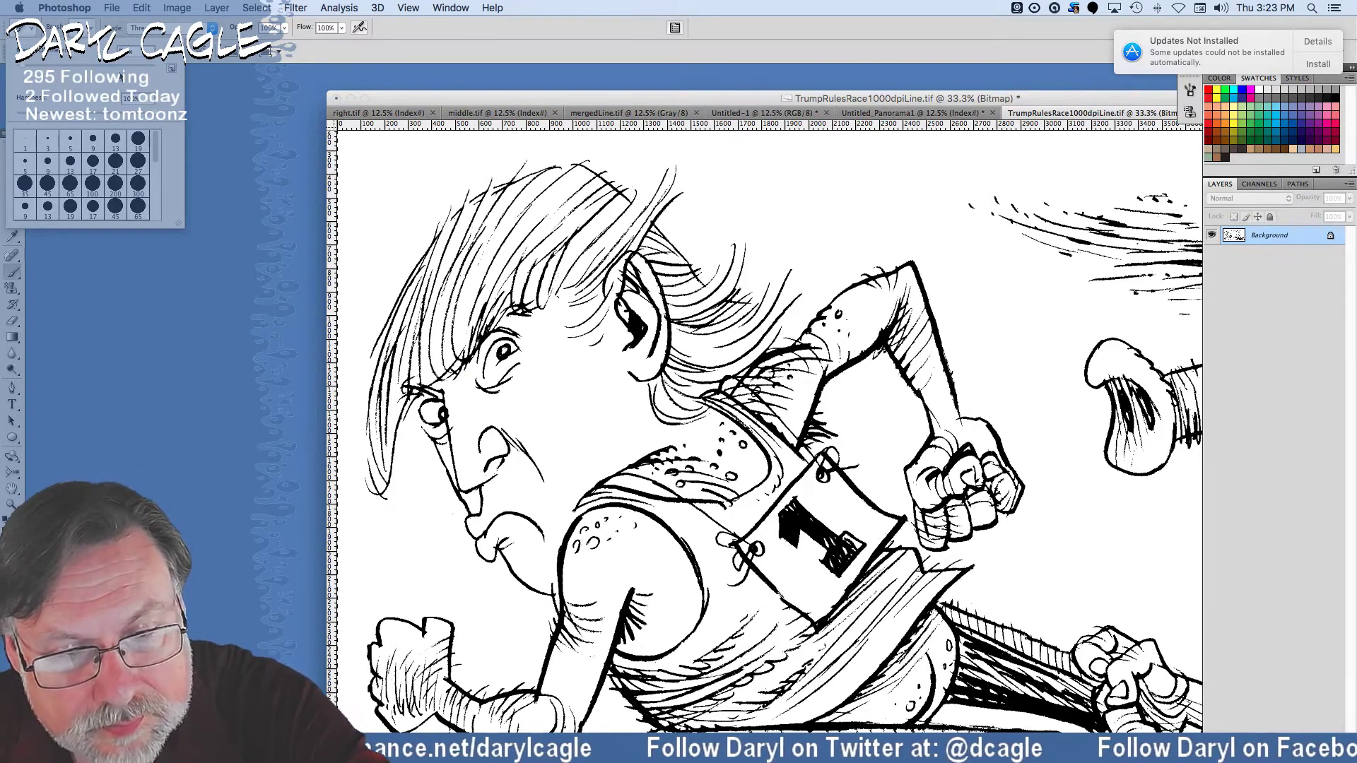
left_click(537, 296)
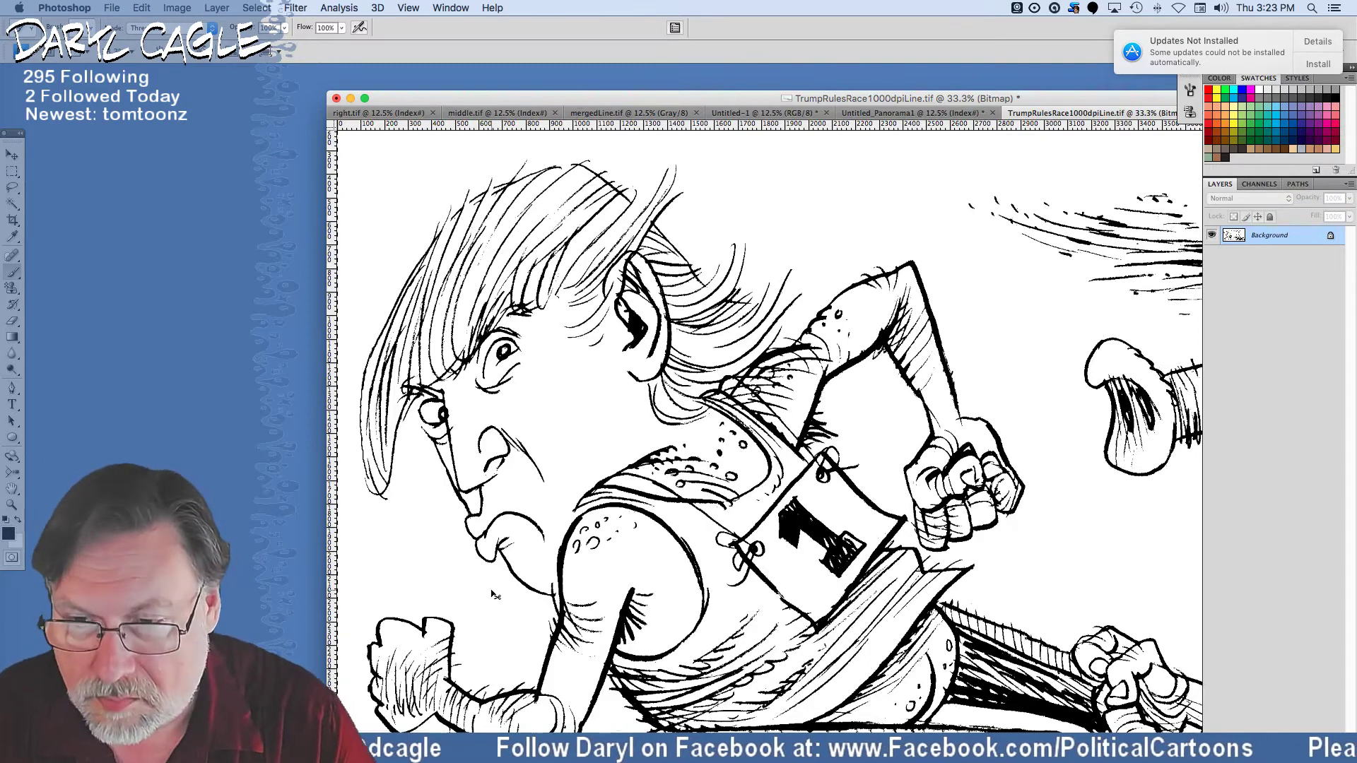
key("super+s")
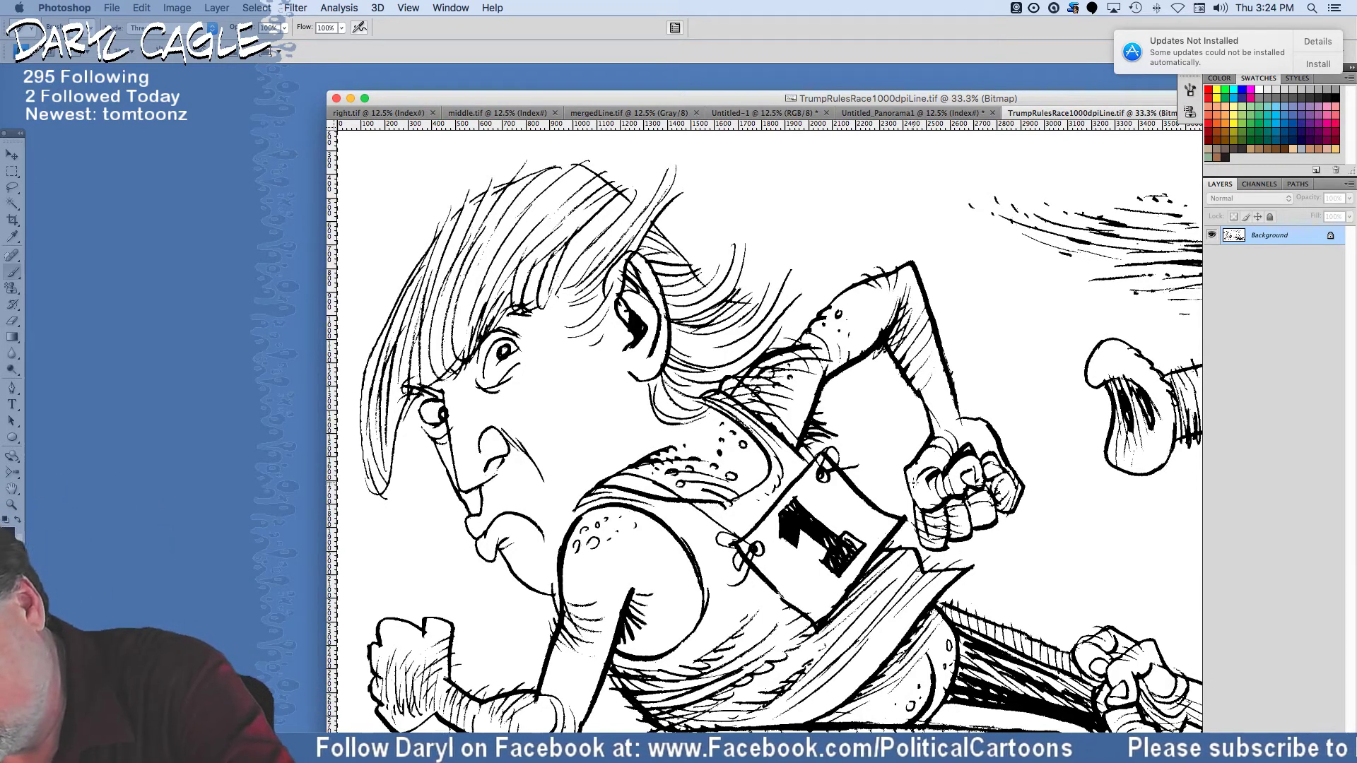
left_click_drag(913, 483, 920, 486)
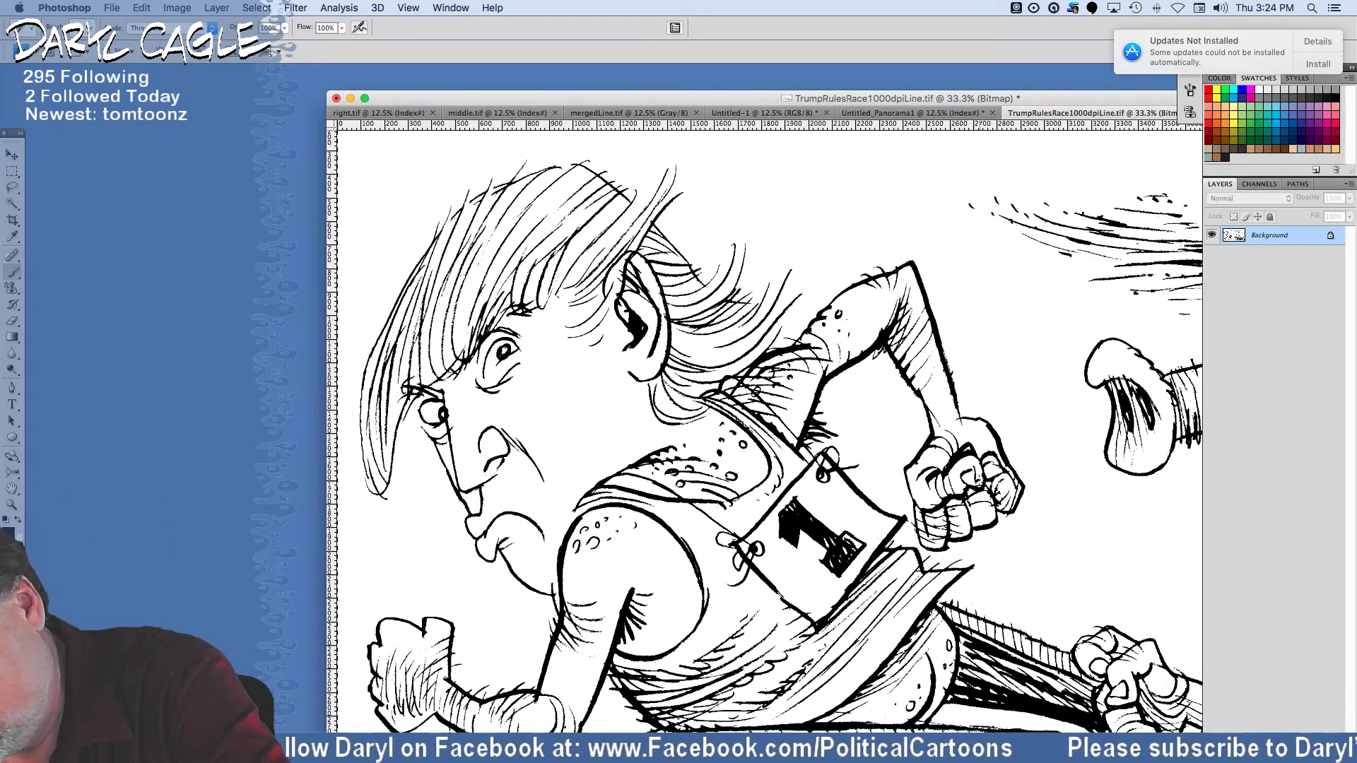
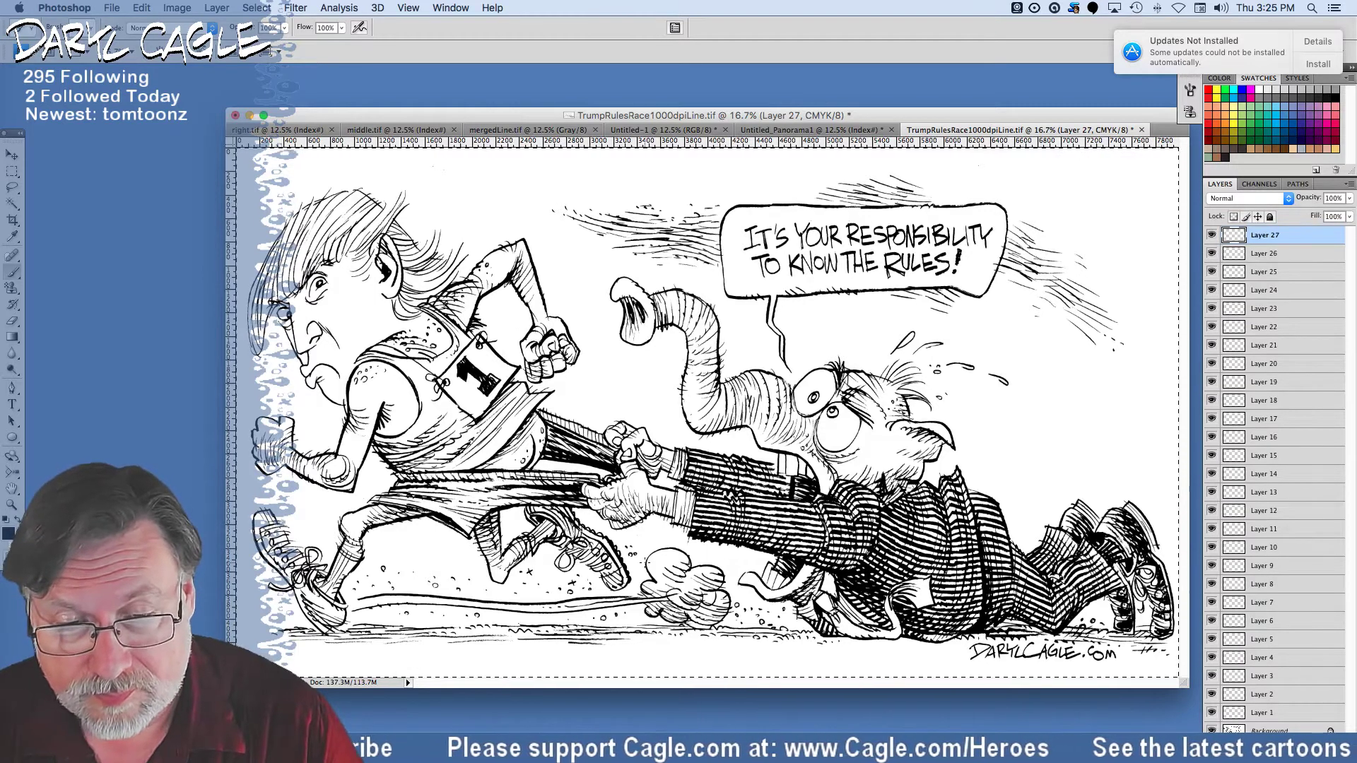
Convert the Background into Layer 0 and bring it above all other layers with Cmd+Shift+].
left_click_drag(354, 119, 337, 164)
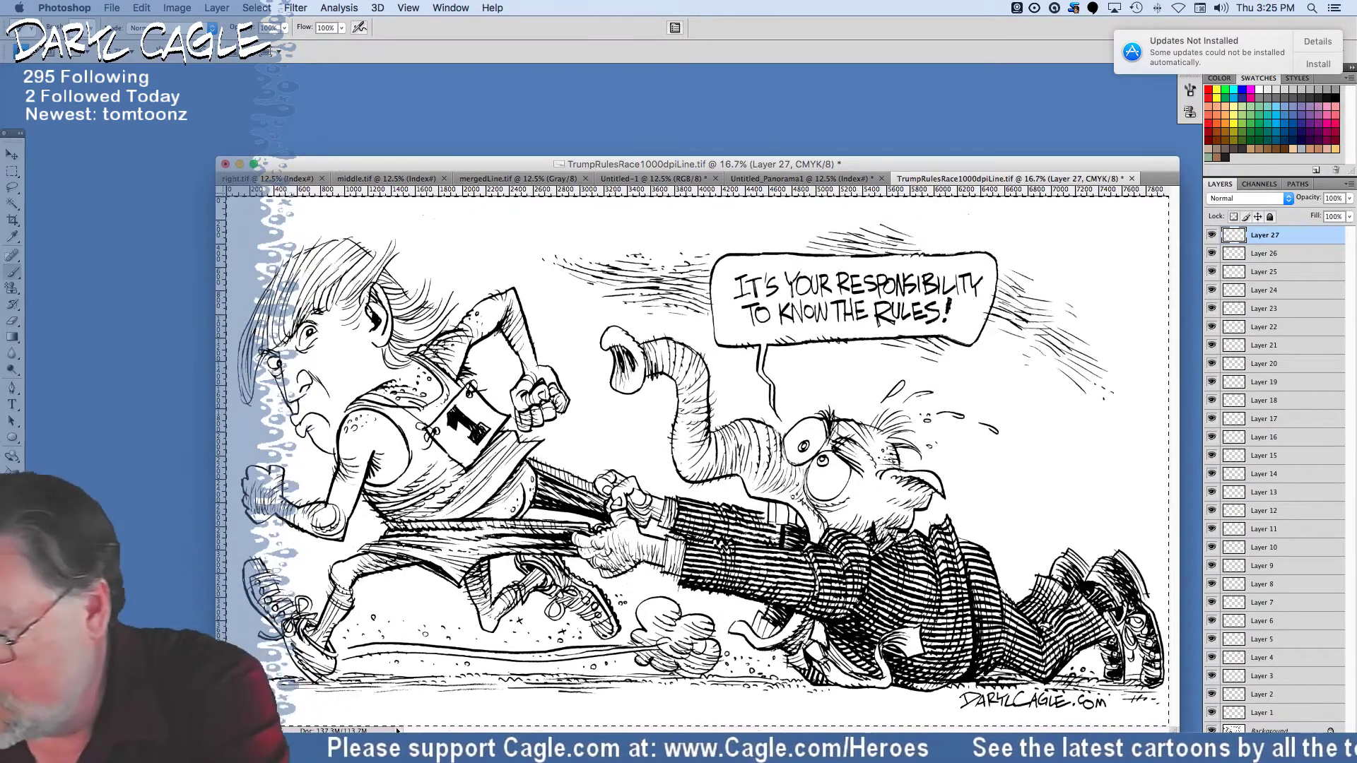
key("super+shift+e")
double_click(1269, 731)
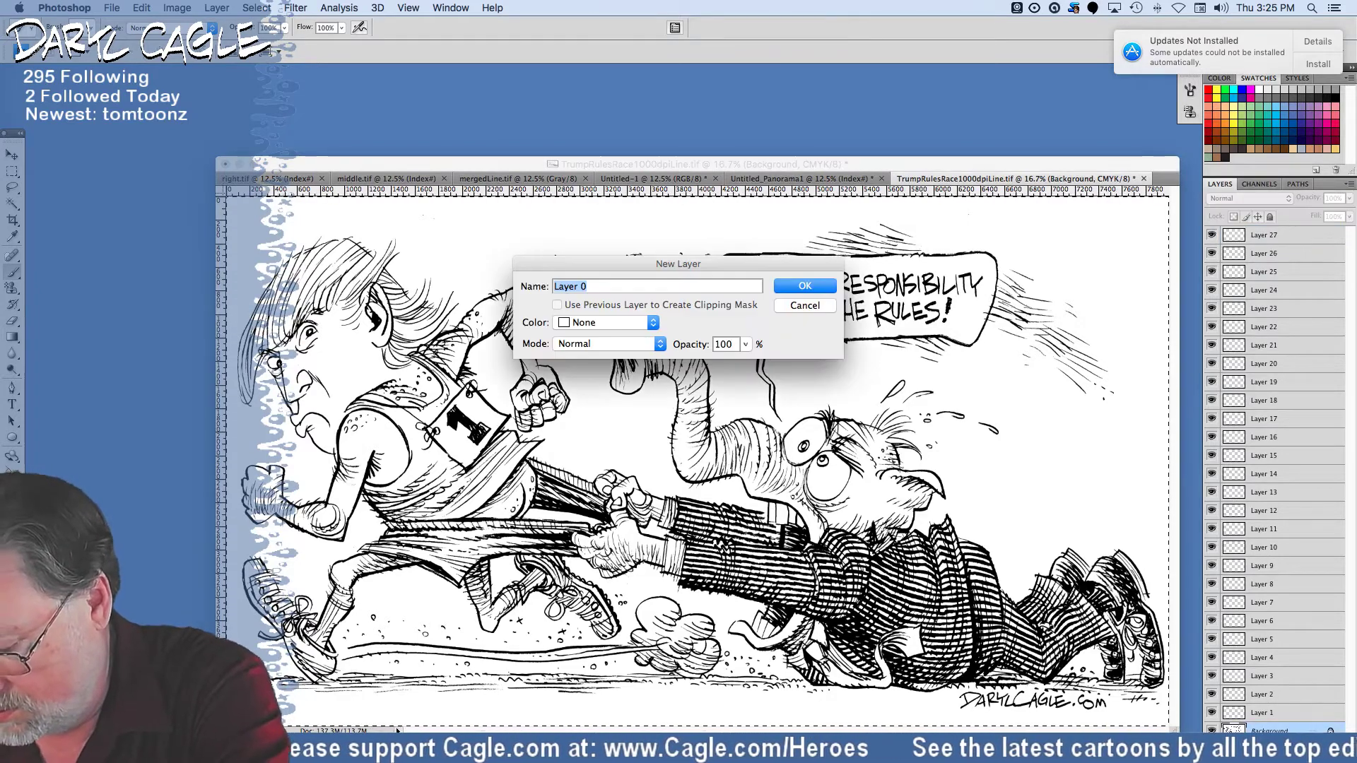
key("Return")
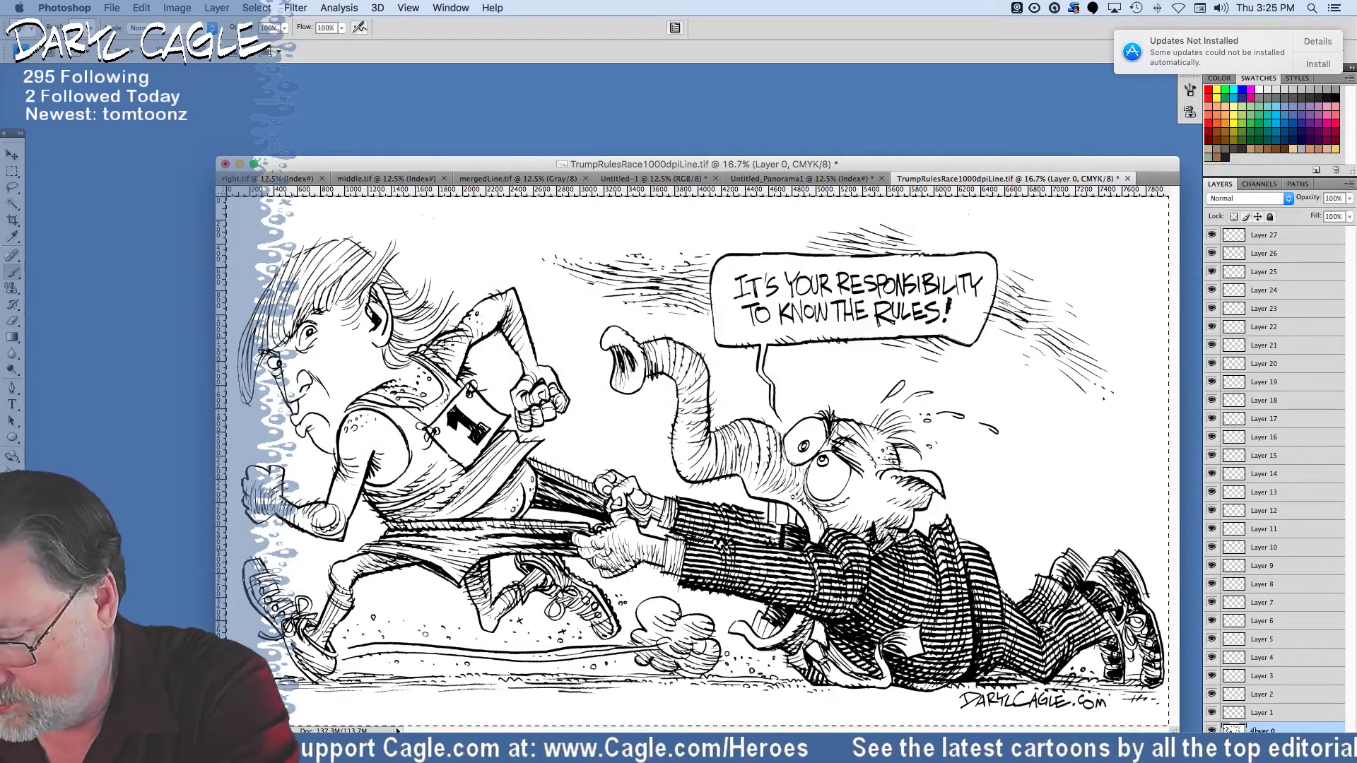
key("super+shift+bracketright")
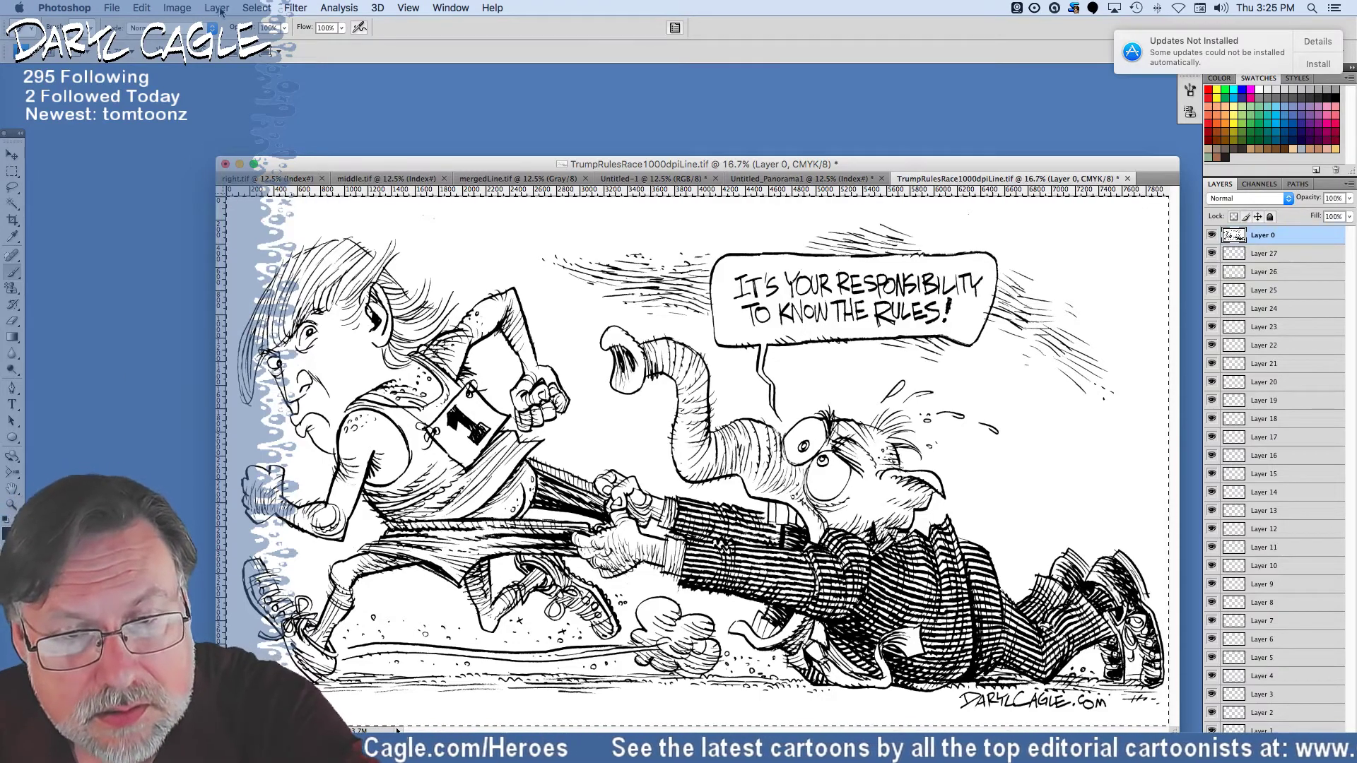
Select the black line art on Layer 0 with Color Range.
left_click(256, 8)
left_click(267, 136)
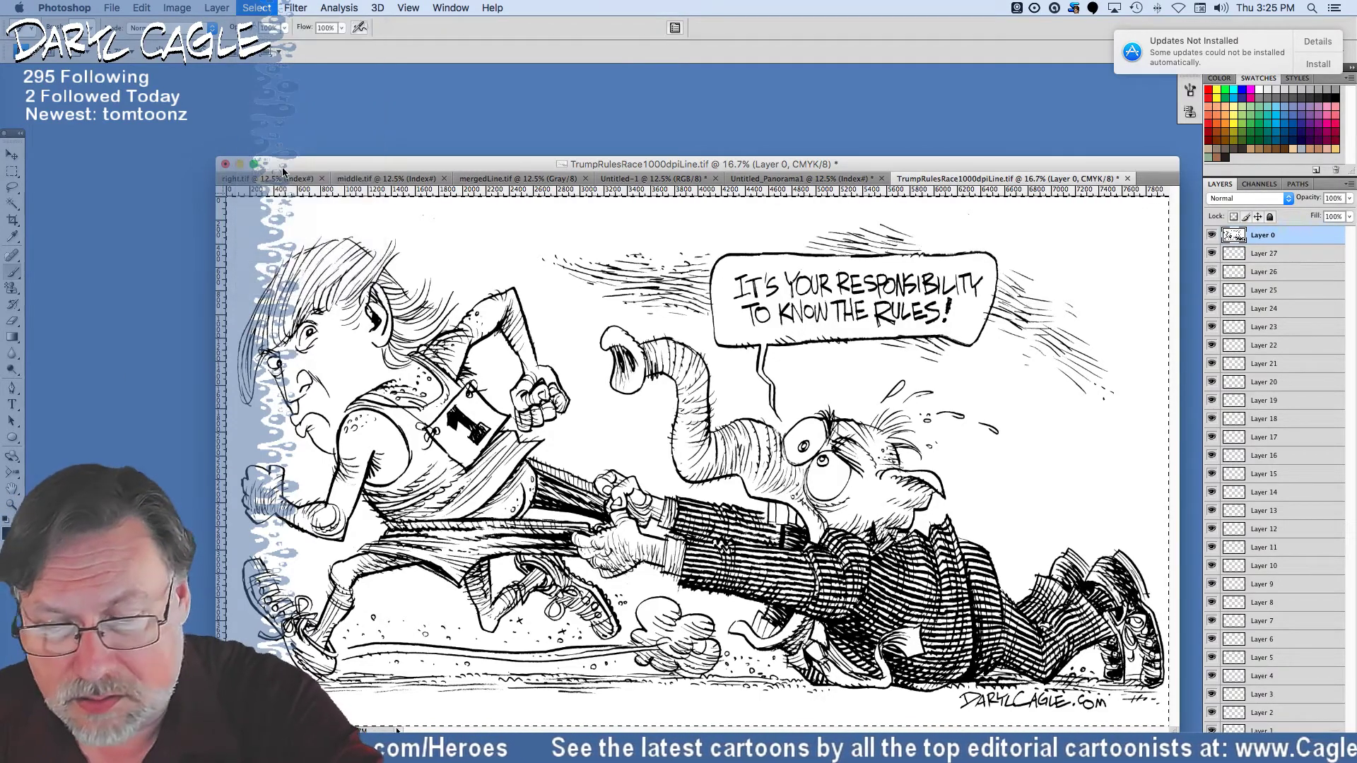
key("Escape")
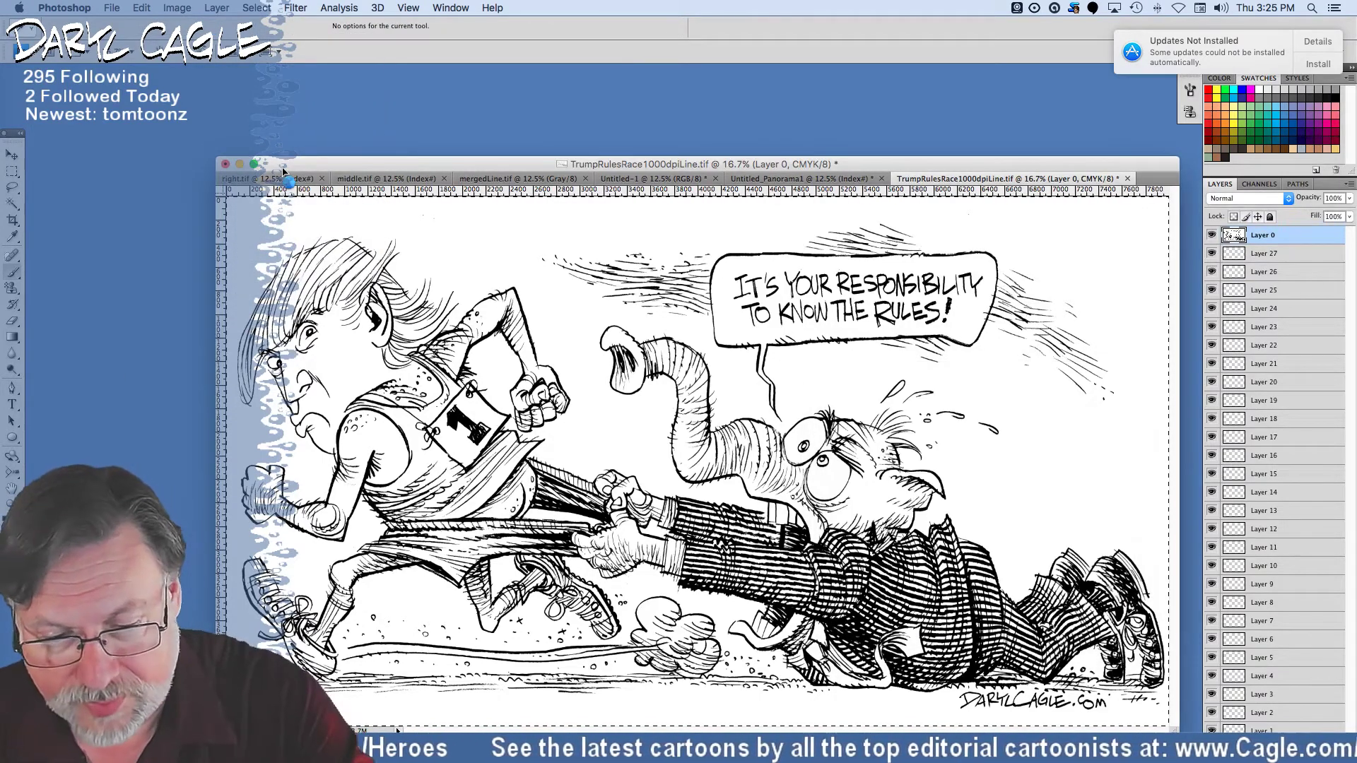
Set the foreground colour to pure black, C0 M0 Y0 K100.
key("b")
left_click(8, 530)
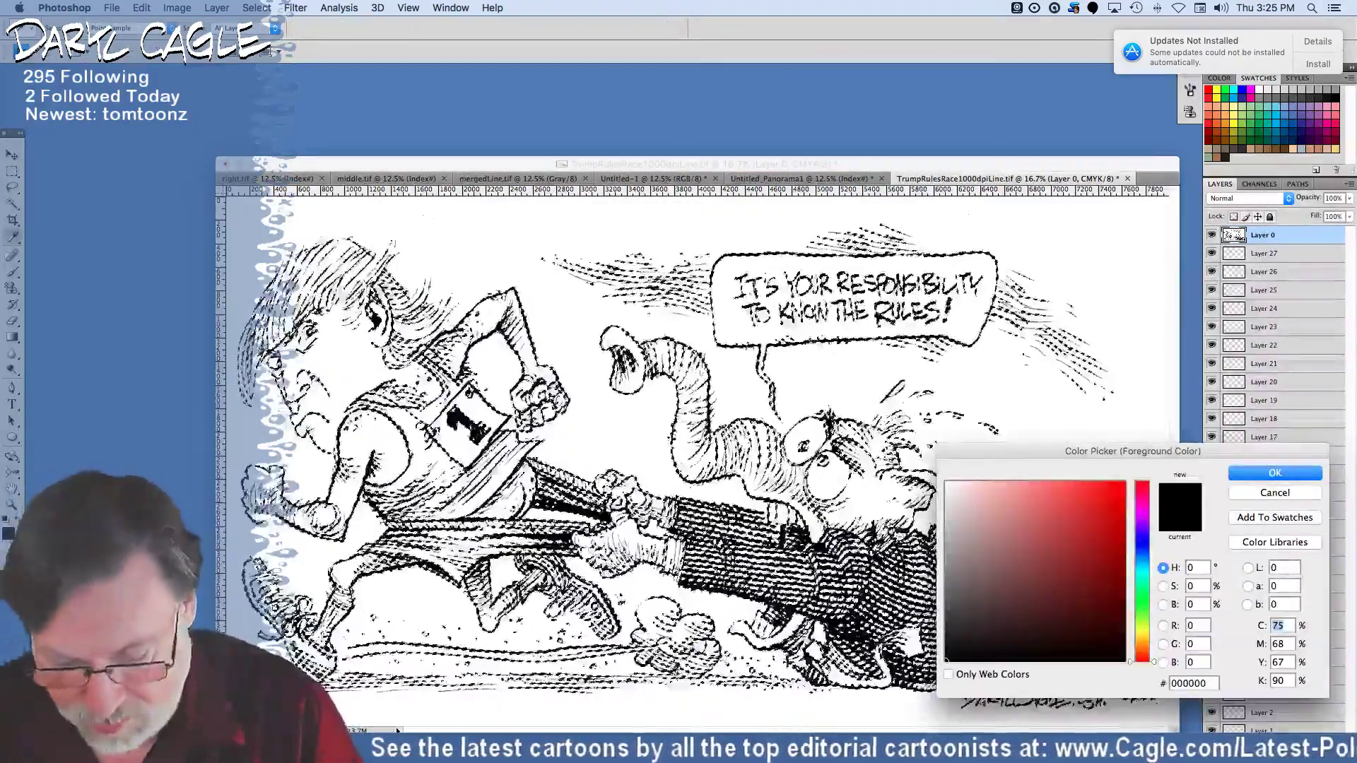
type("0")
key("Tab")
type("0")
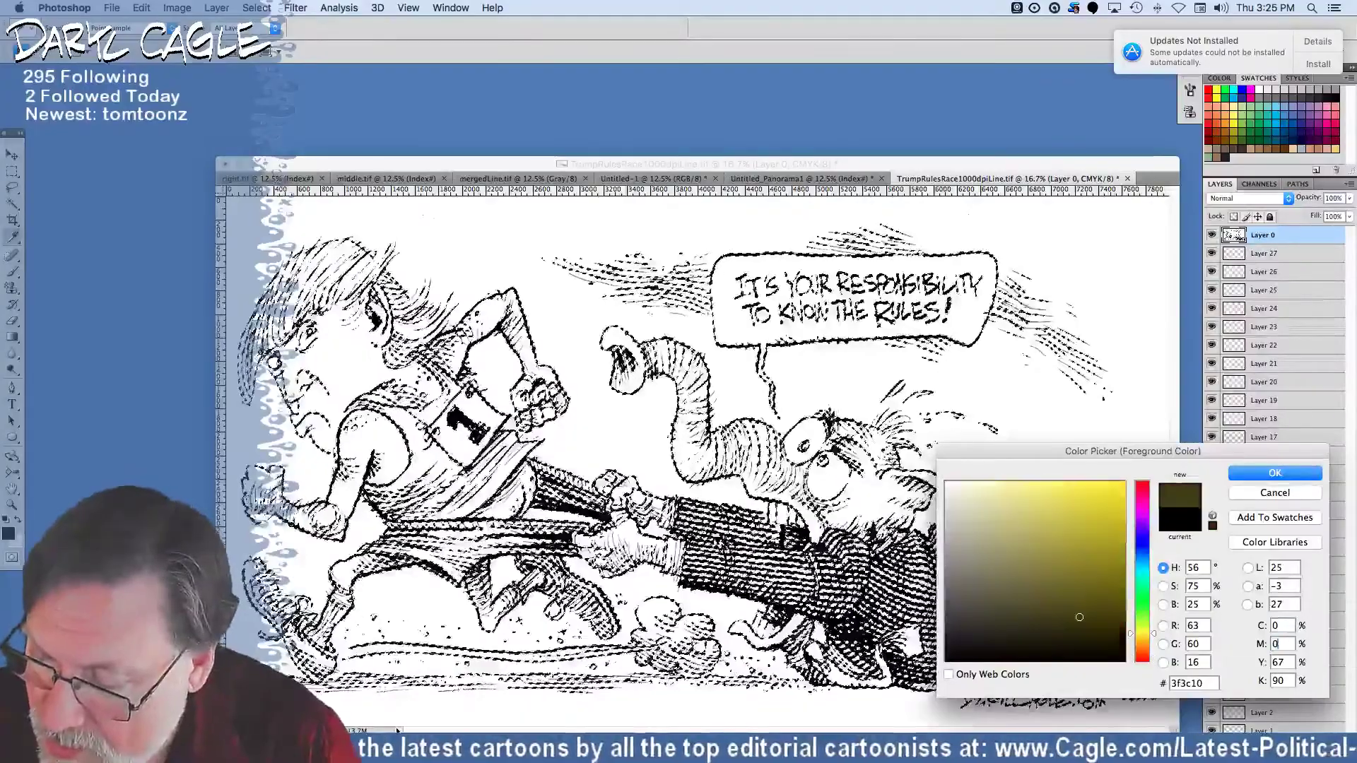
key("Tab")
type("0100")
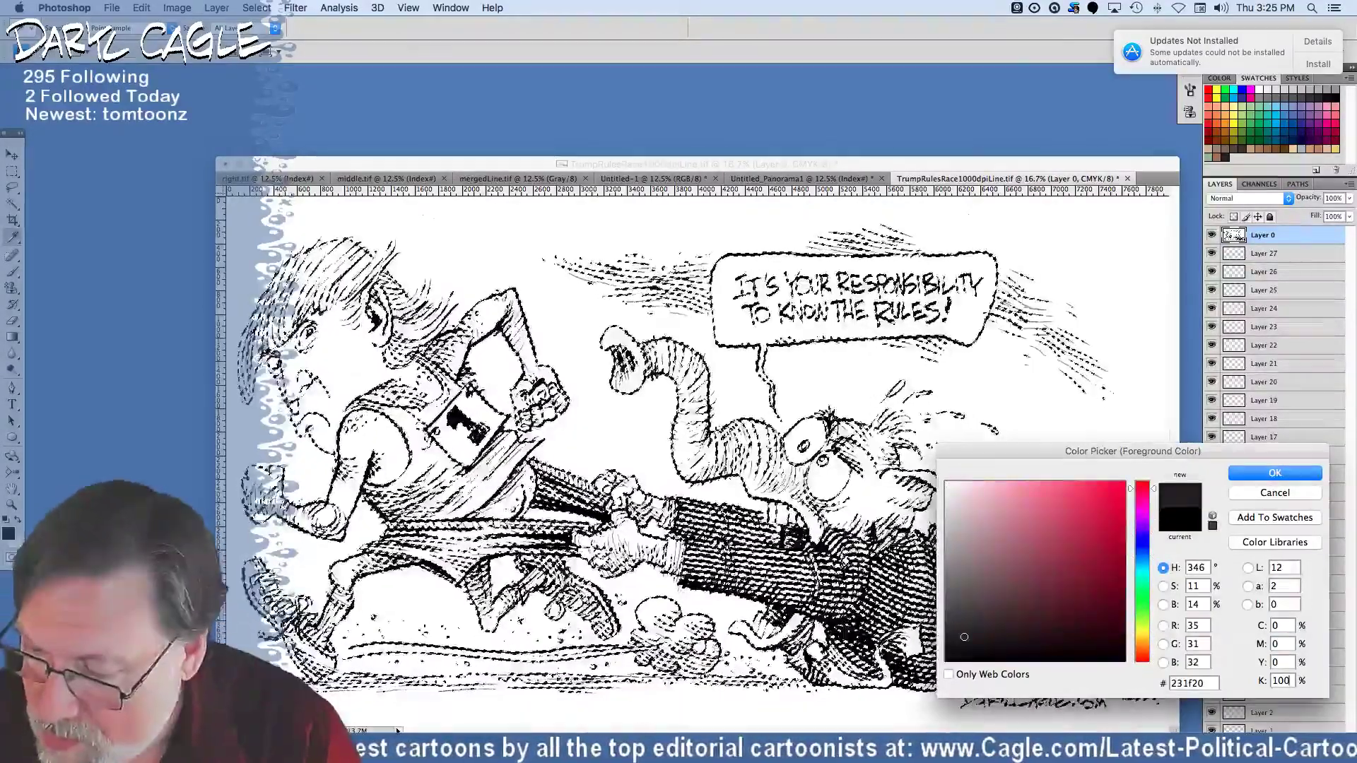
key("Return")
key("b")
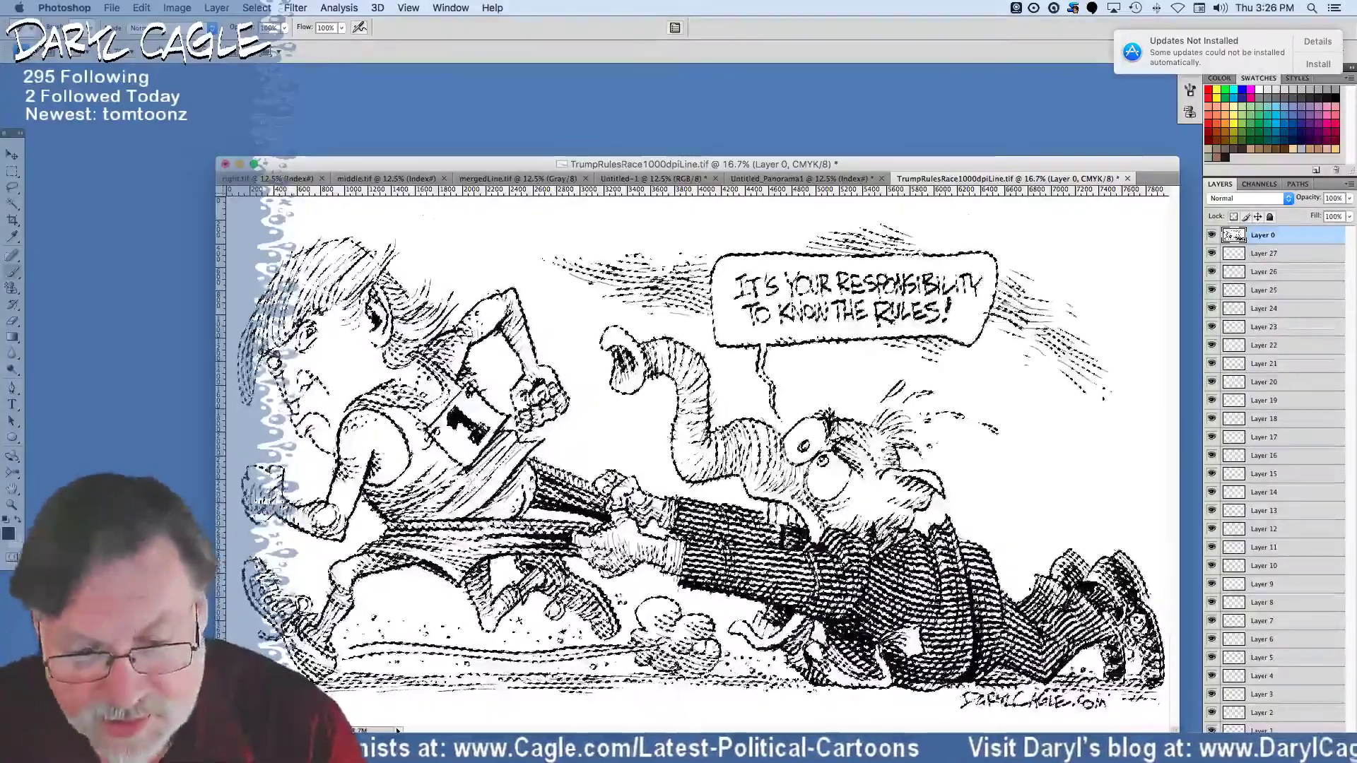
Delete the selected line art and refill the selection with the 100% K black.
key("Delete")
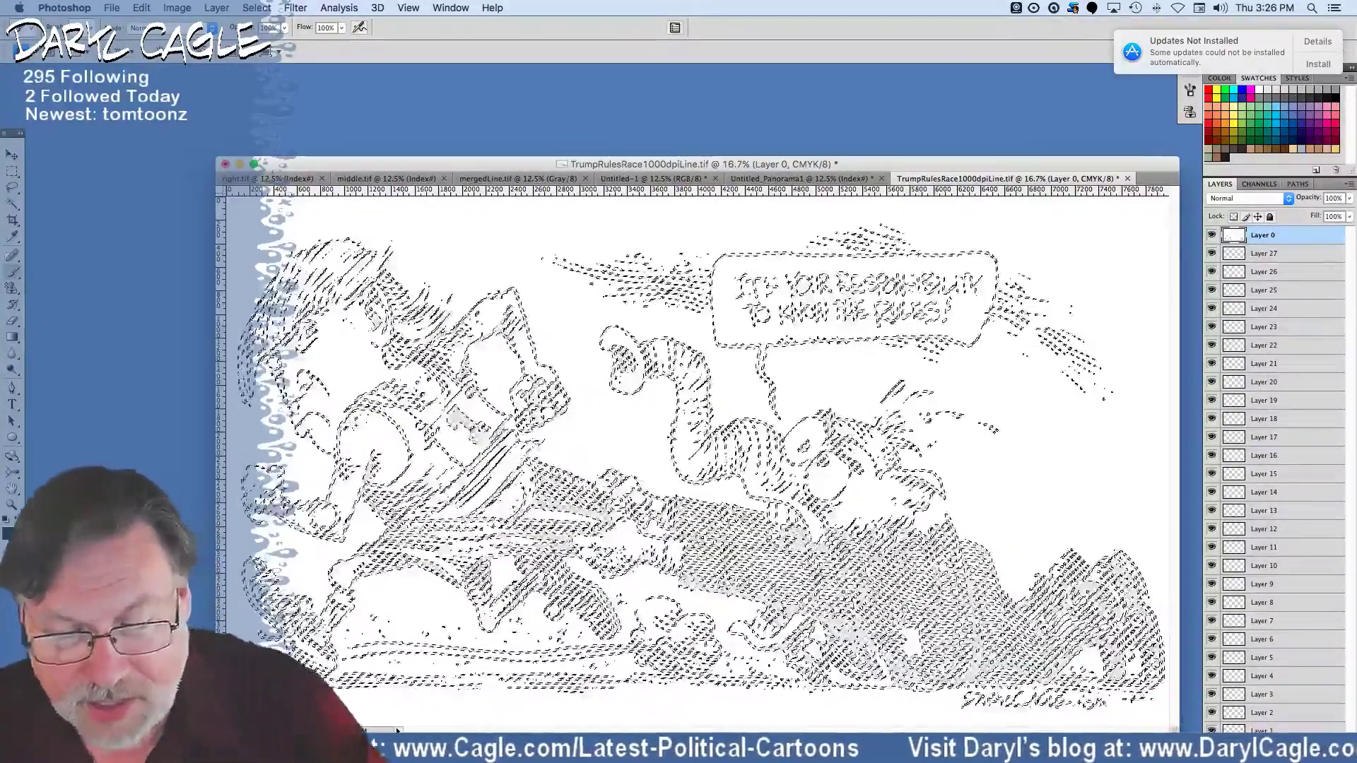
left_click(142, 8)
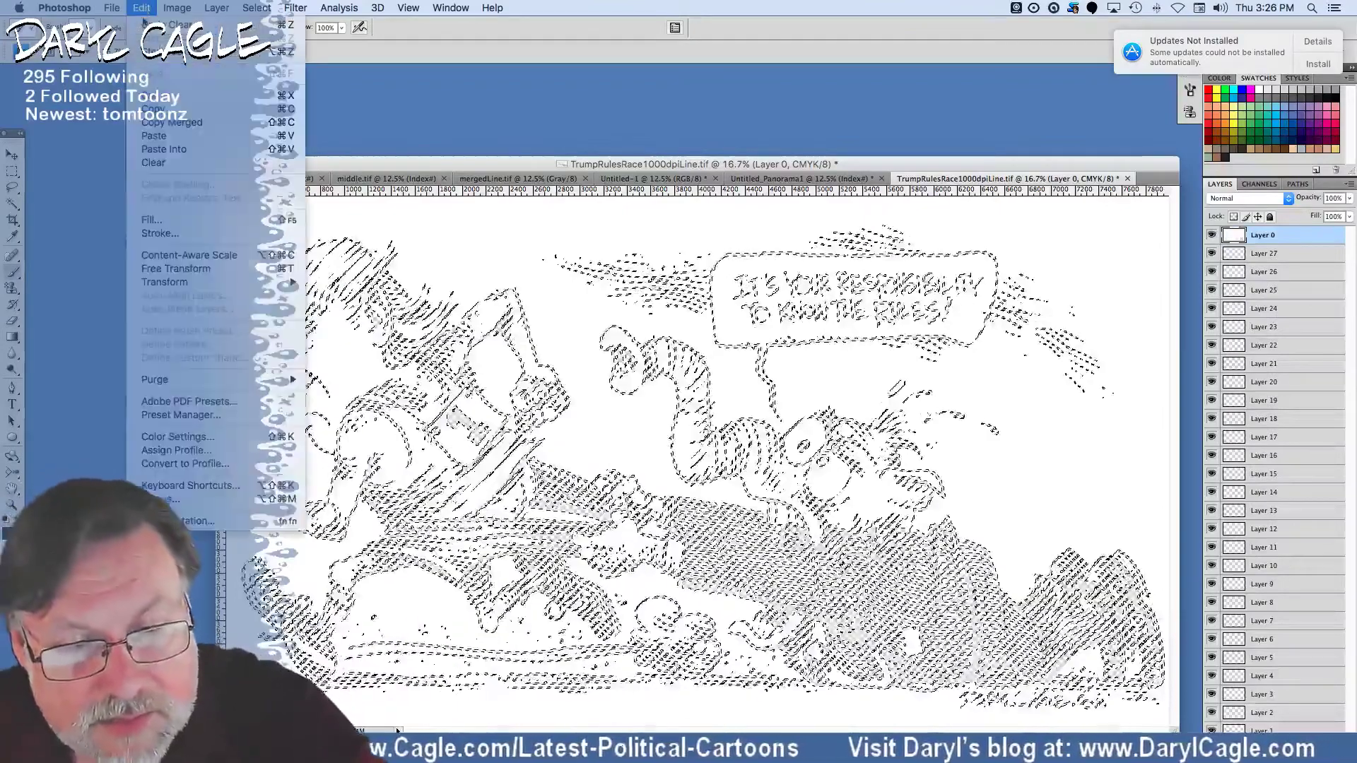
left_click(156, 223)
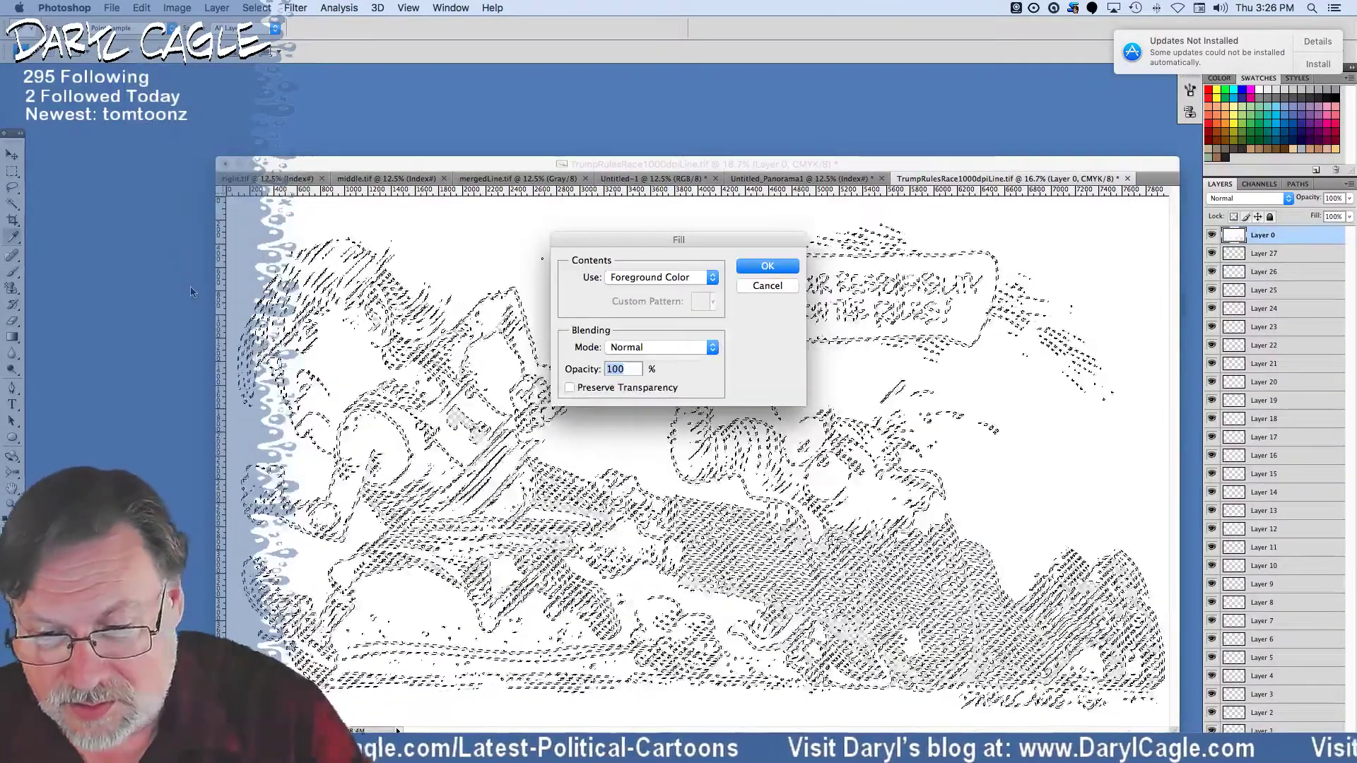
key("Return")
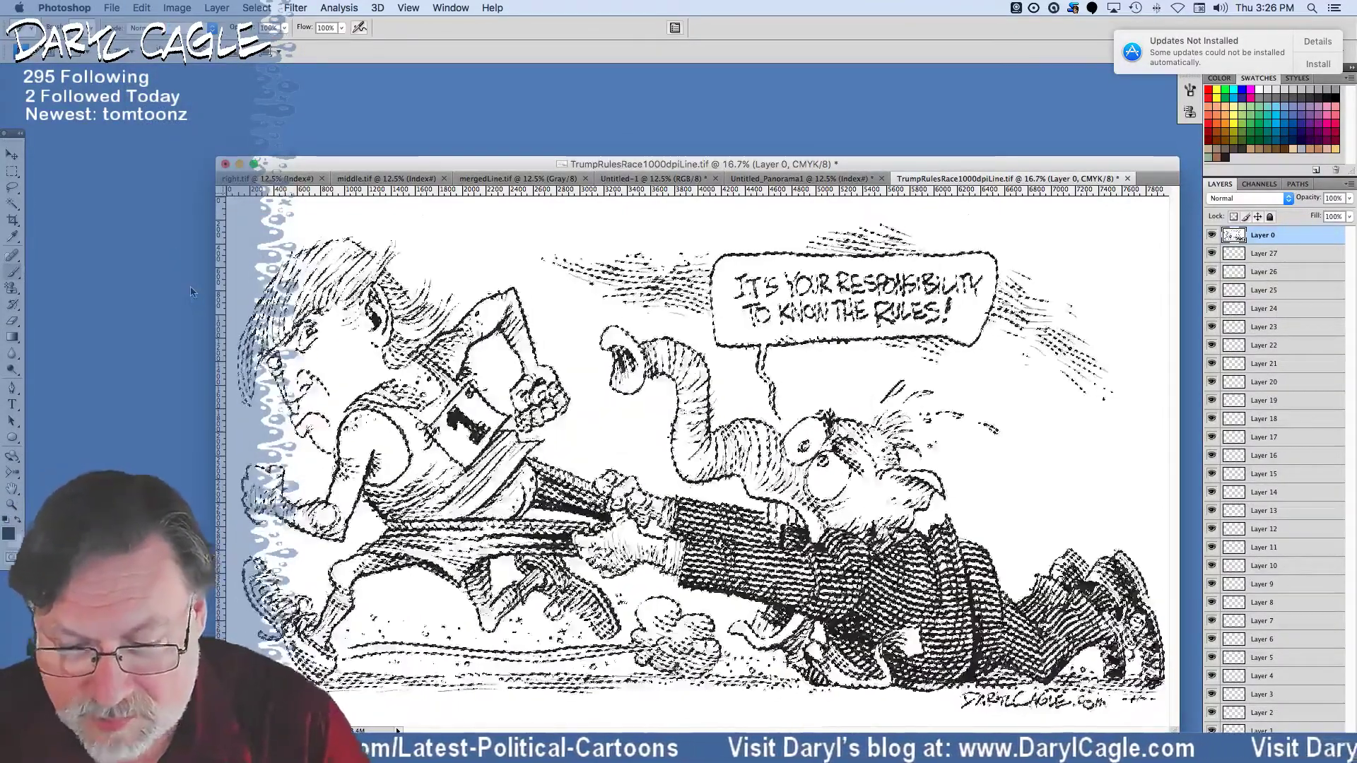
key("i")
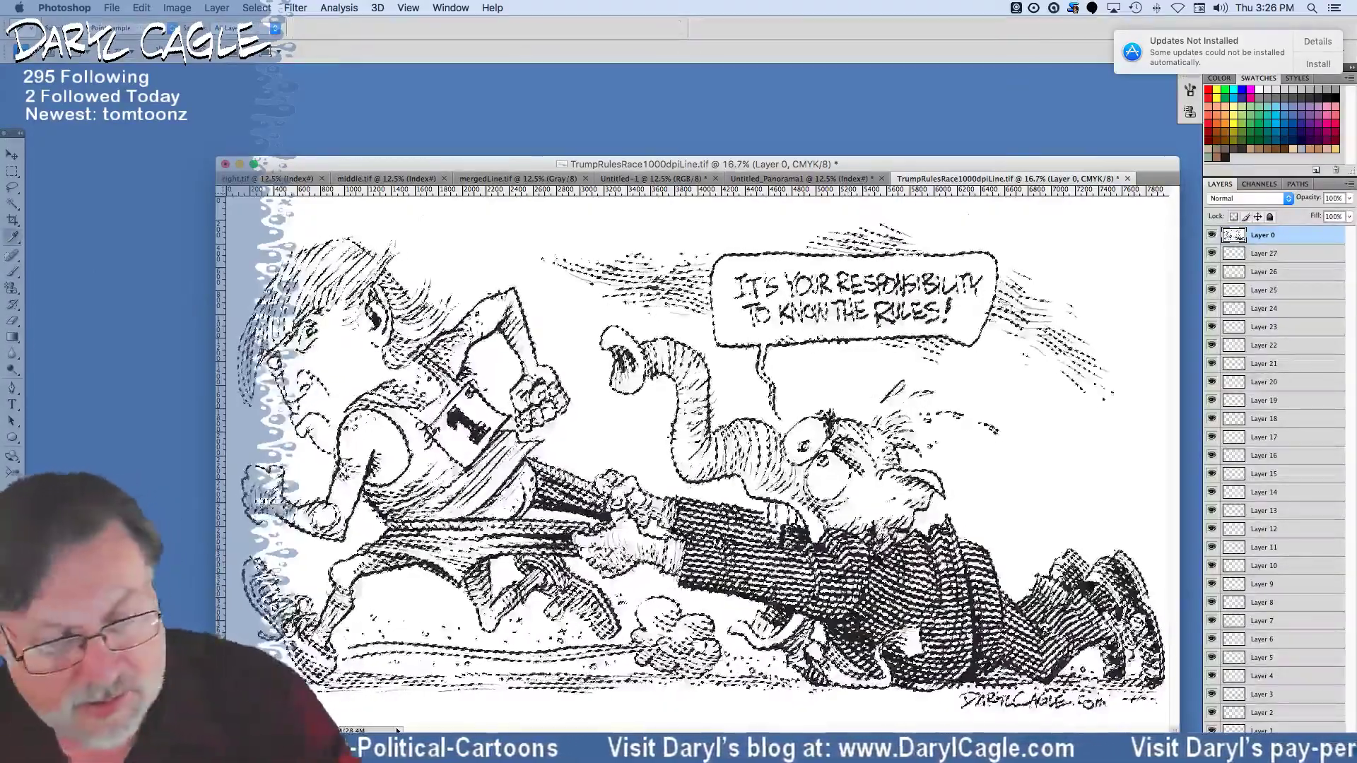
Invert the selection and delete the white background from Layer 0.
left_click(9, 531)
key("Return")
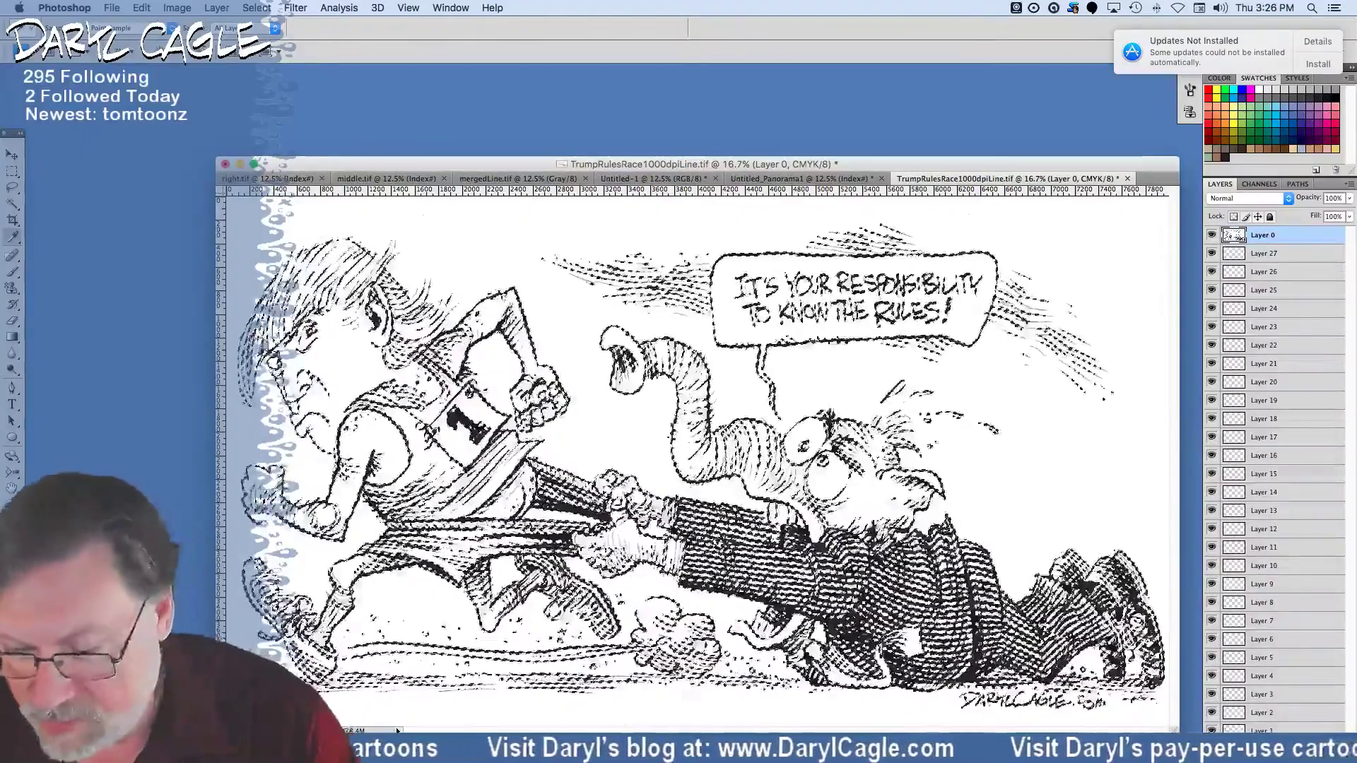
left_click(256, 7)
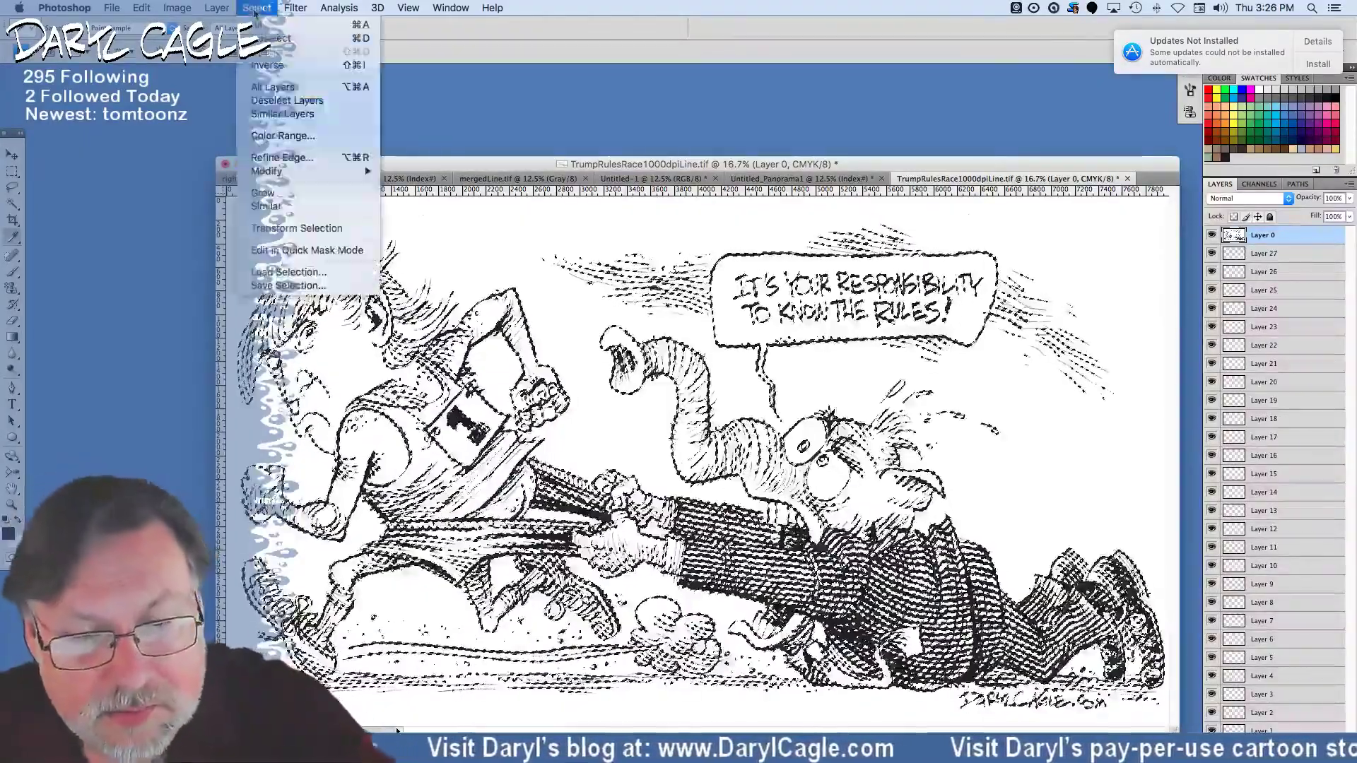
left_click(269, 64)
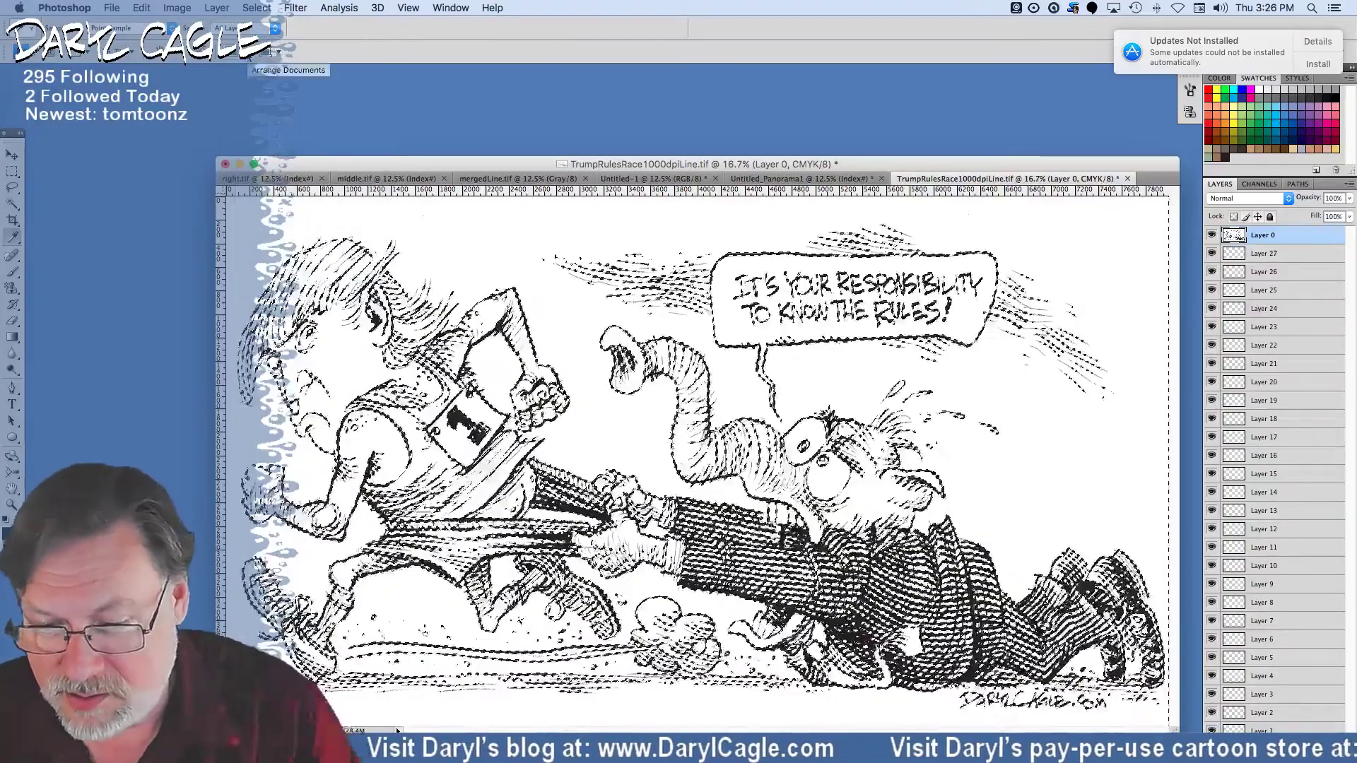
key("Delete")
Fill Layer 1 with solid white.
left_click(1262, 730)
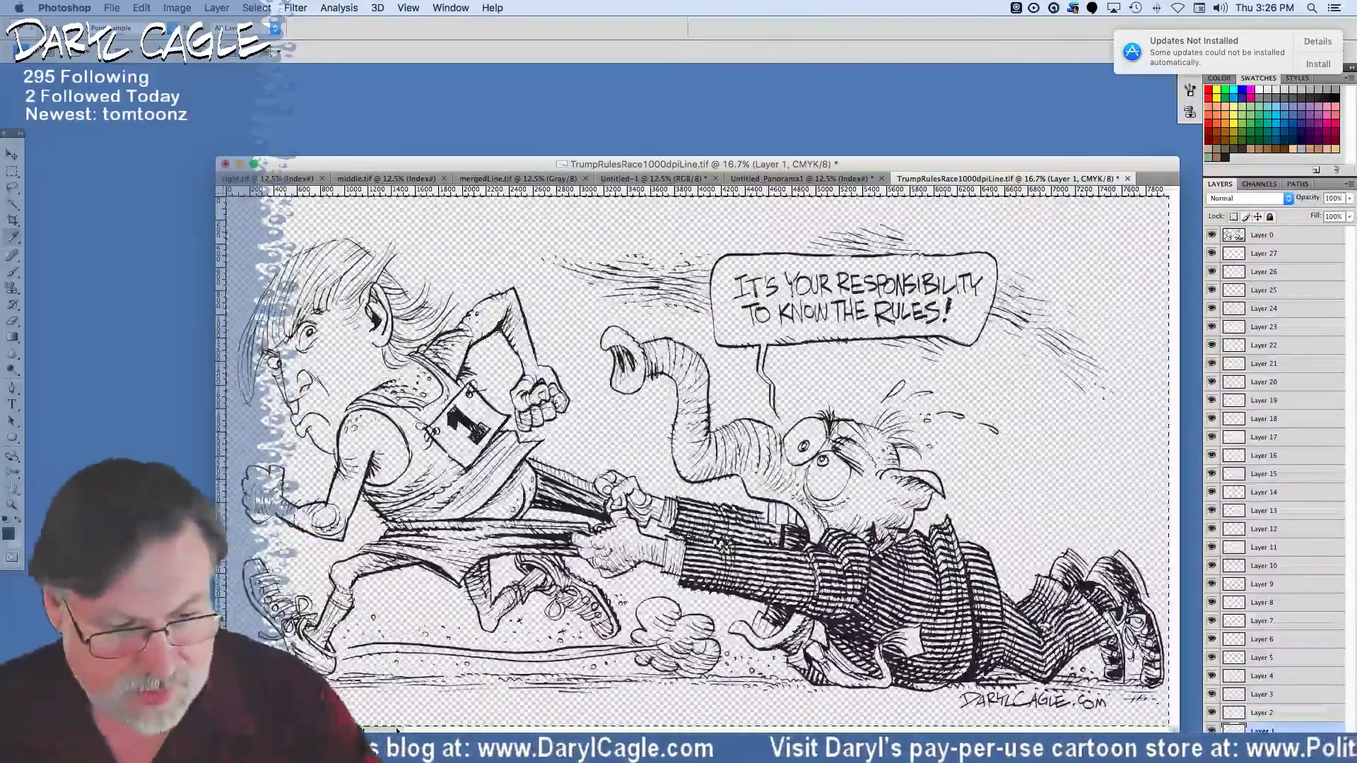
left_click(9, 538)
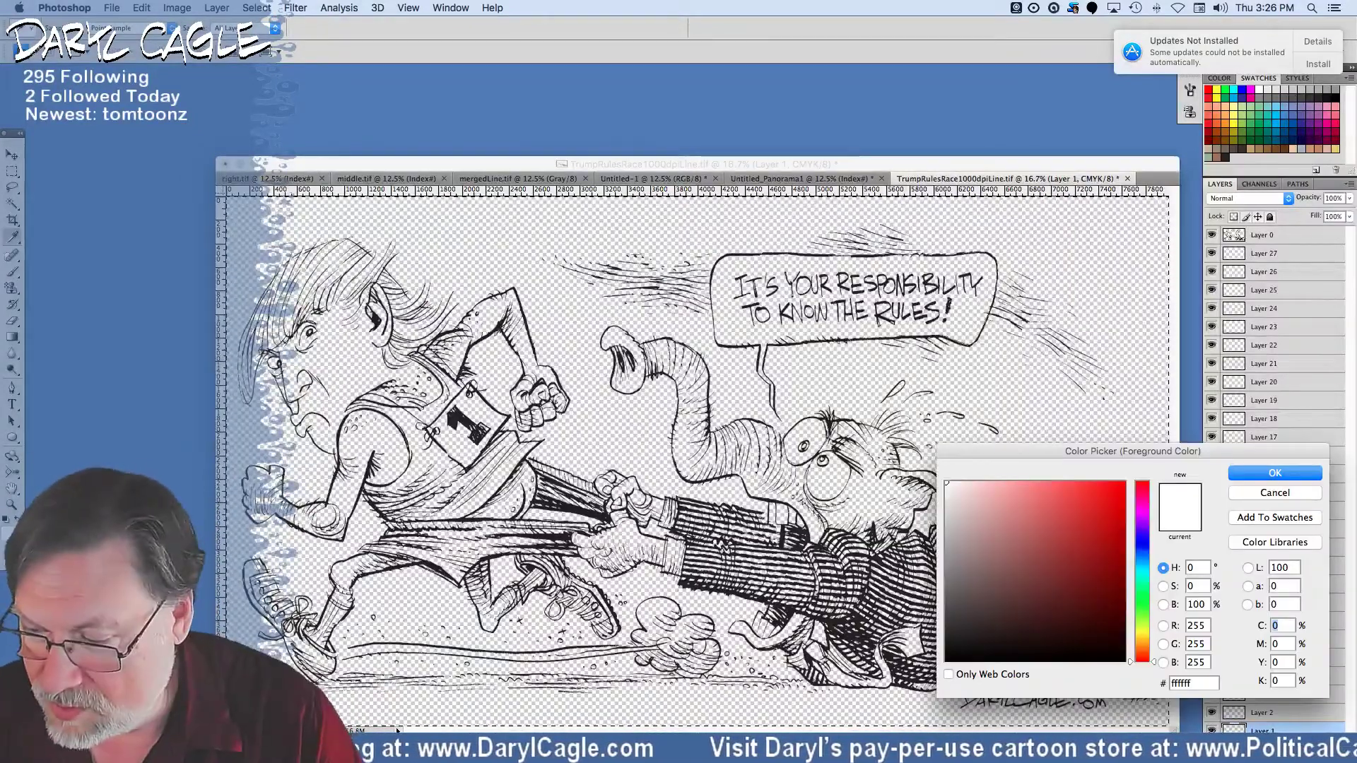
key("Return")
left_click(113, 8)
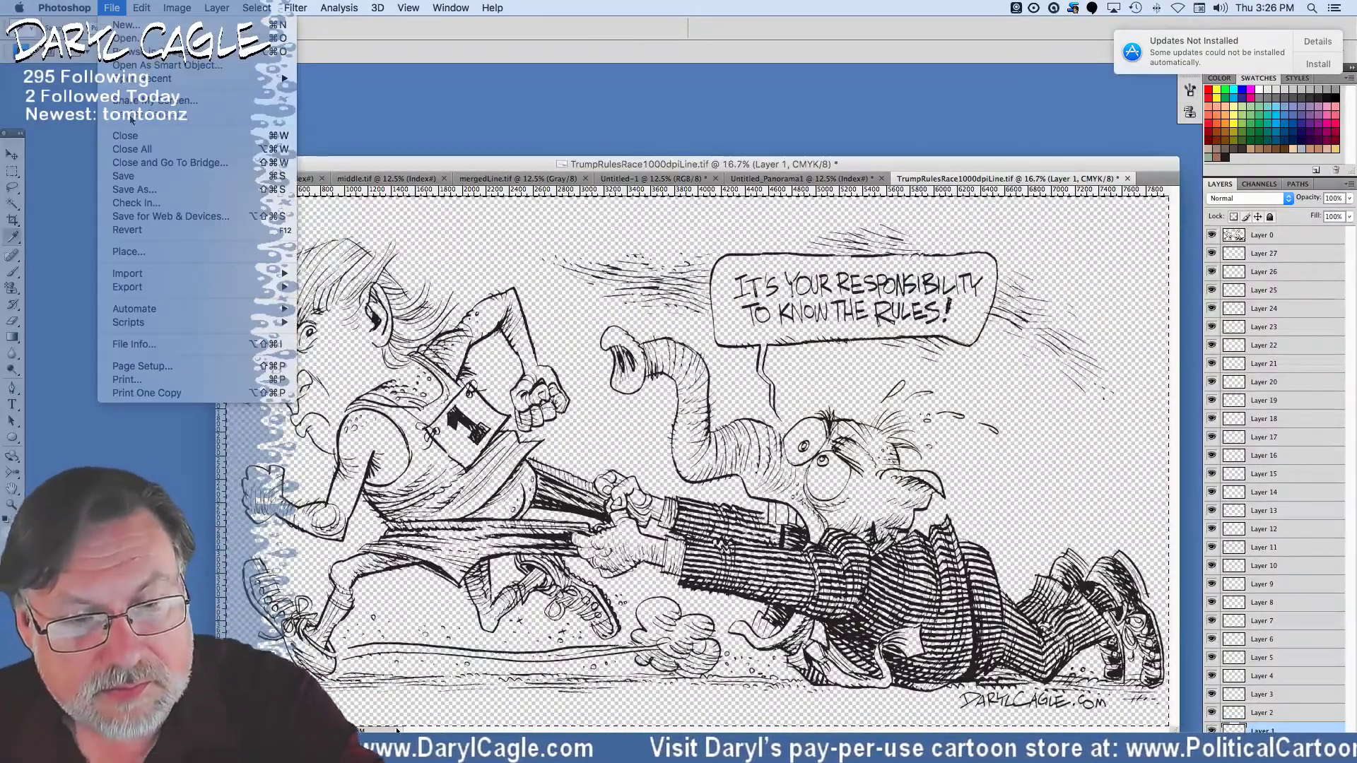
mouse_move(142, 8)
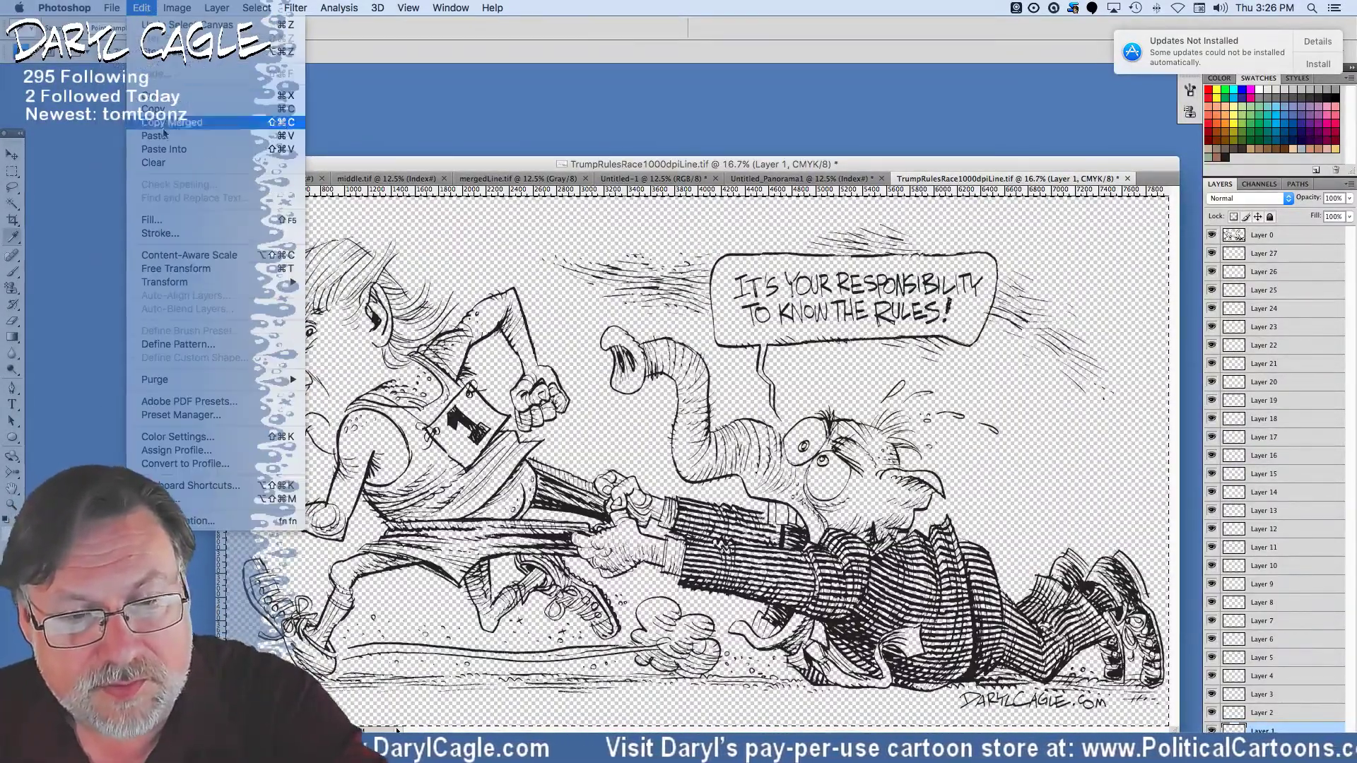
left_click(142, 219)
key("Return")
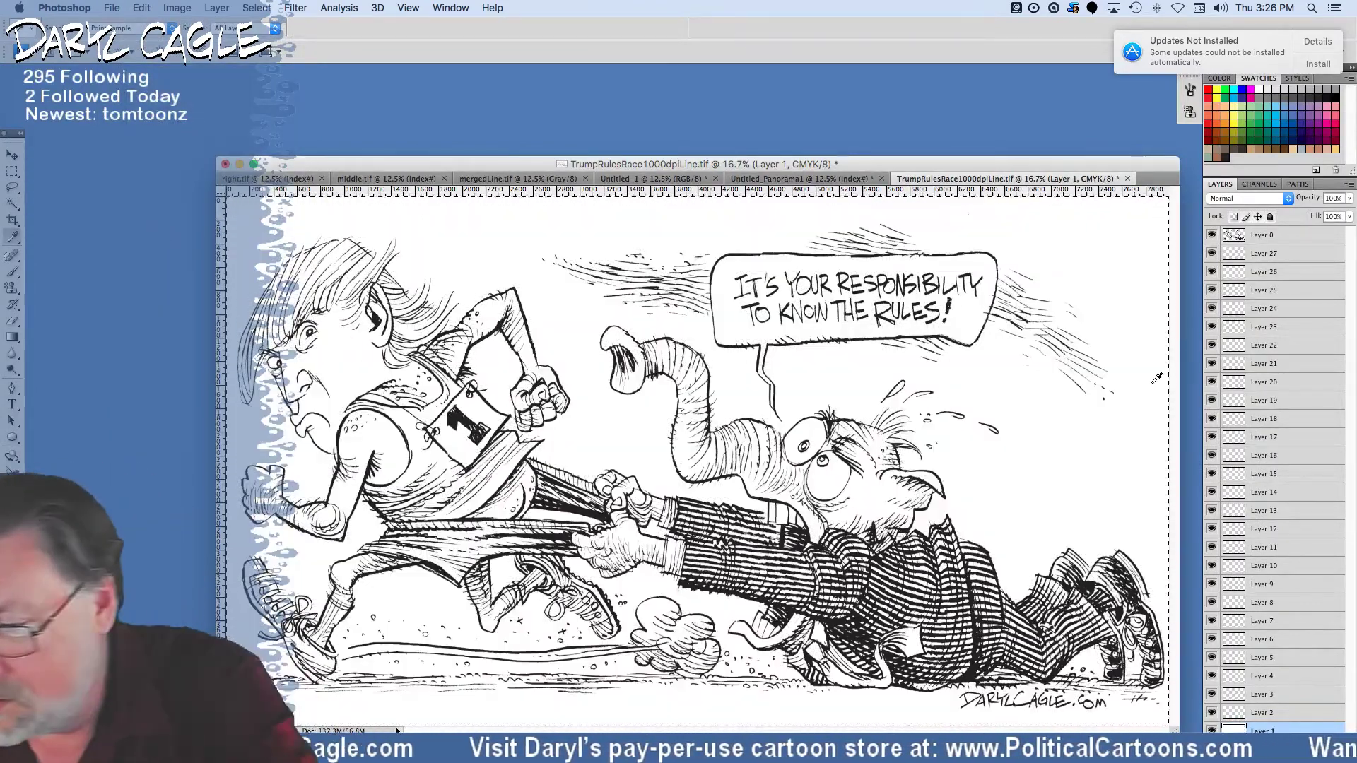
Set Layer 0's blend mode to Multiply, then select Layer 2.
left_click(1258, 237)
left_click(1288, 201)
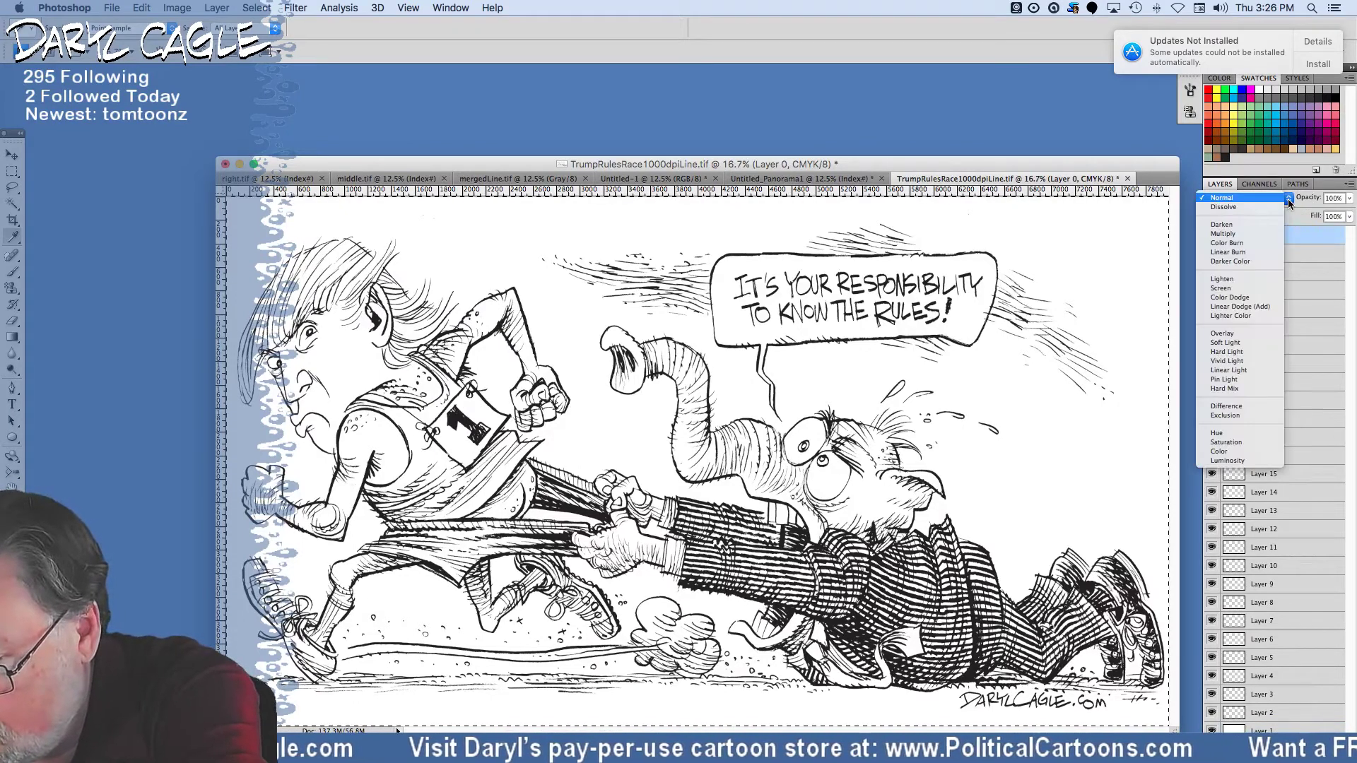
left_click(1223, 234)
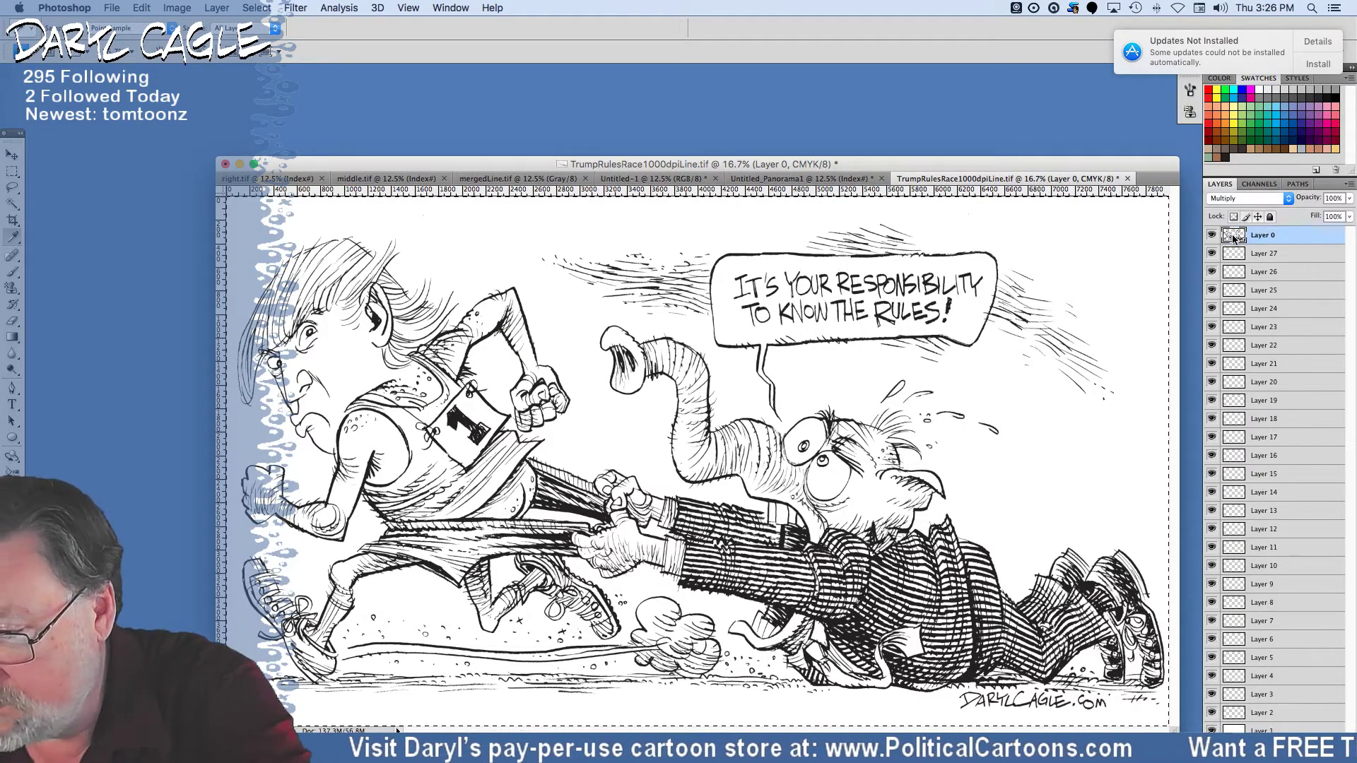
left_click(1230, 713)
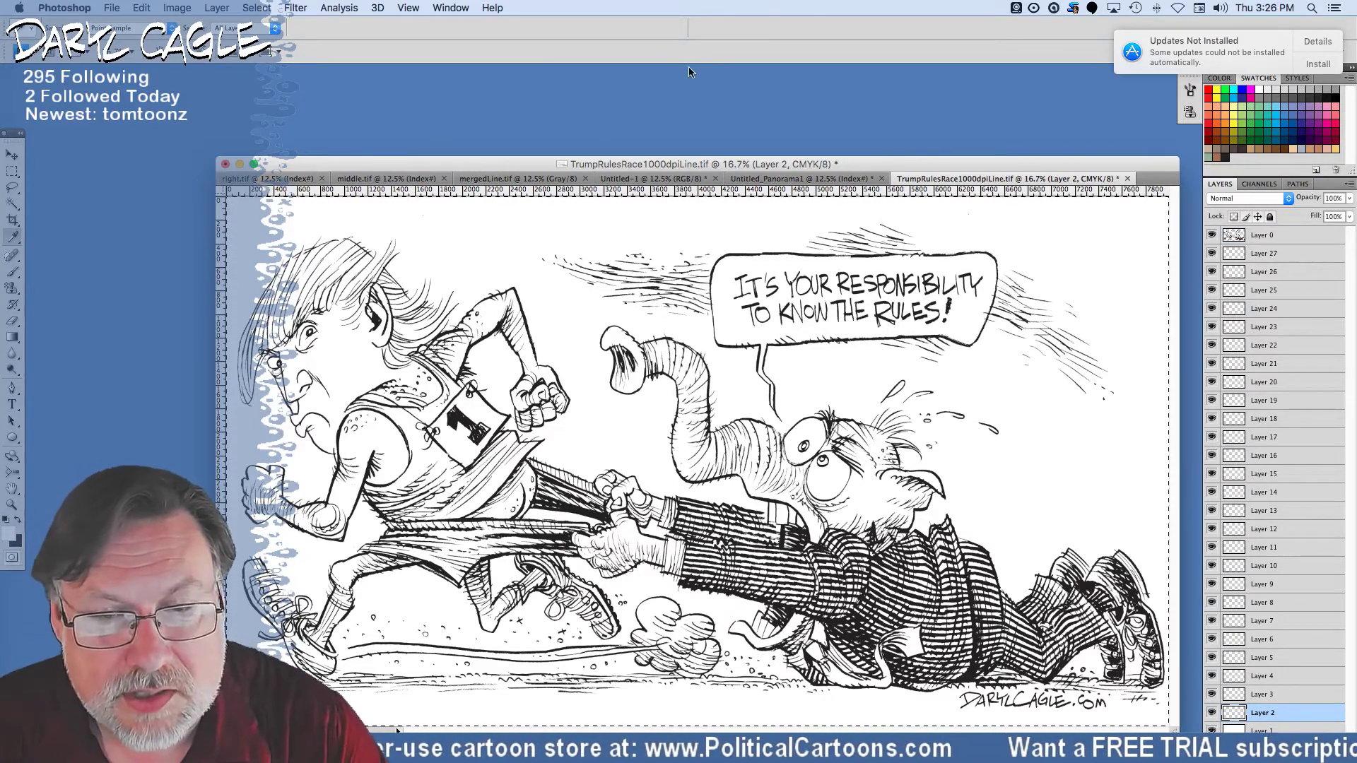
Check the Image Size settings without changing them, then zoom the cartoon to 50%.
left_click(177, 8)
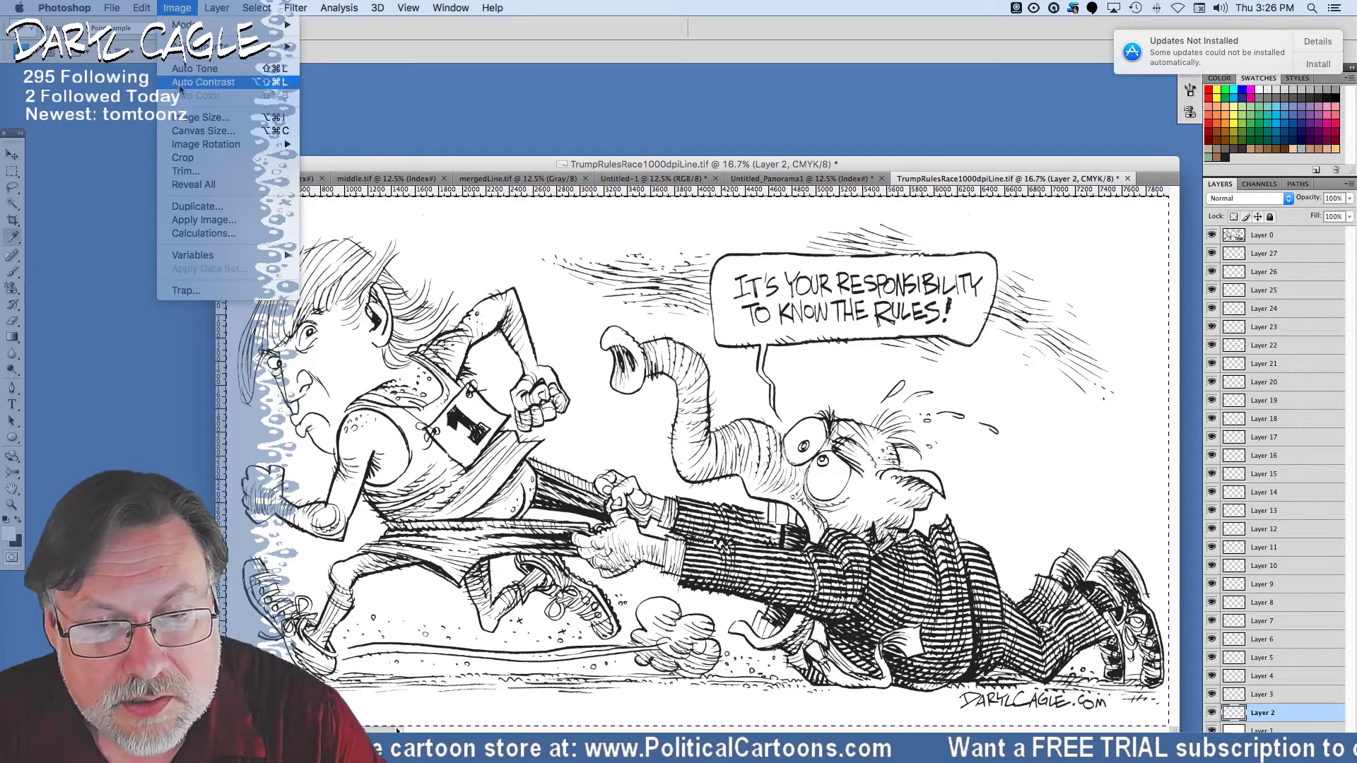
left_click(180, 119)
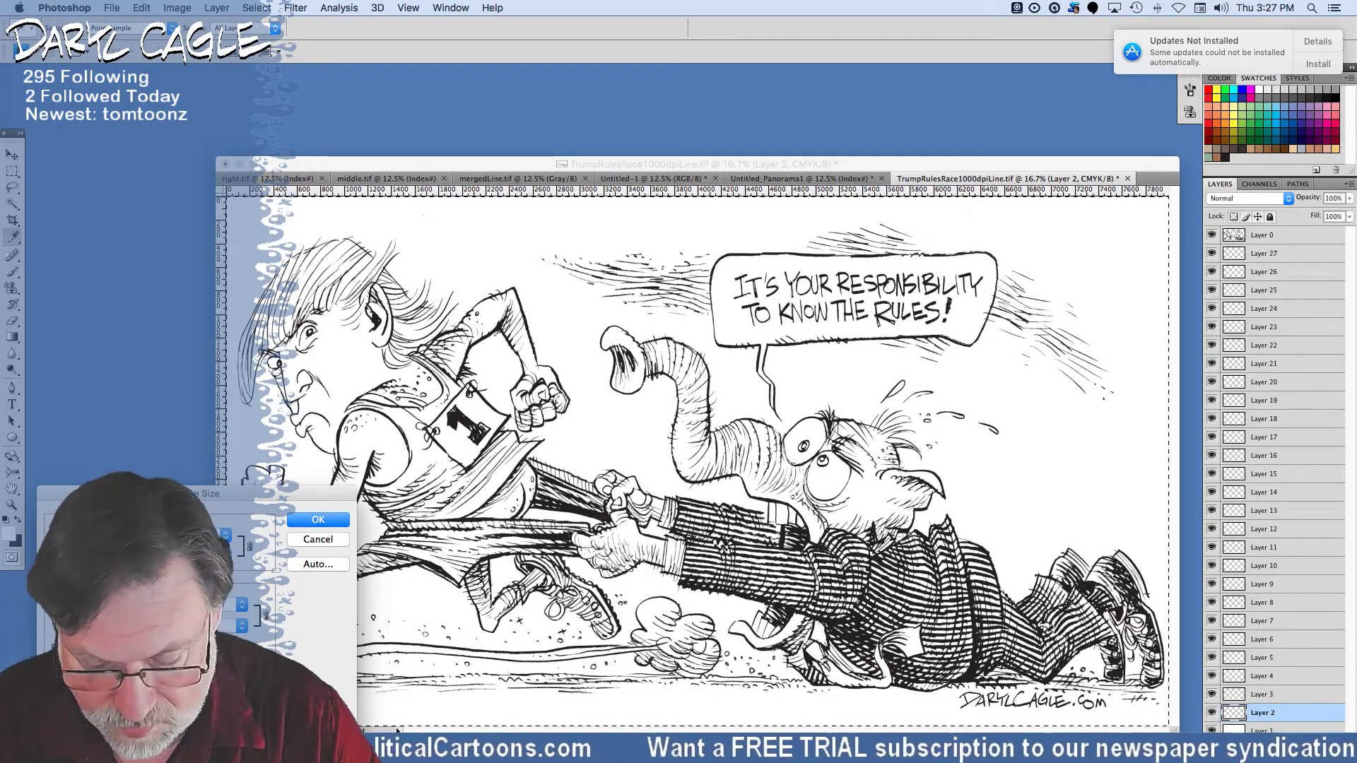
left_click(316, 522)
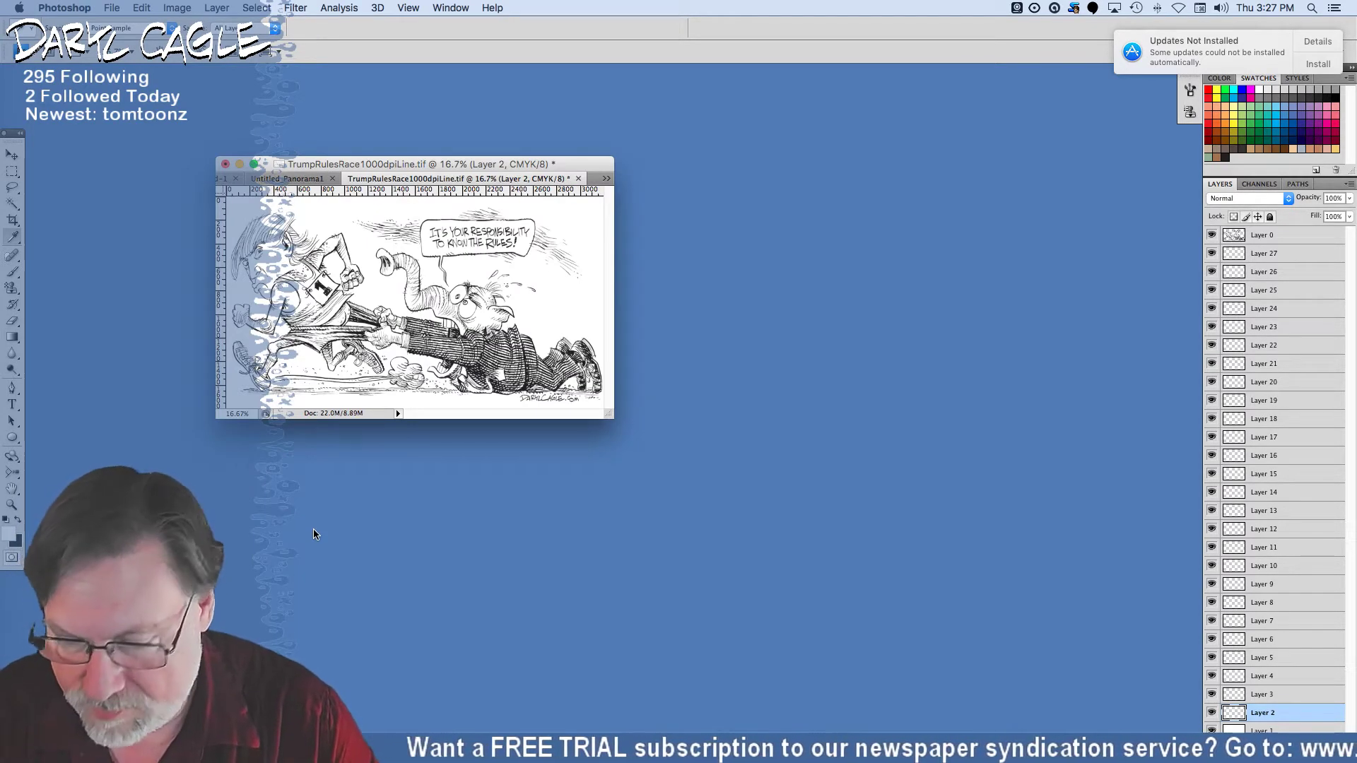
key("super+equal")
key("super+equal")
key("super+equal")
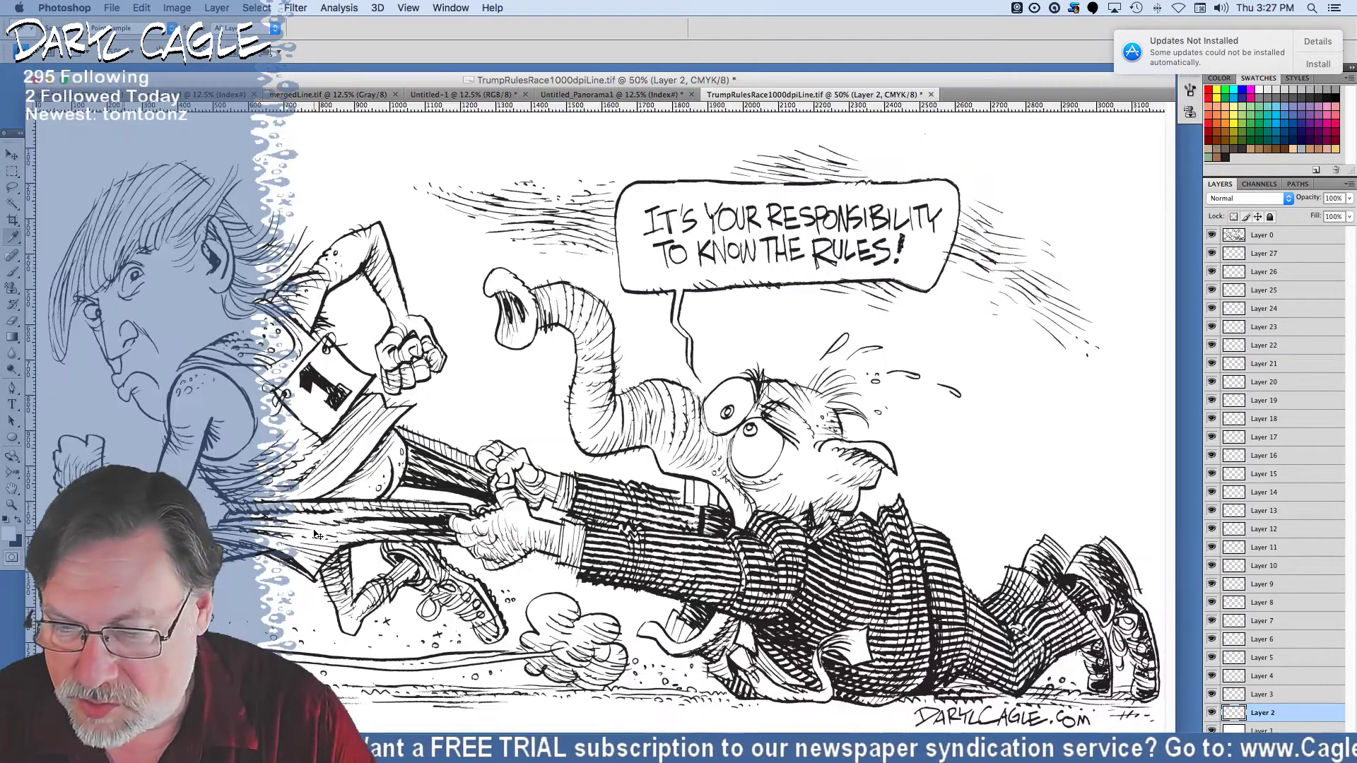
Pick the Brush tool and start editing the foreground colour at the magenta value.
left_click_drag(242, 83, 280, 86)
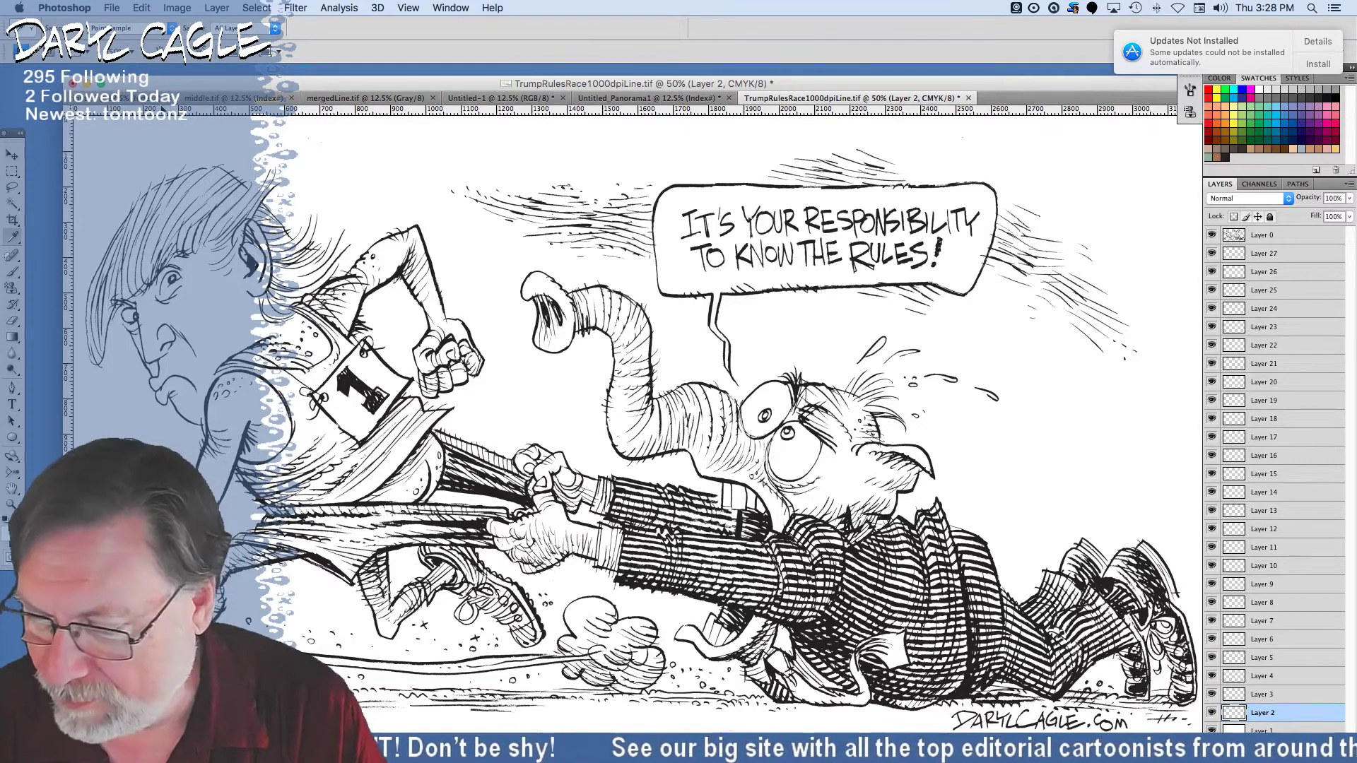
left_click(12, 288)
left_click(12, 272)
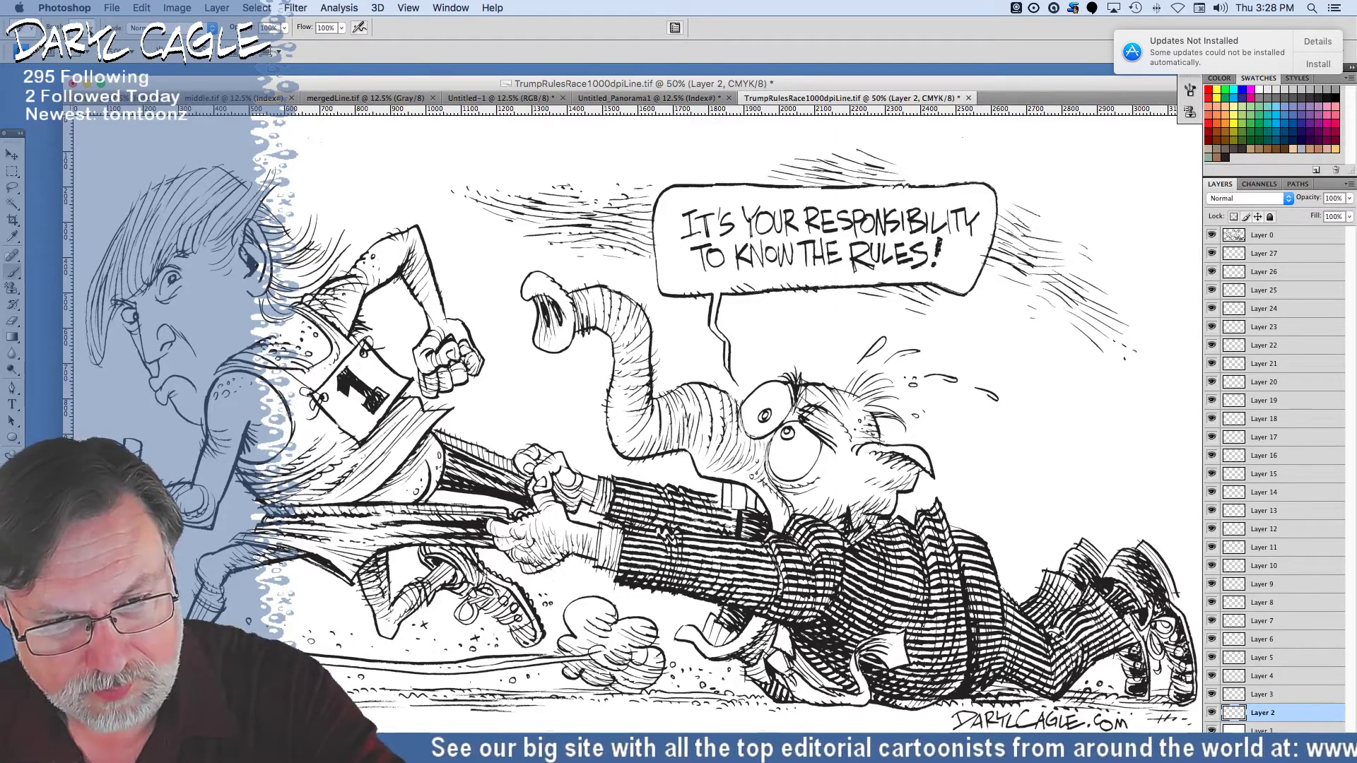
left_click(90, 29)
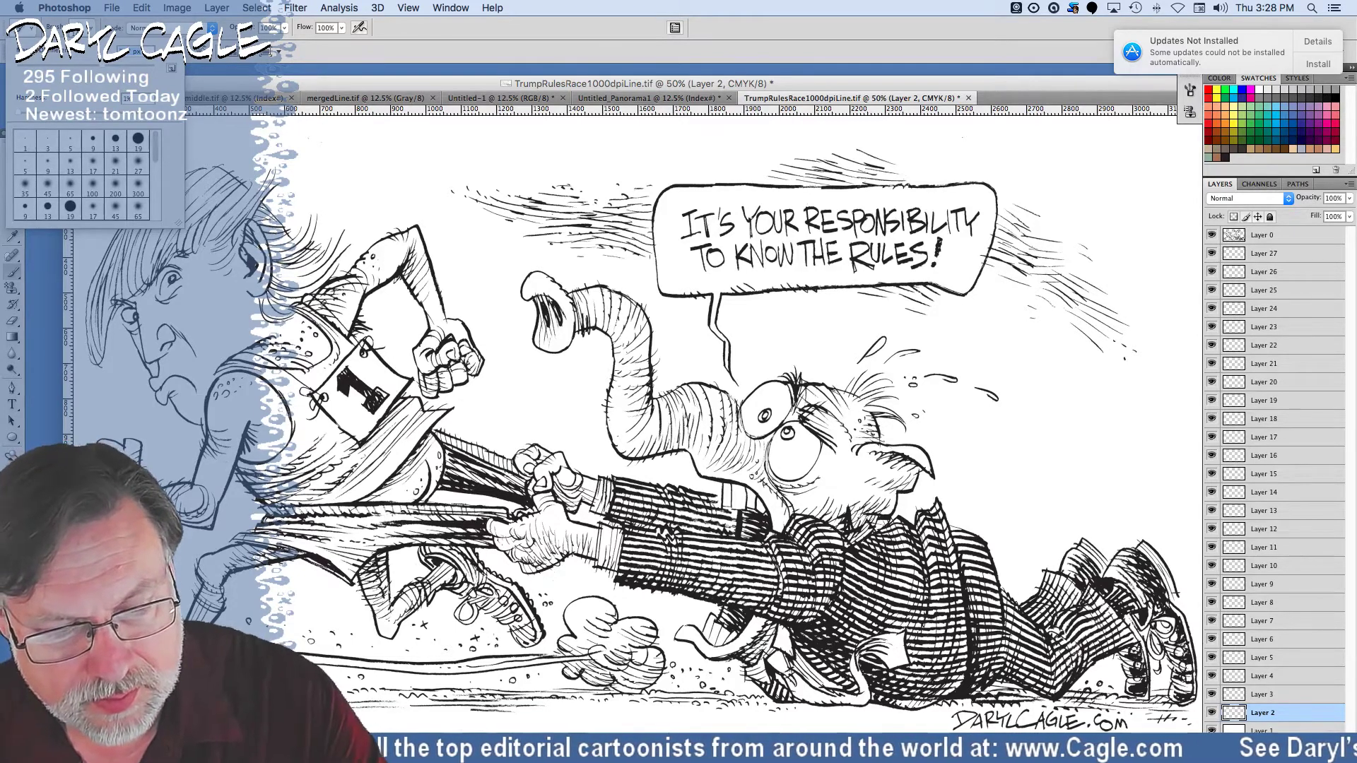
left_click(10, 535)
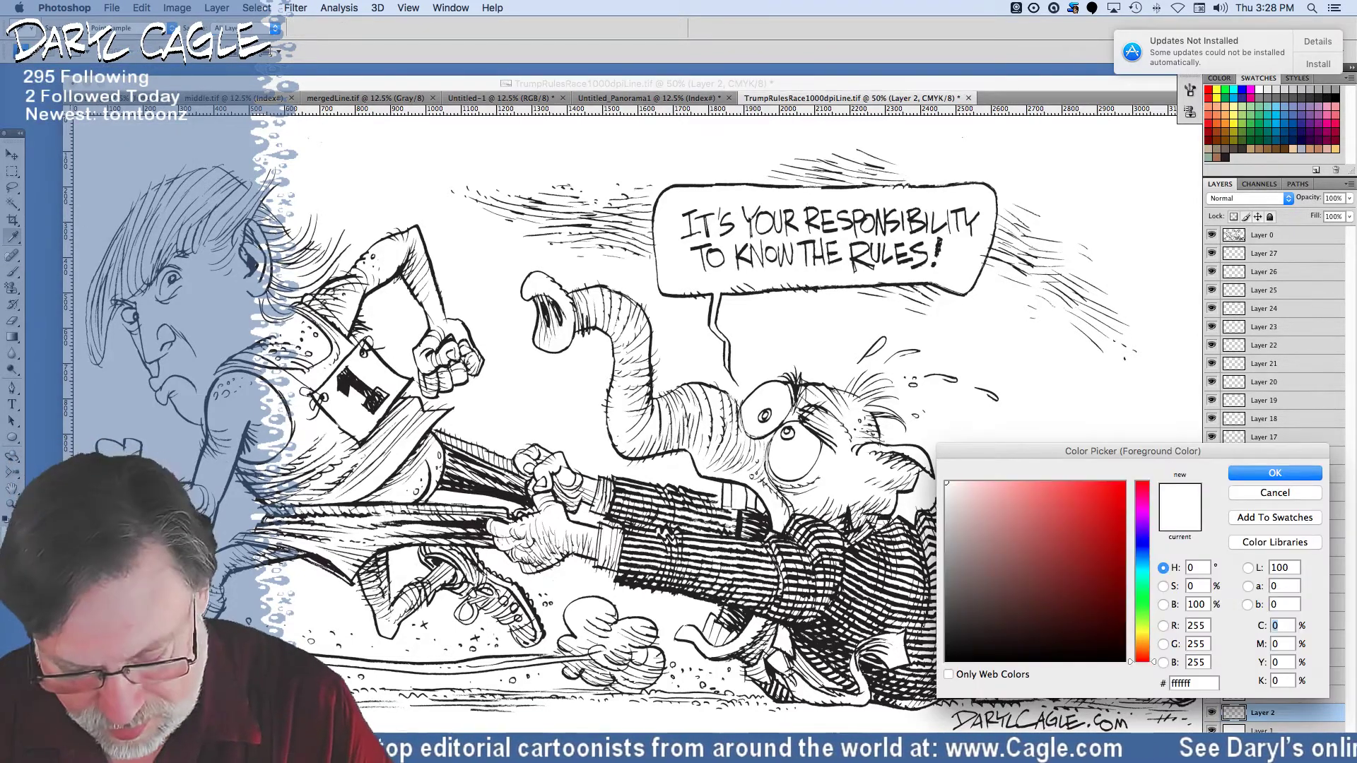
key("Tab")
Set the foreground to yellow ffdf5d (M10 Y75) with brush opacity at 47%.
type("10")
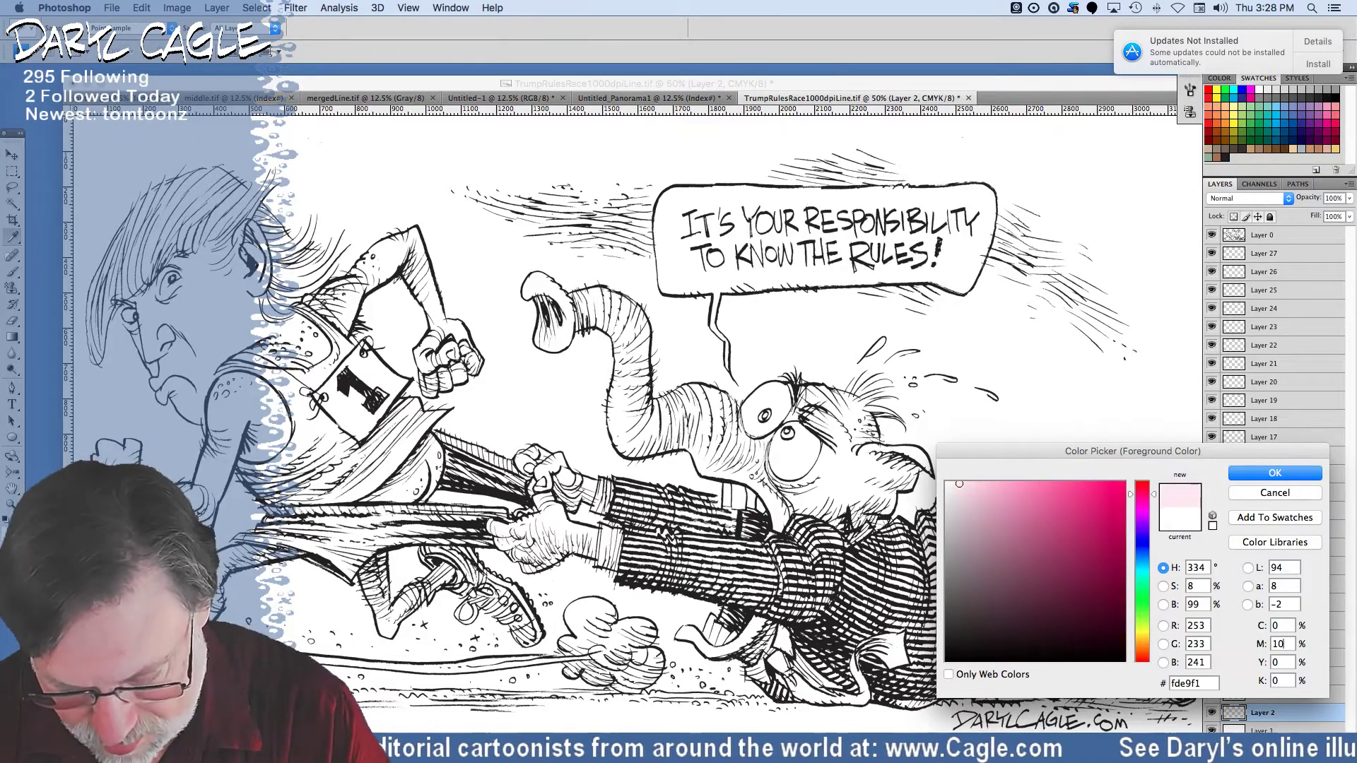
type("75")
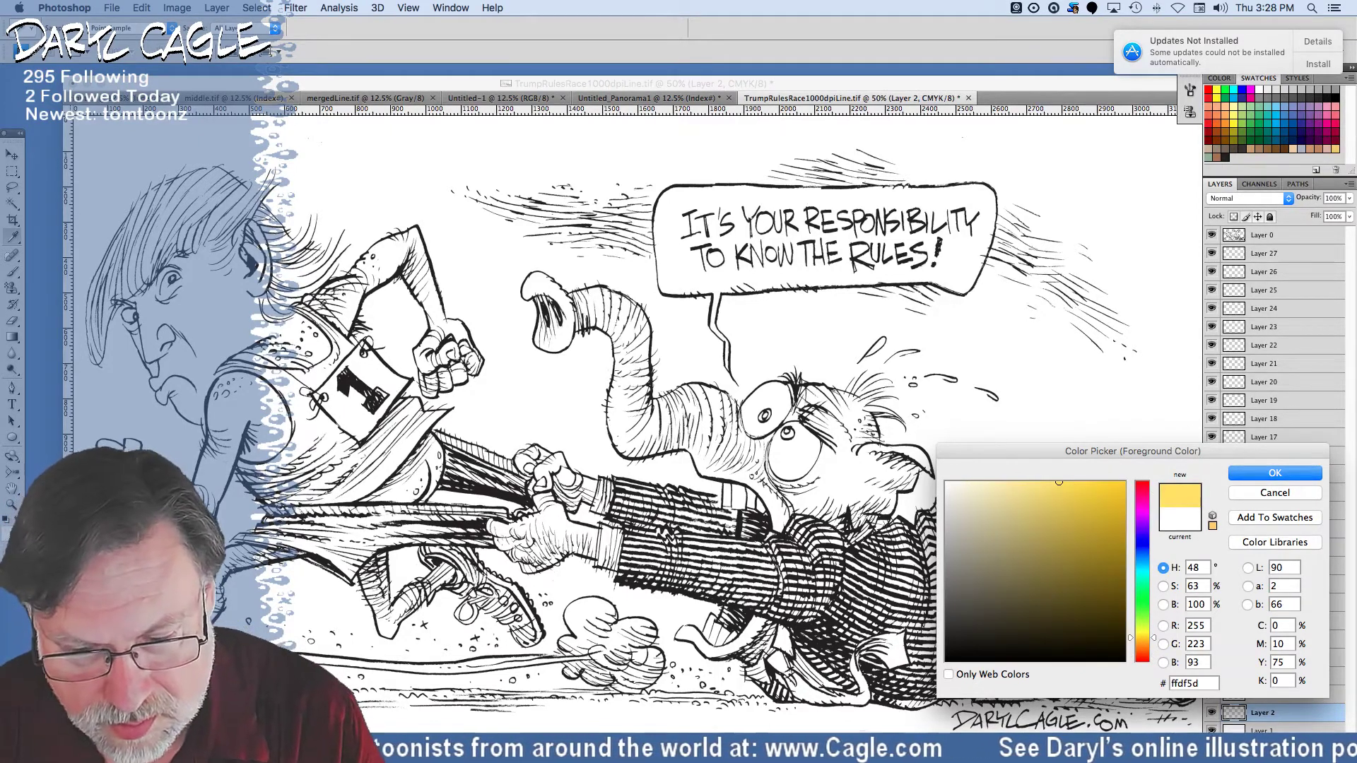
key("Return")
key("b")
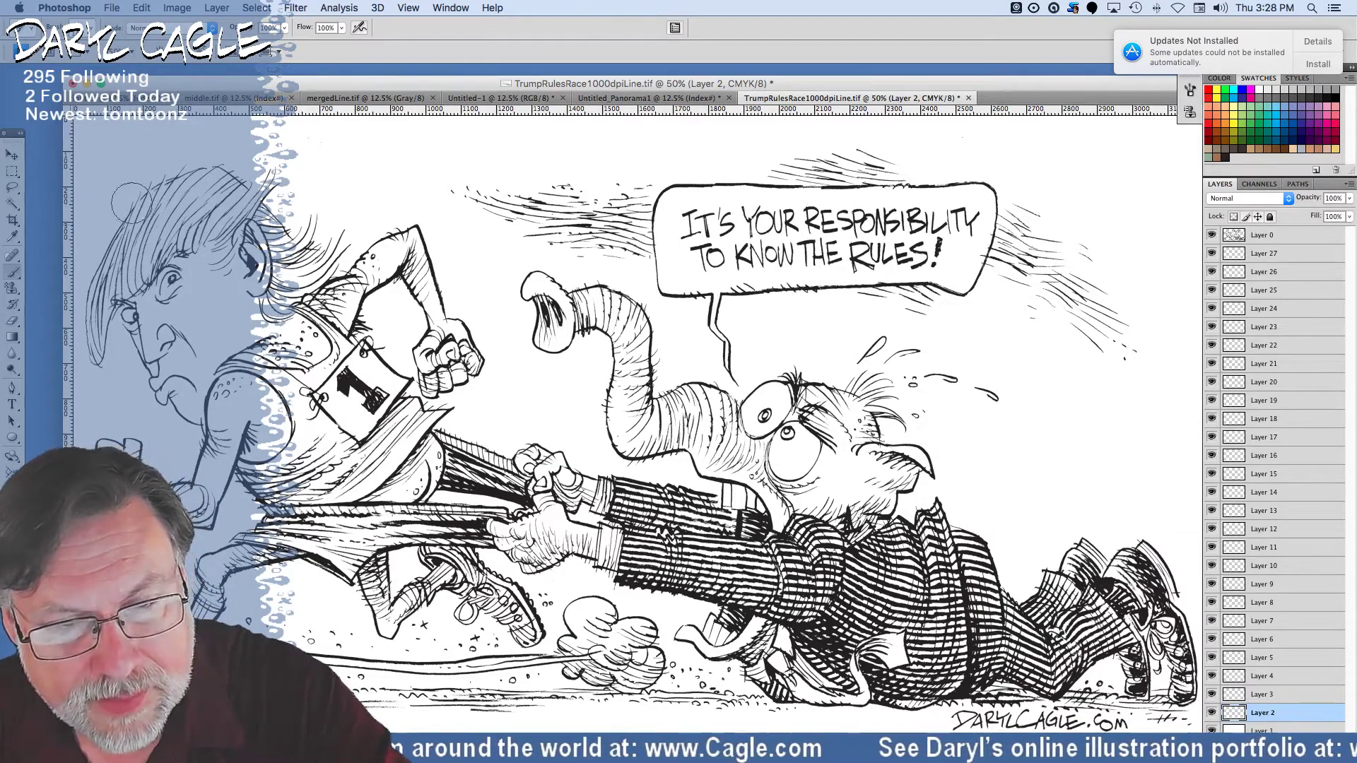
left_click_drag(279, 49, 243, 50)
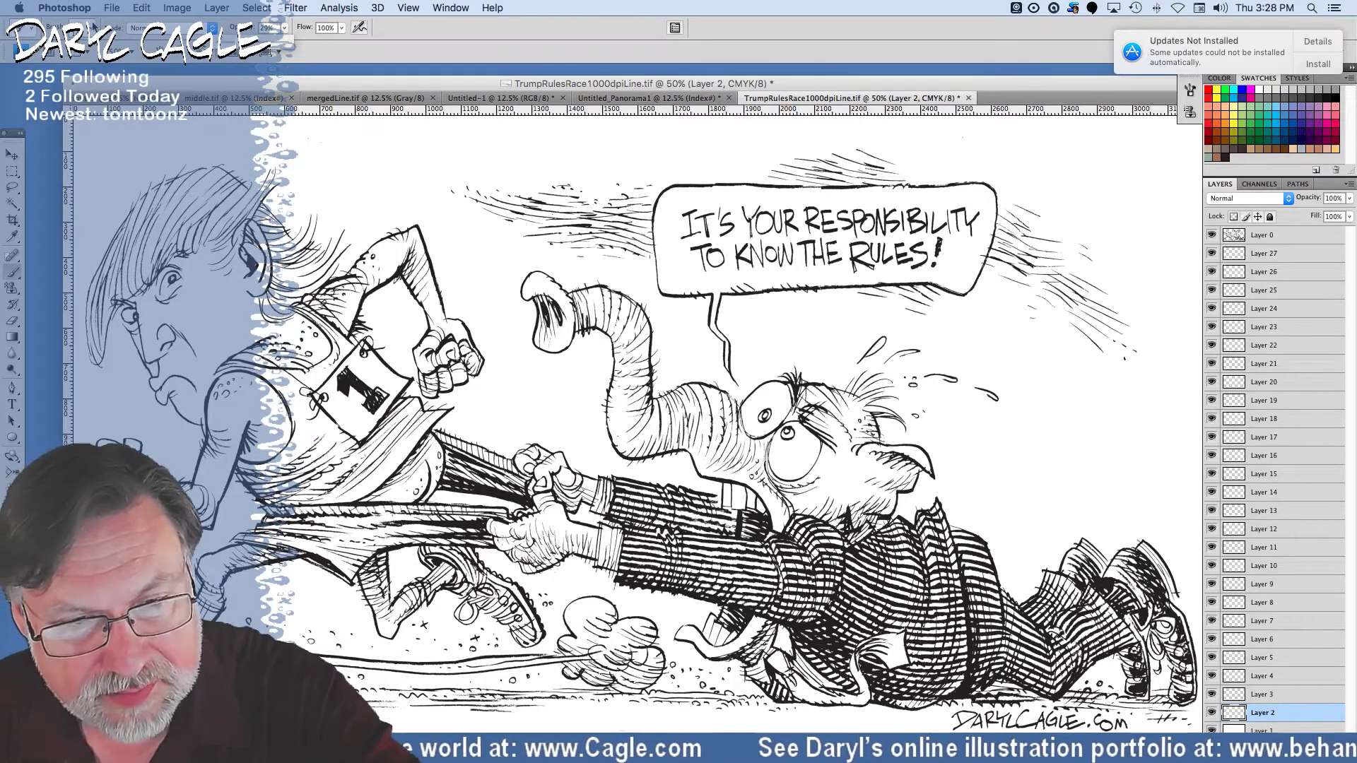
left_click(95, 29)
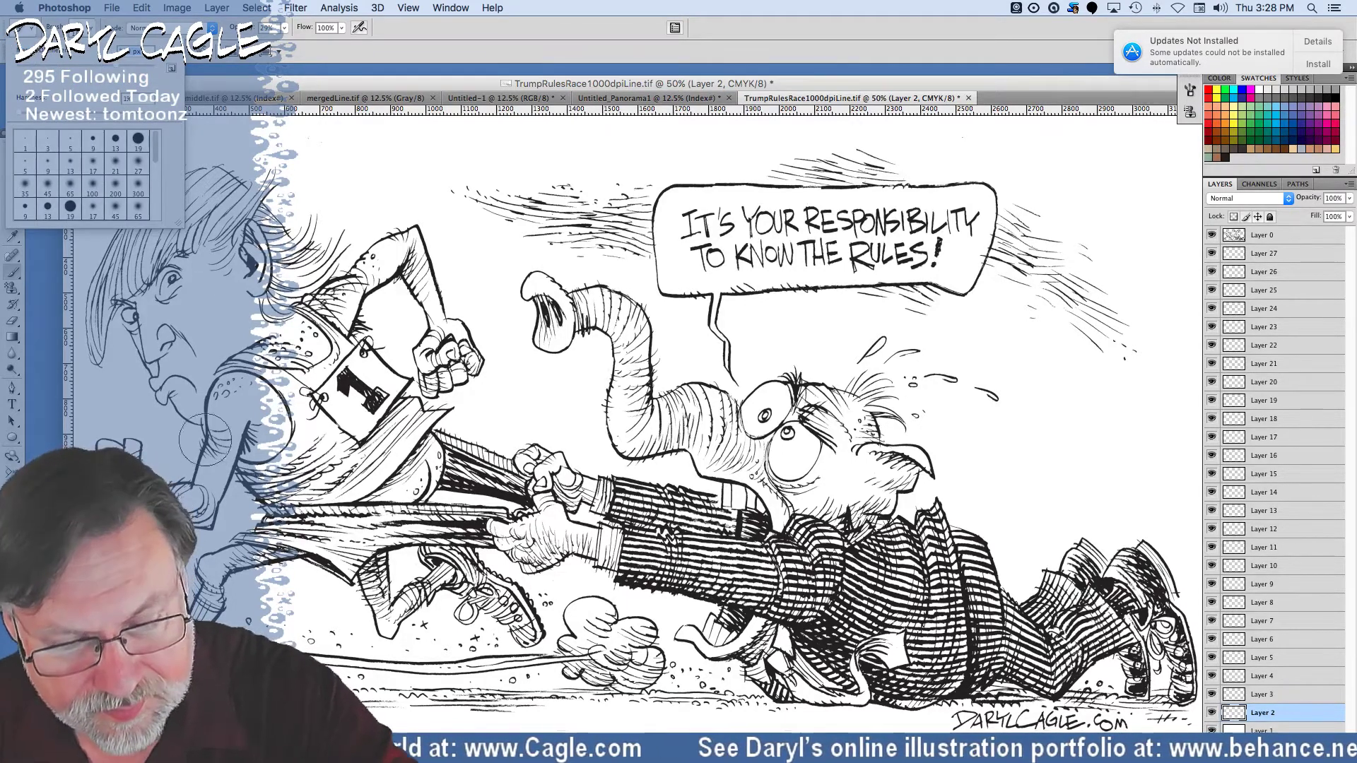
key("Return")
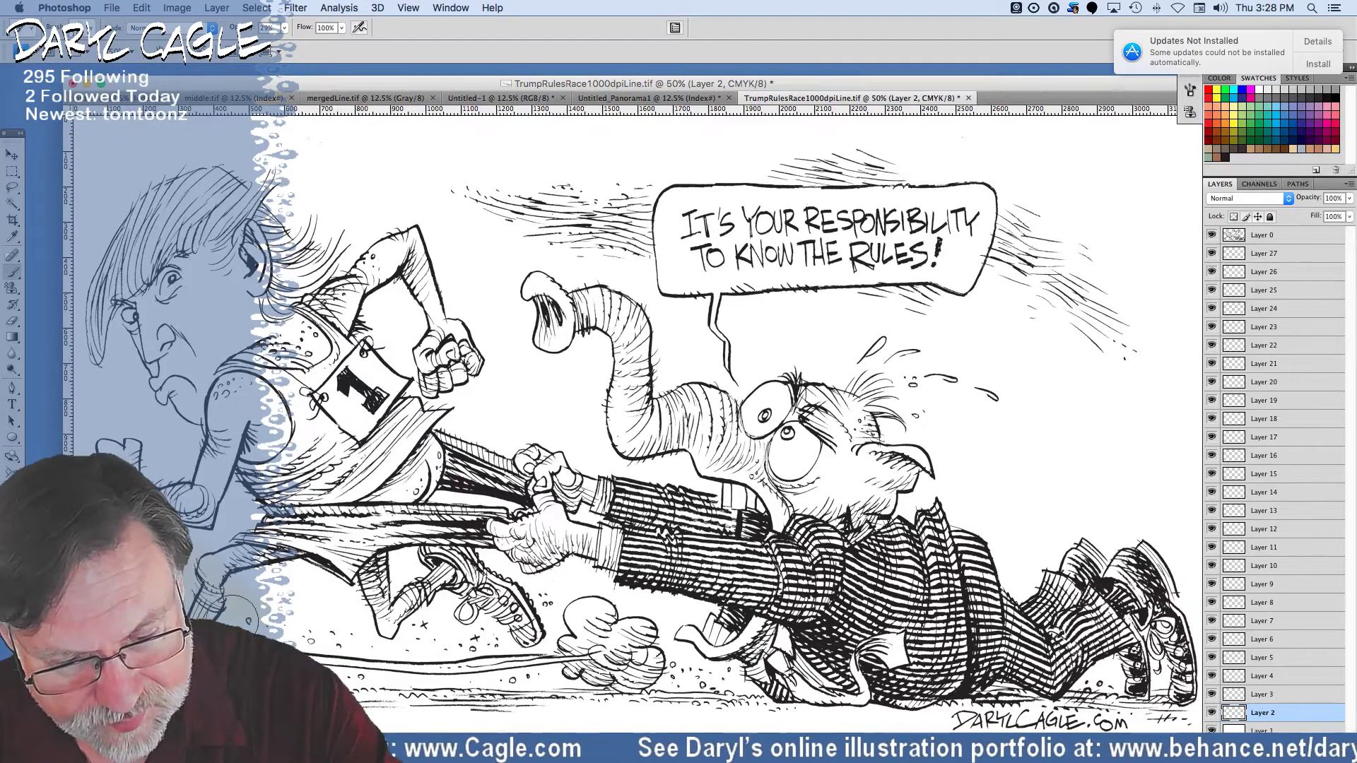
Airbrush soft yellow behind the runner, trunk, wind lines and ground at 16–48% opacity.
mouse_move(247, 424)
left_mouse_down()
mouse_move(438, 368)
mouse_move(565, 398)
mouse_move(604, 481)
mouse_move(509, 520)
mouse_move(424, 611)
mouse_move(334, 621)
mouse_move(385, 661)
mouse_move(721, 668)
mouse_move(651, 493)
mouse_move(628, 607)
mouse_move(492, 617)
mouse_move(346, 558)
mouse_move(445, 540)
mouse_move(614, 424)
mouse_move(770, 459)
mouse_move(879, 449)
mouse_move(925, 509)
mouse_move(1017, 470)
mouse_move(1099, 509)
mouse_move(1145, 586)
mouse_move(1127, 647)
mouse_move(1102, 664)
mouse_move(908, 558)
mouse_move(834, 650)
mouse_move(1102, 657)
mouse_move(708, 654)
left_mouse_up()
mouse_move(495, 201)
left_mouse_down()
mouse_move(669, 232)
mouse_move(623, 215)
mouse_move(737, 226)
mouse_move(832, 172)
mouse_move(896, 284)
mouse_move(872, 199)
mouse_move(970, 256)
mouse_move(1006, 229)
mouse_move(1070, 296)
left_mouse_up()
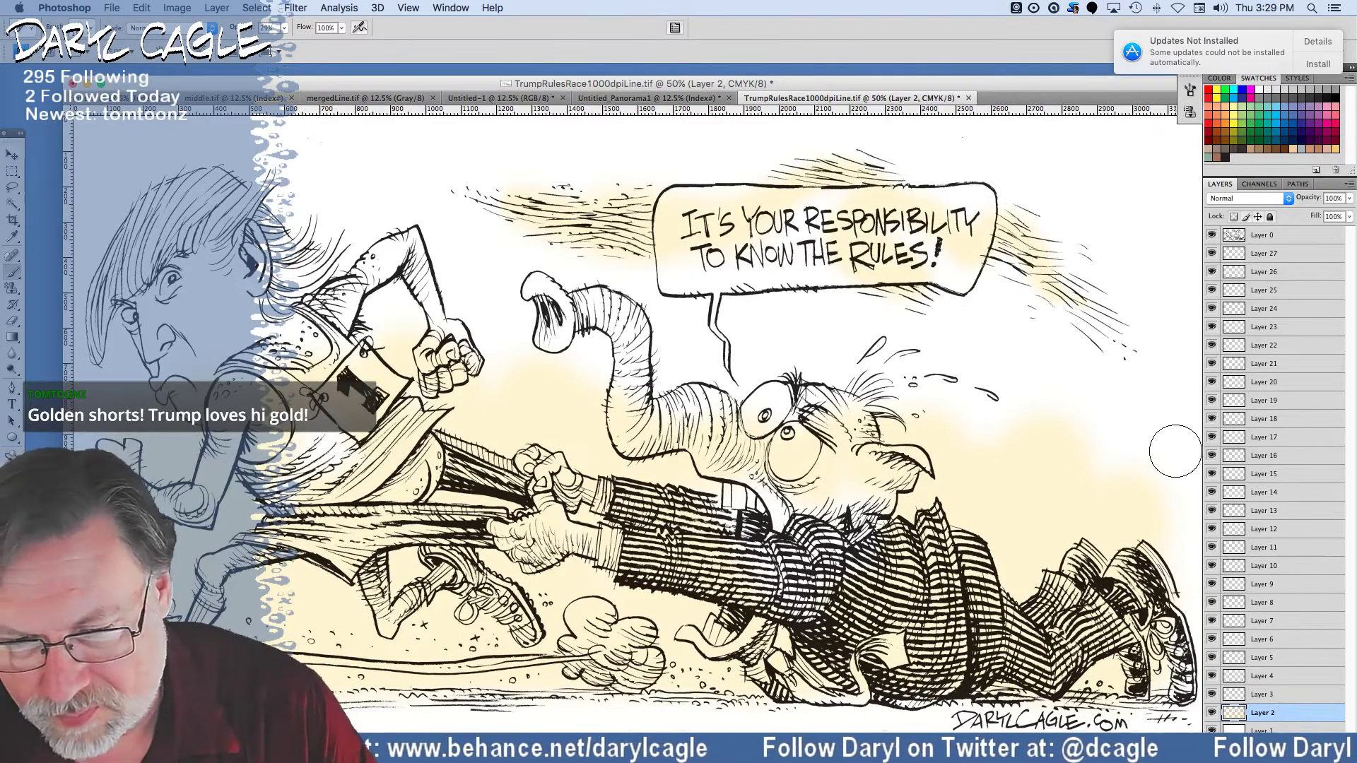
left_click(284, 28)
left_click_drag(286, 45, 276, 46)
mouse_move(1126, 331)
left_mouse_down()
mouse_move(1093, 269)
mouse_move(1046, 233)
mouse_move(989, 259)
left_mouse_up()
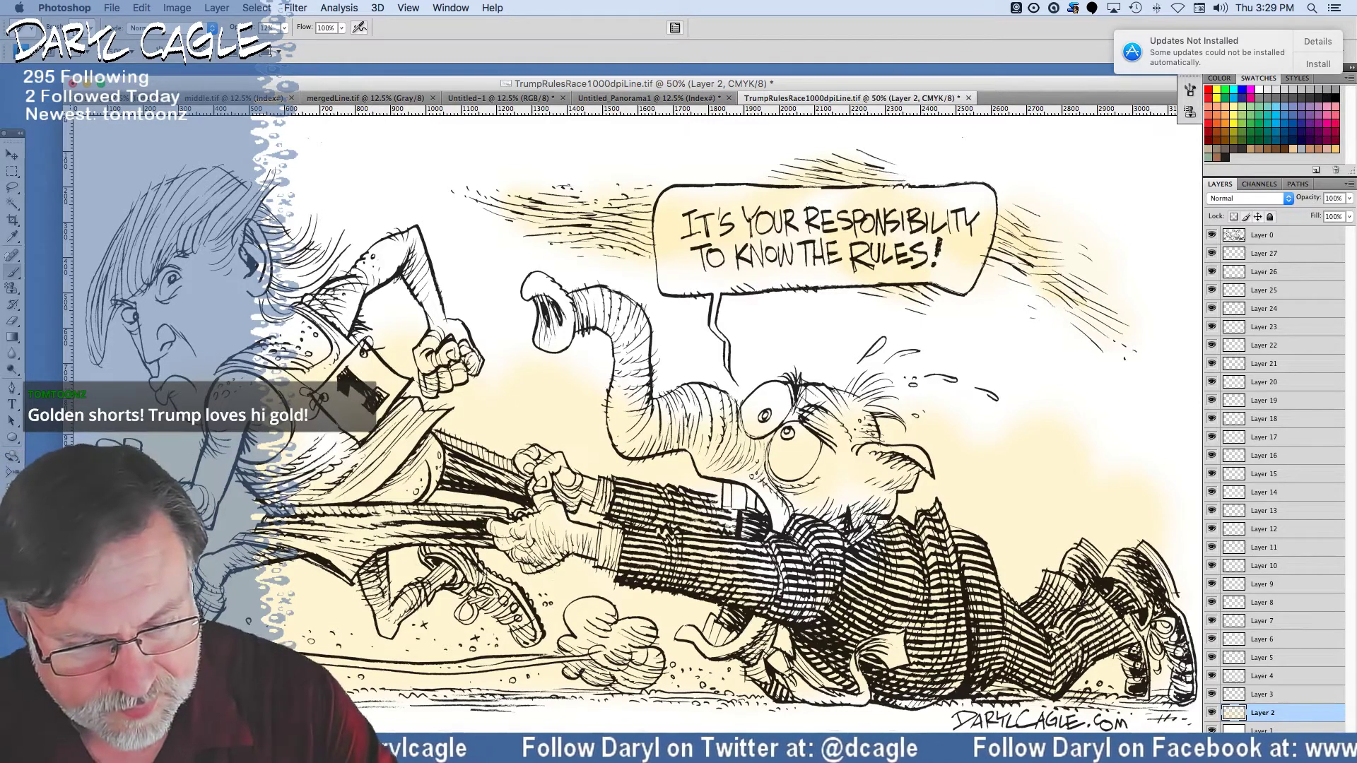
left_click(284, 28)
left_click_drag(283, 45, 311, 48)
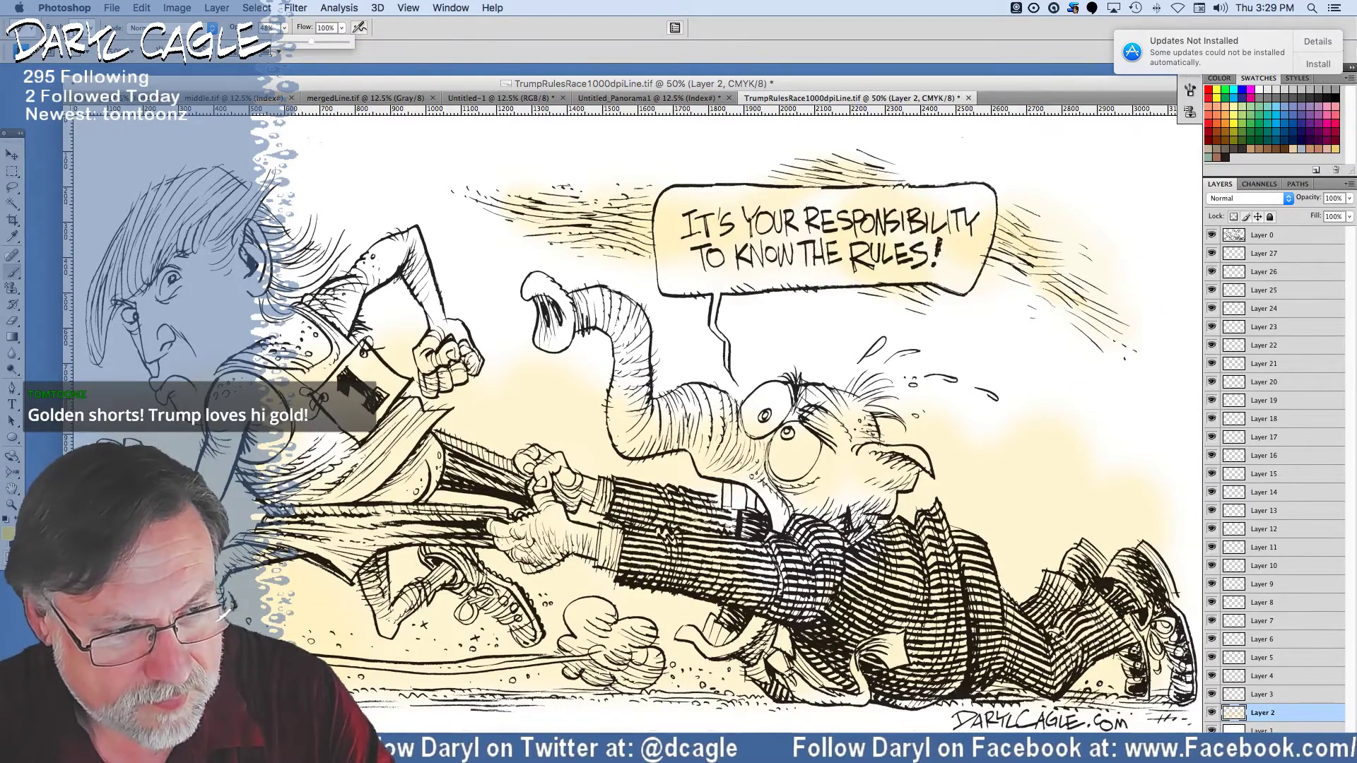
left_click(185, 613)
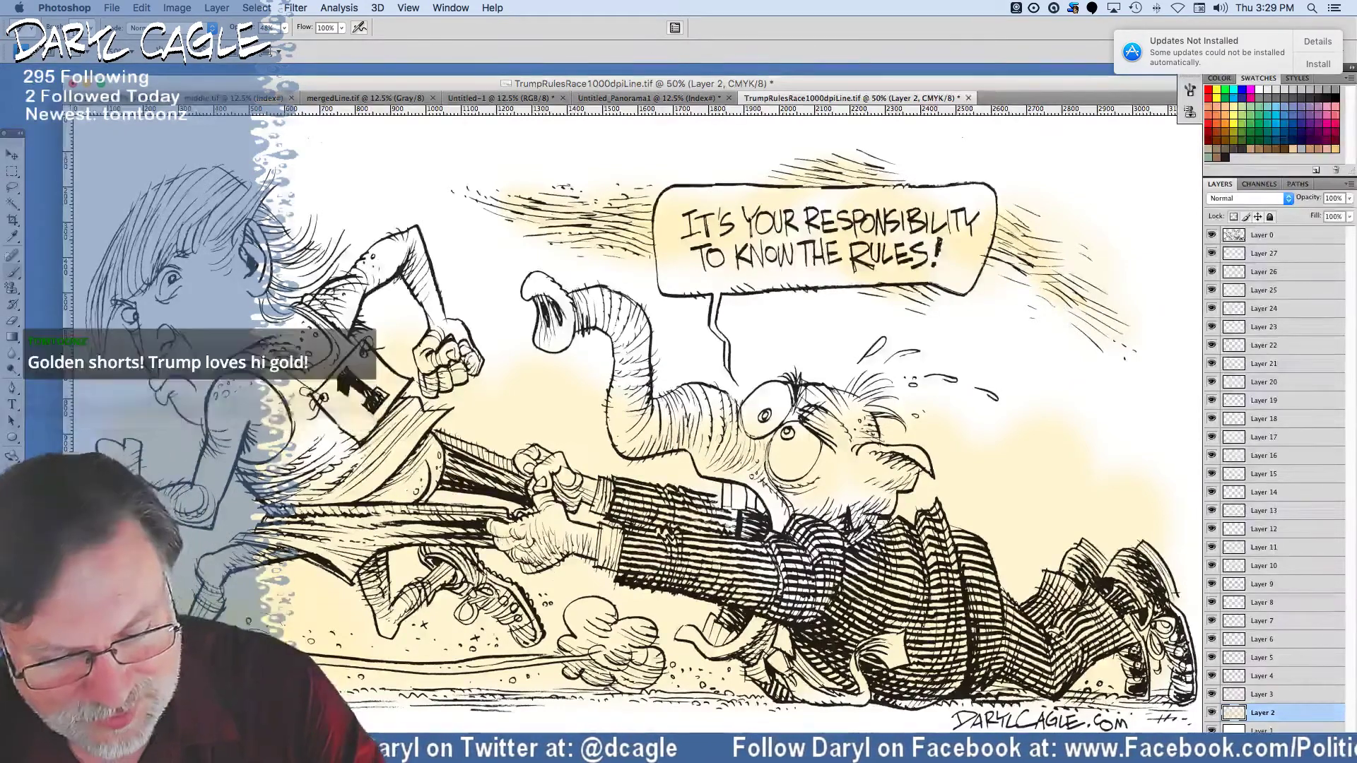
mouse_move(225, 587)
left_mouse_down()
mouse_move(354, 583)
mouse_move(424, 607)
mouse_move(360, 647)
mouse_move(537, 650)
mouse_move(540, 597)
mouse_move(719, 633)
mouse_move(735, 664)
mouse_move(566, 643)
mouse_move(1046, 558)
mouse_move(1130, 647)
mouse_move(1039, 667)
mouse_move(475, 638)
mouse_move(461, 604)
mouse_move(512, 452)
mouse_move(405, 521)
mouse_move(301, 515)
mouse_move(256, 482)
mouse_move(485, 552)
mouse_move(925, 506)
mouse_move(979, 522)
left_mouse_up()
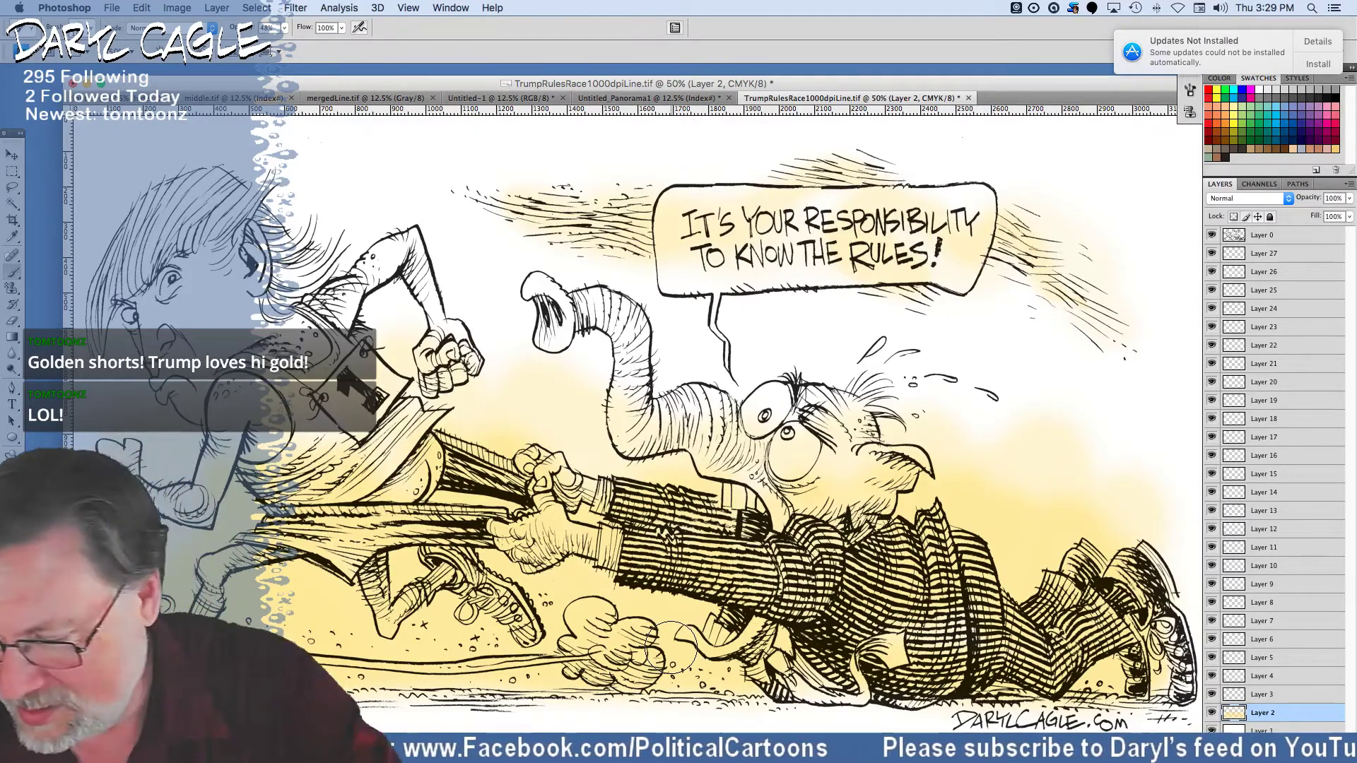
Choose the Pattern Stamp tool with a light texture pattern at 46% opacity.
left_click(13, 289)
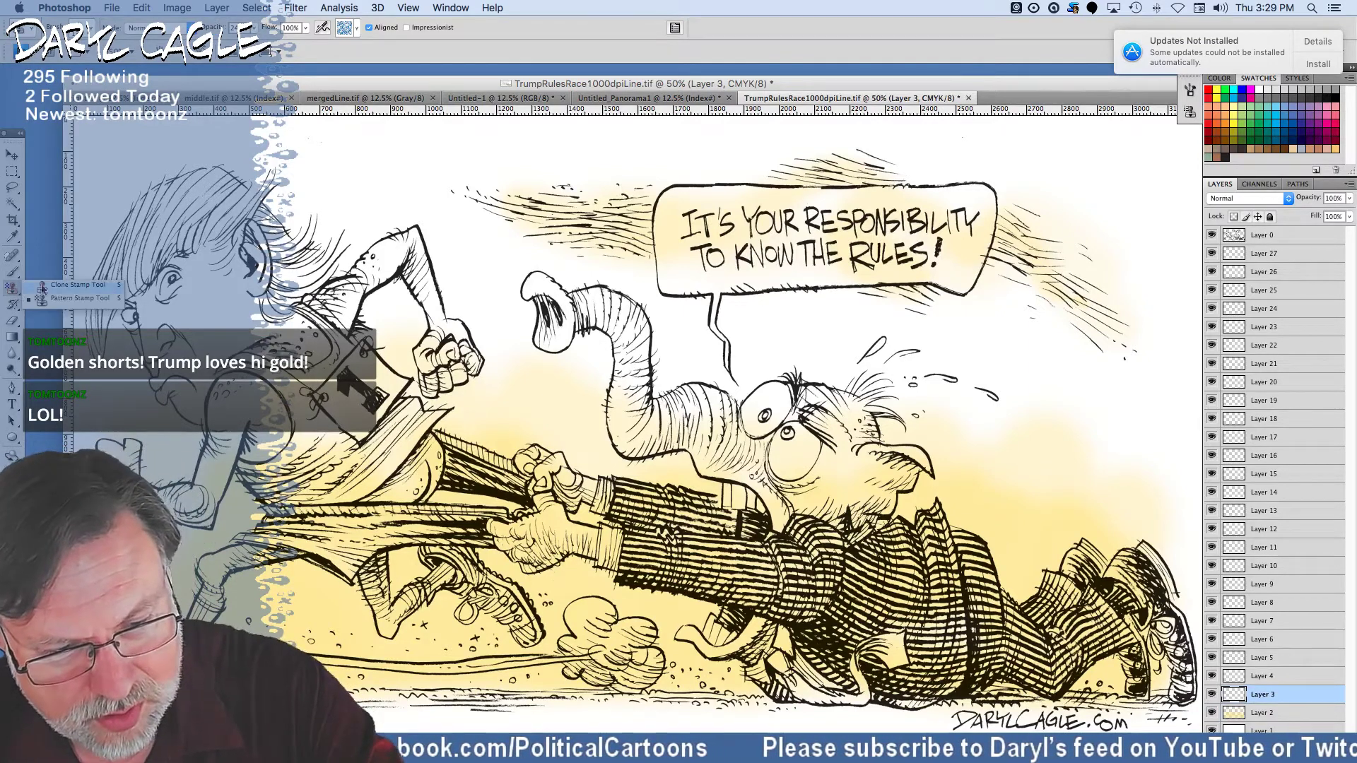
left_click(356, 28)
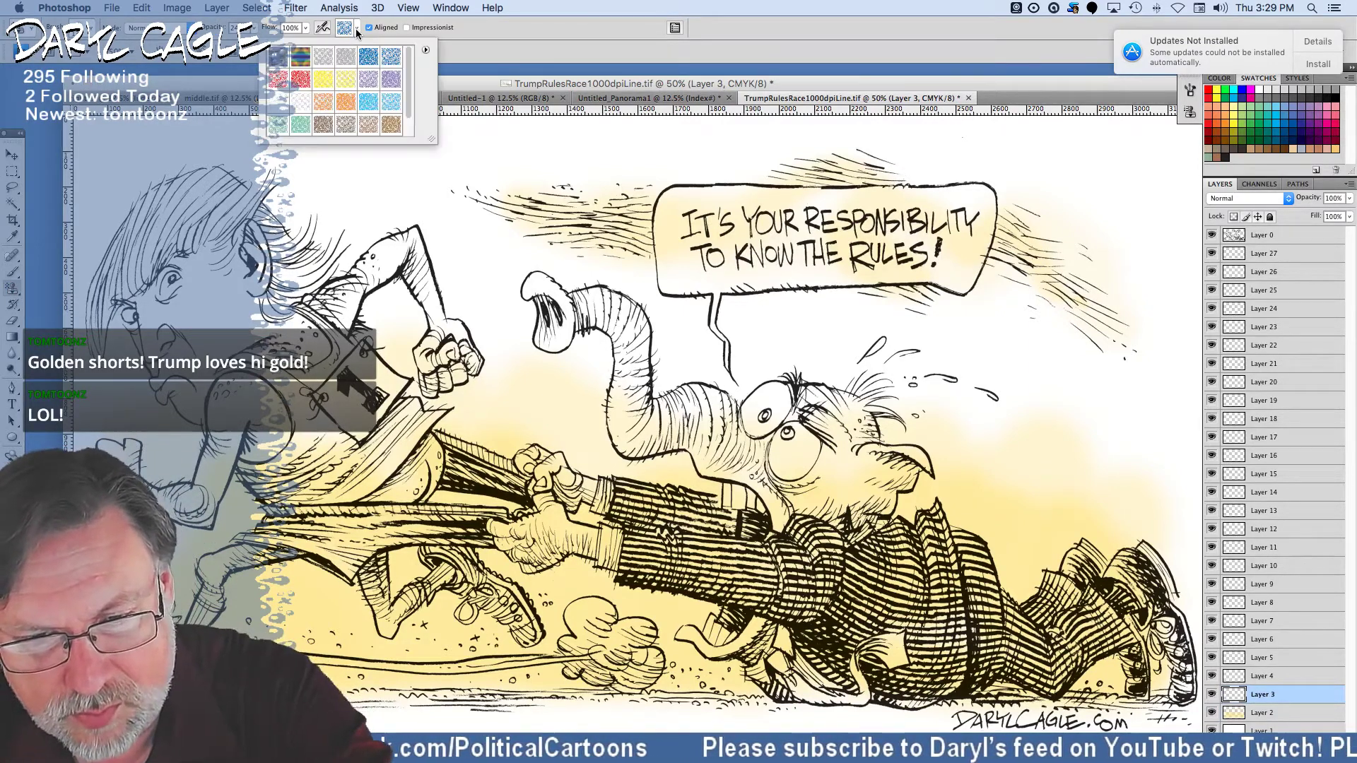
double_click(301, 105)
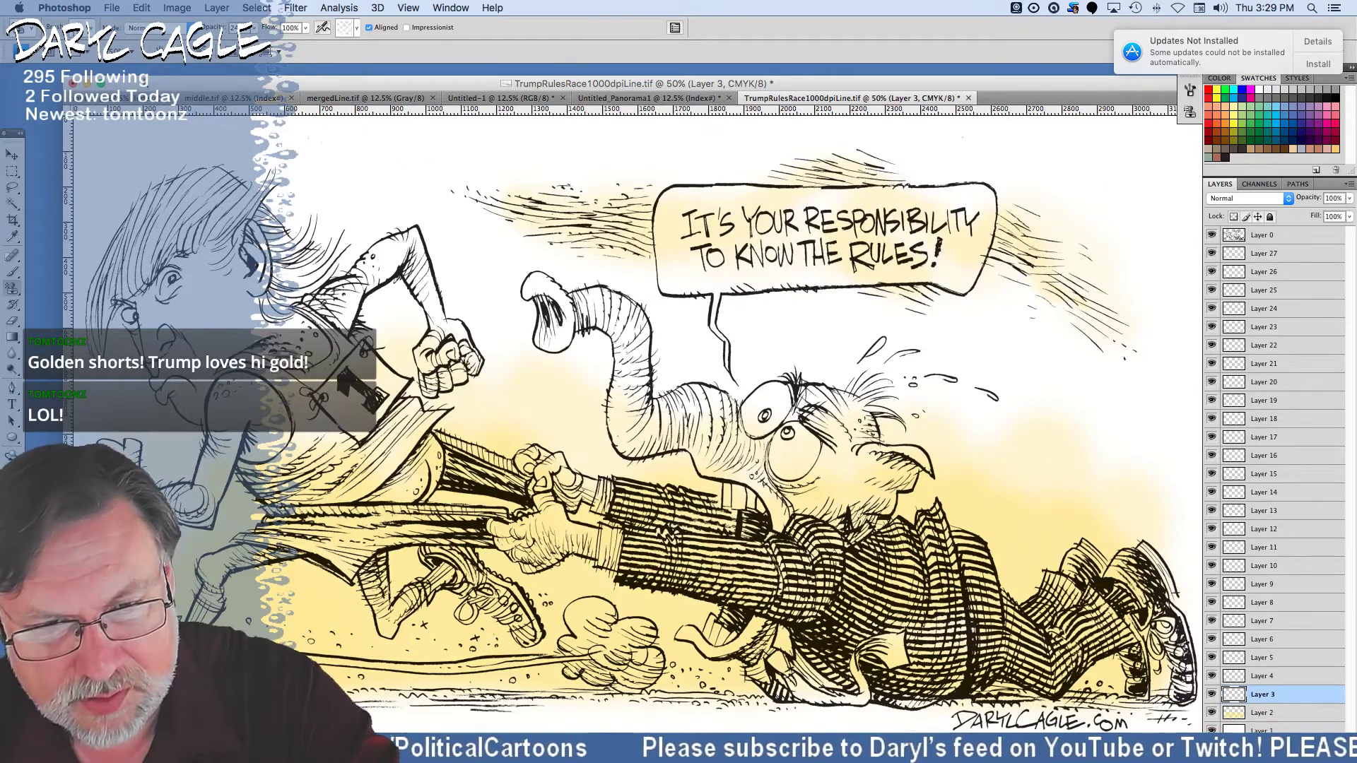
left_click(90, 31)
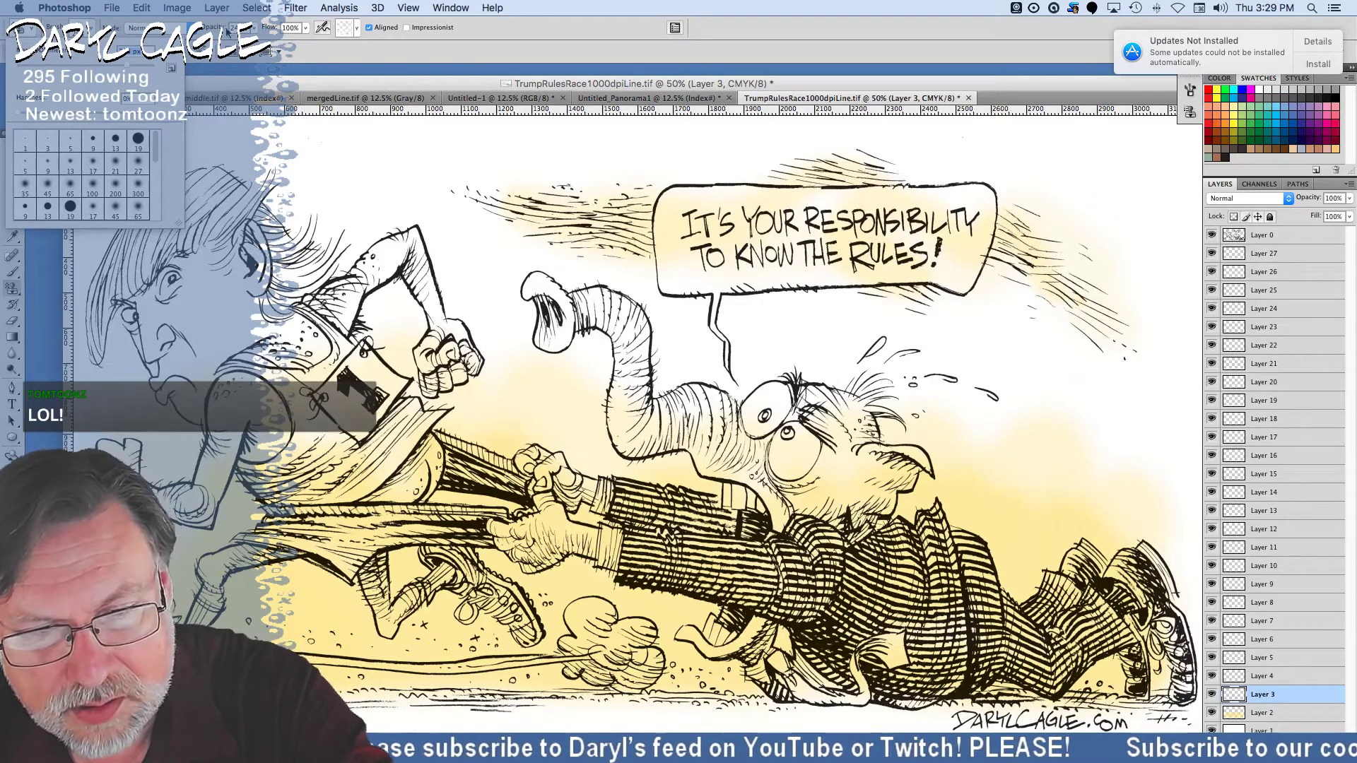
left_click(256, 32)
left_click_drag(237, 45, 261, 46)
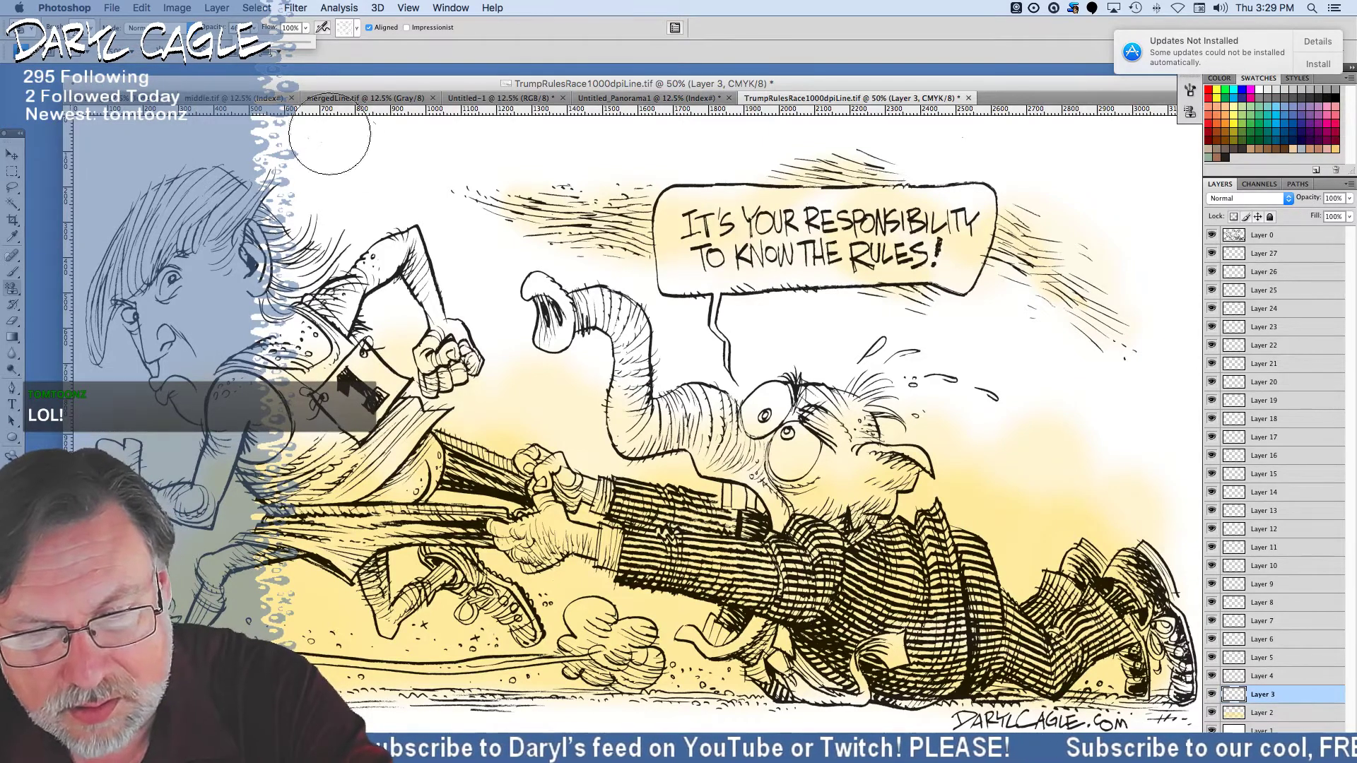
left_click(1120, 482)
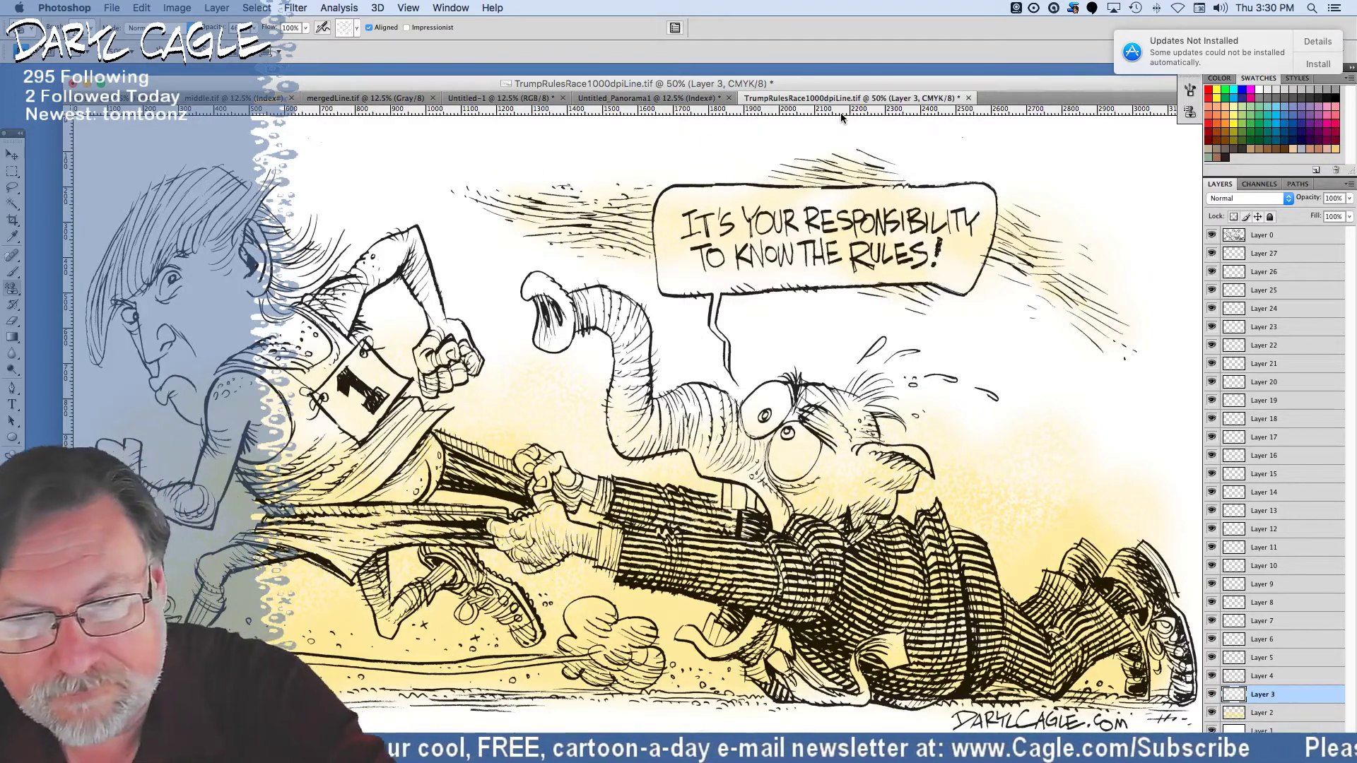
Switch to the orange texture pattern and make Layer 4 active.
left_click(357, 28)
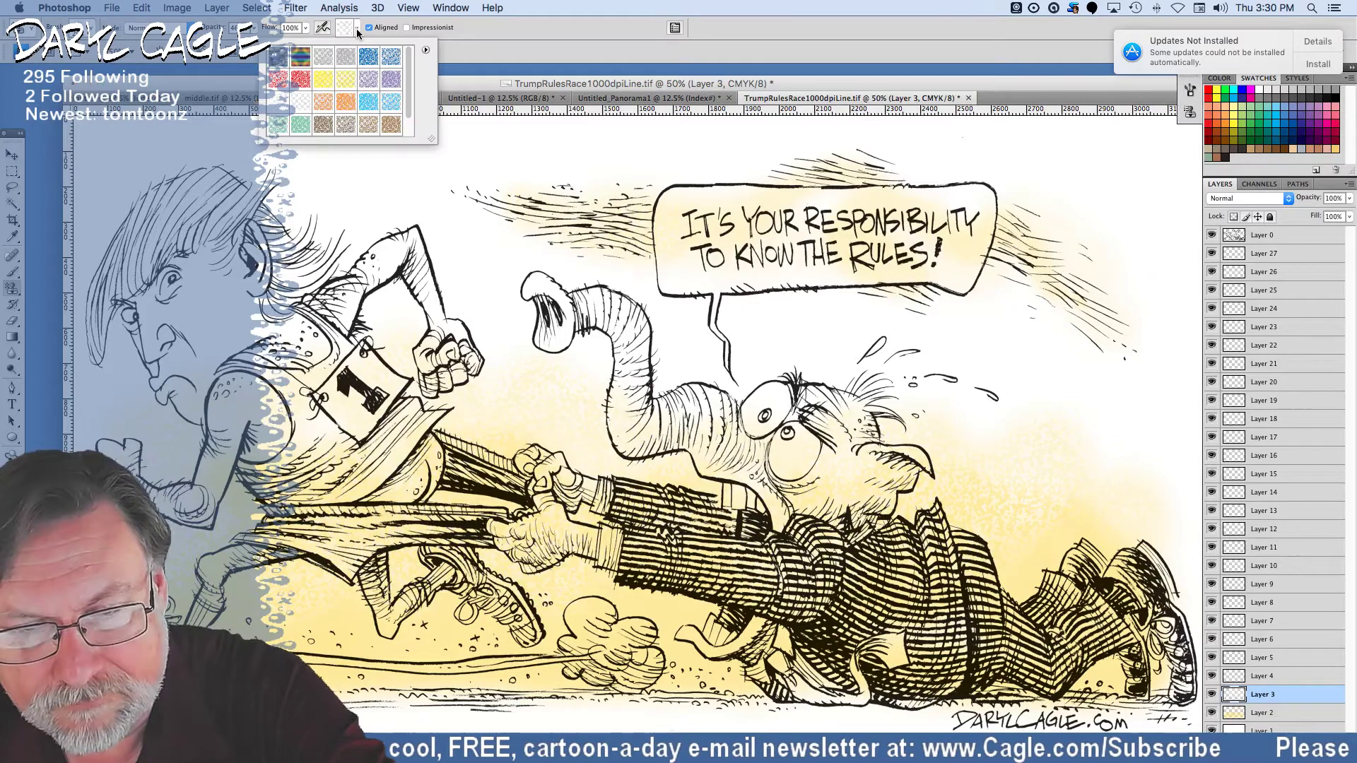
double_click(318, 106)
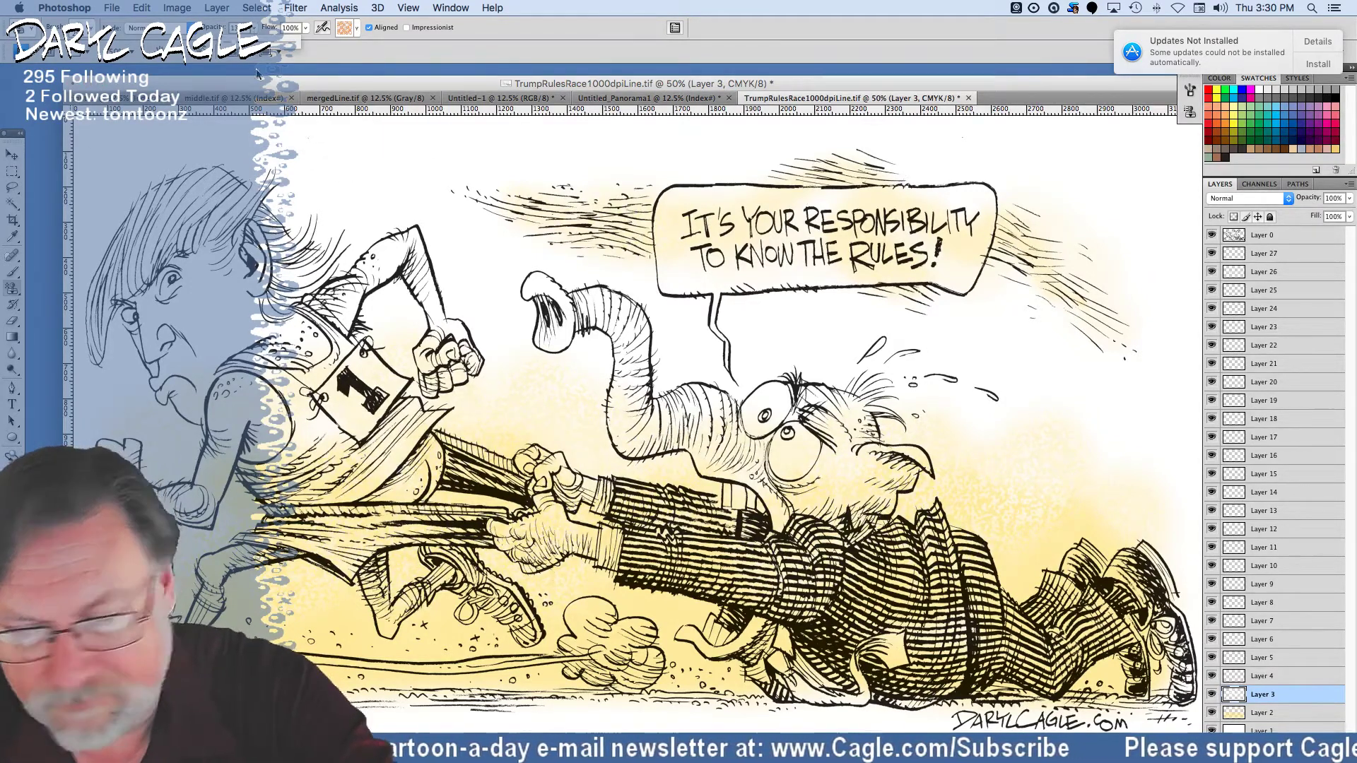
left_click(1263, 676)
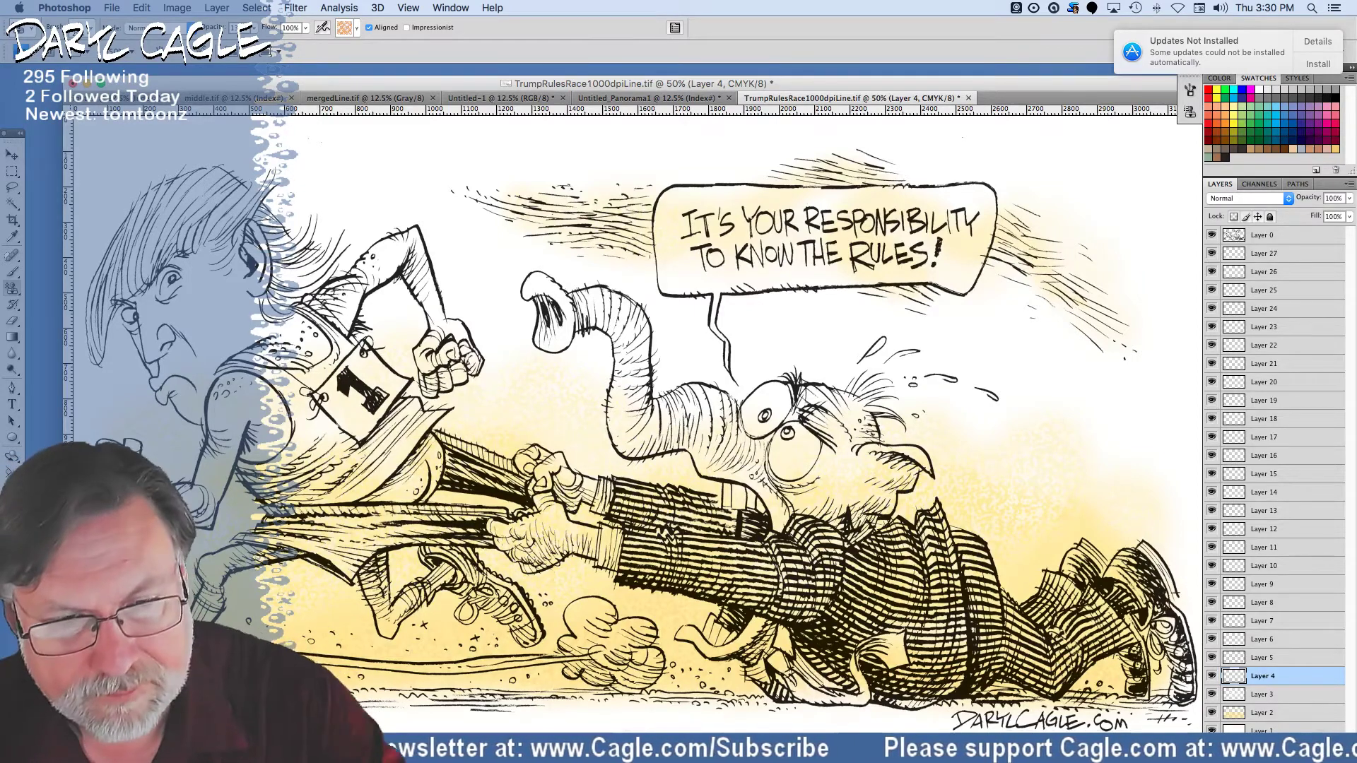
Choose the brown texture pattern and shift the document right so the runner shows fully.
left_click(92, 32)
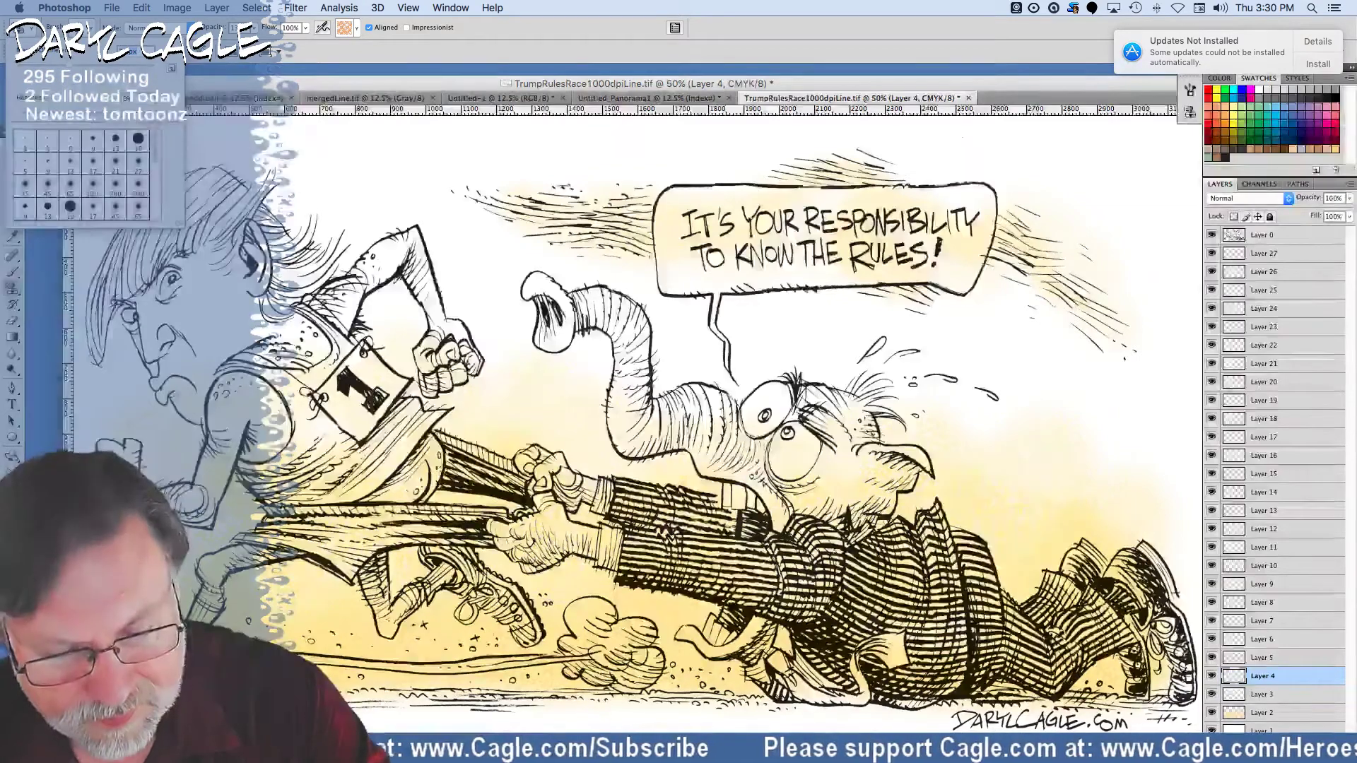
key("Return")
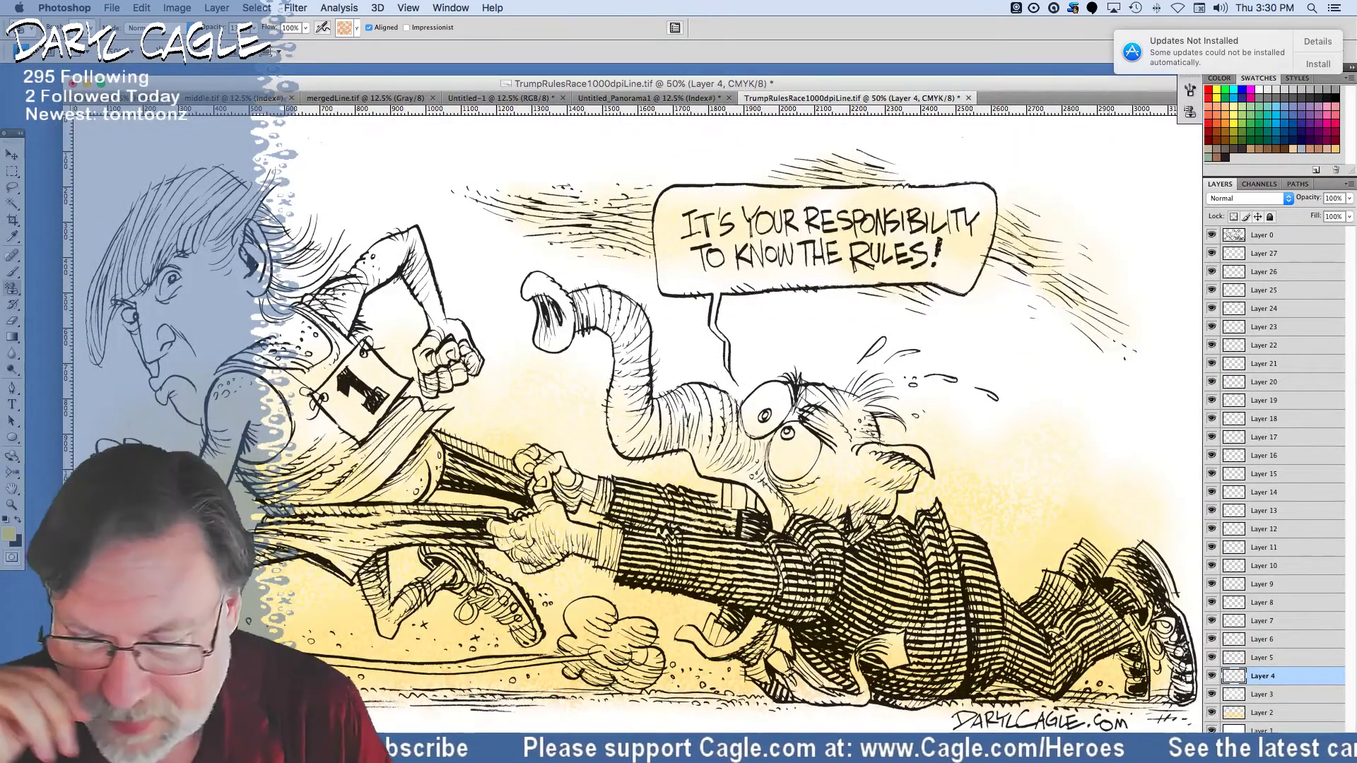
left_click(357, 29)
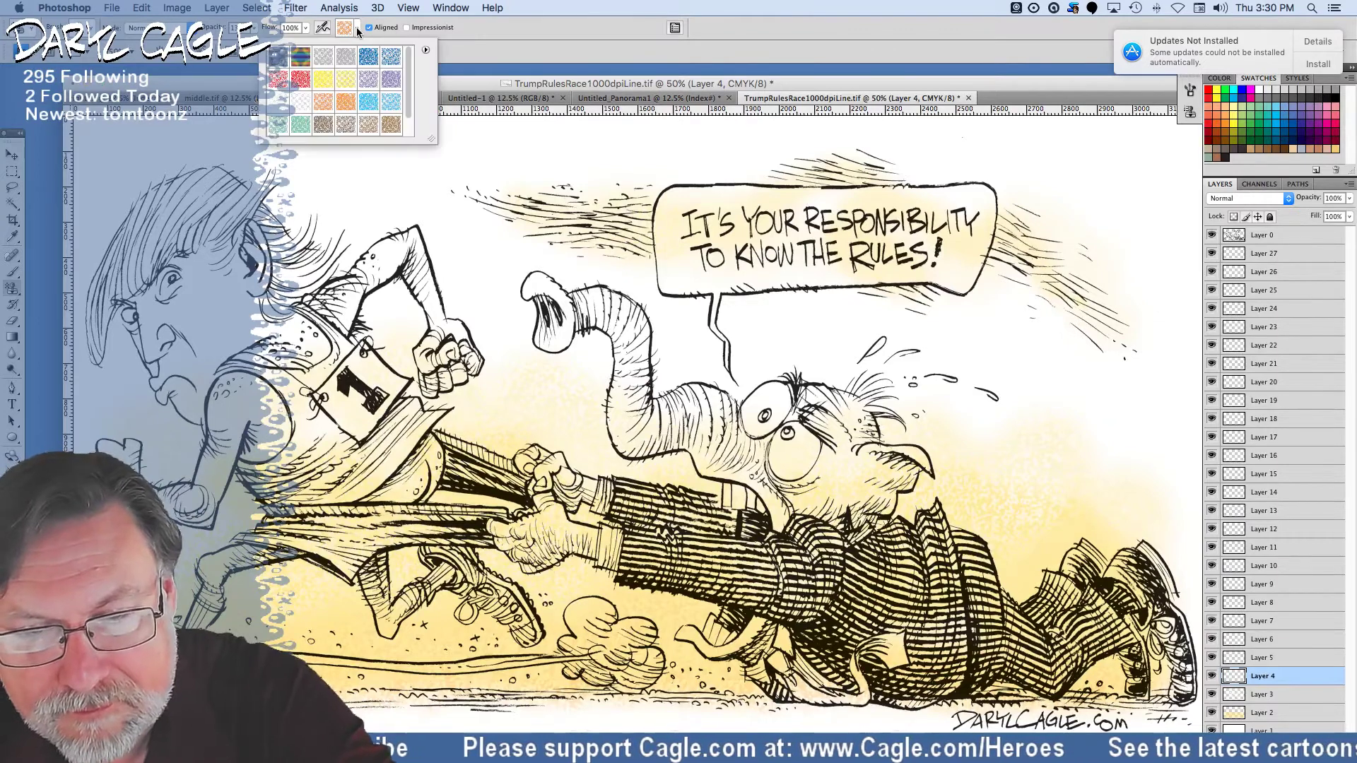
left_click(368, 125)
double_click(366, 126)
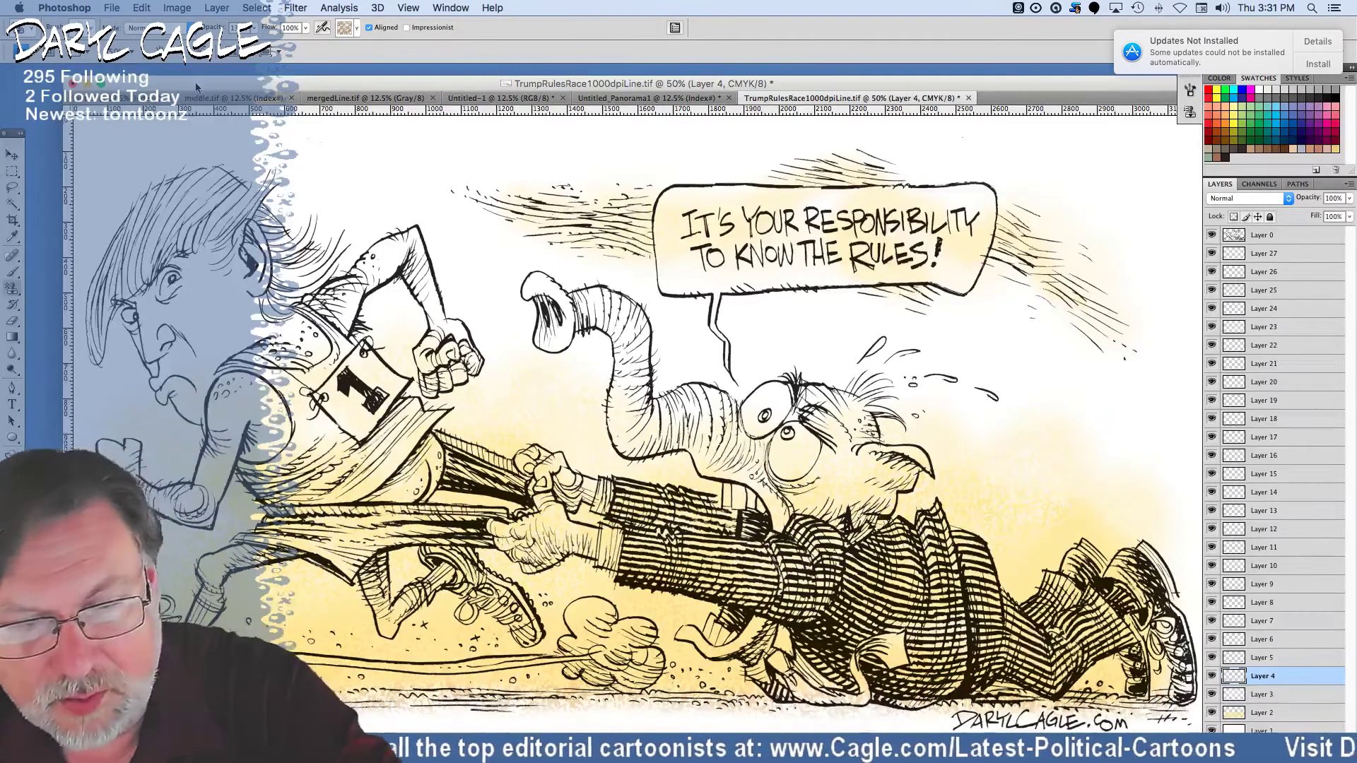
left_click_drag(196, 87, 457, 83)
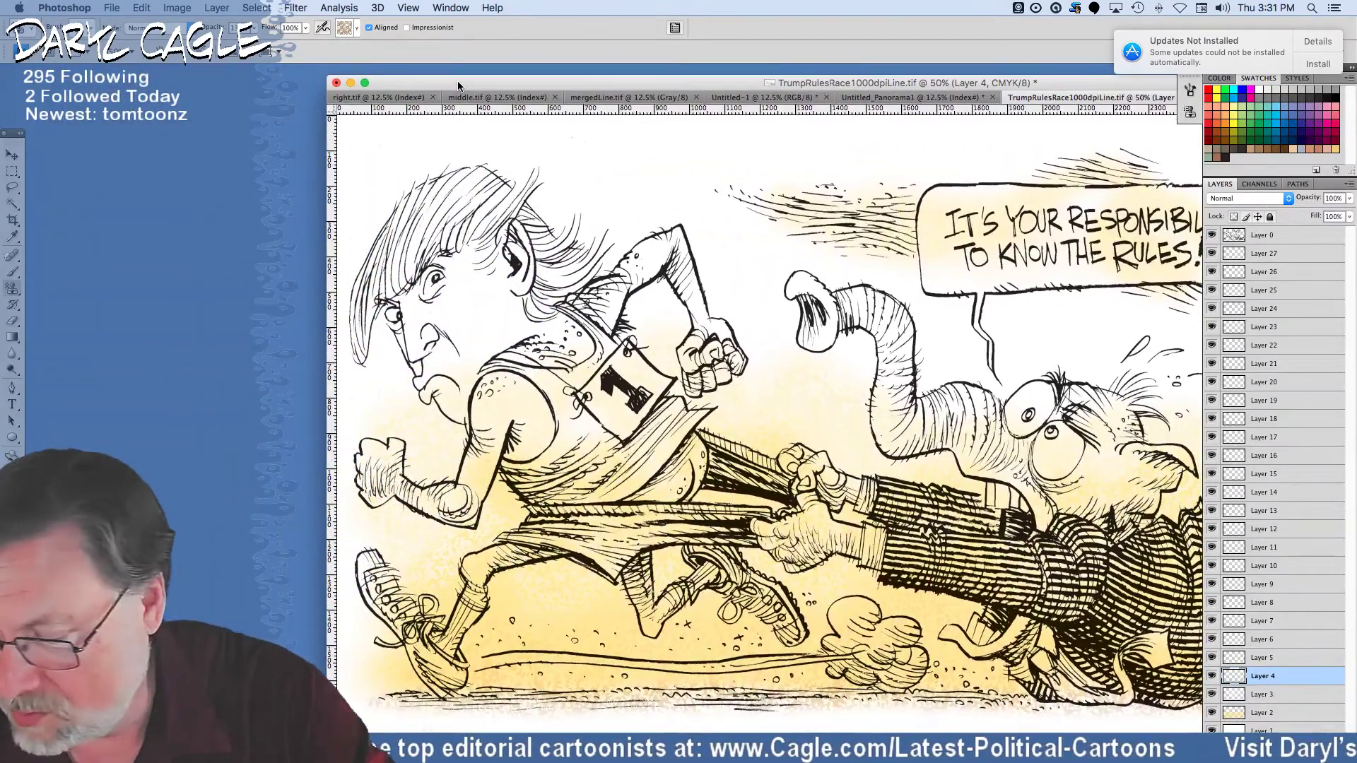
Rename Layer 5 to Flesh.
double_click(1252, 658)
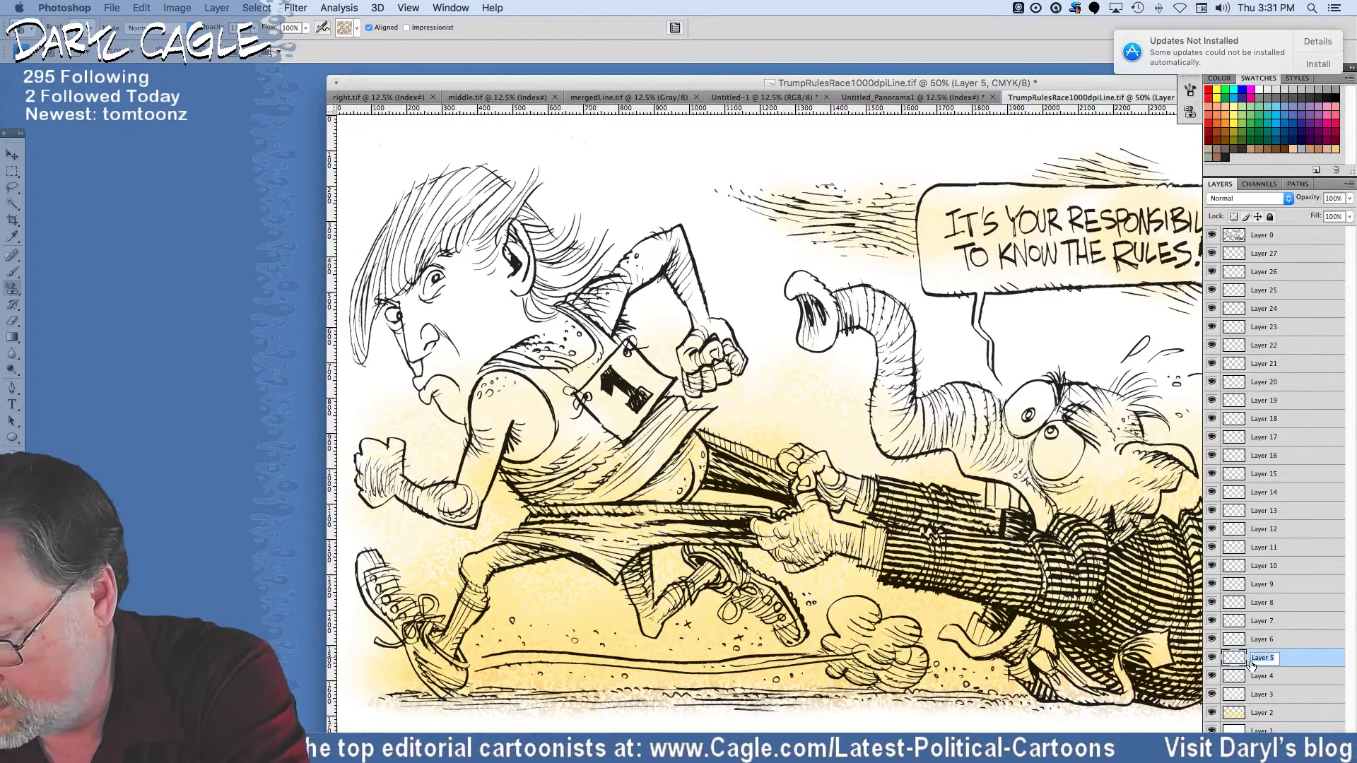
type("fl")
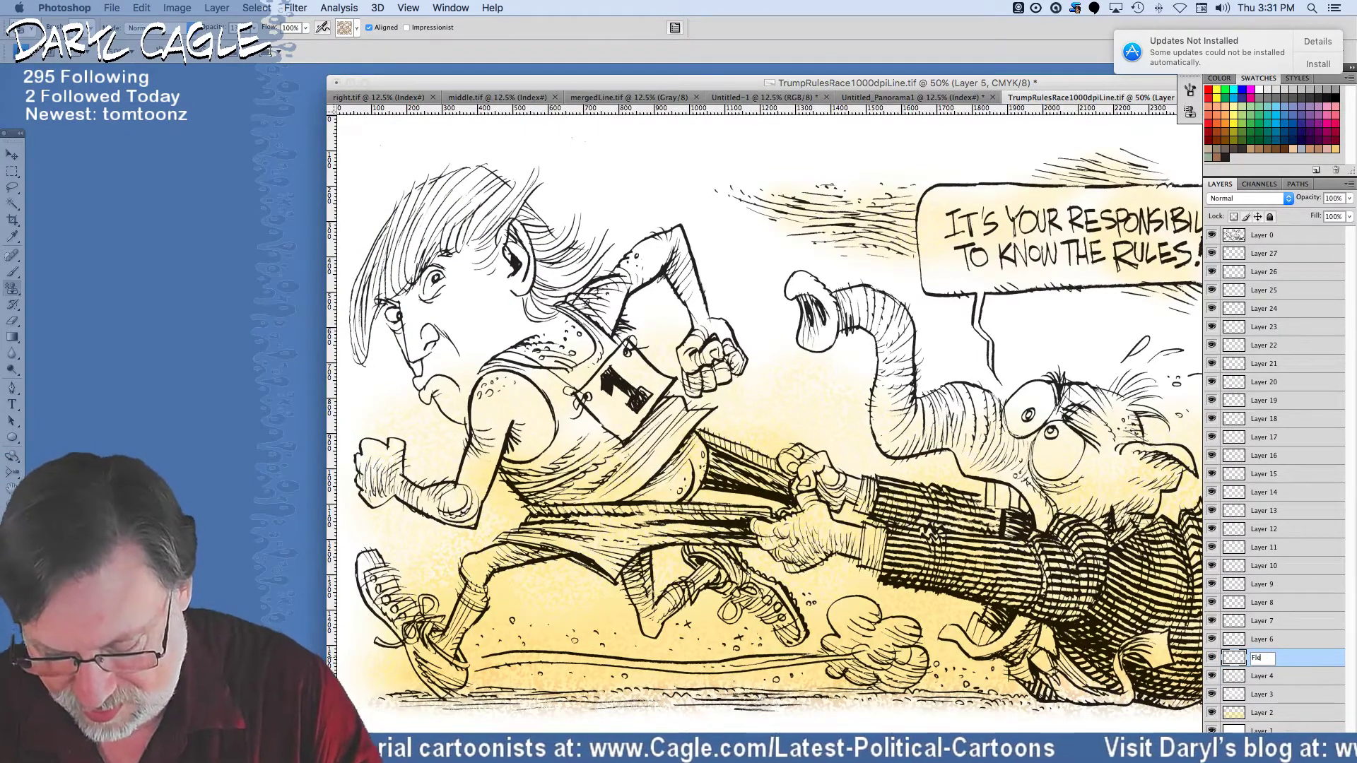
key("Return")
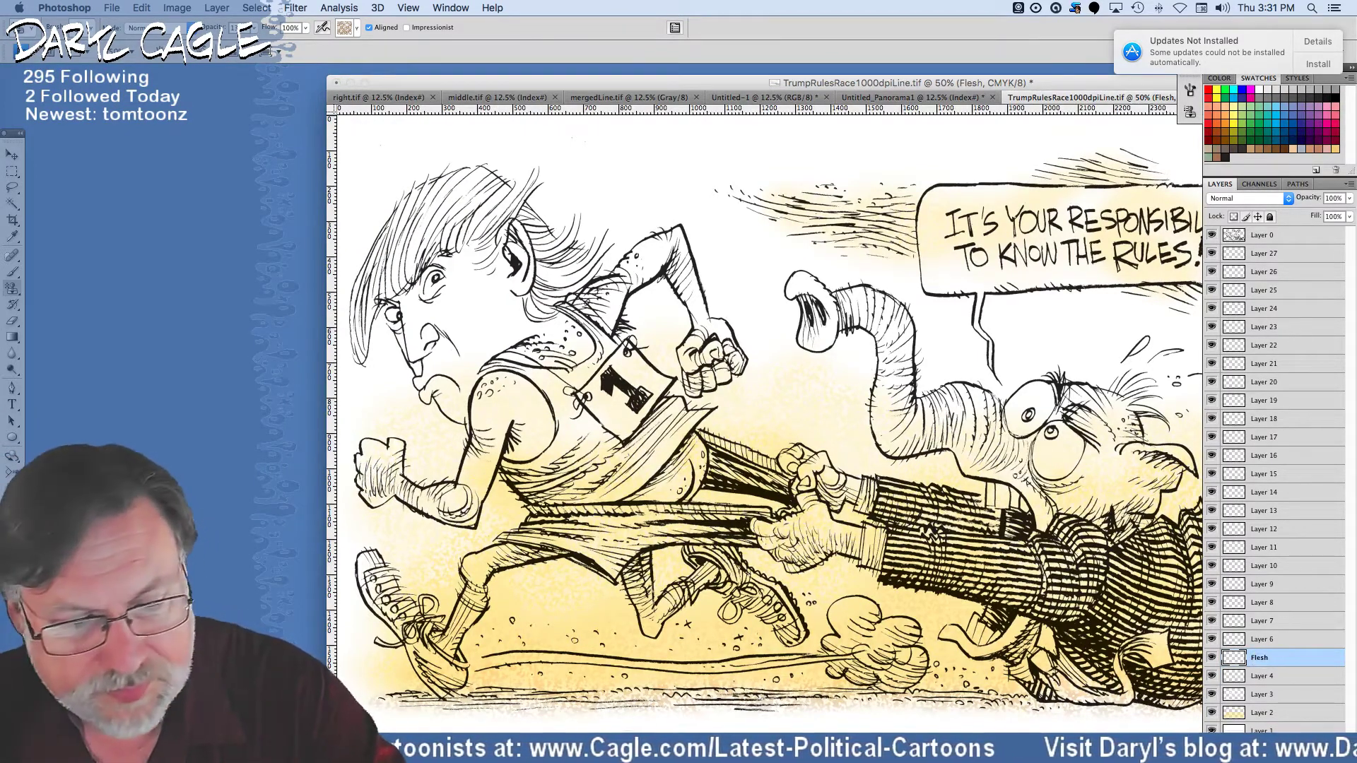
Set the foreground to a pale pink skin tone, C3 M22 Y22 K0.
left_click(10, 532)
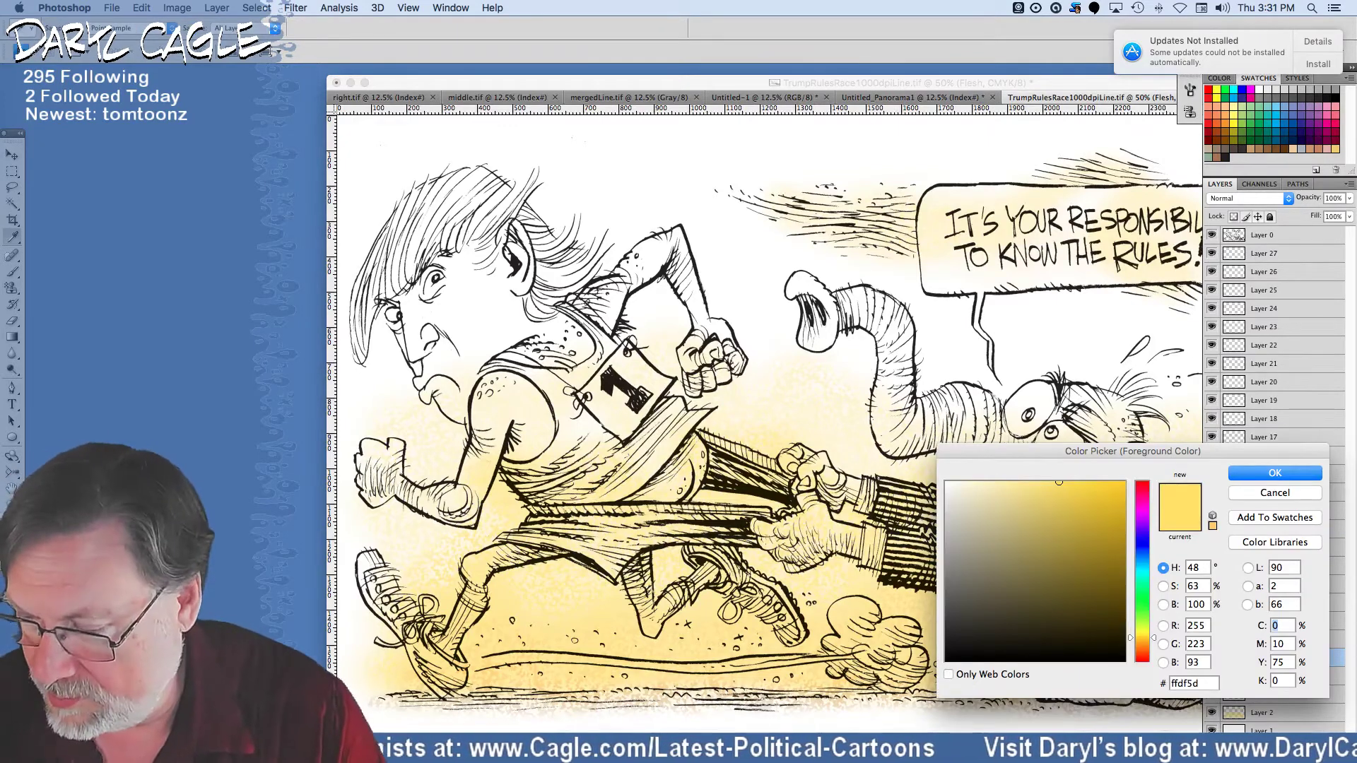
type("3")
key("Tab")
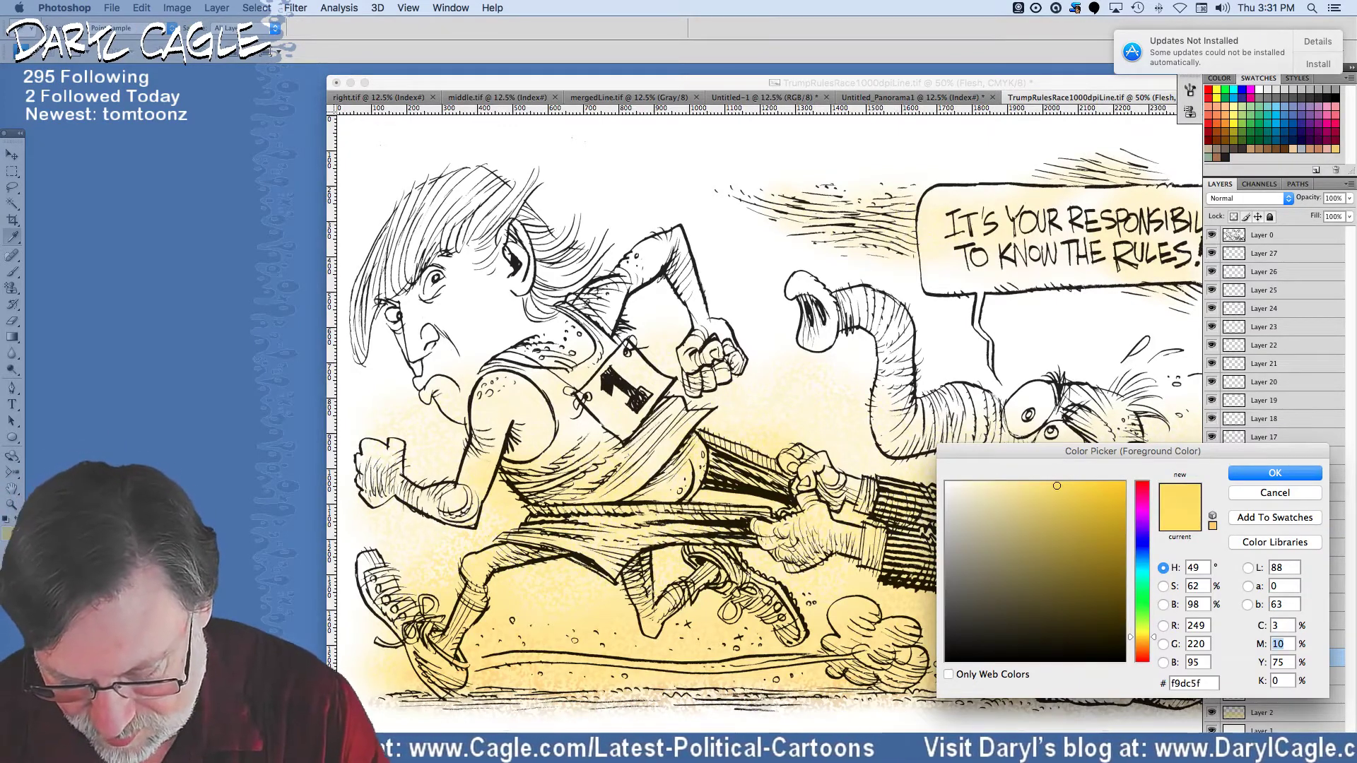
type("22")
key("Tab")
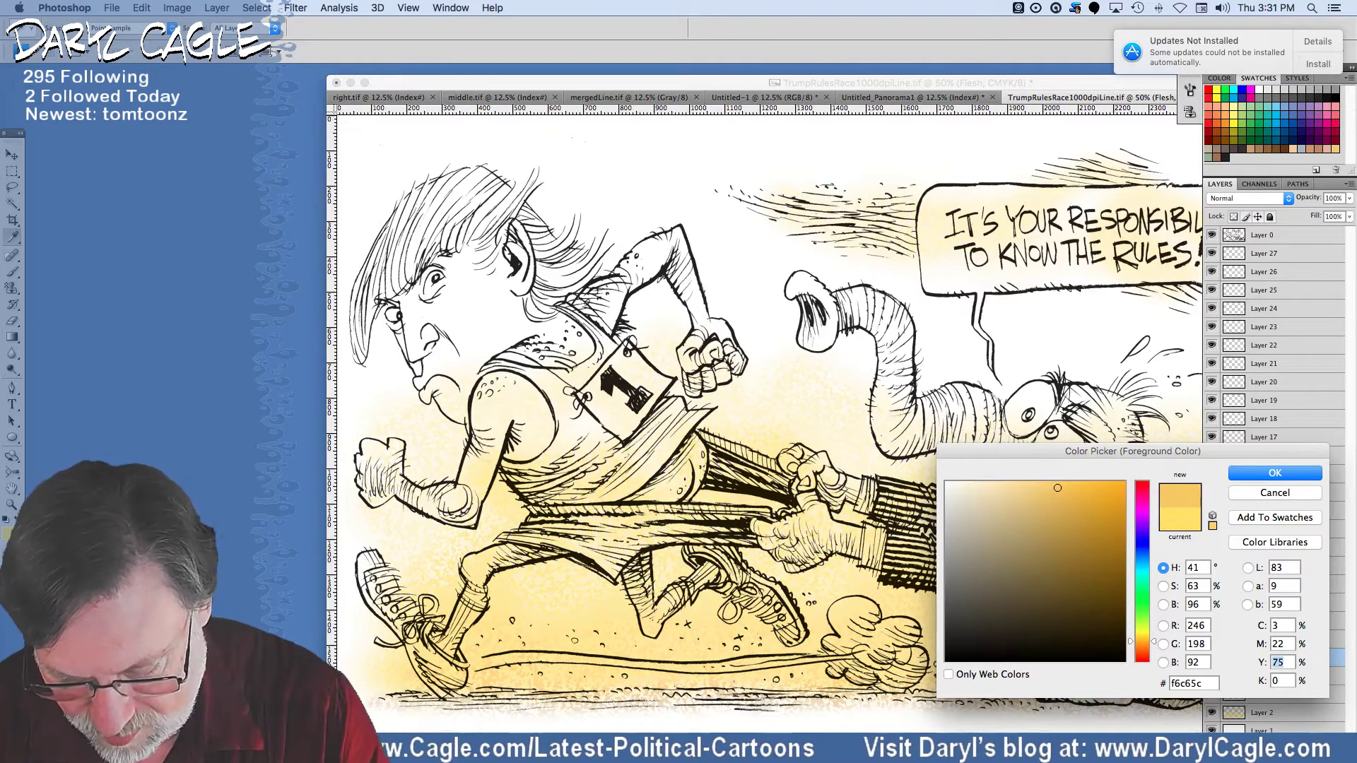
type("22")
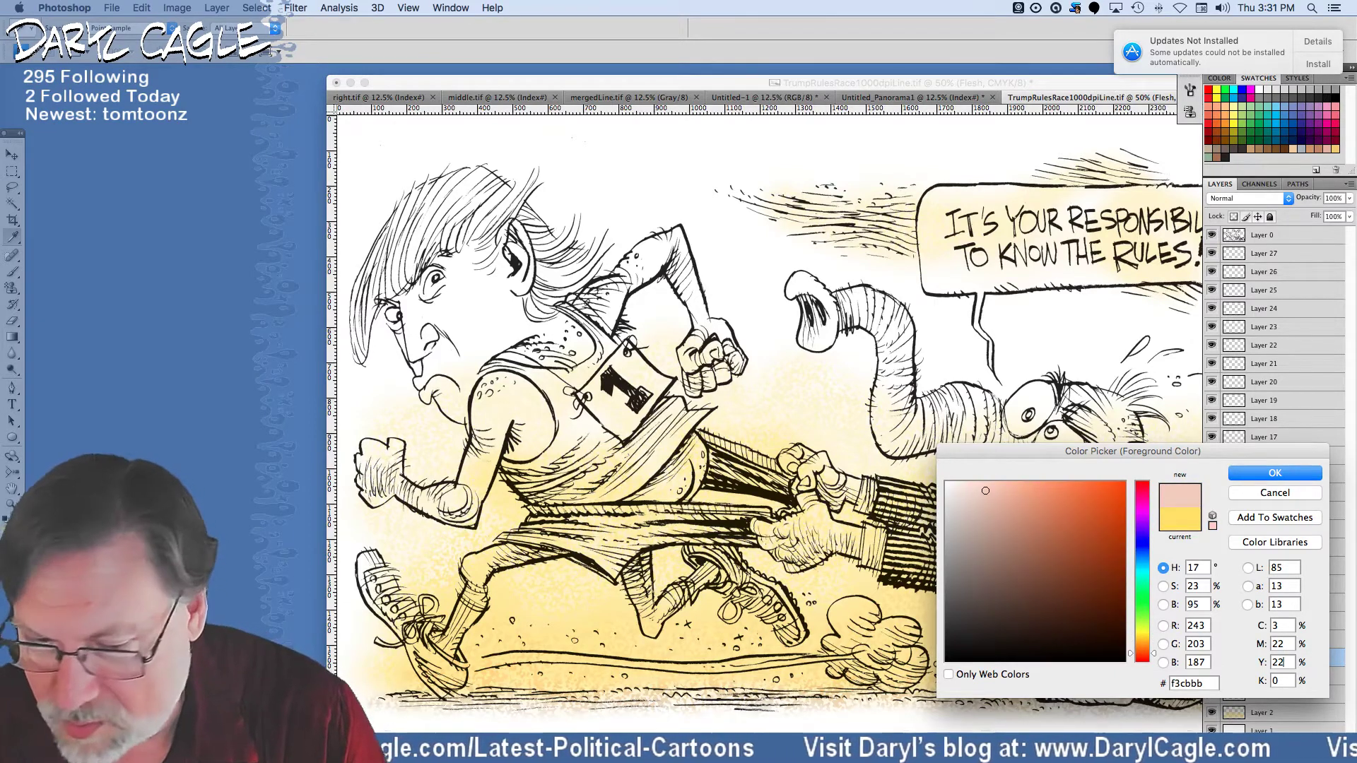
key("Return")
At 100% brush opacity, paint skin tone over the runner's face, arm, fist and shoulder.
left_click(19, 278)
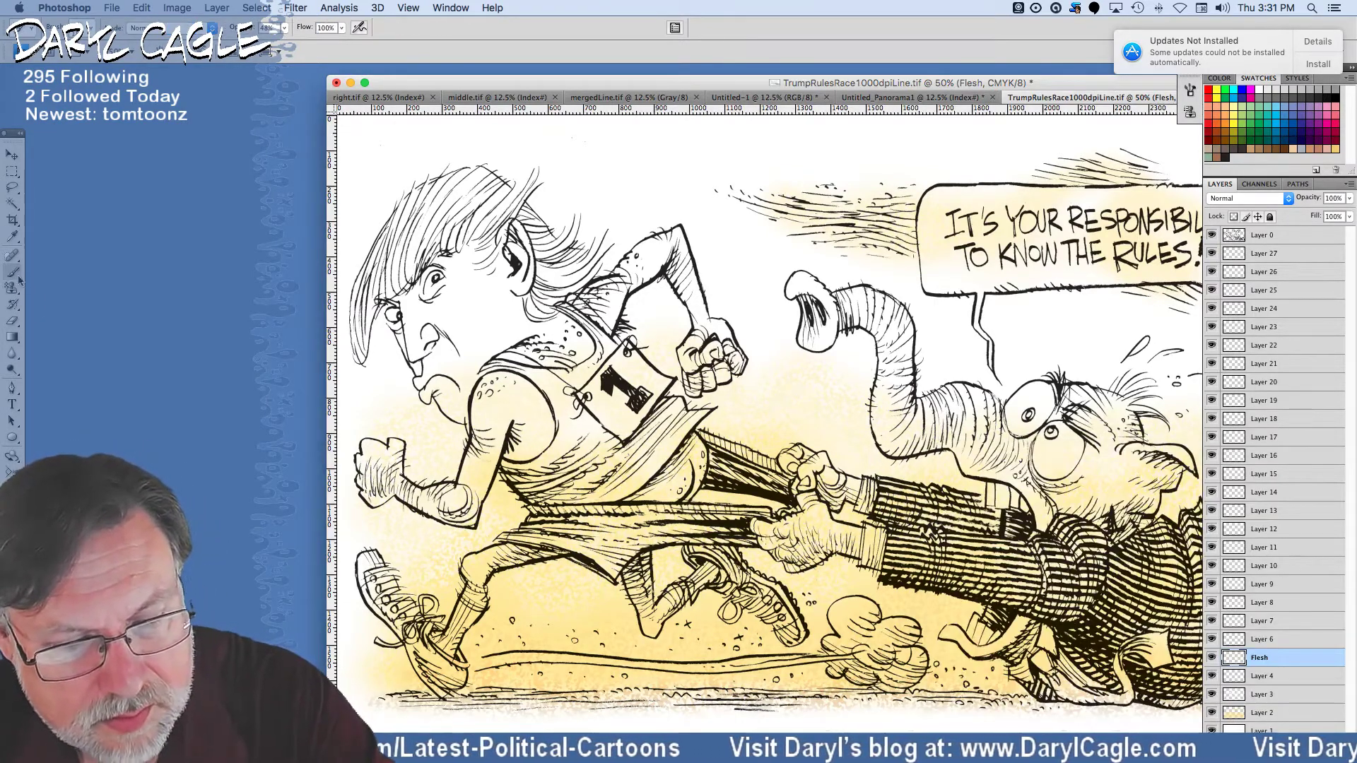
left_click(78, 28)
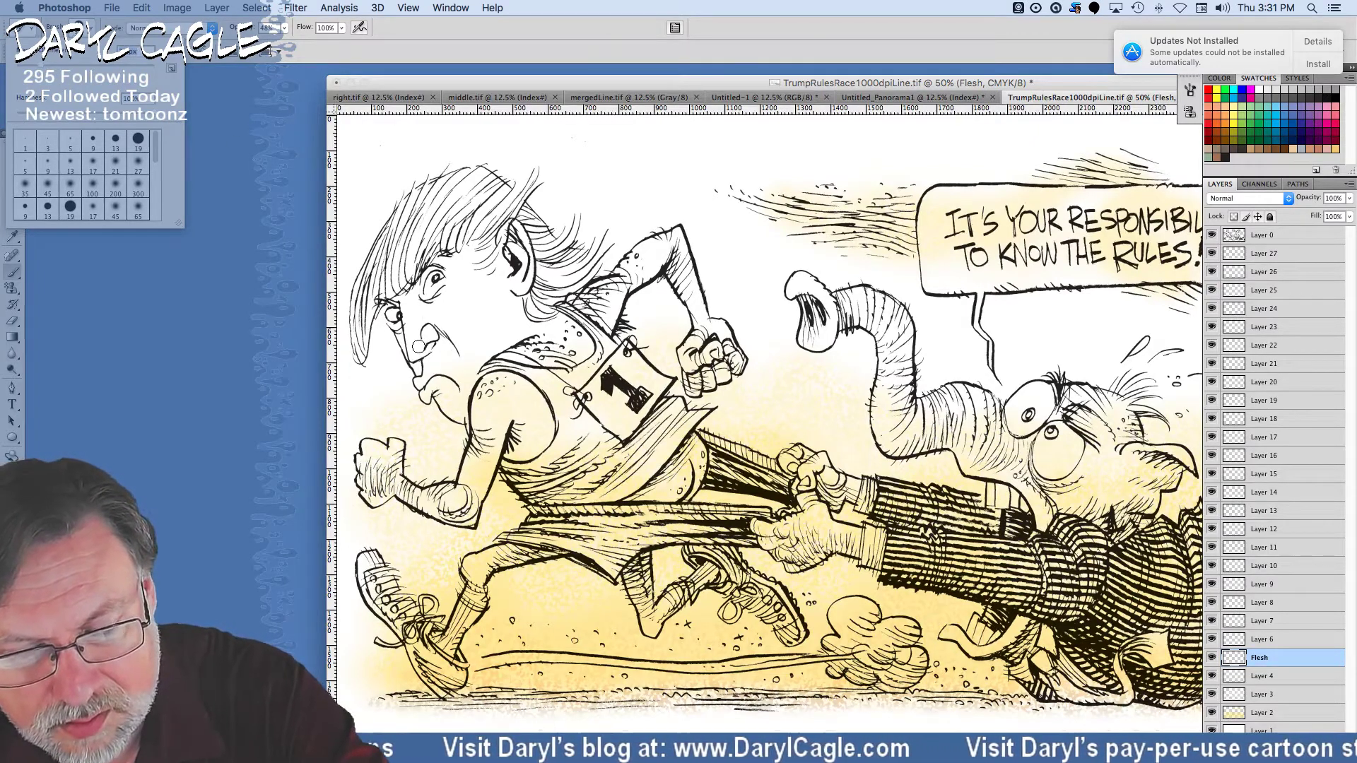
left_click(284, 29)
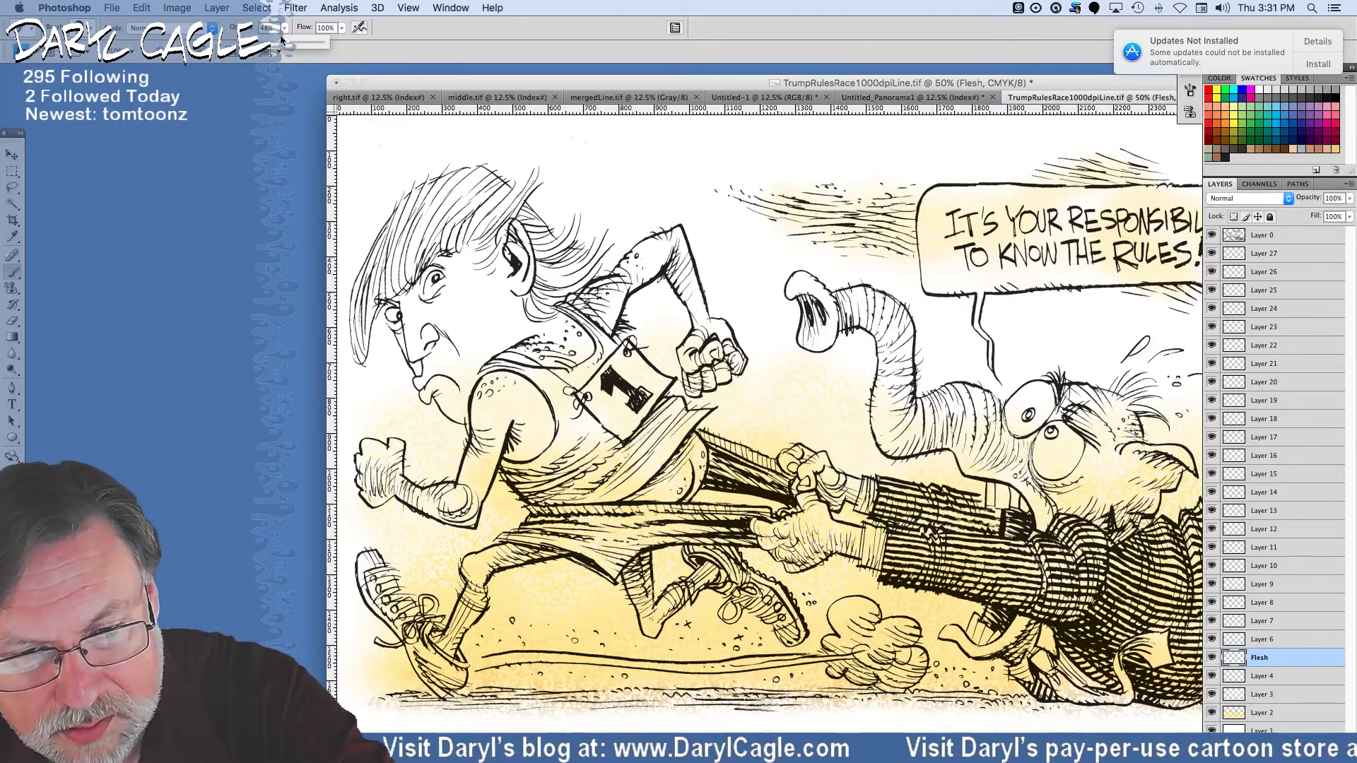
left_click_drag(285, 42, 327, 43)
mouse_move(388, 307)
left_mouse_down()
mouse_move(427, 398)
mouse_move(464, 417)
mouse_move(497, 351)
mouse_move(581, 355)
mouse_move(579, 334)
mouse_move(526, 300)
mouse_move(516, 226)
mouse_move(503, 243)
mouse_move(509, 300)
mouse_move(516, 286)
mouse_move(459, 297)
mouse_move(504, 261)
mouse_move(460, 286)
mouse_move(464, 253)
mouse_move(424, 277)
mouse_move(438, 257)
mouse_move(400, 297)
left_mouse_up()
mouse_move(477, 385)
left_mouse_down()
mouse_move(457, 509)
mouse_move(474, 525)
mouse_move(498, 423)
mouse_move(502, 452)
mouse_move(547, 437)
mouse_move(539, 446)
mouse_move(546, 417)
mouse_move(495, 376)
left_mouse_up()
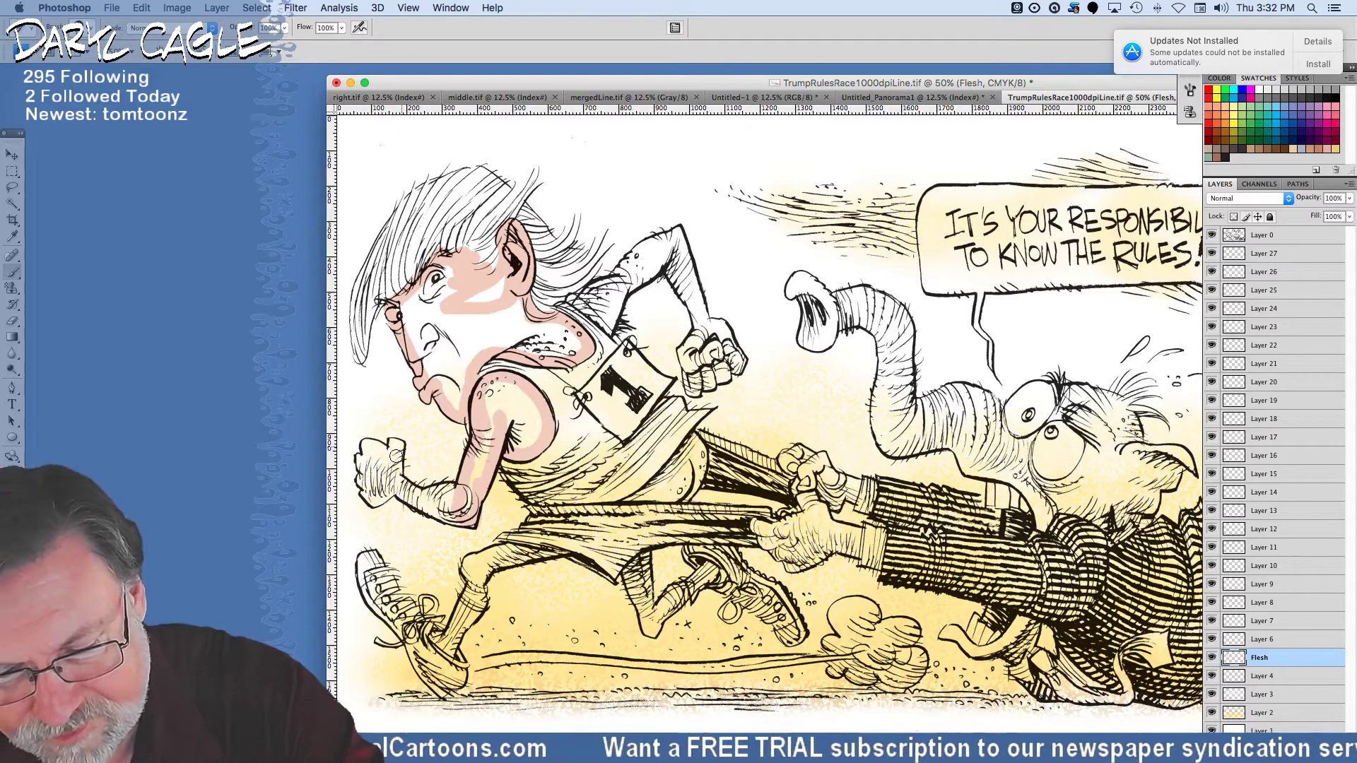
mouse_move(387, 490)
left_mouse_down()
mouse_move(365, 442)
mouse_move(388, 457)
mouse_move(393, 441)
mouse_move(395, 488)
mouse_move(374, 466)
mouse_move(461, 518)
mouse_move(430, 493)
mouse_move(446, 489)
mouse_move(399, 482)
left_mouse_up()
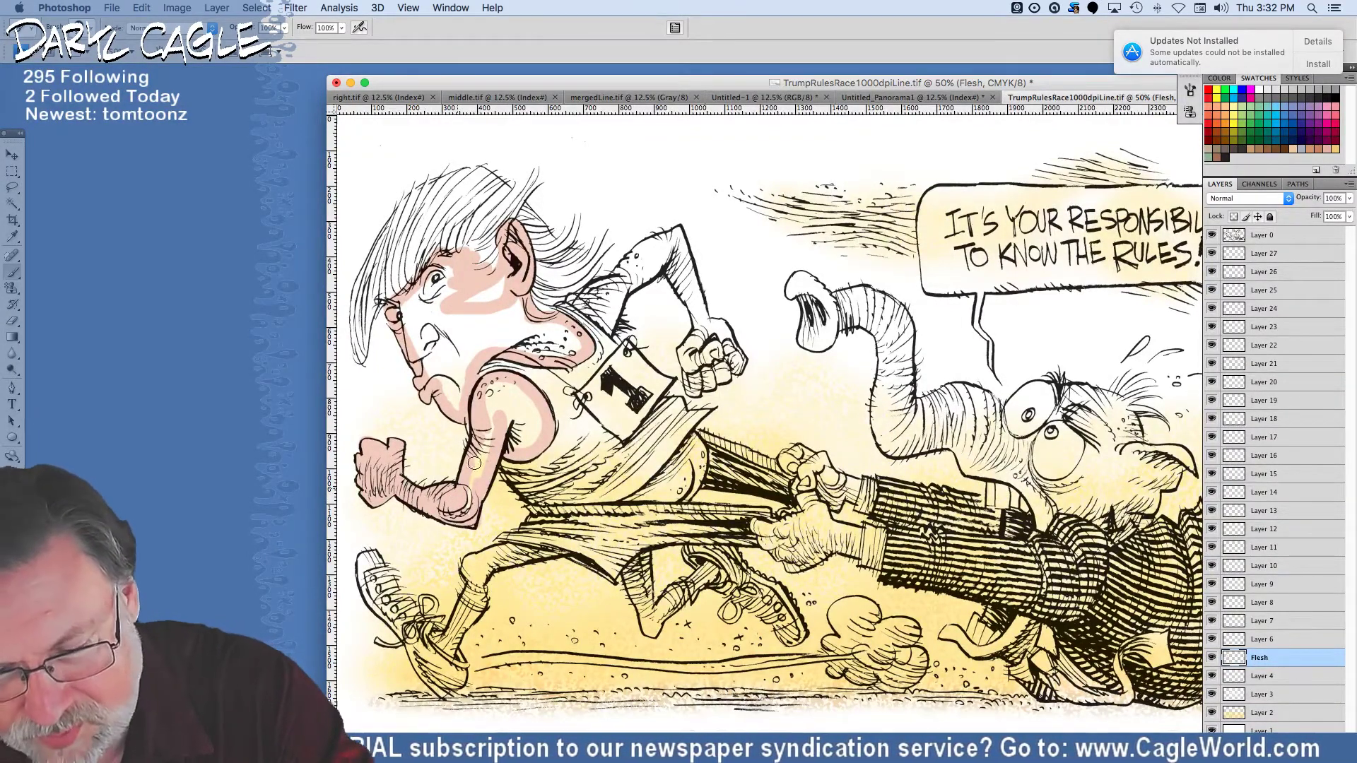
left_click_drag(490, 416, 482, 432)
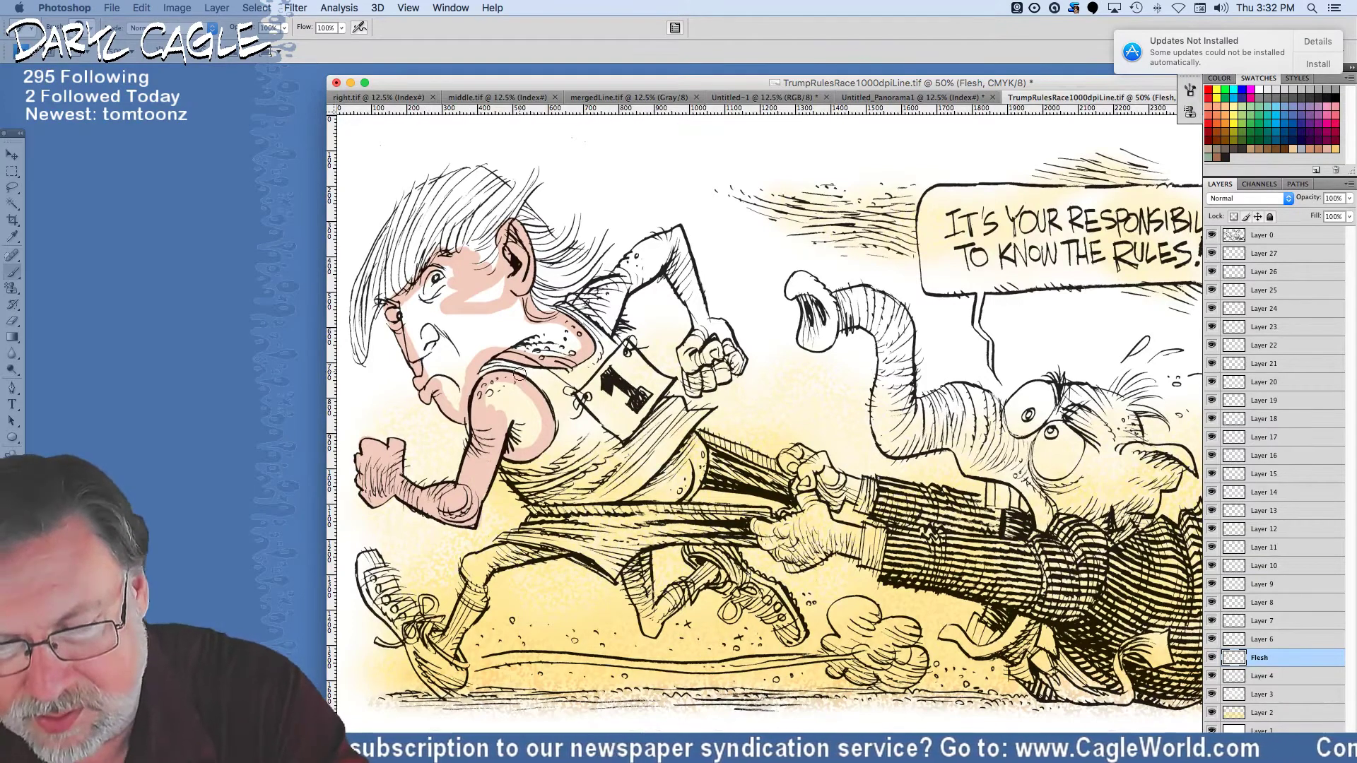
mouse_move(488, 385)
left_mouse_down()
mouse_move(526, 432)
mouse_move(513, 434)
left_mouse_up()
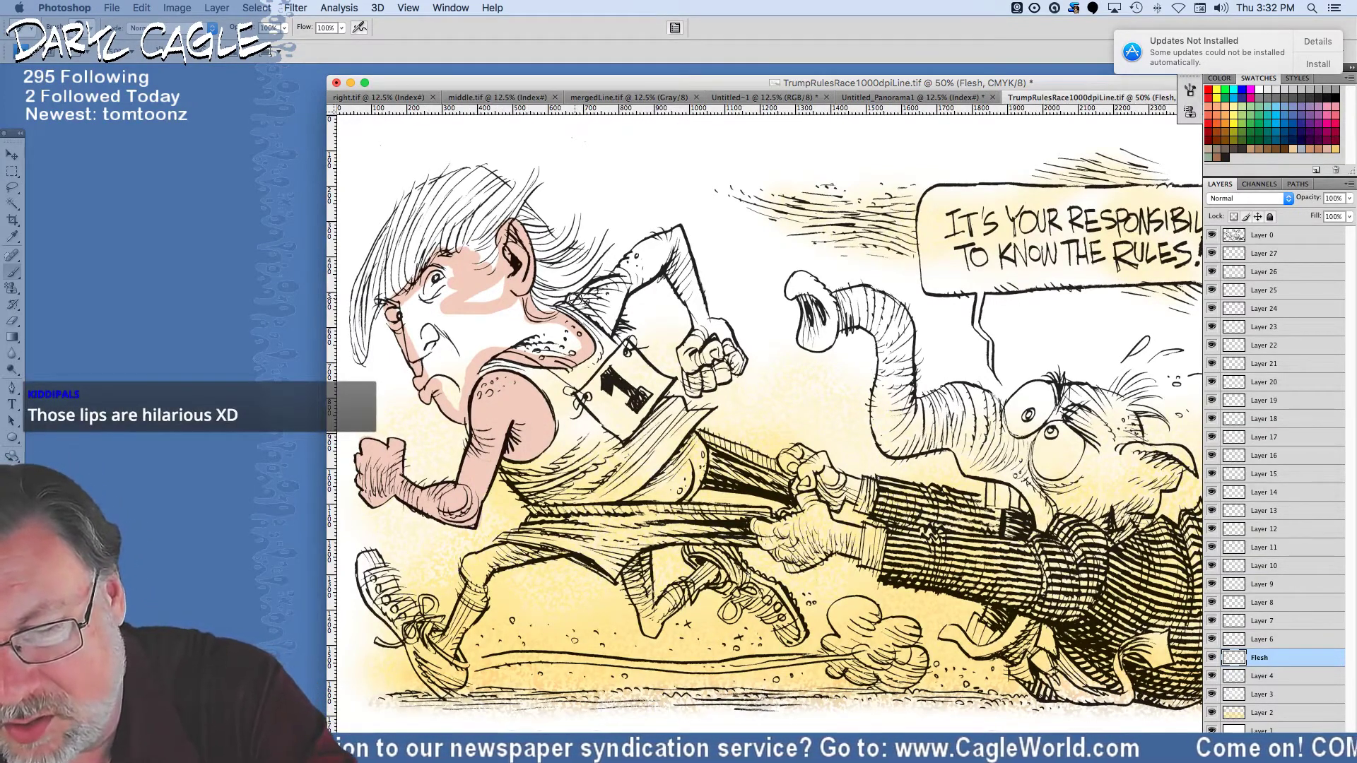
mouse_move(581, 301)
left_mouse_down()
mouse_move(614, 283)
mouse_move(608, 330)
mouse_move(593, 299)
mouse_move(676, 233)
mouse_move(646, 277)
mouse_move(632, 284)
mouse_move(665, 246)
mouse_move(620, 280)
mouse_move(671, 272)
mouse_move(680, 287)
mouse_move(681, 246)
mouse_move(703, 315)
mouse_move(682, 279)
mouse_move(700, 327)
mouse_move(689, 385)
mouse_move(713, 385)
mouse_move(717, 350)
mouse_move(735, 371)
mouse_move(724, 336)
mouse_move(703, 325)
mouse_move(708, 345)
left_mouse_up()
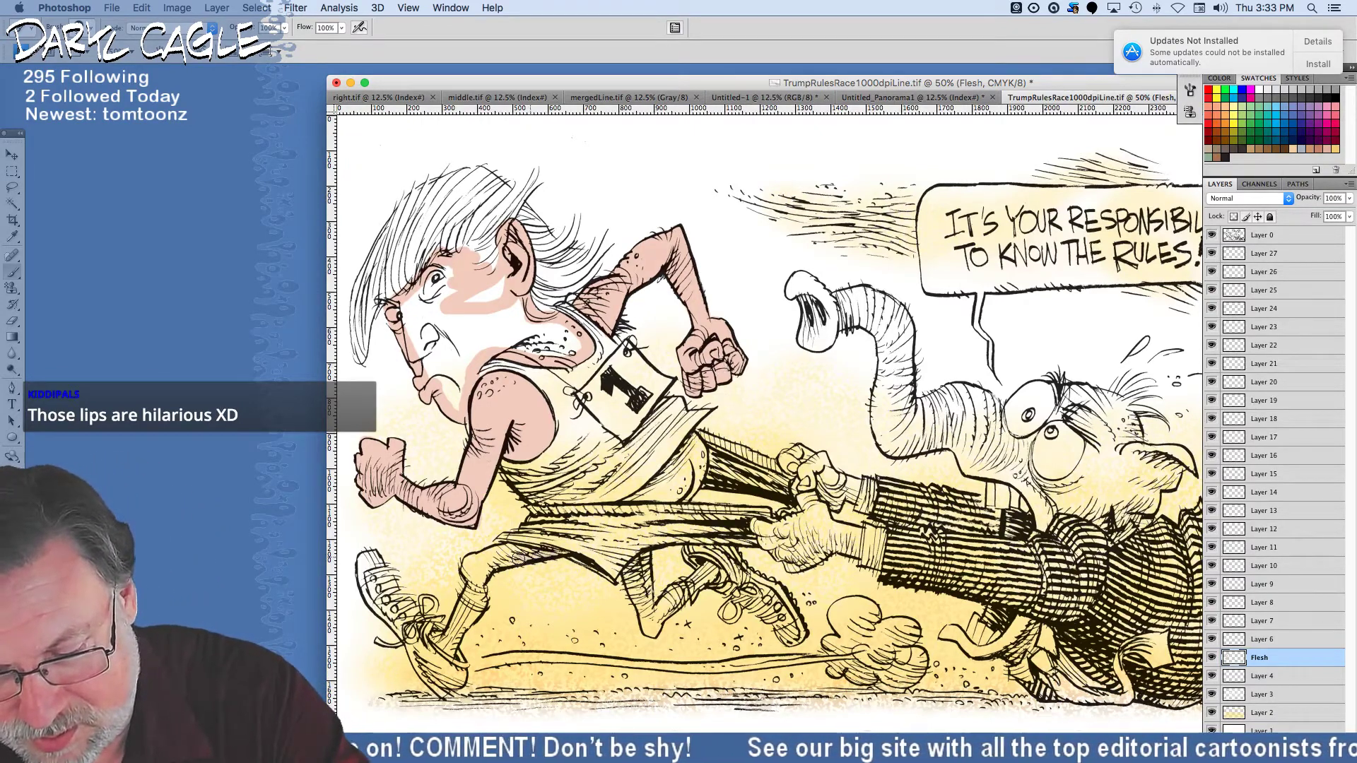
Paint skin tone on the thigh, lower leg, hip, nose and cheek.
mouse_move(507, 556)
left_mouse_down()
mouse_move(470, 561)
mouse_move(471, 578)
mouse_move(494, 562)
left_mouse_up()
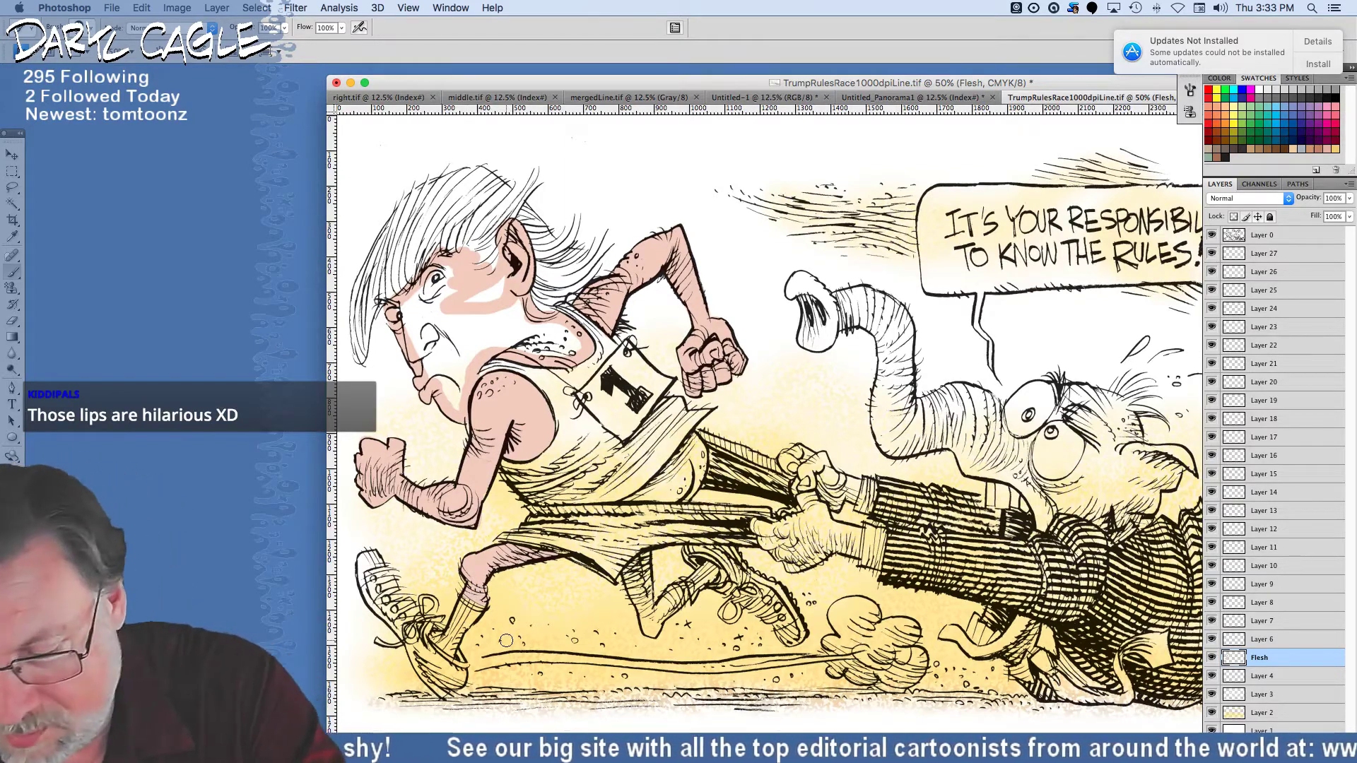
mouse_move(644, 553)
left_mouse_down()
mouse_move(647, 608)
mouse_move(631, 566)
mouse_move(646, 625)
mouse_move(668, 592)
left_mouse_up()
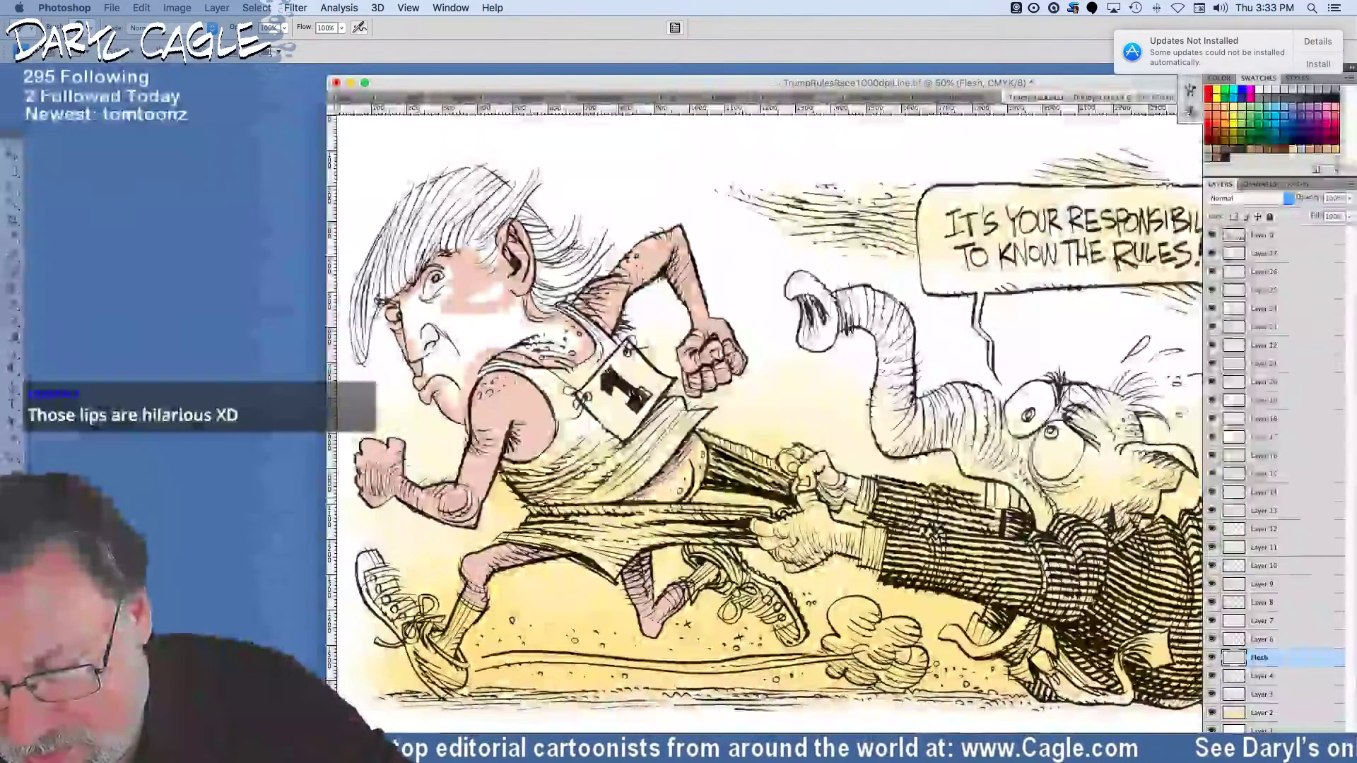
mouse_move(623, 500)
left_mouse_down()
mouse_move(683, 495)
mouse_move(703, 452)
mouse_move(691, 434)
mouse_move(689, 474)
mouse_move(678, 461)
left_mouse_up()
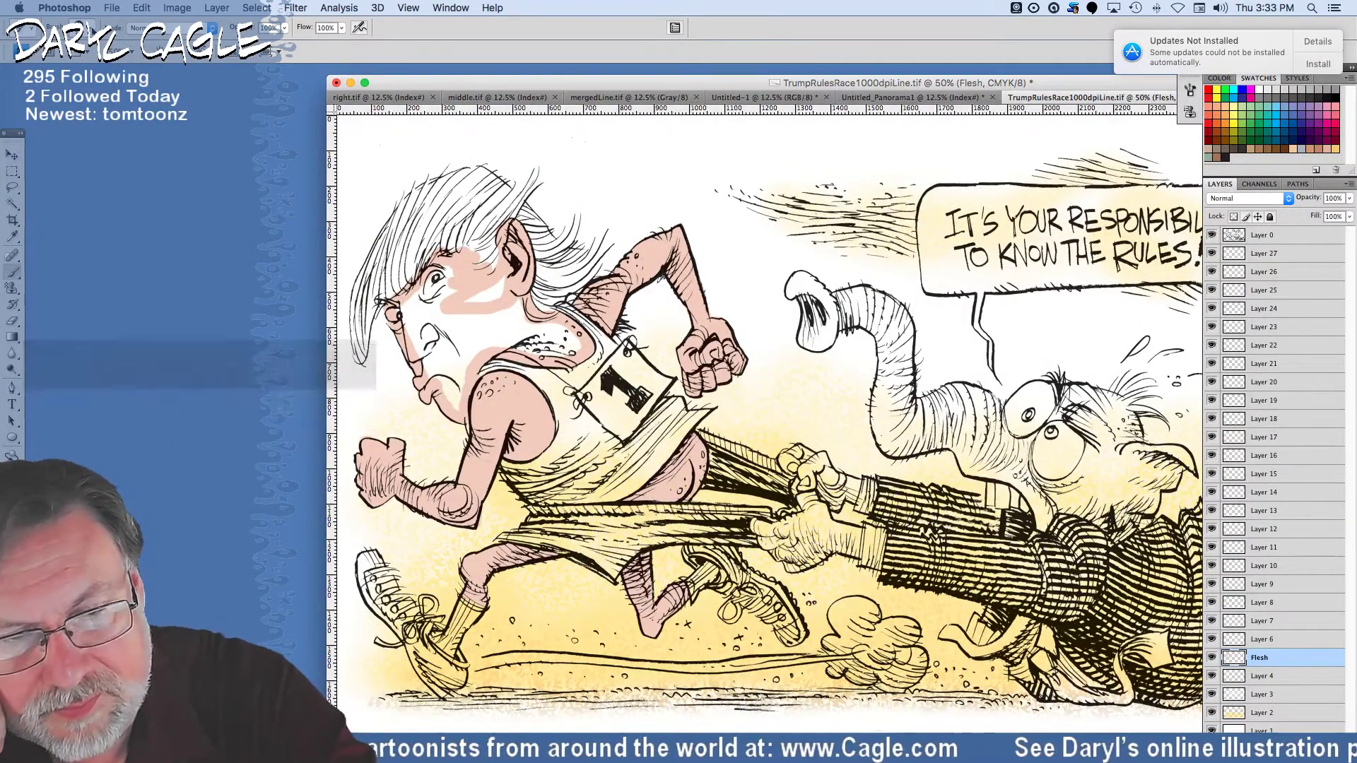
left_click(86, 29)
mouse_move(451, 272)
left_mouse_down()
mouse_move(408, 312)
mouse_move(436, 355)
mouse_move(456, 314)
mouse_move(452, 397)
mouse_move(433, 359)
mouse_move(471, 343)
mouse_move(470, 361)
mouse_move(503, 340)
mouse_move(575, 345)
mouse_move(520, 328)
mouse_move(503, 273)
mouse_move(501, 301)
mouse_move(489, 289)
mouse_move(446, 339)
left_mouse_up()
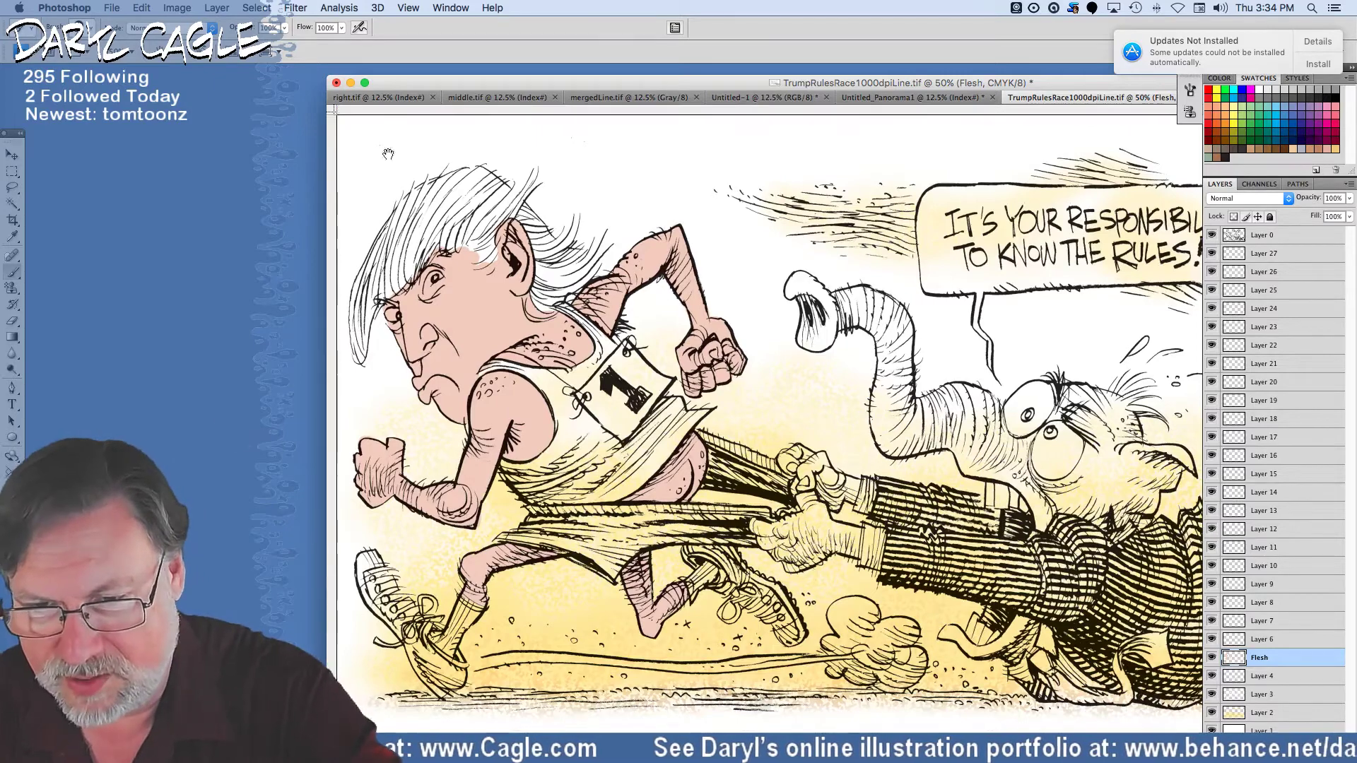
left_click(366, 83)
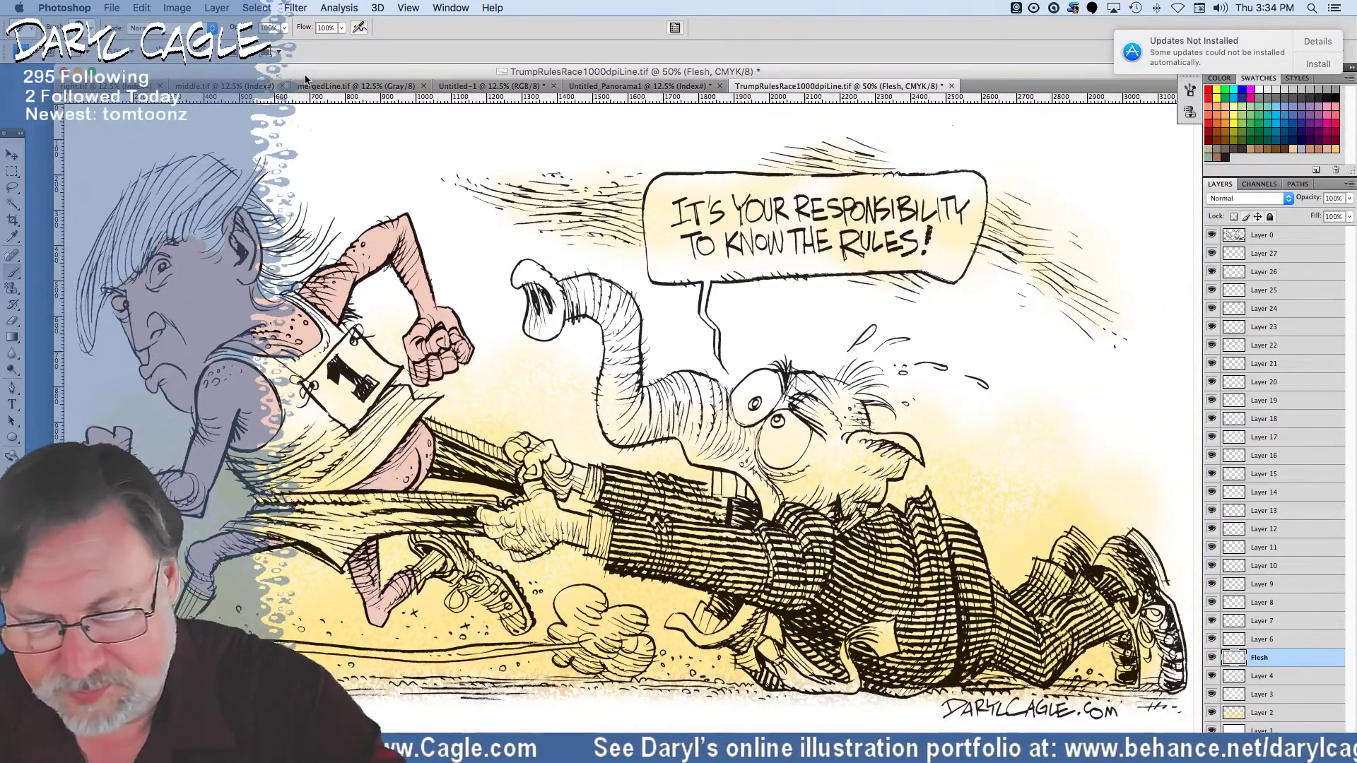
Brush a purple tone (030025) over the elephant's clenched hand, then undo it.
left_click(10, 531)
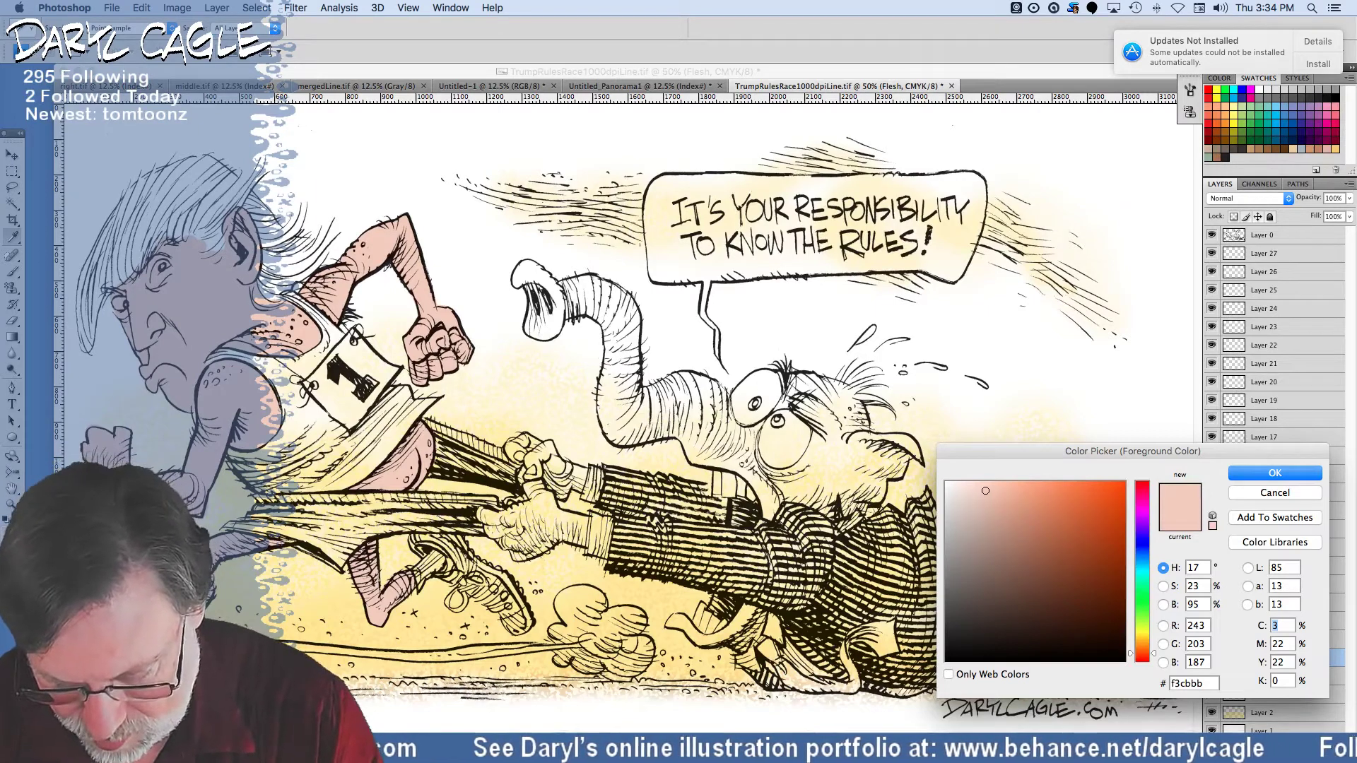
type("0")
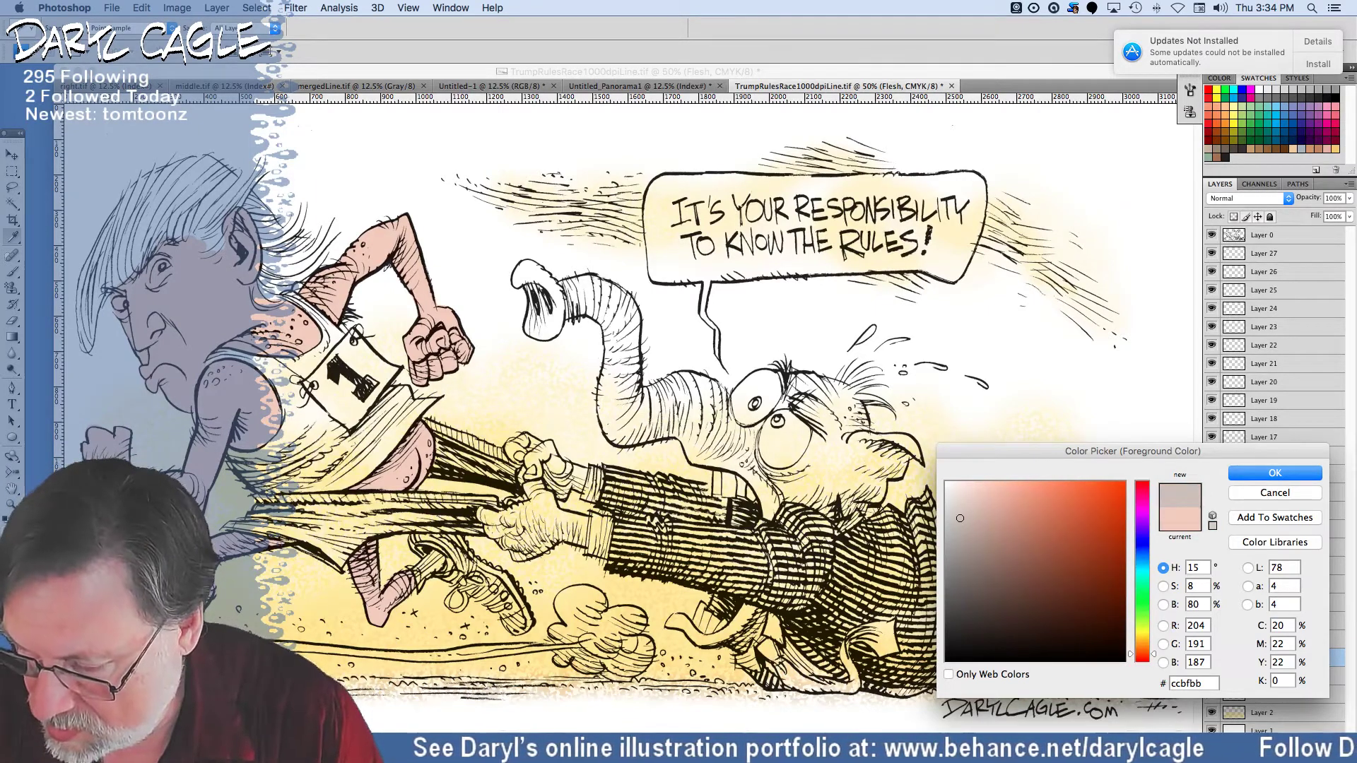
type("30")
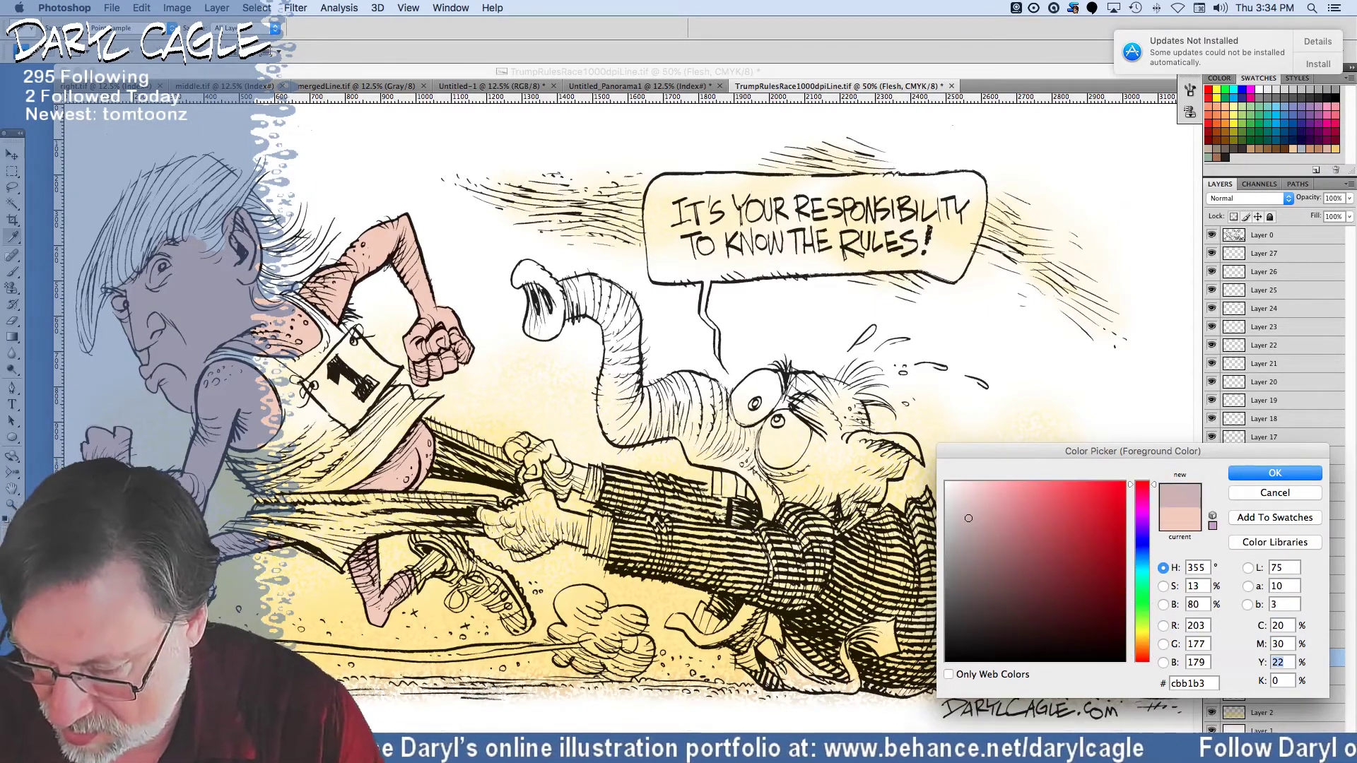
type("0")
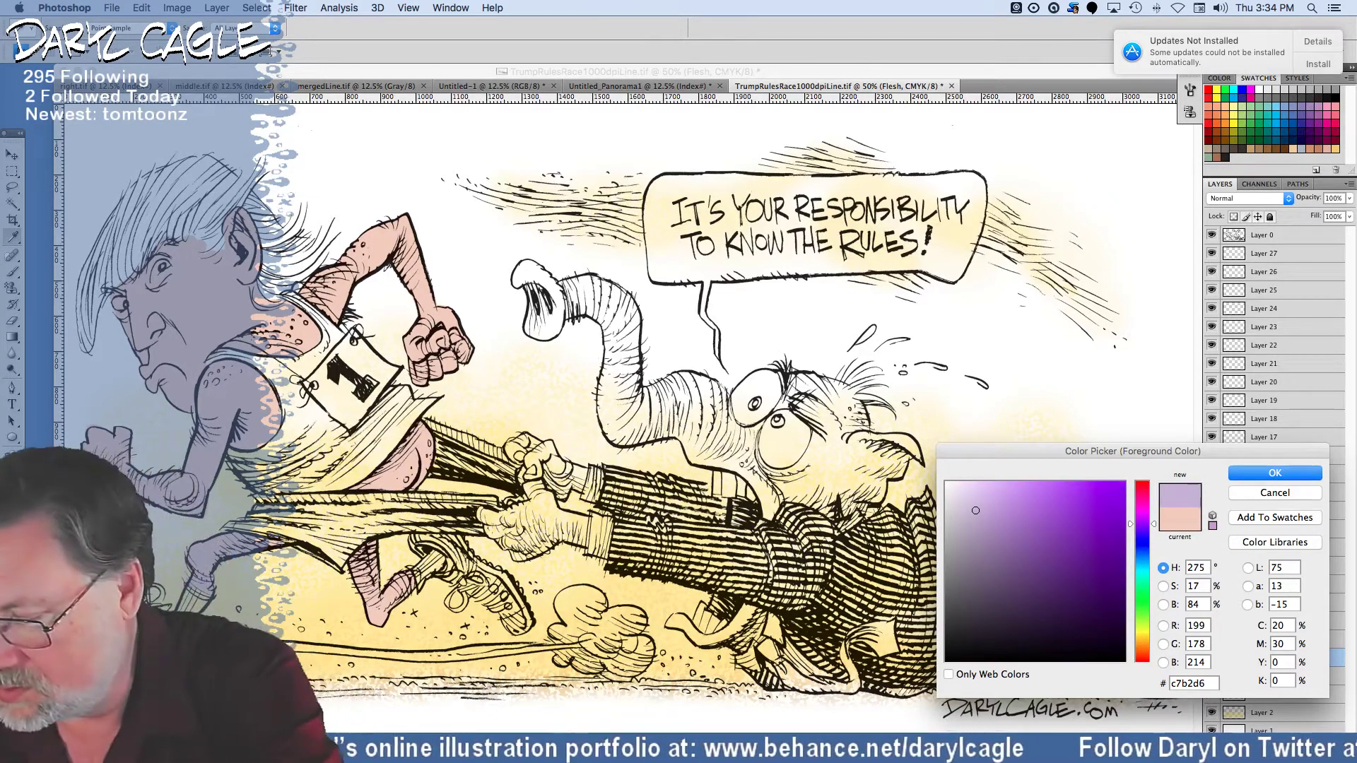
type("25")
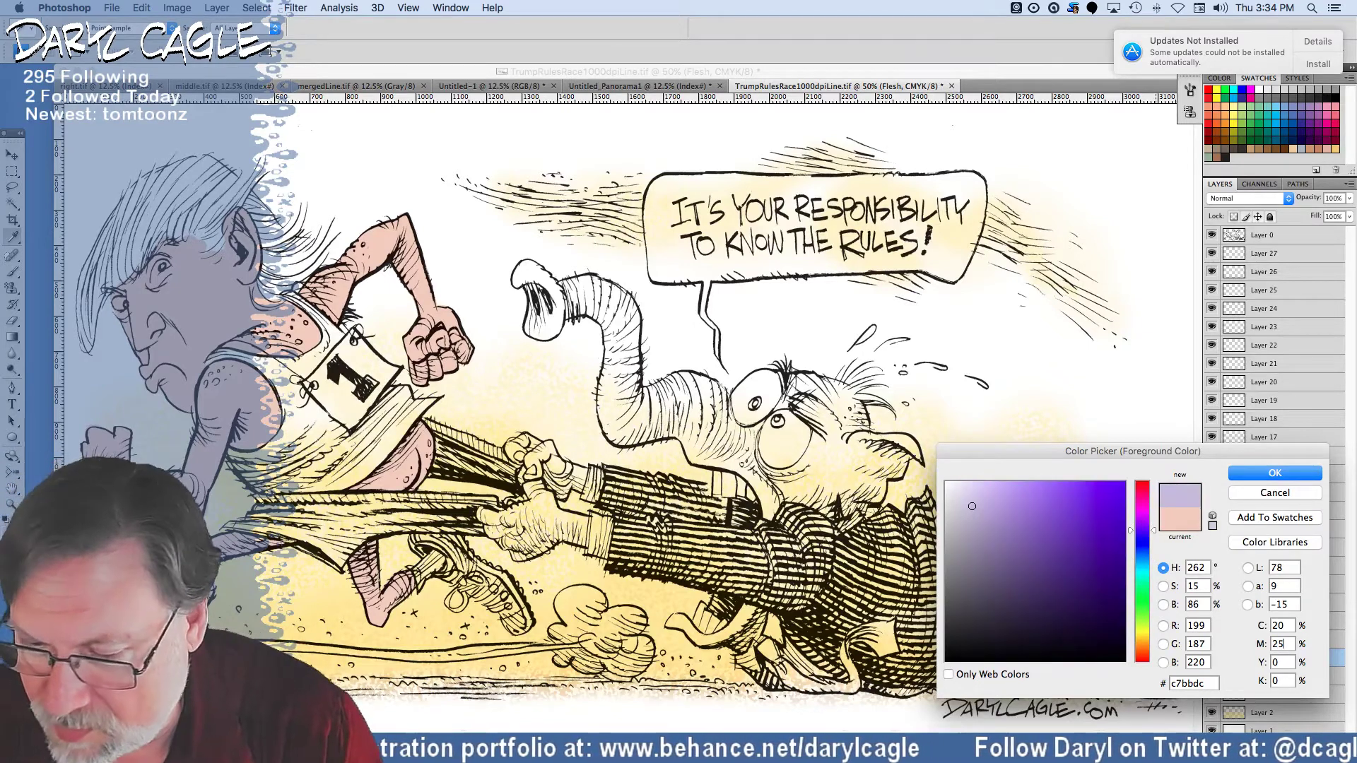
key("Return")
key("b")
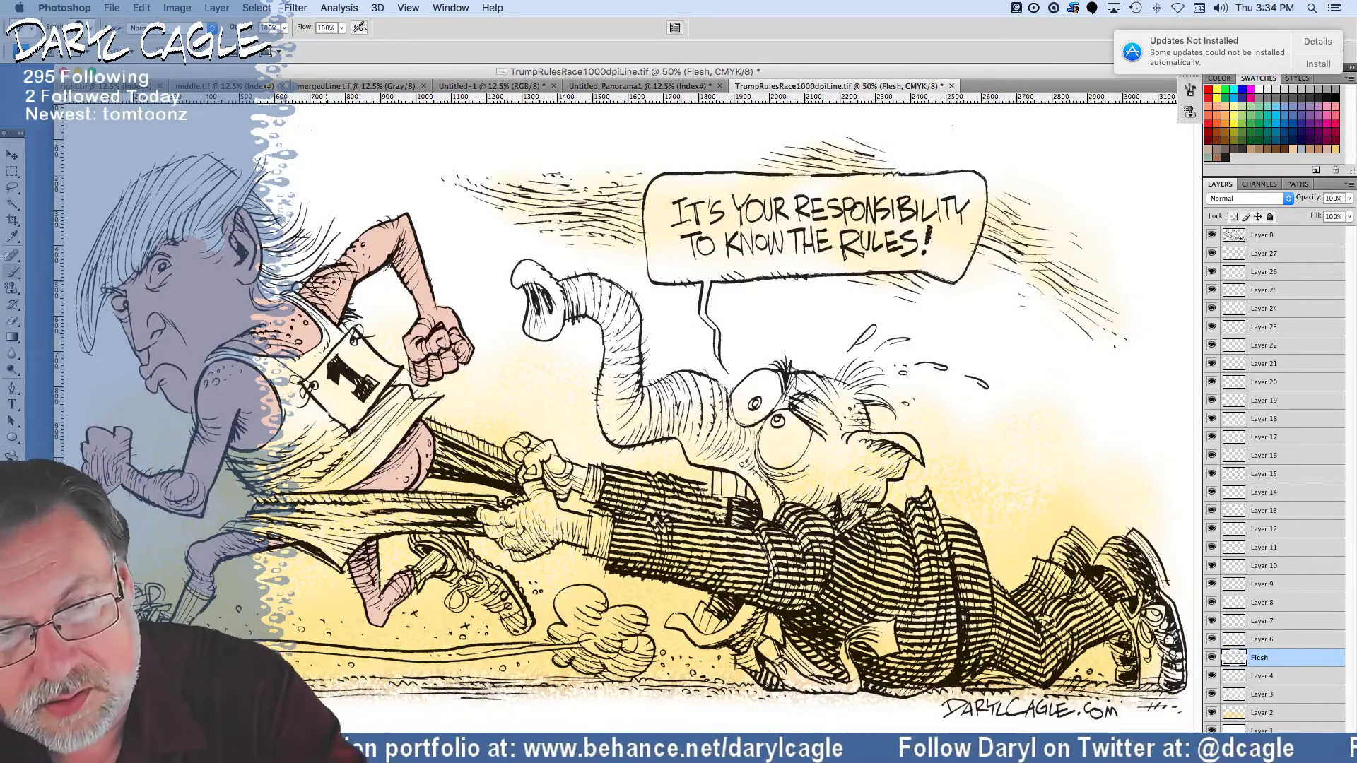
left_click(87, 28)
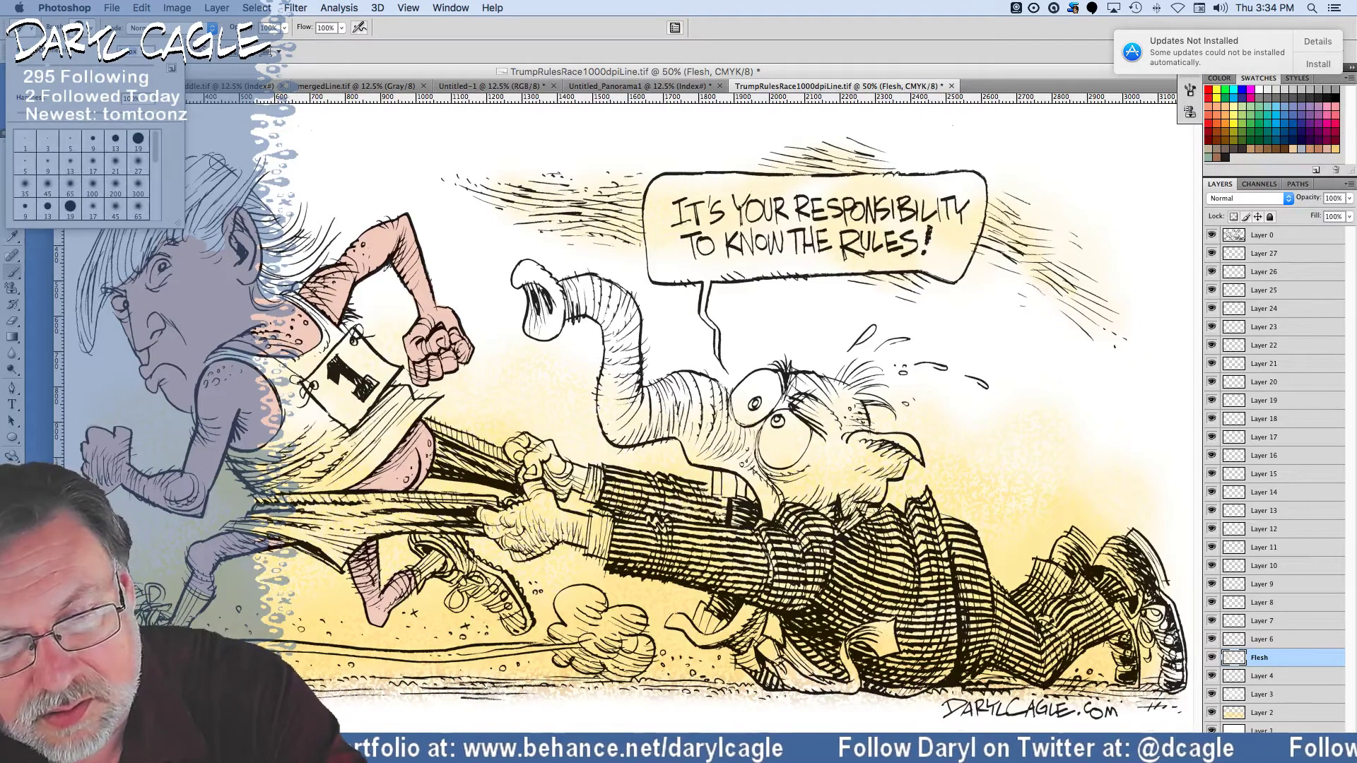
mouse_move(539, 447)
left_mouse_down()
mouse_move(511, 449)
mouse_move(547, 452)
mouse_move(559, 468)
left_mouse_up()
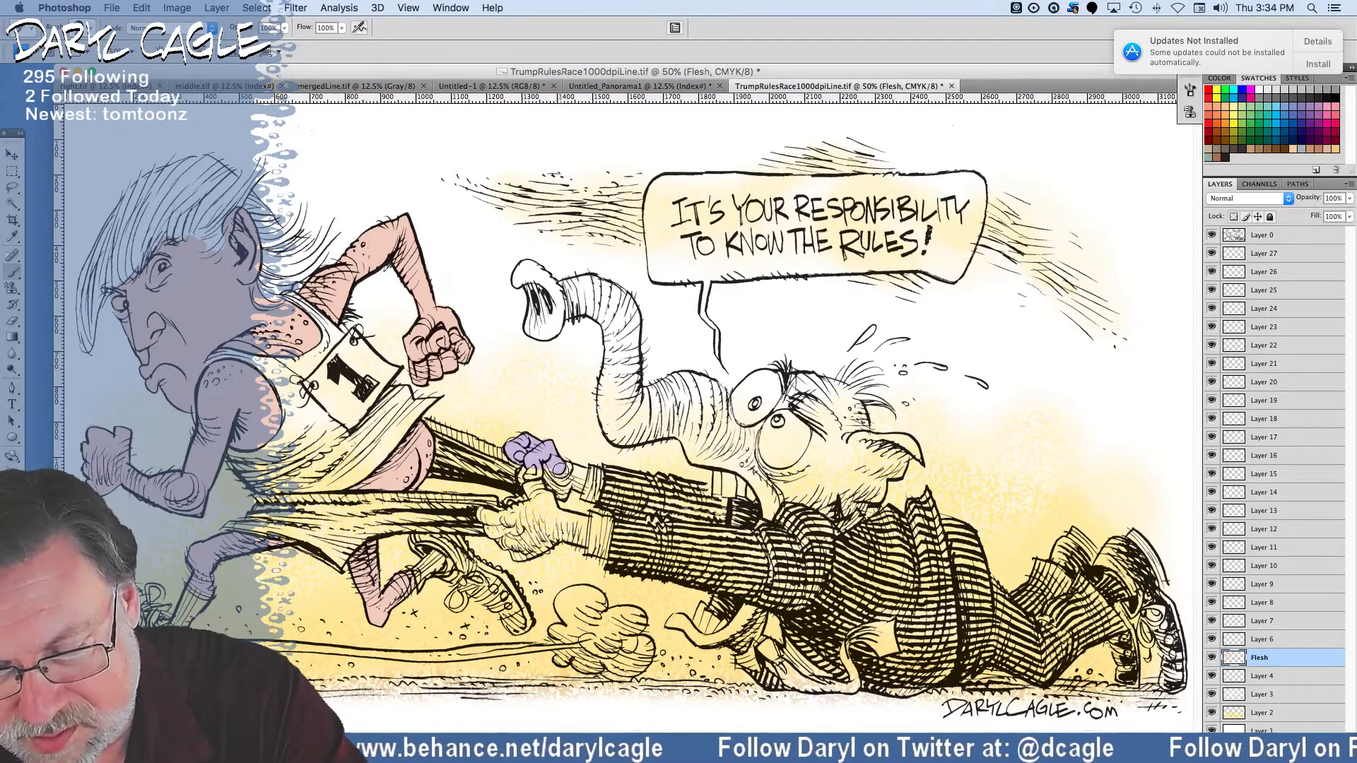
key("ctrl+z")
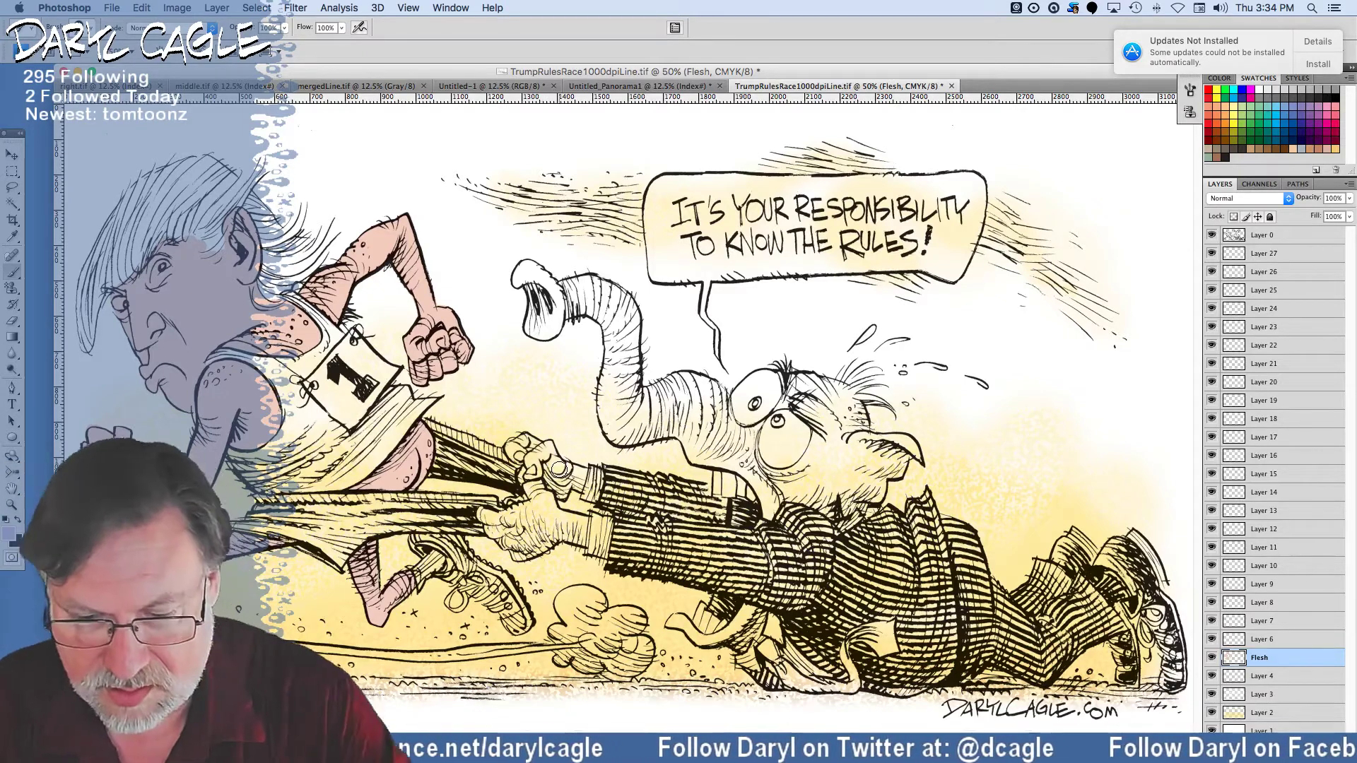
Pick a lighter lavender and paint the elephant's lower hand with it.
left_click(10, 530)
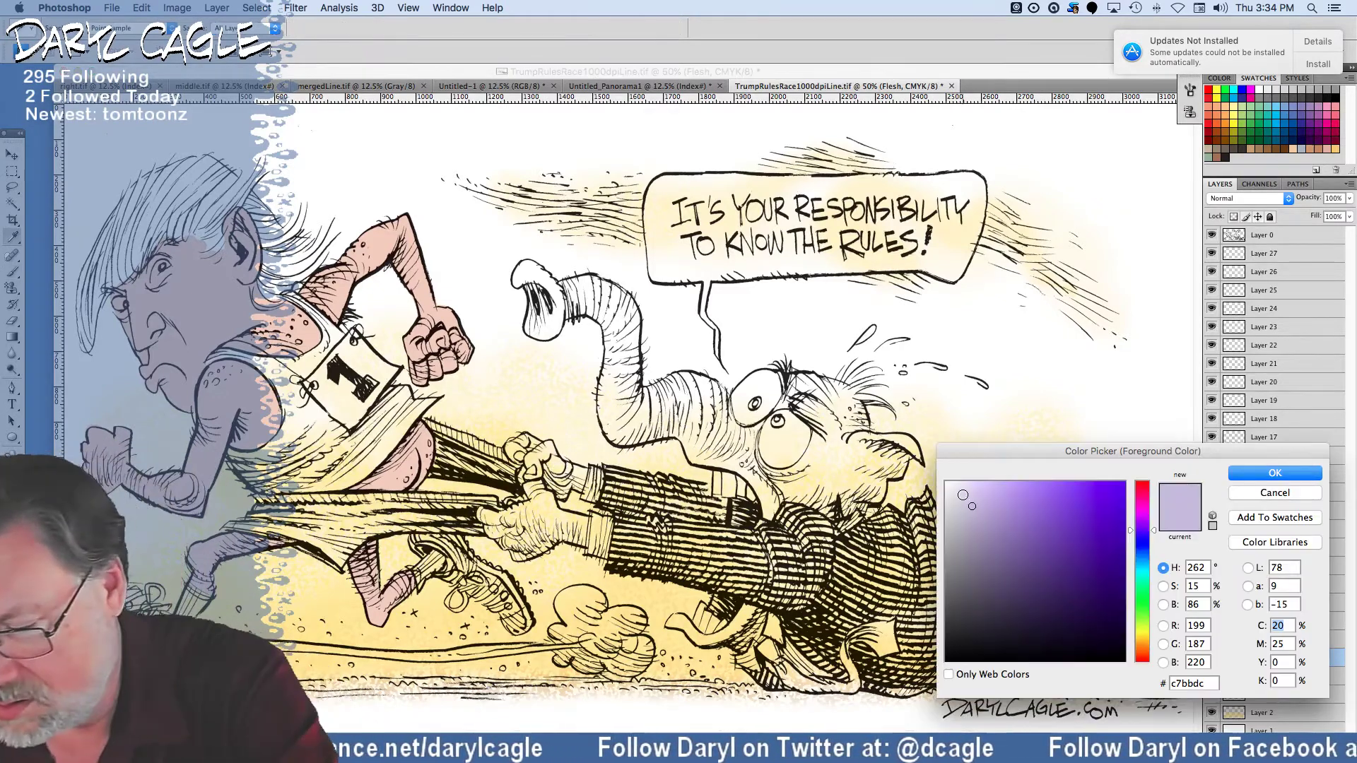
left_click(969, 497)
left_click(1240, 479)
key("b")
mouse_move(483, 514)
left_mouse_down()
mouse_move(511, 525)
mouse_move(511, 543)
mouse_move(519, 525)
mouse_move(517, 555)
mouse_move(553, 534)
mouse_move(539, 518)
mouse_move(584, 540)
mouse_move(584, 519)
mouse_move(532, 518)
mouse_move(549, 505)
mouse_move(533, 470)
mouse_move(536, 505)
mouse_move(496, 519)
mouse_move(516, 450)
mouse_move(531, 509)
left_mouse_up()
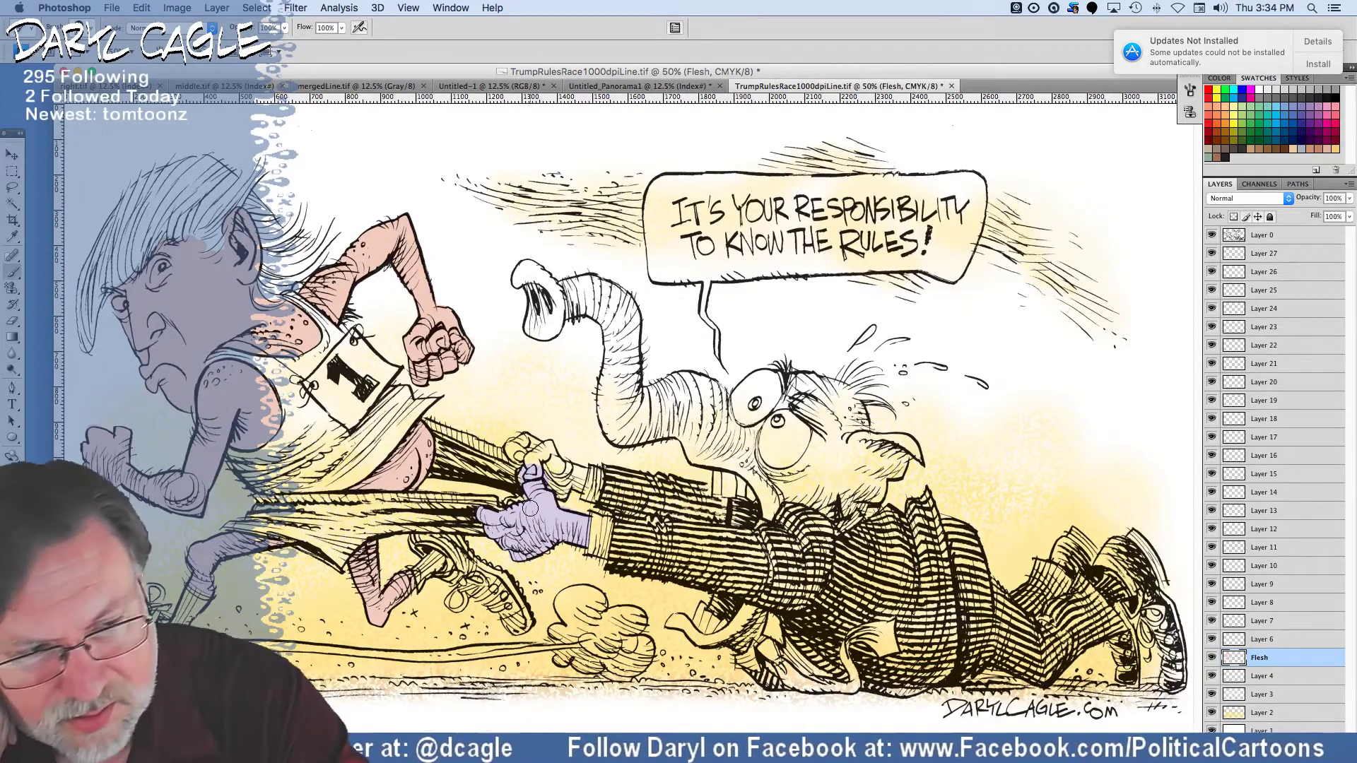
With a smaller brush, paint the elephant's fingers, knuckles and tail lavender.
key("bracketleft")
key("bracketleft")
key("bracketleft")
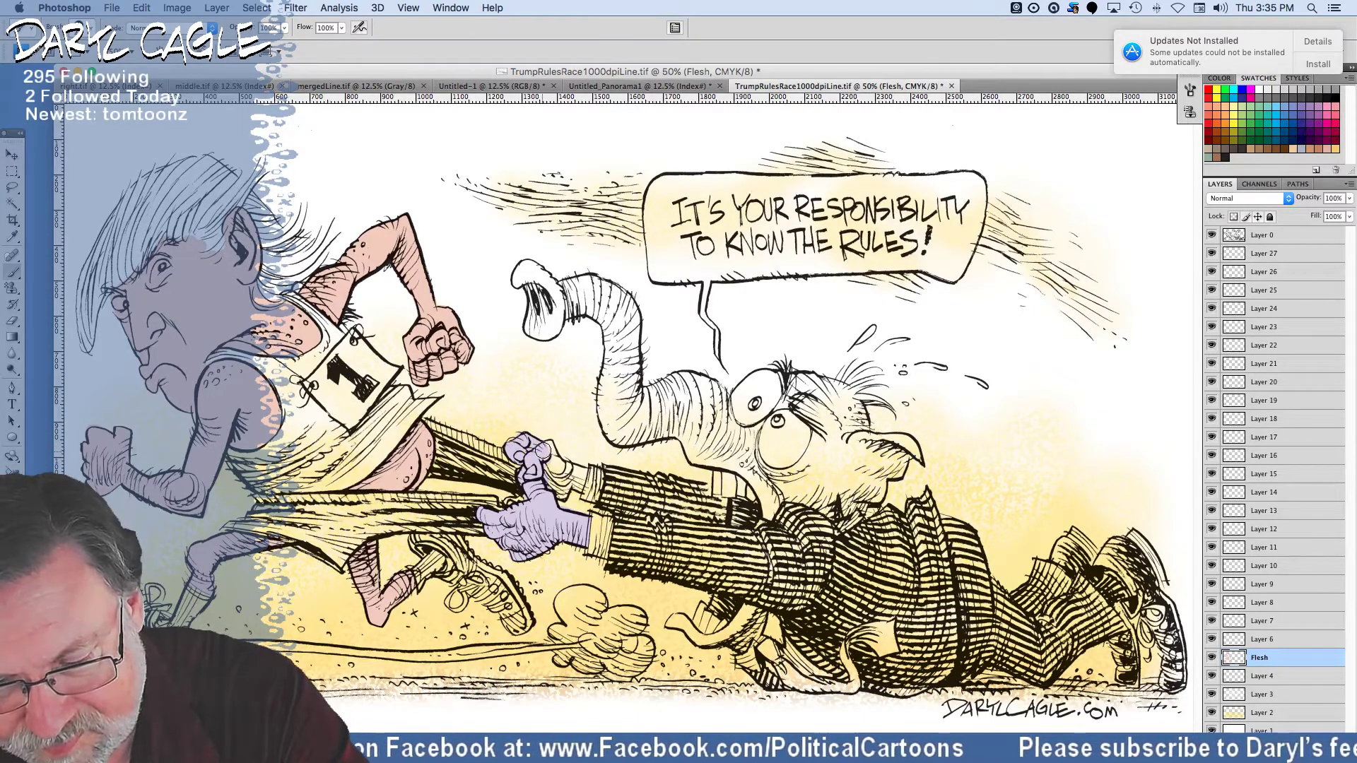
mouse_move(548, 448)
left_mouse_down()
mouse_move(550, 480)
mouse_move(559, 493)
mouse_move(562, 466)
mouse_move(590, 472)
mouse_move(579, 488)
left_mouse_up()
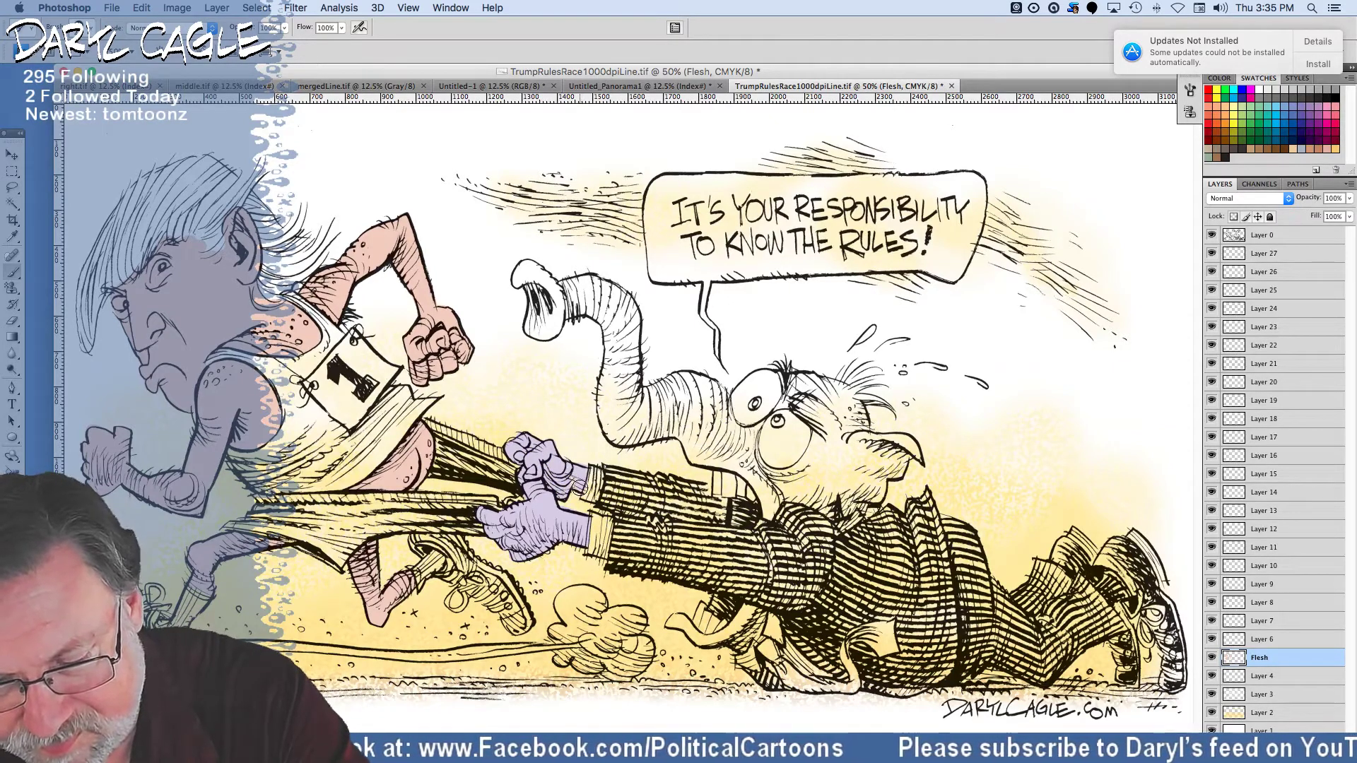
mouse_move(672, 623)
left_mouse_down()
mouse_move(717, 640)
mouse_move(754, 612)
mouse_move(756, 627)
left_mouse_up()
left_click_drag(757, 636, 734, 643)
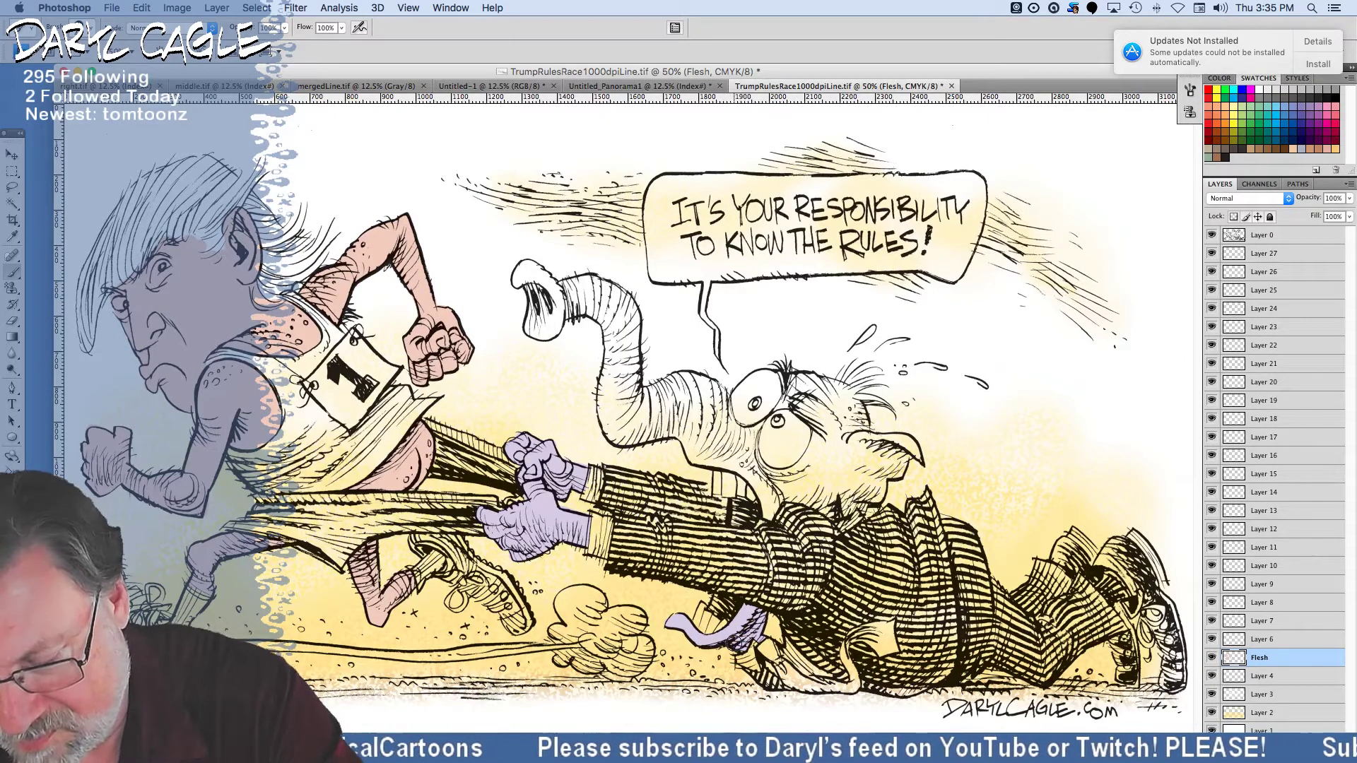
Shade the elephant's trunk, underside to the chin, and forehead in lavender.
mouse_move(519, 273)
left_mouse_down()
mouse_move(537, 334)
mouse_move(558, 310)
mouse_move(552, 289)
mouse_move(537, 318)
mouse_move(521, 270)
mouse_move(548, 288)
mouse_move(570, 269)
mouse_move(559, 291)
mouse_move(587, 282)
mouse_move(627, 302)
mouse_move(633, 422)
left_mouse_up()
mouse_move(569, 303)
left_mouse_down()
mouse_move(604, 319)
mouse_move(615, 347)
mouse_move(606, 431)
mouse_move(621, 445)
mouse_move(675, 427)
left_mouse_up()
mouse_move(571, 293)
left_mouse_down()
mouse_move(624, 328)
mouse_move(626, 369)
mouse_move(620, 353)
mouse_move(613, 377)
mouse_move(627, 419)
left_mouse_up()
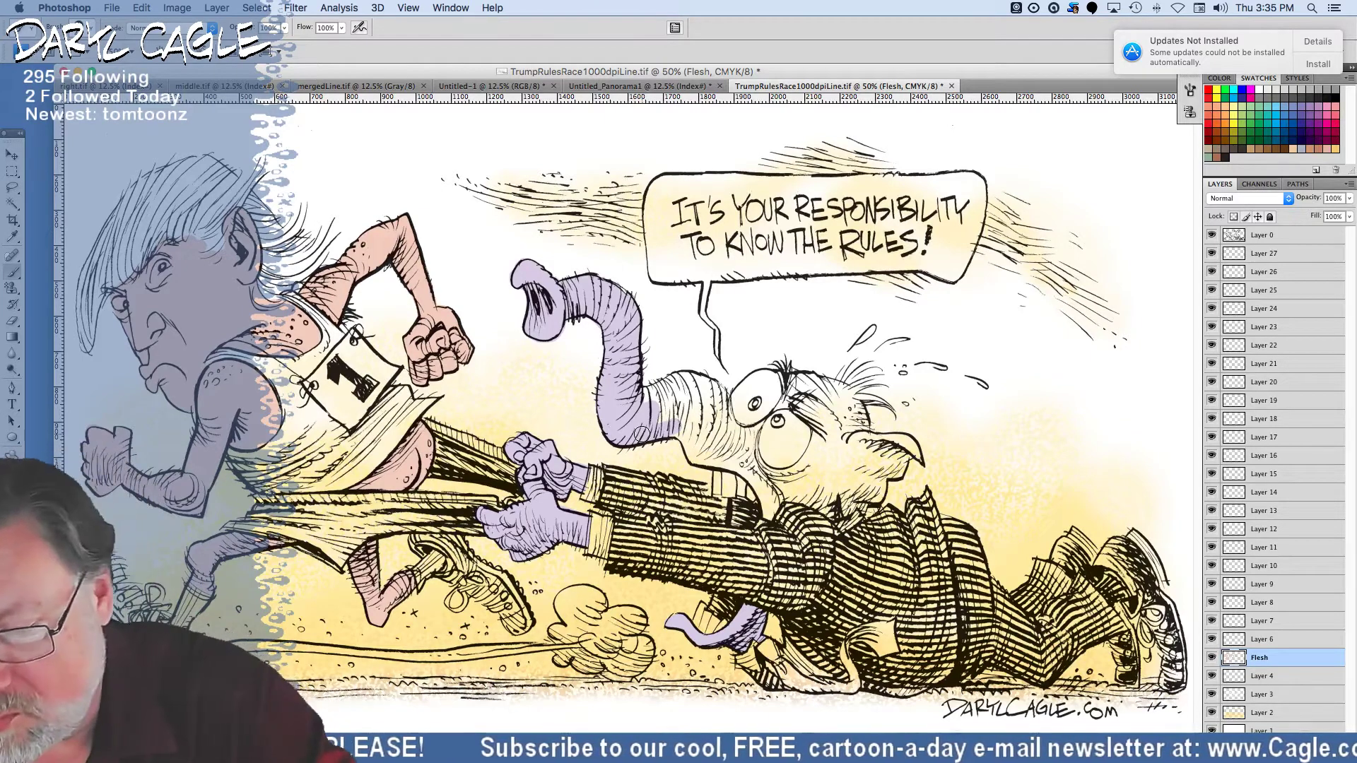
mouse_move(641, 395)
left_mouse_down()
mouse_move(700, 380)
mouse_move(739, 432)
mouse_move(762, 414)
mouse_move(754, 440)
mouse_move(786, 471)
mouse_move(809, 455)
mouse_move(766, 411)
mouse_move(787, 389)
mouse_move(776, 378)
mouse_move(821, 378)
mouse_move(856, 409)
mouse_move(852, 456)
mouse_move(885, 436)
mouse_move(916, 453)
mouse_move(837, 510)
mouse_move(789, 491)
mouse_move(809, 495)
mouse_move(771, 507)
mouse_move(702, 437)
mouse_move(759, 492)
mouse_move(681, 439)
mouse_move(744, 470)
mouse_move(768, 512)
mouse_move(755, 478)
left_mouse_up()
left_click_drag(661, 419, 772, 486)
mouse_move(800, 383)
left_mouse_down()
mouse_move(816, 402)
mouse_move(826, 391)
mouse_move(844, 438)
mouse_move(813, 416)
mouse_move(820, 487)
mouse_move(838, 497)
mouse_move(884, 466)
mouse_move(850, 483)
mouse_move(767, 480)
left_mouse_up()
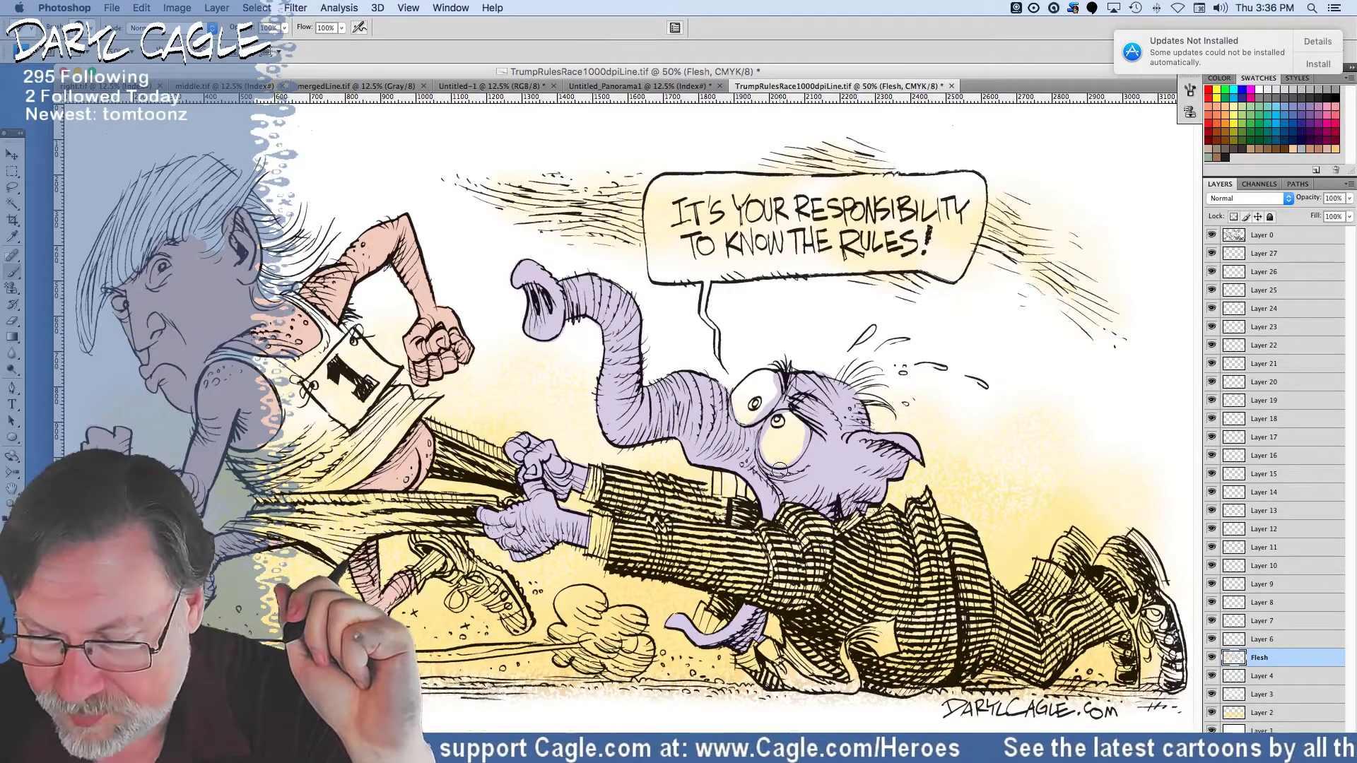
left_click(1251, 640)
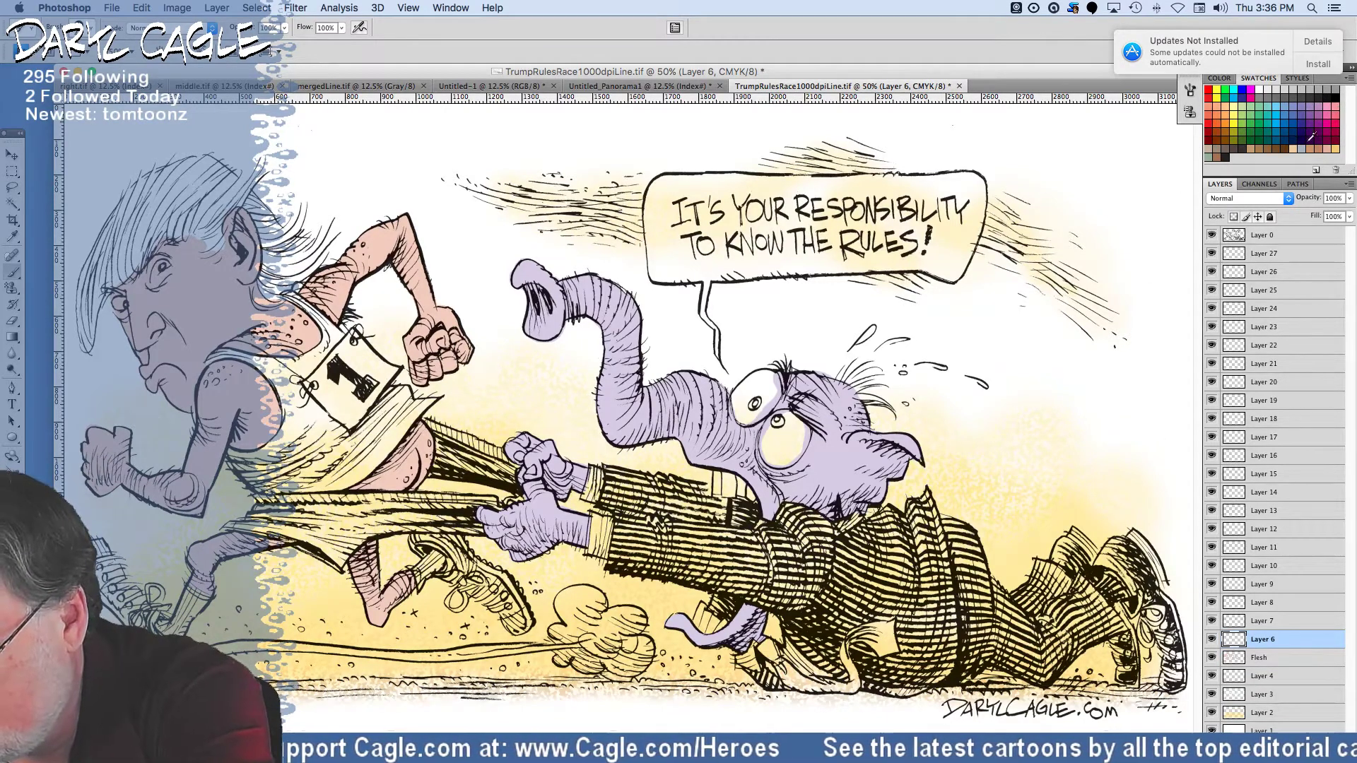
Replace the too-bright red with a darker muted red on the elephant's tie, painted on Layer 6.
mouse_move(735, 502)
left_mouse_down()
mouse_move(754, 513)
mouse_move(735, 523)
mouse_move(738, 511)
left_mouse_up()
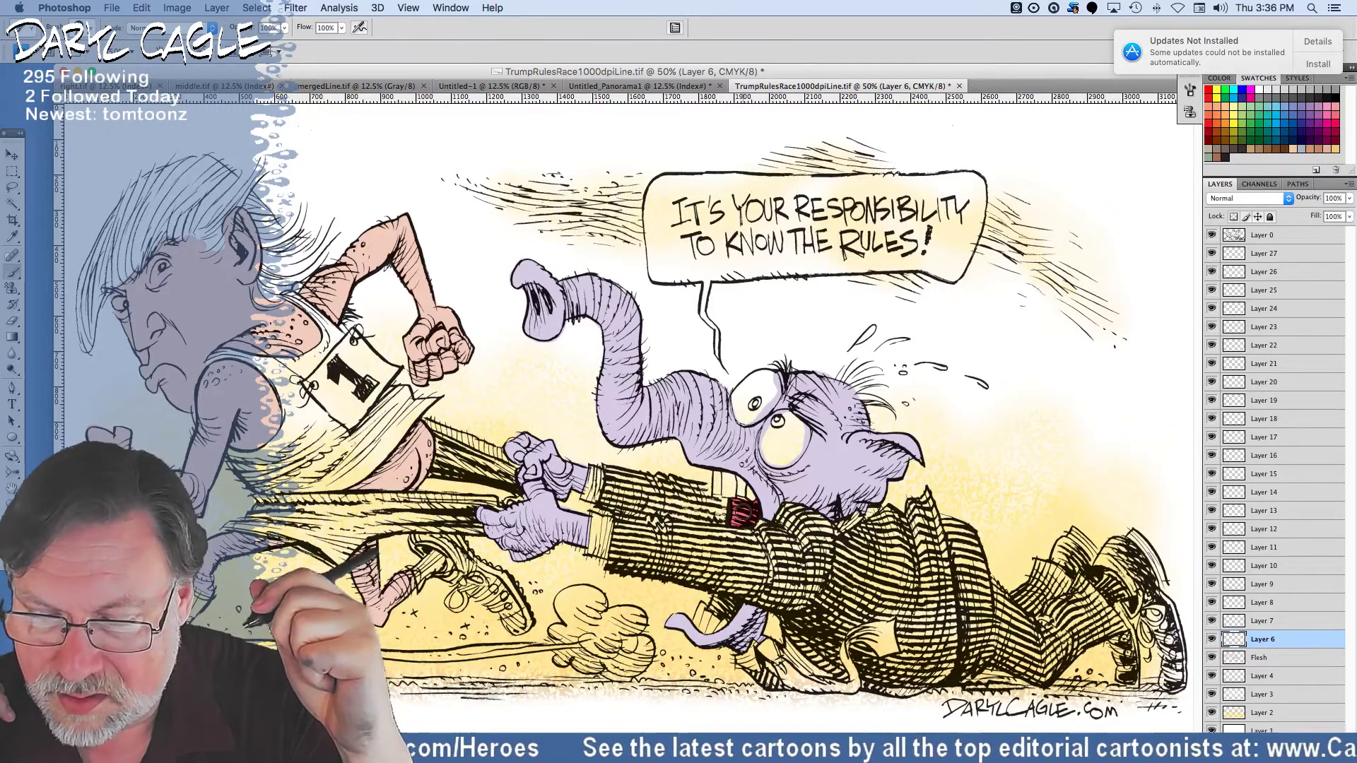
key("super+z")
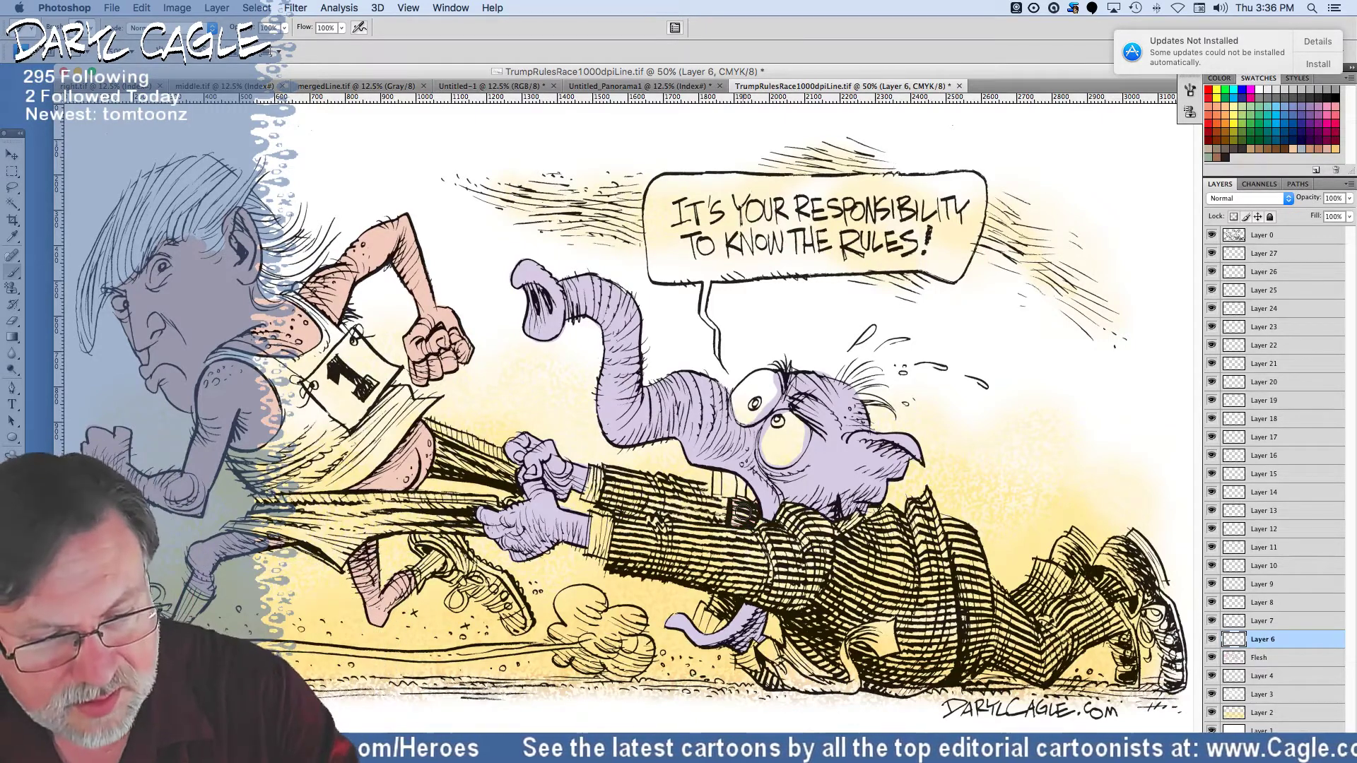
left_click(10, 527)
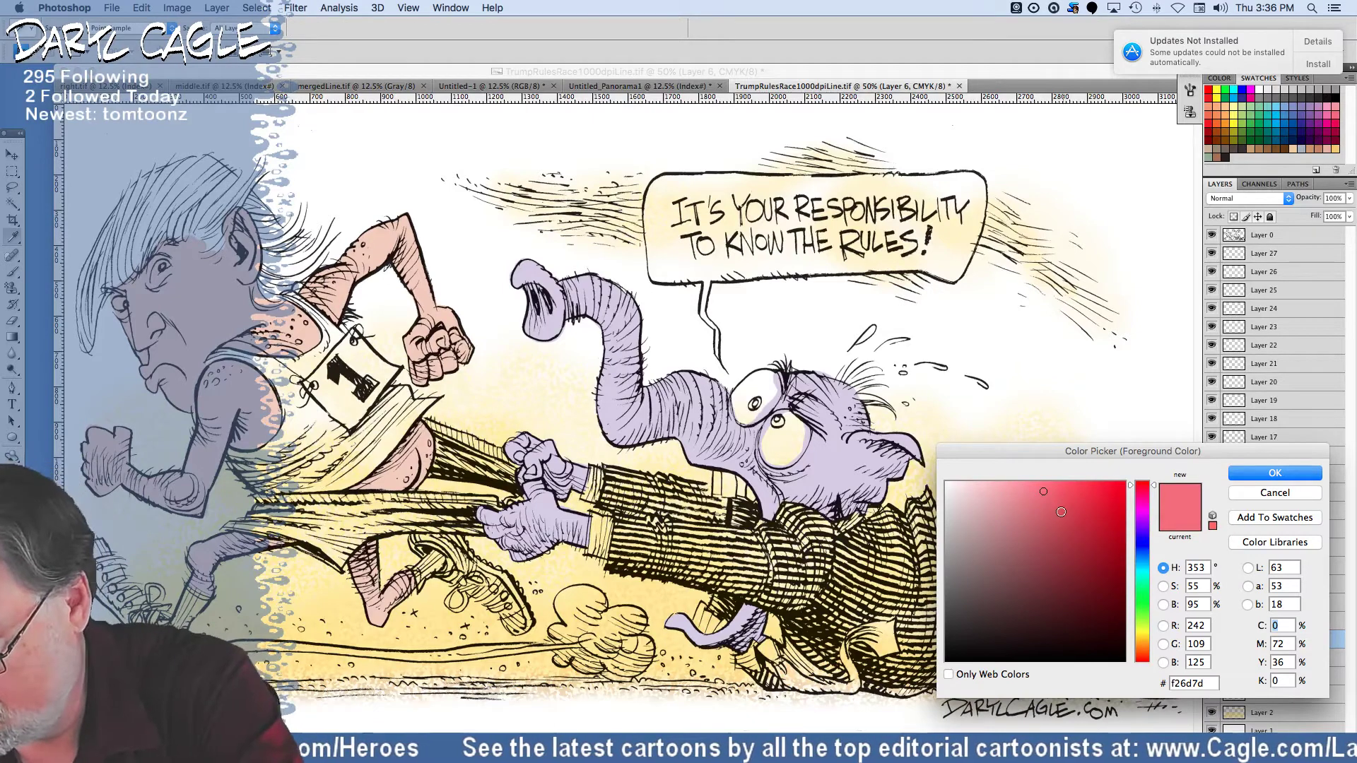
left_click(1040, 509)
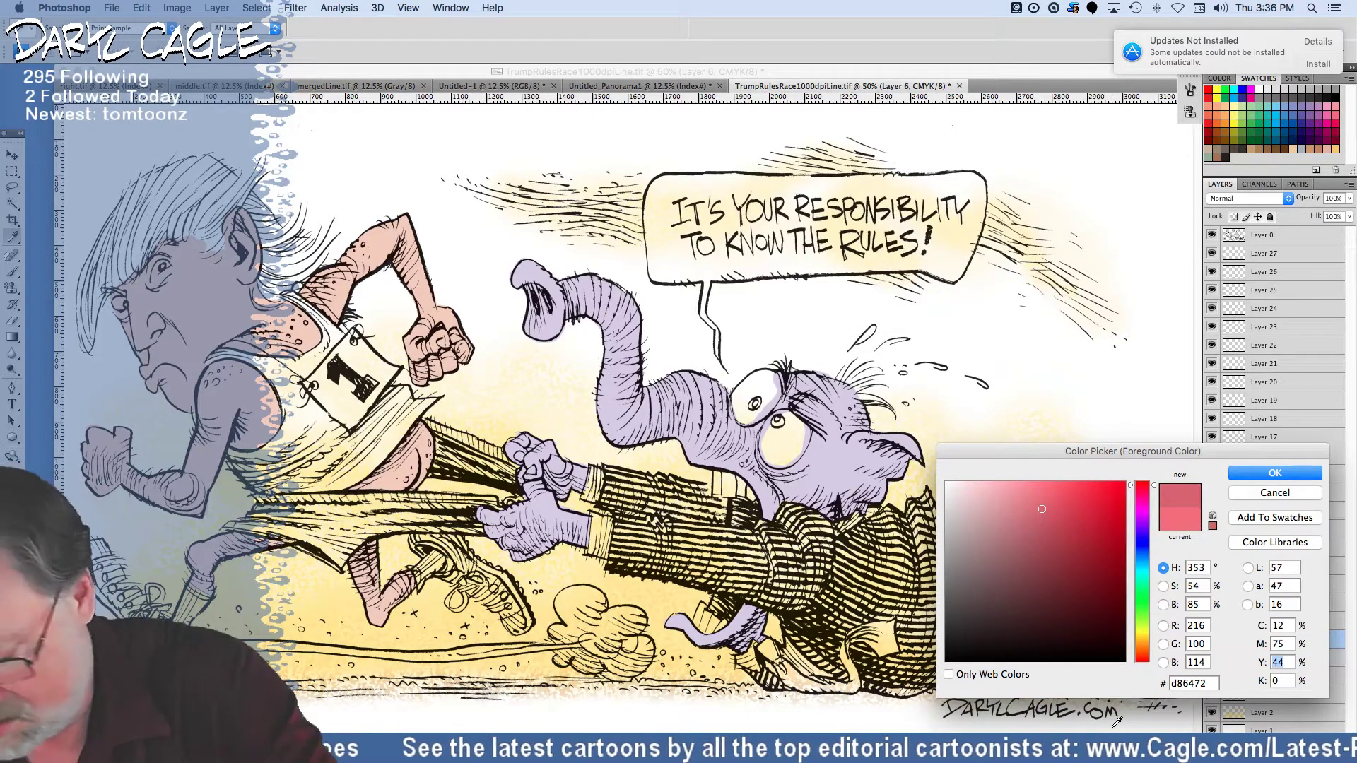
key("Return")
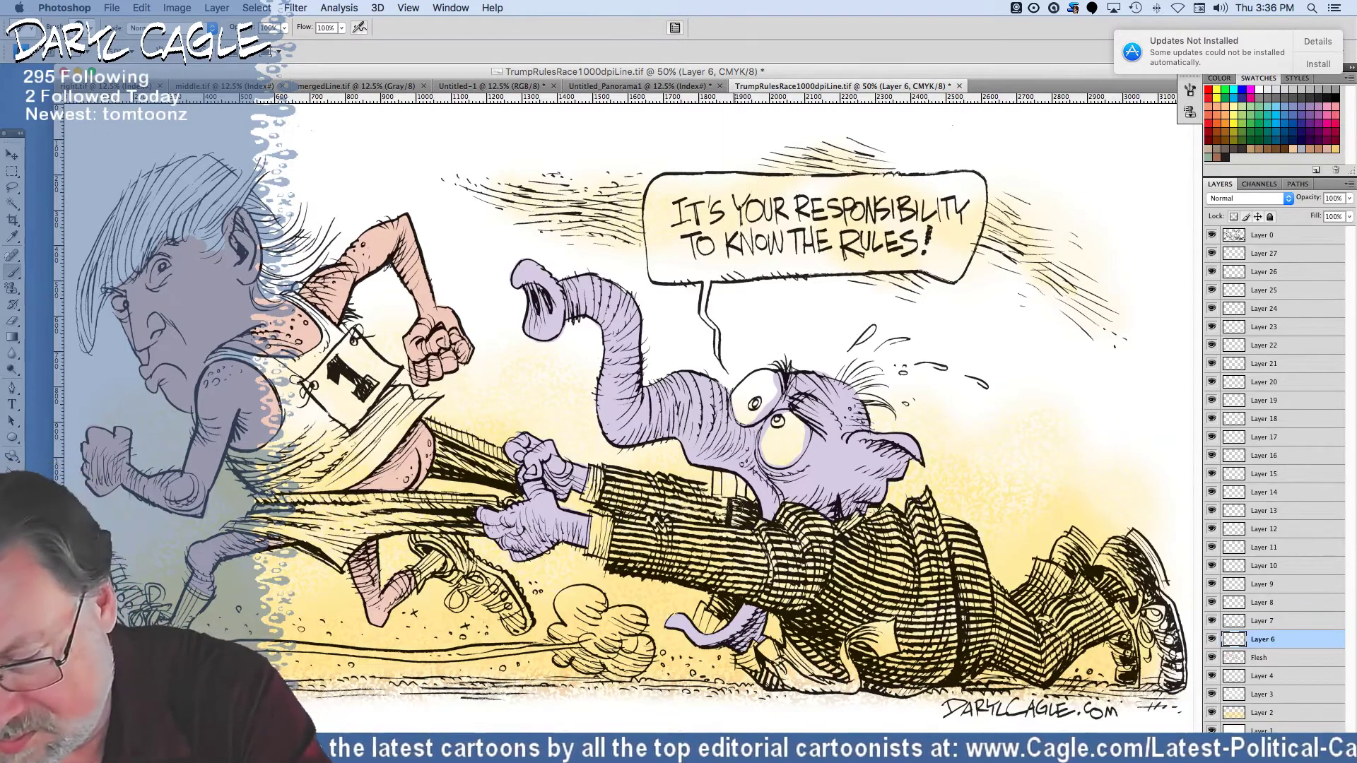
mouse_move(733, 503)
left_mouse_down()
mouse_move(755, 503)
mouse_move(751, 520)
mouse_move(737, 521)
mouse_move(735, 497)
left_mouse_up()
mouse_move(717, 597)
left_mouse_down()
mouse_move(710, 612)
mouse_move(732, 600)
mouse_move(722, 628)
left_mouse_up()
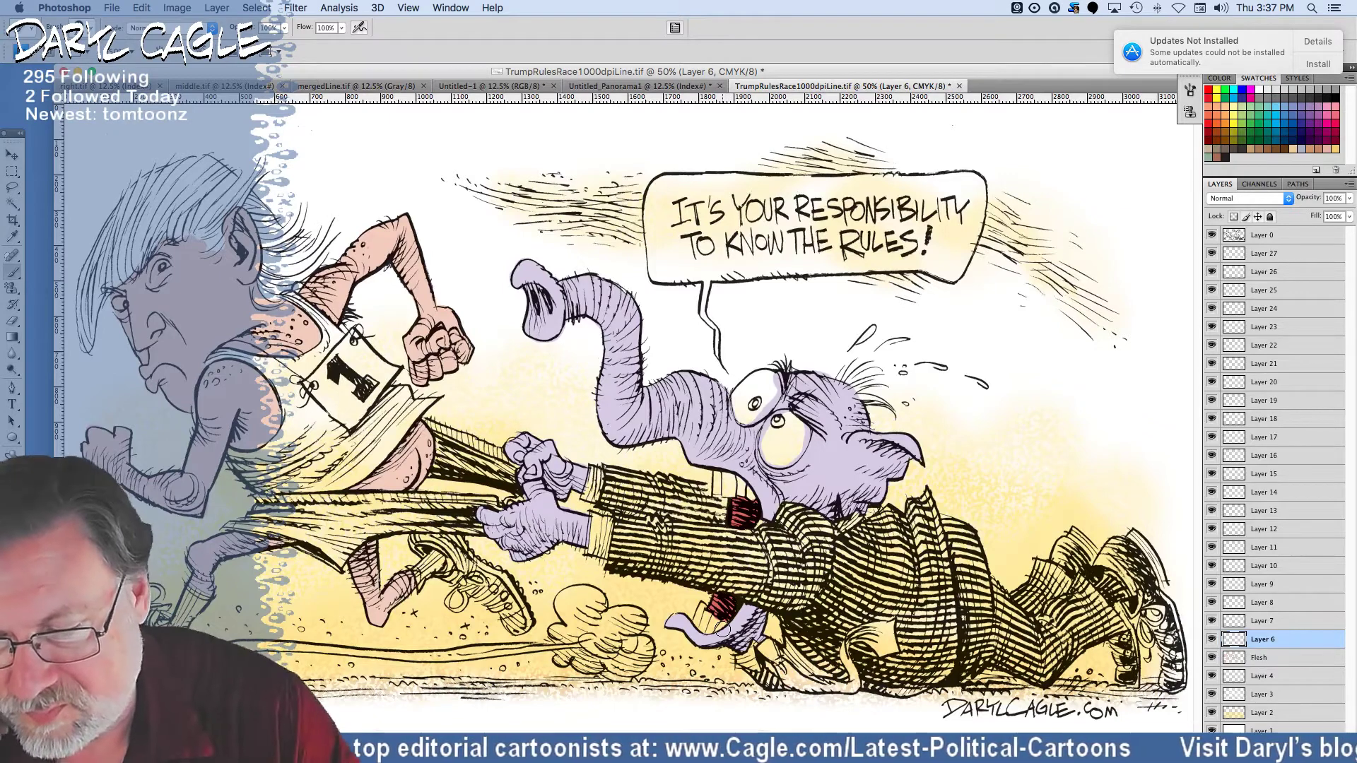
left_click(1270, 252)
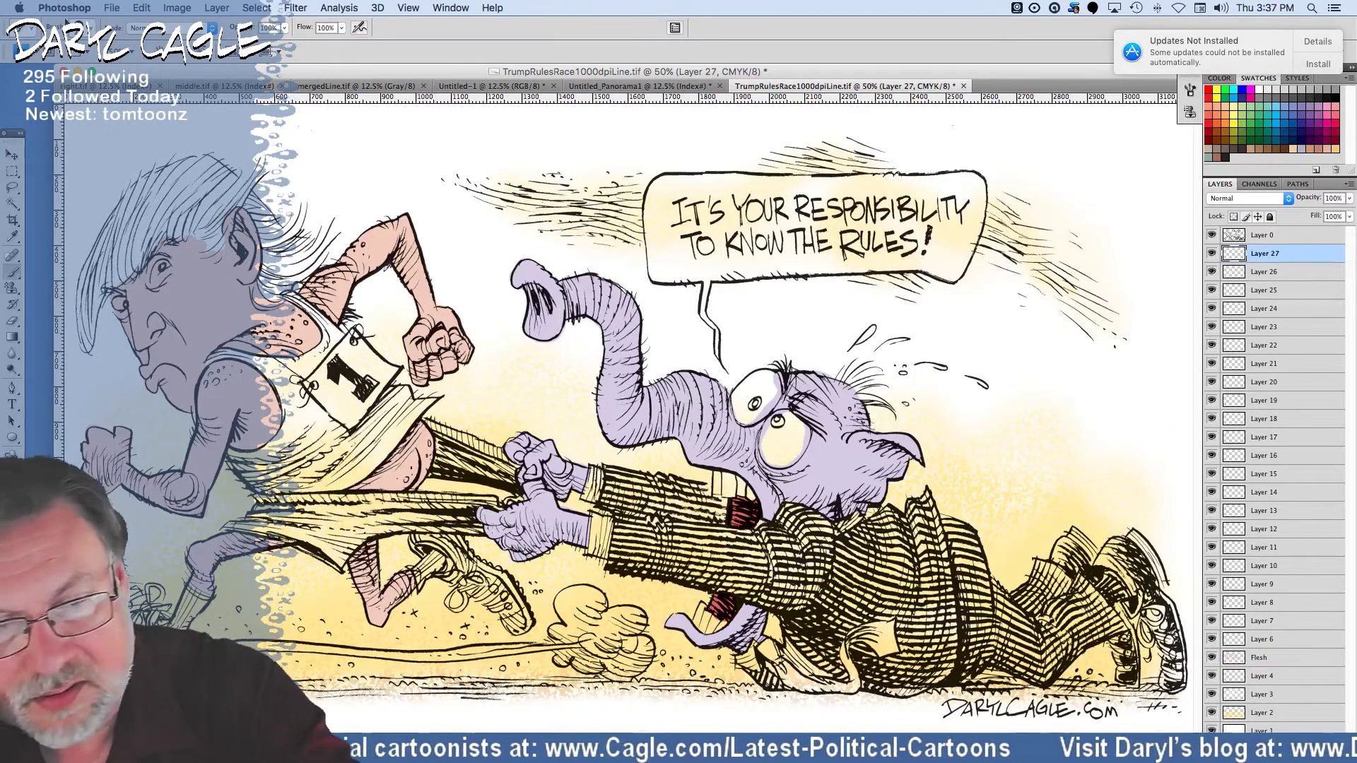
Pick a brush size for the elephant's red eyes, then zoom in slightly and shift the document left.
left_click(89, 30)
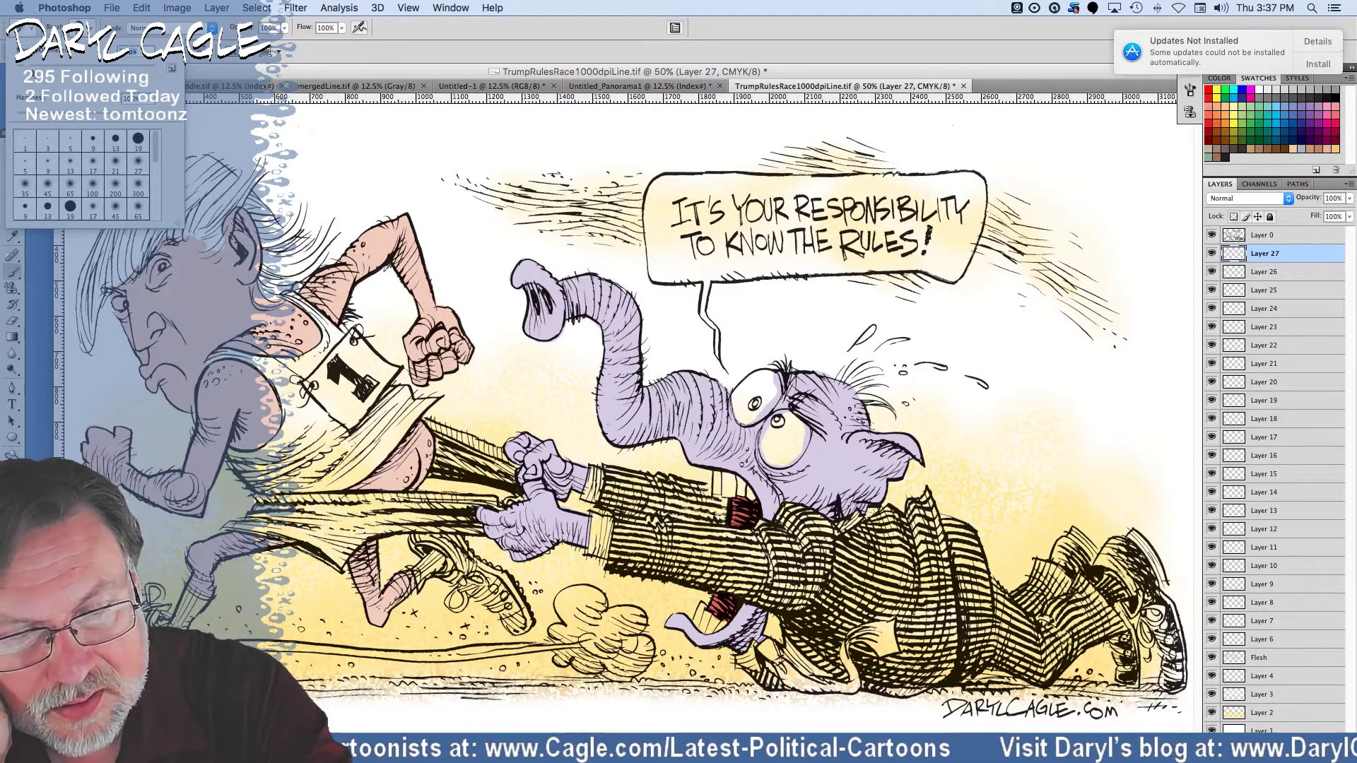
left_click(152, 276)
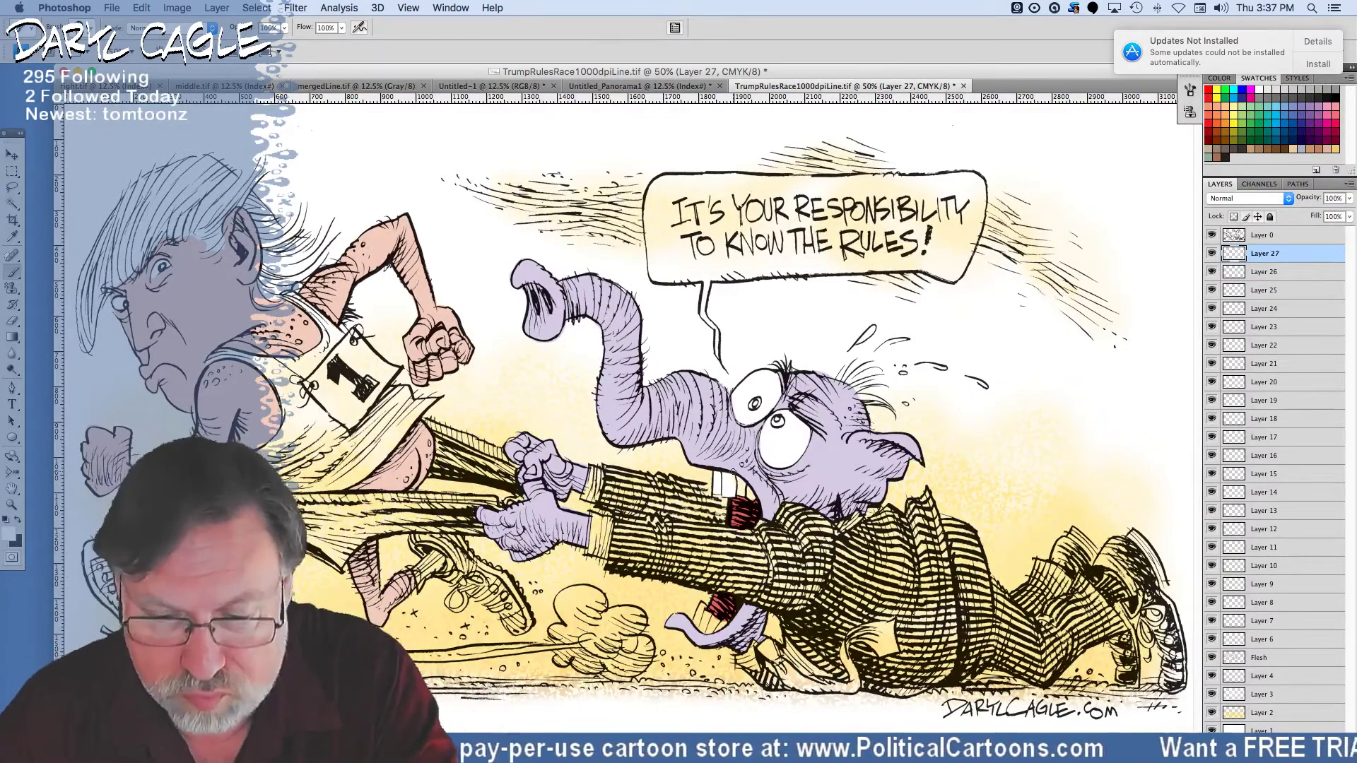
scroll(732, 472, "up", 1)
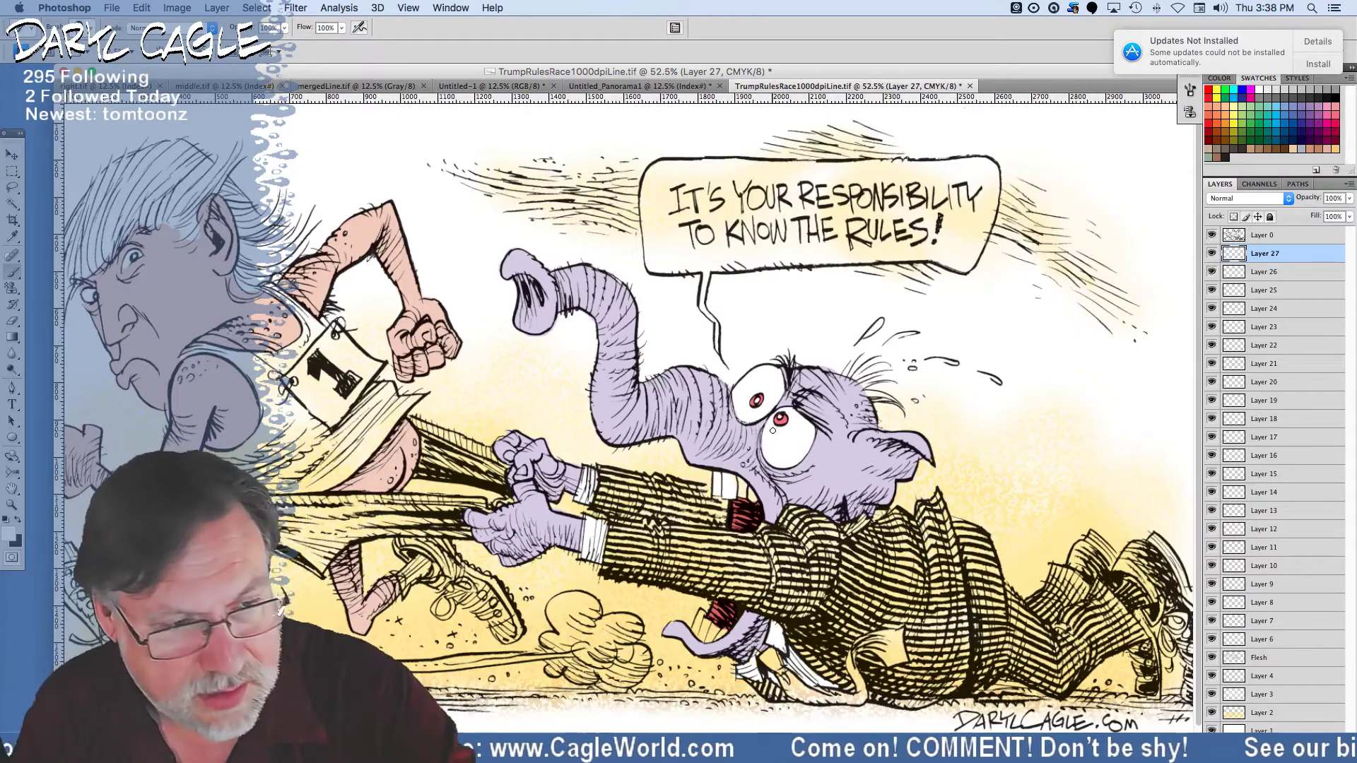
left_click_drag(699, 544, 675, 530)
left_click_drag(587, 76, 519, 69)
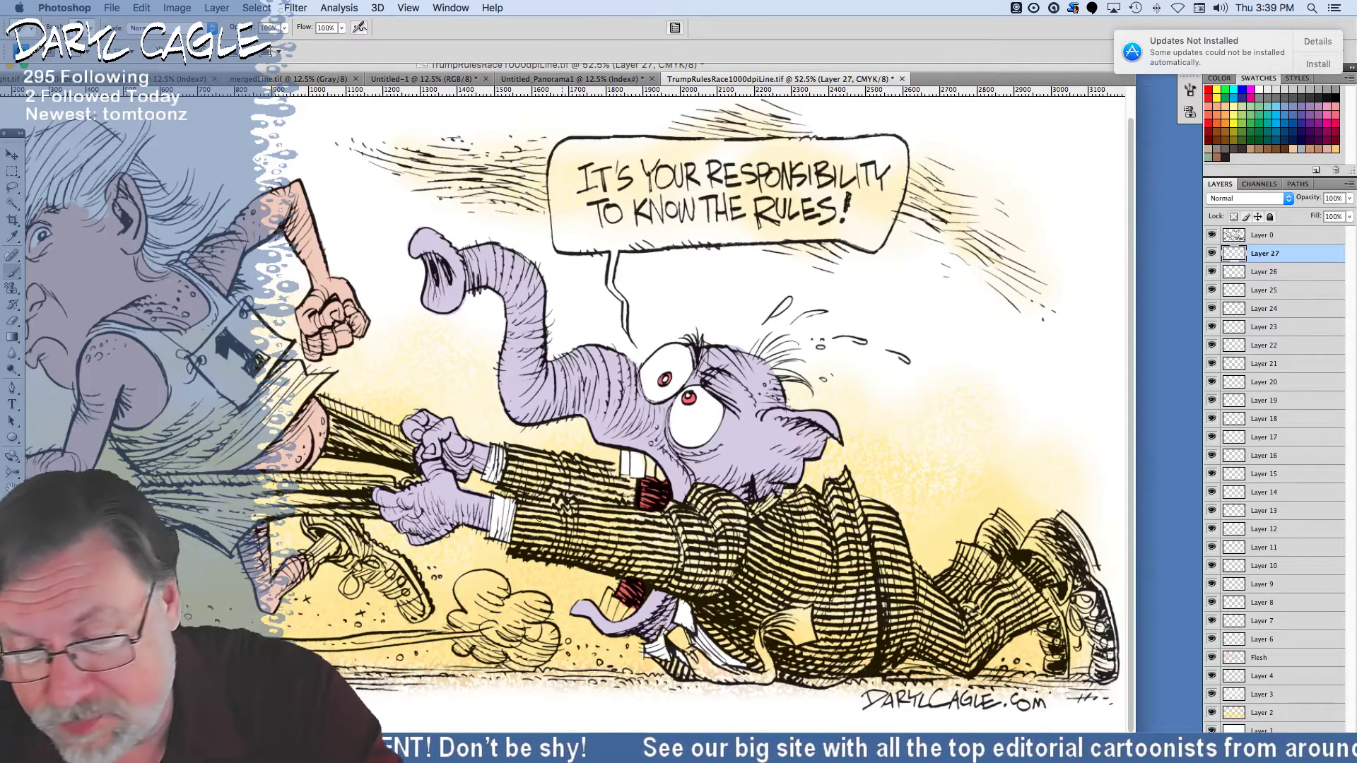
Choose a light grayish-brown and set up the brush on Layer 7.
left_click(10, 535)
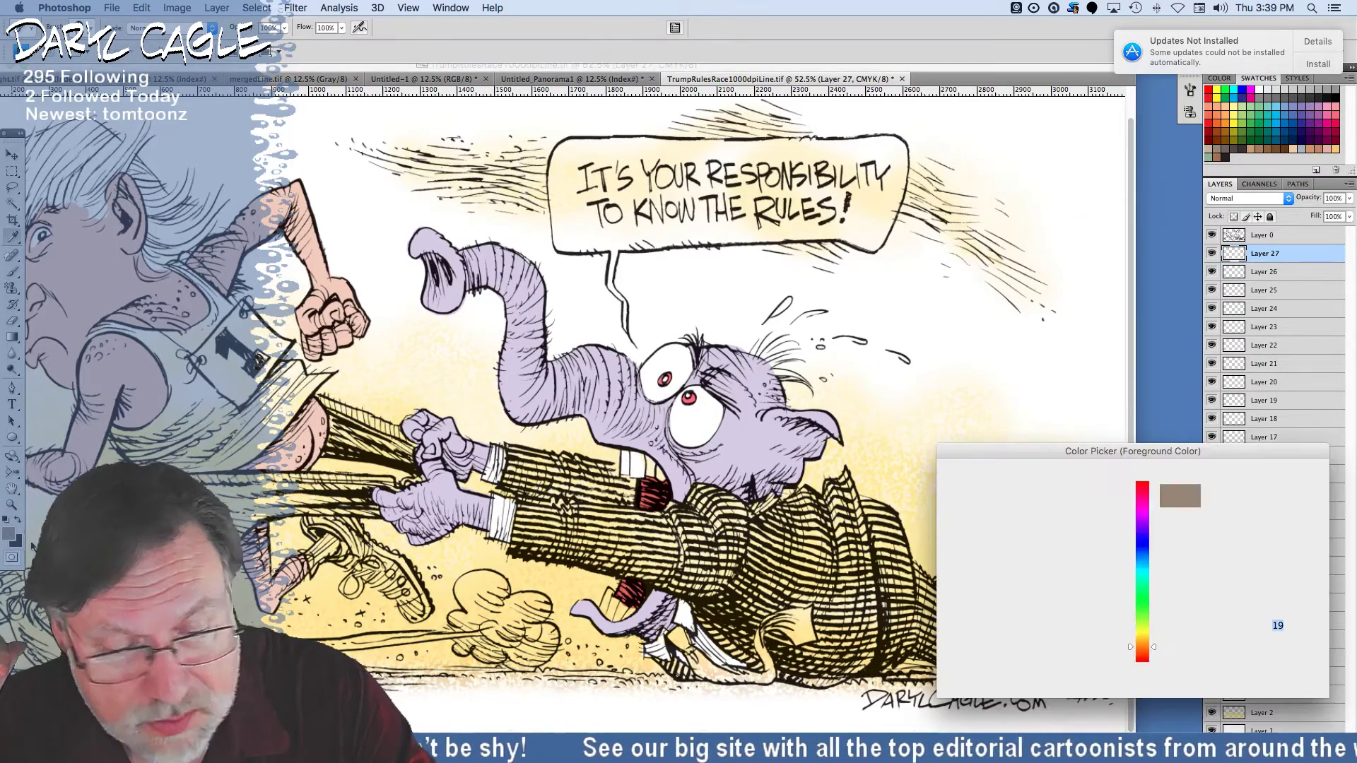
left_click(992, 545)
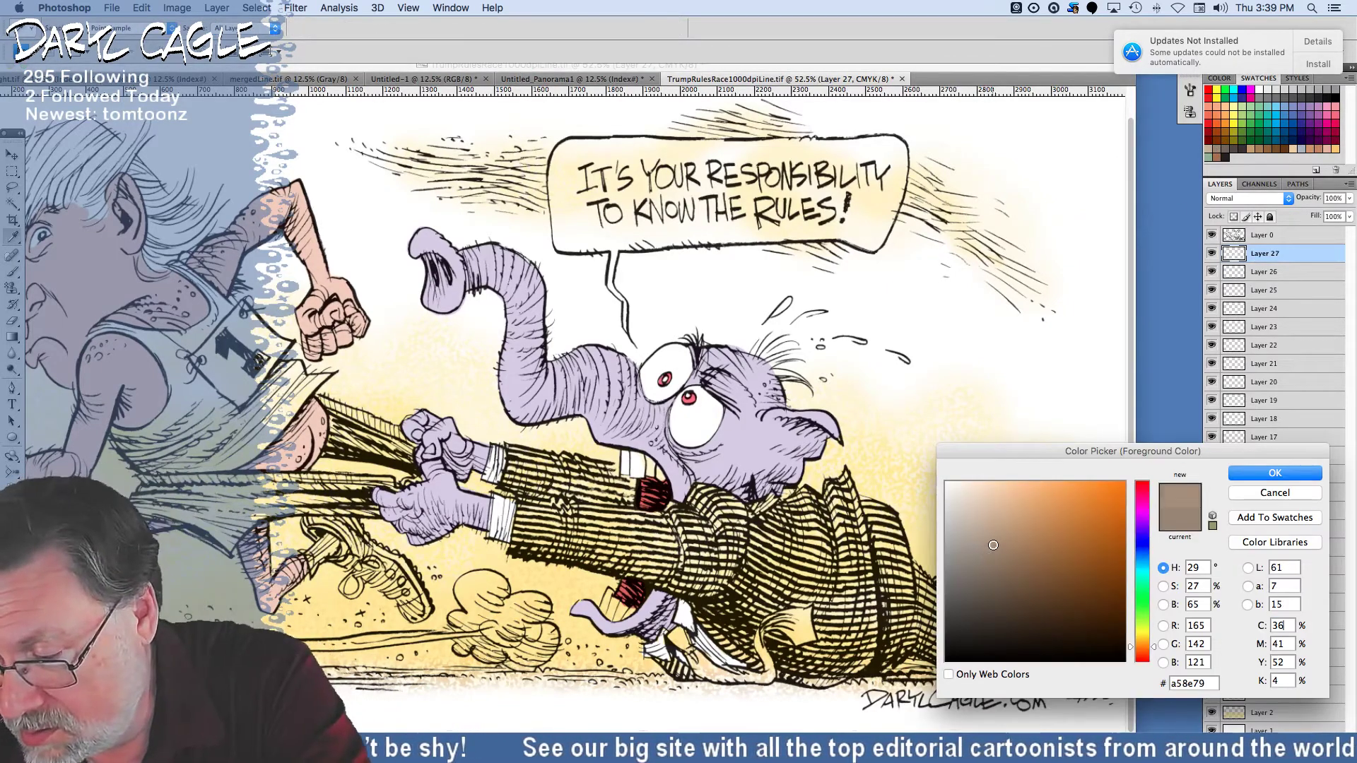
left_click(995, 542)
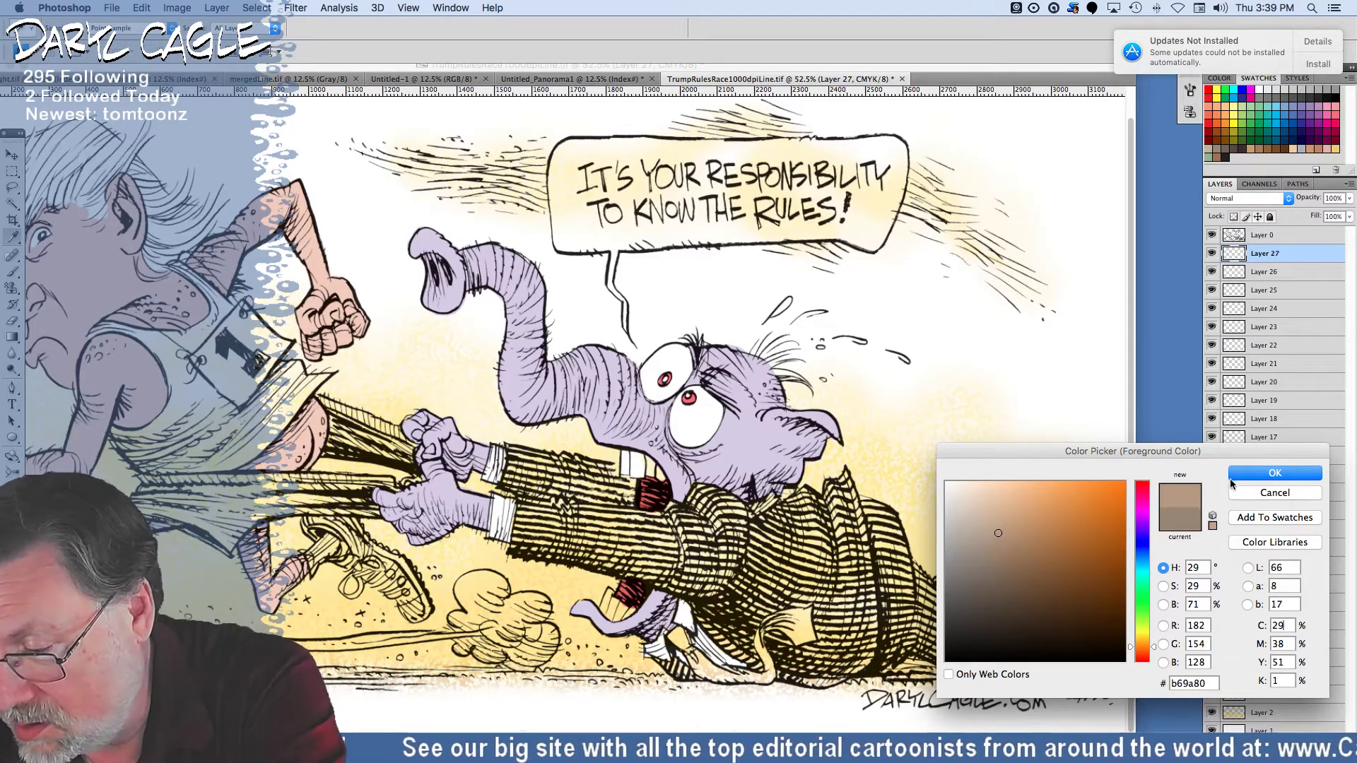
left_click(1233, 475)
key("b")
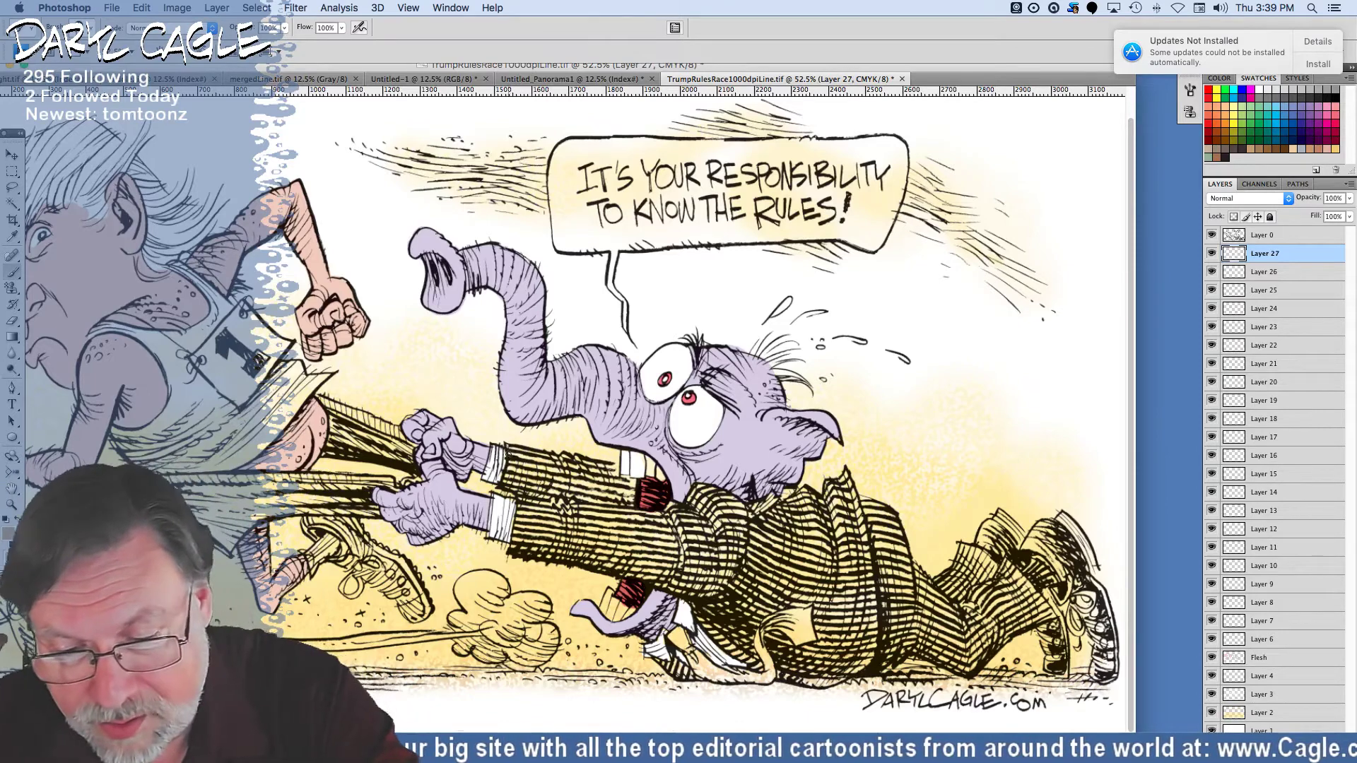
left_click(1262, 622)
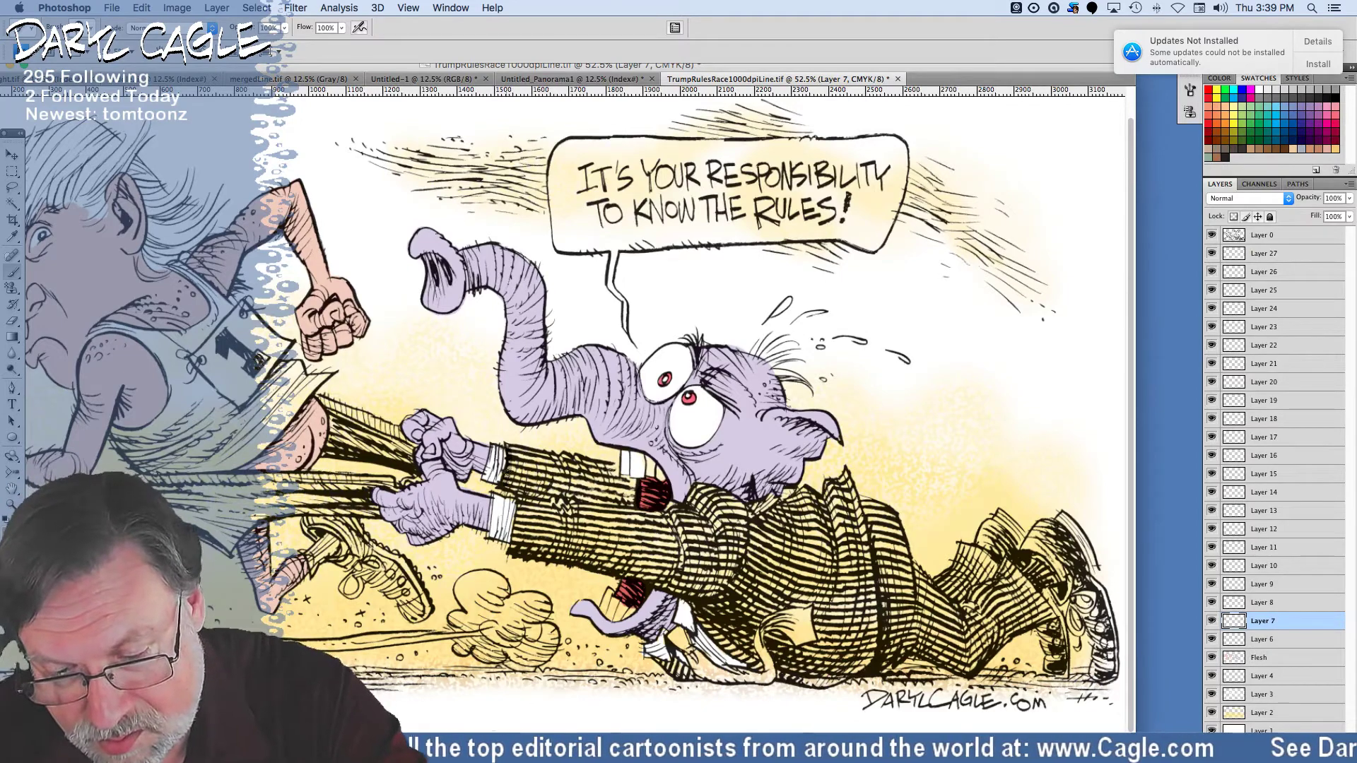
left_click(90, 28)
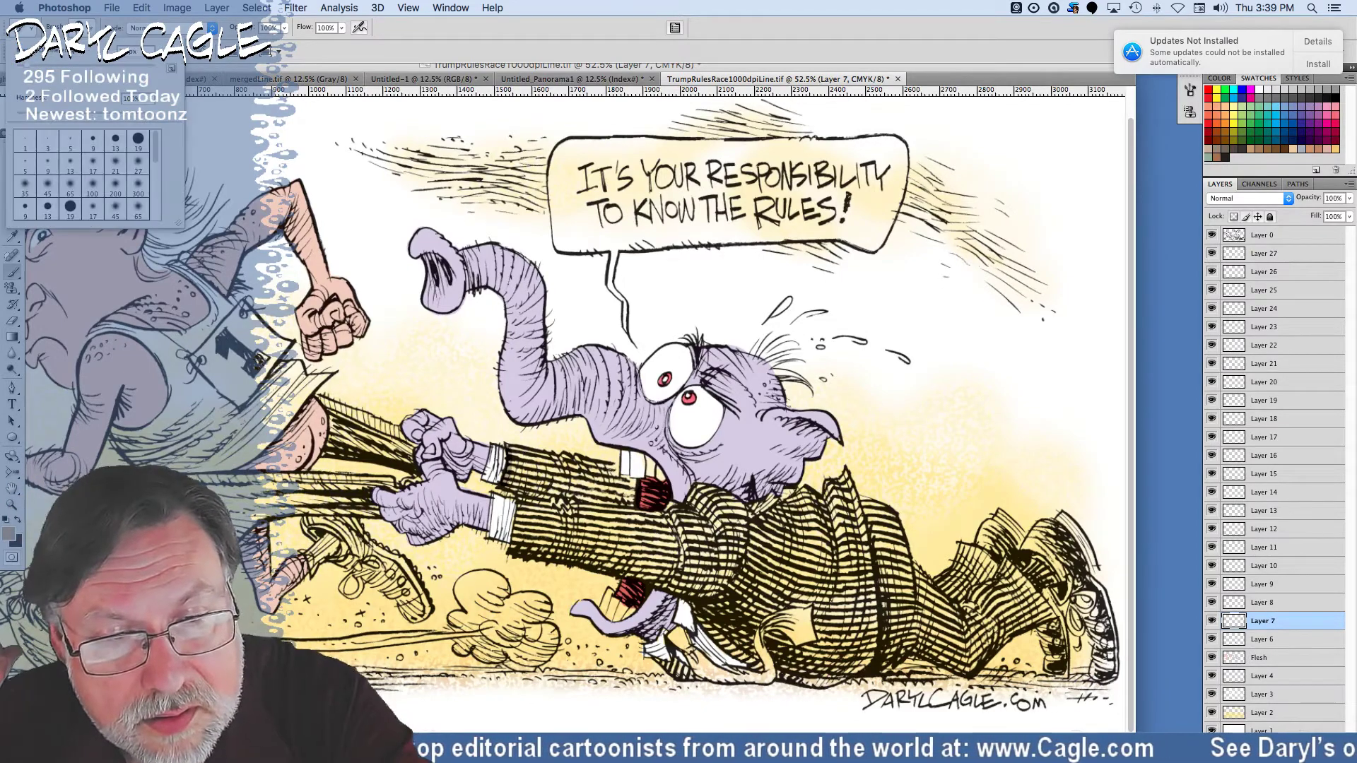
Shade the suit sleeves, lower lapel and area beside the white shirt in brown.
mouse_move(510, 451)
left_mouse_down()
mouse_move(611, 468)
mouse_move(633, 486)
mouse_move(629, 515)
mouse_move(670, 521)
mouse_move(698, 489)
mouse_move(735, 506)
mouse_move(746, 559)
left_mouse_up()
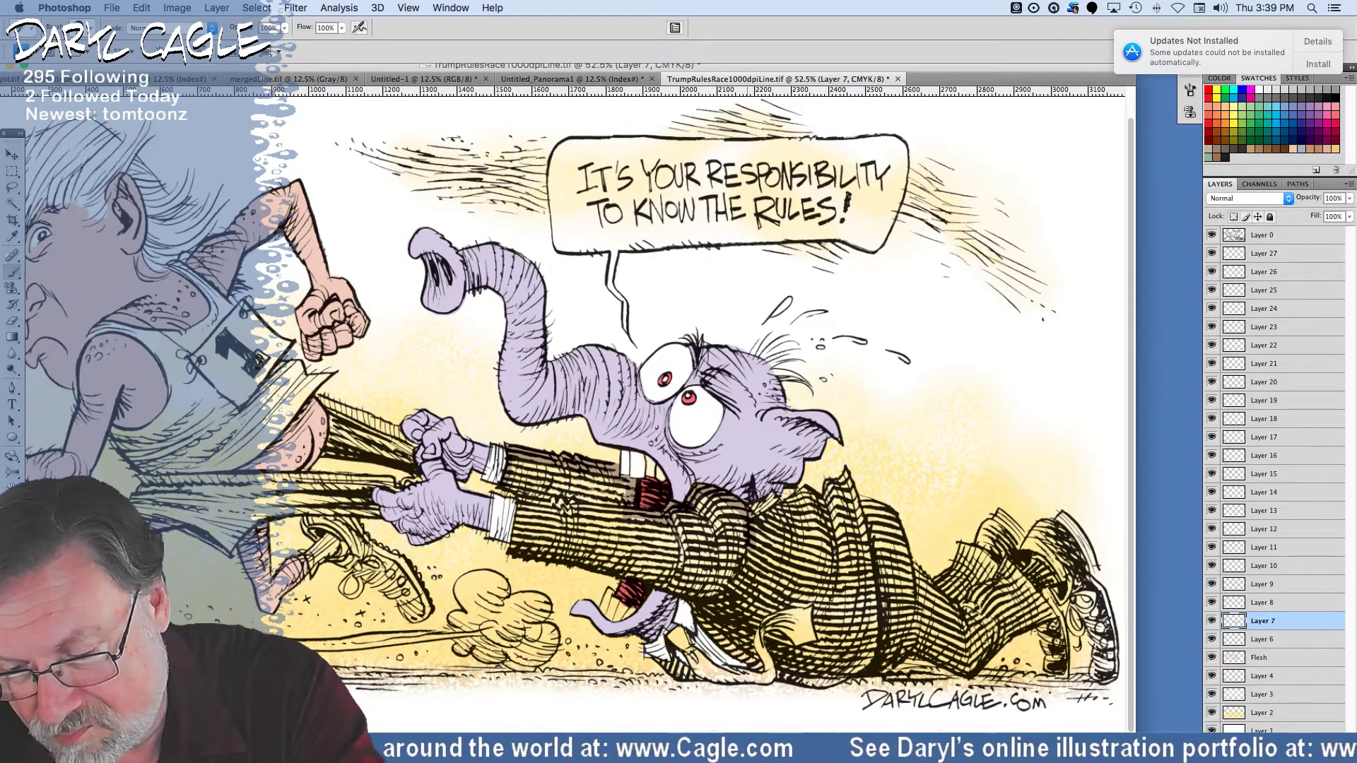
mouse_move(751, 508)
left_mouse_down()
mouse_move(807, 493)
mouse_move(831, 522)
mouse_move(844, 471)
mouse_move(858, 530)
mouse_move(887, 514)
mouse_move(859, 499)
mouse_move(890, 513)
mouse_move(910, 634)
mouse_move(940, 567)
mouse_move(907, 567)
mouse_move(949, 605)
mouse_move(947, 569)
mouse_move(932, 588)
mouse_move(964, 547)
mouse_move(1021, 579)
mouse_move(968, 613)
mouse_move(1005, 562)
mouse_move(1053, 614)
mouse_move(1013, 625)
mouse_move(968, 670)
mouse_move(908, 623)
mouse_move(965, 670)
mouse_move(899, 640)
mouse_move(894, 657)
mouse_move(825, 680)
left_mouse_up()
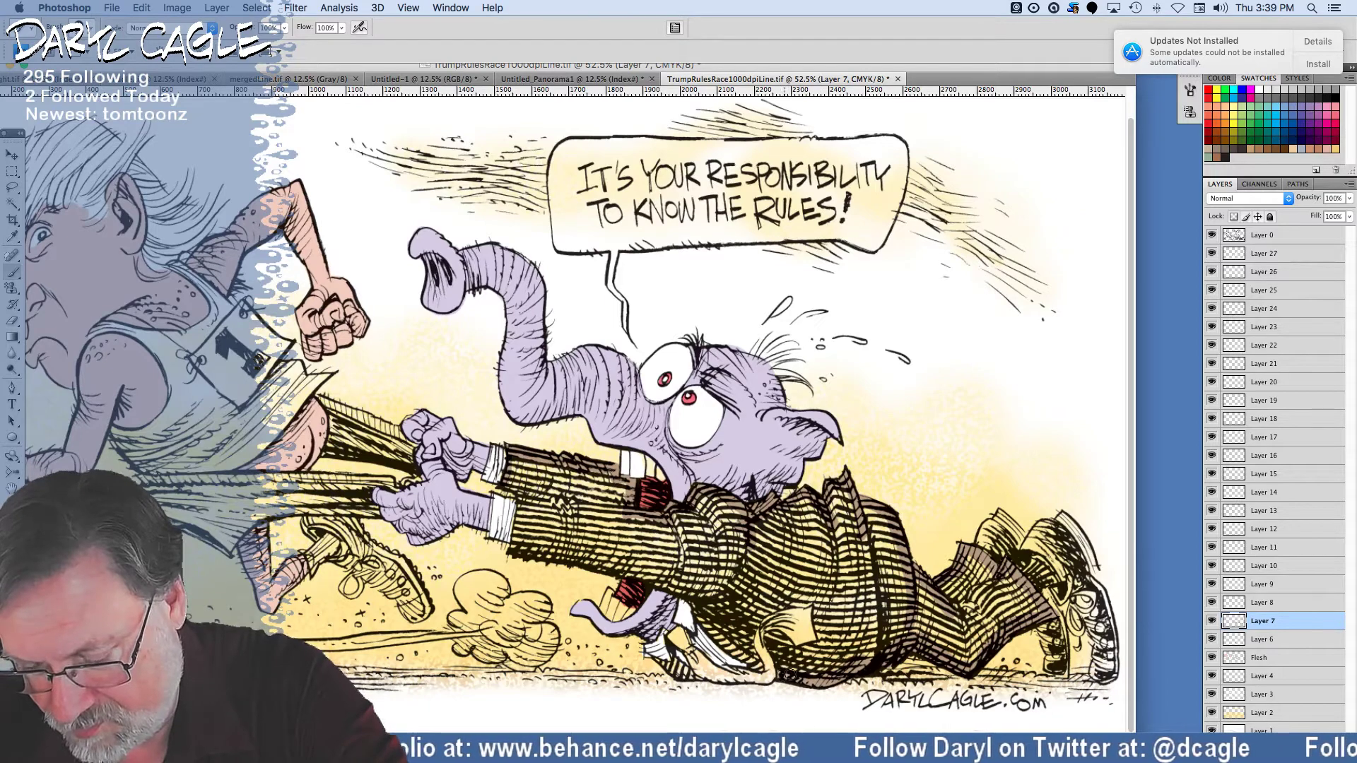
mouse_move(697, 603)
left_mouse_down()
mouse_move(749, 660)
mouse_move(766, 668)
mouse_move(795, 643)
left_mouse_up()
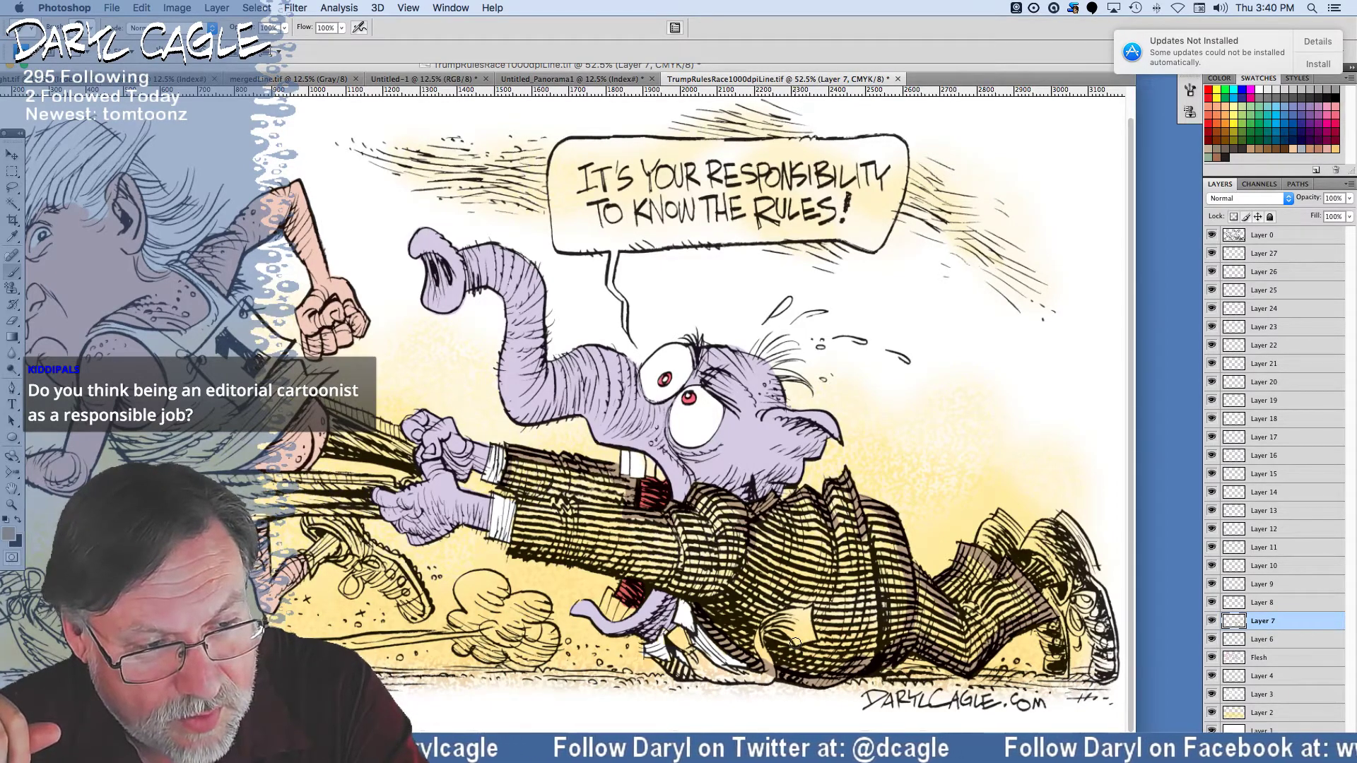
mouse_move(671, 657)
left_mouse_down()
mouse_move(684, 672)
mouse_move(664, 656)
mouse_move(669, 666)
left_mouse_up()
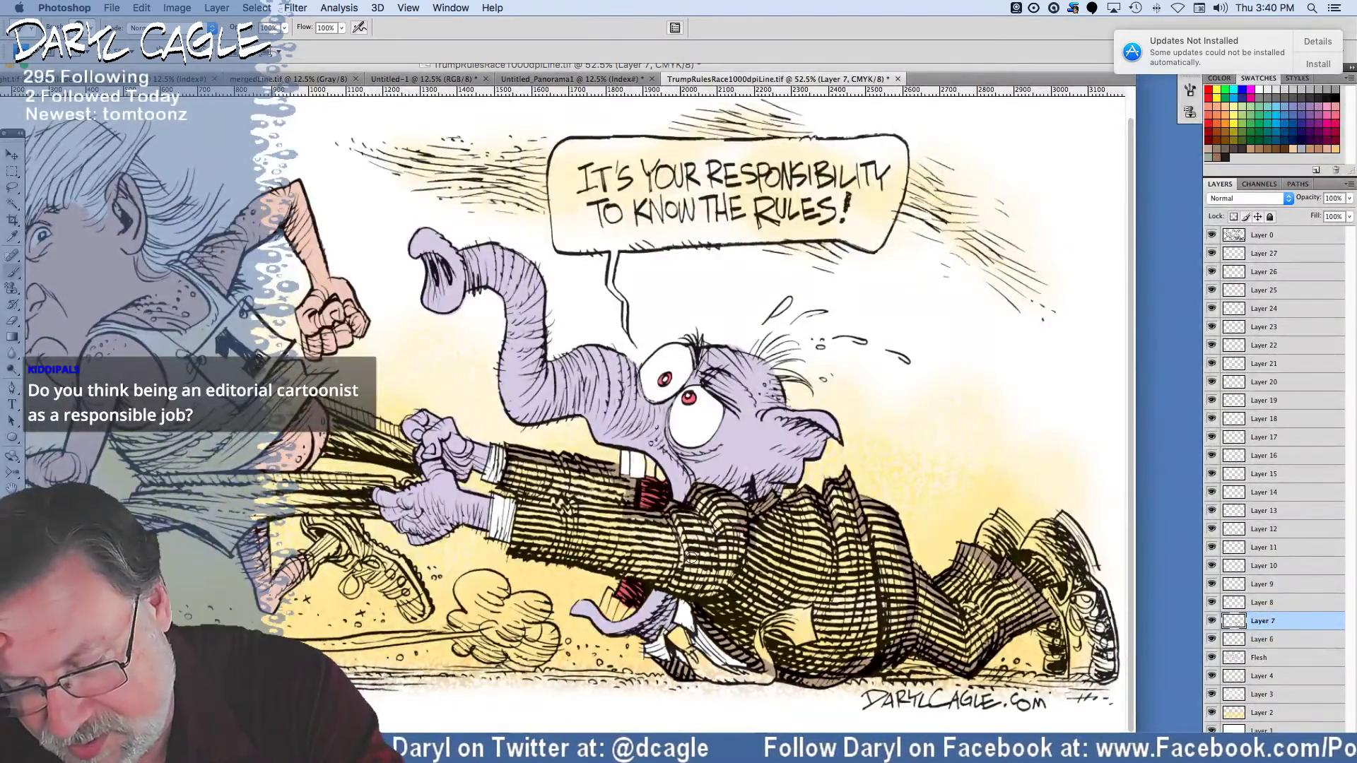
mouse_move(518, 509)
left_mouse_down()
mouse_move(514, 543)
mouse_move(521, 499)
mouse_move(513, 552)
mouse_move(691, 595)
left_mouse_up()
left_click_drag(504, 484, 532, 501)
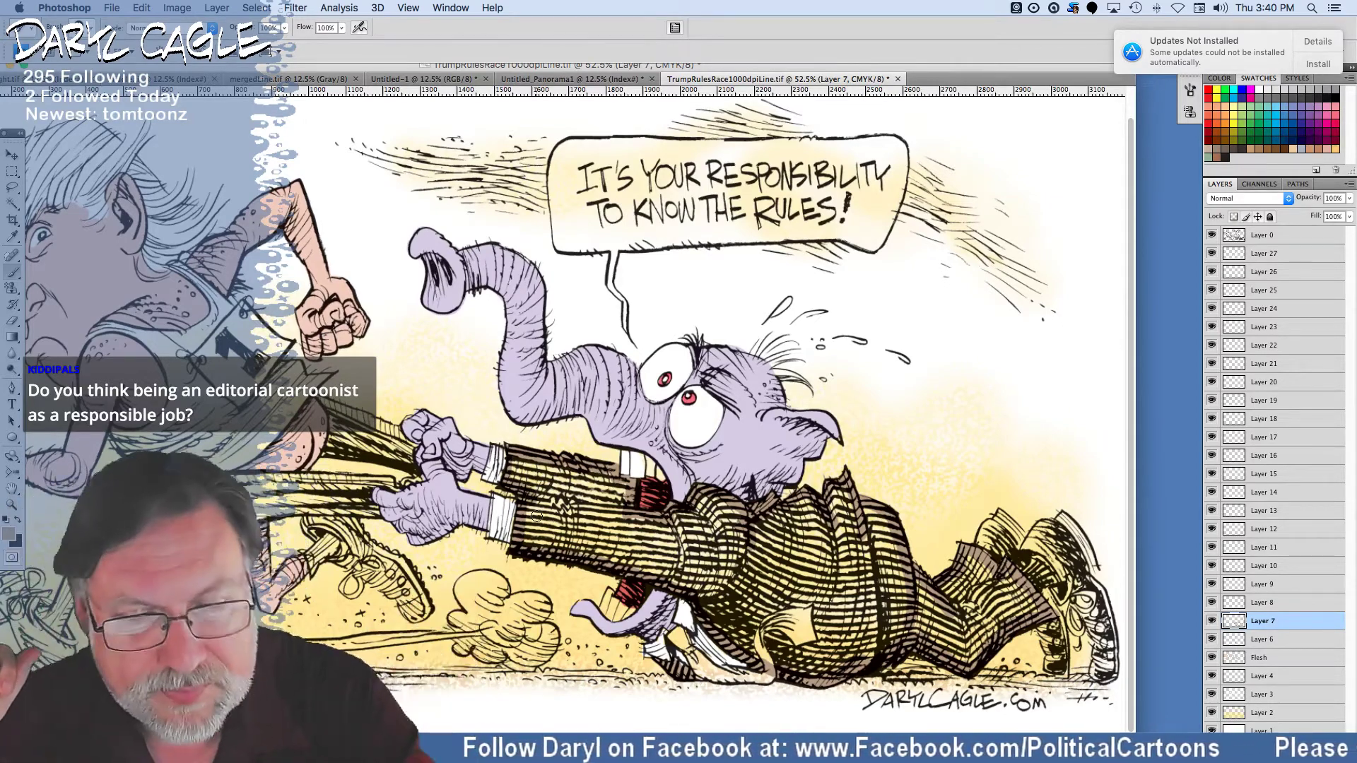
Add brown shading along the sleeve, then paint green near the elephant's hand with a resized brush.
left_click(87, 29)
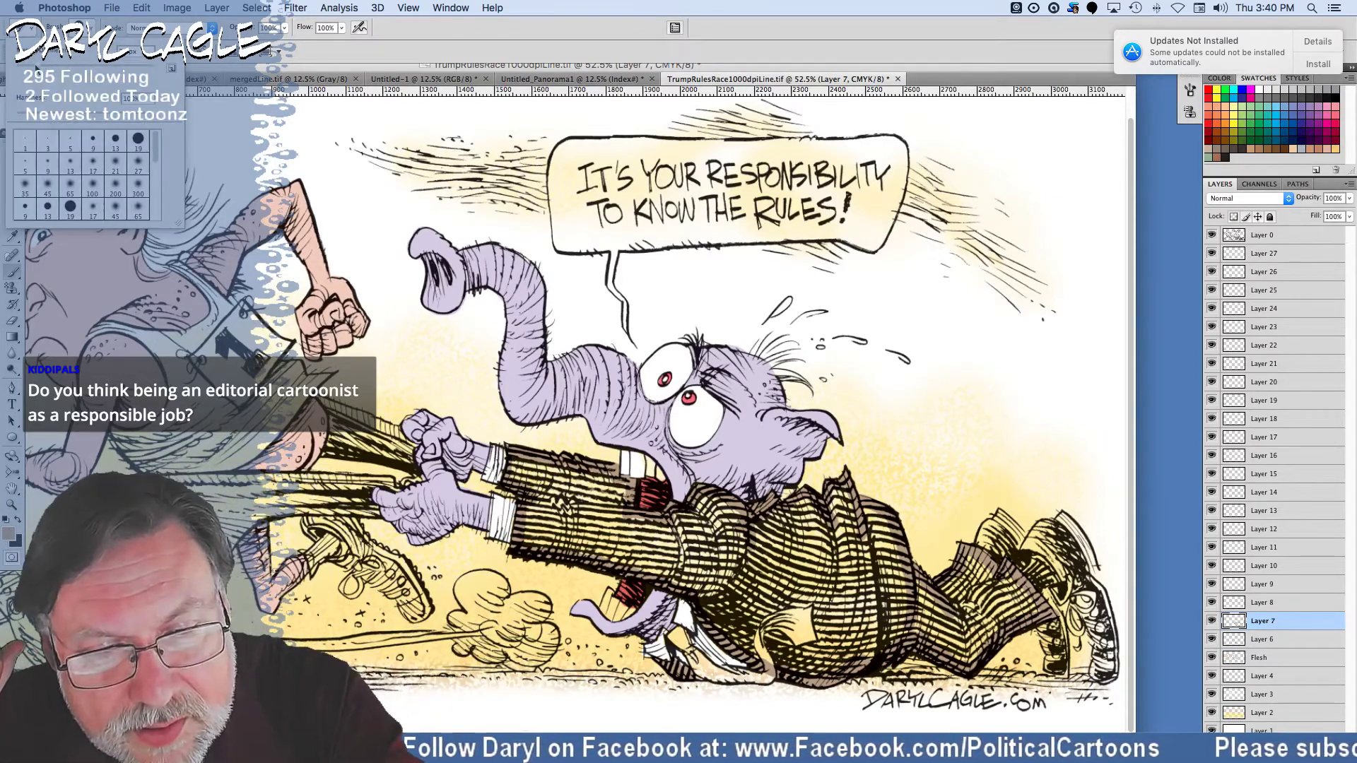
mouse_move(518, 466)
left_mouse_down()
mouse_move(576, 501)
mouse_move(614, 493)
mouse_move(570, 520)
mouse_move(526, 508)
mouse_move(527, 526)
mouse_move(650, 563)
mouse_move(611, 534)
mouse_move(670, 532)
mouse_move(722, 576)
mouse_move(725, 536)
mouse_move(694, 544)
mouse_move(686, 516)
mouse_move(667, 522)
mouse_move(725, 509)
mouse_move(752, 538)
mouse_move(739, 554)
mouse_move(802, 504)
mouse_move(844, 509)
mouse_move(889, 619)
mouse_move(881, 536)
mouse_move(820, 582)
mouse_move(774, 573)
mouse_move(712, 602)
mouse_move(768, 676)
mouse_move(766, 660)
mouse_move(772, 672)
mouse_move(832, 660)
mouse_move(807, 651)
mouse_move(781, 612)
mouse_move(919, 612)
mouse_move(961, 626)
mouse_move(968, 650)
mouse_move(1025, 606)
mouse_move(990, 608)
mouse_move(970, 565)
mouse_move(911, 619)
left_mouse_up()
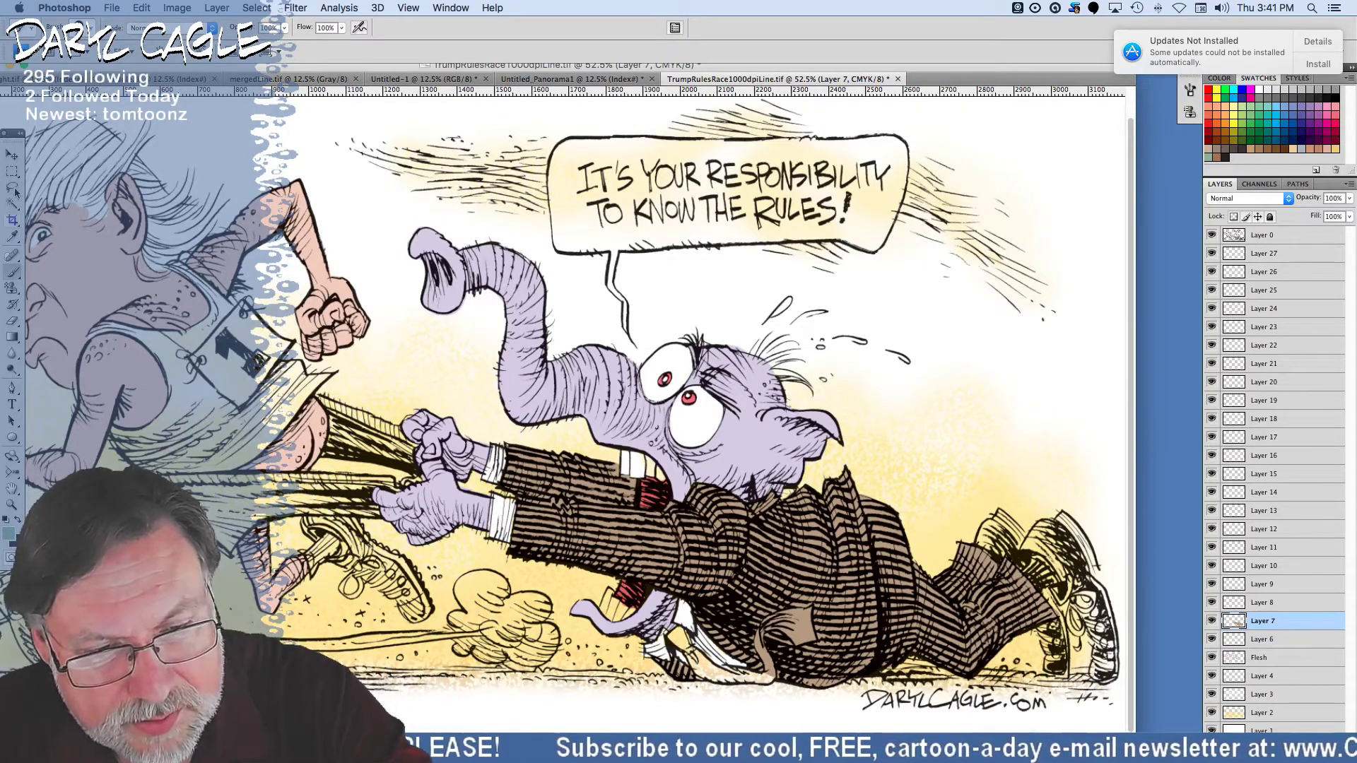
left_click(92, 30)
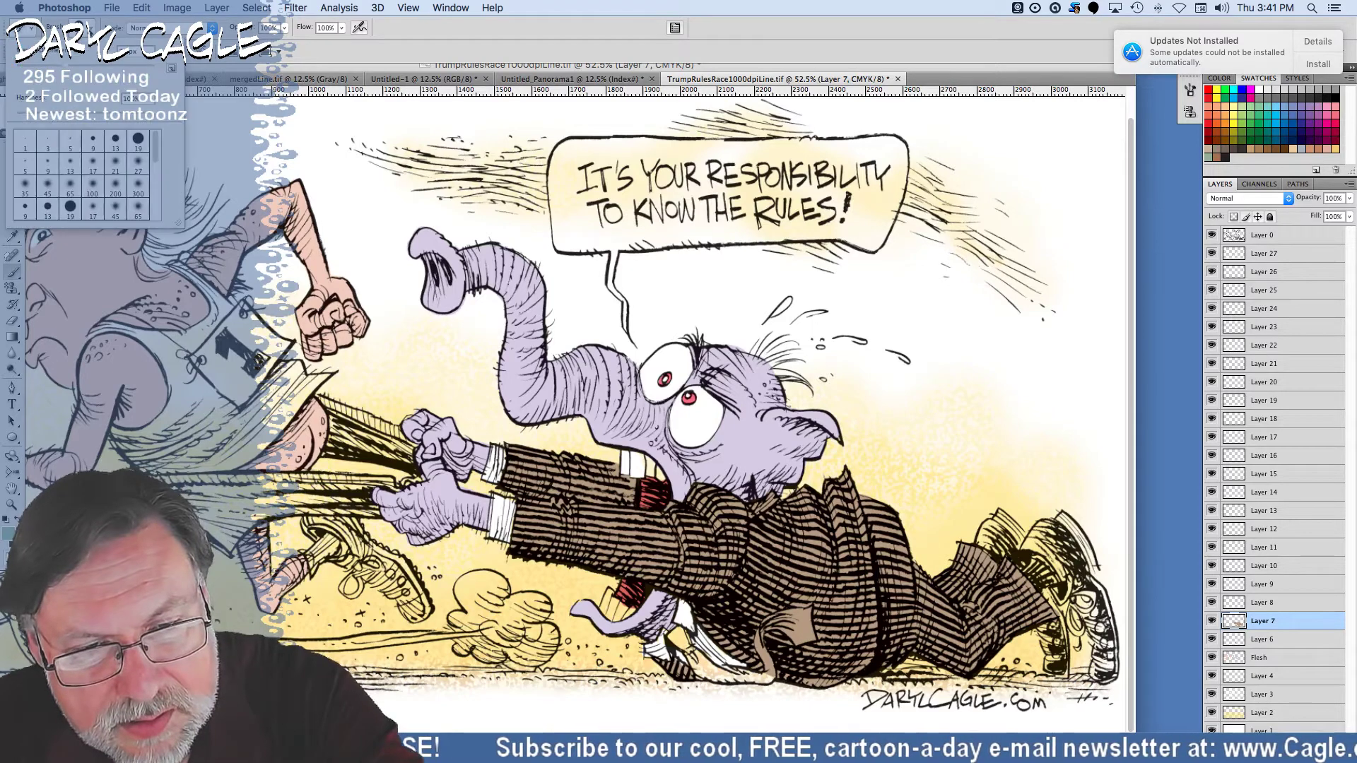
left_click(671, 635)
mouse_move(679, 630)
left_mouse_down()
mouse_move(698, 667)
mouse_move(703, 657)
mouse_move(722, 674)
mouse_move(705, 674)
left_mouse_up()
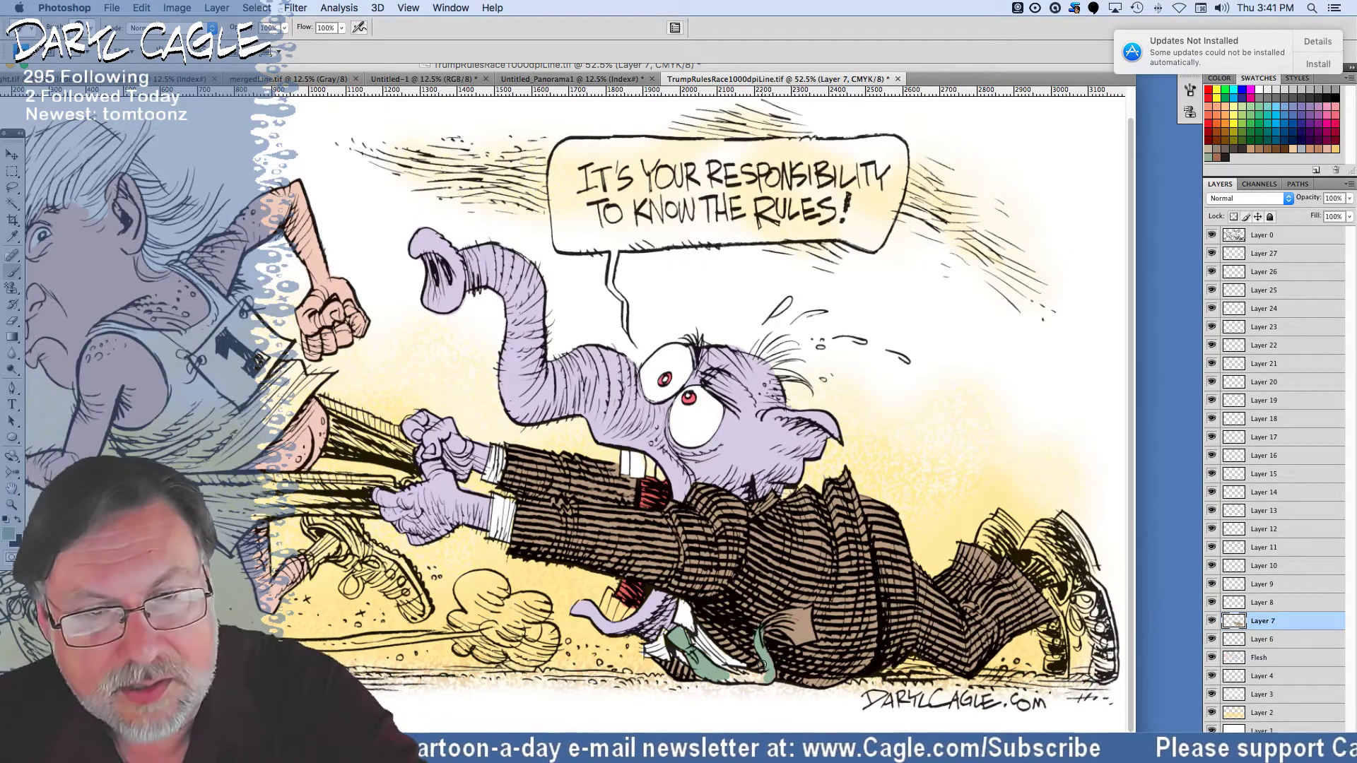
Step backward twice via the Edit menu to remove the stray green strokes.
left_click(142, 8)
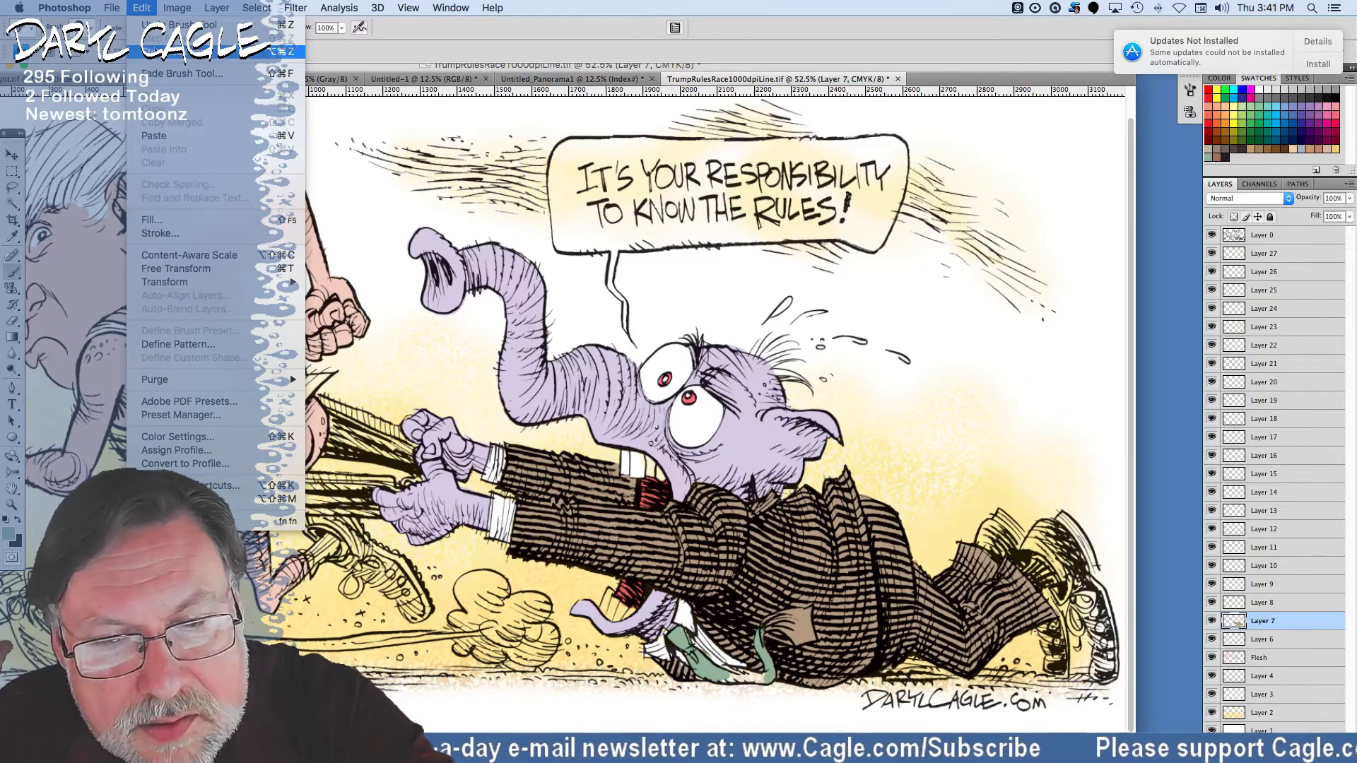
left_click(150, 53)
left_click(142, 9)
left_click(169, 51)
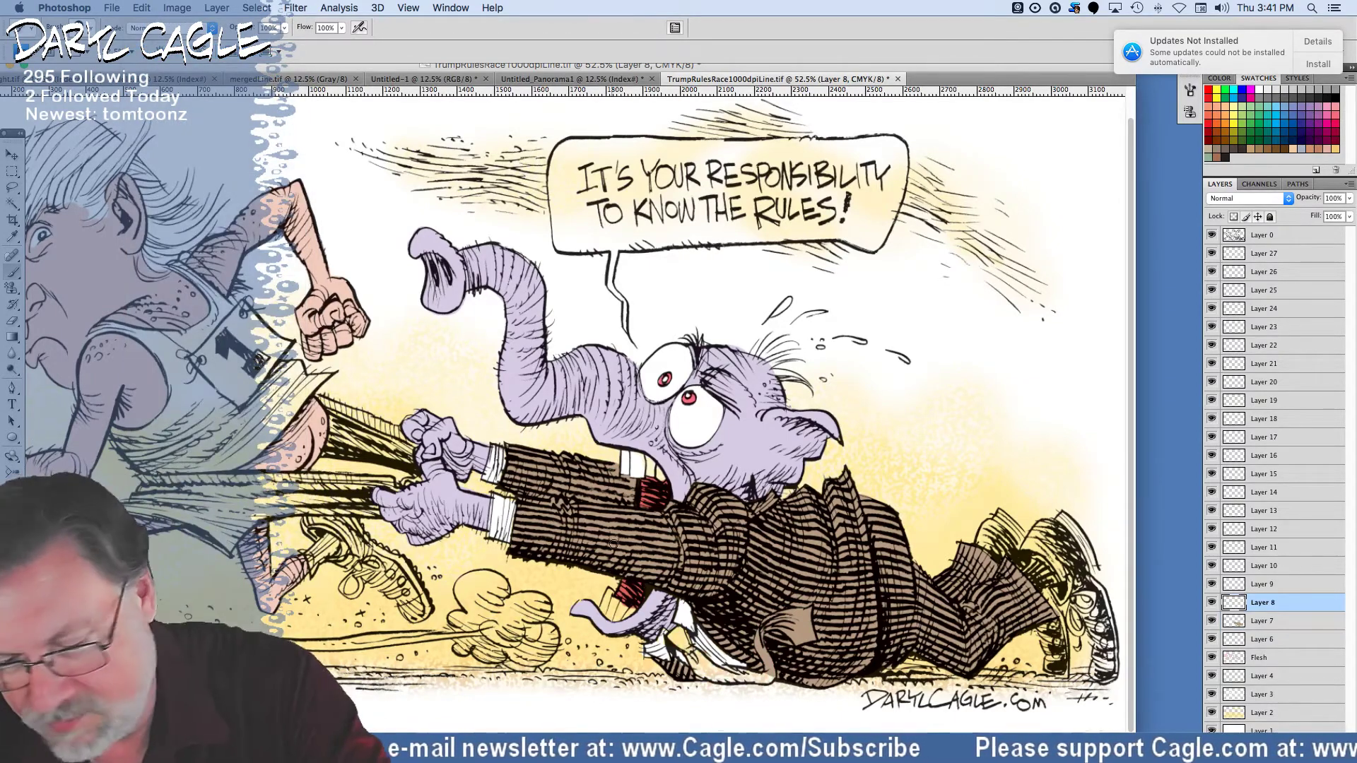
Paint the elephant's flapping tie green and move its layer in the layer stack.
mouse_move(673, 640)
left_mouse_down()
mouse_move(705, 673)
mouse_move(688, 647)
mouse_move(717, 672)
mouse_move(767, 677)
left_mouse_up()
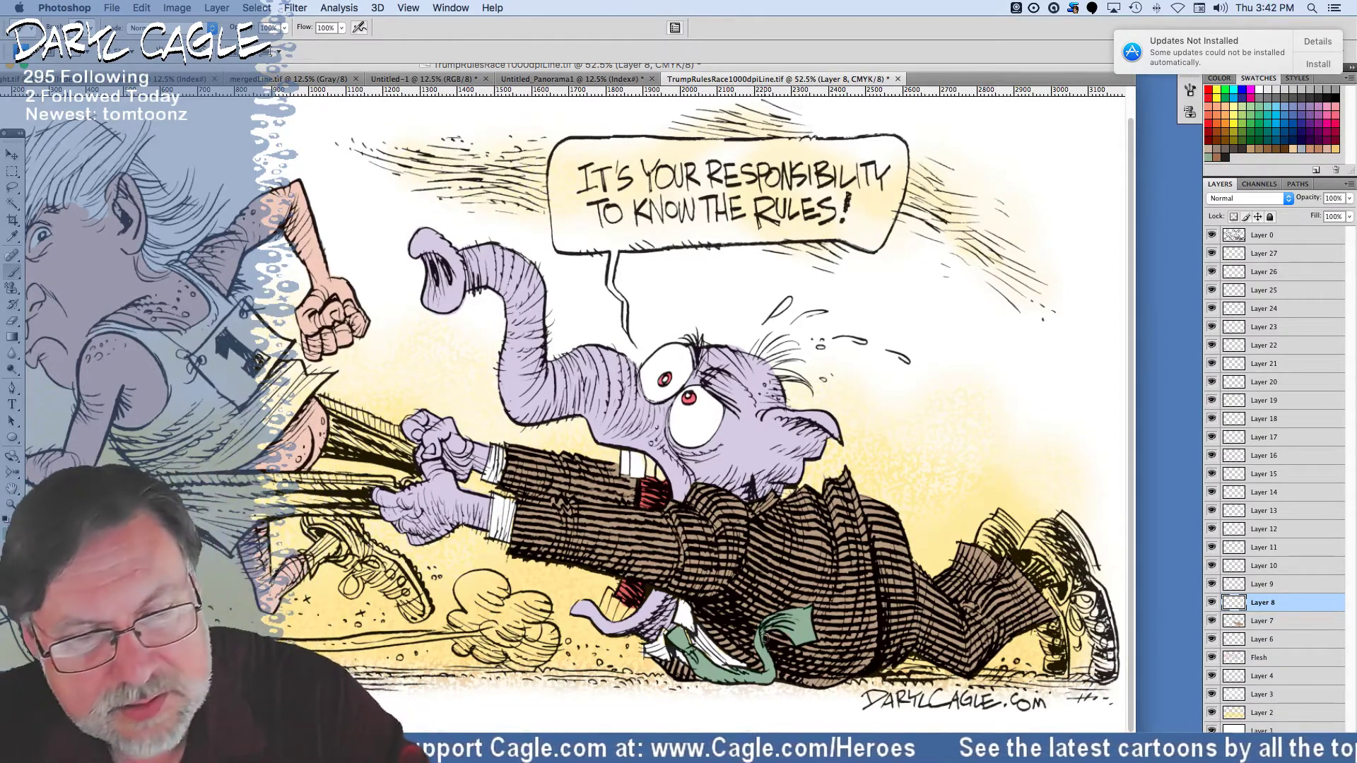
left_click(14, 238)
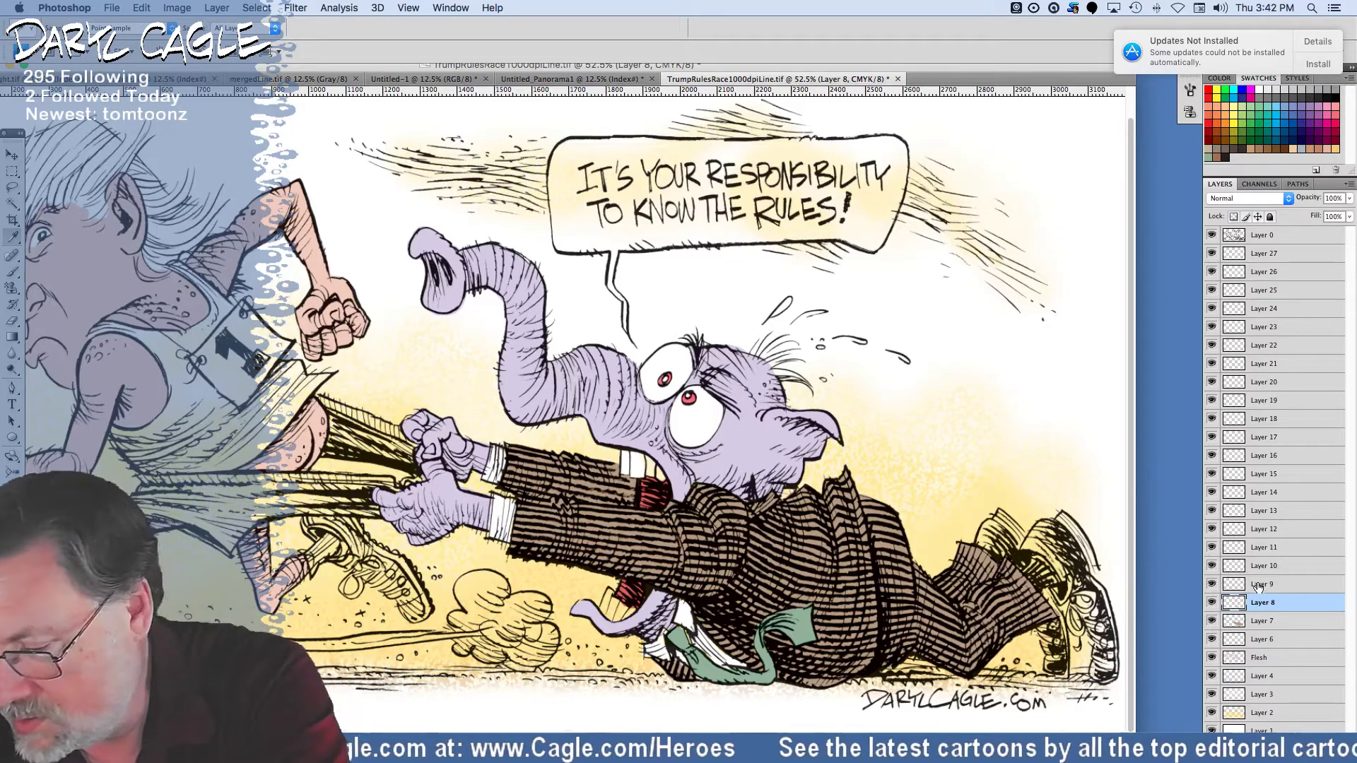
left_click_drag(1257, 600, 1245, 612)
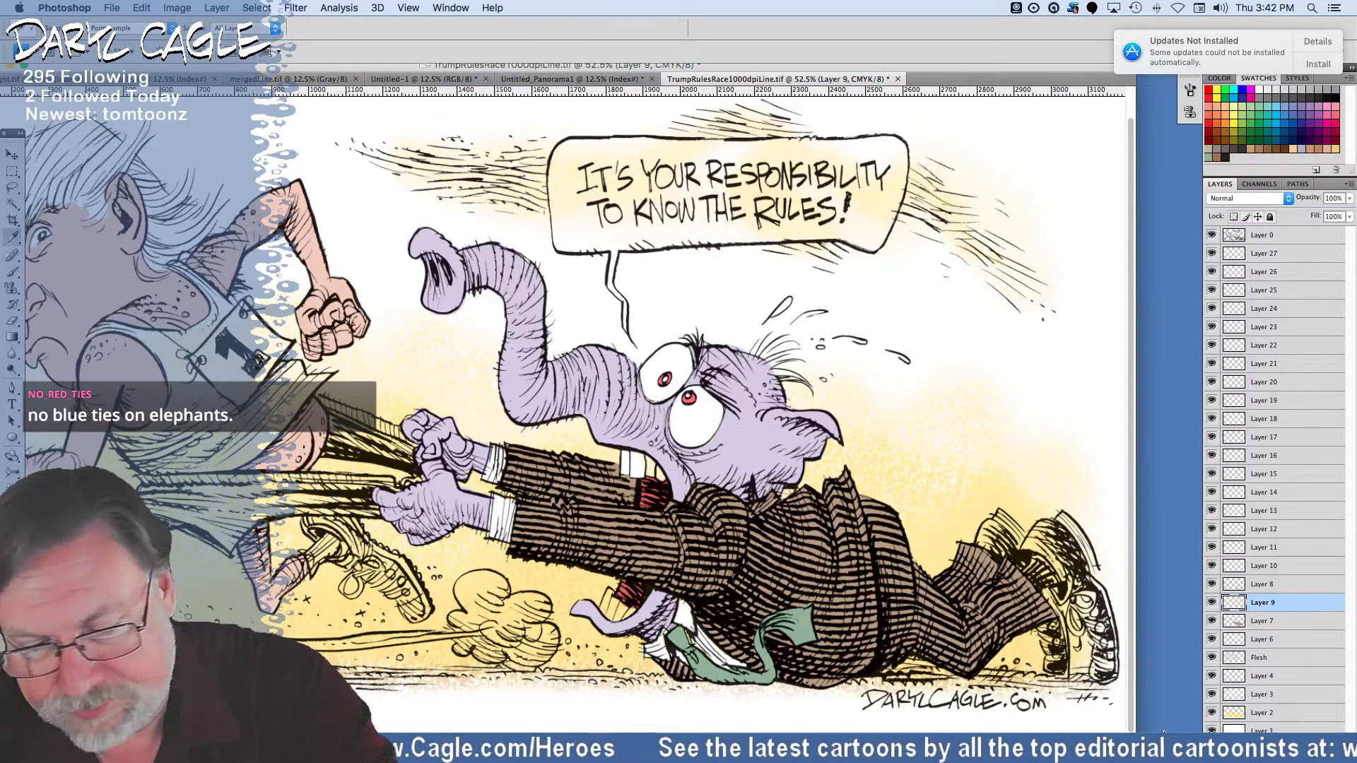
Pick a darker brown, lower brush opacity to 41%, and shade the sleeve and striped jacket.
left_click(8, 534)
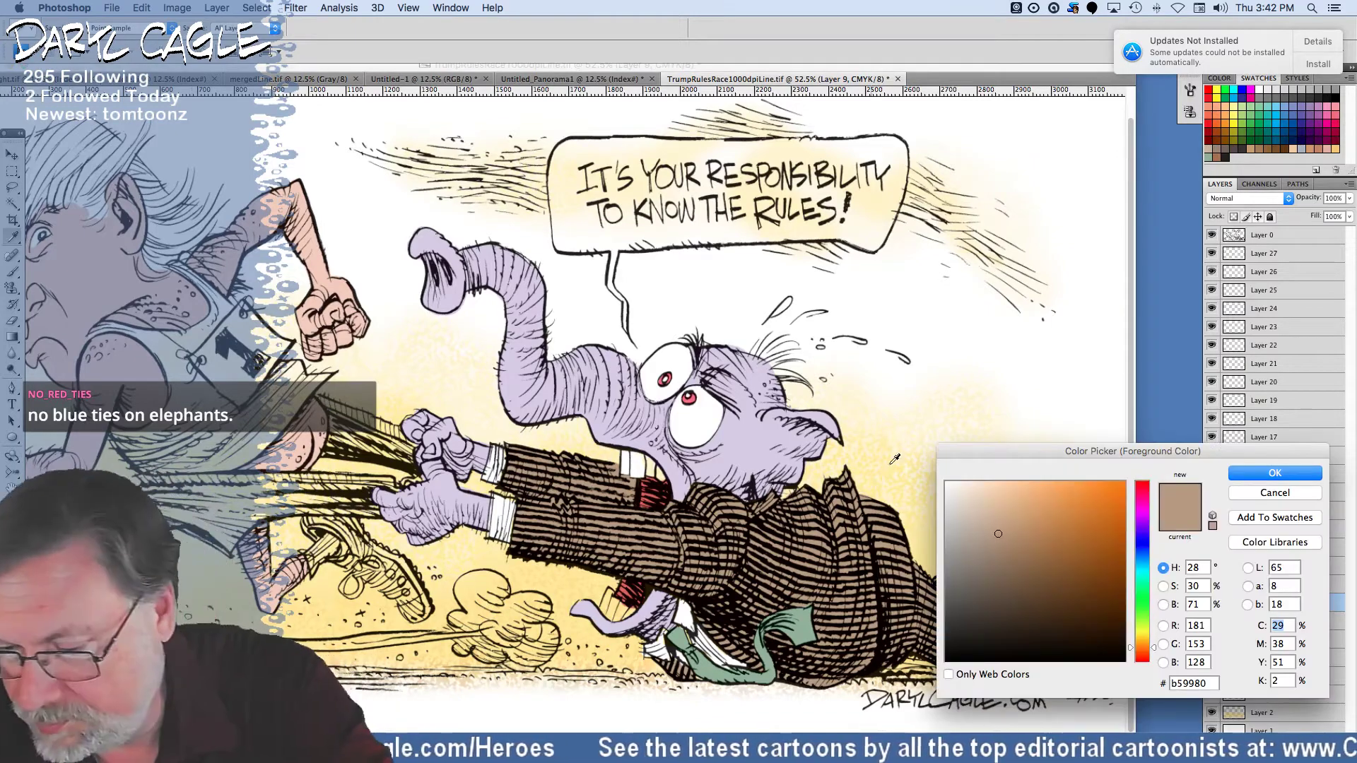
left_click(1007, 564)
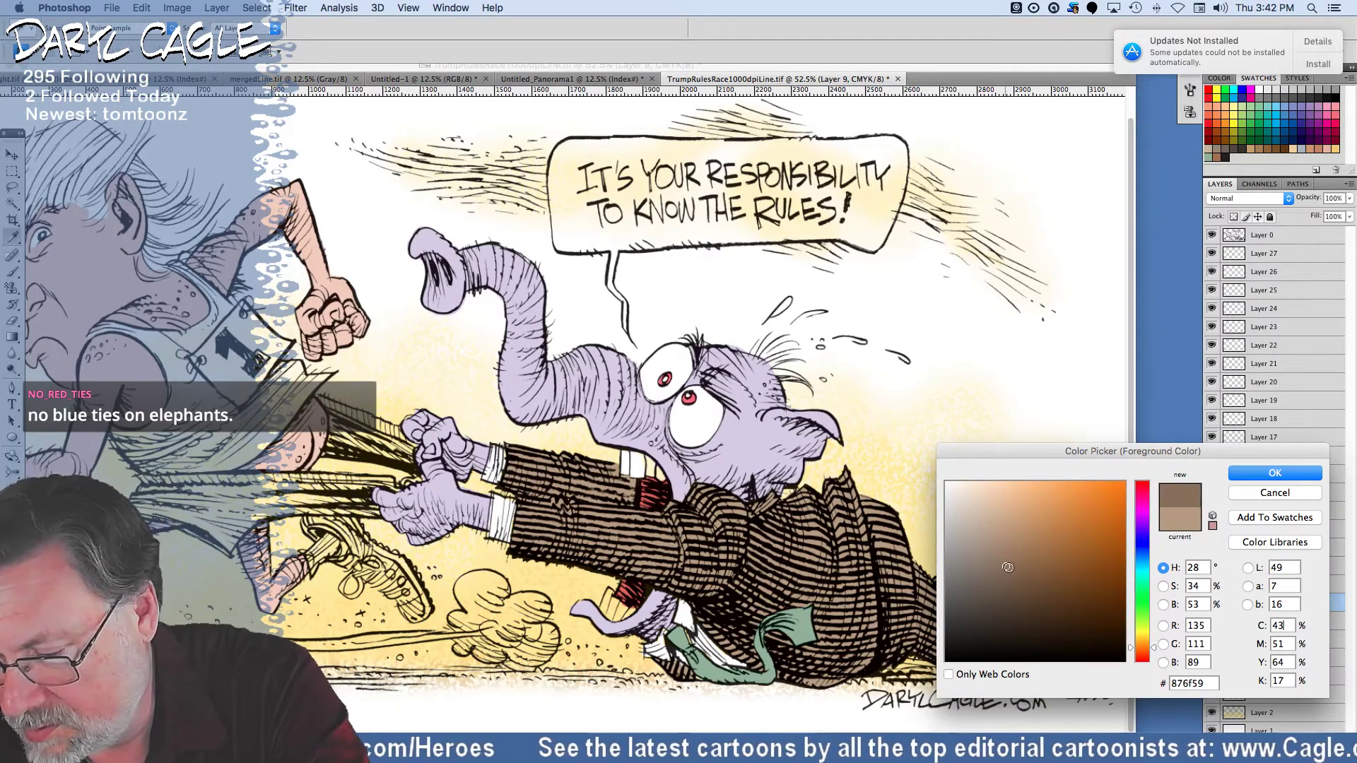
left_click(1247, 475)
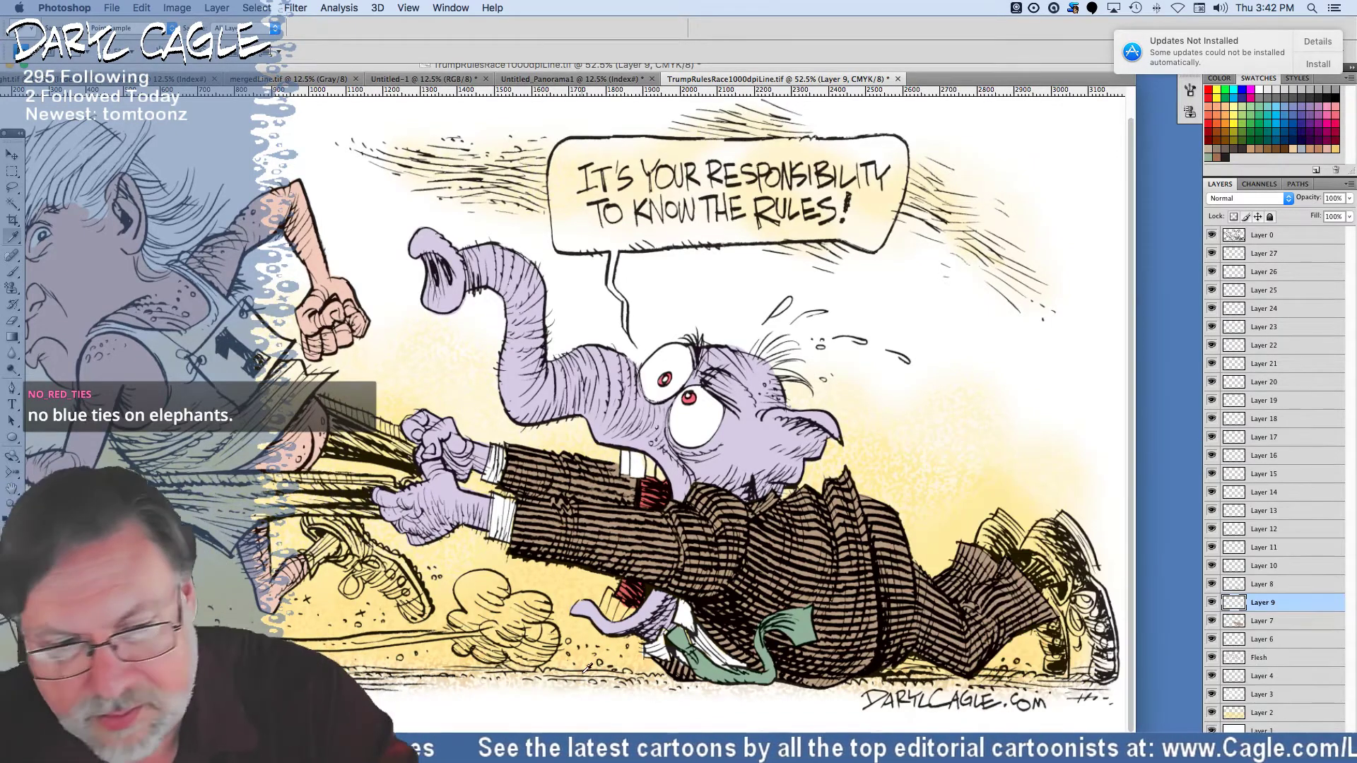
key("b")
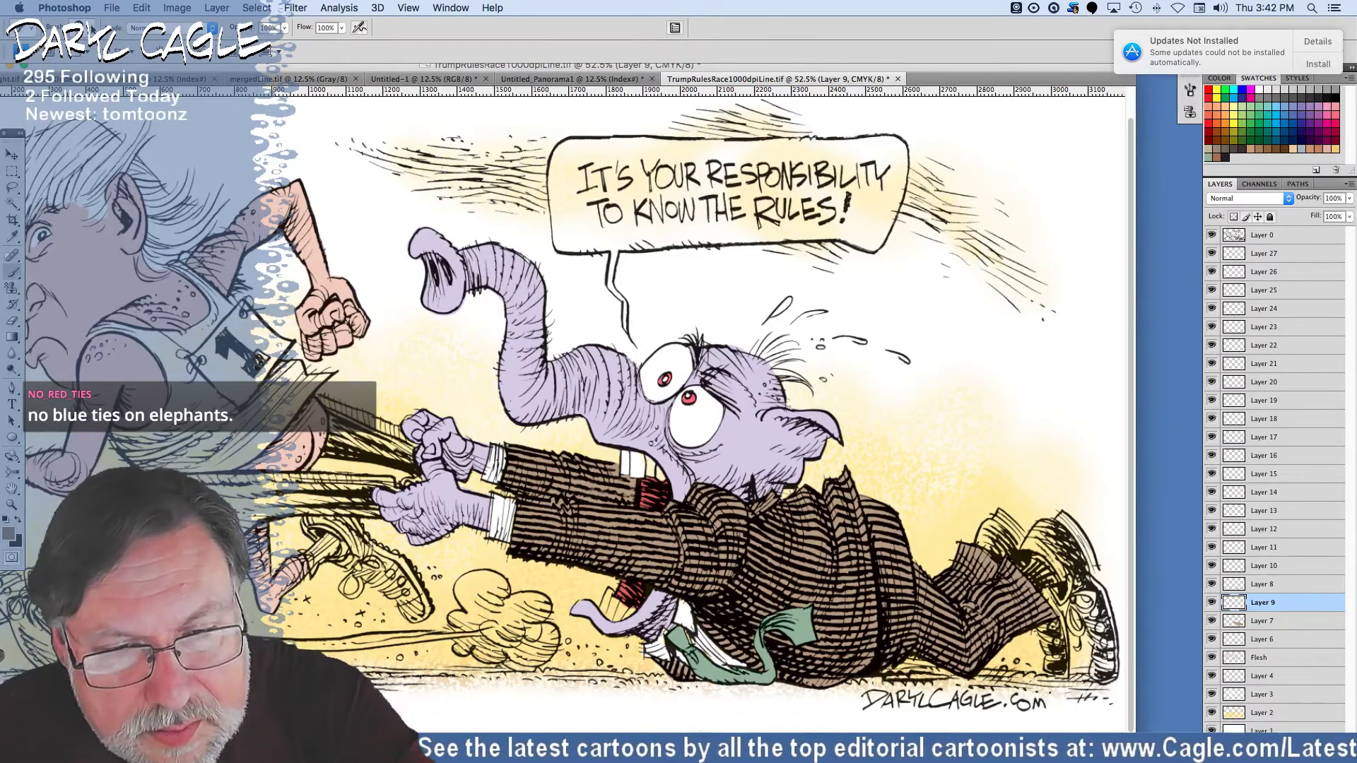
left_click(75, 28)
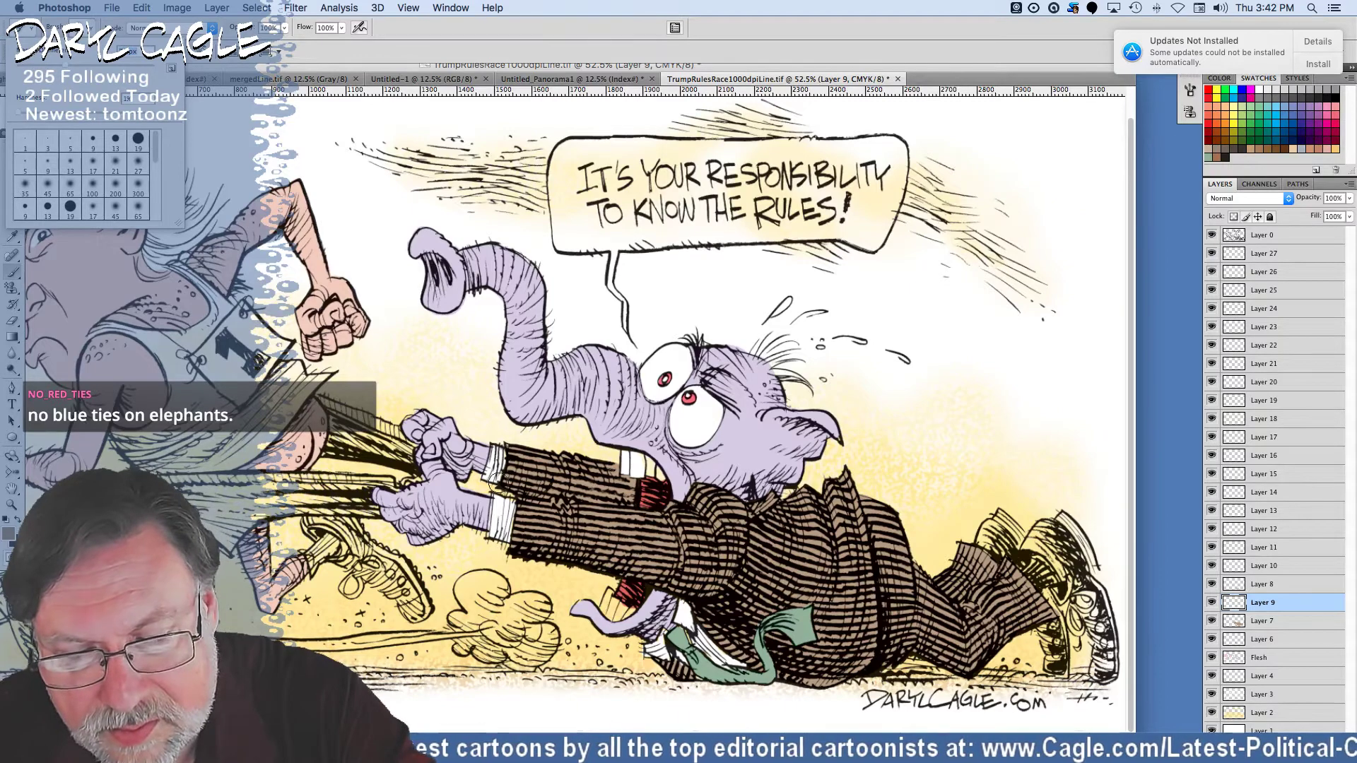
left_click(284, 28)
left_click_drag(280, 48, 242, 46)
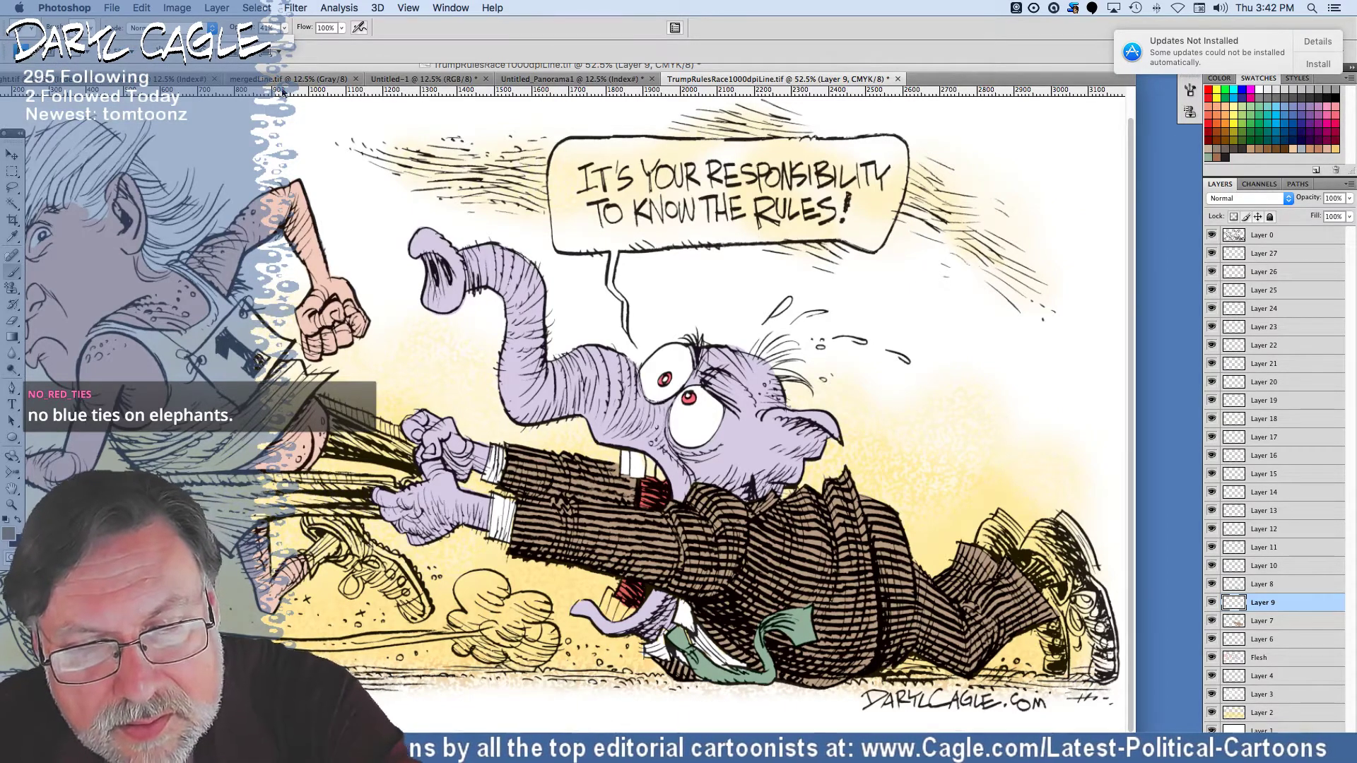
mouse_move(508, 484)
left_mouse_down()
mouse_move(578, 481)
mouse_move(626, 501)
left_mouse_up()
mouse_move(527, 535)
left_mouse_down()
mouse_move(661, 555)
mouse_move(671, 526)
mouse_move(700, 523)
mouse_move(713, 541)
left_mouse_up()
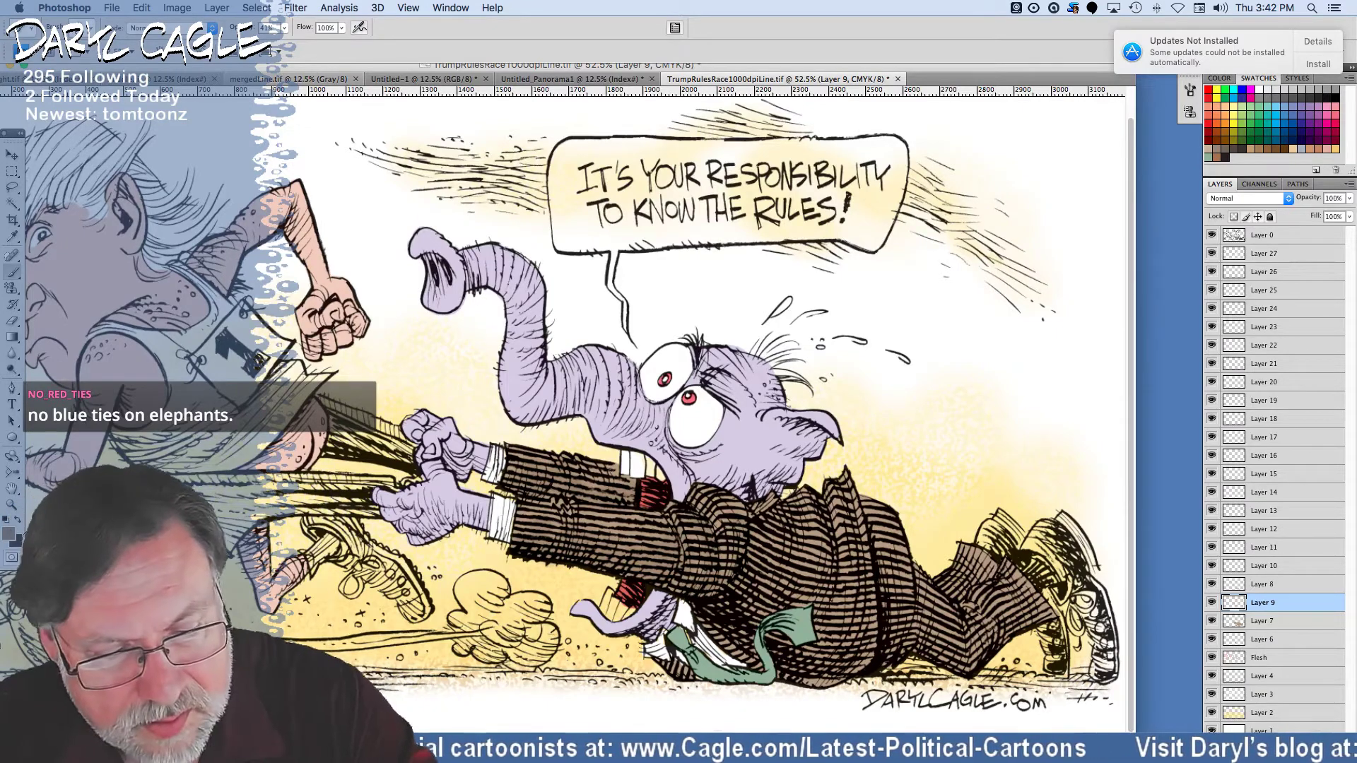
Switch to an even darker brown and shade the jacket's lower edges and lower trouser leg.
left_click(8, 534)
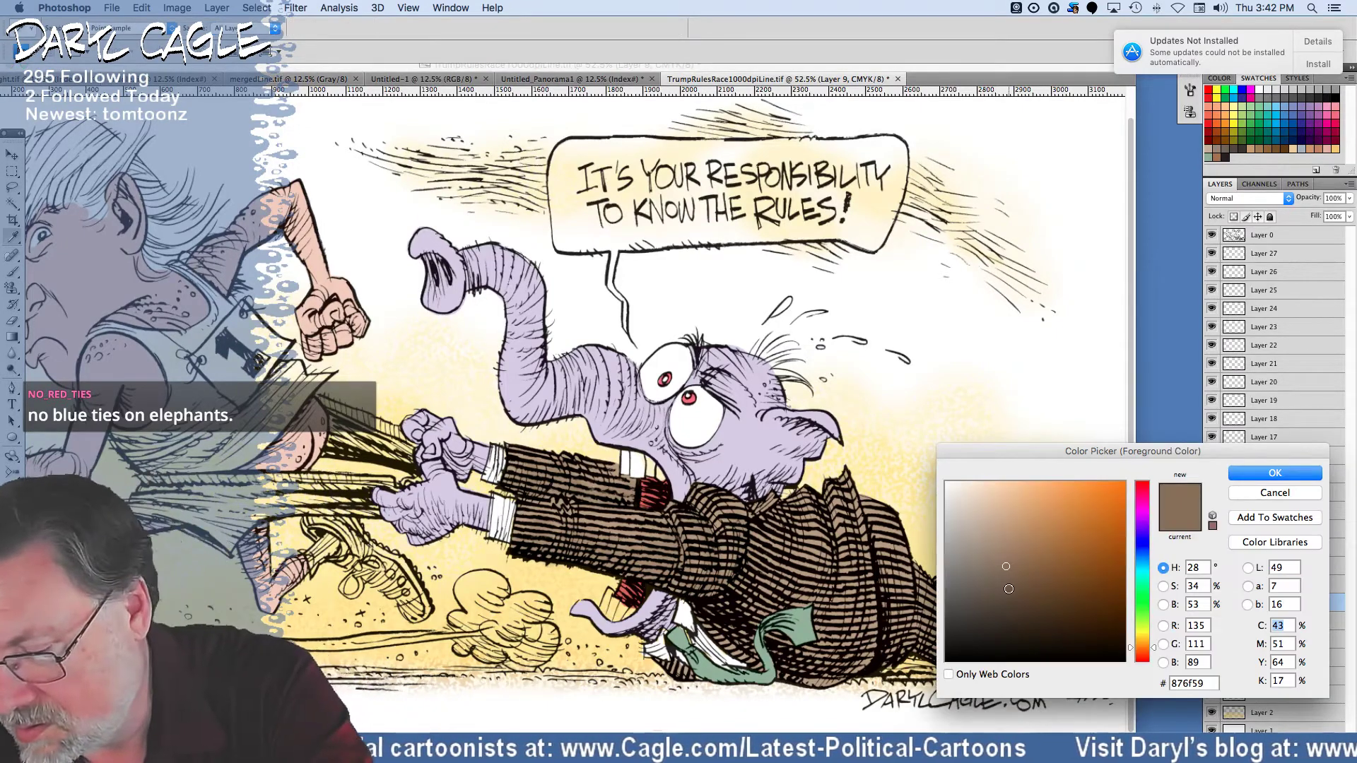
left_click(1008, 589)
left_click(1238, 477)
mouse_move(730, 563)
left_mouse_down()
mouse_move(675, 583)
mouse_move(563, 544)
left_mouse_up()
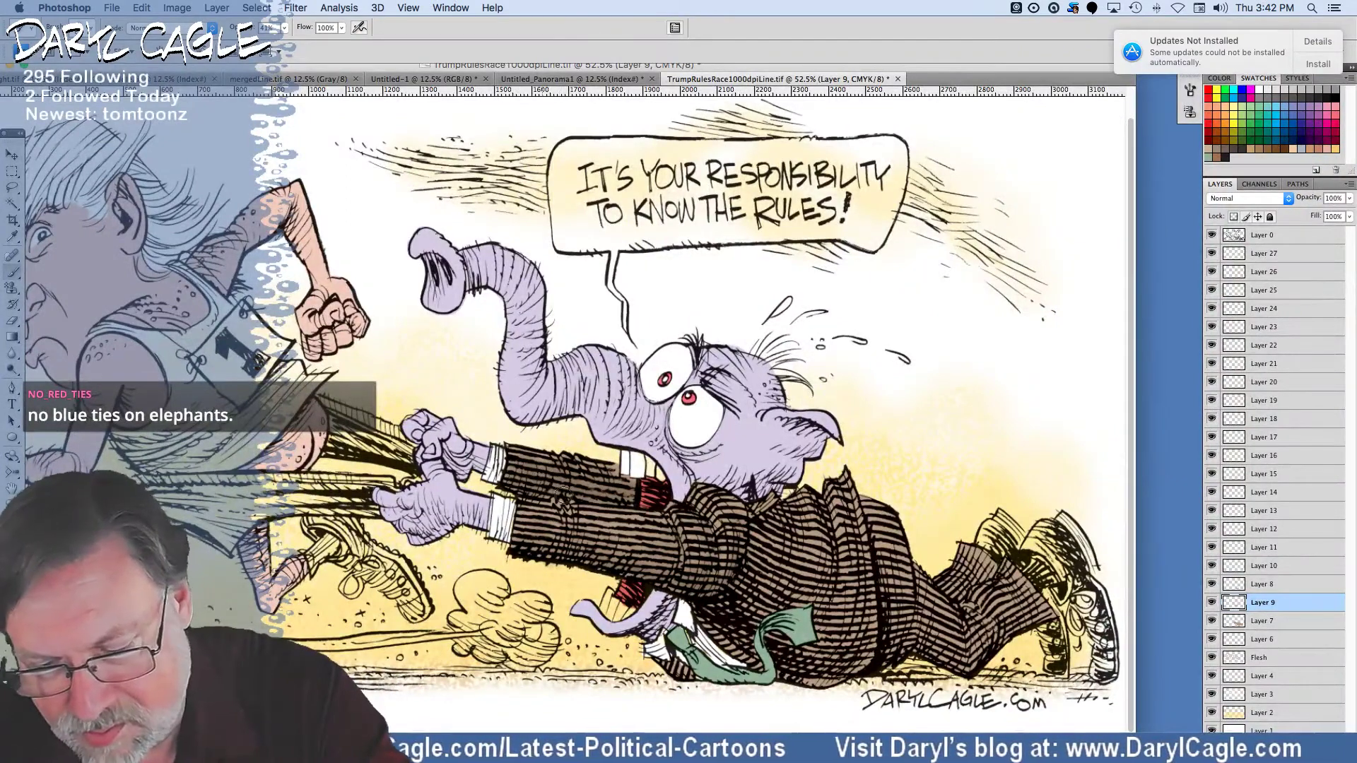
mouse_move(735, 597)
left_mouse_down()
mouse_move(765, 605)
mouse_move(786, 593)
left_mouse_up()
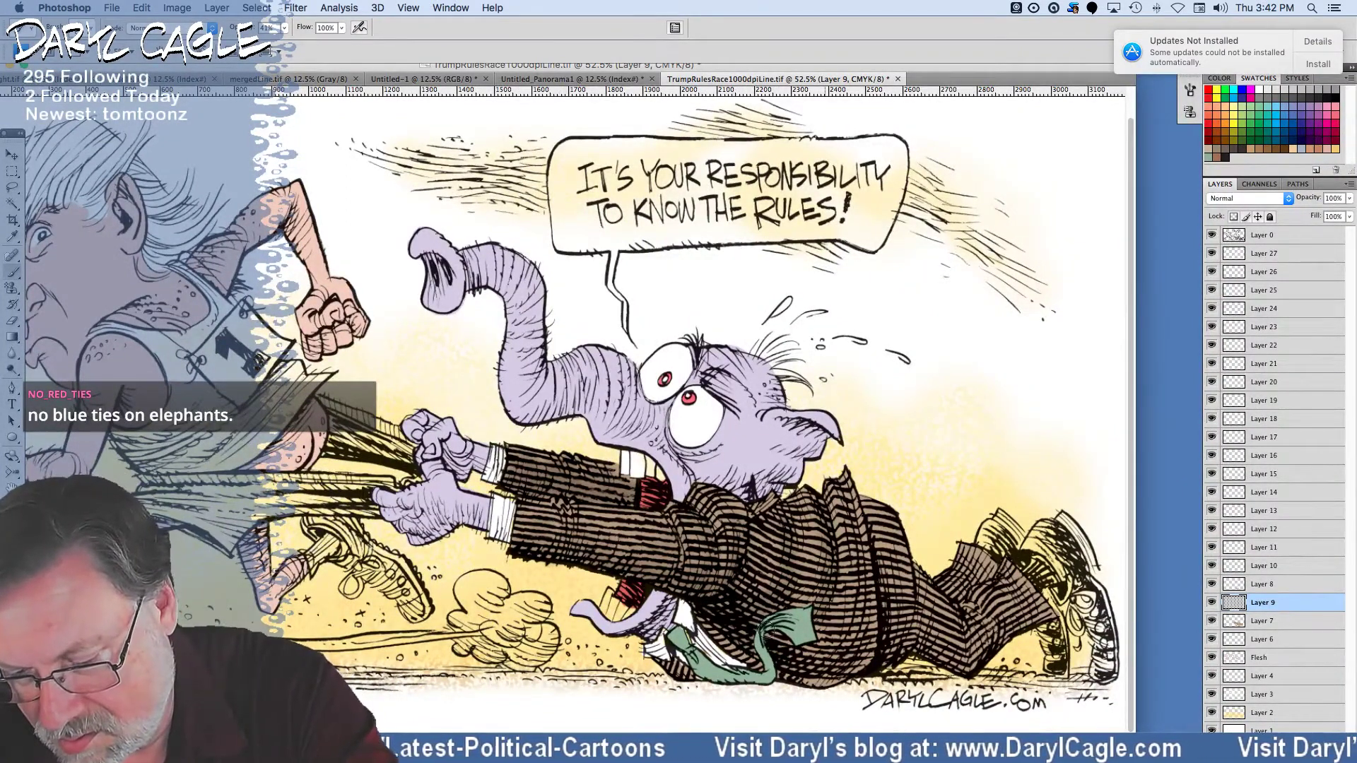
left_click_drag(841, 499, 855, 550)
left_click_drag(865, 635, 845, 671)
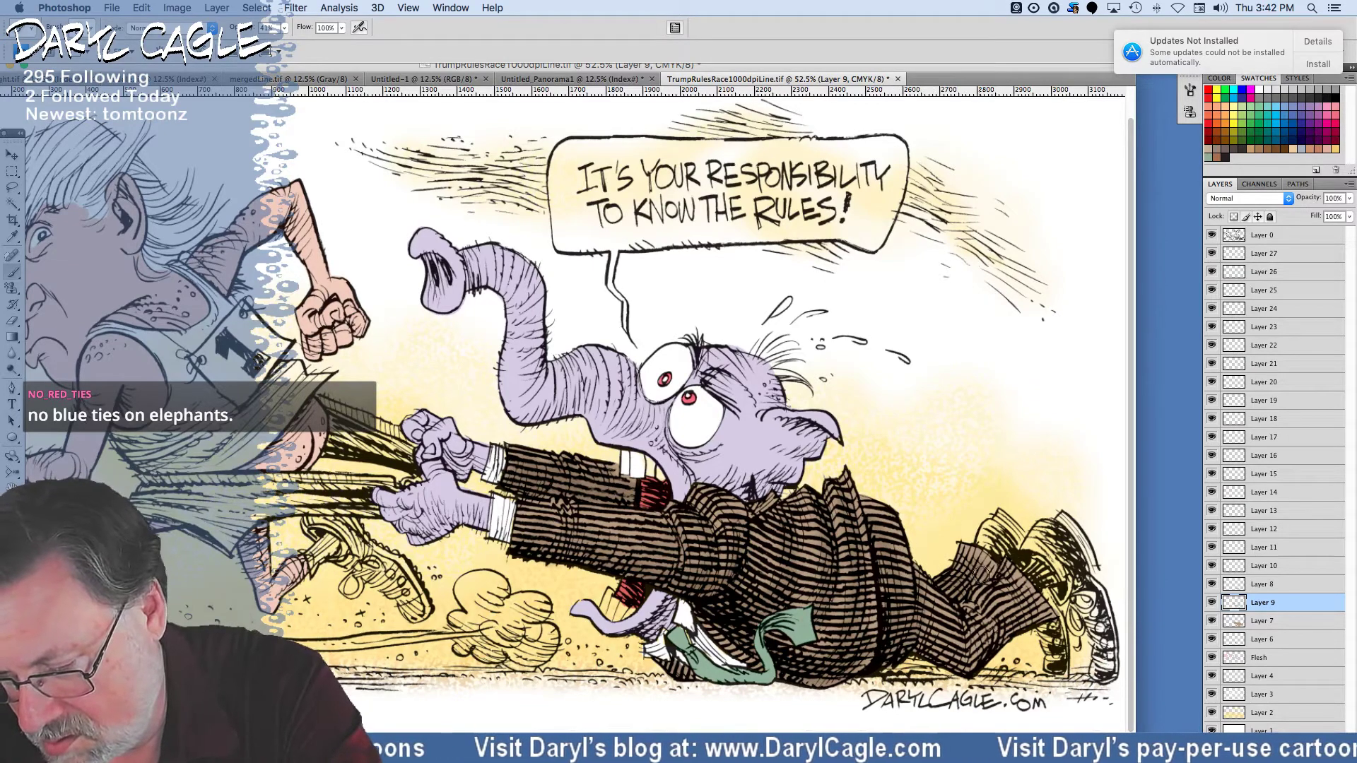
mouse_move(984, 660)
left_mouse_down()
mouse_move(987, 631)
mouse_move(1048, 616)
left_mouse_up()
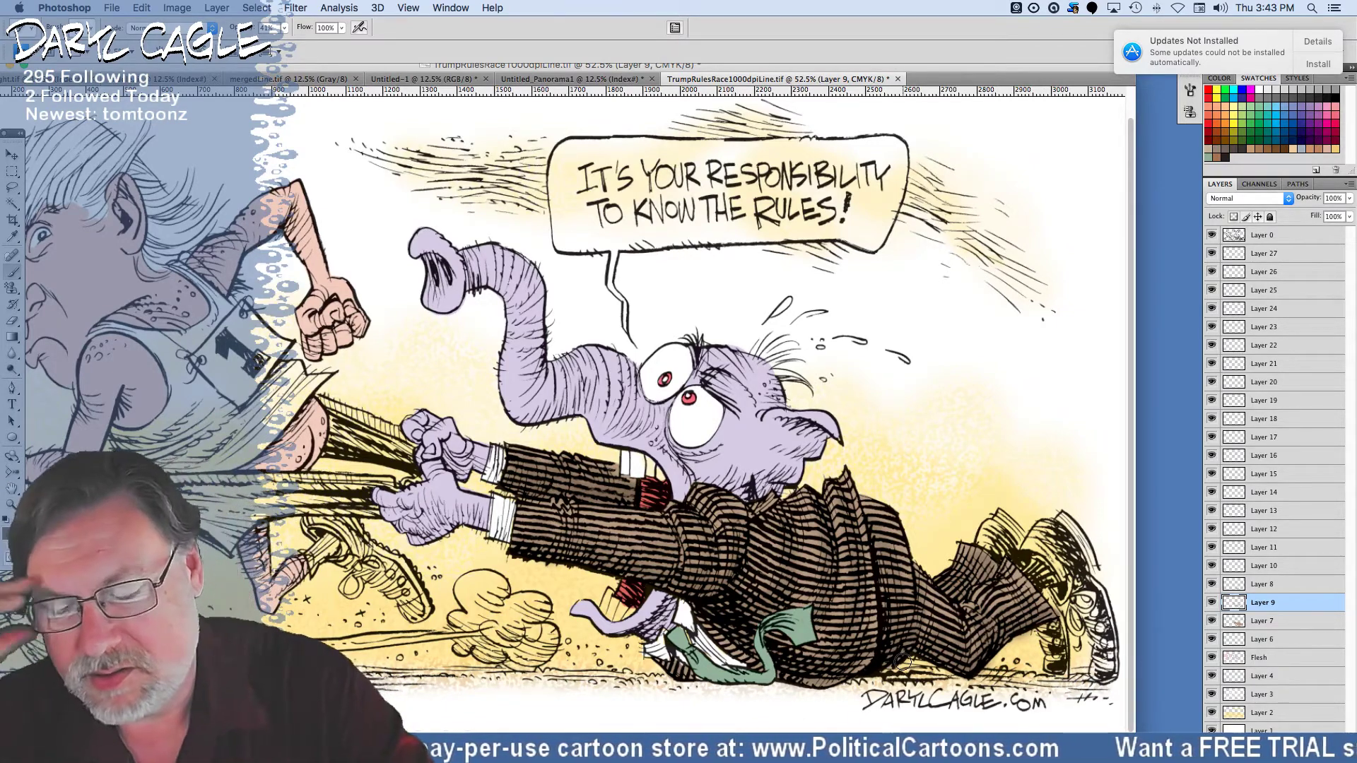
On Layer 27, shade near the collar and set brush opacity to 58%.
left_click(1263, 255)
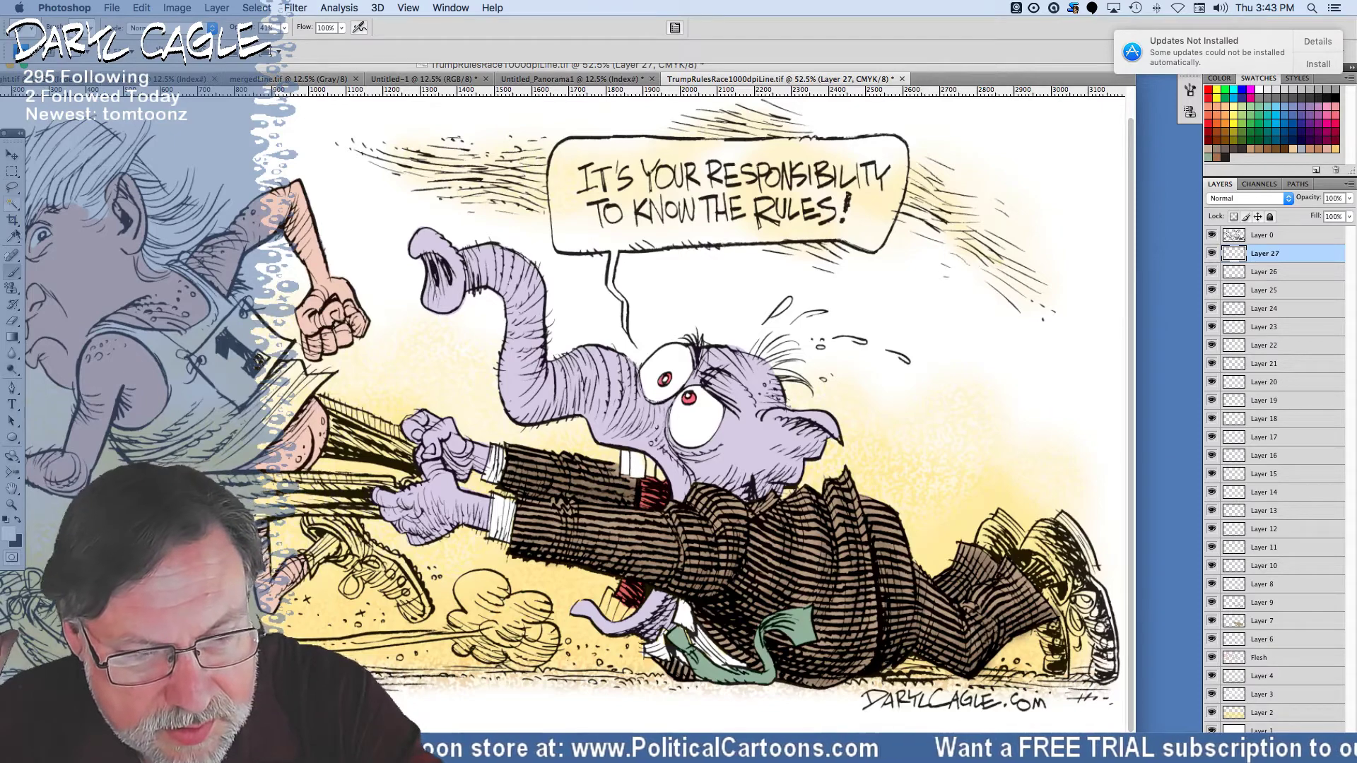
left_click(87, 29)
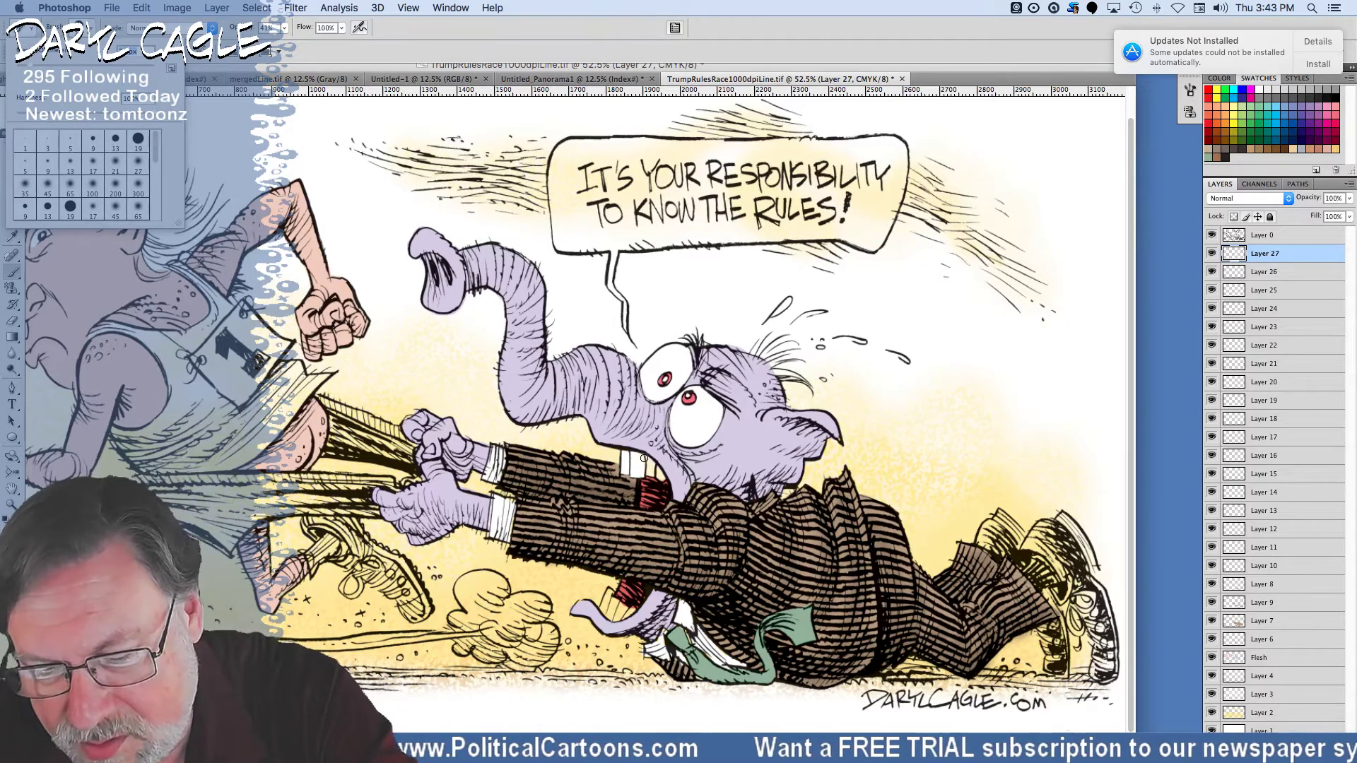
left_click_drag(644, 460, 653, 468)
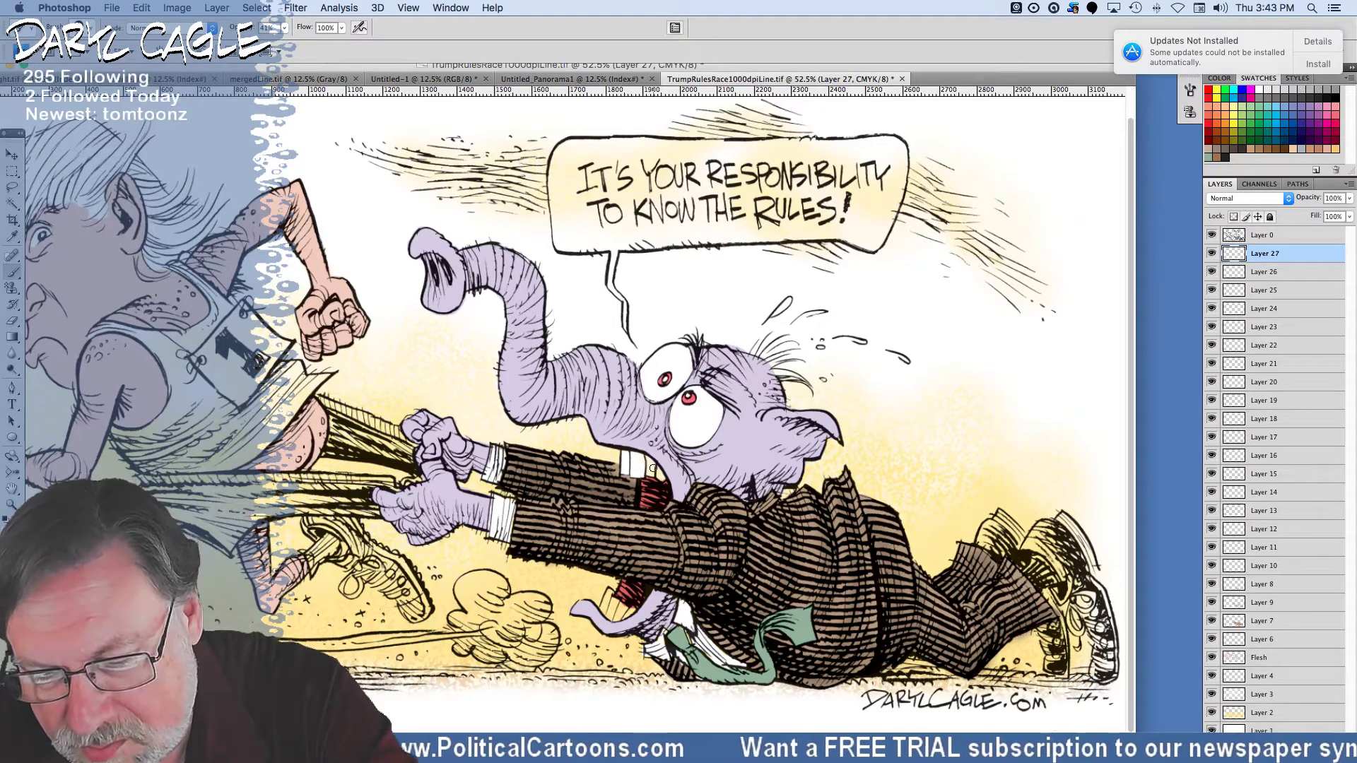
left_click(284, 28)
mouse_move(277, 46)
left_mouse_down()
mouse_move(305, 44)
mouse_move(655, 382)
left_mouse_up()
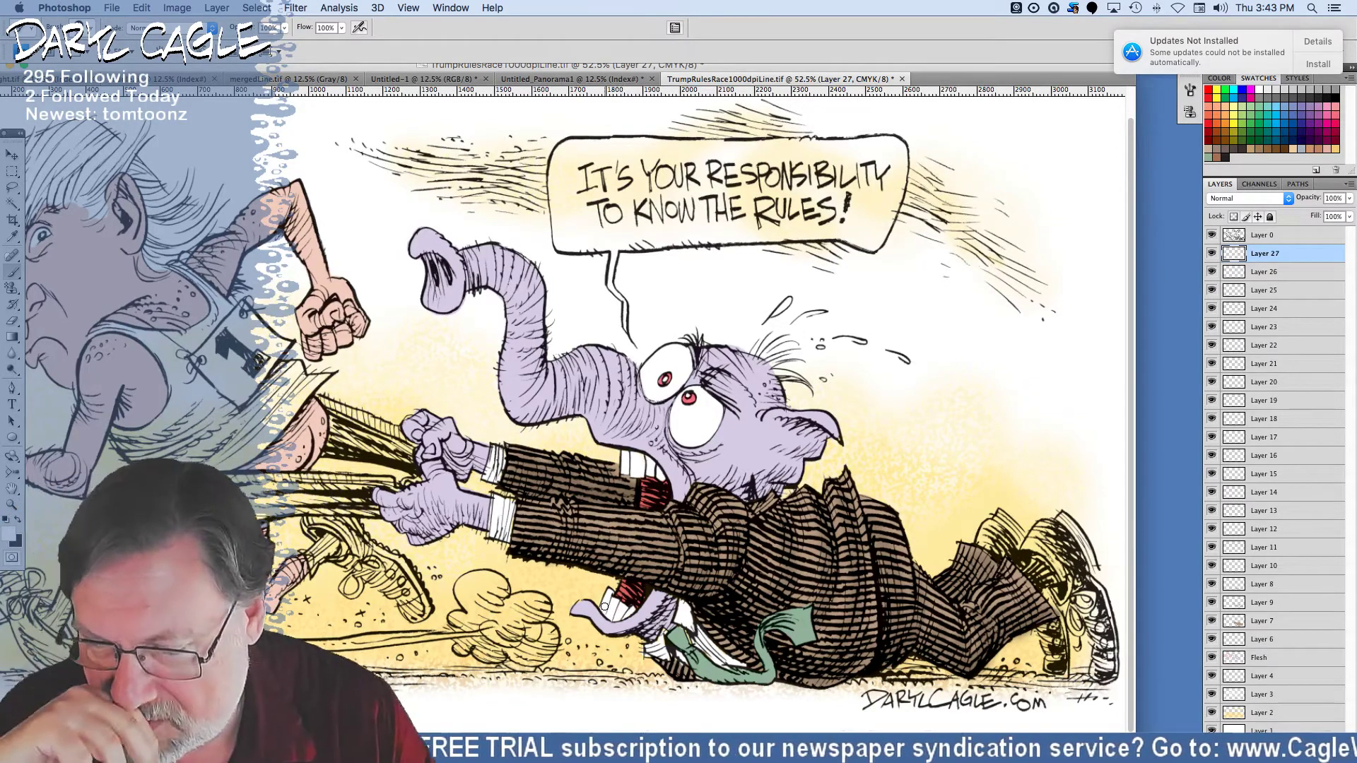
left_click(1253, 640)
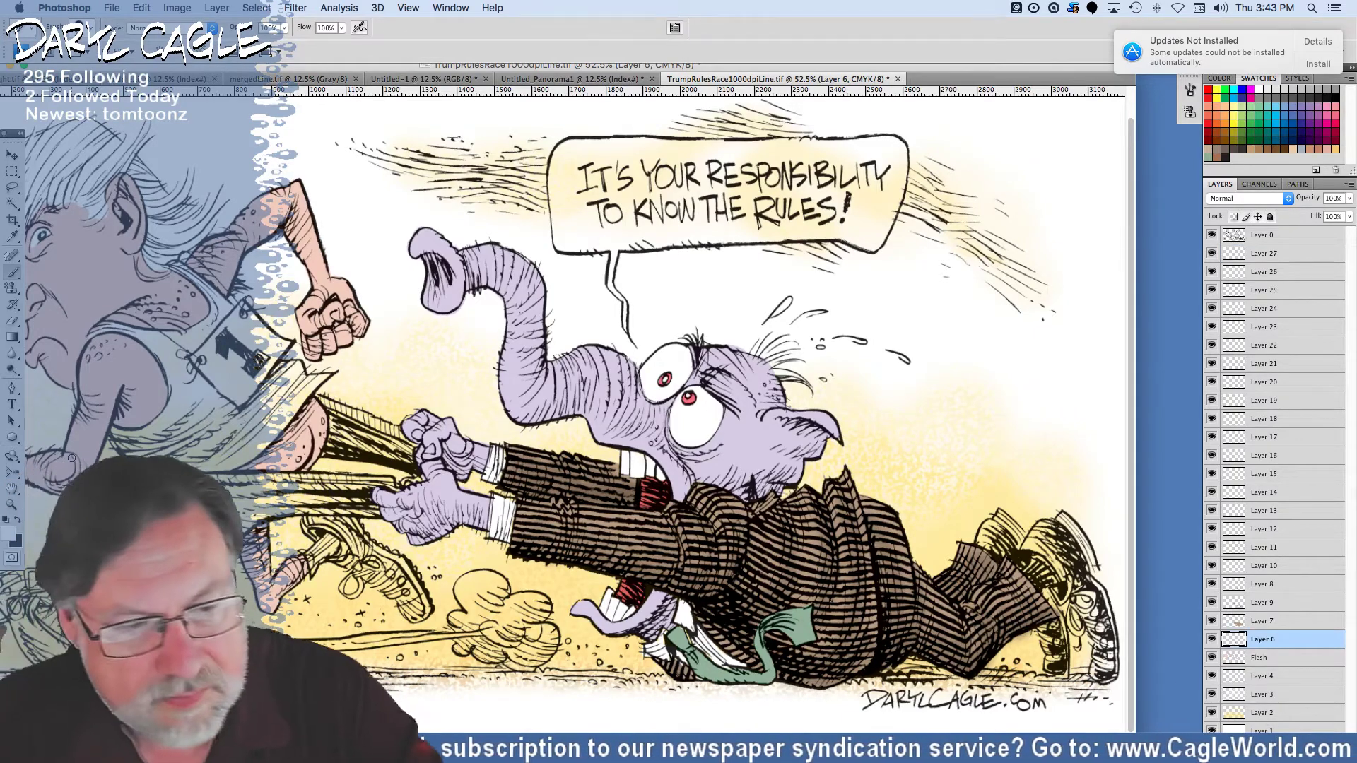
Set the foreground to darker lavender #a79ab6 and use a softer, lower-opacity brush.
key("i")
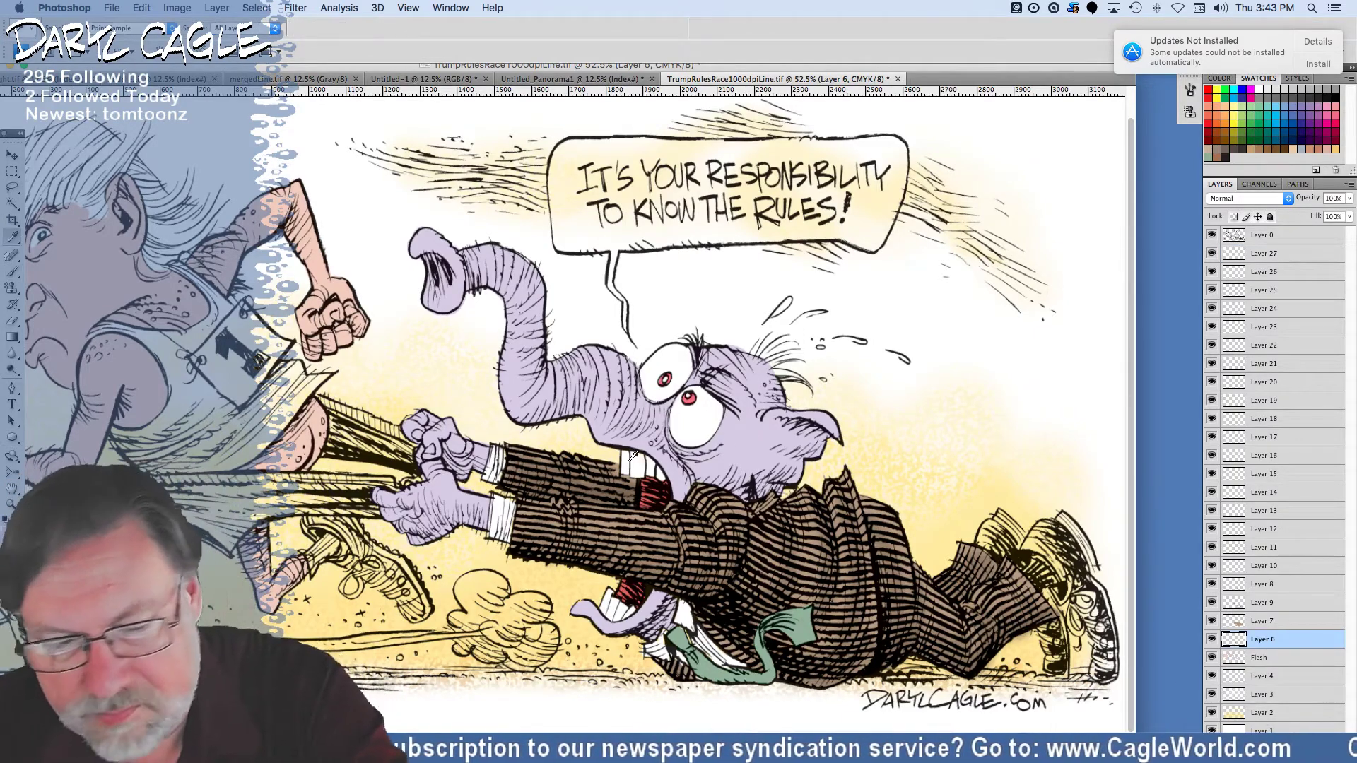
left_click(10, 535)
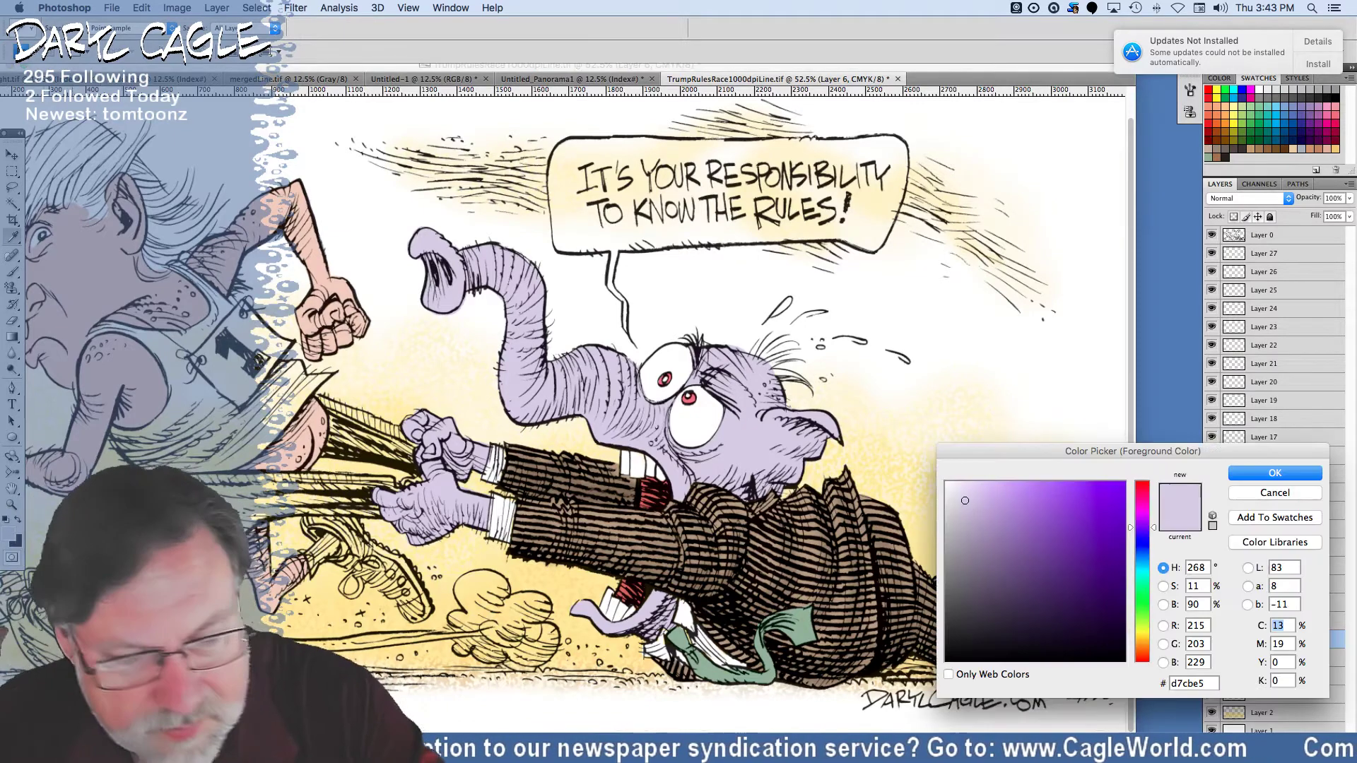
left_click(972, 536)
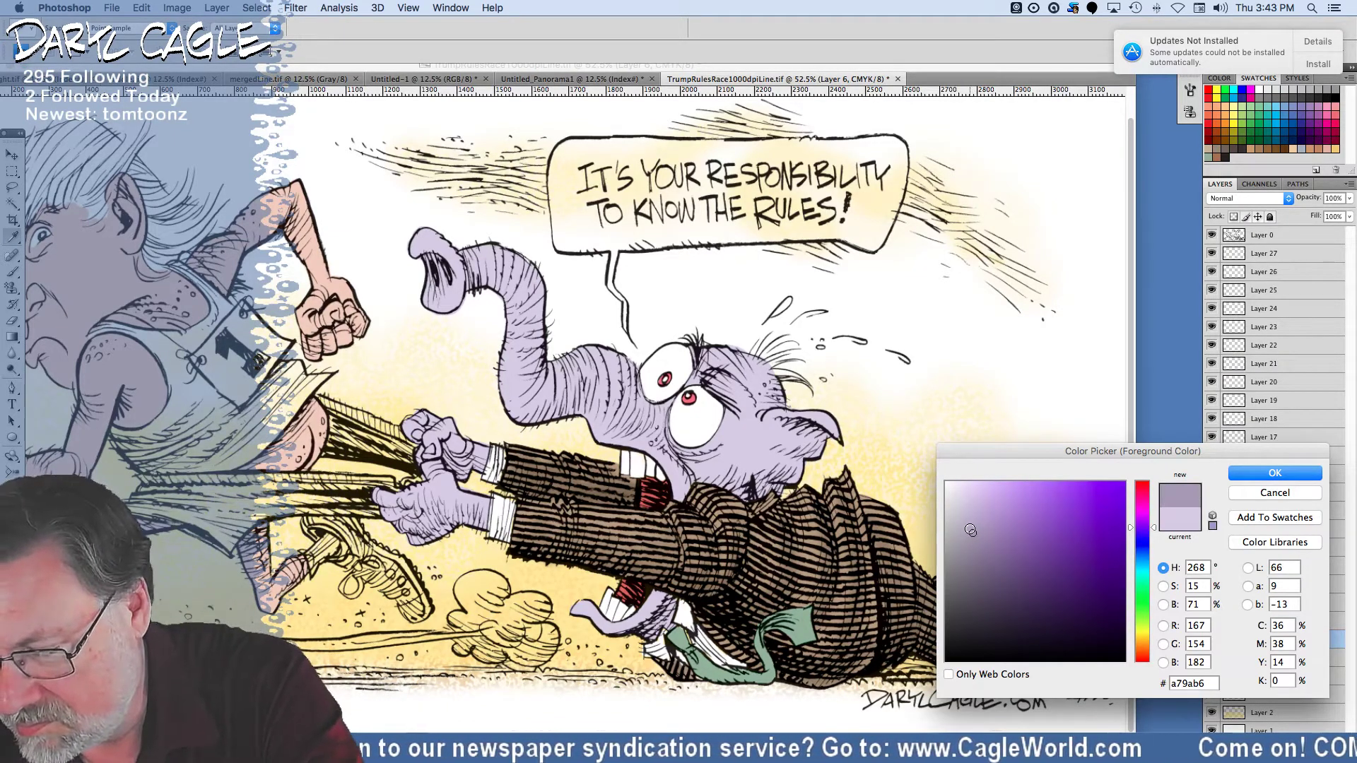
left_click(1247, 474)
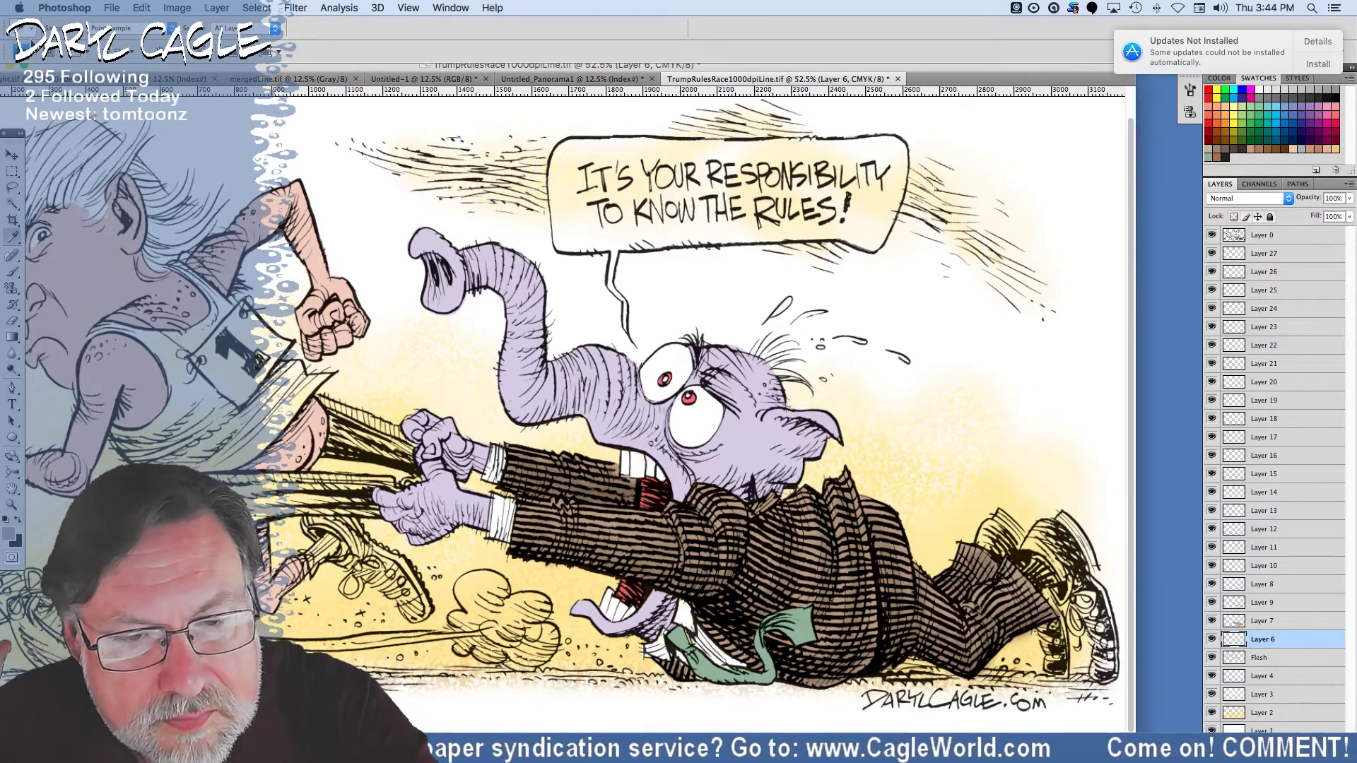
left_click(13, 275)
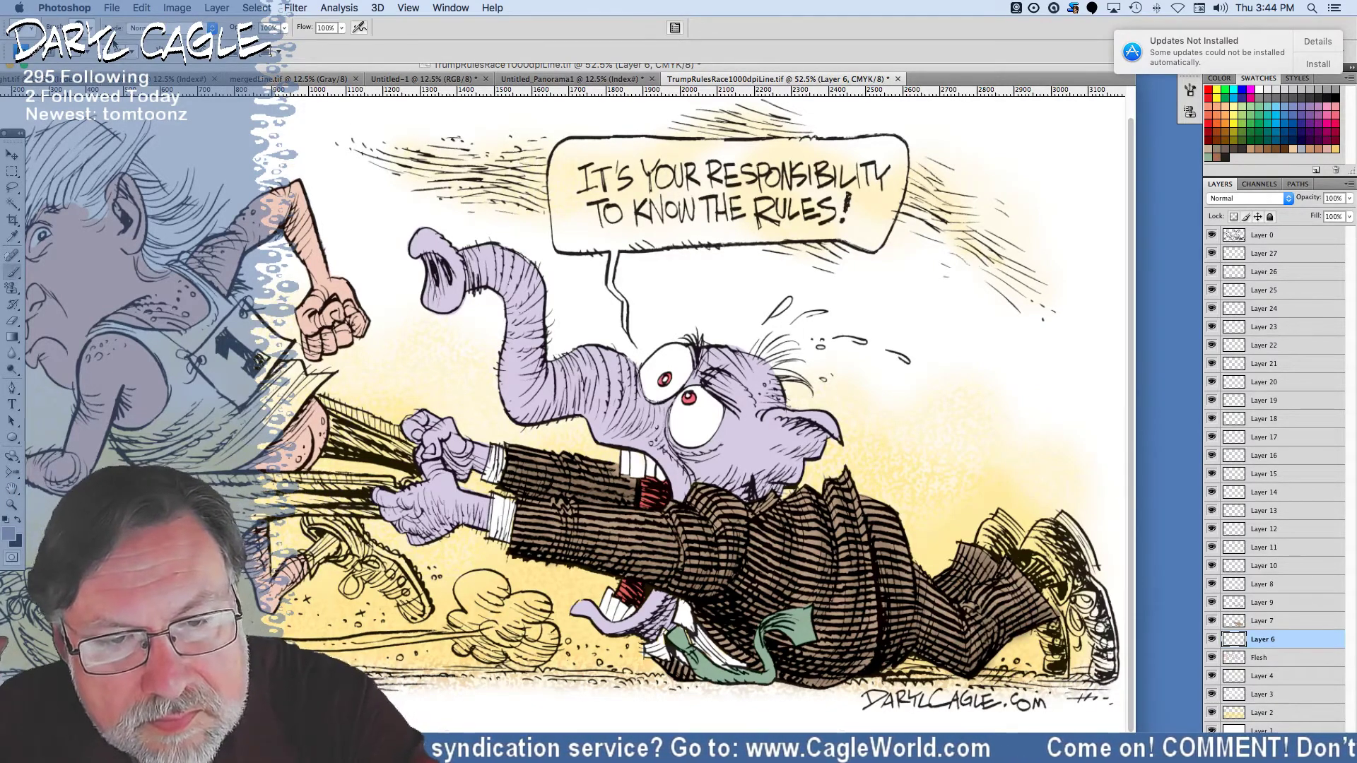
left_click(89, 28)
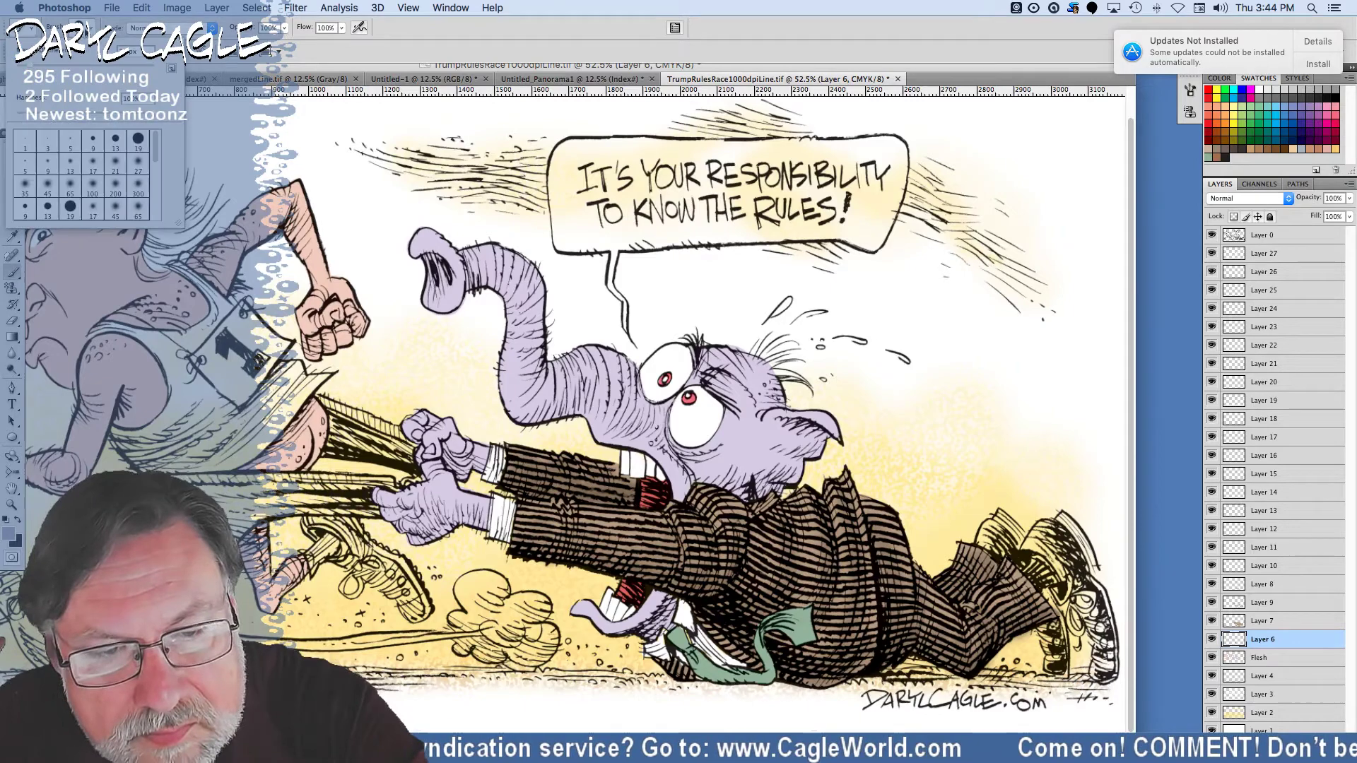
left_click(17, 116)
left_click(284, 29)
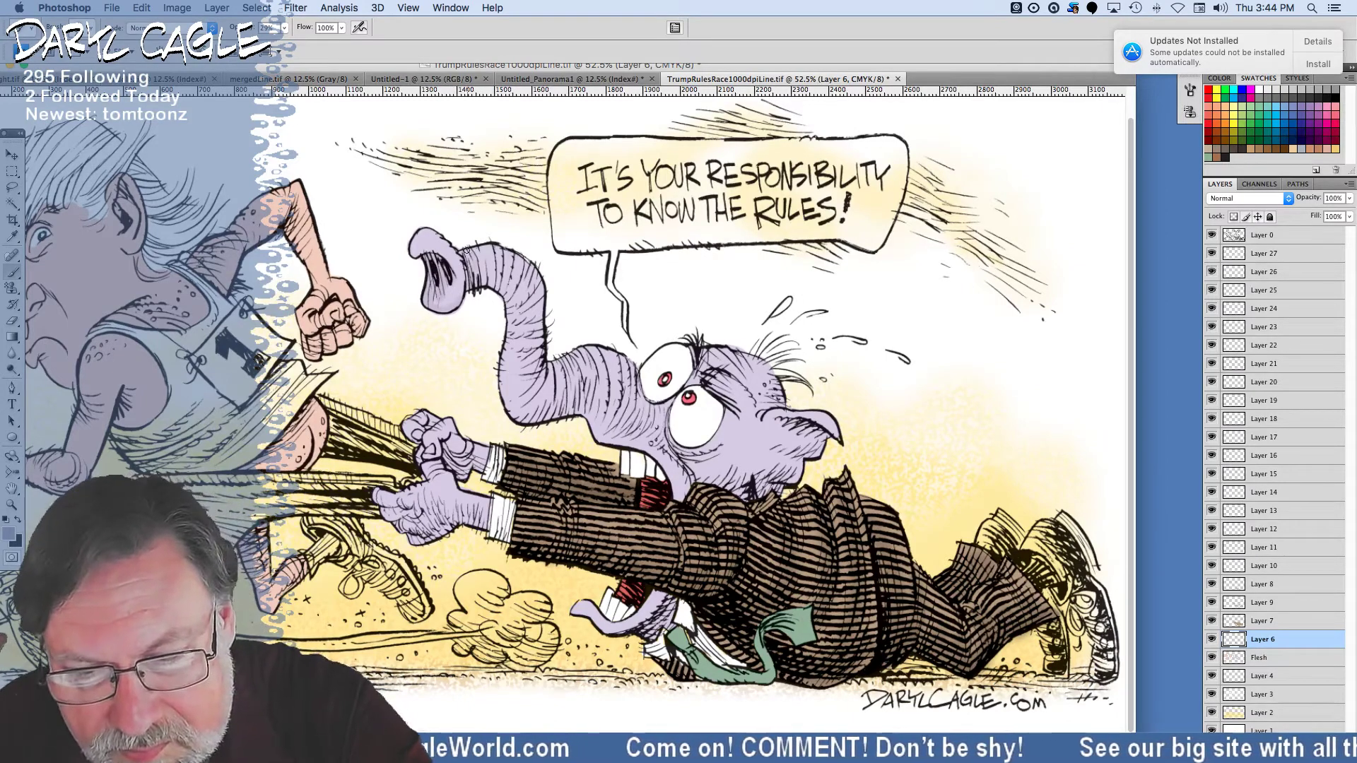
Shade the trunk wrinkles and bend, beside the eye, the top of the head, and under the chin.
mouse_move(486, 275)
left_mouse_down()
mouse_move(485, 250)
mouse_move(501, 253)
mouse_move(530, 286)
left_mouse_up()
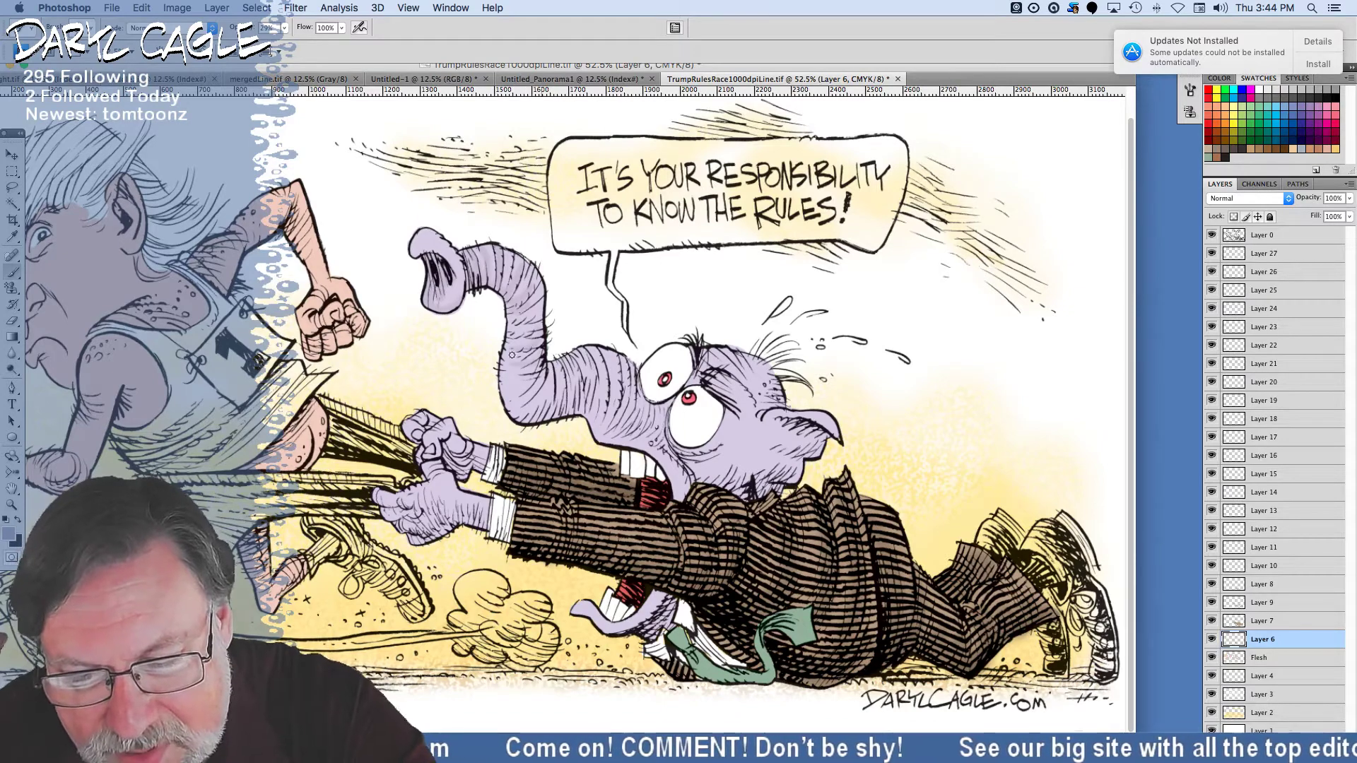
mouse_move(543, 376)
left_mouse_down()
mouse_move(509, 394)
mouse_move(578, 378)
mouse_move(586, 355)
mouse_move(607, 403)
mouse_move(652, 444)
left_mouse_up()
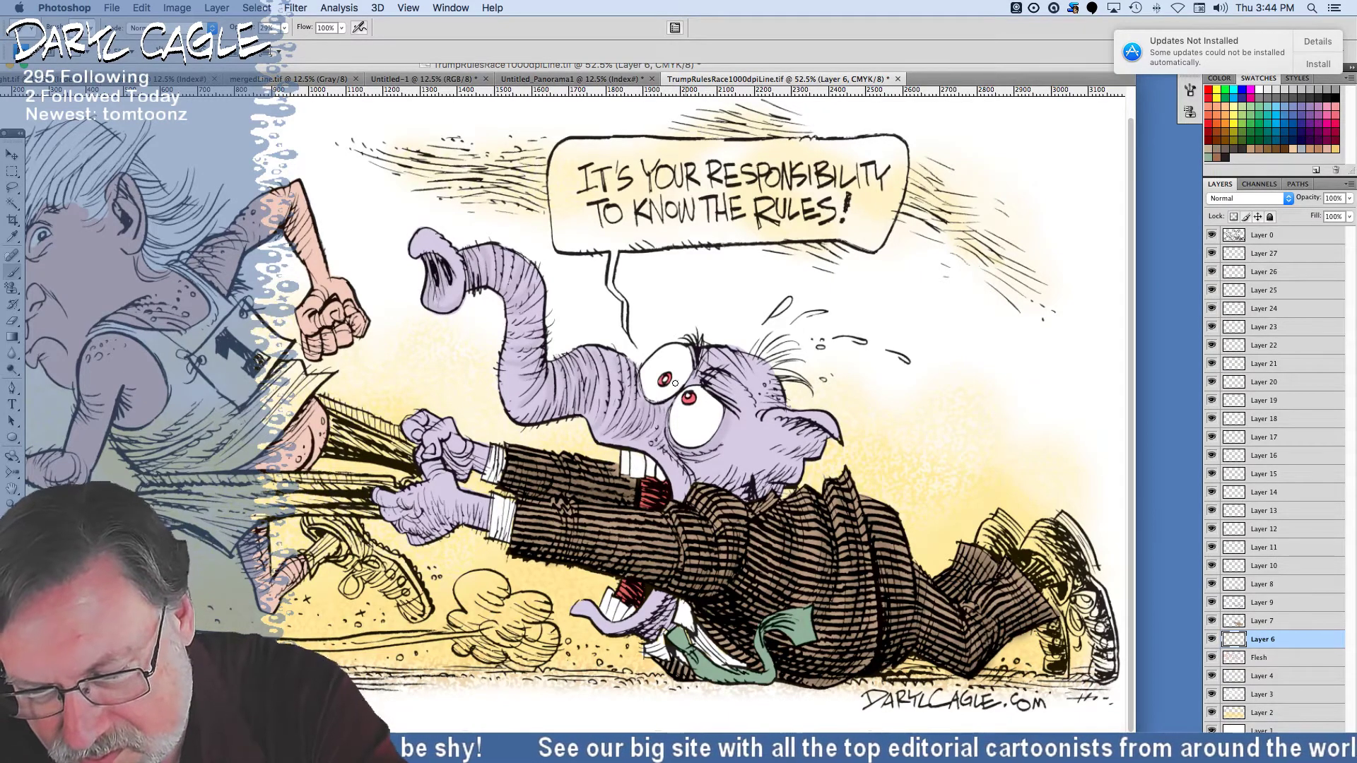
mouse_move(703, 376)
left_mouse_down()
mouse_move(724, 394)
mouse_move(685, 456)
left_mouse_up()
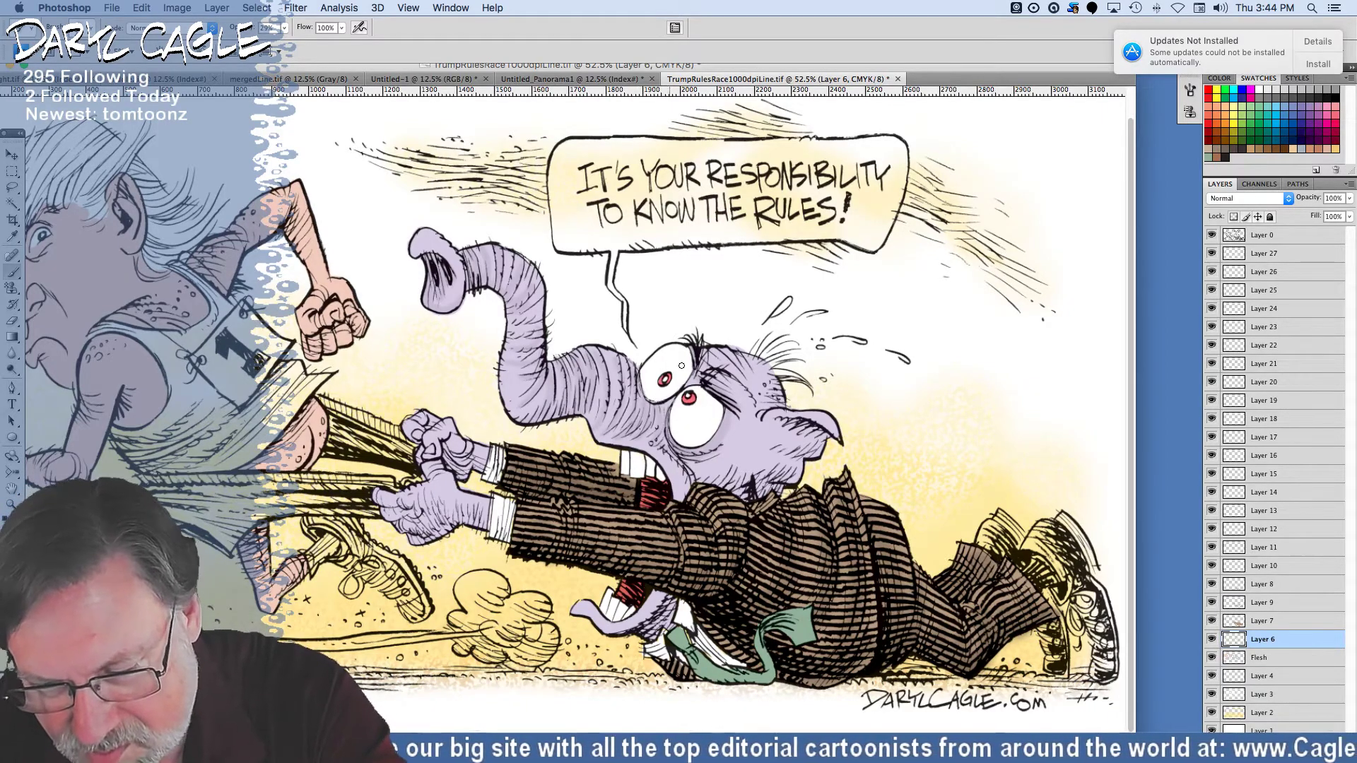
left_click_drag(713, 350, 765, 367)
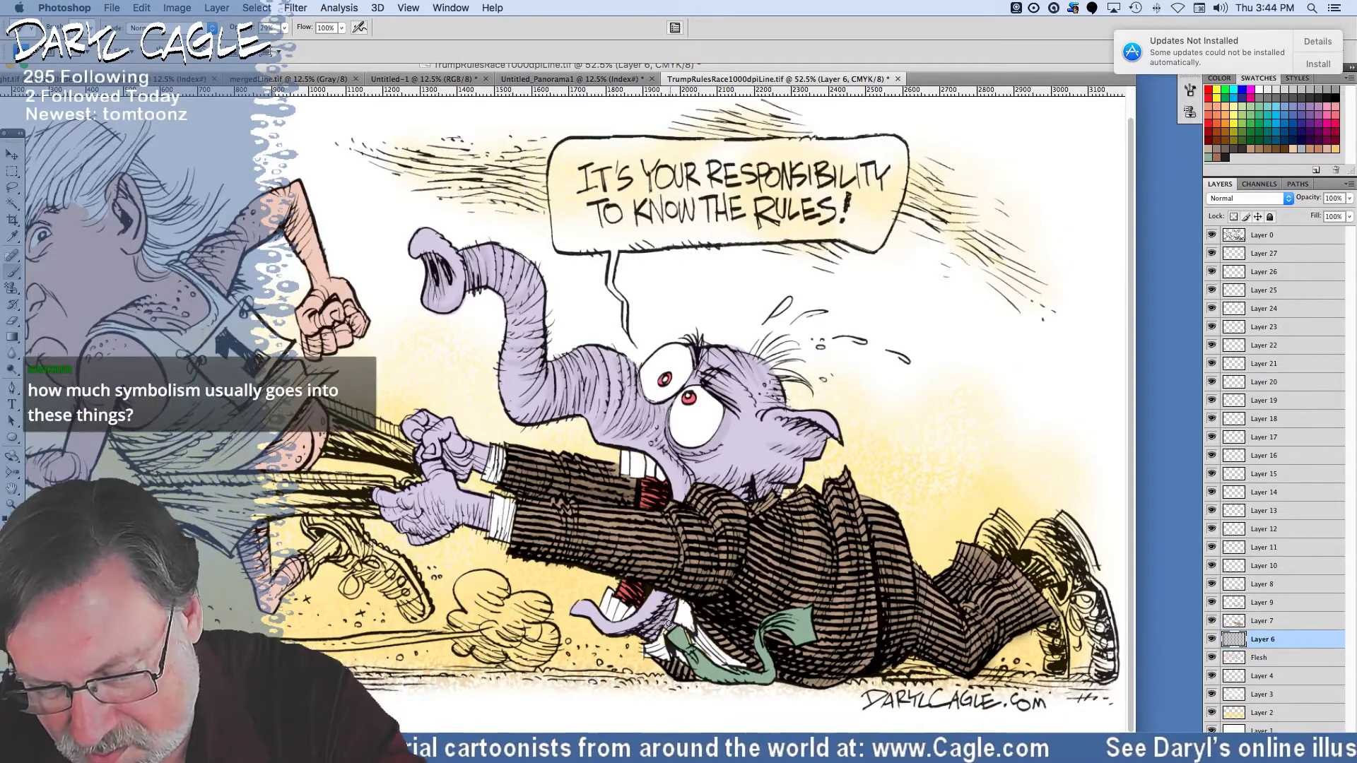
left_click_drag(654, 619, 654, 622)
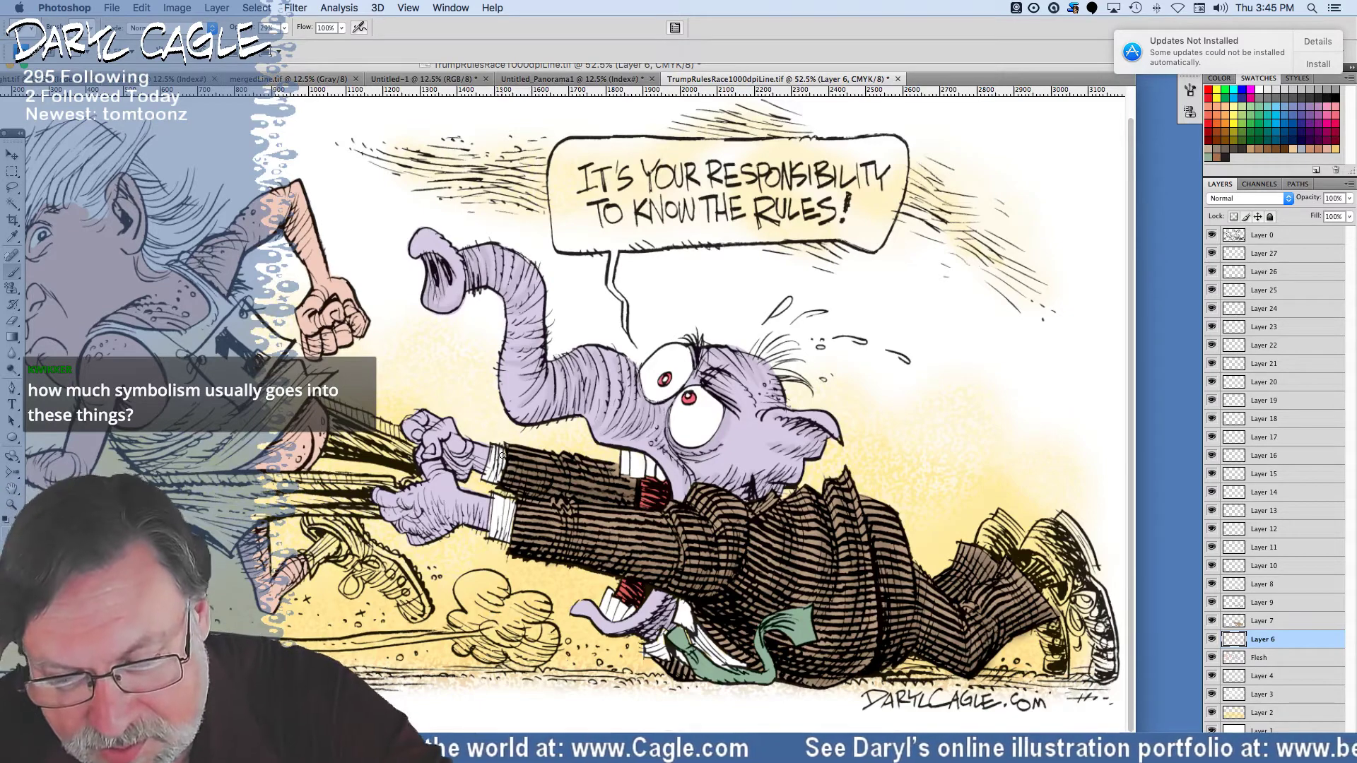
On Layer 27, brush faint grey over the elephant's shirt cuff, collar and hair.
left_click(1271, 254)
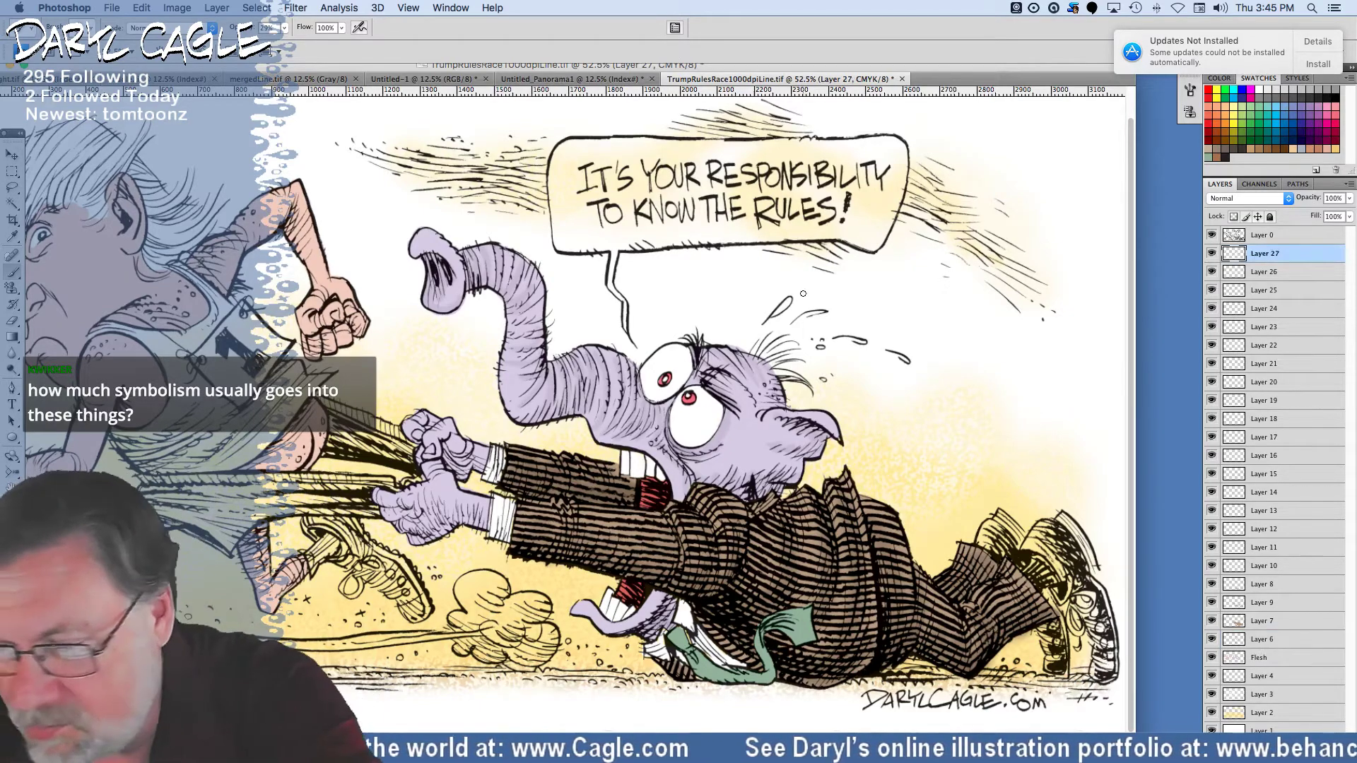
left_click_drag(498, 461, 497, 535)
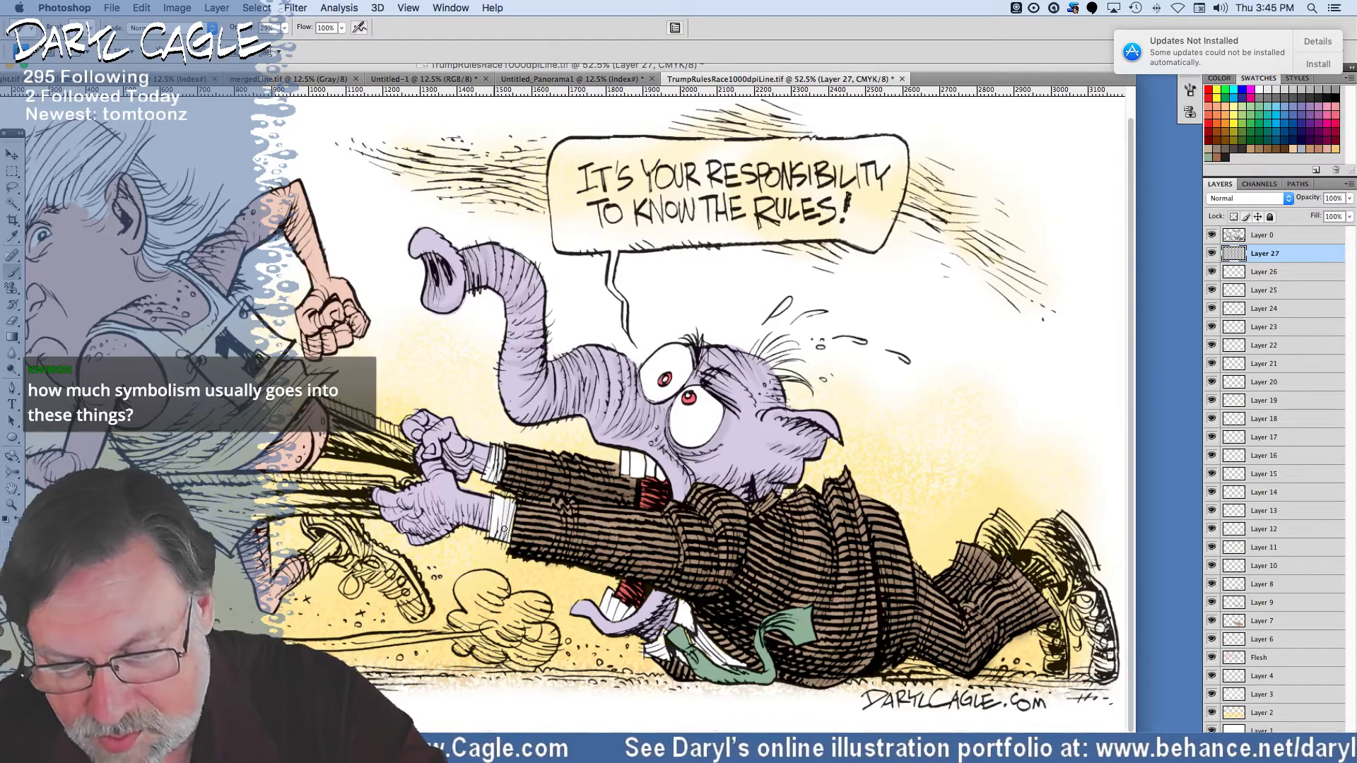
left_click_drag(693, 634, 689, 637)
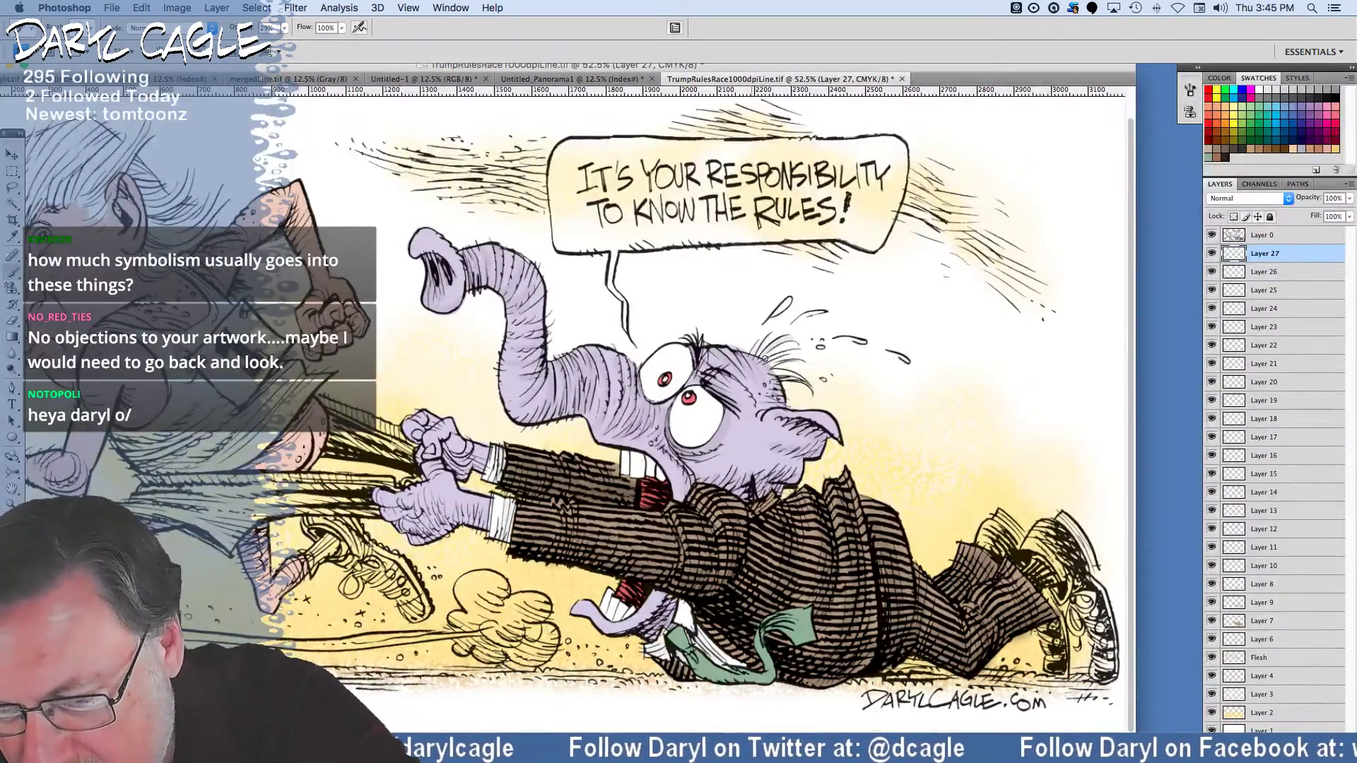
mouse_move(800, 358)
left_mouse_down()
mouse_move(775, 362)
mouse_move(811, 385)
left_mouse_up()
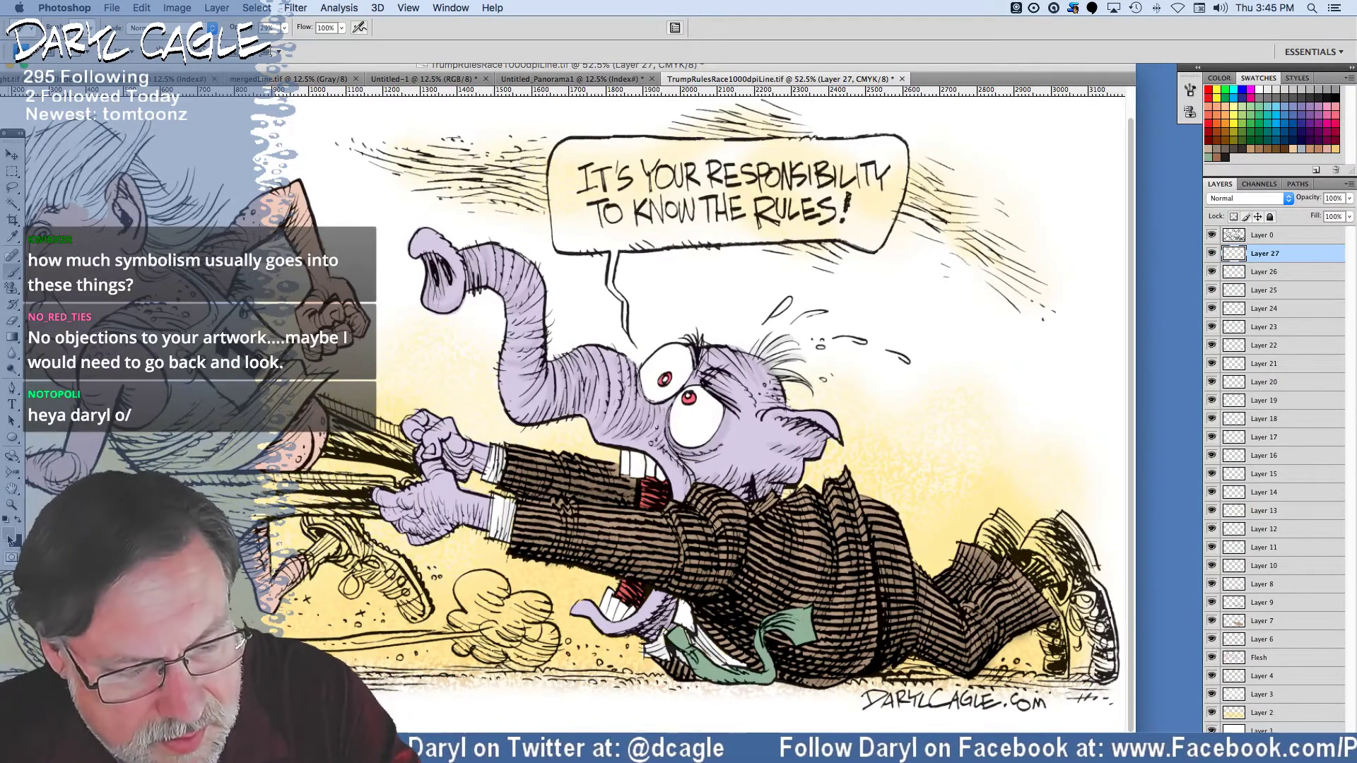
left_click(9, 527)
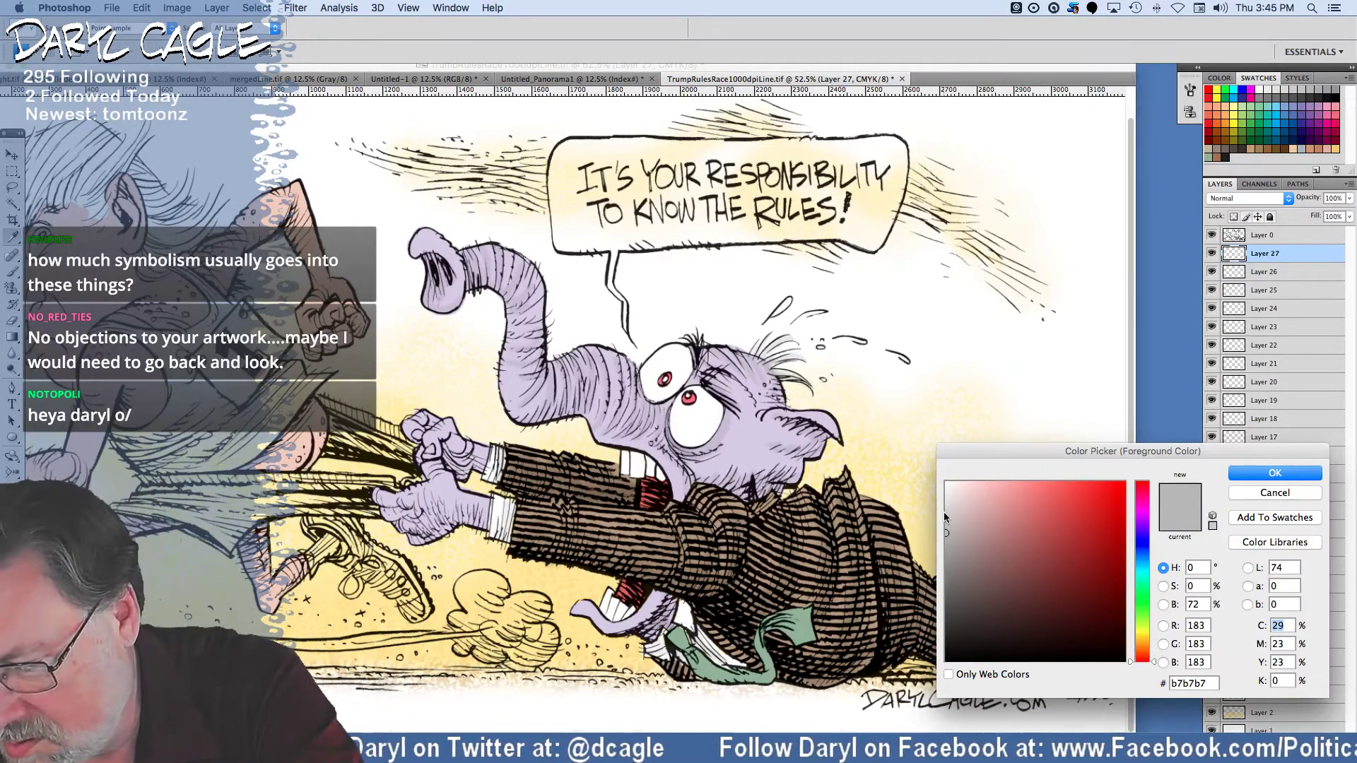
Pick a lighter grey, then sample a colour from the artwork and adjust its shade.
left_click(947, 514)
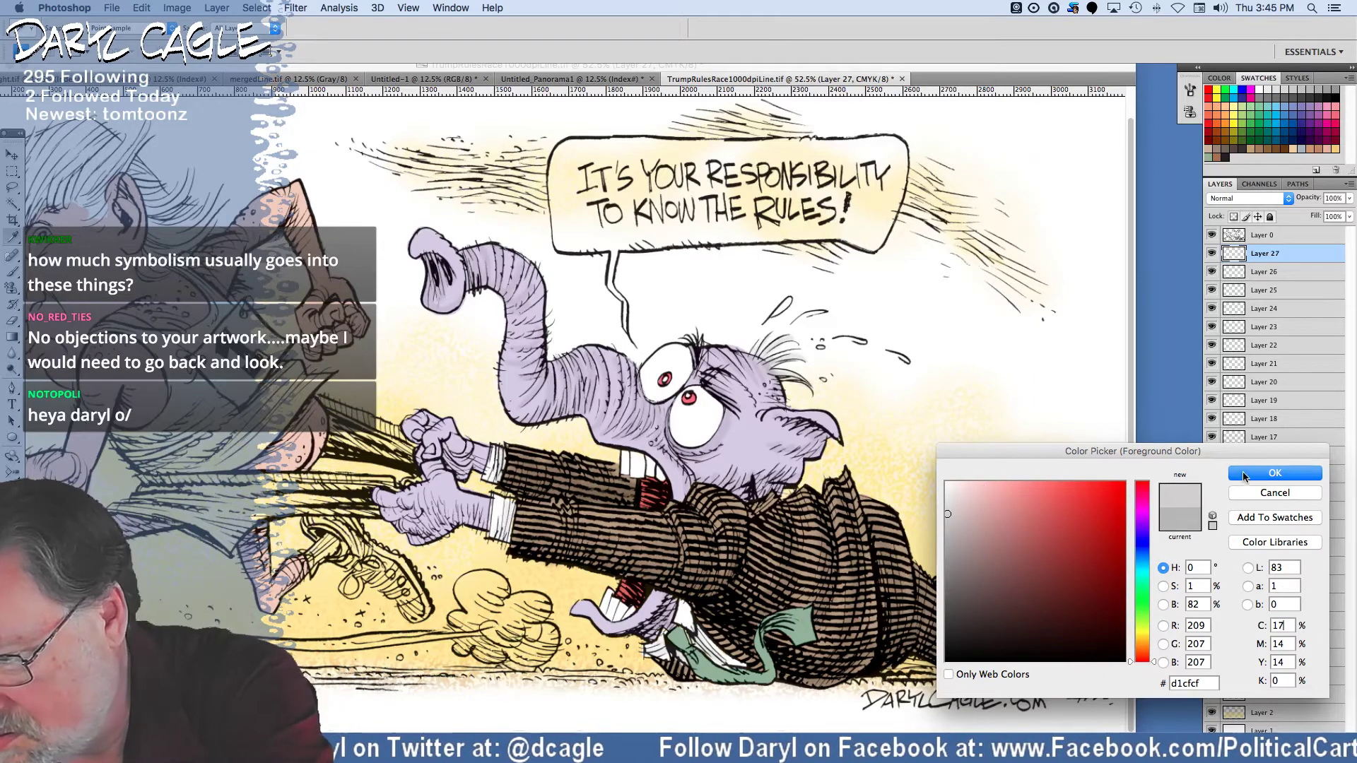
left_click(1244, 474)
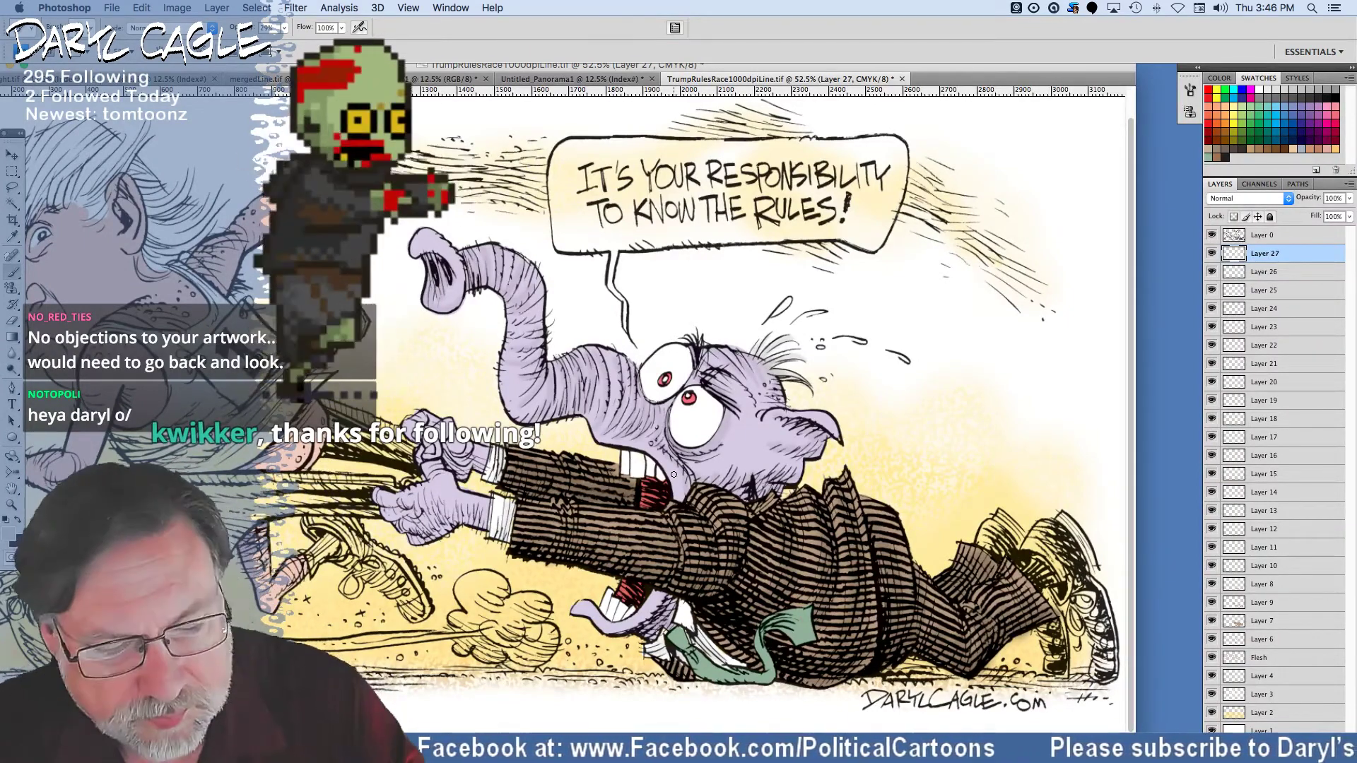
left_click(12, 237)
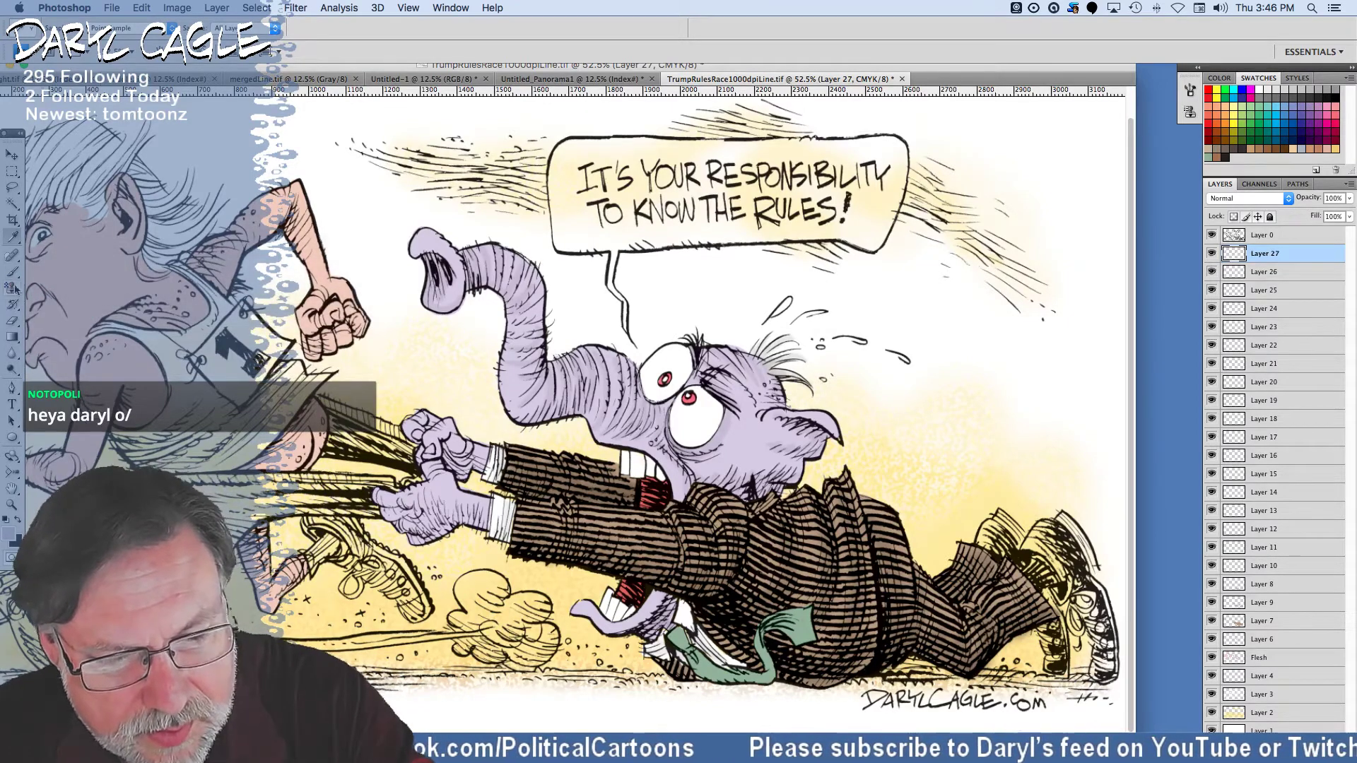
left_click(9, 539)
left_click(965, 527)
left_click(1248, 487)
key("b")
Raise brush opacity to 63% and shade along the lower edge of the elephant's hand.
left_click(284, 28)
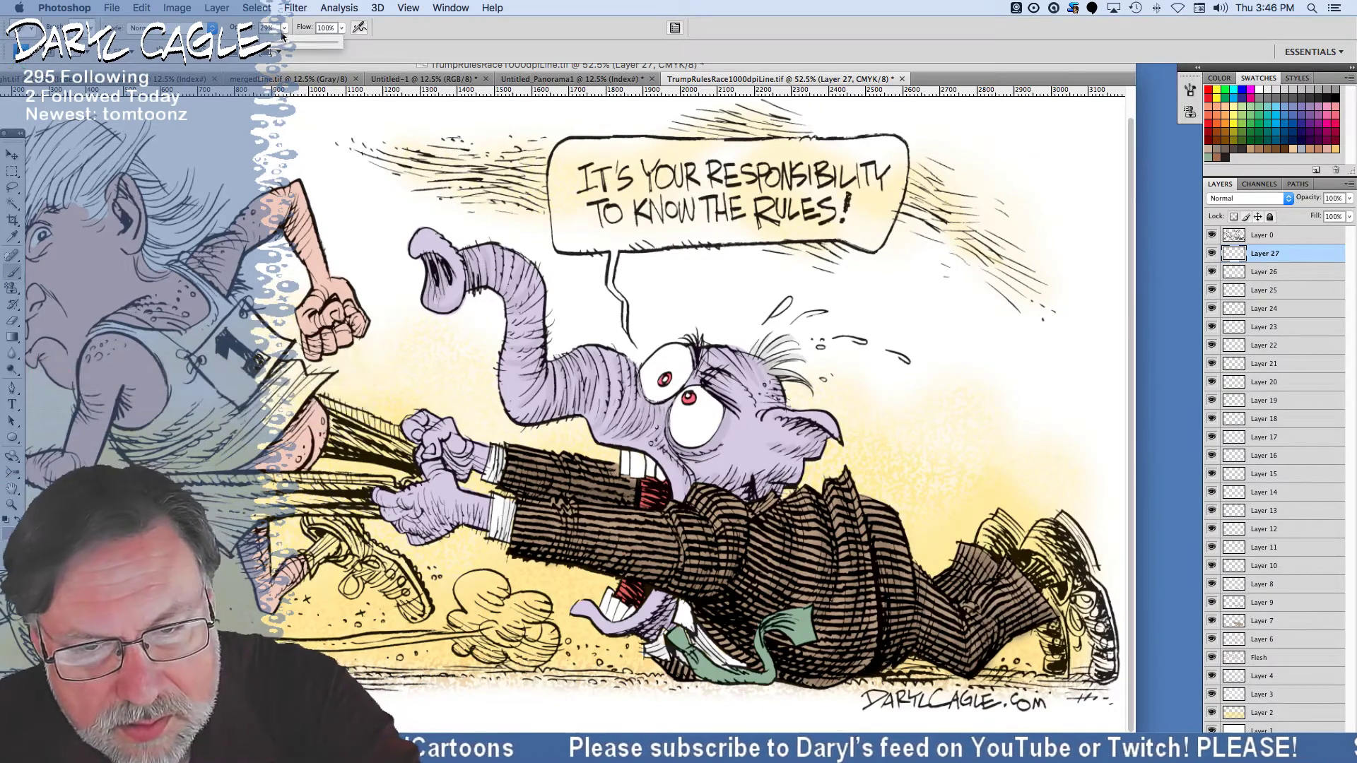
left_click_drag(286, 42, 310, 43)
left_click(481, 465)
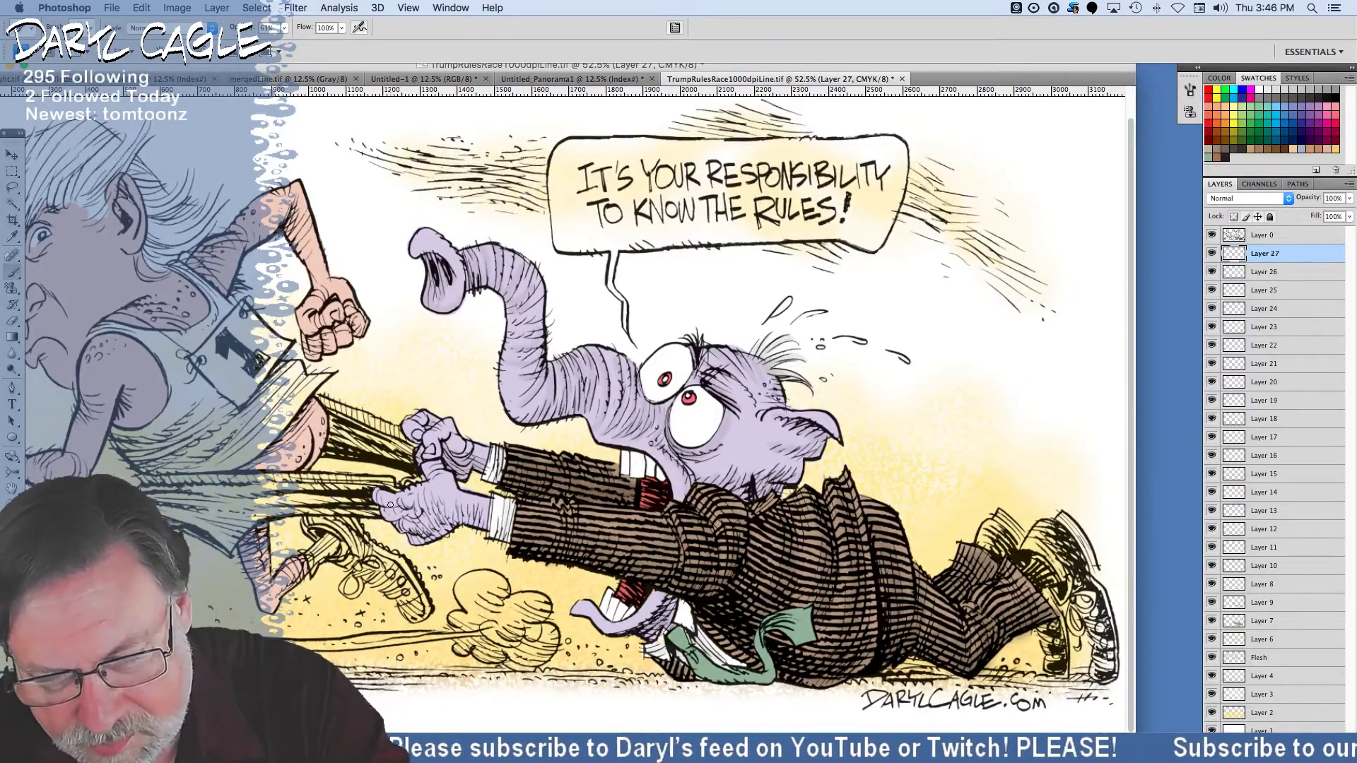
left_click_drag(400, 510, 481, 522)
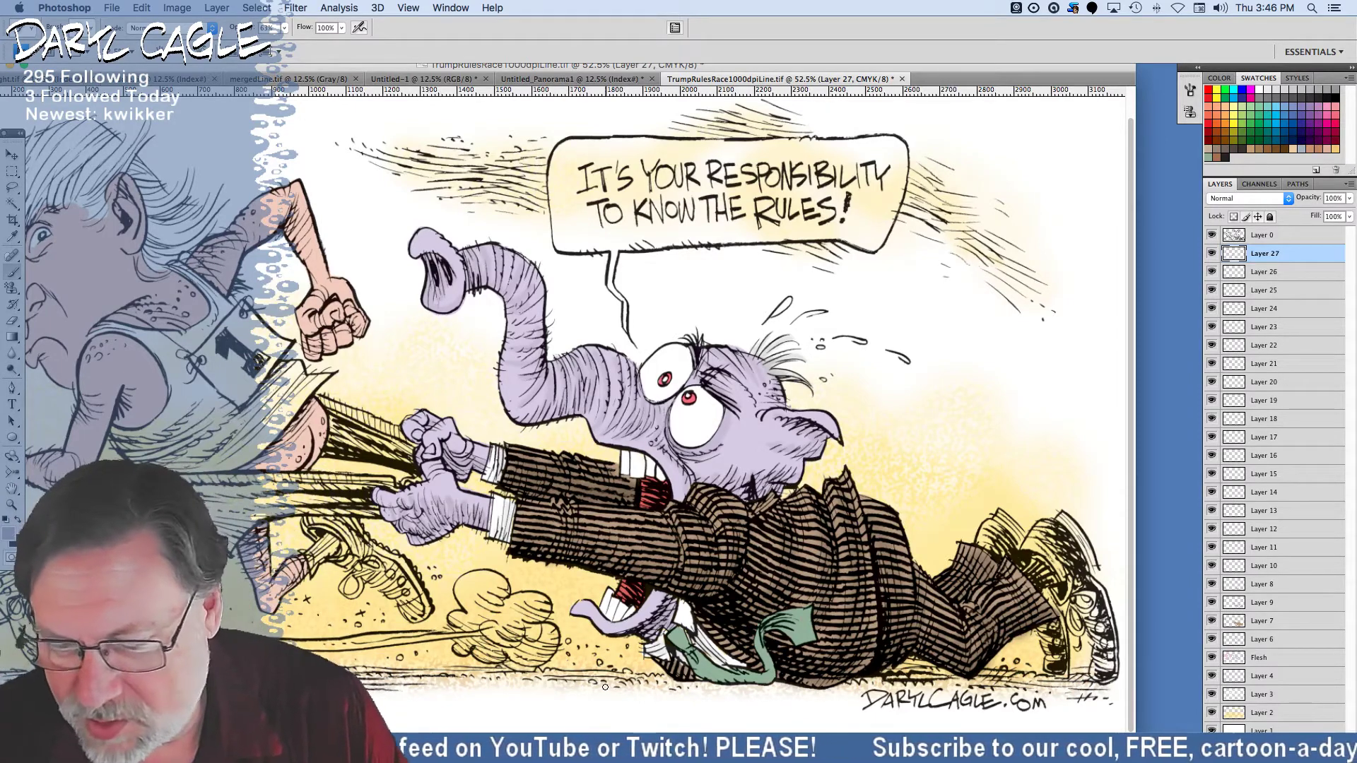
left_click(11, 238)
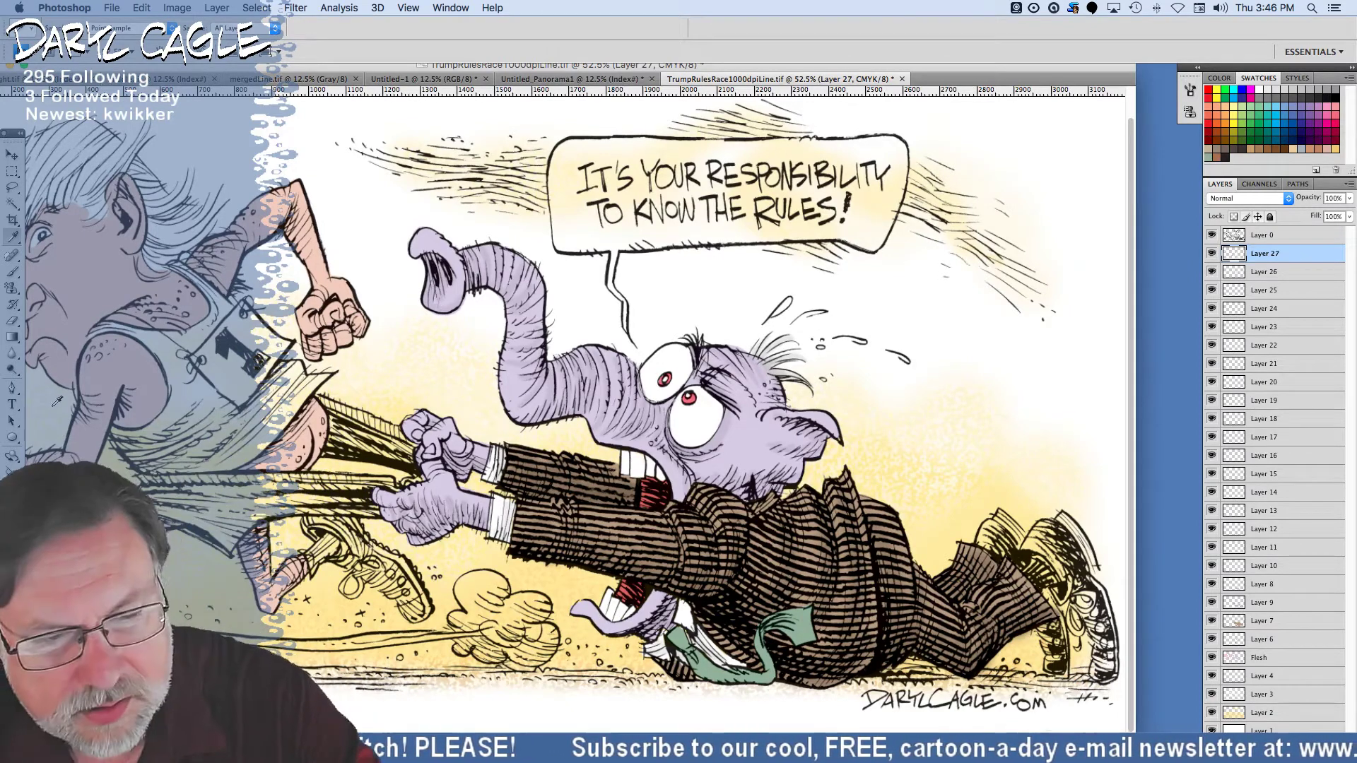
Set the foreground colour to the muted grey-brown #9a8b7d and return to the Brush tool.
left_click(9, 531)
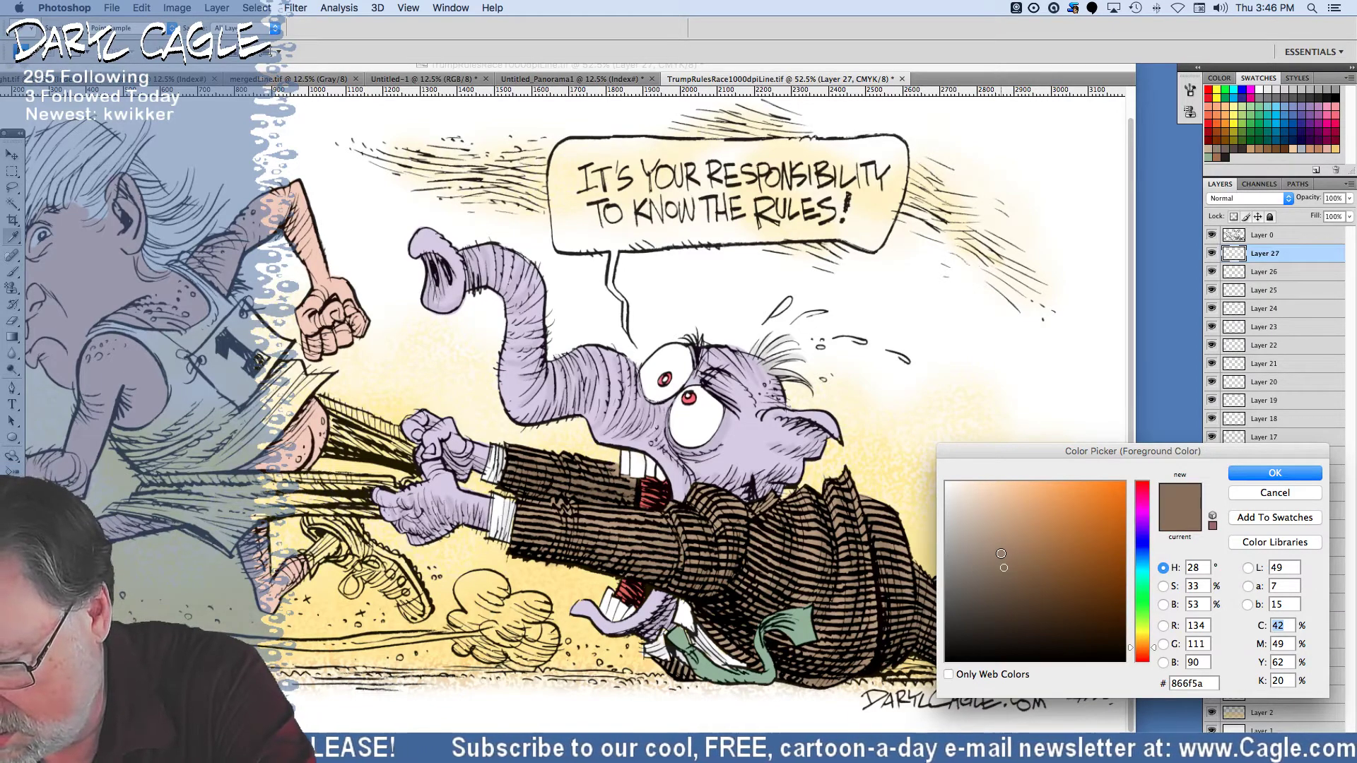
left_click(998, 580)
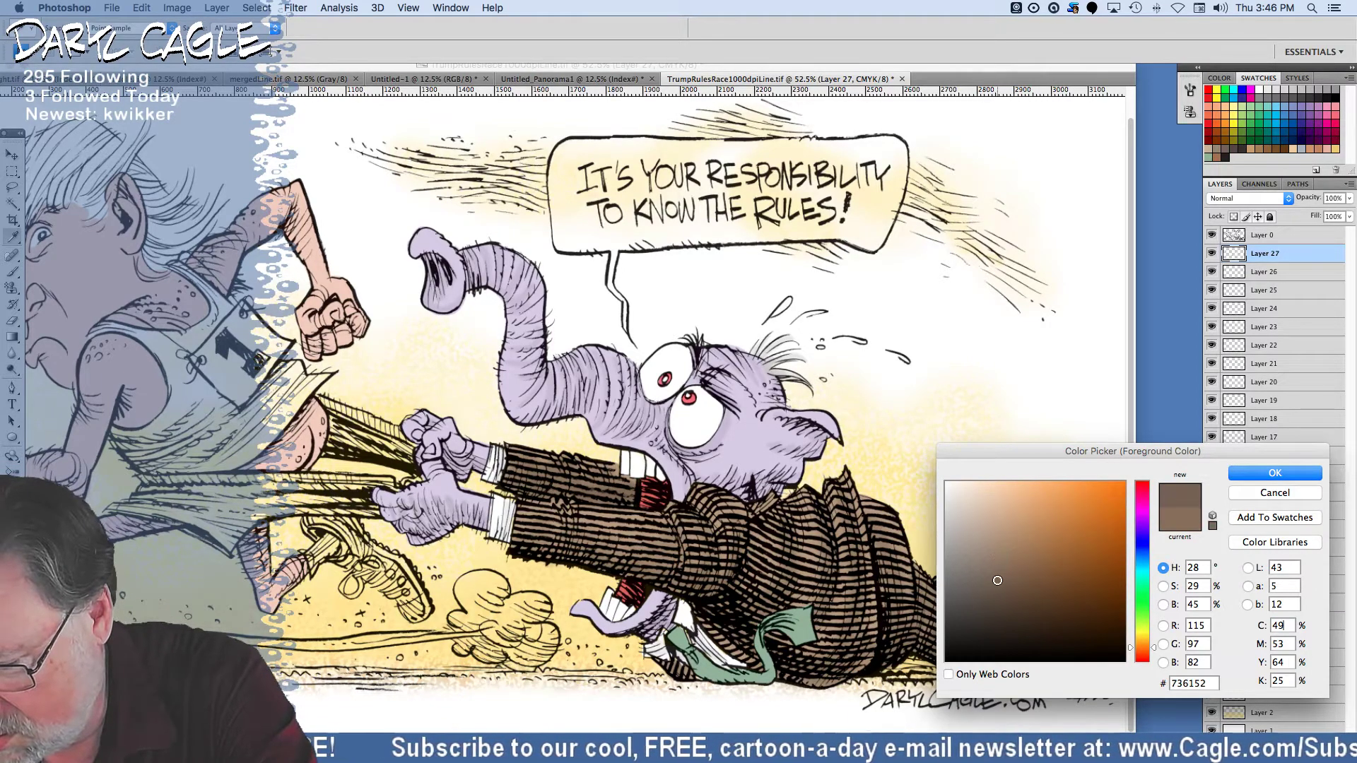
left_click(991, 557)
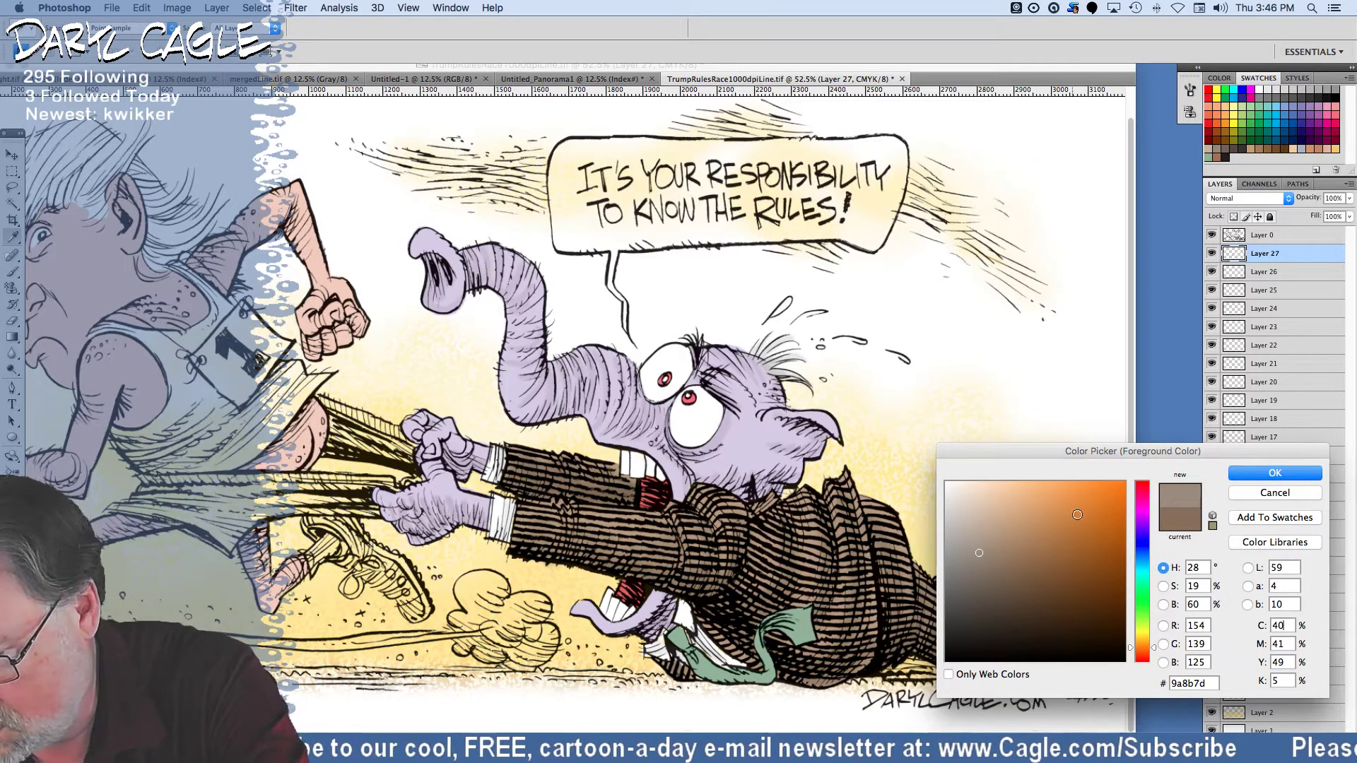
key("Return")
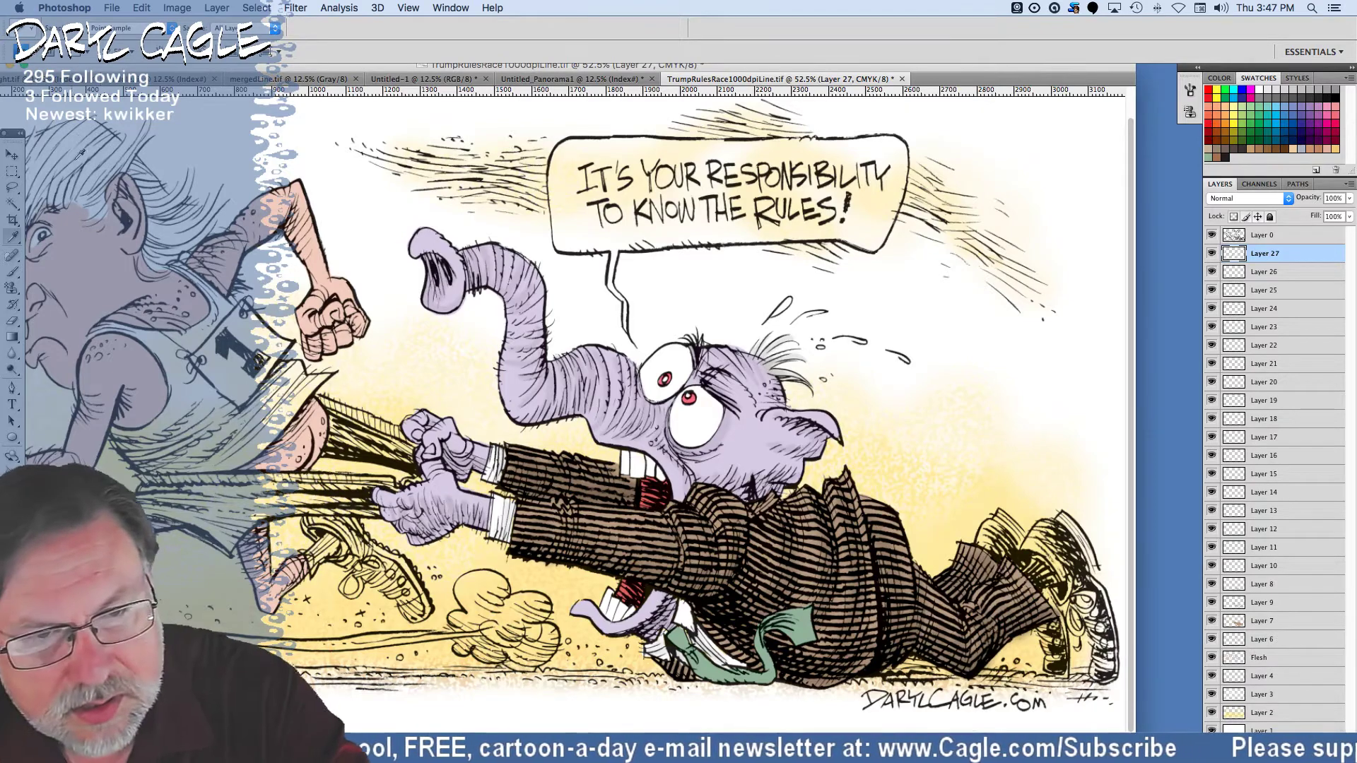
left_click(12, 272)
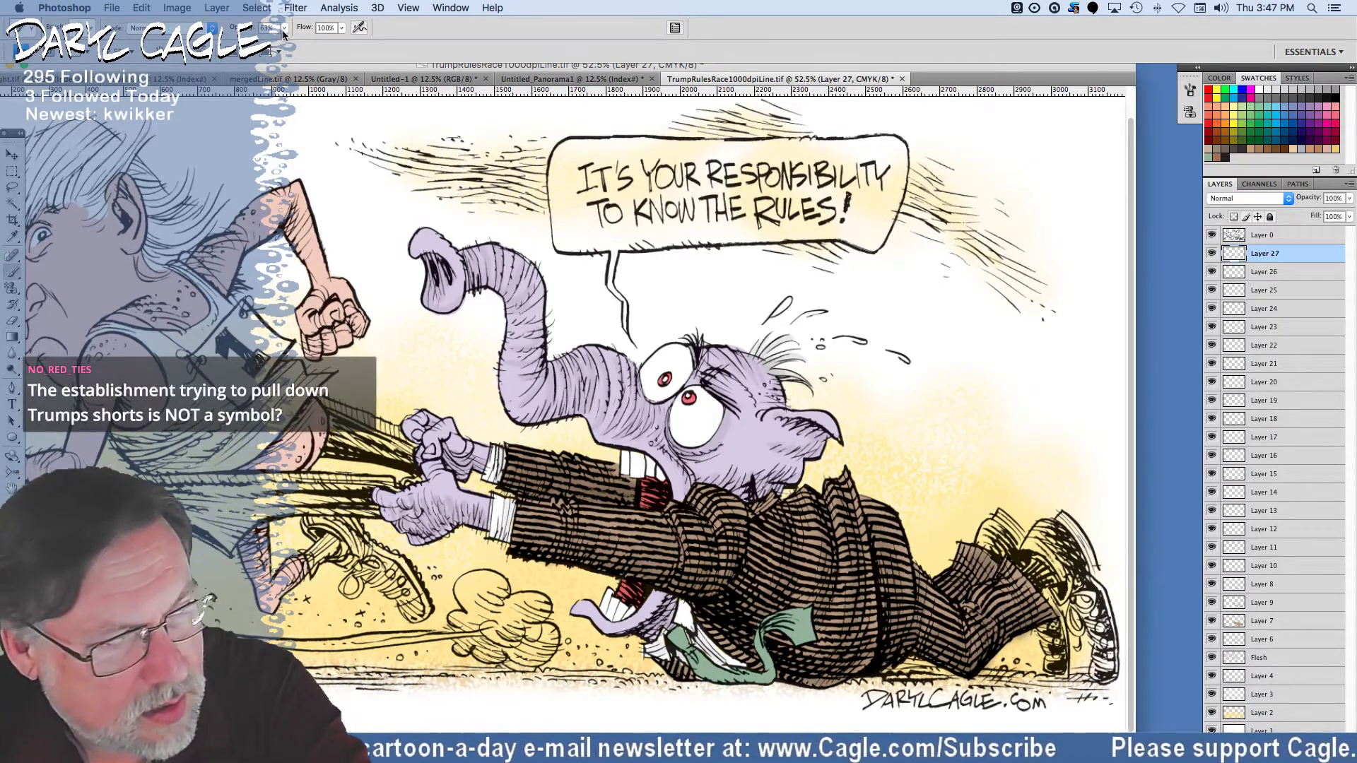
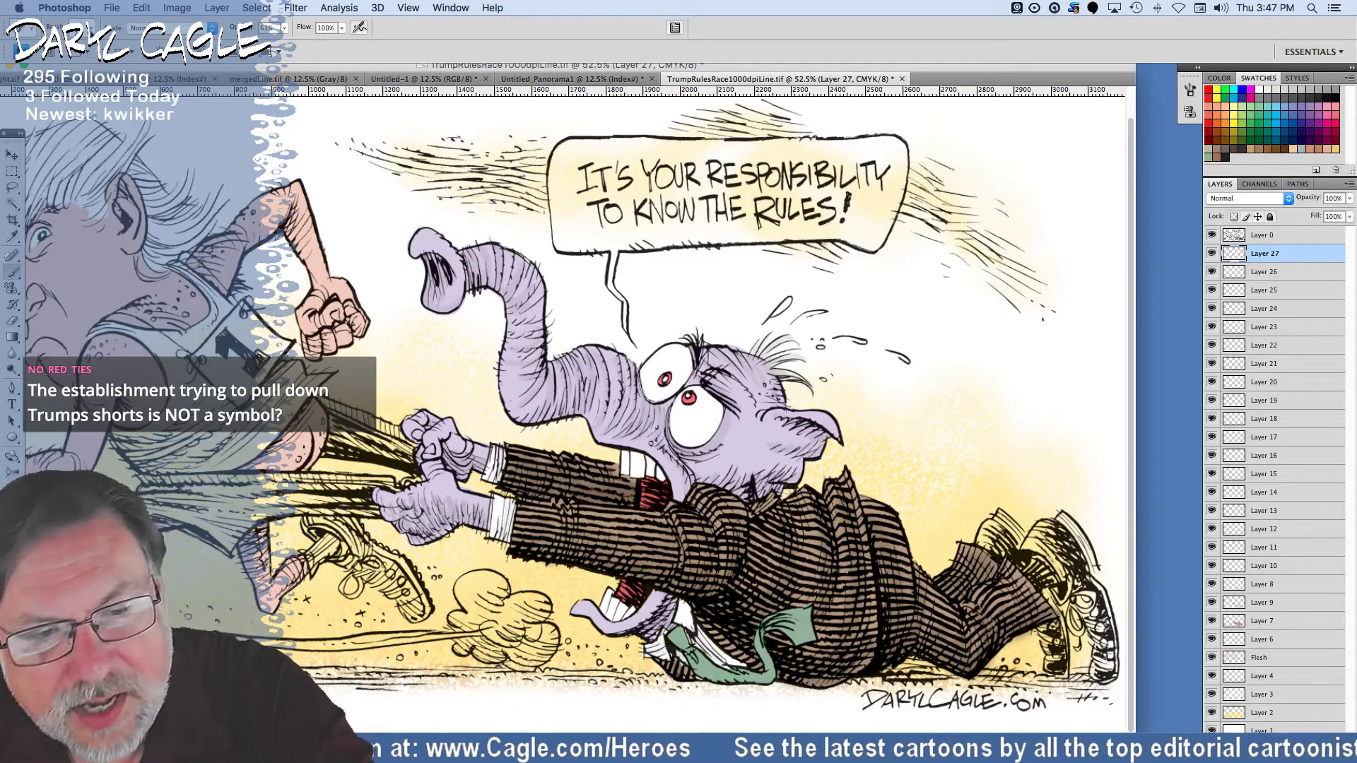
Enlarge the brush diameter and paint grey over the elephant's shoe.
left_click(90, 30)
left_click_drag(29, 66, 34, 68)
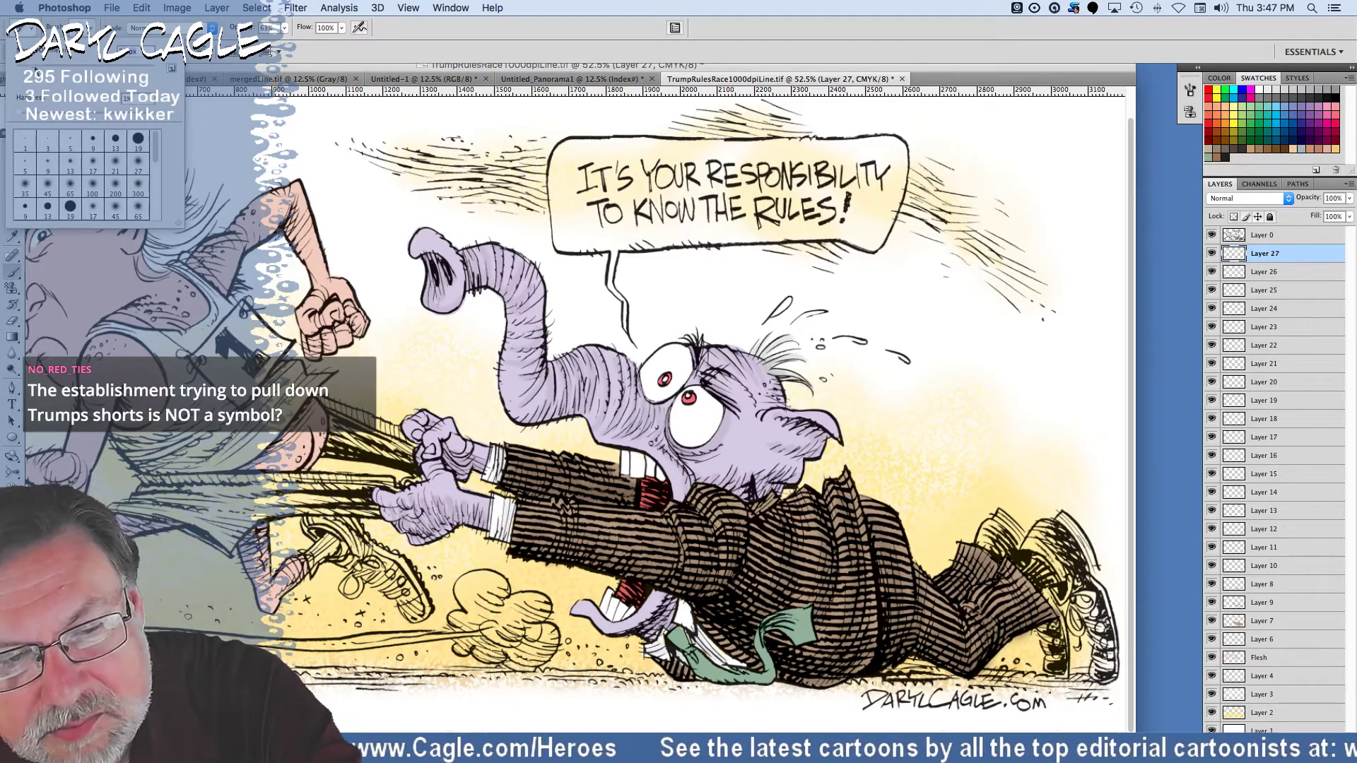
left_click(1000, 516)
mouse_move(994, 527)
left_mouse_down()
mouse_move(1002, 518)
mouse_move(1013, 542)
mouse_move(993, 525)
mouse_move(982, 540)
mouse_move(1021, 548)
left_mouse_up()
Switch to warm grey-brown #7a7066 and shade both shoes and the left heel.
left_click(9, 533)
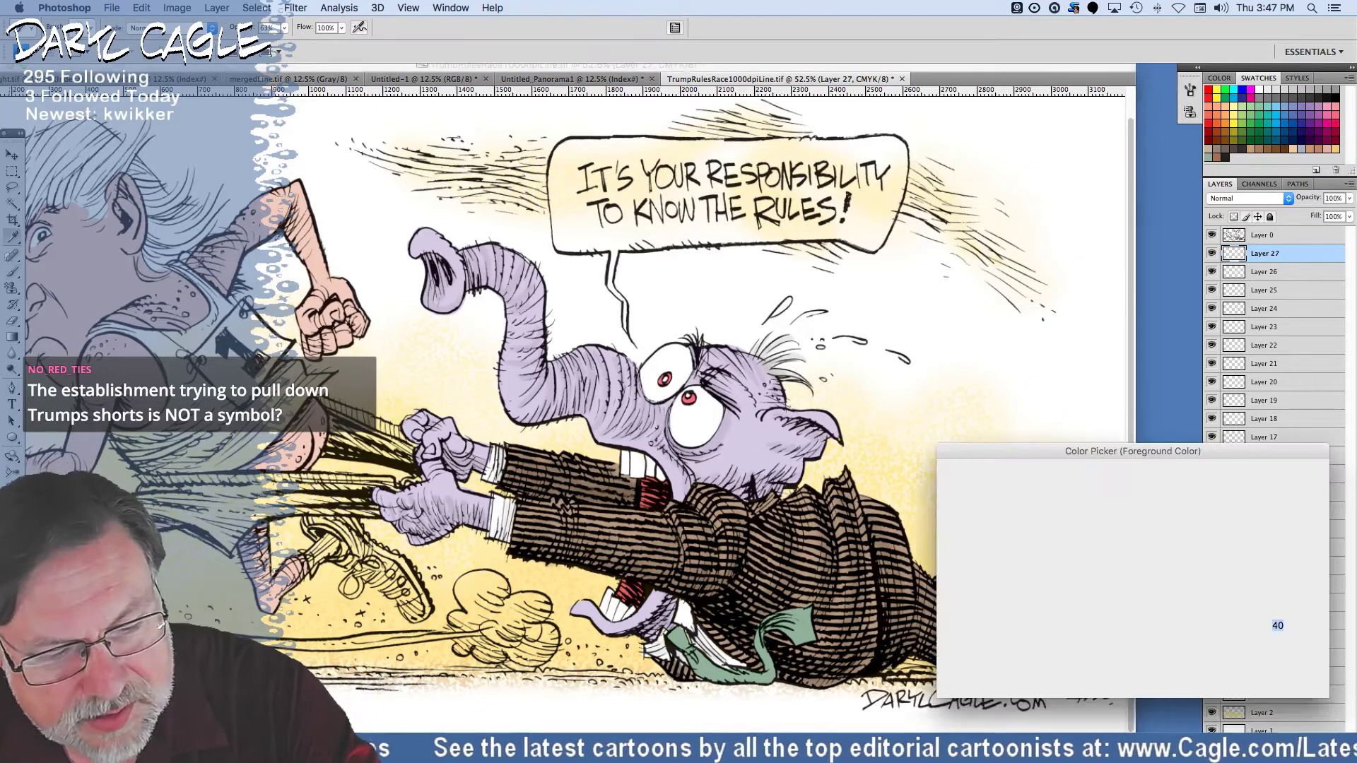
left_click(979, 552)
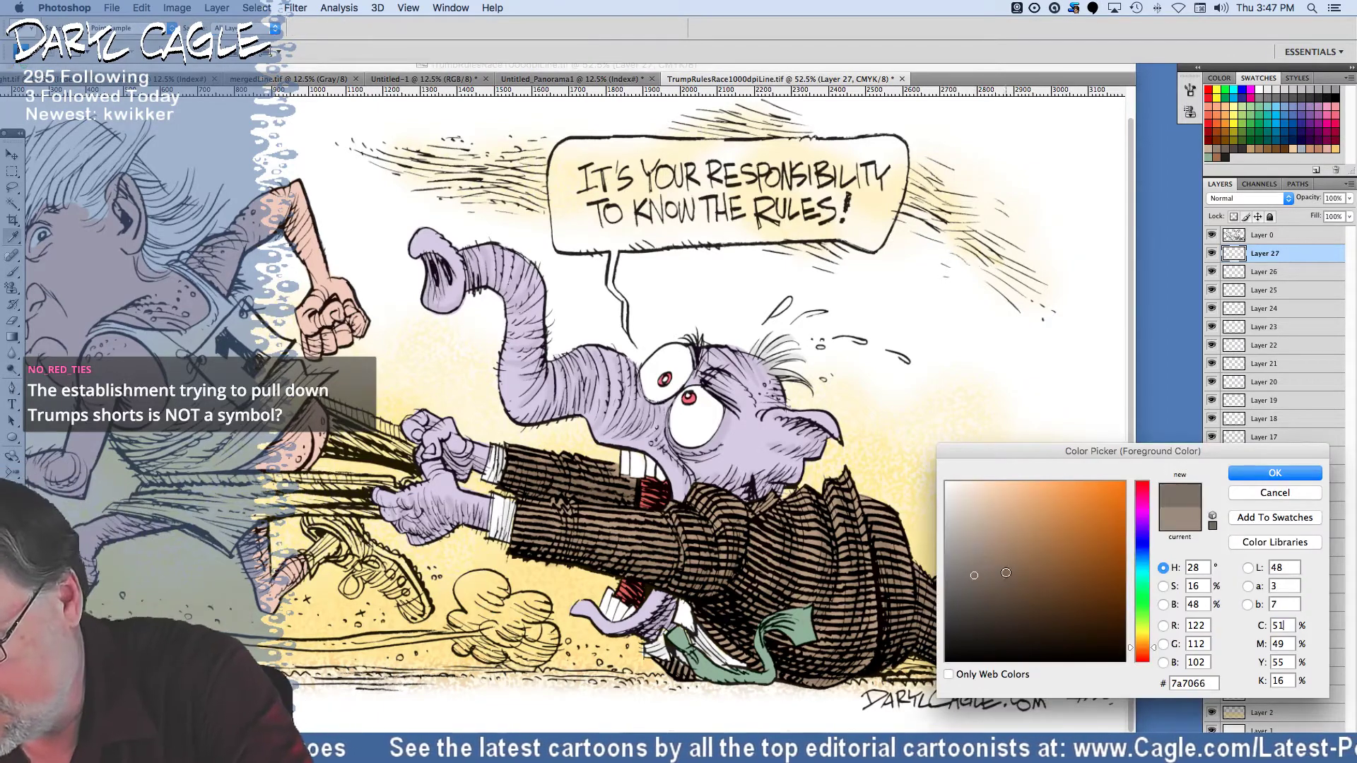
left_click(1250, 476)
key("b")
mouse_move(980, 542)
left_mouse_down()
mouse_move(1014, 526)
mouse_move(996, 551)
mouse_move(986, 544)
mouse_move(1017, 557)
mouse_move(1055, 608)
mouse_move(1057, 652)
mouse_move(1042, 627)
mouse_move(1052, 672)
mouse_move(1062, 571)
mouse_move(1030, 539)
mouse_move(1062, 517)
mouse_move(1091, 562)
mouse_move(1064, 530)
mouse_move(1045, 534)
mouse_move(1069, 579)
mouse_move(1061, 595)
mouse_move(1075, 575)
mouse_move(1108, 604)
mouse_move(1103, 624)
mouse_move(1079, 606)
mouse_move(1071, 636)
mouse_move(1073, 595)
mouse_move(1106, 658)
mouse_move(1096, 675)
mouse_move(1101, 613)
mouse_move(1077, 574)
mouse_move(1089, 613)
mouse_move(1069, 552)
mouse_move(1047, 550)
mouse_move(1088, 558)
mouse_move(1068, 528)
mouse_move(1035, 577)
mouse_move(1073, 590)
left_mouse_up()
mouse_move(1004, 506)
left_mouse_down()
mouse_move(1003, 539)
mouse_move(1000, 520)
mouse_move(1017, 541)
mouse_move(949, 537)
left_mouse_up()
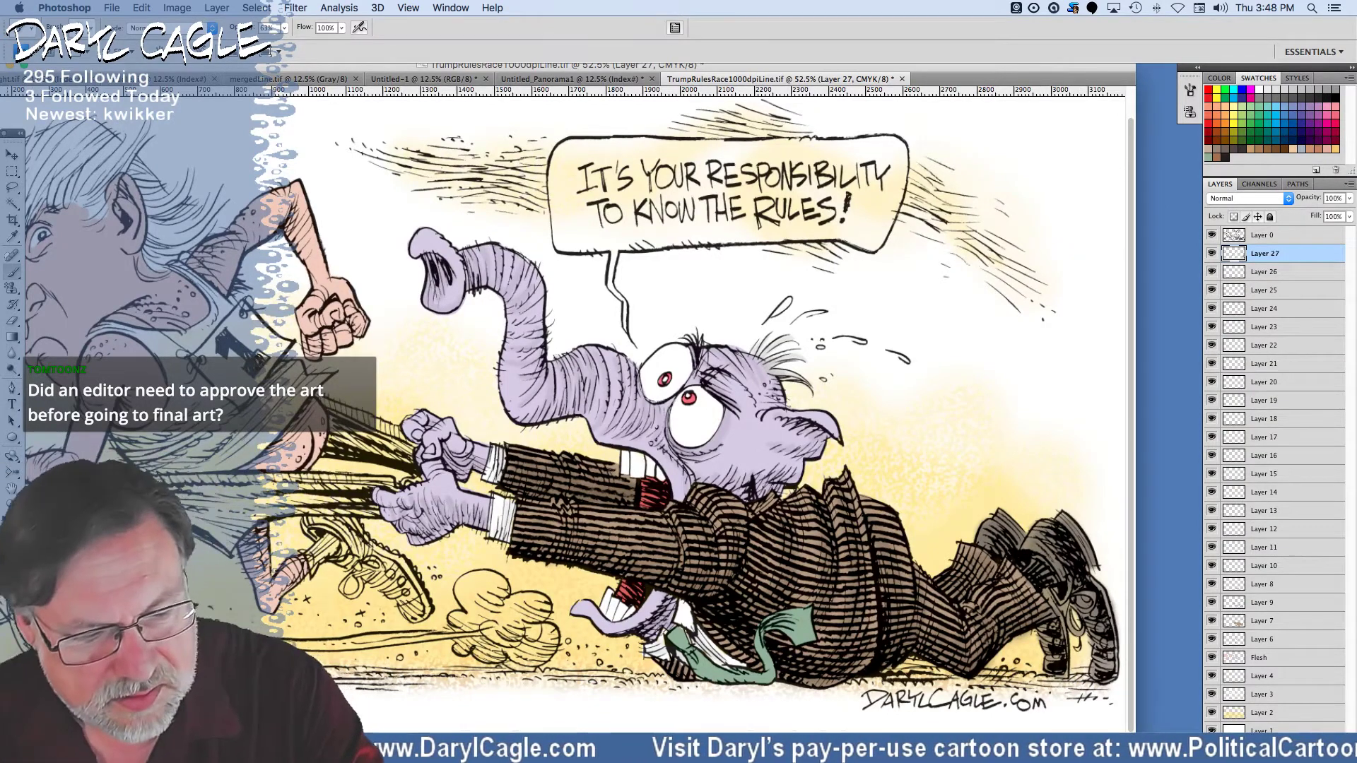
Brush the darker brown-grey #5f574f over the elephant's shoes.
left_click(8, 534)
left_click(975, 595)
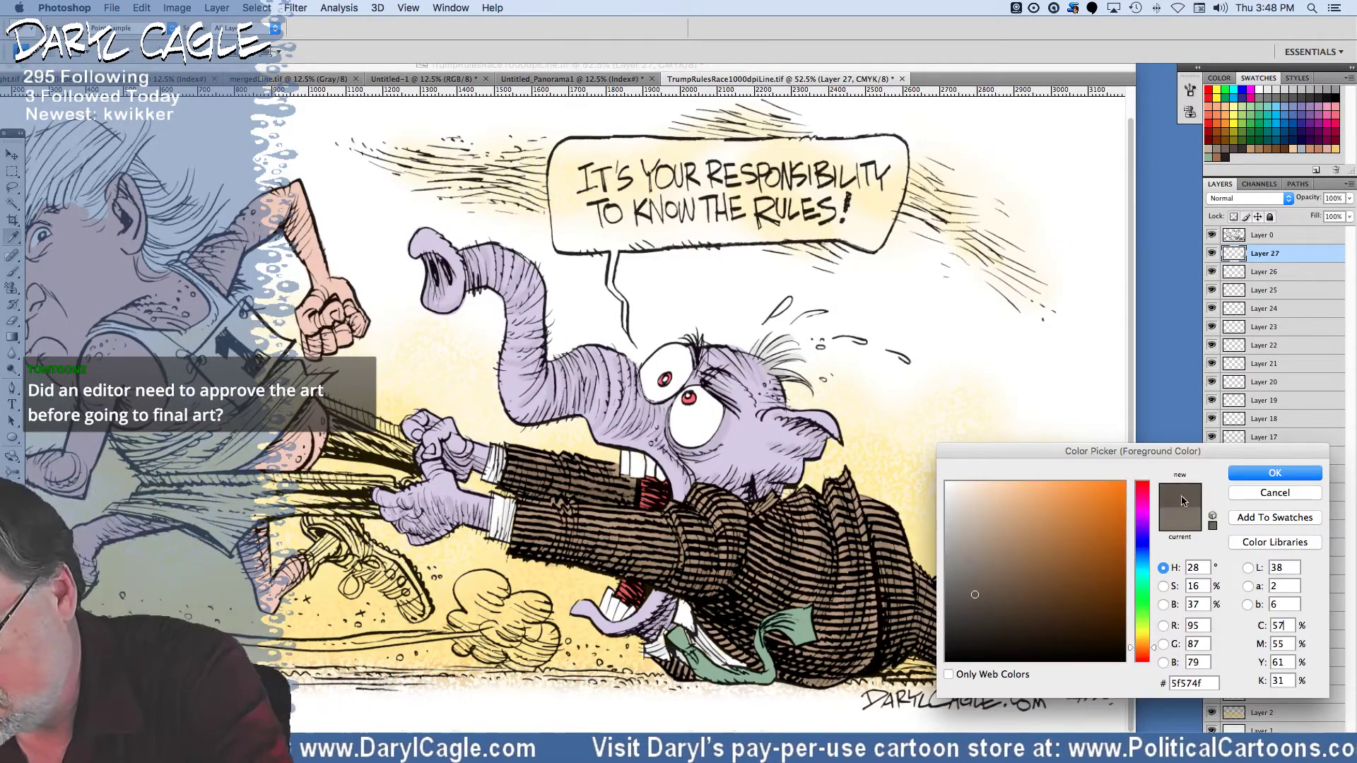
left_click(1251, 481)
mouse_move(1011, 534)
left_mouse_down()
mouse_move(996, 539)
mouse_move(1062, 543)
mouse_move(1107, 647)
left_mouse_up()
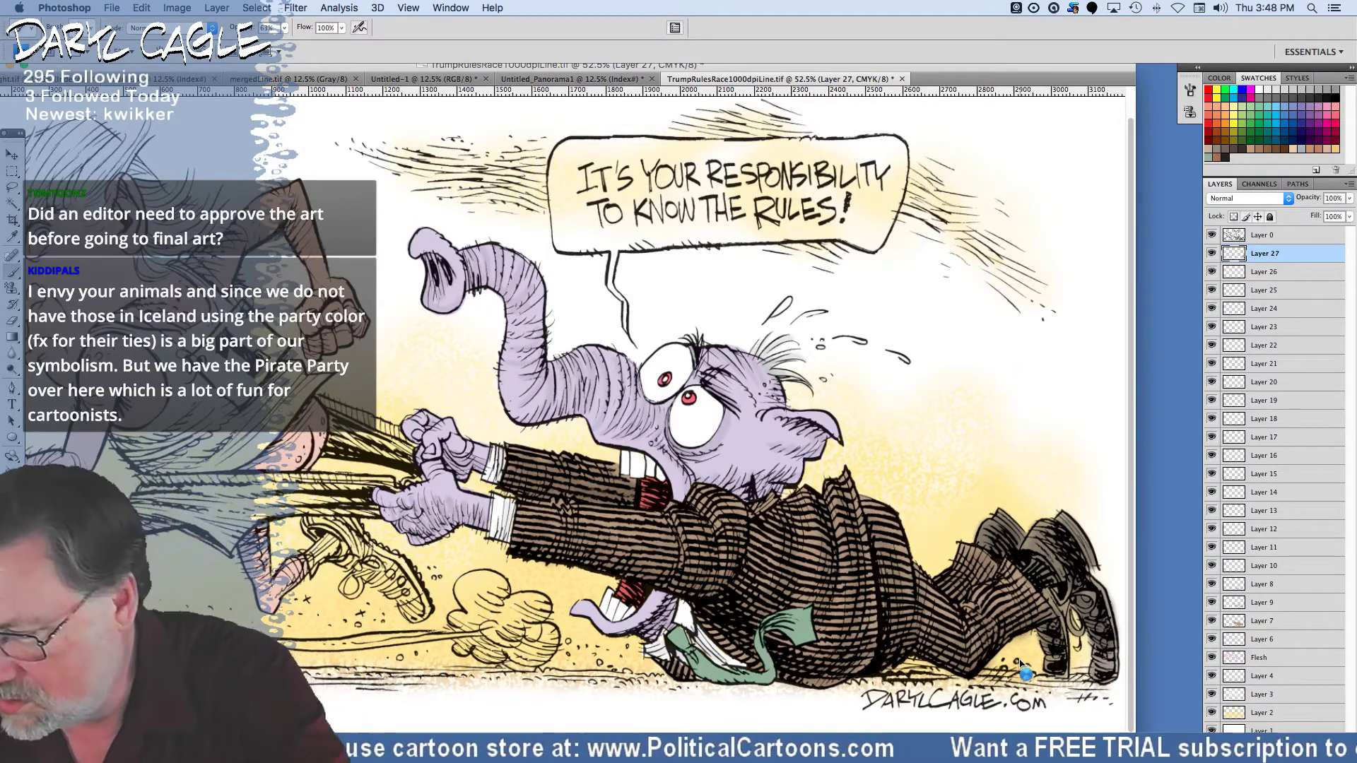
Make Layer 8 active, take the Pattern Stamp tool and choose a light texture pattern.
left_click(1255, 585)
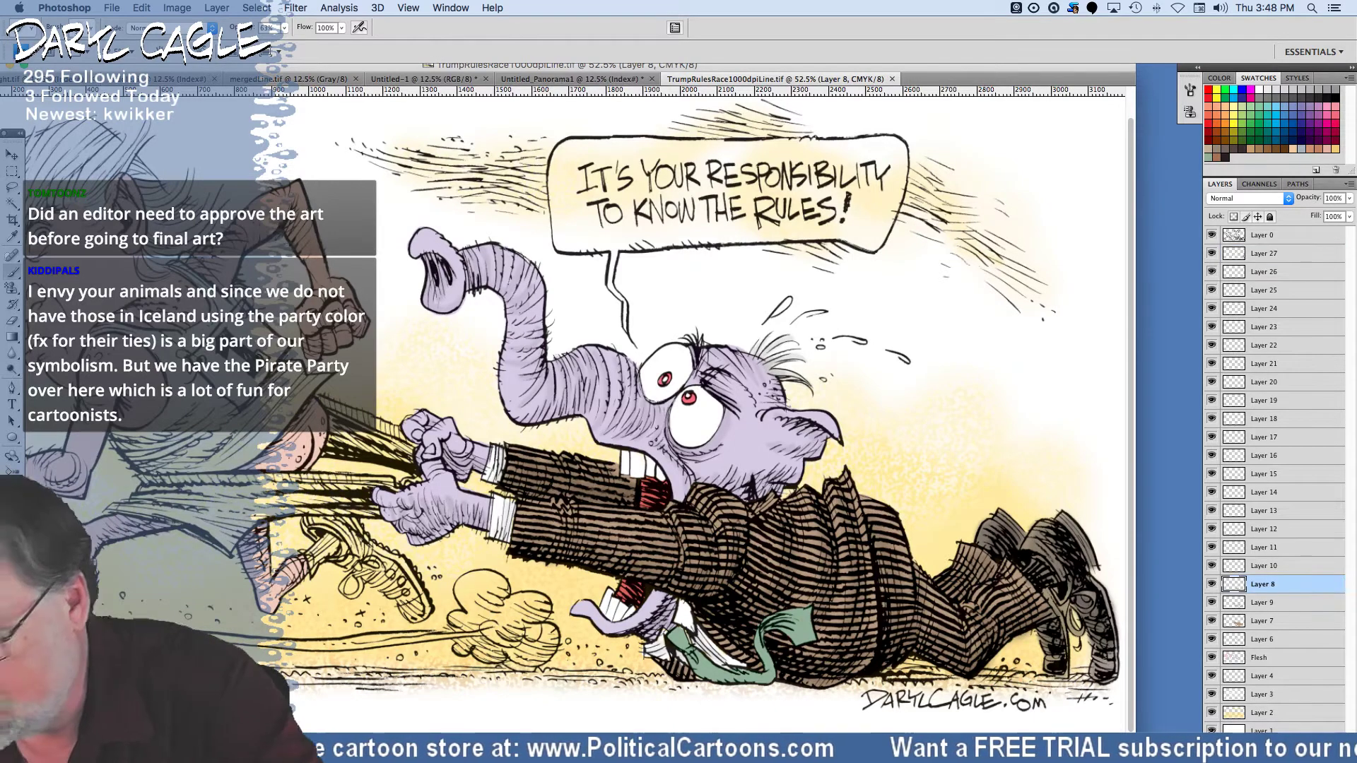
key("s")
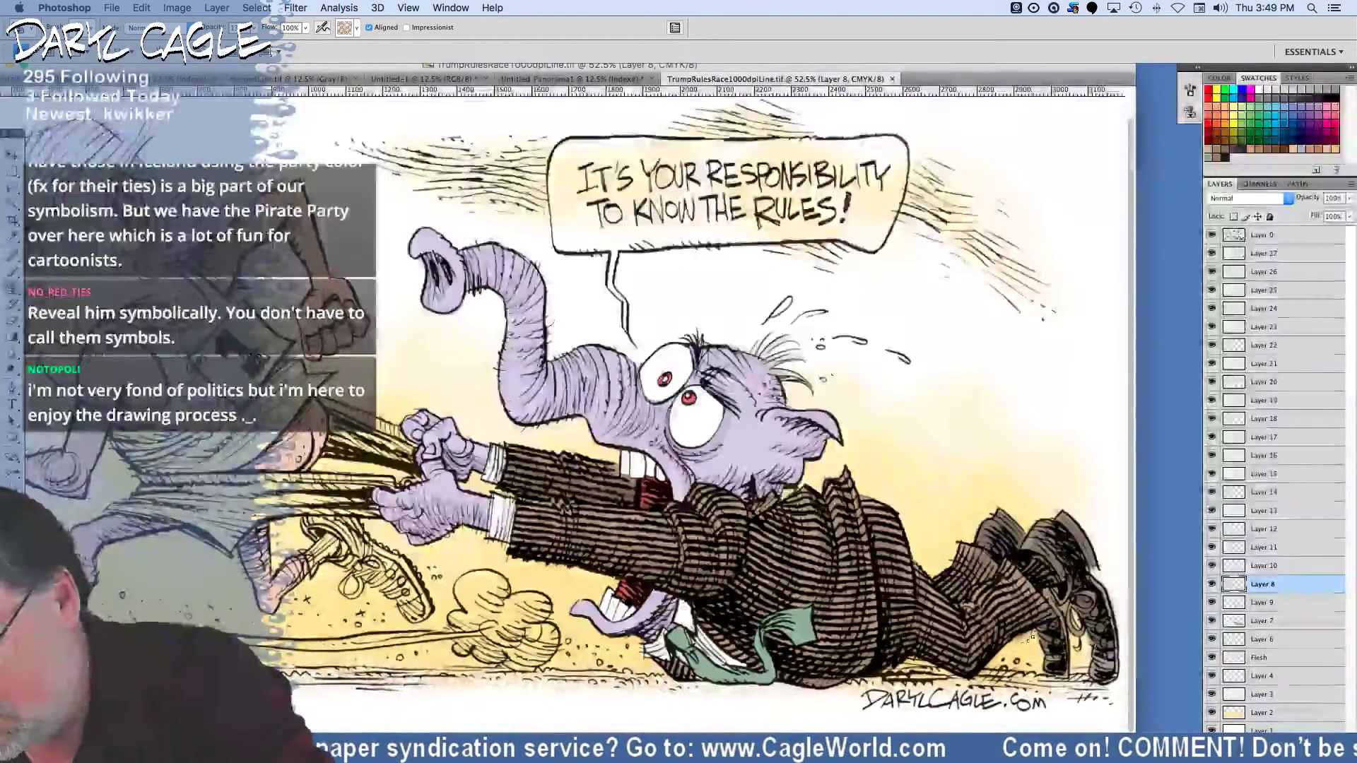
left_click(1255, 604)
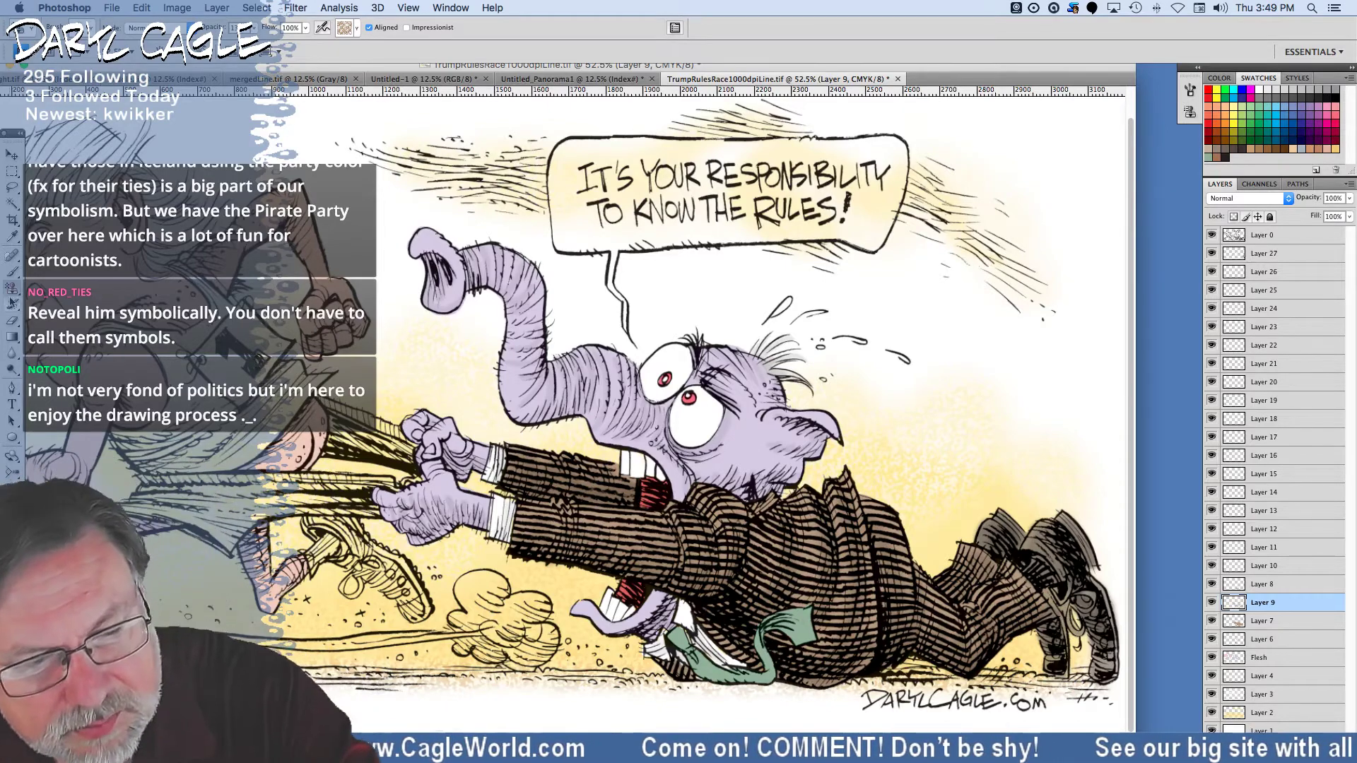
left_click(1258, 585)
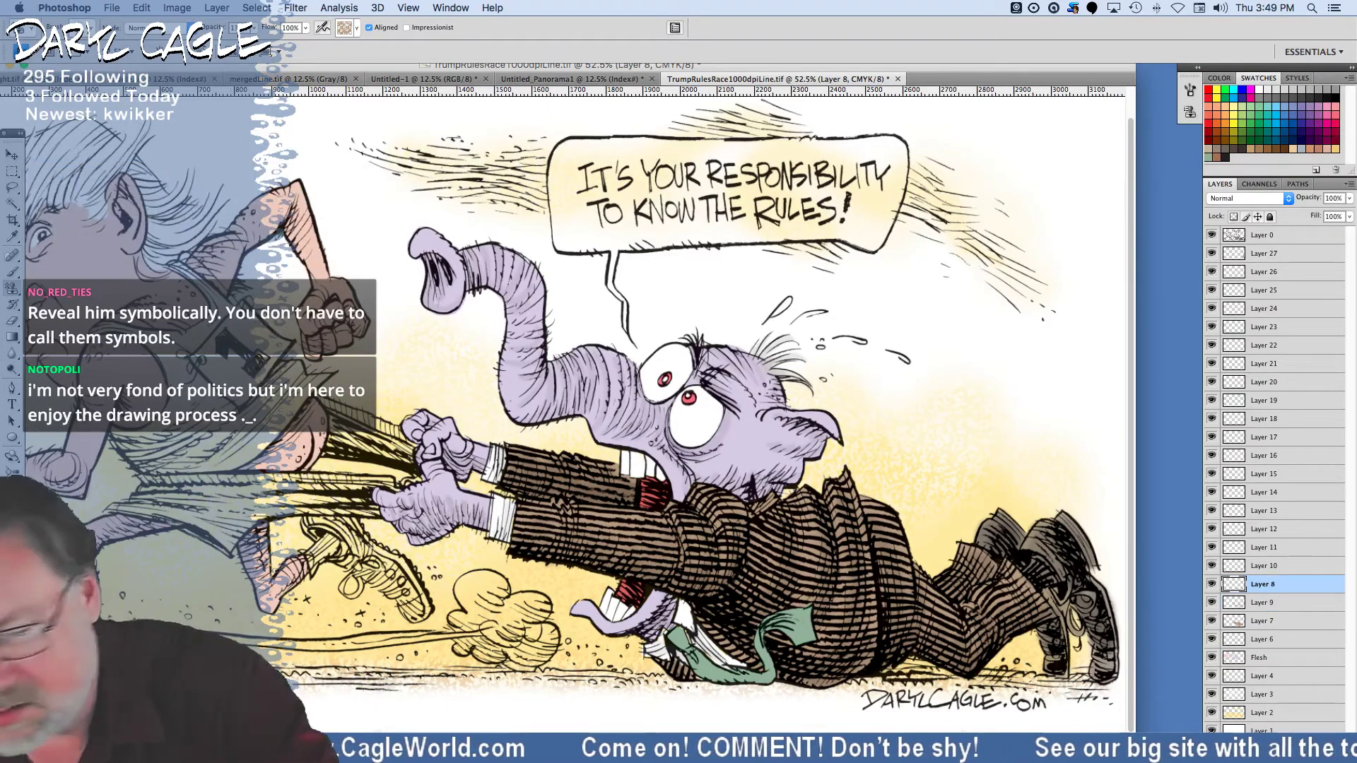
left_click(355, 27)
double_click(309, 98)
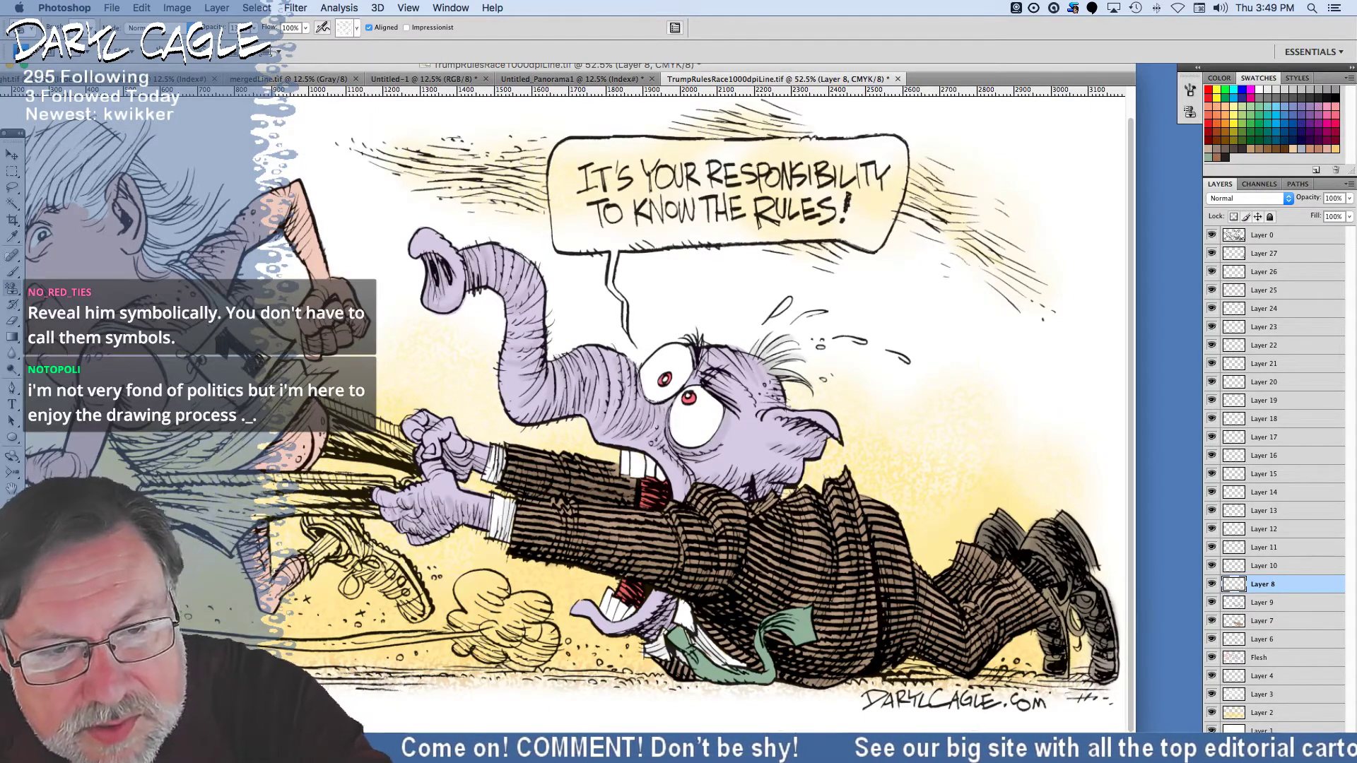
Stamp faint mottled texture over the trunk, hands, forehead, cheek and green tie.
left_click(89, 29)
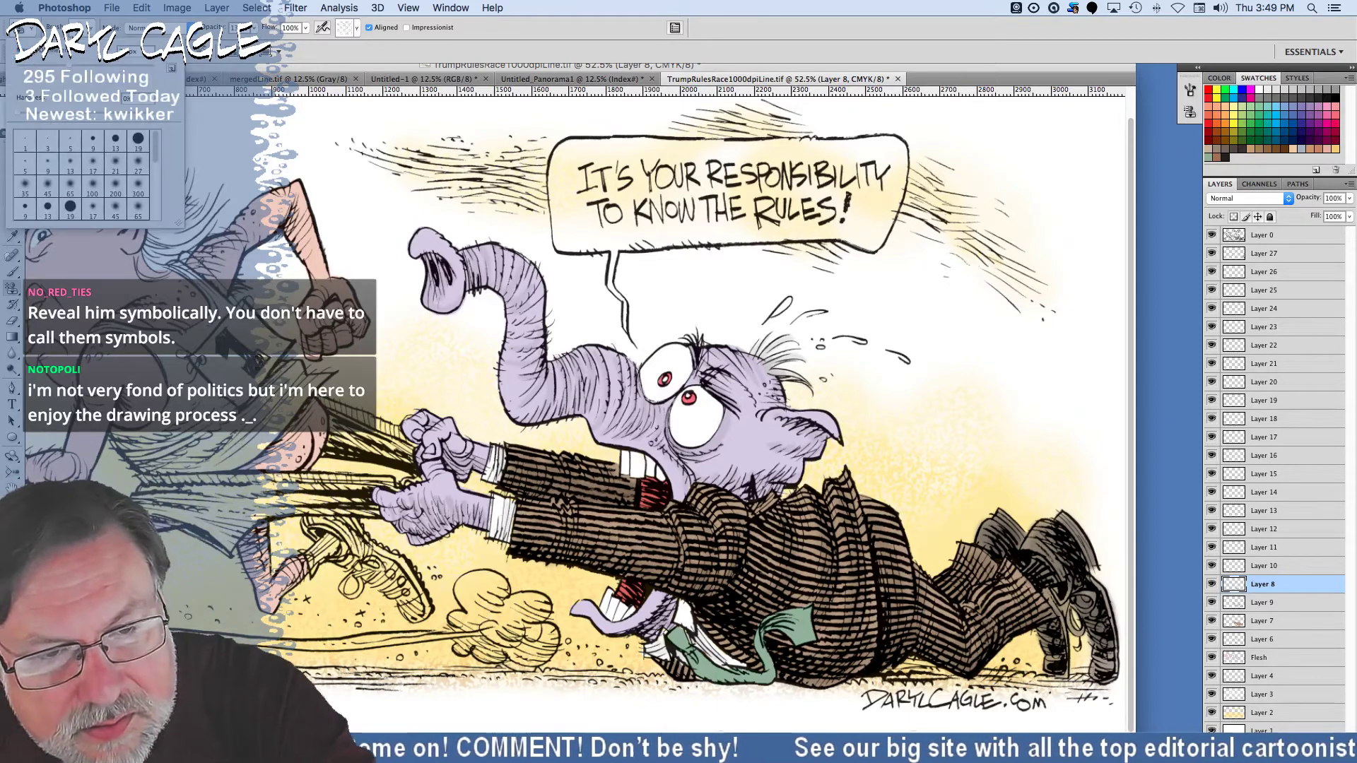
left_click(432, 244)
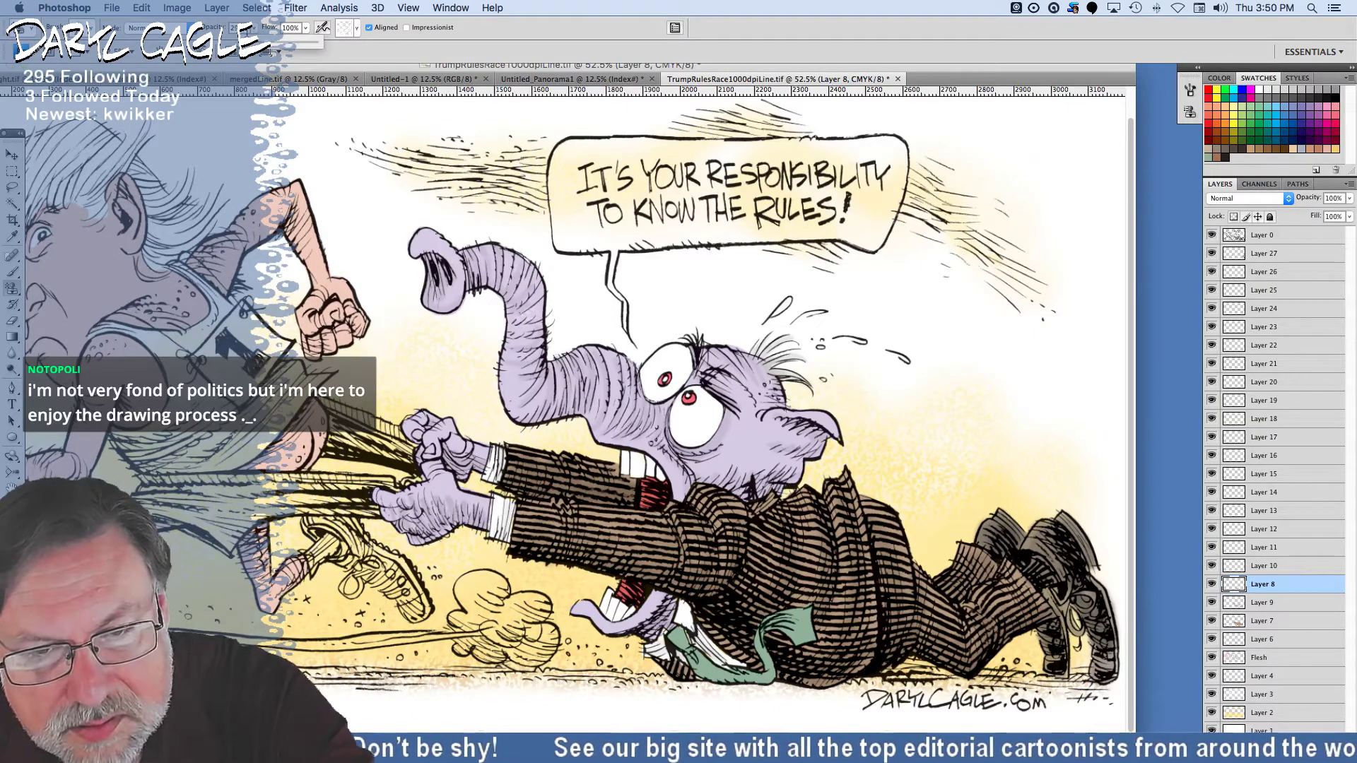
mouse_move(564, 370)
left_mouse_down()
mouse_move(565, 391)
mouse_move(603, 378)
mouse_move(616, 401)
left_mouse_up()
mouse_move(430, 439)
left_mouse_down()
mouse_move(421, 502)
mouse_move(476, 509)
left_mouse_up()
mouse_move(734, 383)
left_mouse_down()
mouse_move(730, 351)
mouse_move(757, 396)
mouse_move(761, 374)
mouse_move(749, 370)
mouse_move(739, 425)
mouse_move(762, 448)
mouse_move(774, 427)
mouse_move(828, 432)
left_mouse_up()
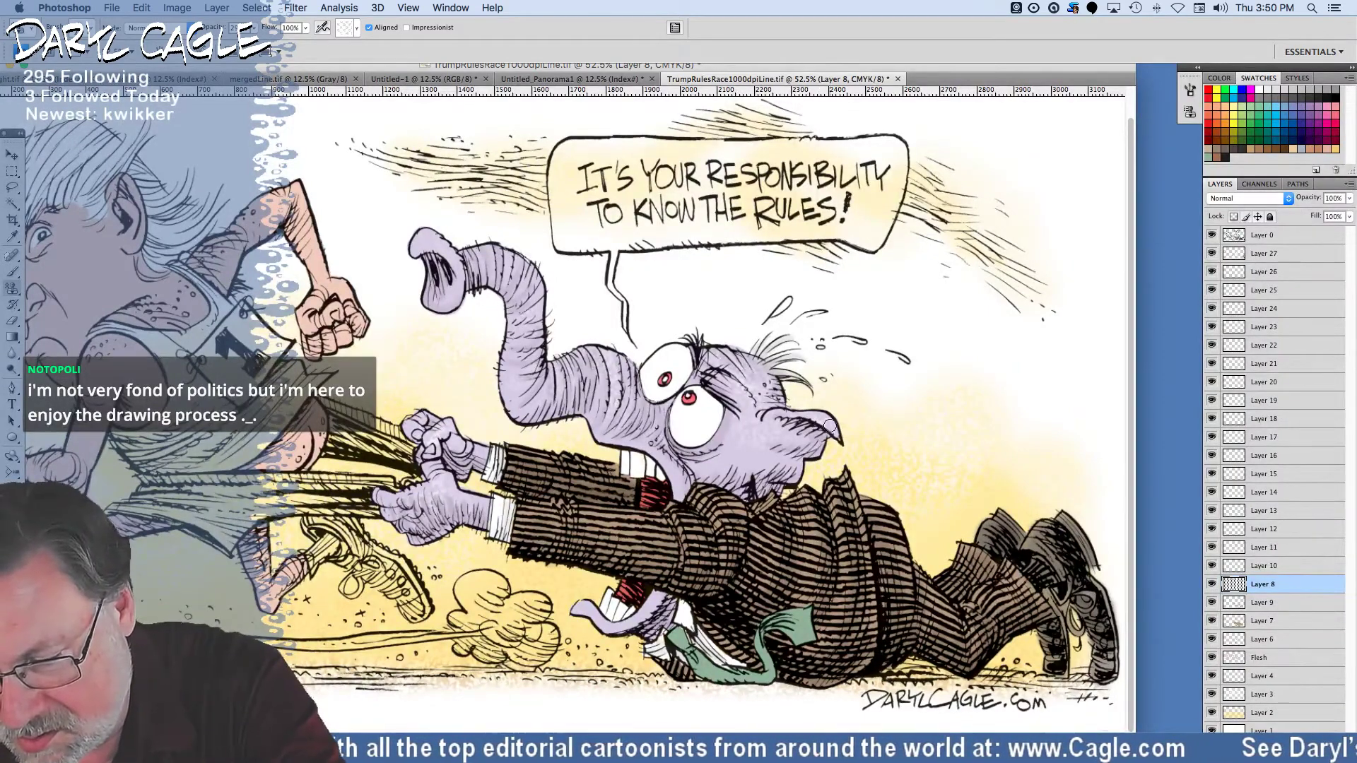
left_click_drag(654, 446, 678, 492)
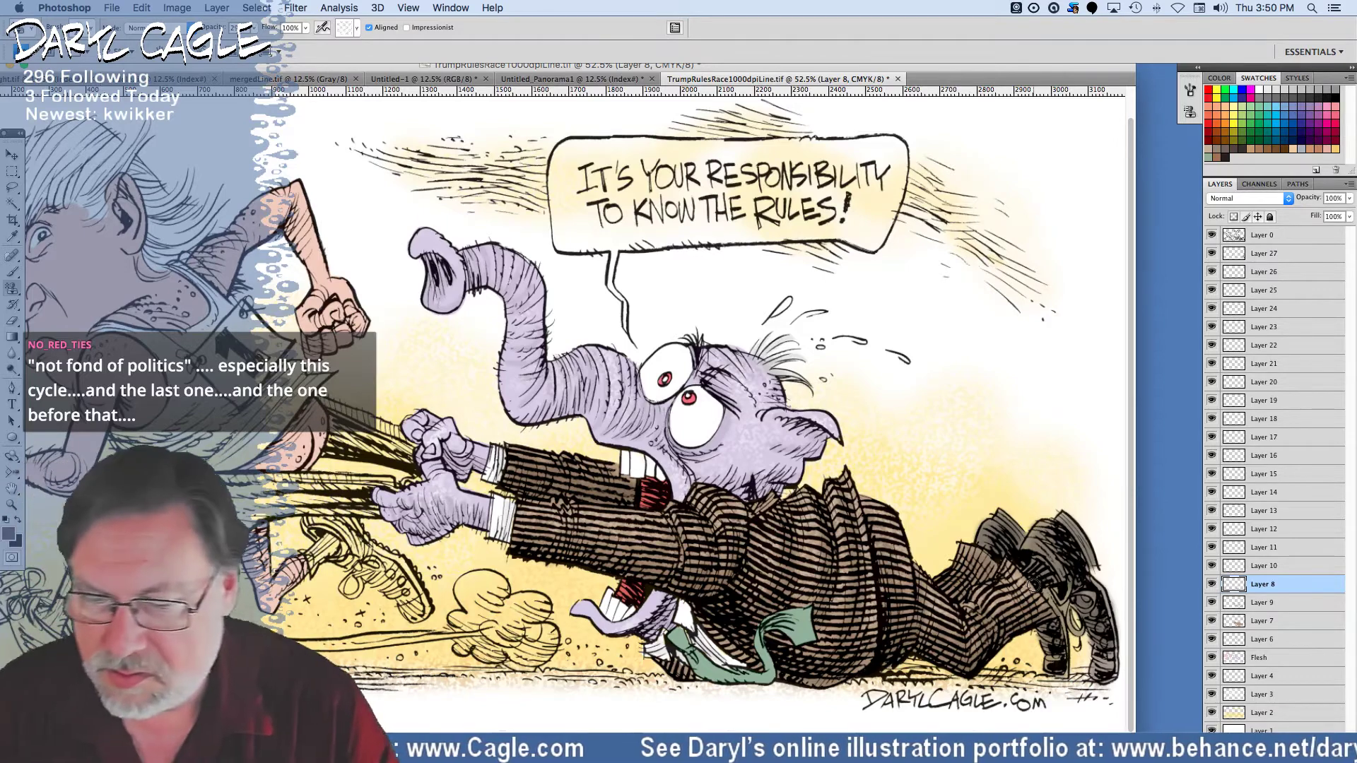
left_click_drag(675, 639, 680, 645)
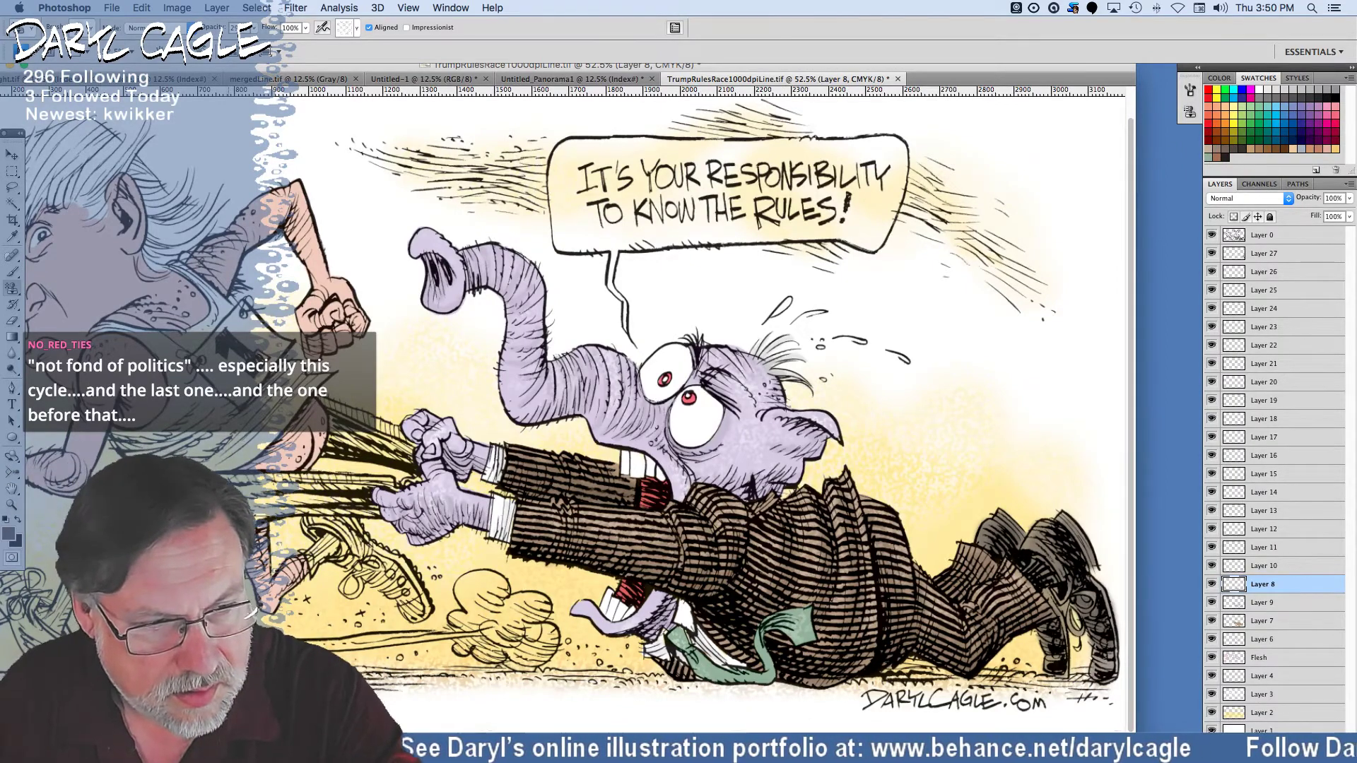
left_click_drag(242, 521, 471, 524)
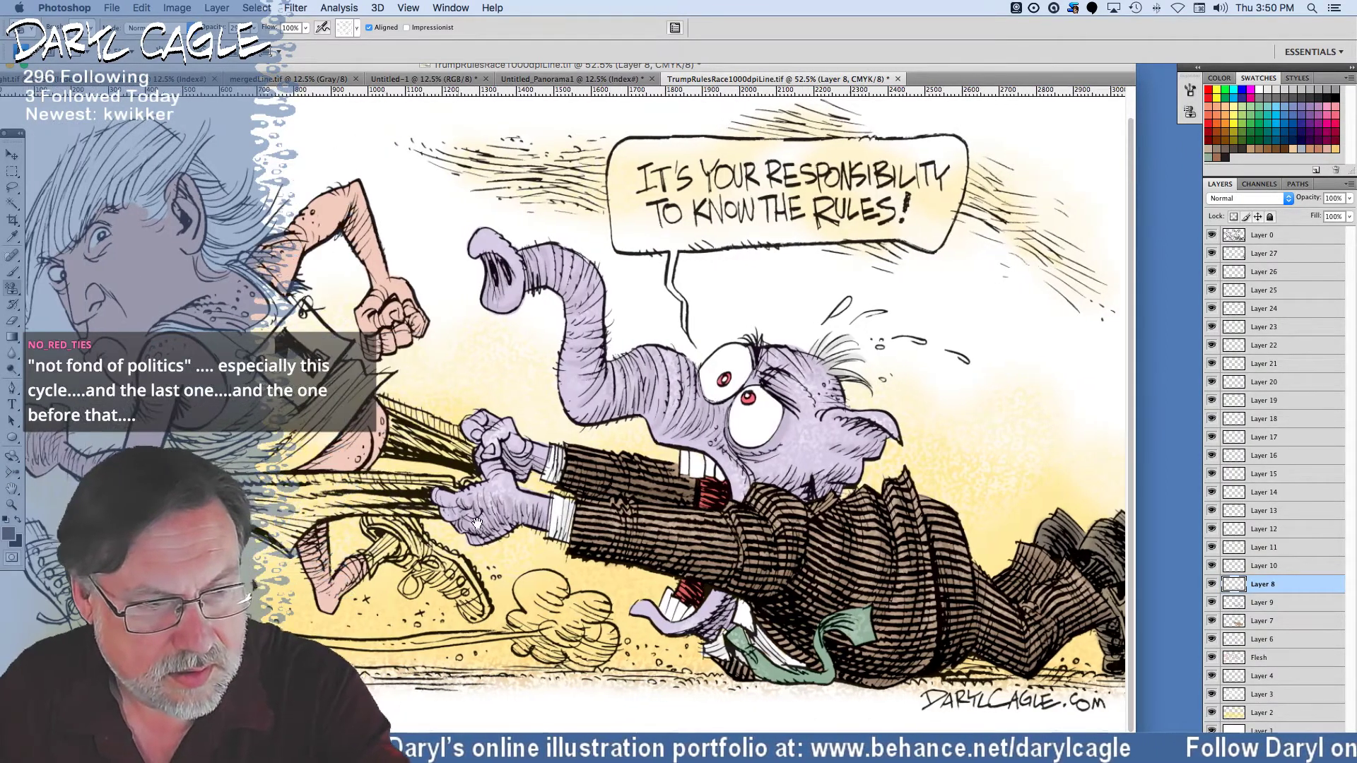
Shift the document right to reveal the runner and choose a grey texture pattern.
left_click_drag(242, 75, 529, 105)
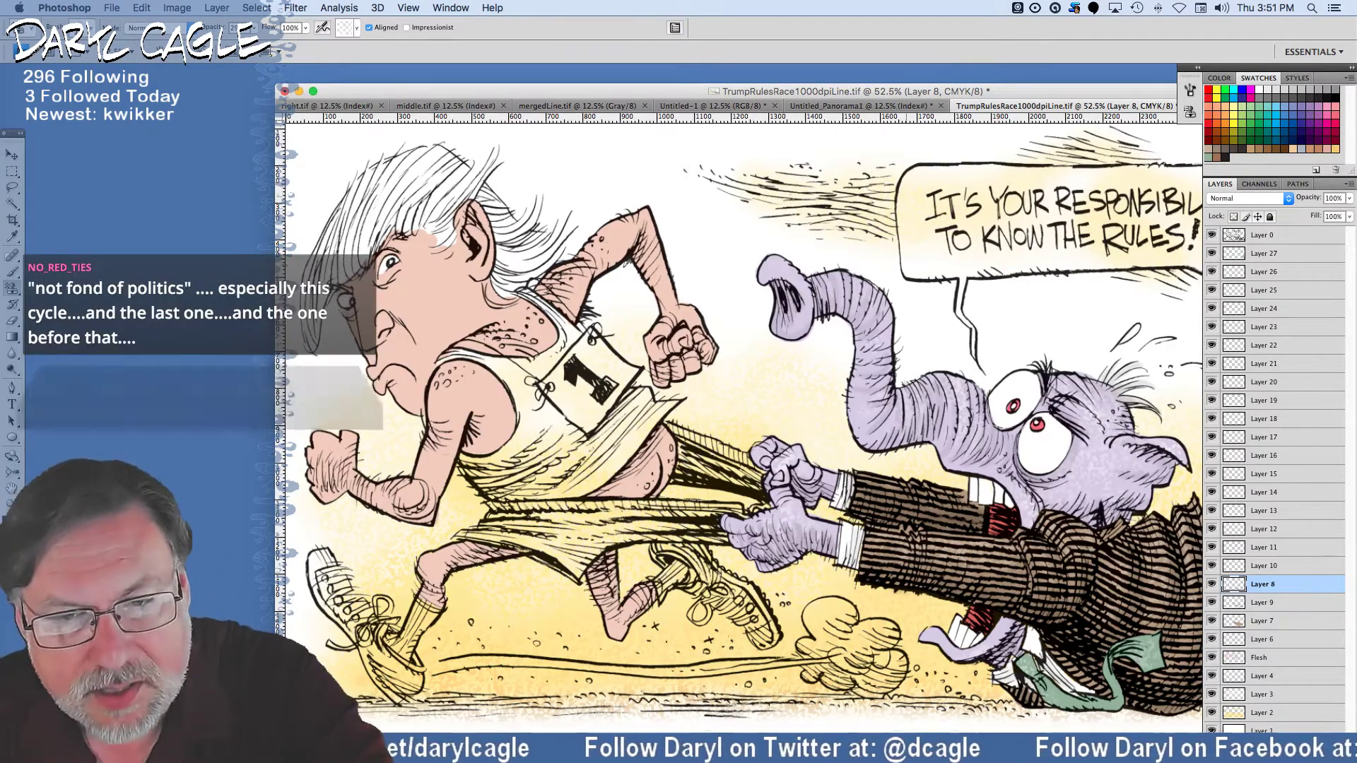
left_click(357, 29)
double_click(324, 58)
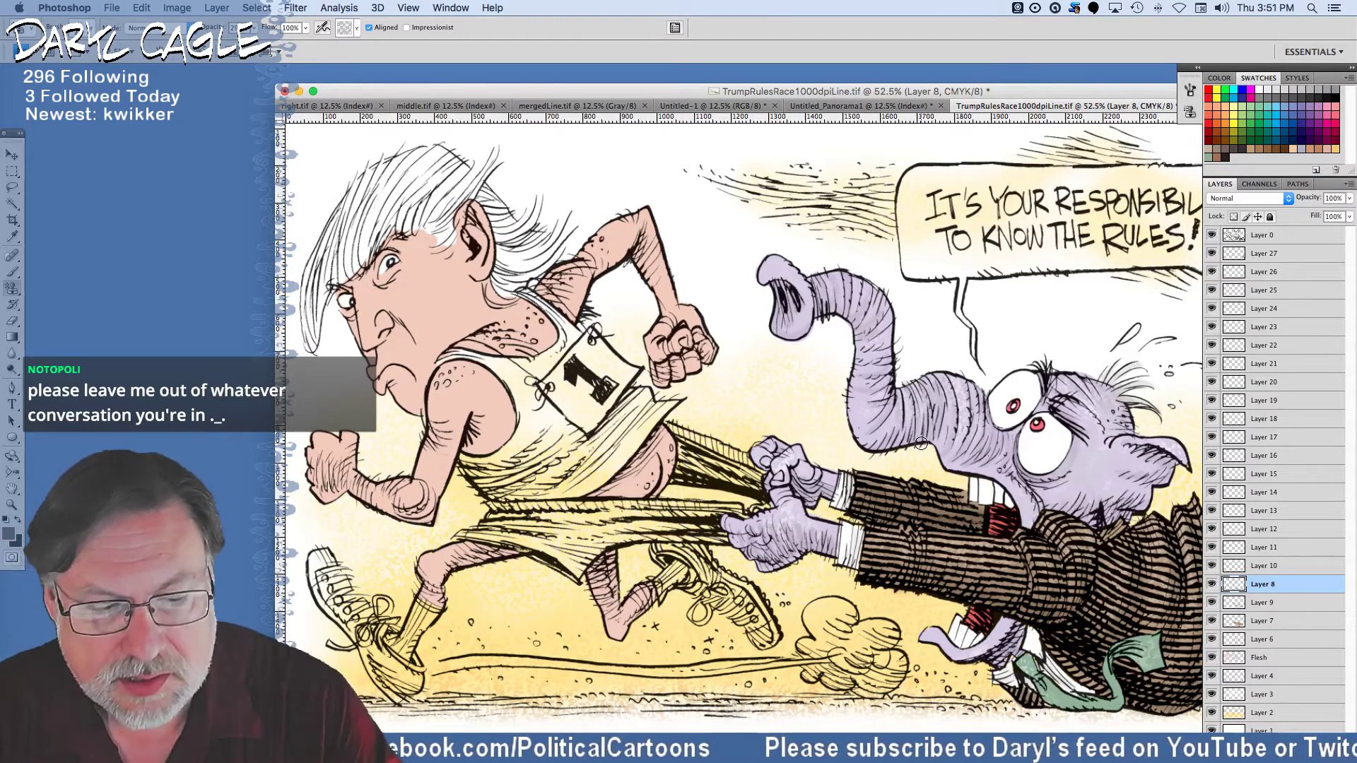
Sample pale pink #fbe2d8 skin tone, set brush opacity to 17% and select Layer 10.
left_click(13, 238)
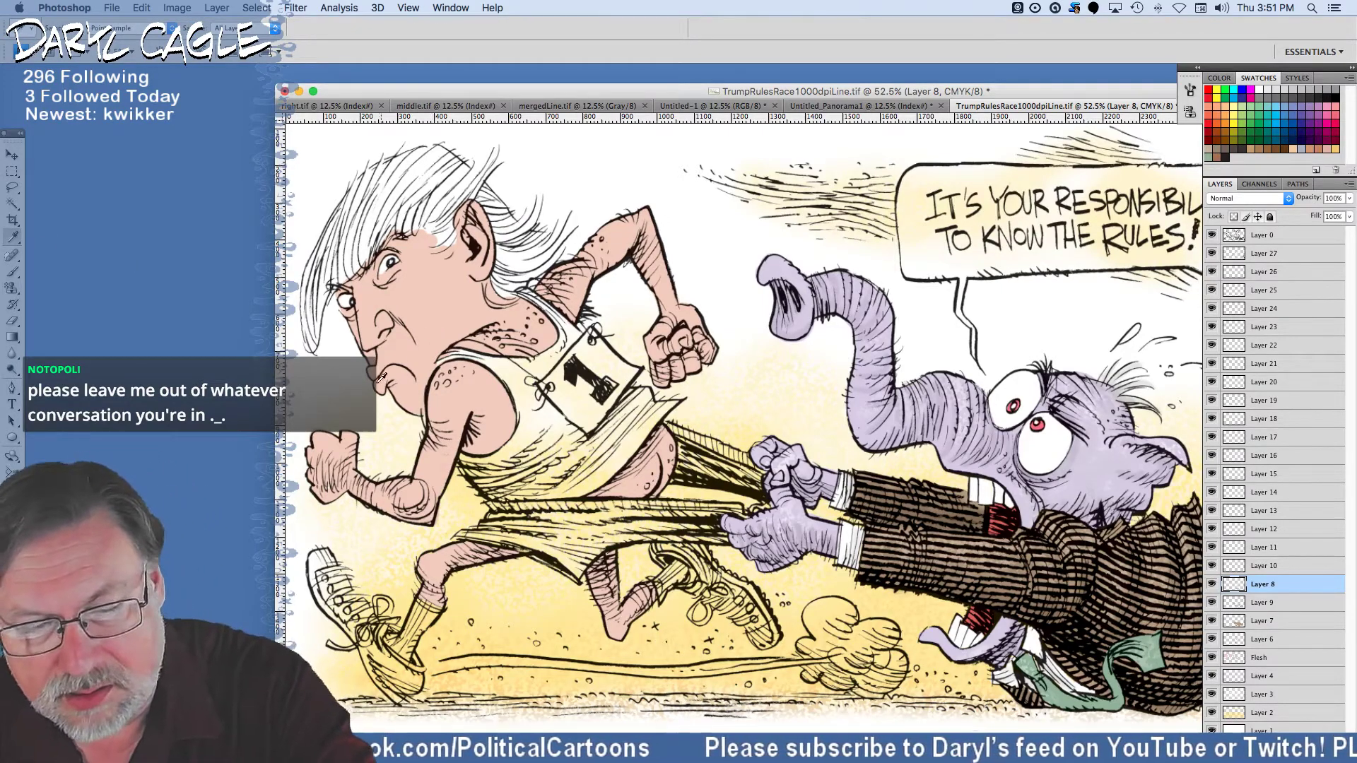
left_click(10, 531)
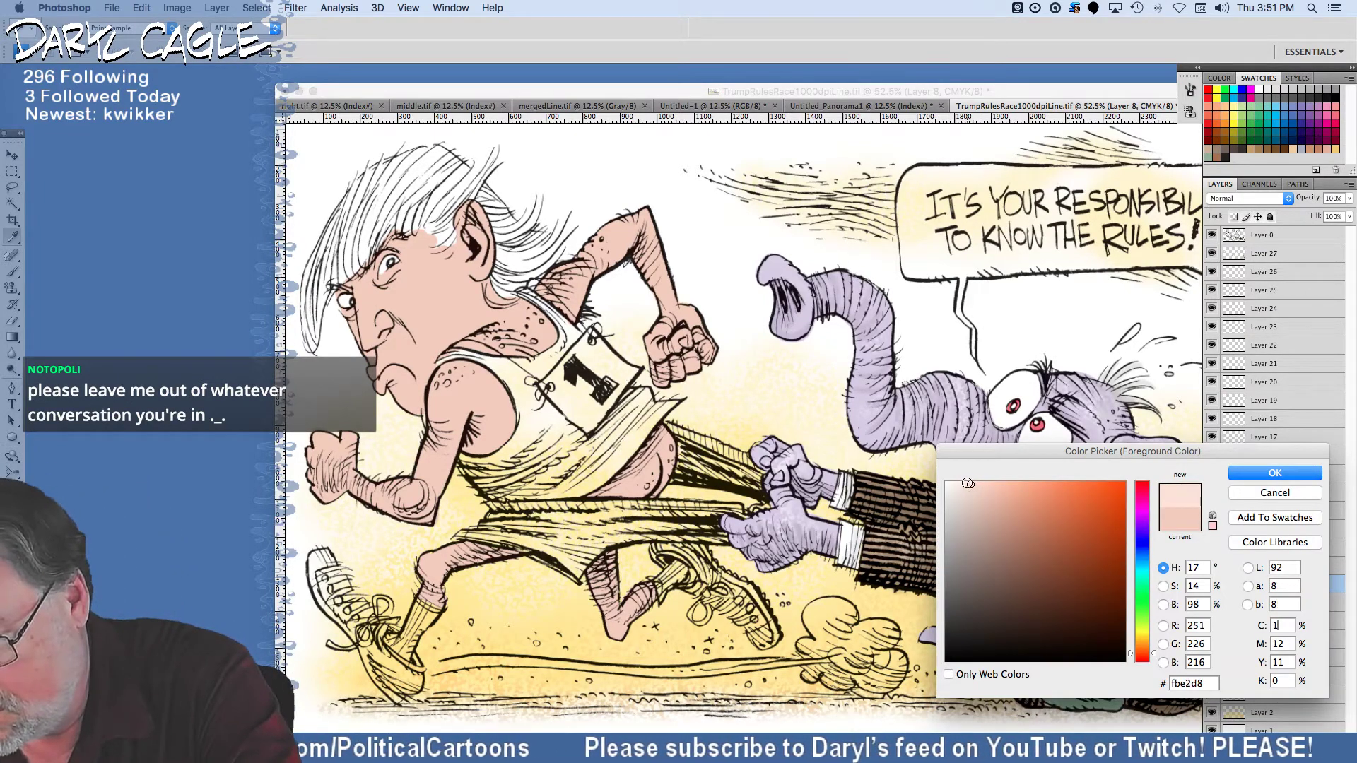
left_click(1272, 473)
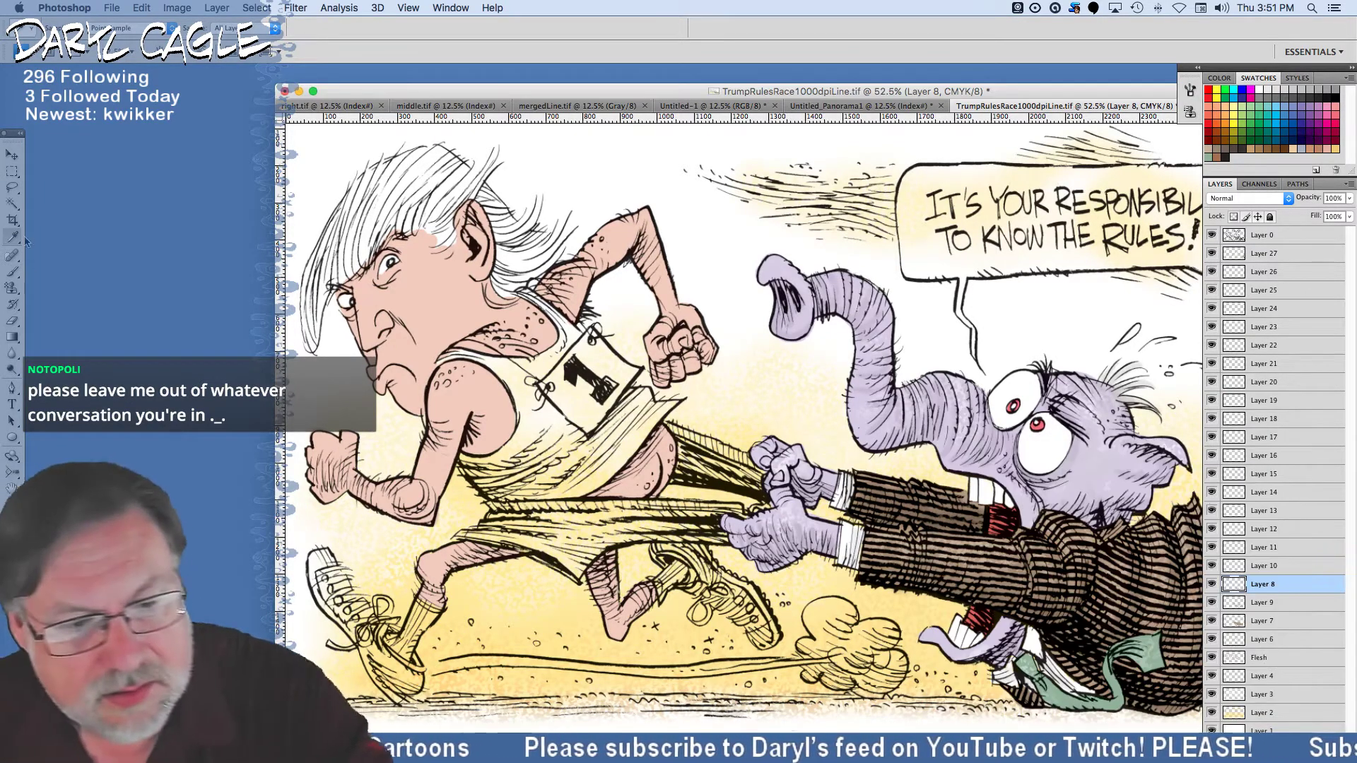
left_click(13, 272)
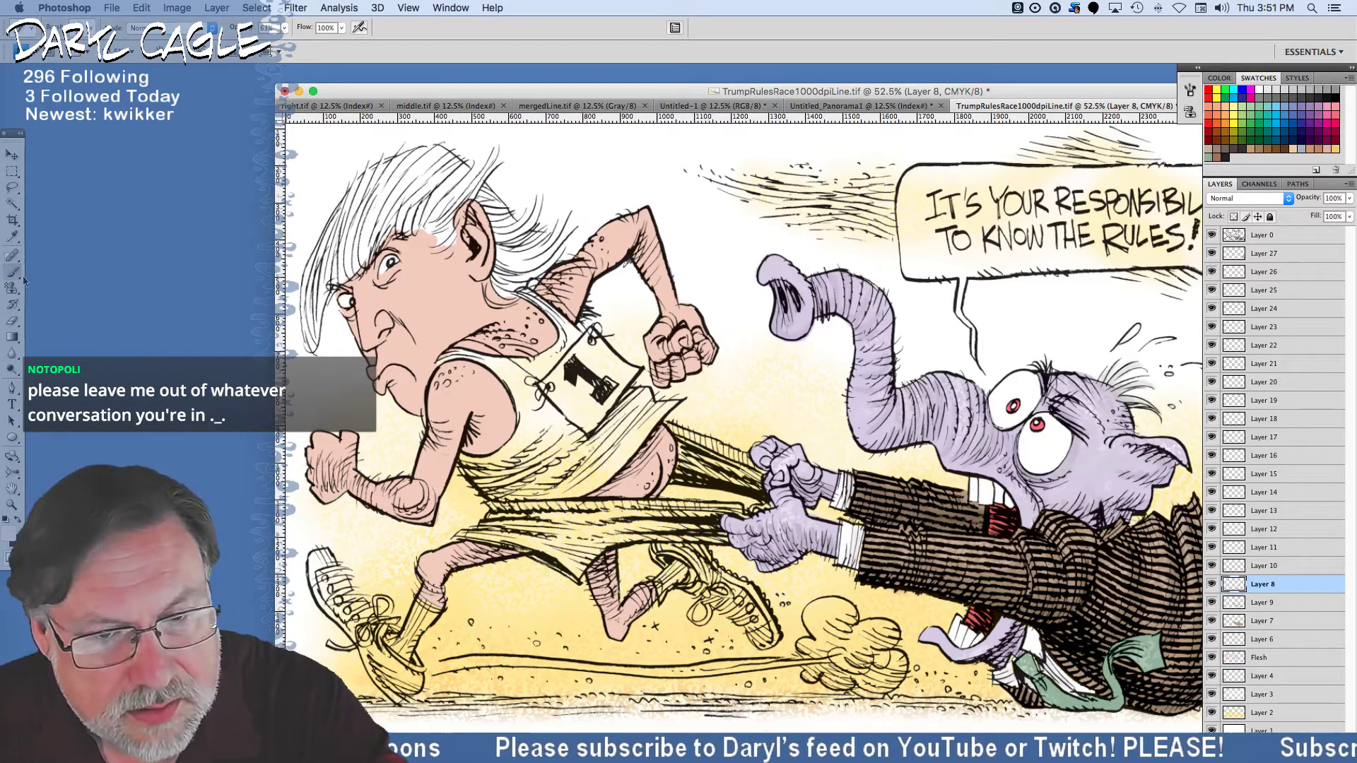
left_click(284, 28)
left_click_drag(285, 43, 256, 53)
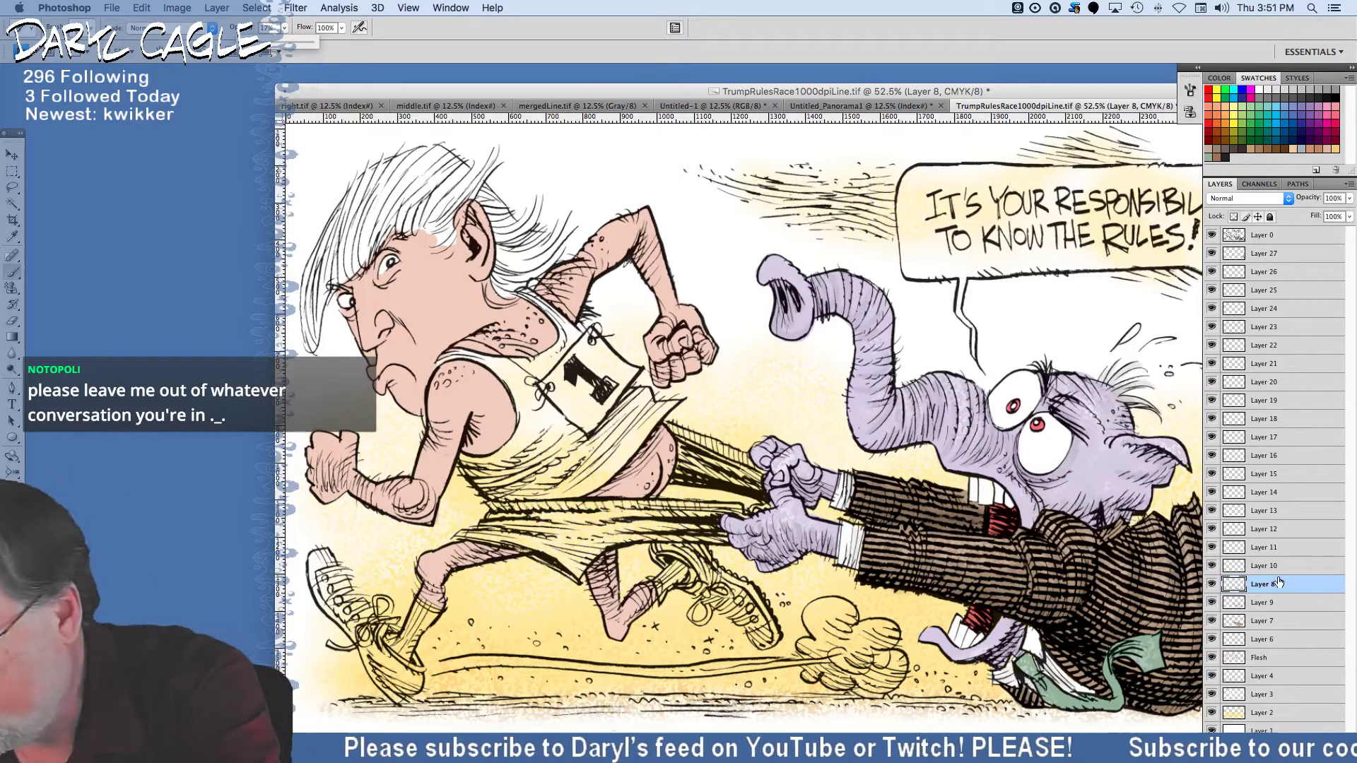
left_click(1258, 565)
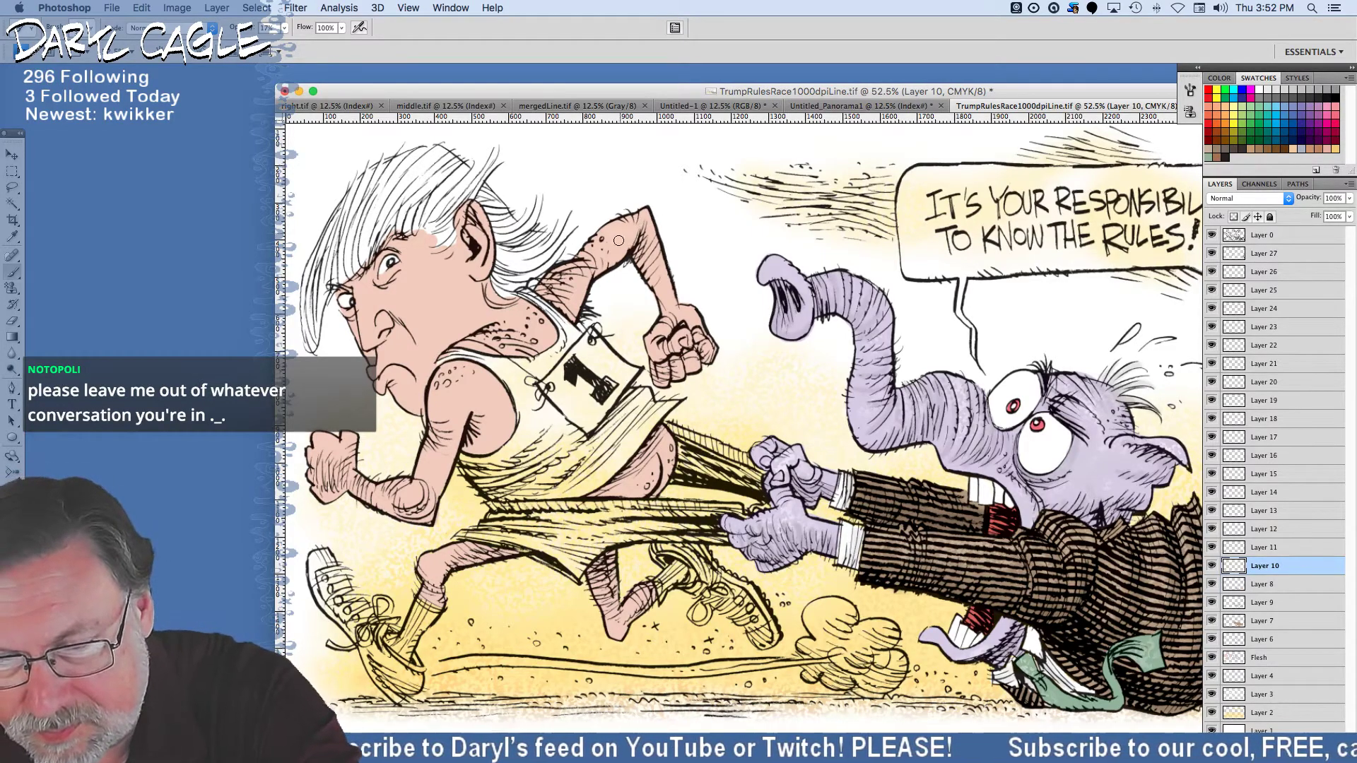
Tint the runner's arm, shoulder, fist, knee, lower leg and face, raising opacity to 21%.
left_click_drag(622, 230, 586, 258)
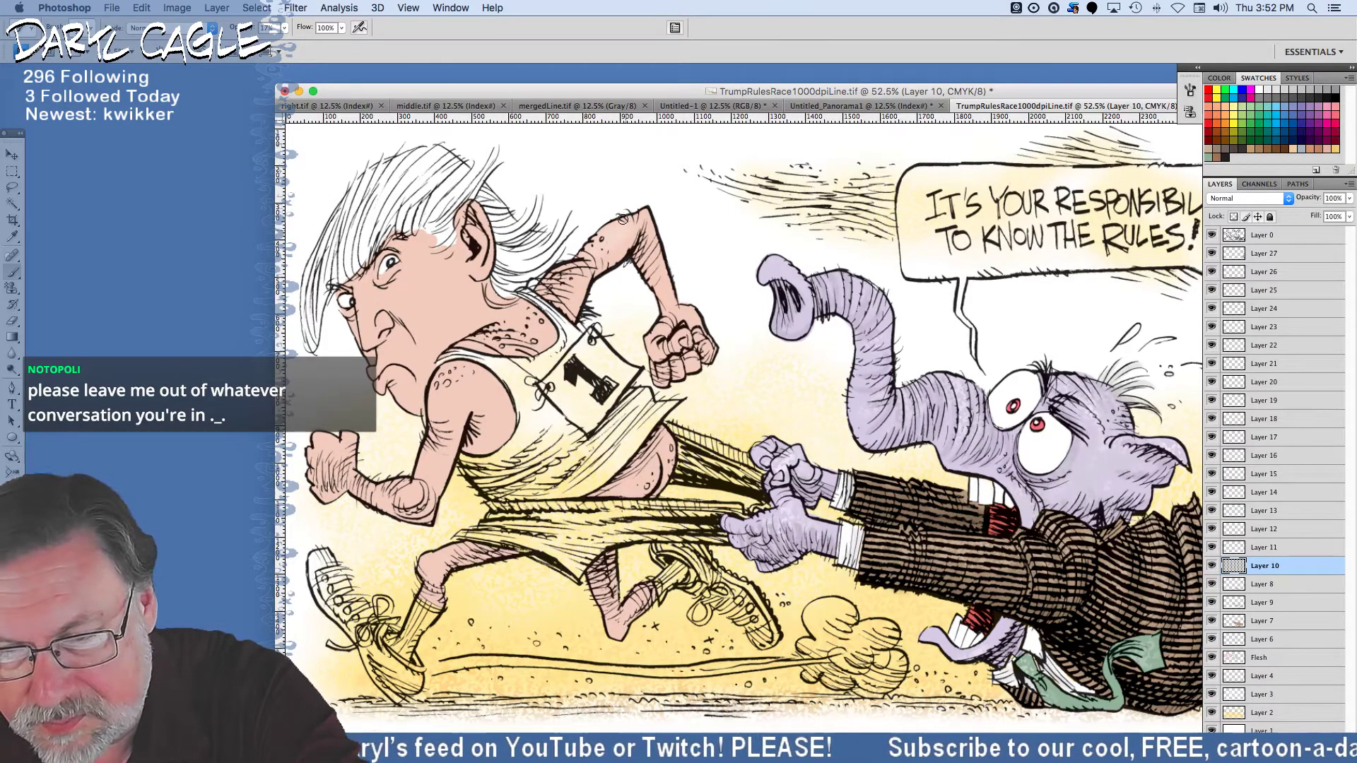
left_click_drag(433, 411, 437, 422)
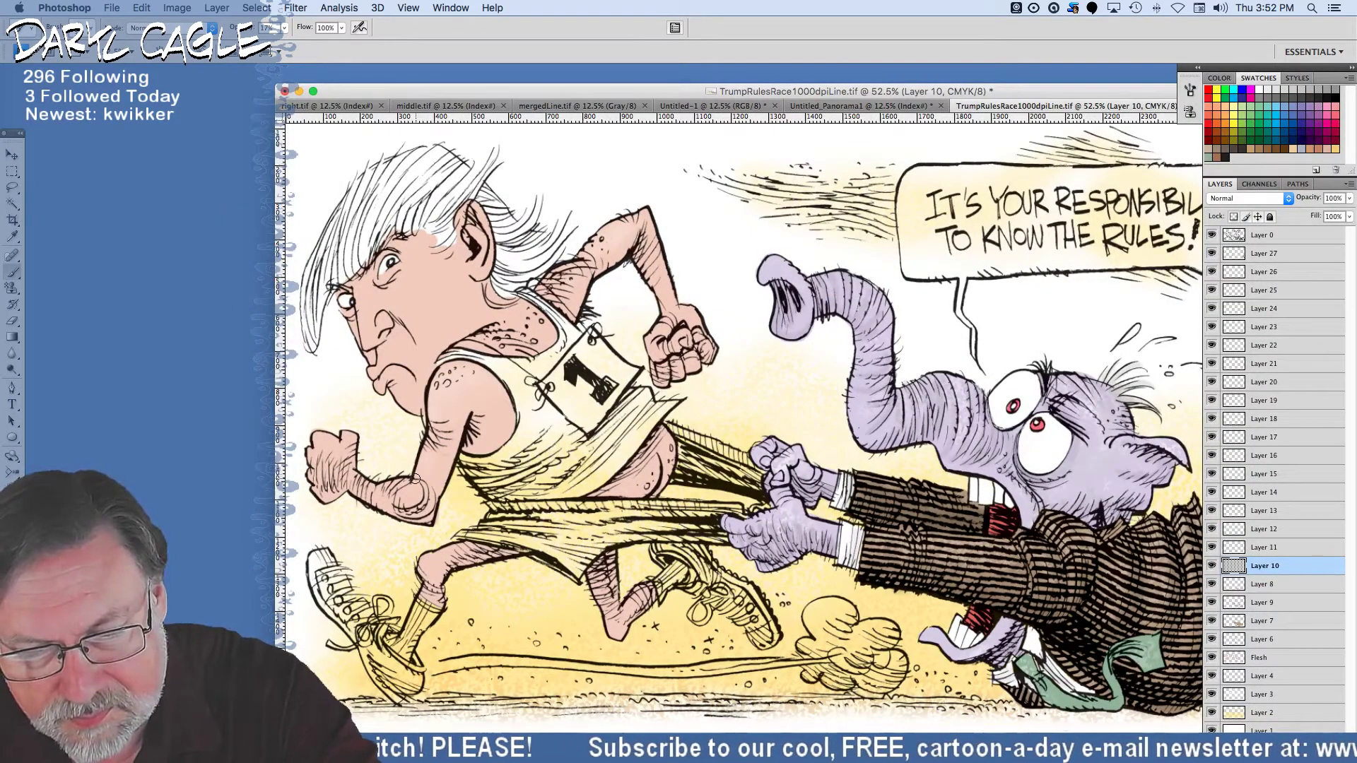
left_click_drag(284, 28, 302, 47)
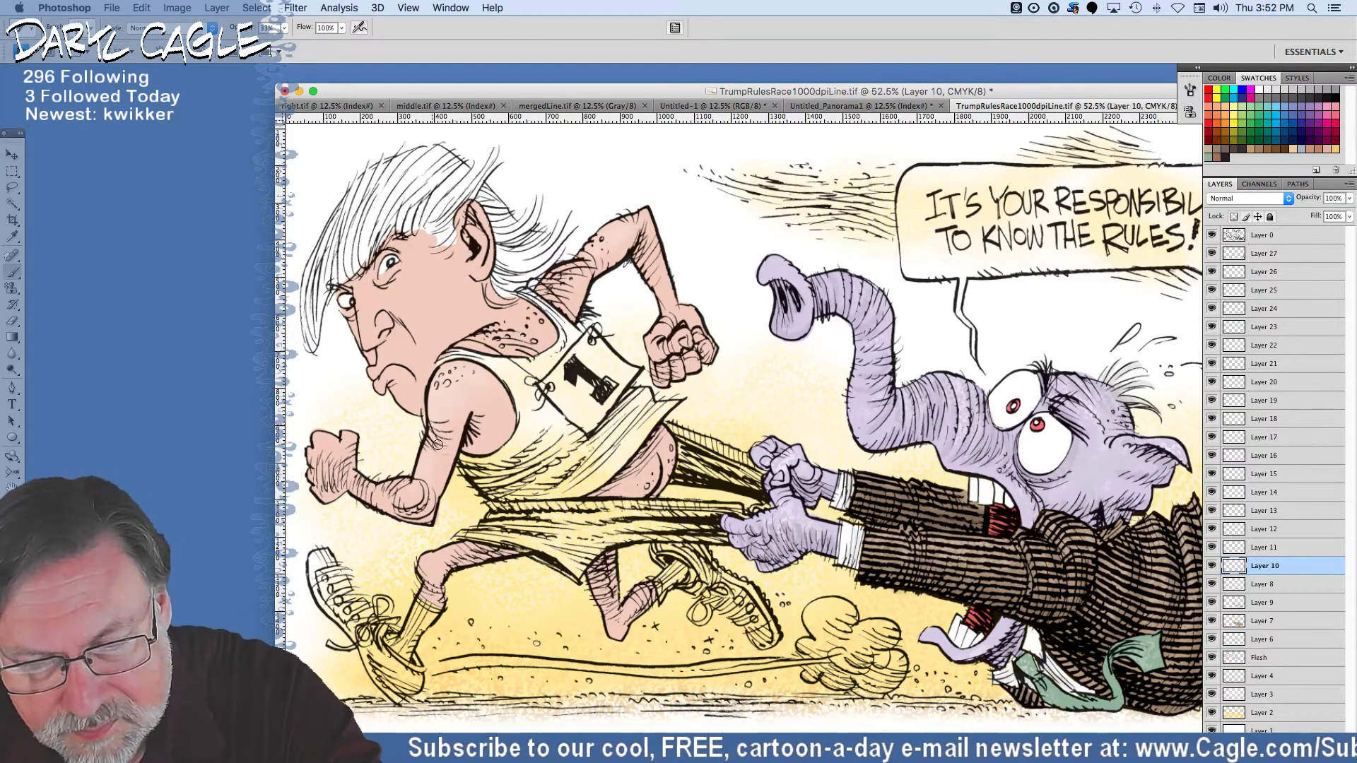
mouse_move(419, 483)
left_mouse_down()
mouse_move(403, 492)
mouse_move(332, 441)
left_mouse_up()
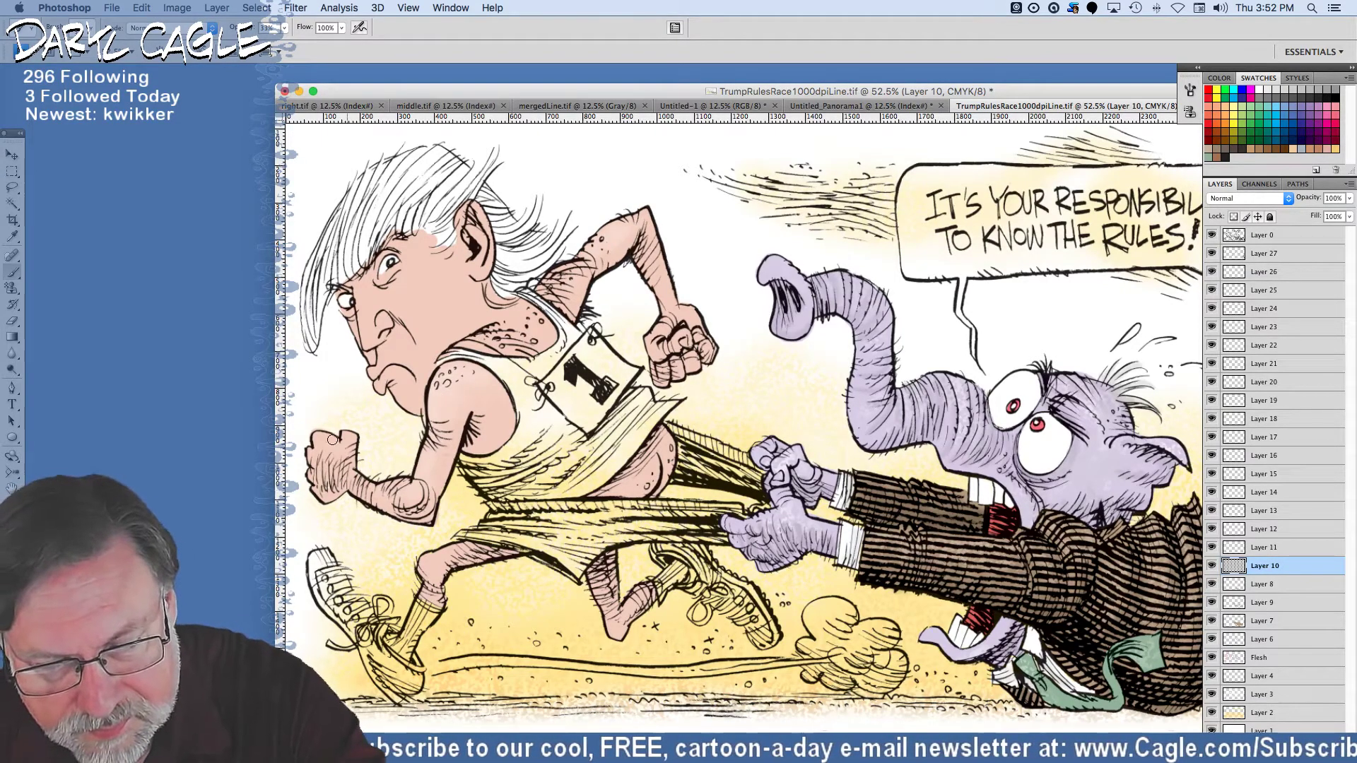
mouse_move(461, 544)
left_mouse_down()
mouse_move(425, 559)
mouse_move(434, 578)
left_mouse_up()
mouse_move(617, 627)
left_mouse_down()
mouse_move(636, 608)
mouse_move(581, 605)
left_mouse_up()
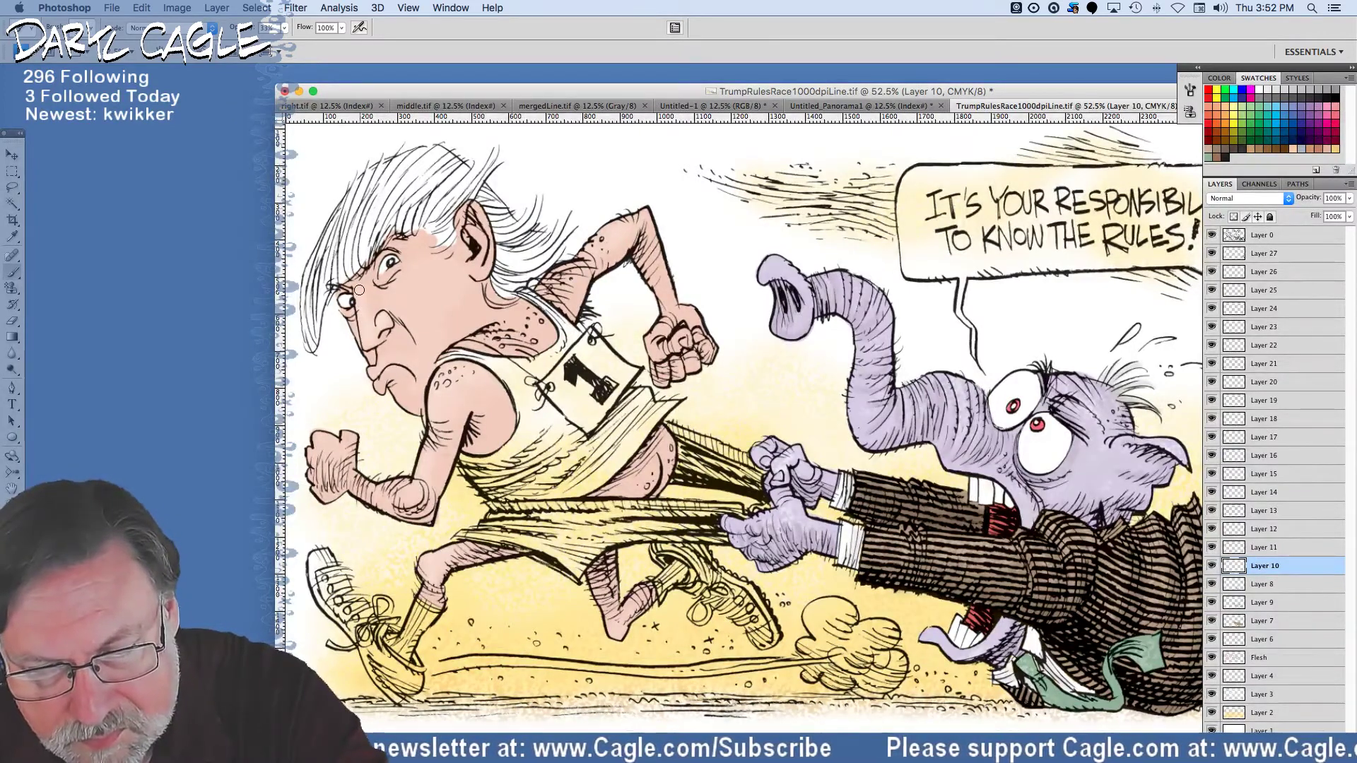
left_click_drag(378, 256, 361, 295)
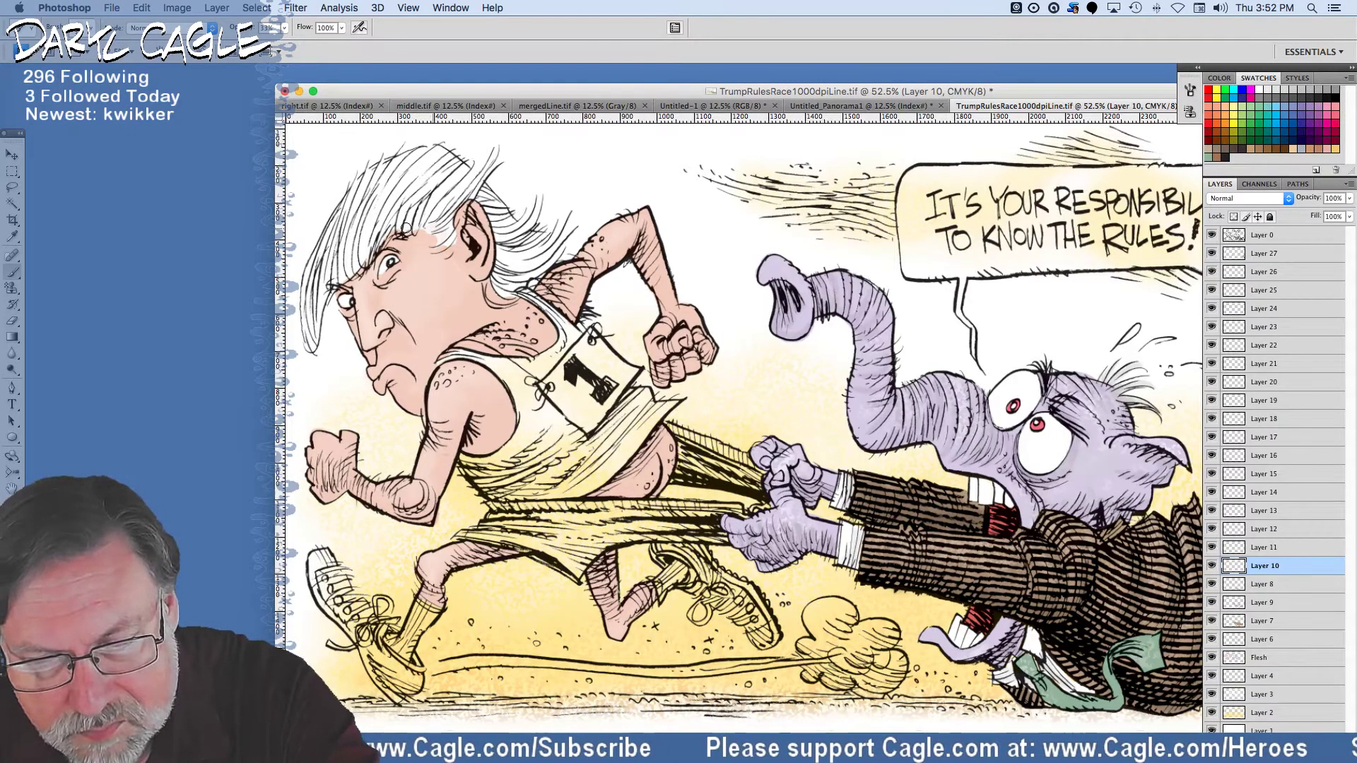
mouse_move(426, 219)
left_mouse_down()
mouse_move(428, 227)
mouse_move(395, 223)
left_mouse_up()
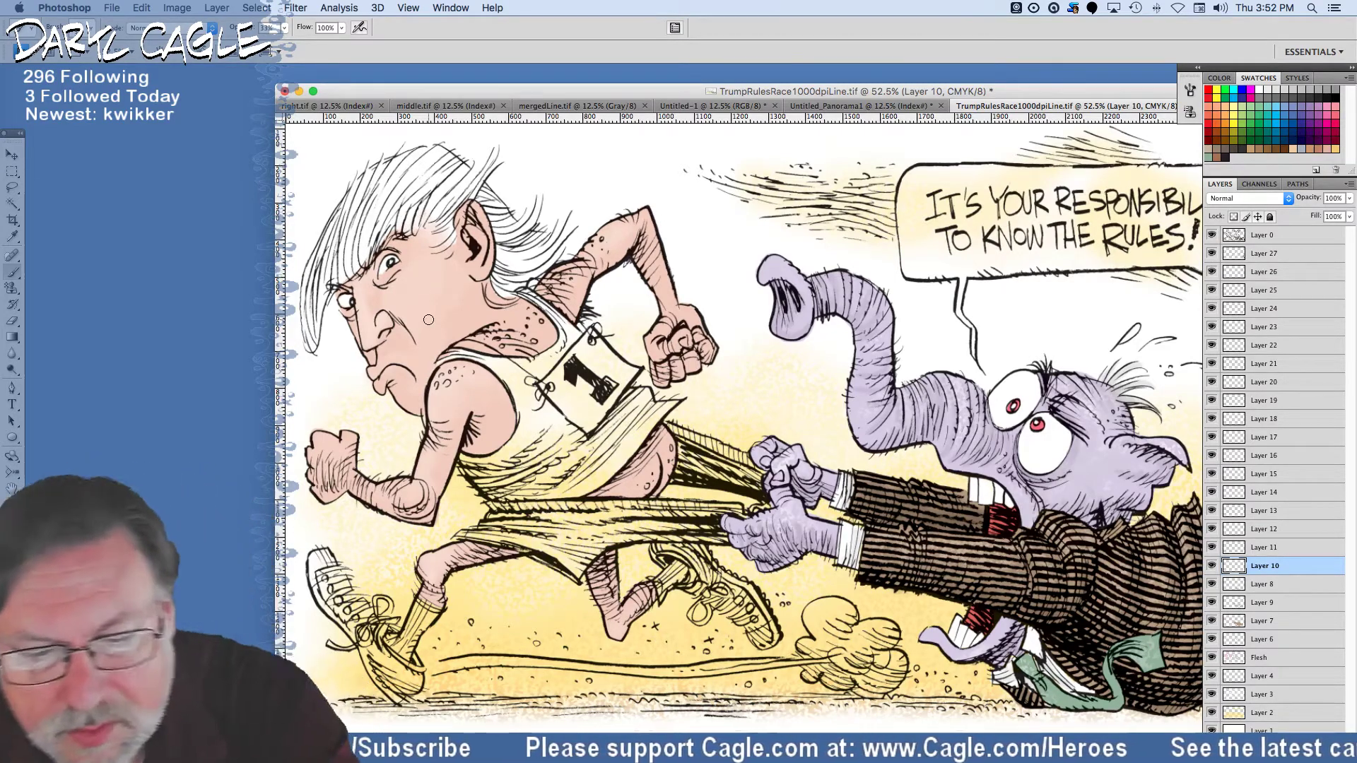
Add faint flesh shading to the thigh, raised arm, fist, nose, neck and rear shoulder.
left_click_drag(427, 559, 495, 553)
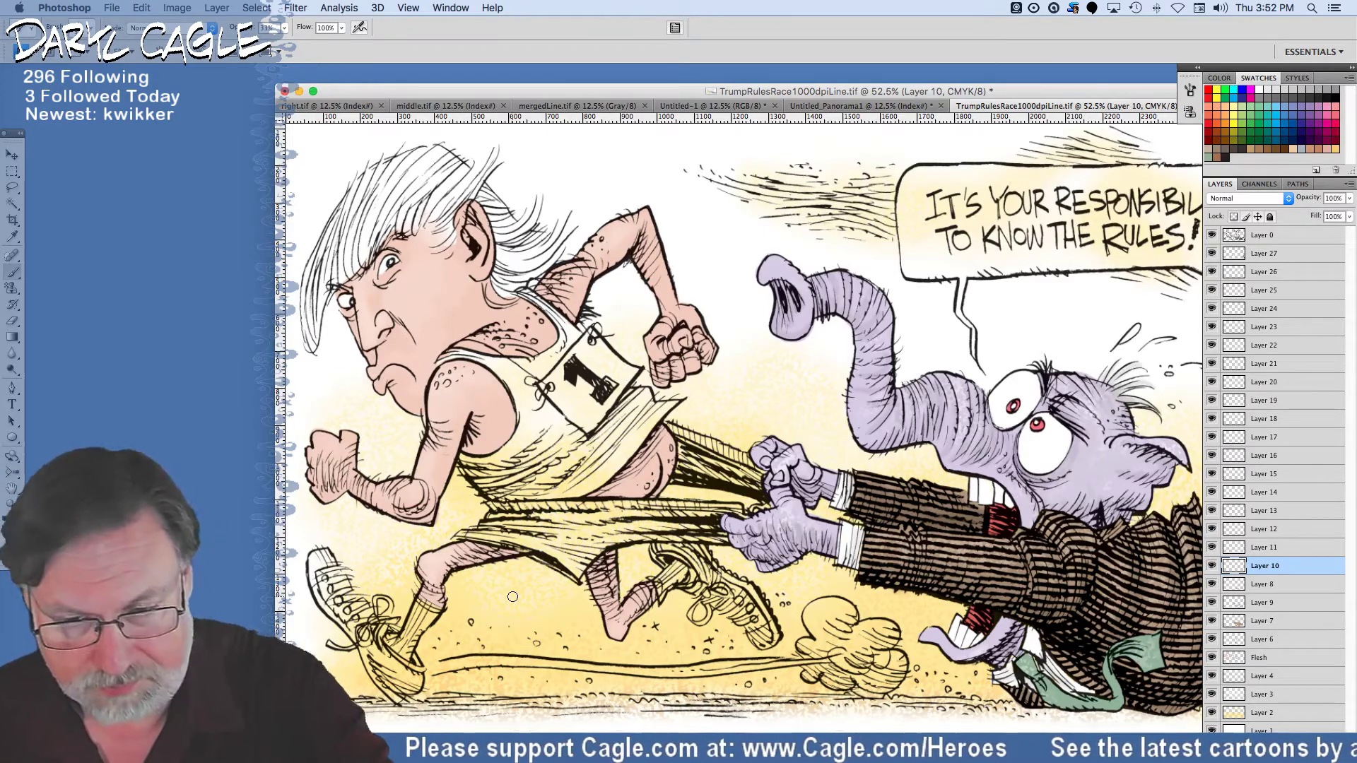
mouse_move(608, 233)
left_mouse_down()
mouse_move(591, 250)
mouse_move(639, 226)
left_mouse_up()
mouse_move(664, 317)
left_mouse_down()
mouse_move(659, 335)
mouse_move(686, 338)
mouse_move(652, 340)
mouse_move(654, 357)
mouse_move(693, 318)
mouse_move(682, 318)
left_mouse_up()
mouse_move(385, 310)
left_mouse_down()
mouse_move(382, 297)
mouse_move(372, 306)
mouse_move(384, 295)
left_mouse_up()
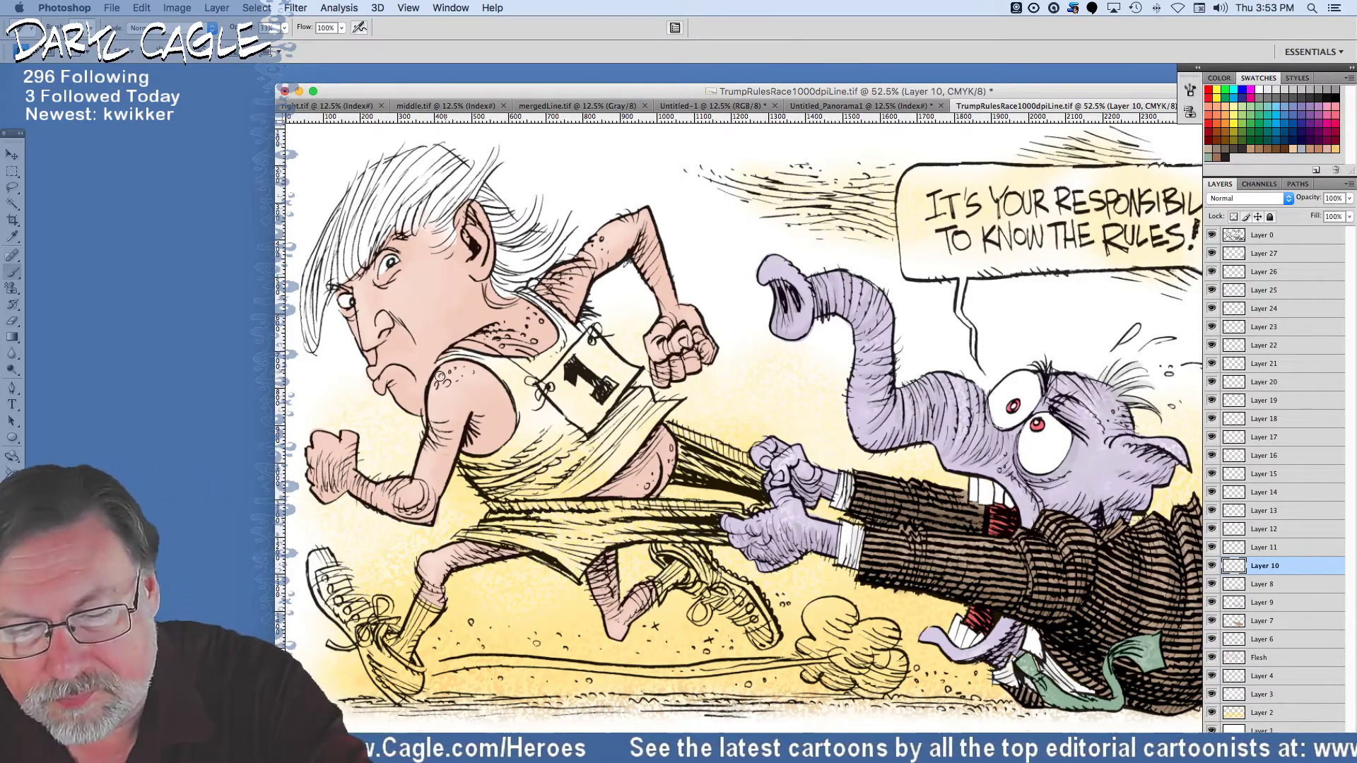
left_click_drag(465, 345, 458, 350)
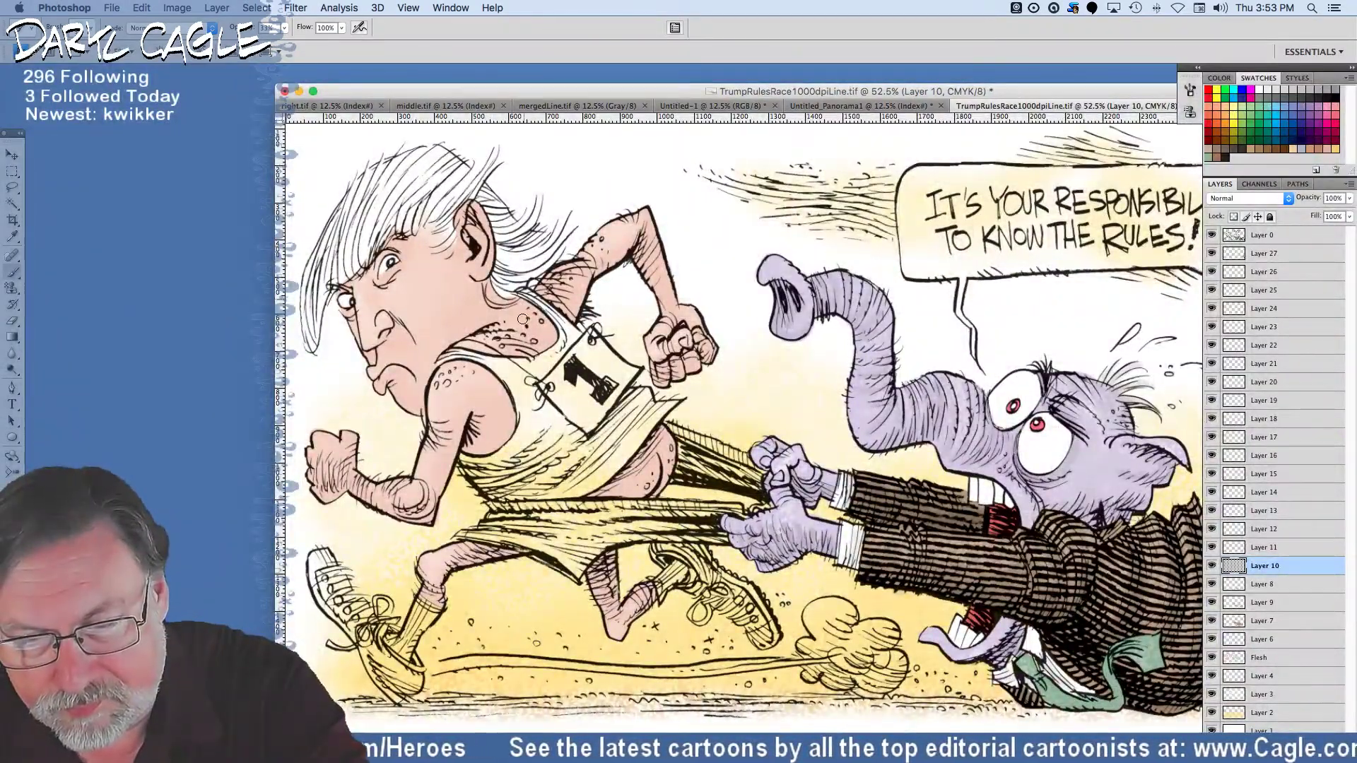
left_click_drag(527, 320, 545, 292)
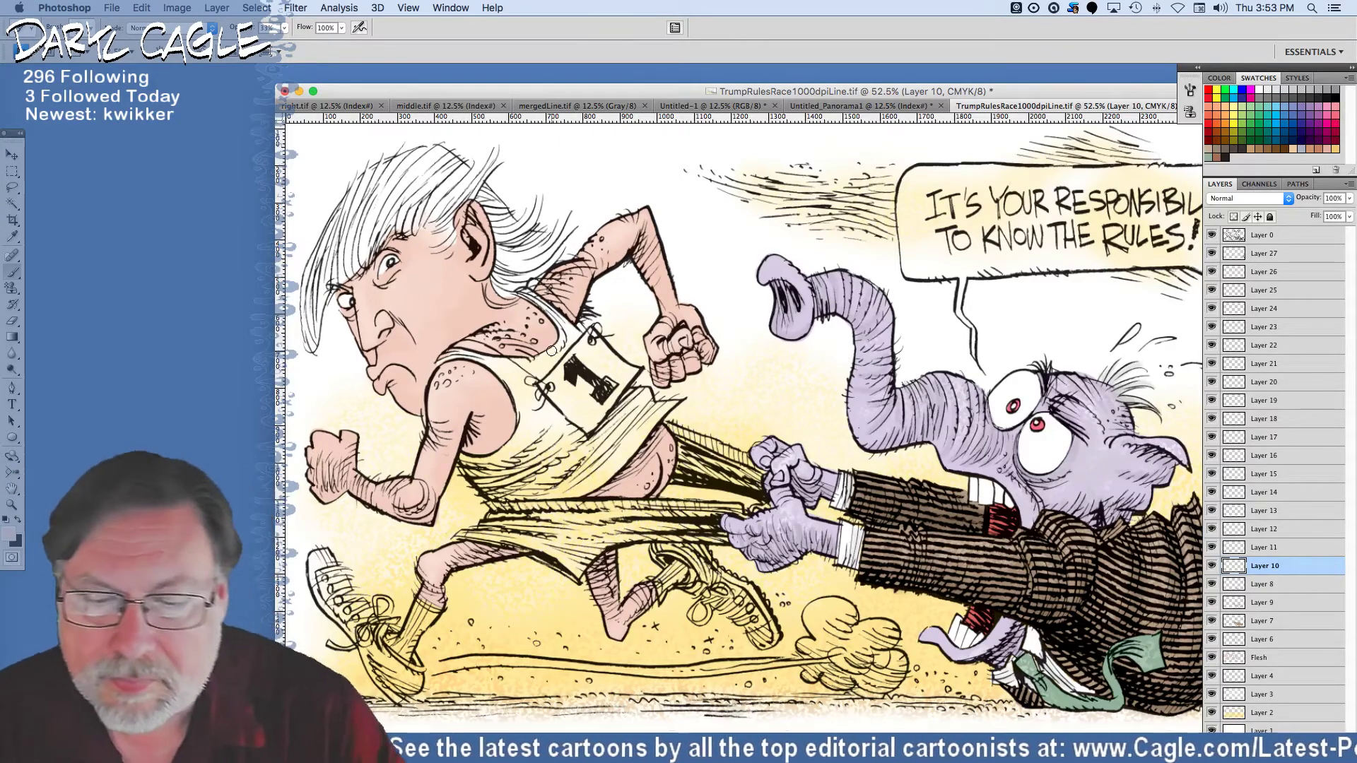
left_click_drag(361, 309, 371, 330)
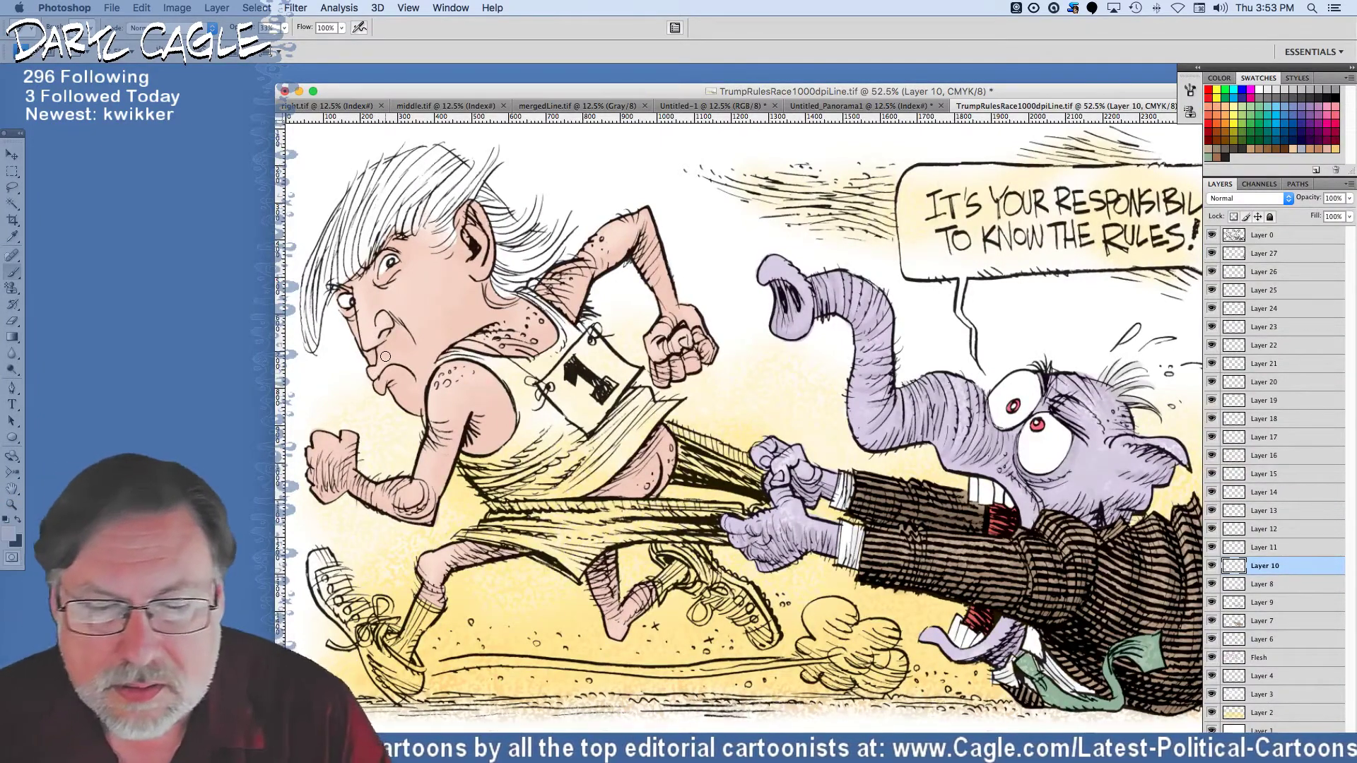
Pick the darker flesh tone #d79d85 and make Layer 11 active.
left_click(12, 236)
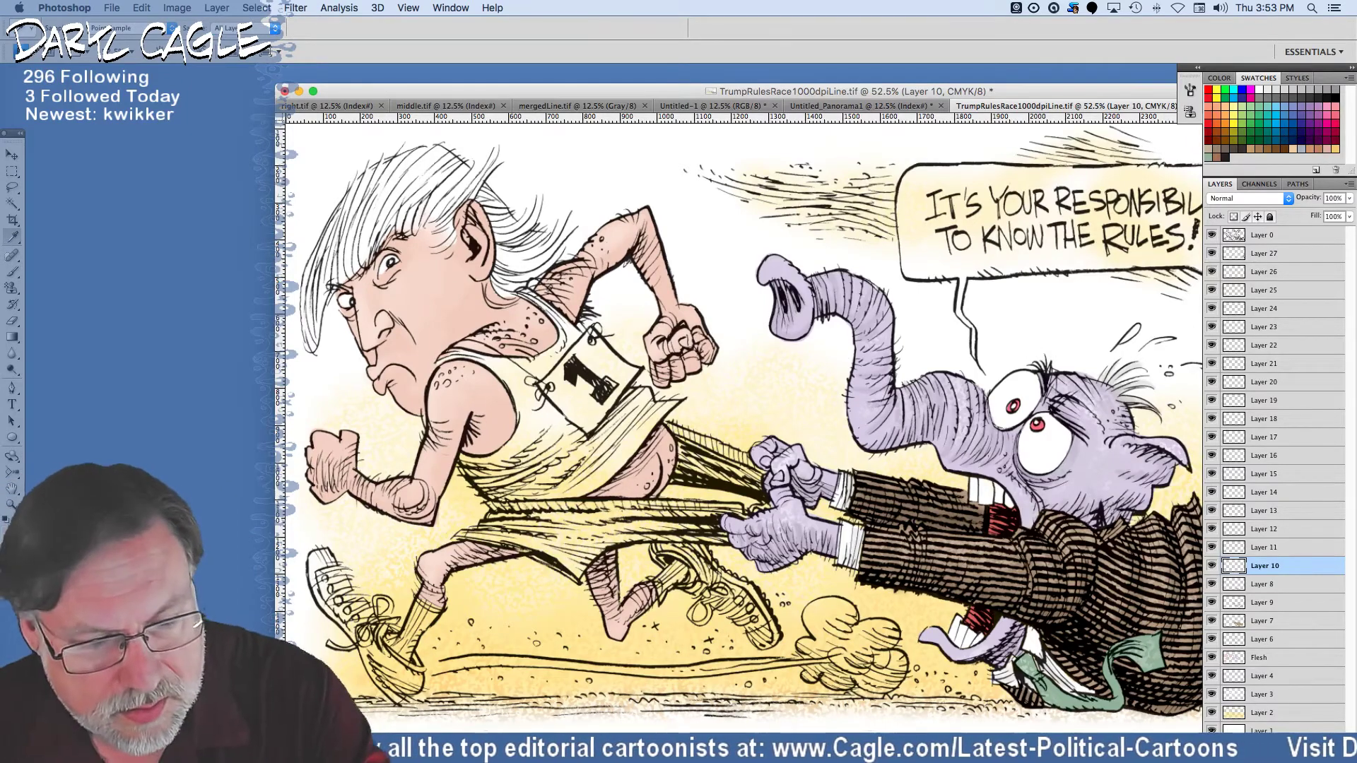
left_click(10, 531)
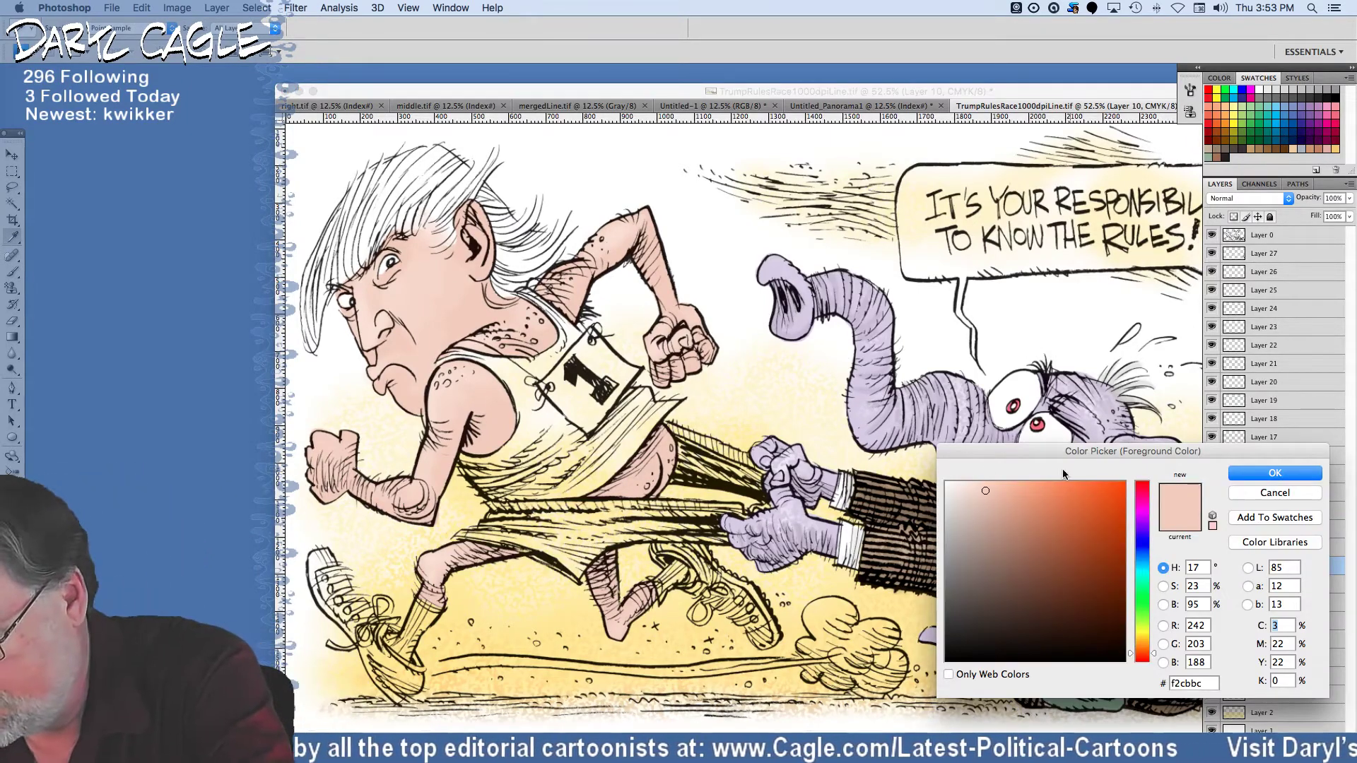
left_click(999, 514)
left_click(1012, 514)
left_click(1019, 508)
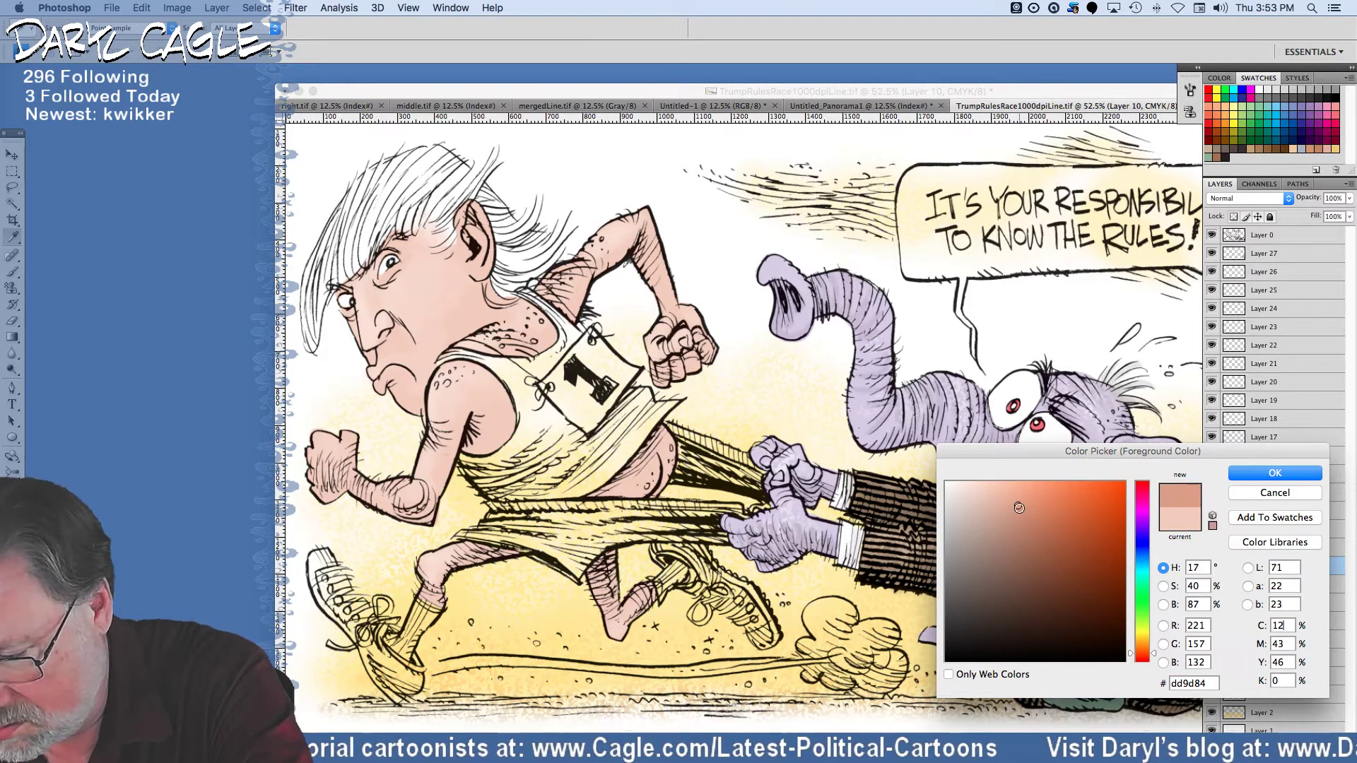
left_click(1012, 510)
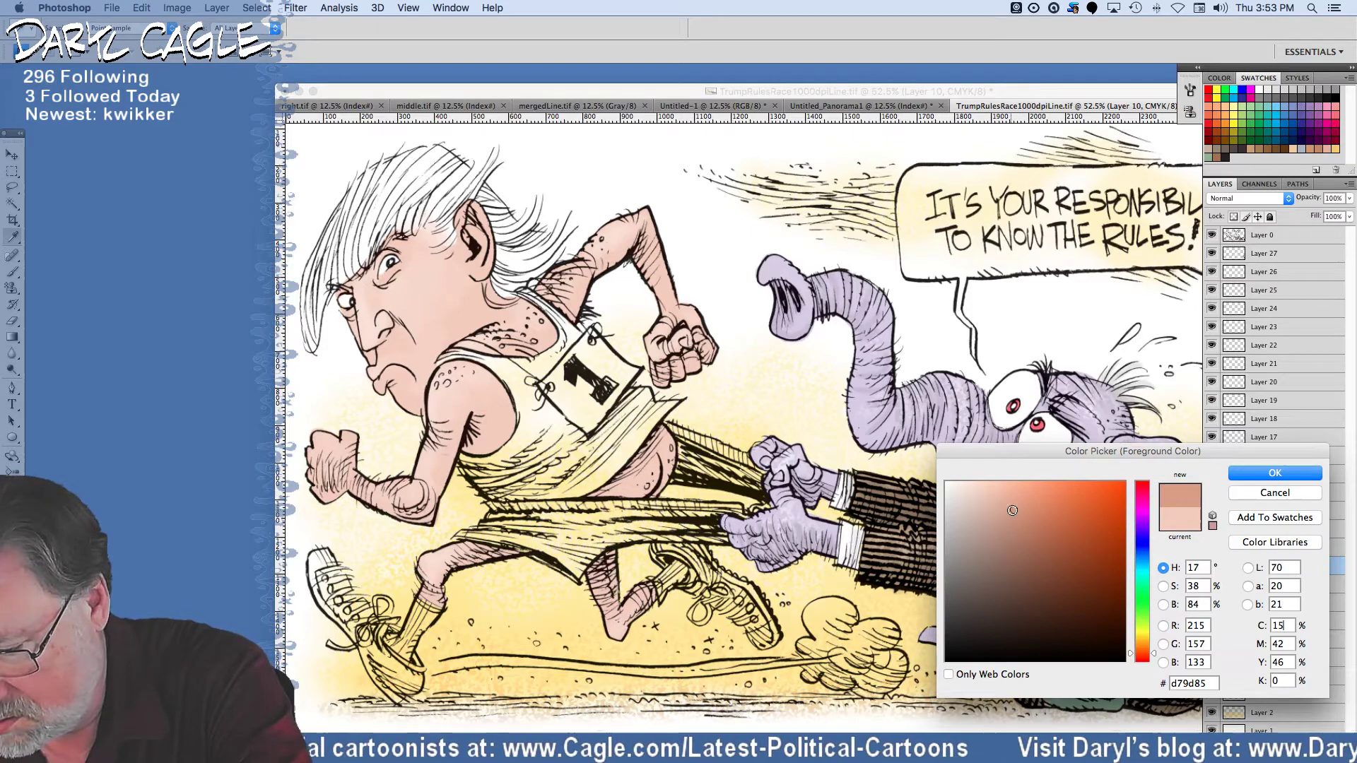
left_click(1249, 473)
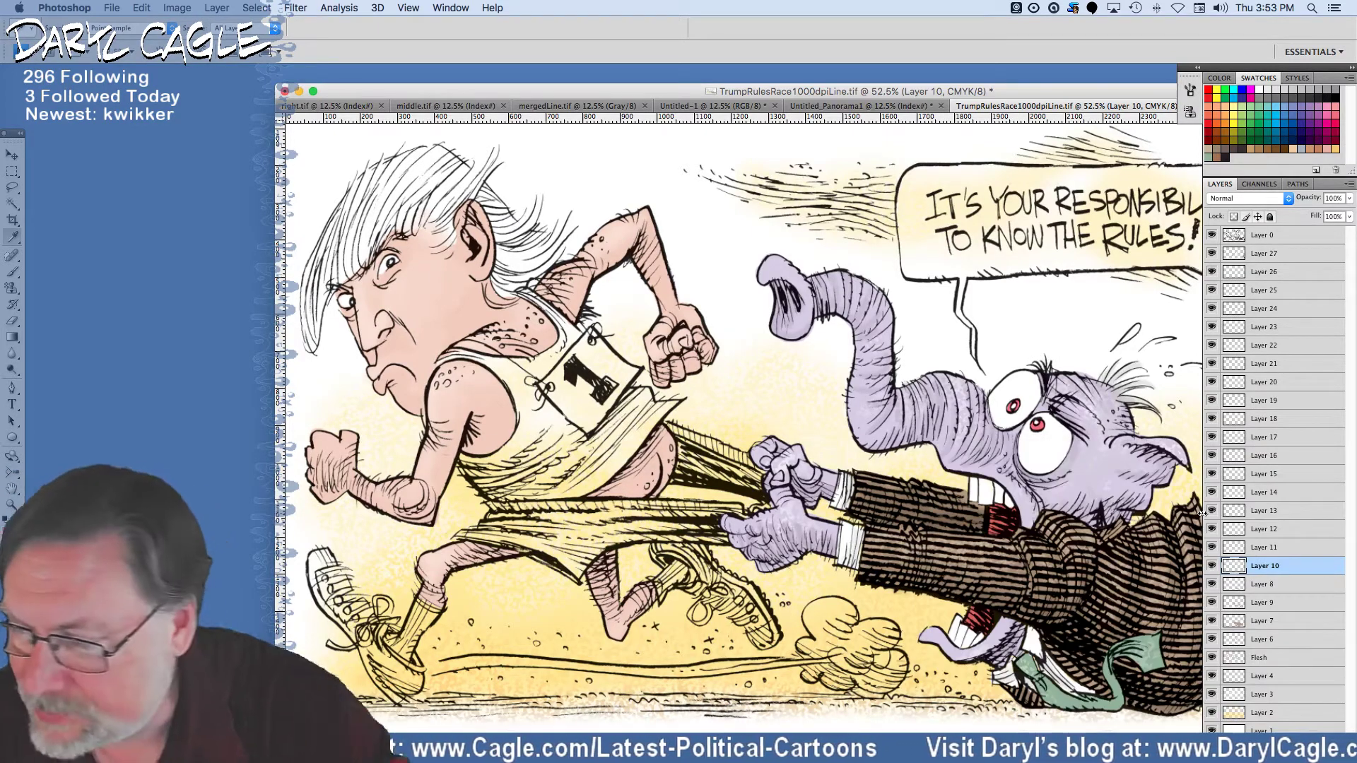
left_click(1264, 548)
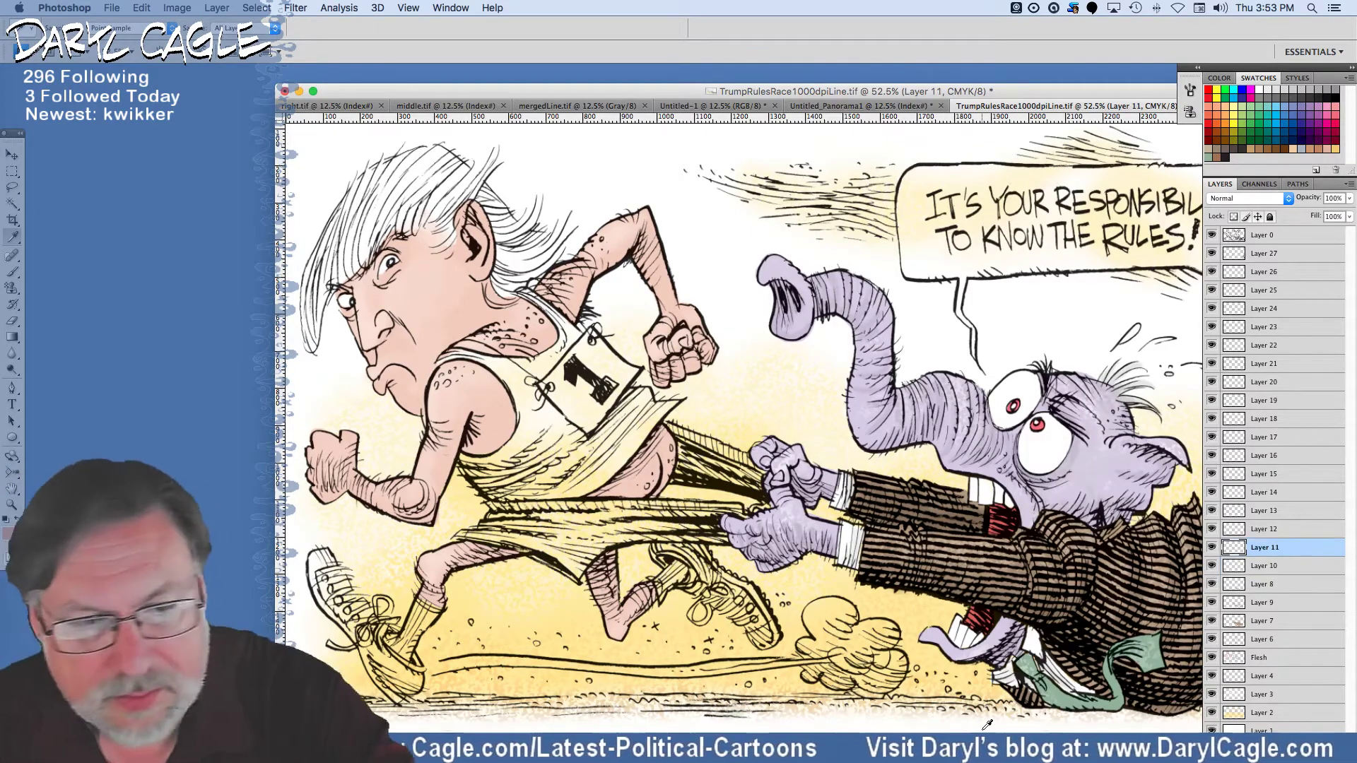
On Layer 11, brush darker flesh tone over the shin, back leg, under-shoulder, hip and fist.
left_click(13, 273)
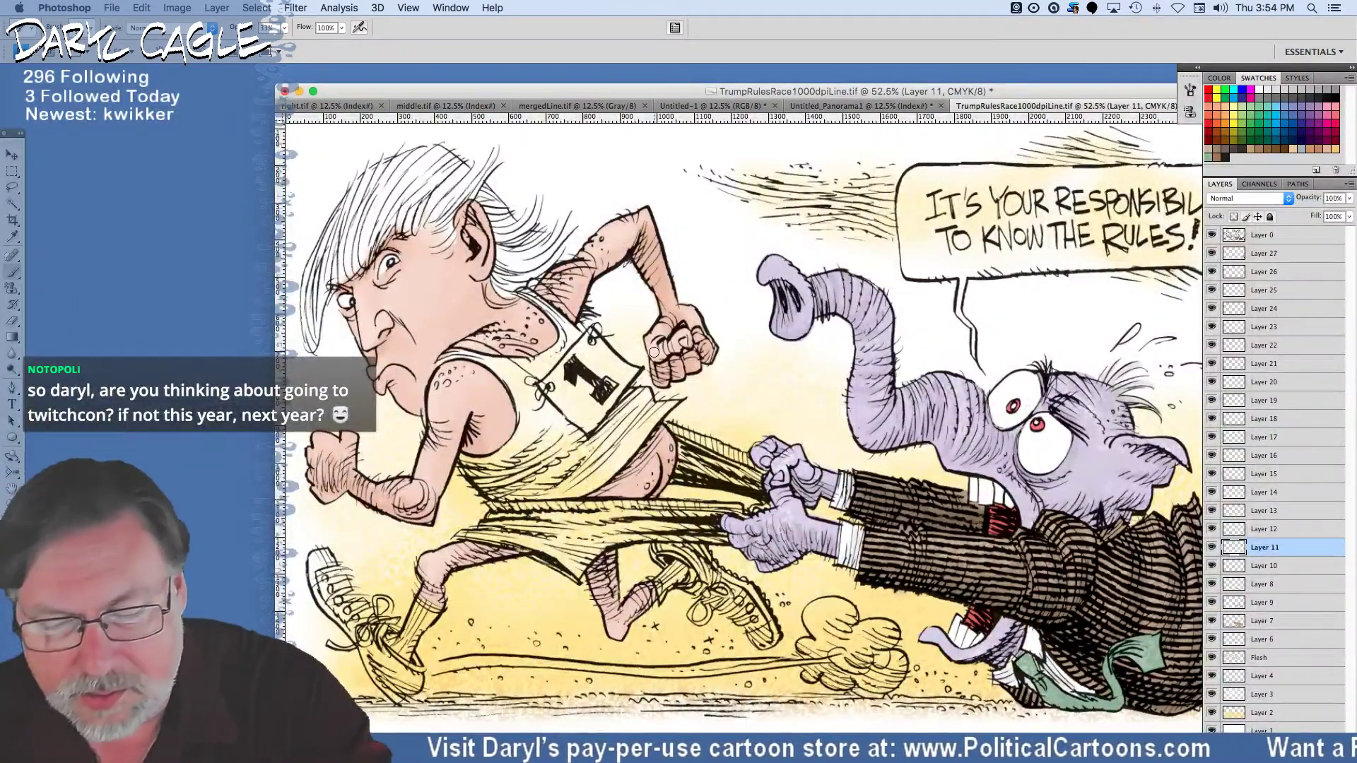
left_click_drag(448, 566, 424, 595)
mouse_move(595, 568)
left_mouse_down()
mouse_move(609, 607)
mouse_move(652, 601)
mouse_move(619, 635)
left_mouse_up()
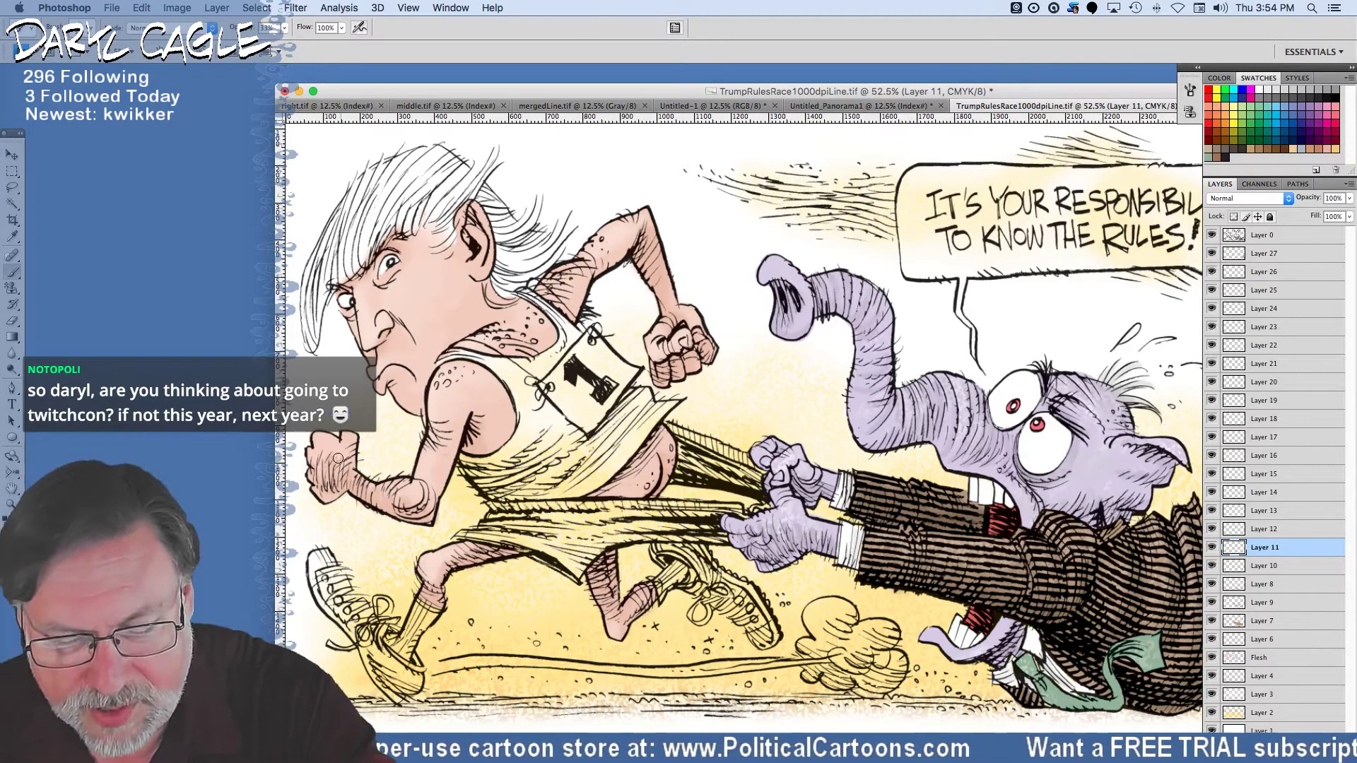
mouse_move(467, 439)
left_mouse_down()
mouse_move(475, 451)
mouse_move(485, 441)
left_mouse_up()
mouse_move(645, 462)
left_mouse_down()
mouse_move(665, 475)
mouse_move(647, 478)
left_mouse_up()
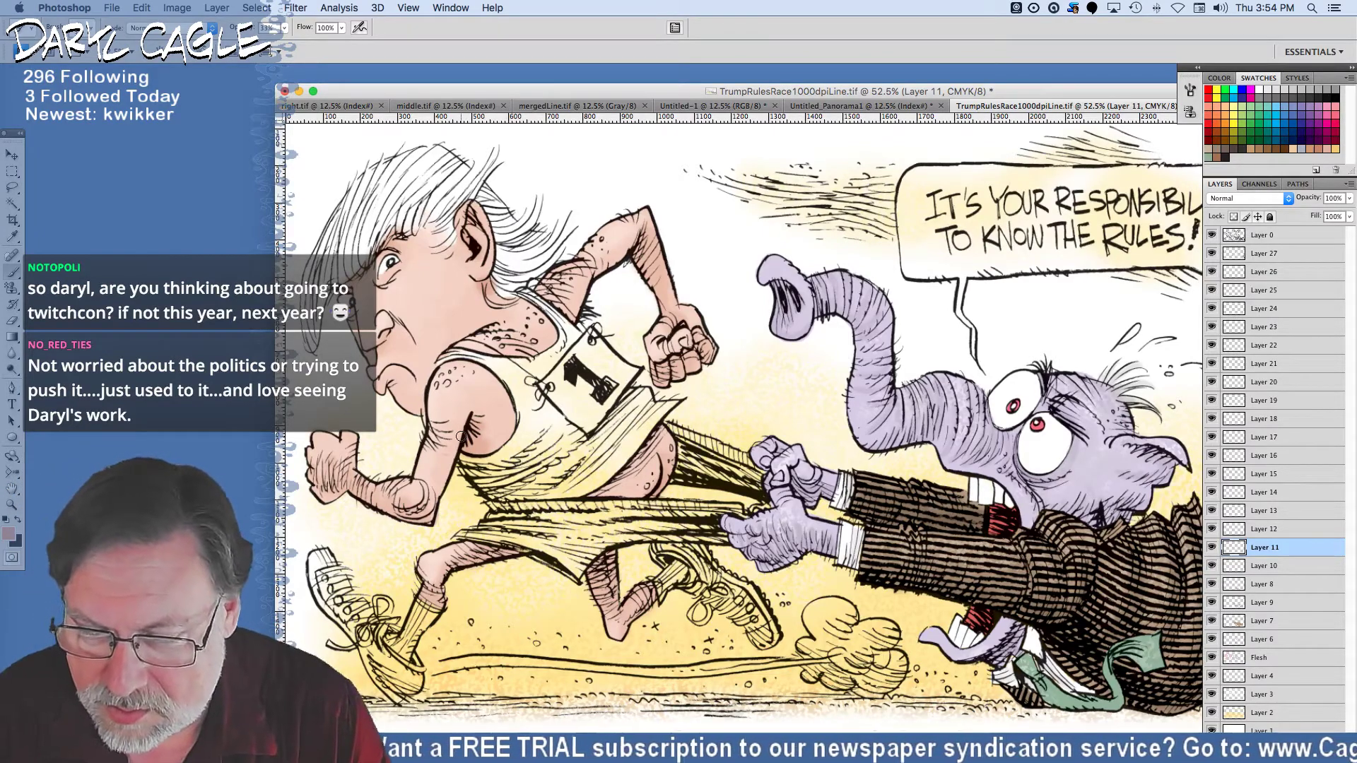
mouse_move(598, 564)
left_mouse_down()
mouse_move(612, 558)
mouse_move(630, 611)
mouse_move(612, 623)
left_mouse_up()
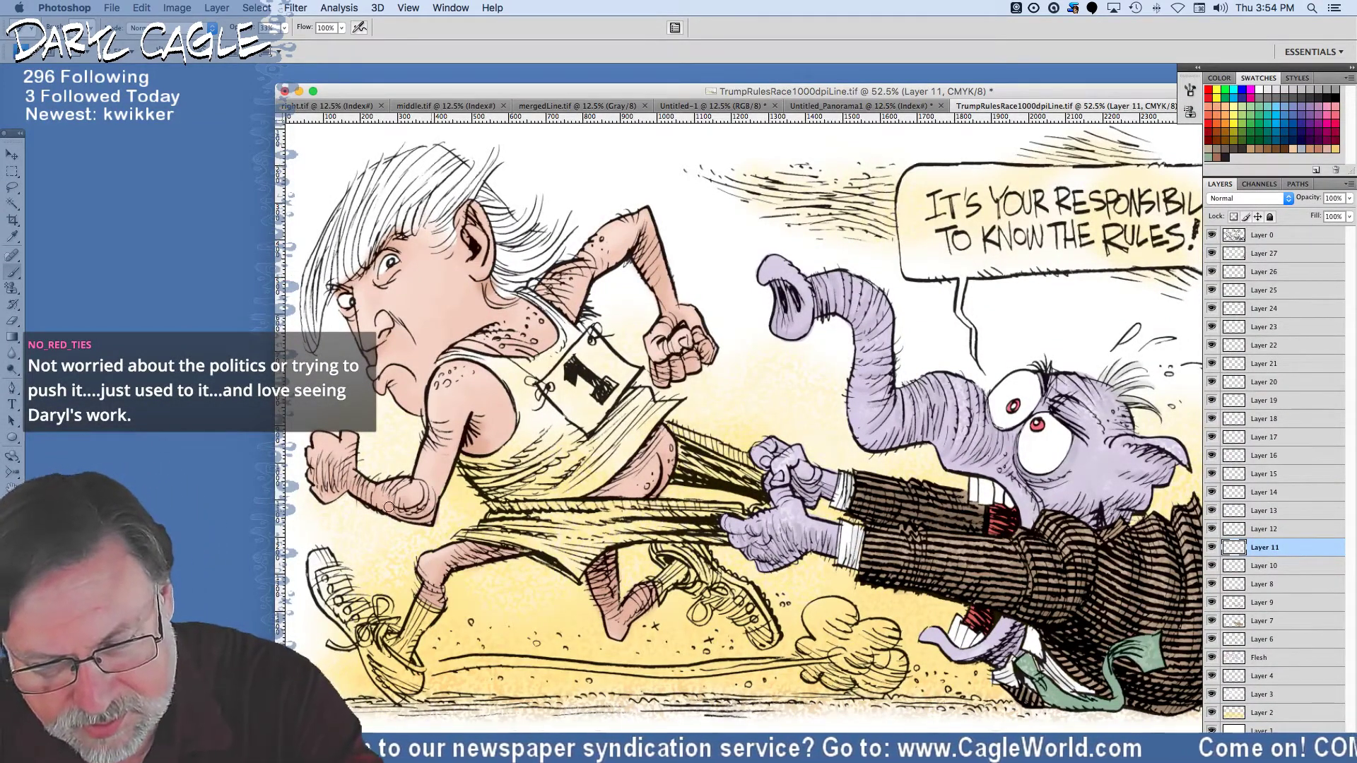
left_click_drag(330, 484, 334, 496)
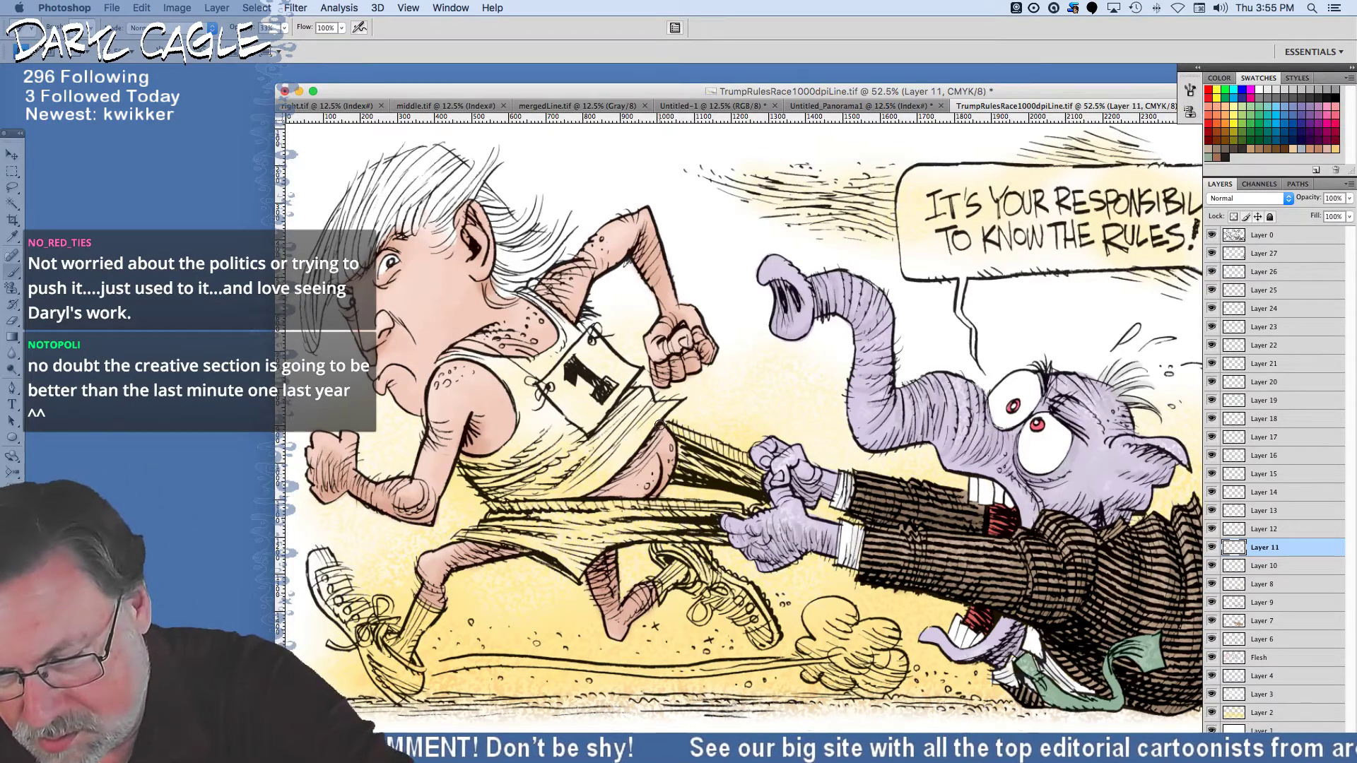
Brush darker shading down the runner's hip edge and along the shoulder strap.
left_click_drag(659, 429, 600, 488)
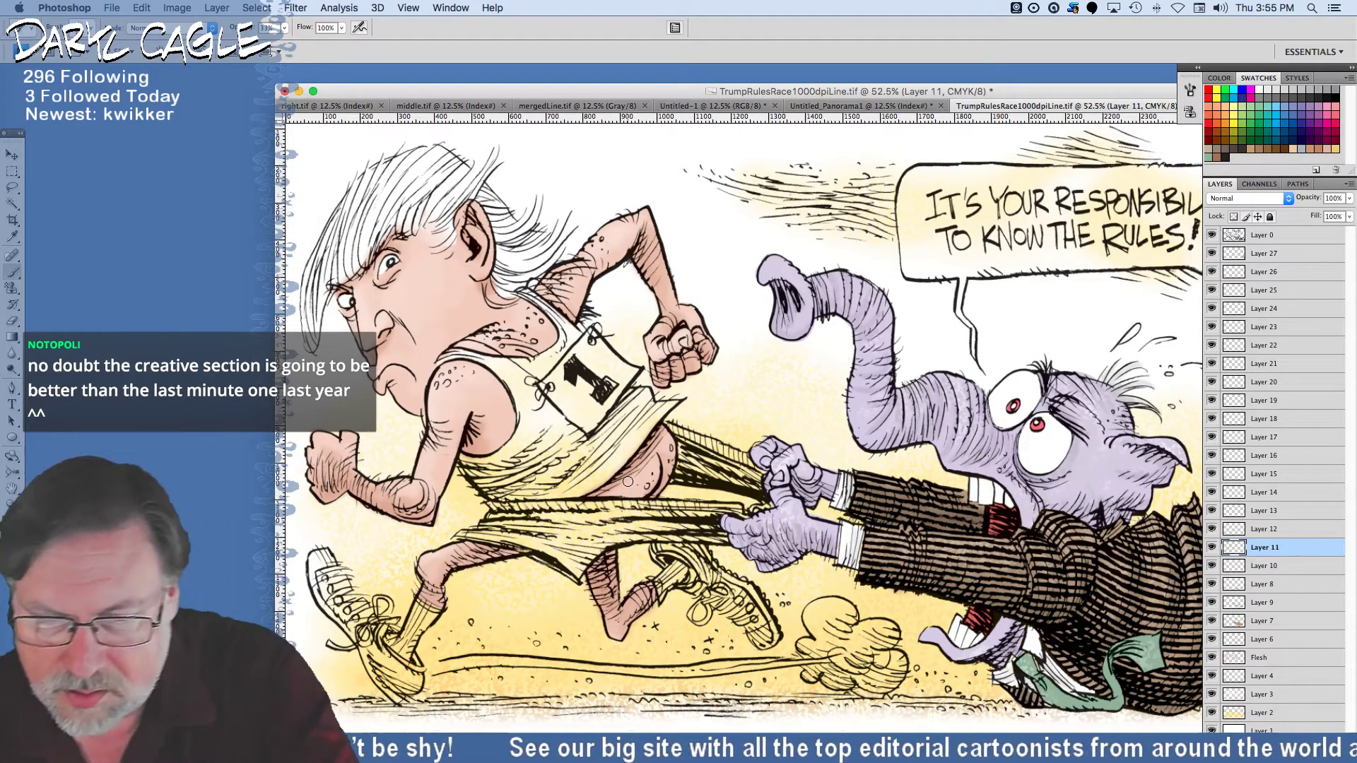
mouse_move(455, 350)
left_mouse_down()
mouse_move(567, 315)
mouse_move(557, 301)
mouse_move(571, 293)
mouse_move(548, 289)
mouse_move(541, 300)
mouse_move(564, 271)
mouse_move(591, 279)
mouse_move(649, 261)
left_mouse_up()
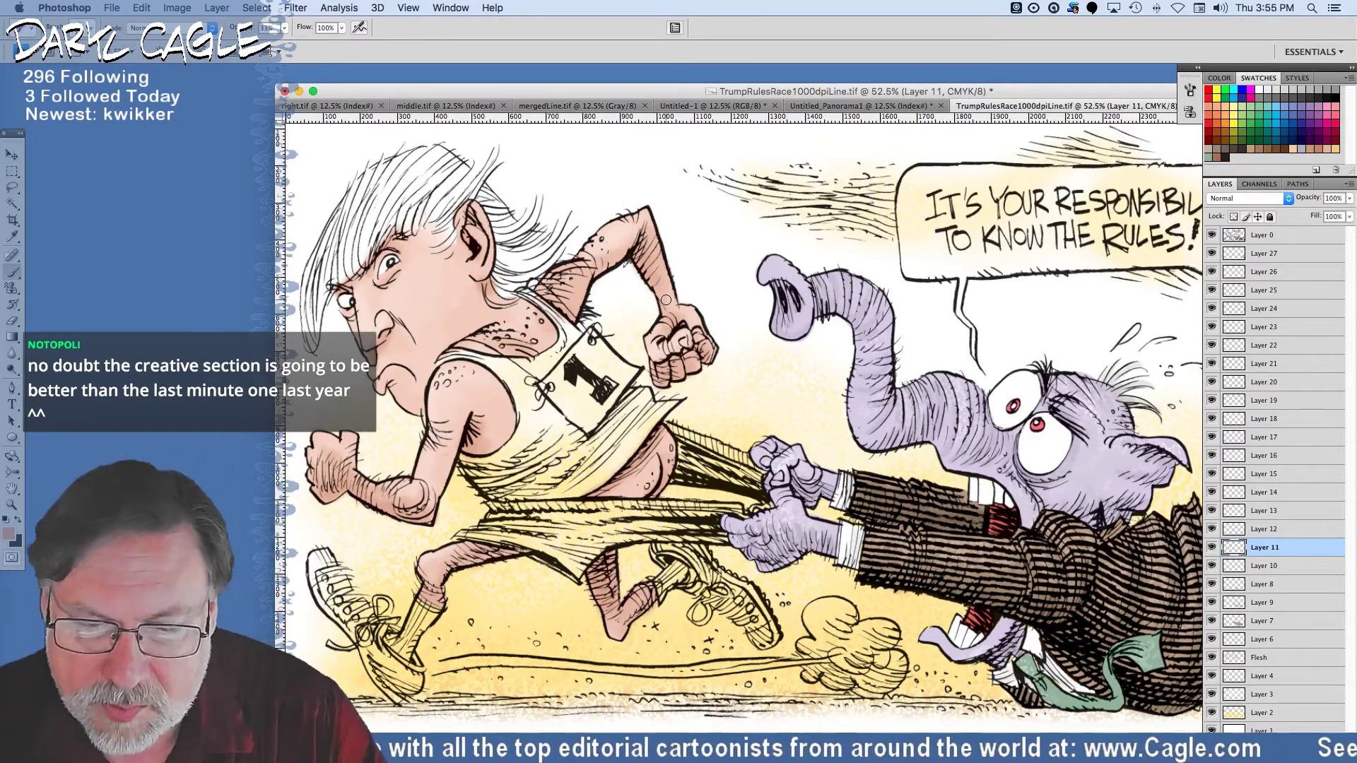
left_click(13, 242)
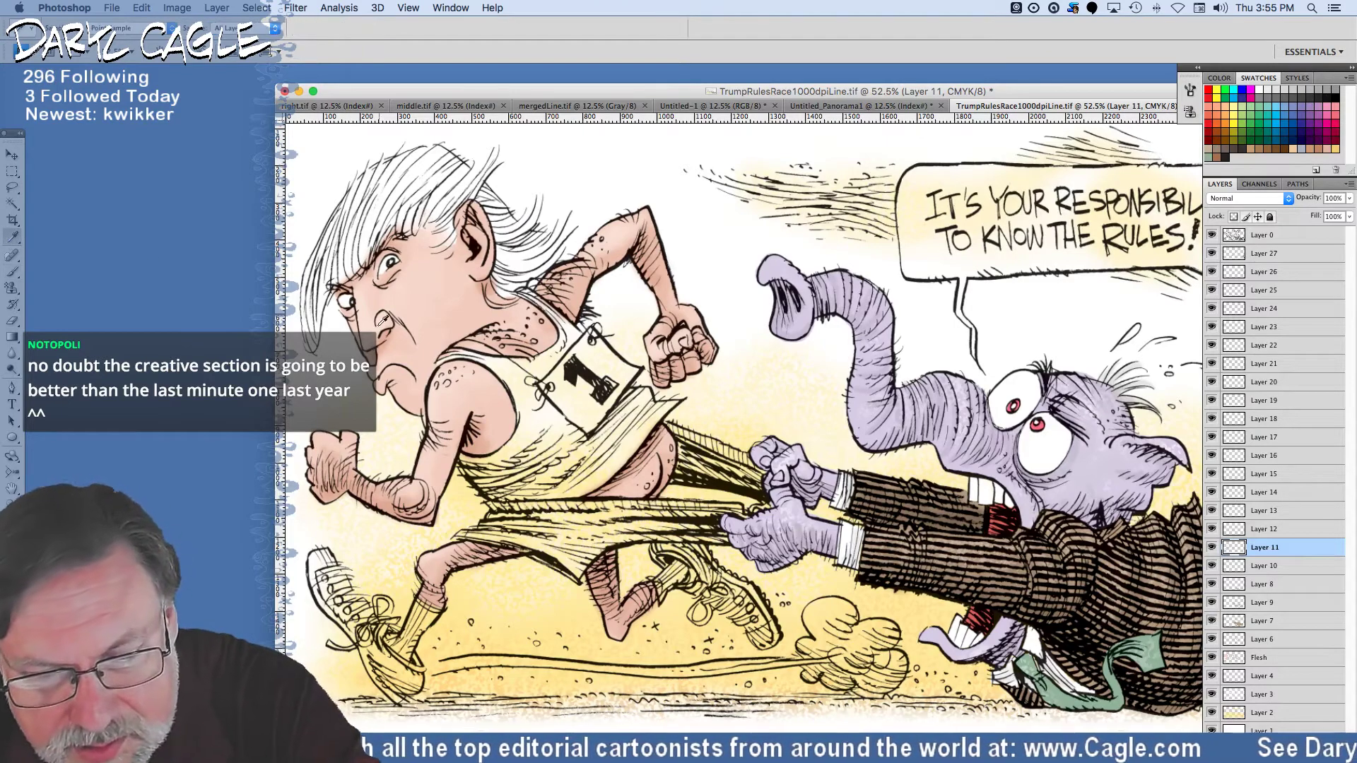
left_click(13, 273)
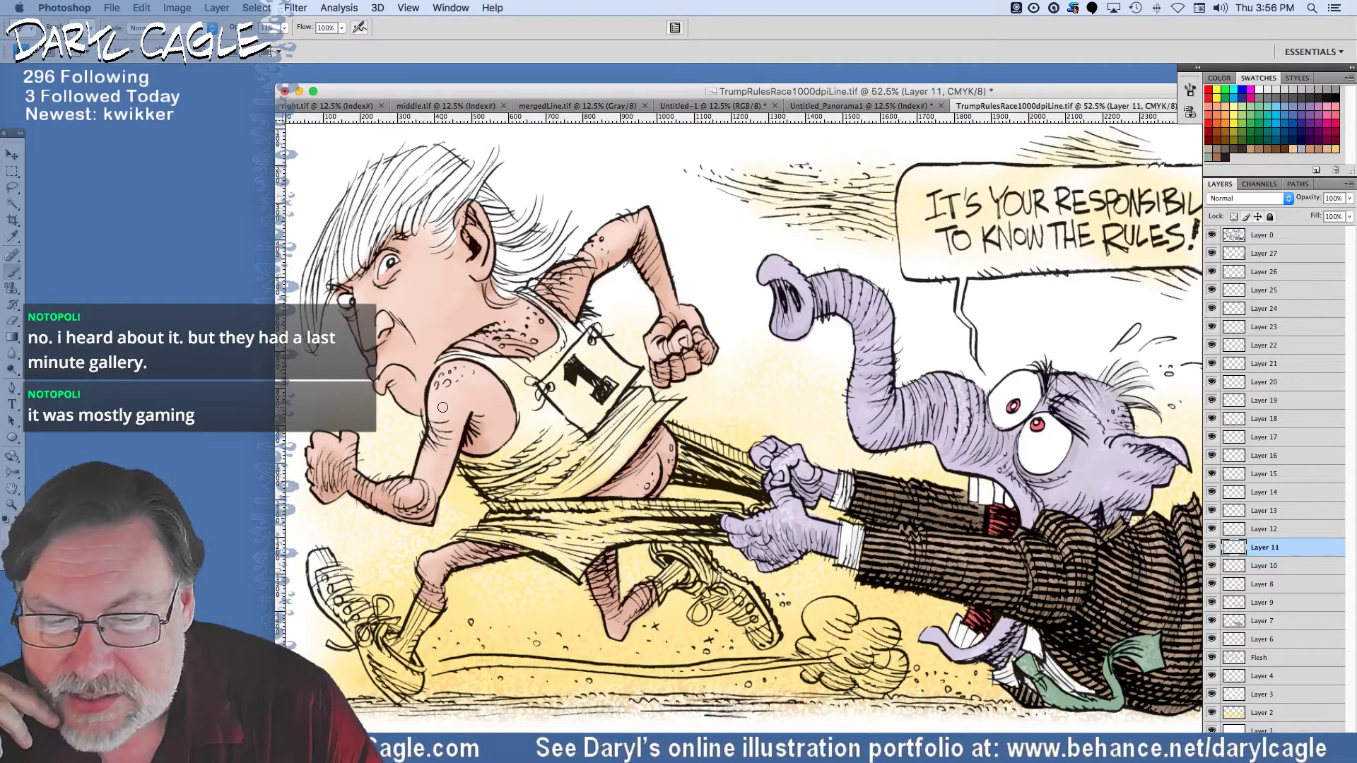
left_click(12, 236)
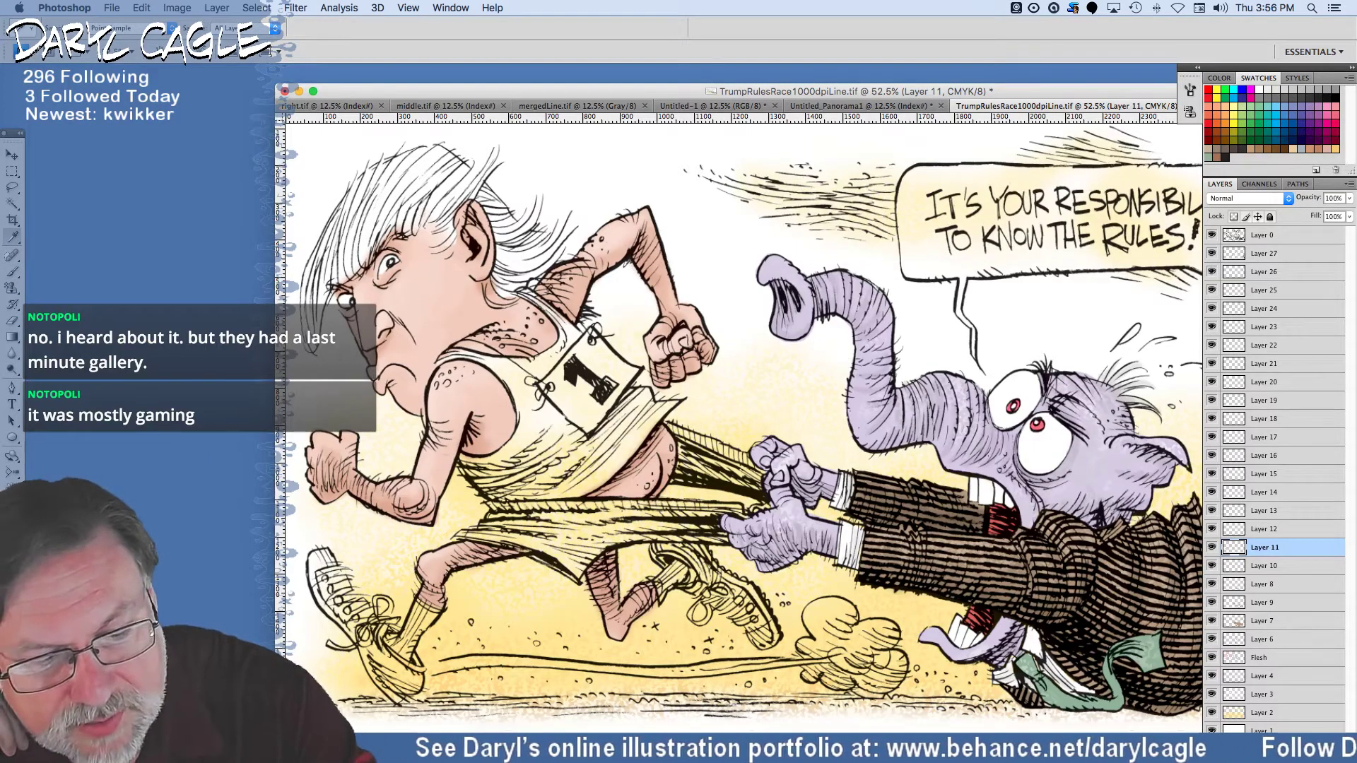
Set a pinker flesh foreground colour with cyan 0 and magenta 30.
left_click(10, 530)
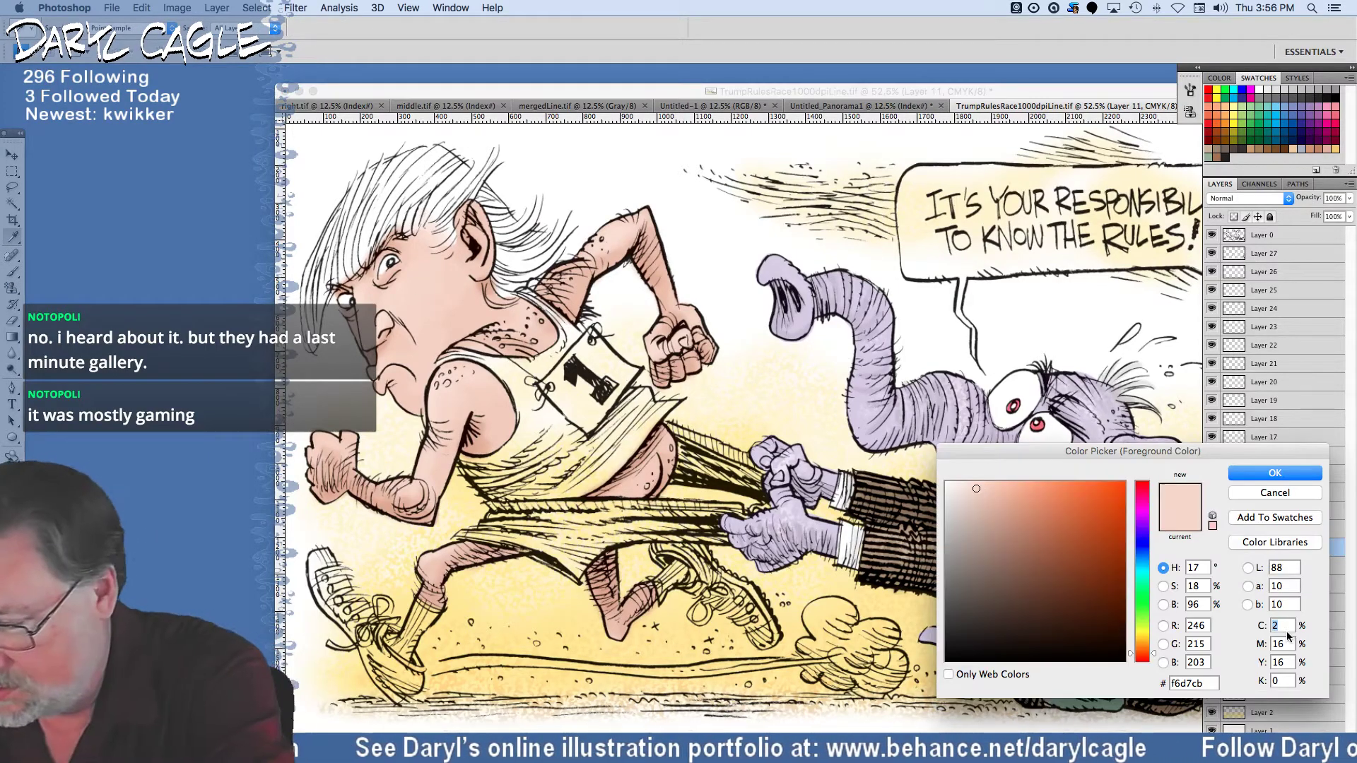
type("0")
key("Tab")
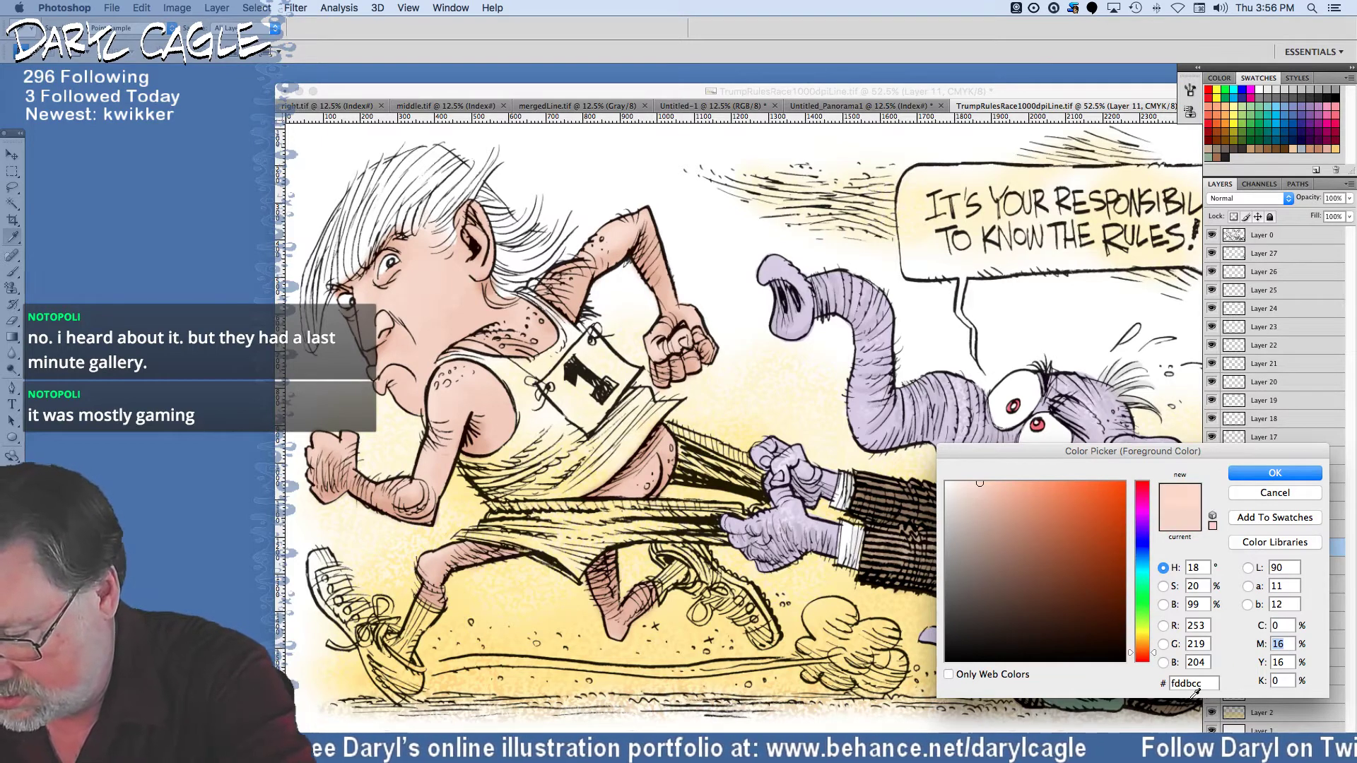
type("25")
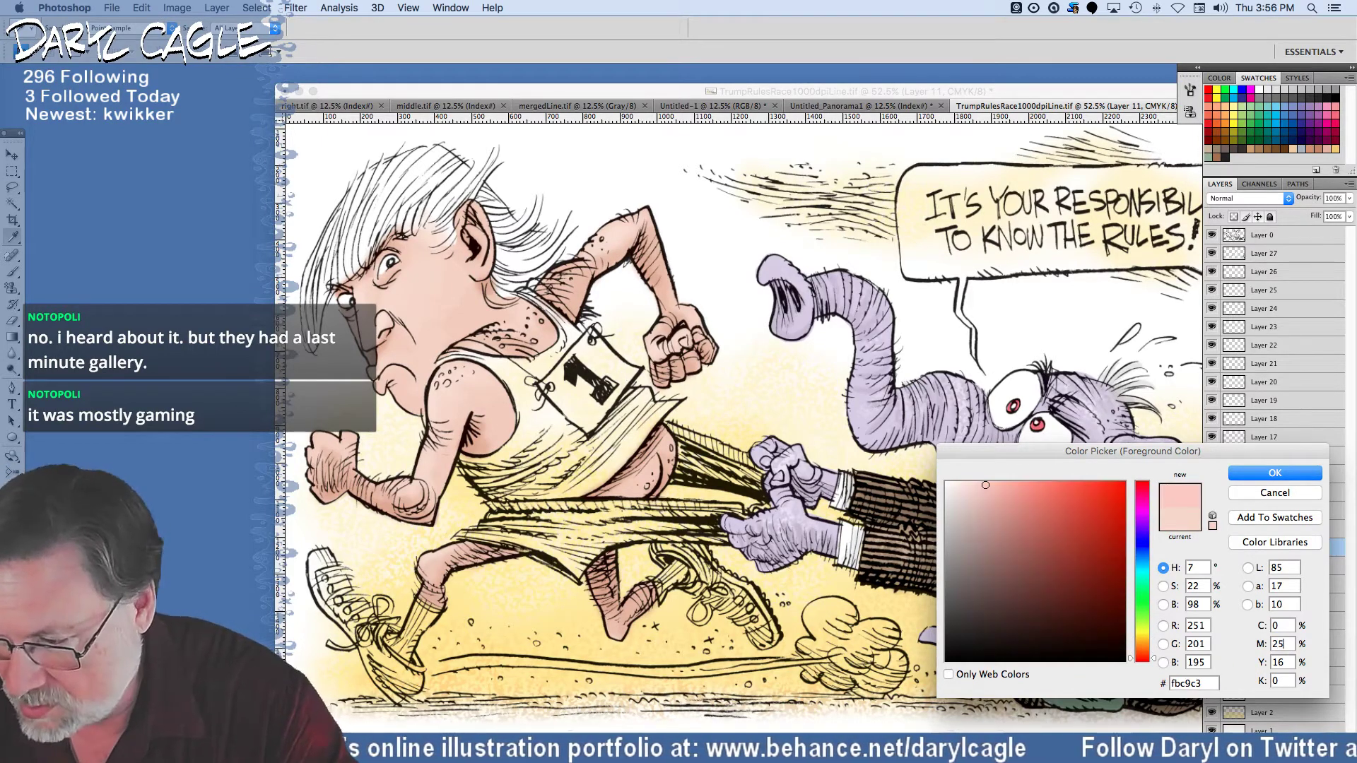
key("BackSpace")
key("BackSpace")
type("30")
key("Return")
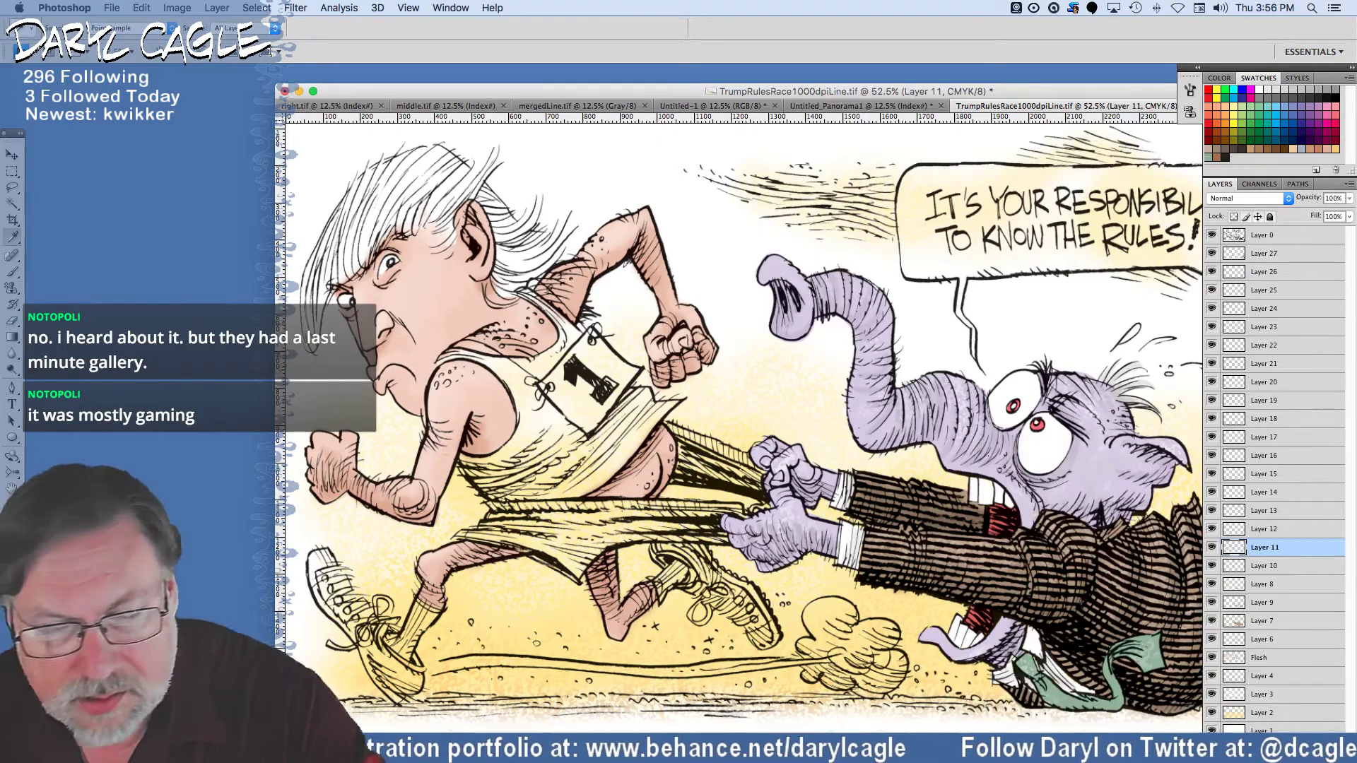
On Layer 12, enlarge the brush and paint pink shading along the runner's backside and shorts.
left_click(1255, 530)
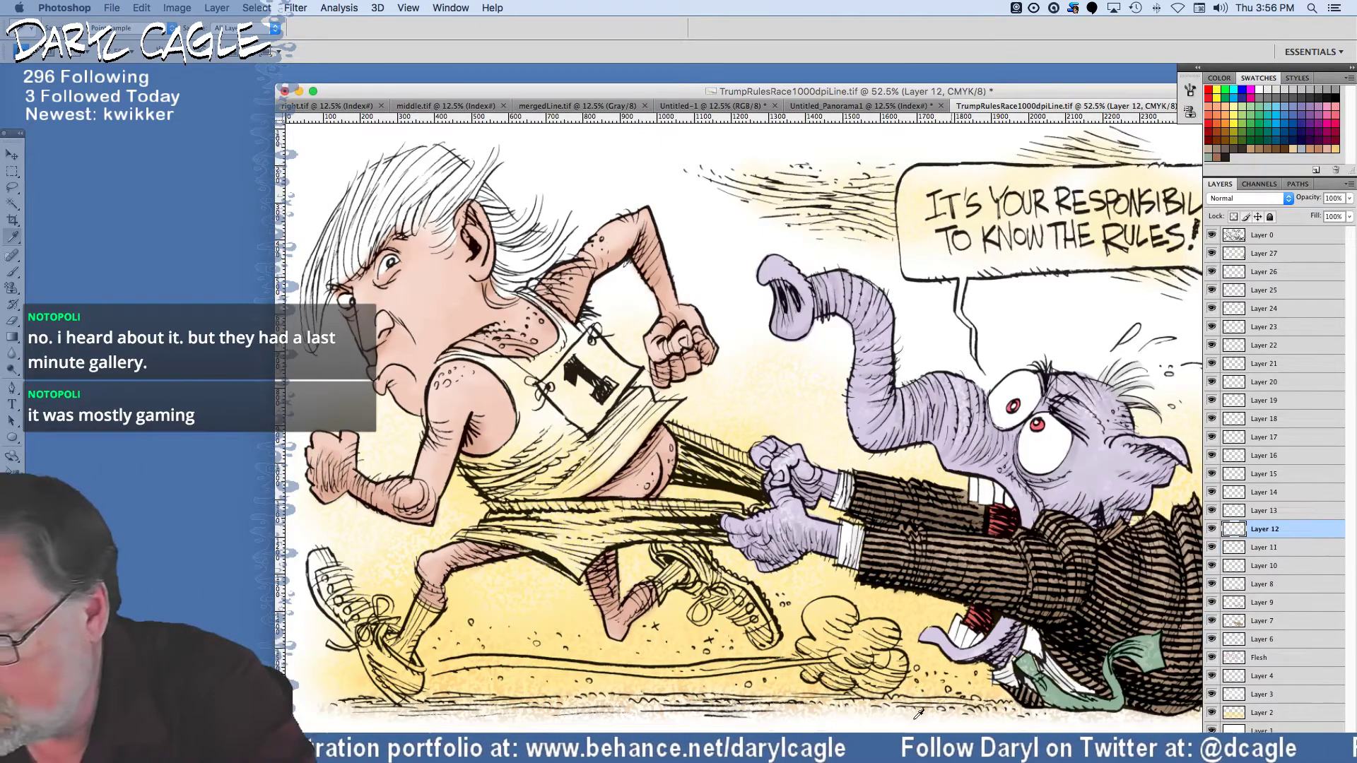
key("b")
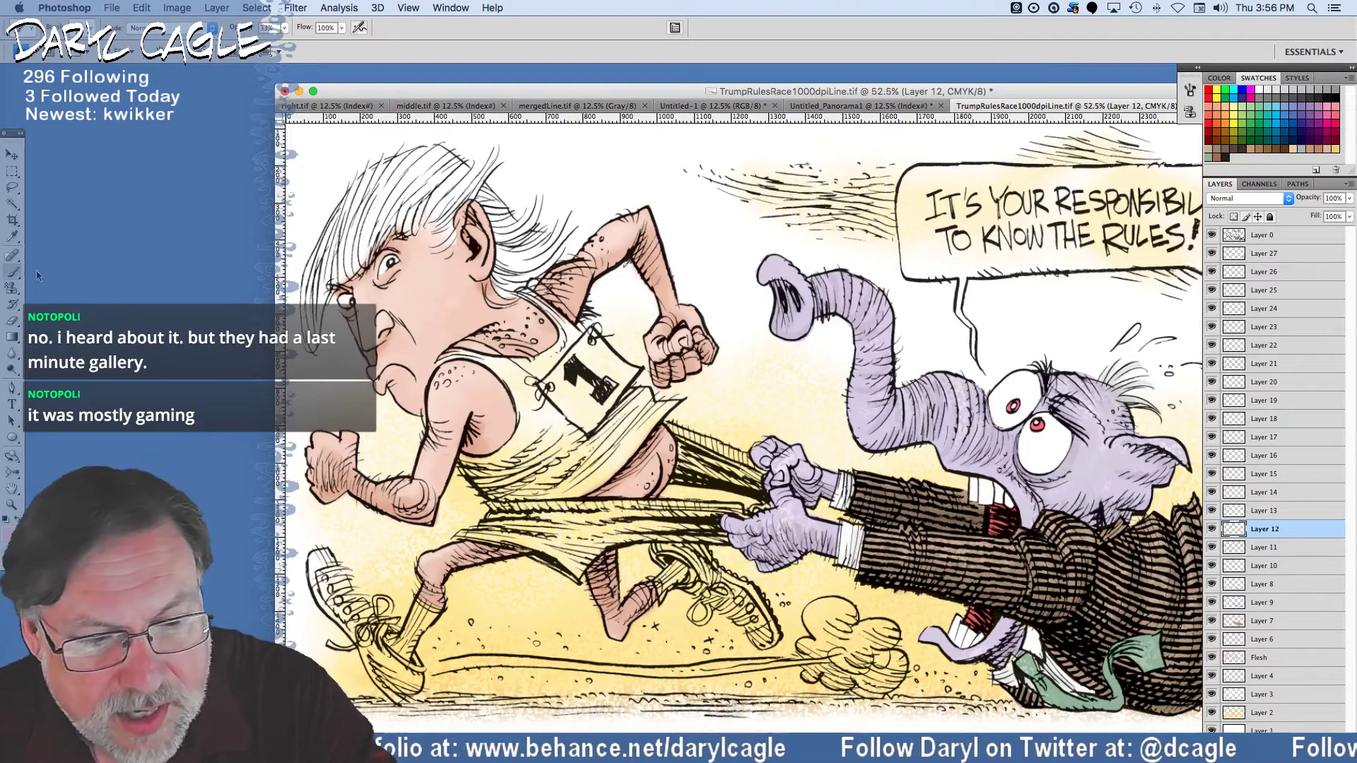
left_click(87, 29)
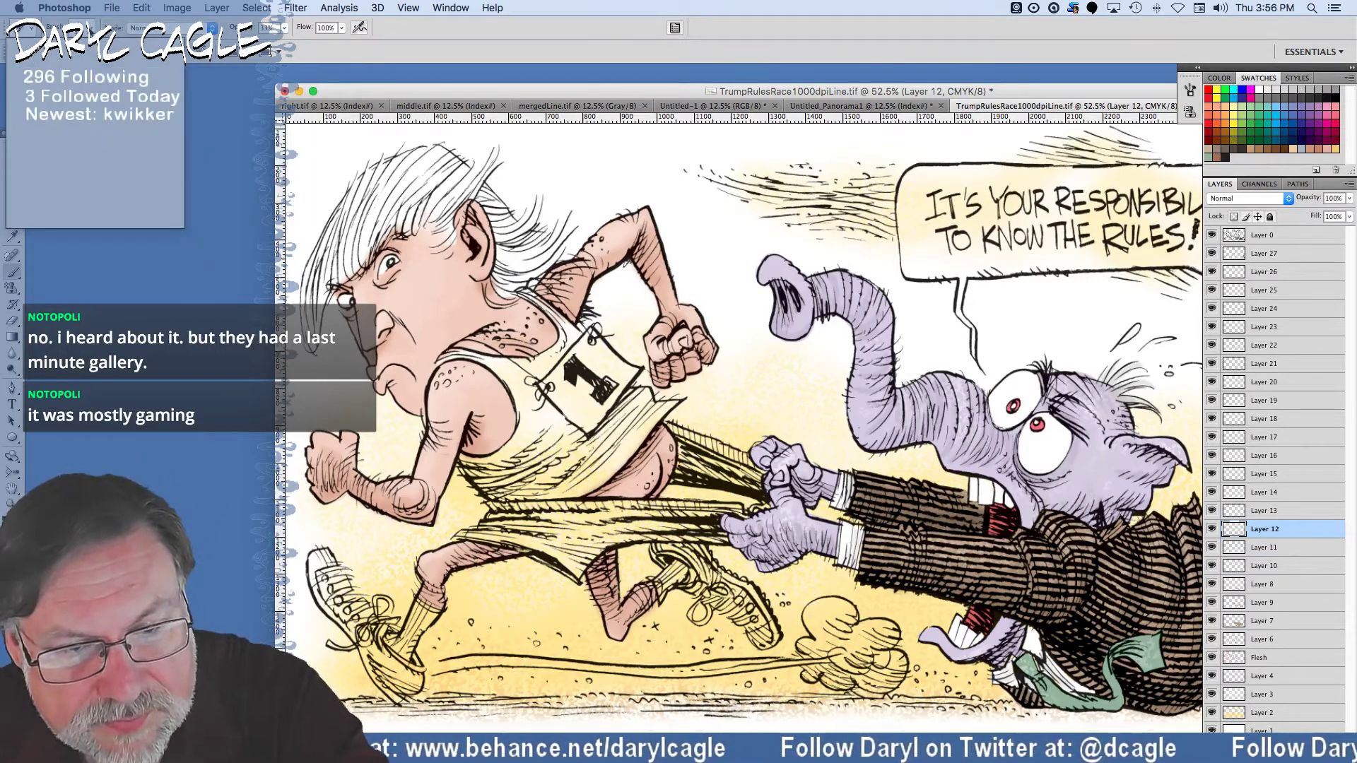
left_click_drag(45, 67, 54, 68)
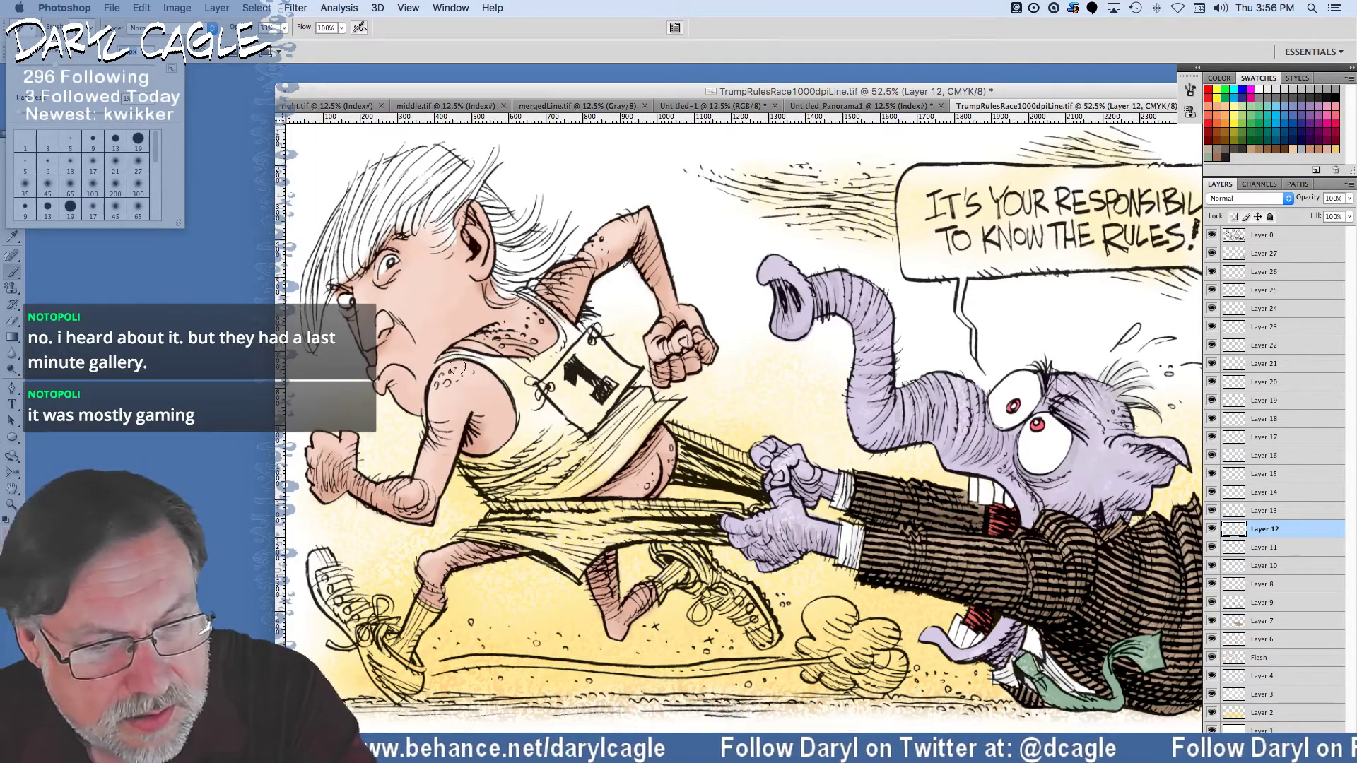
left_click(482, 242)
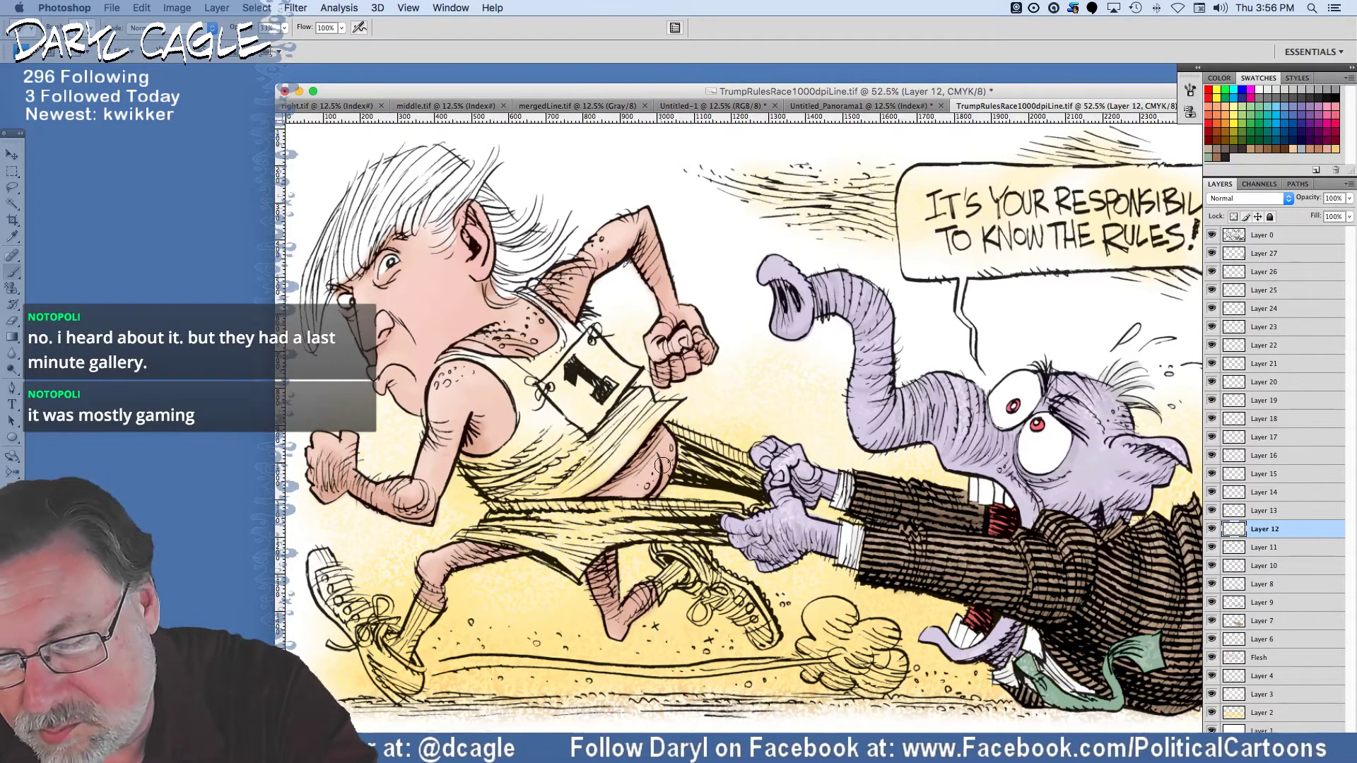
mouse_move(671, 447)
left_mouse_down()
mouse_move(636, 495)
mouse_move(611, 491)
mouse_move(578, 518)
left_mouse_up()
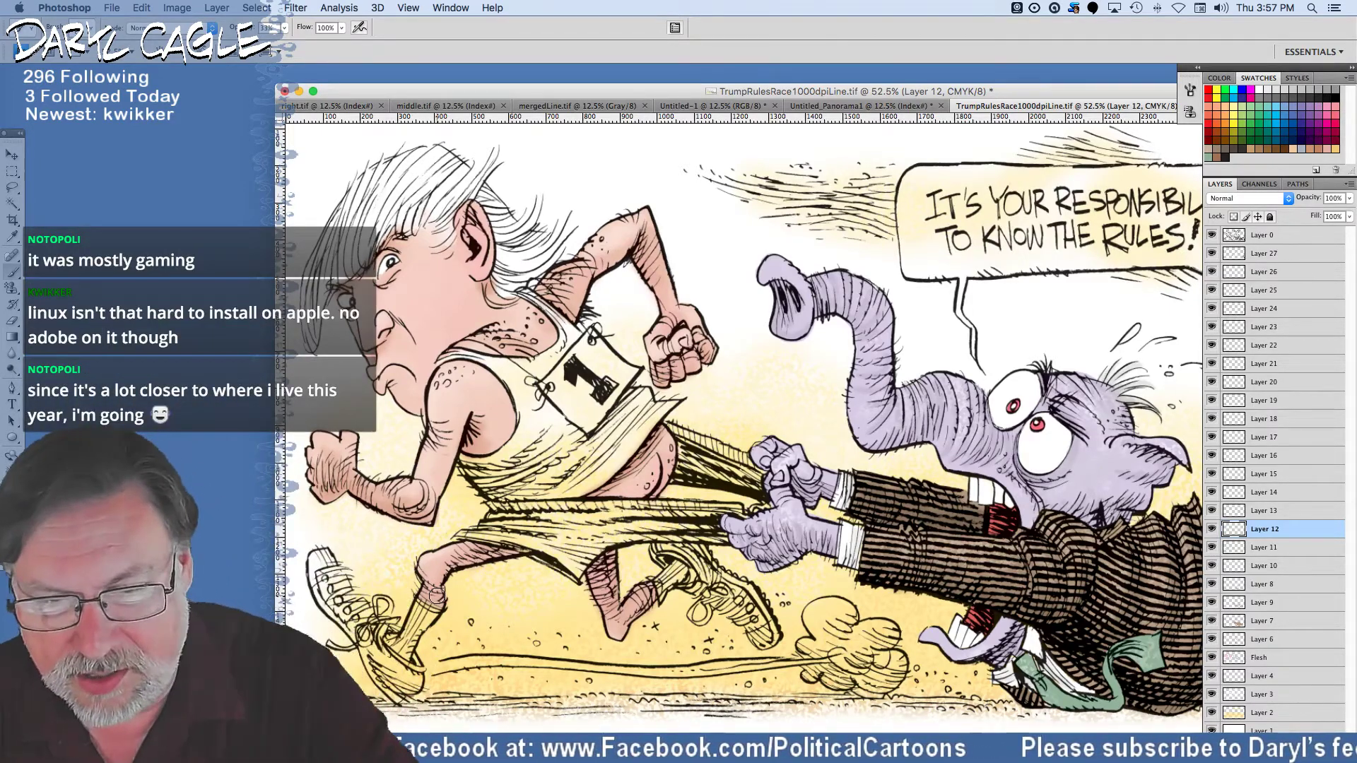
left_click_drag(397, 99, 476, 87)
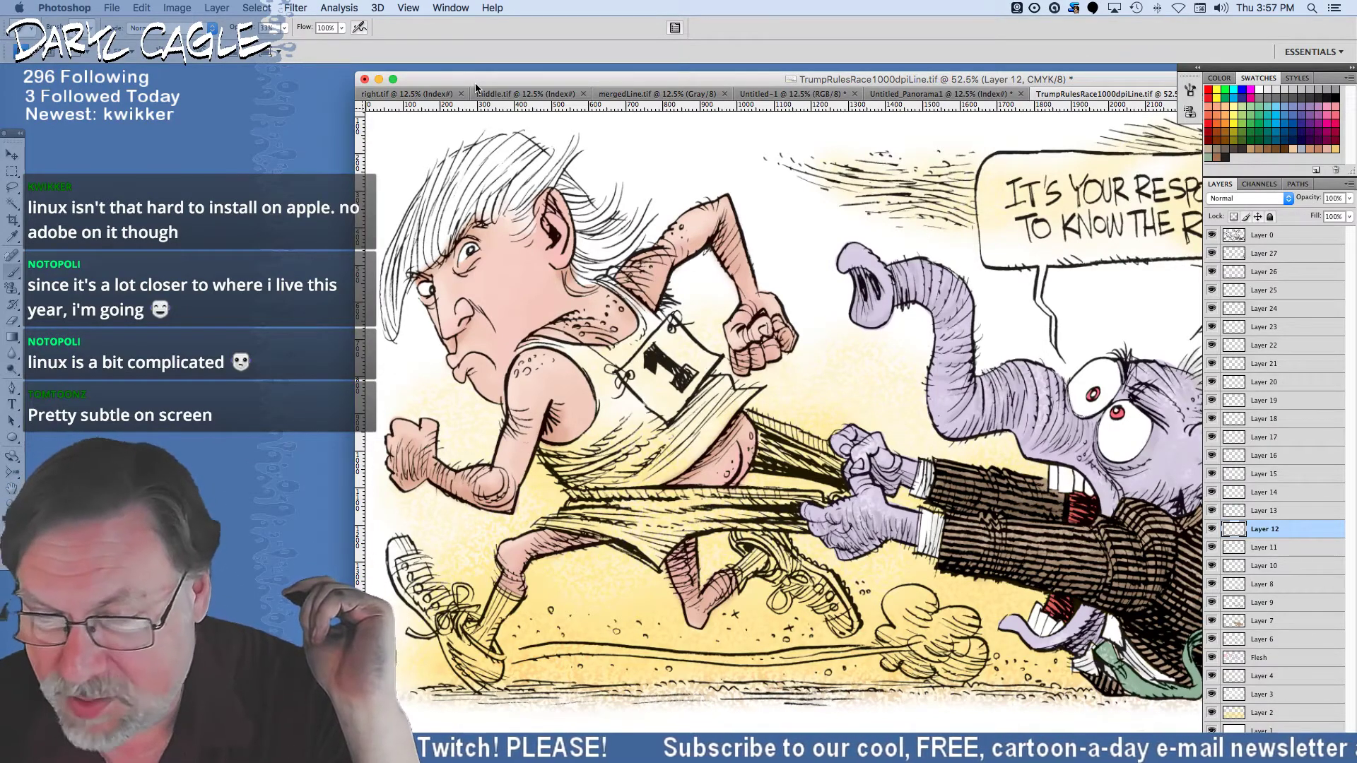
left_click_drag(452, 83, 443, 76)
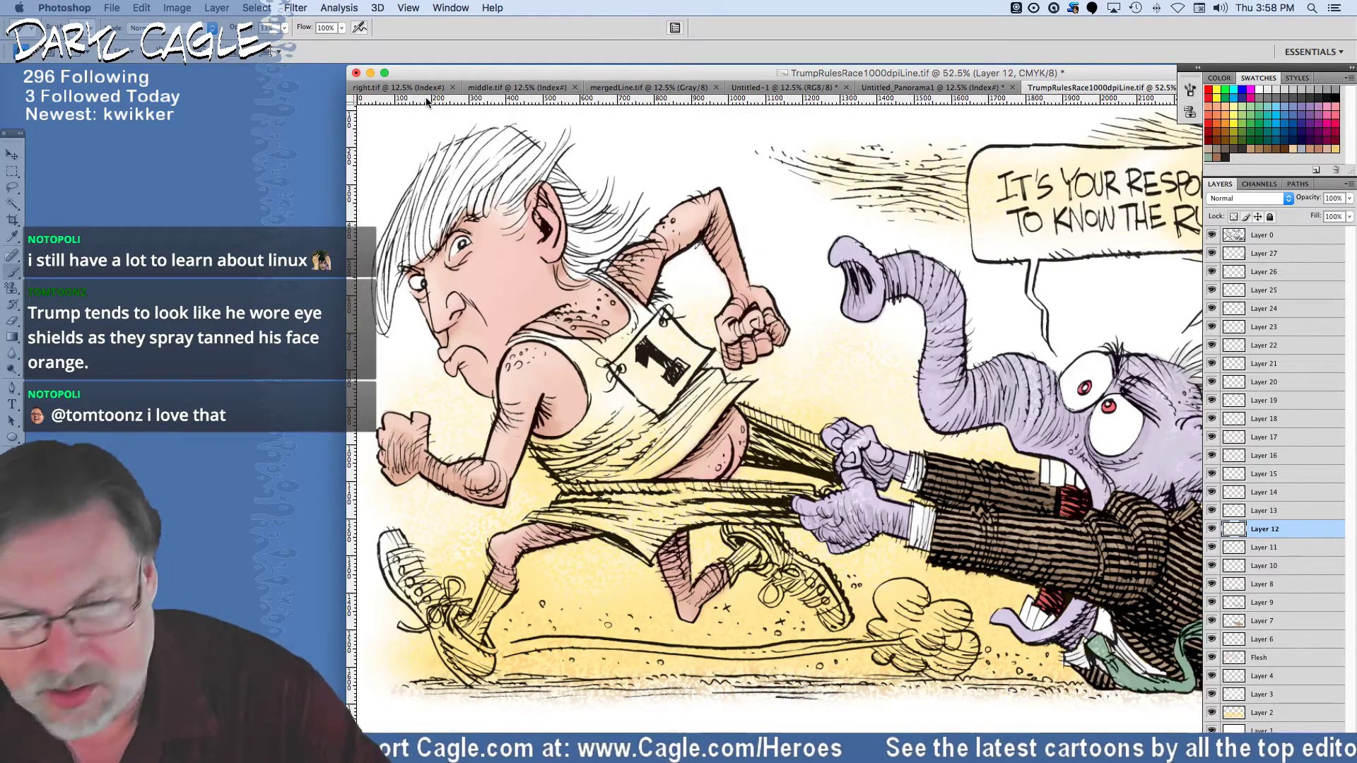
Stamp a pale yellow pattern at low opacity over the runner's hair and sideburn on Layer 13.
left_click(12, 289)
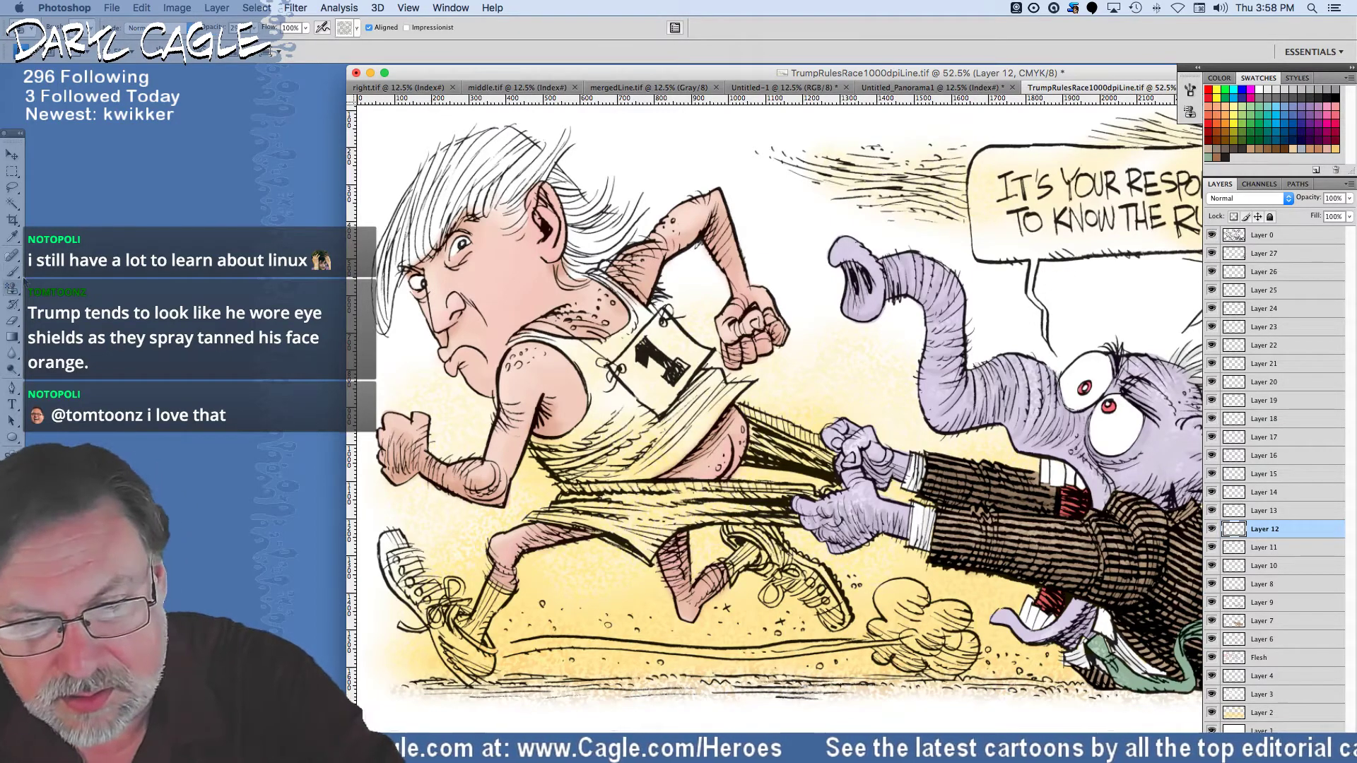
left_click(357, 29)
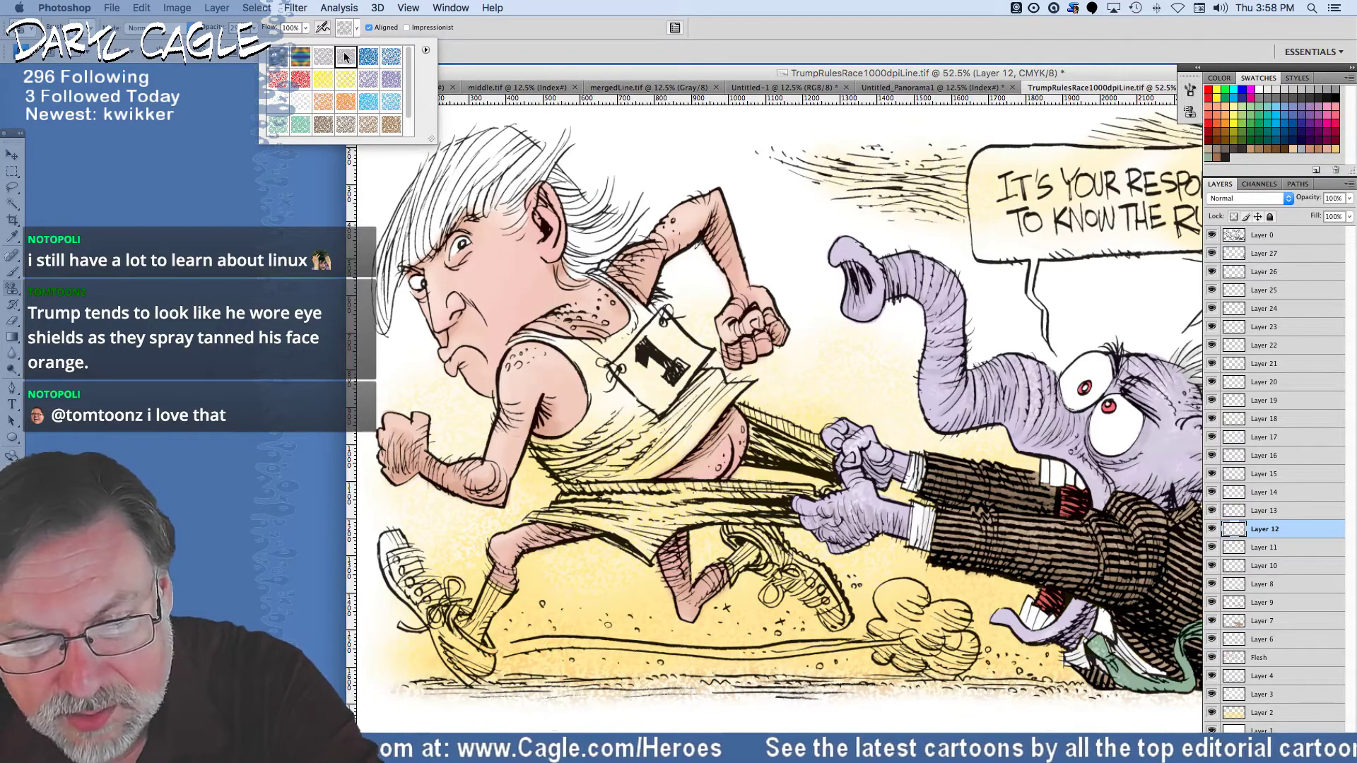
double_click(346, 78)
left_click(1260, 513)
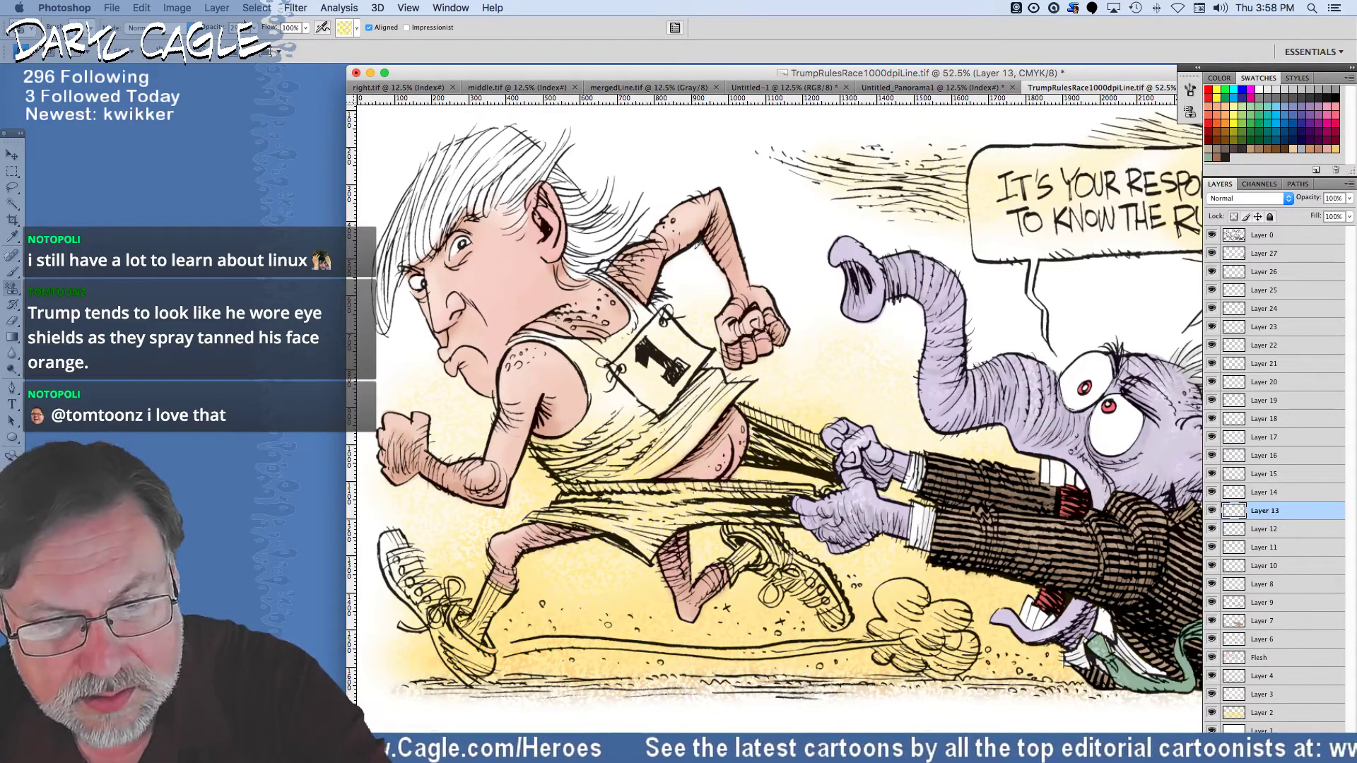
left_click(253, 29)
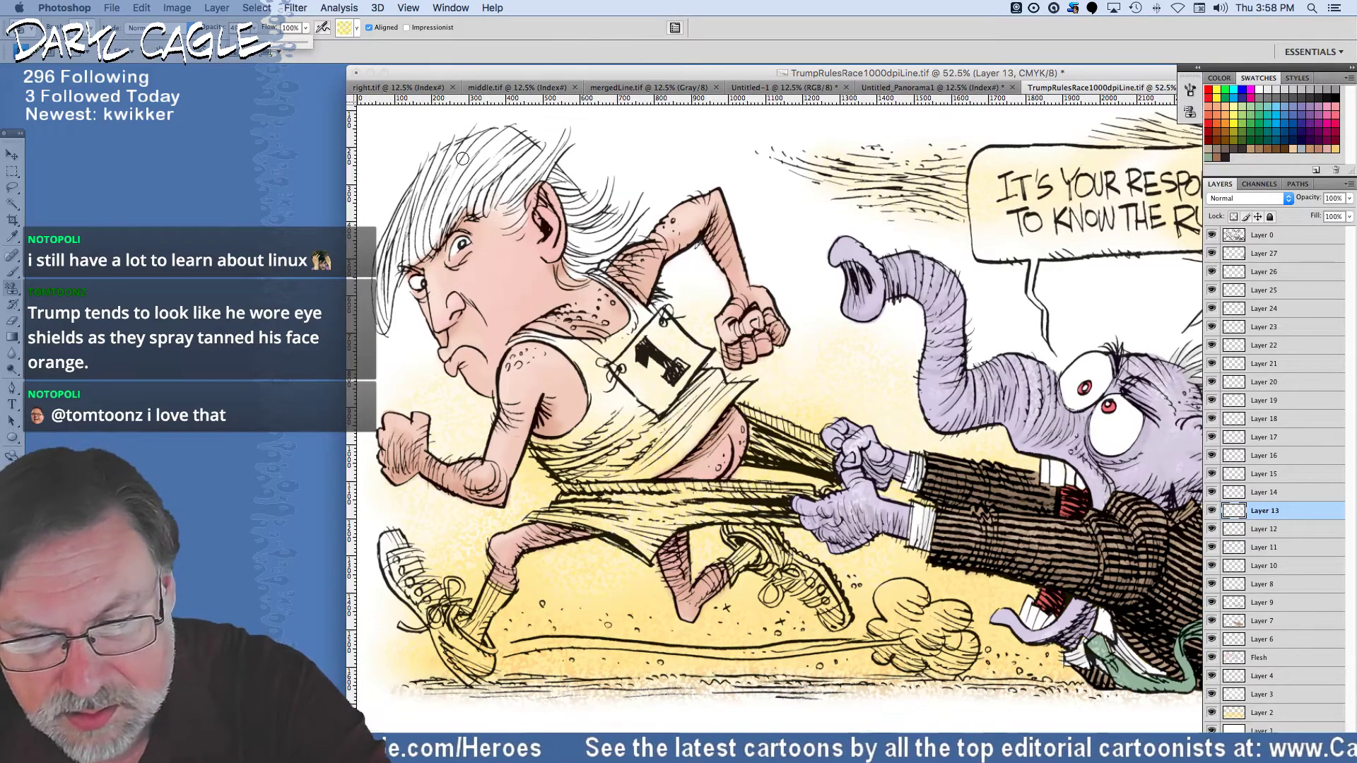
left_click(534, 154)
mouse_move(528, 155)
left_mouse_down()
mouse_move(482, 196)
mouse_move(483, 167)
mouse_move(526, 138)
mouse_move(442, 164)
mouse_move(511, 132)
mouse_move(445, 218)
mouse_move(438, 166)
mouse_move(469, 139)
mouse_move(415, 209)
mouse_move(432, 167)
mouse_move(408, 256)
mouse_move(391, 234)
mouse_move(404, 213)
mouse_move(383, 312)
mouse_move(376, 277)
mouse_move(382, 323)
left_mouse_up()
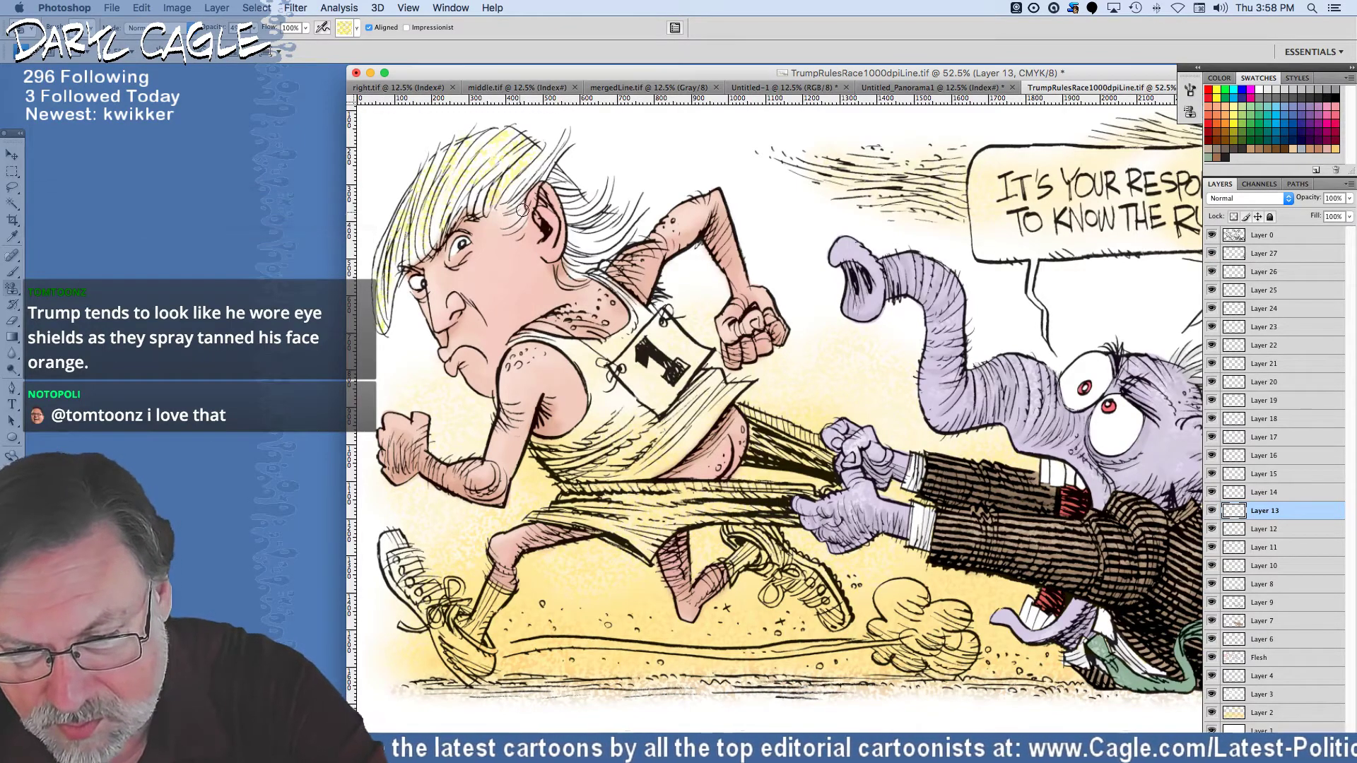
mouse_move(522, 219)
left_mouse_down()
mouse_move(571, 187)
mouse_move(558, 171)
mouse_move(564, 204)
mouse_move(594, 226)
mouse_move(610, 219)
mouse_move(573, 226)
mouse_move(623, 229)
mouse_move(575, 253)
mouse_move(597, 259)
mouse_move(557, 273)
left_mouse_up()
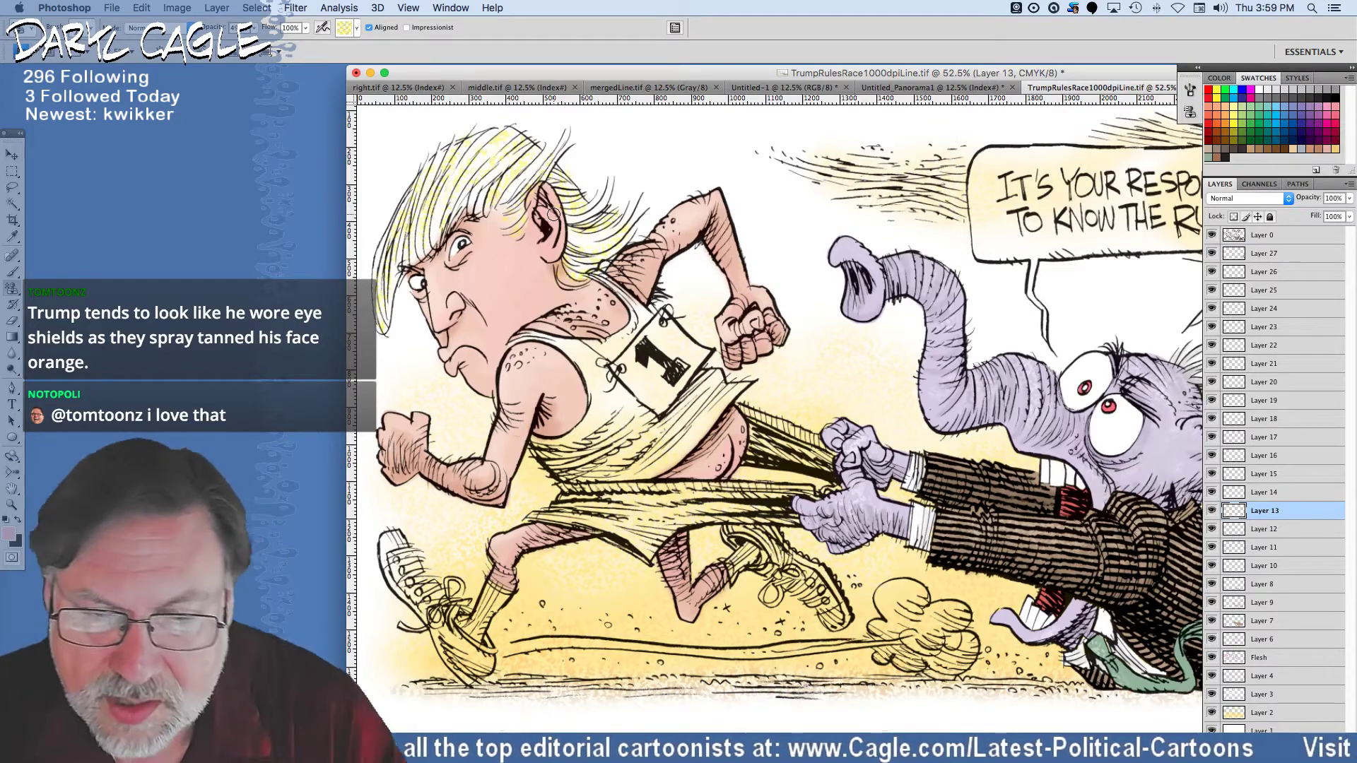
Add a faint orange pattern streak to the hair, with opacity raised from 6% to 7%.
left_click(355, 30)
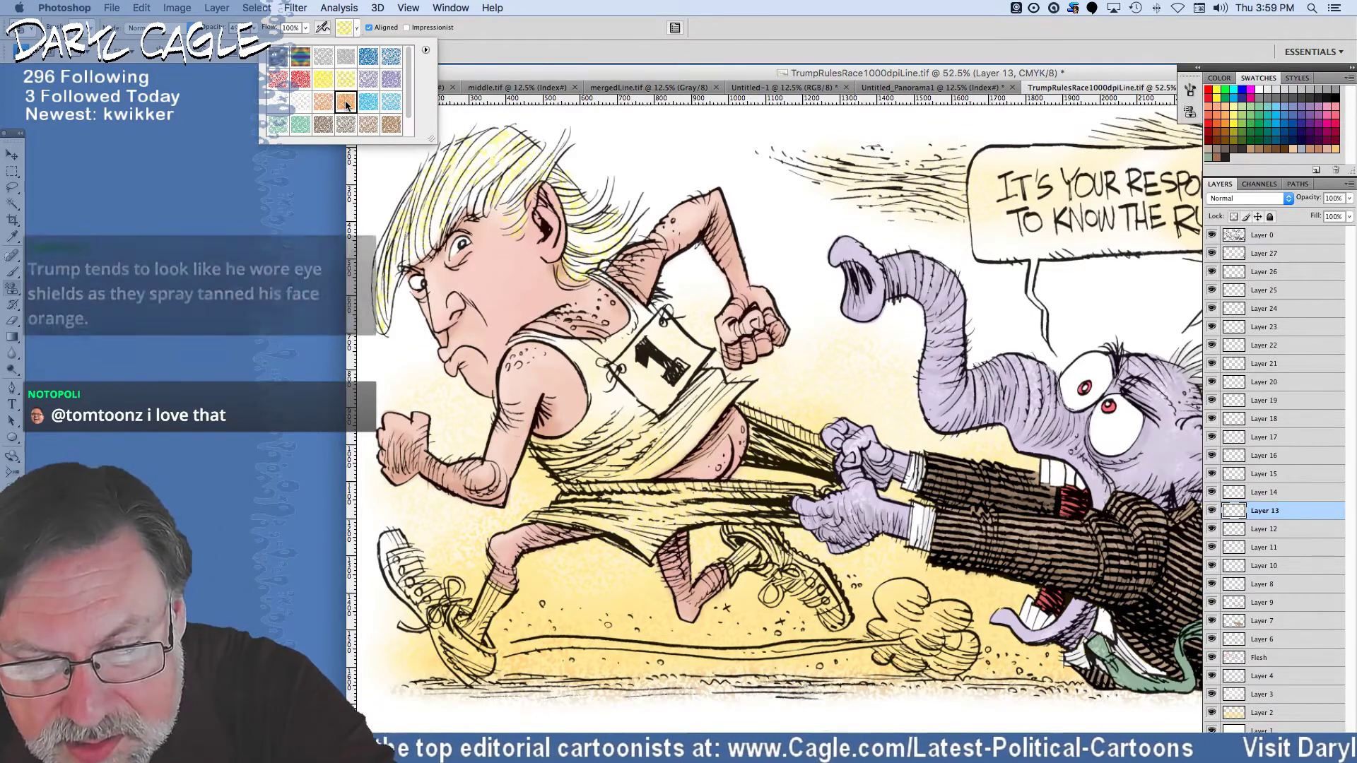
double_click(321, 104)
left_click(253, 30)
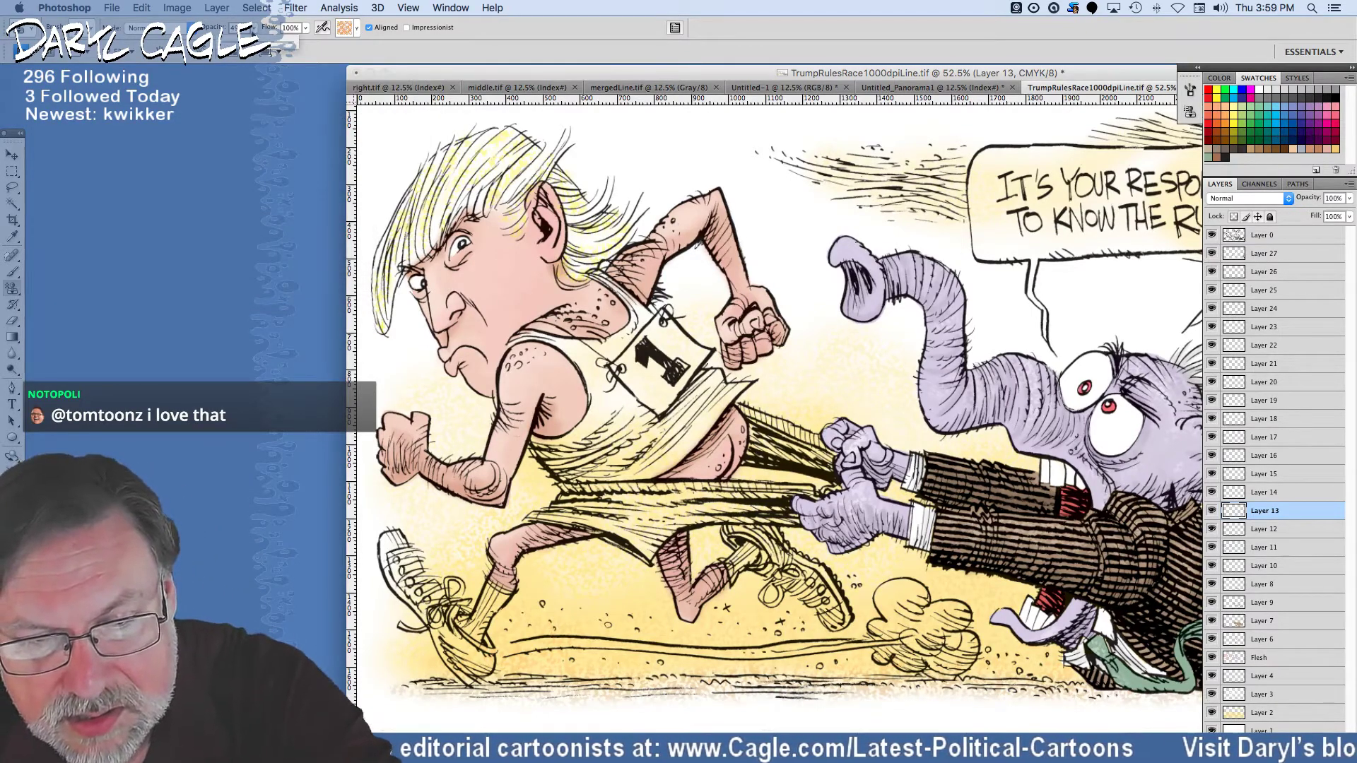
left_click_drag(512, 135, 499, 141)
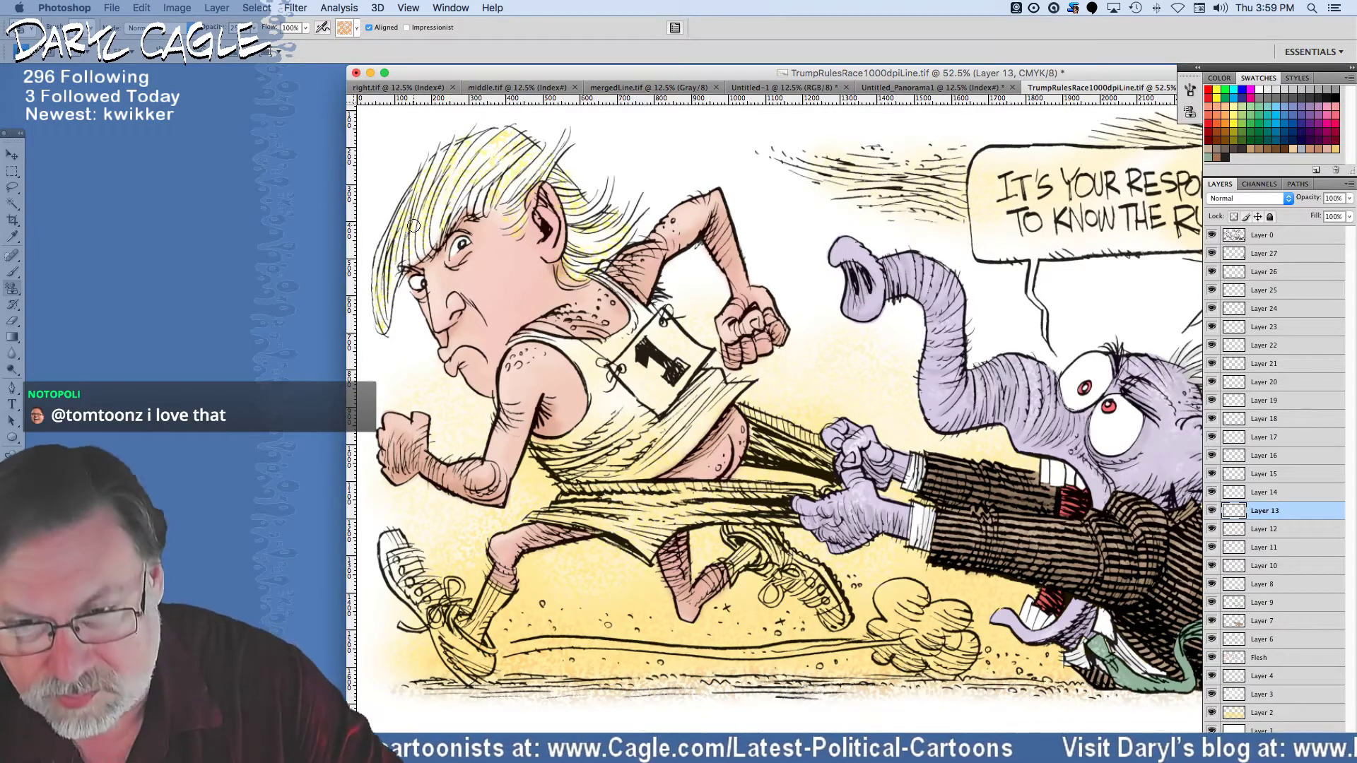
left_click(253, 31)
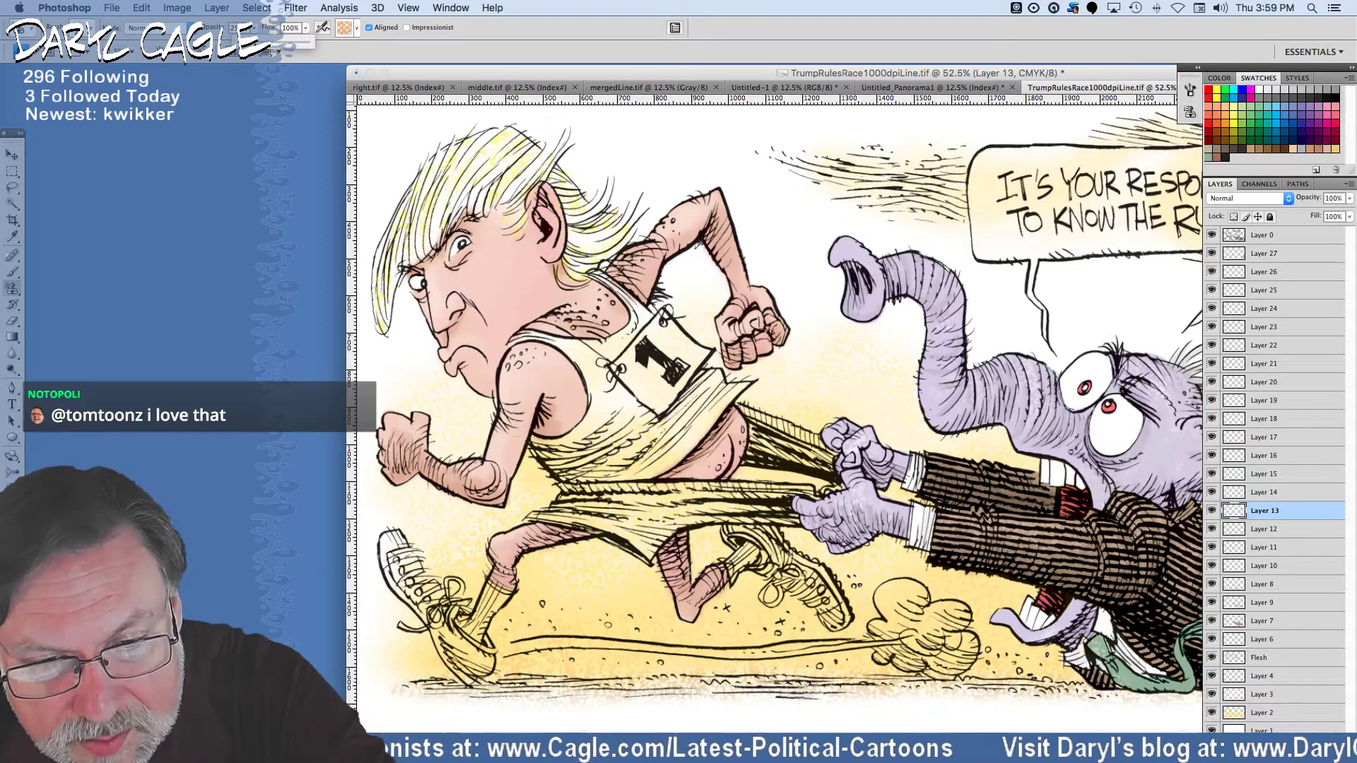
left_click_drag(243, 45, 244, 44)
left_click(522, 164)
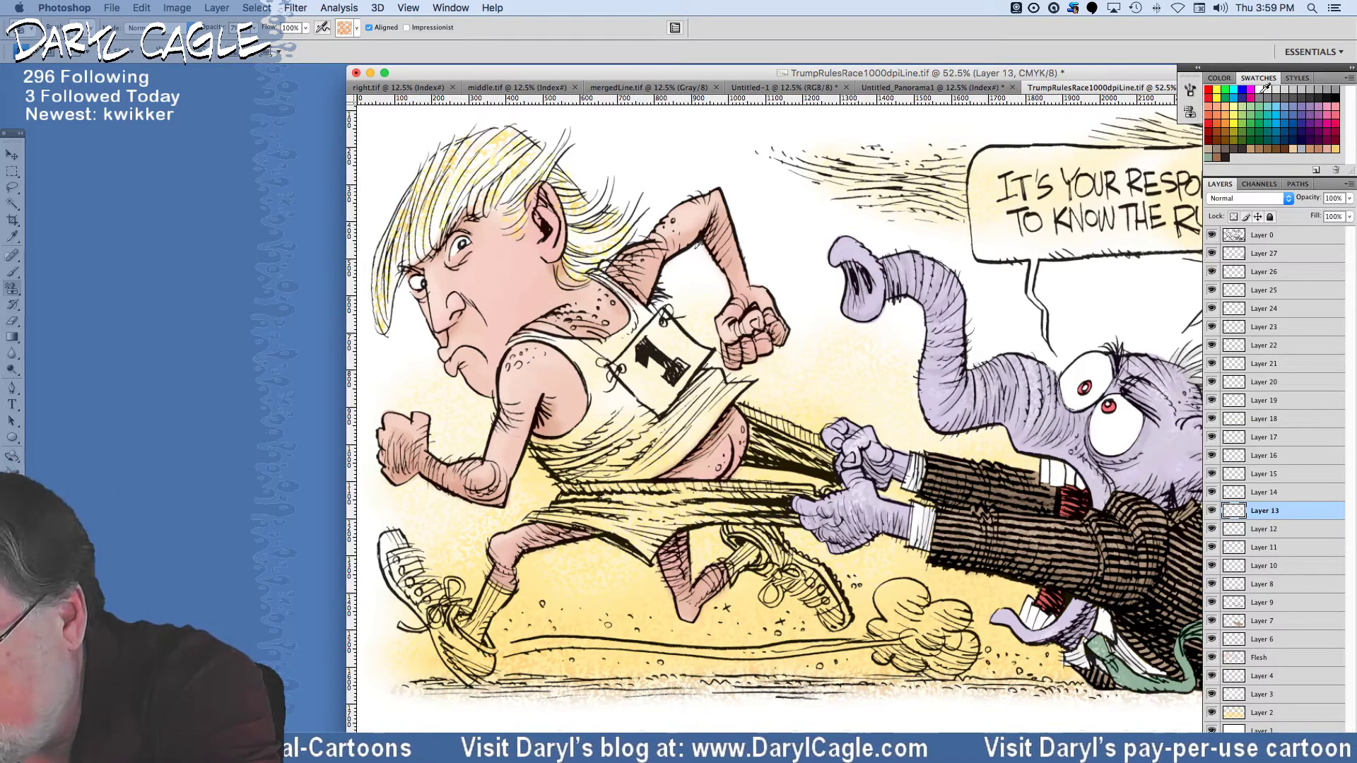
left_click(1264, 260)
Shrink the Brush's Master Diameter and slide the document window left to show the elephant.
key("b")
left_click(90, 30)
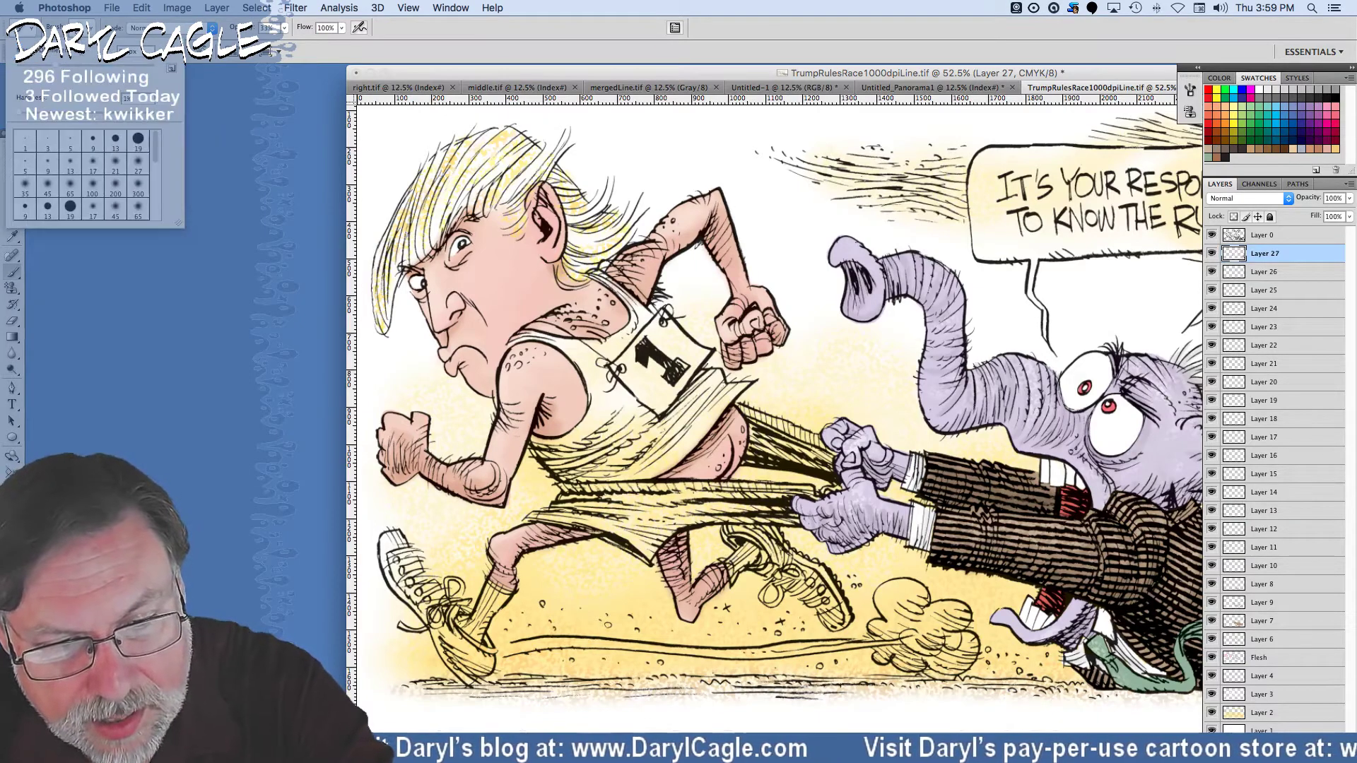
left_click_drag(24, 67, 29, 68)
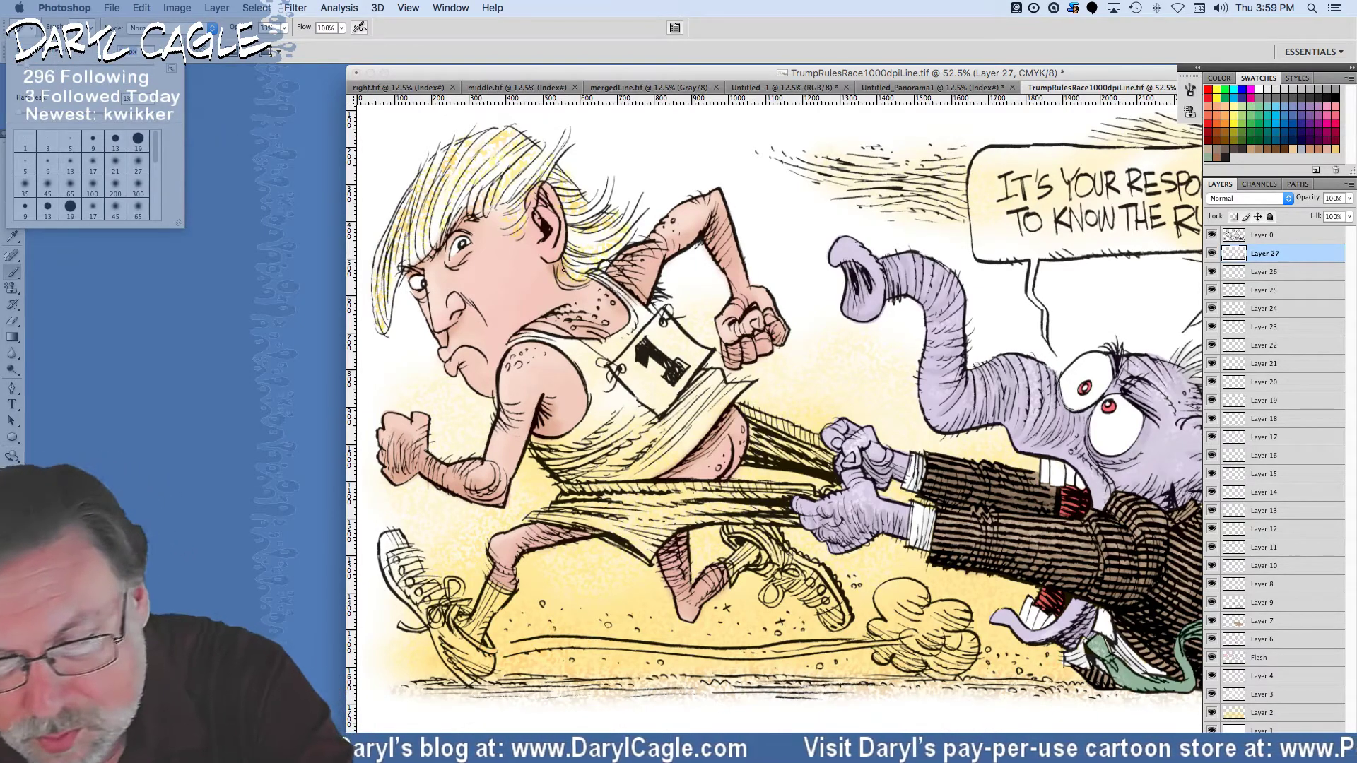
left_click(556, 263)
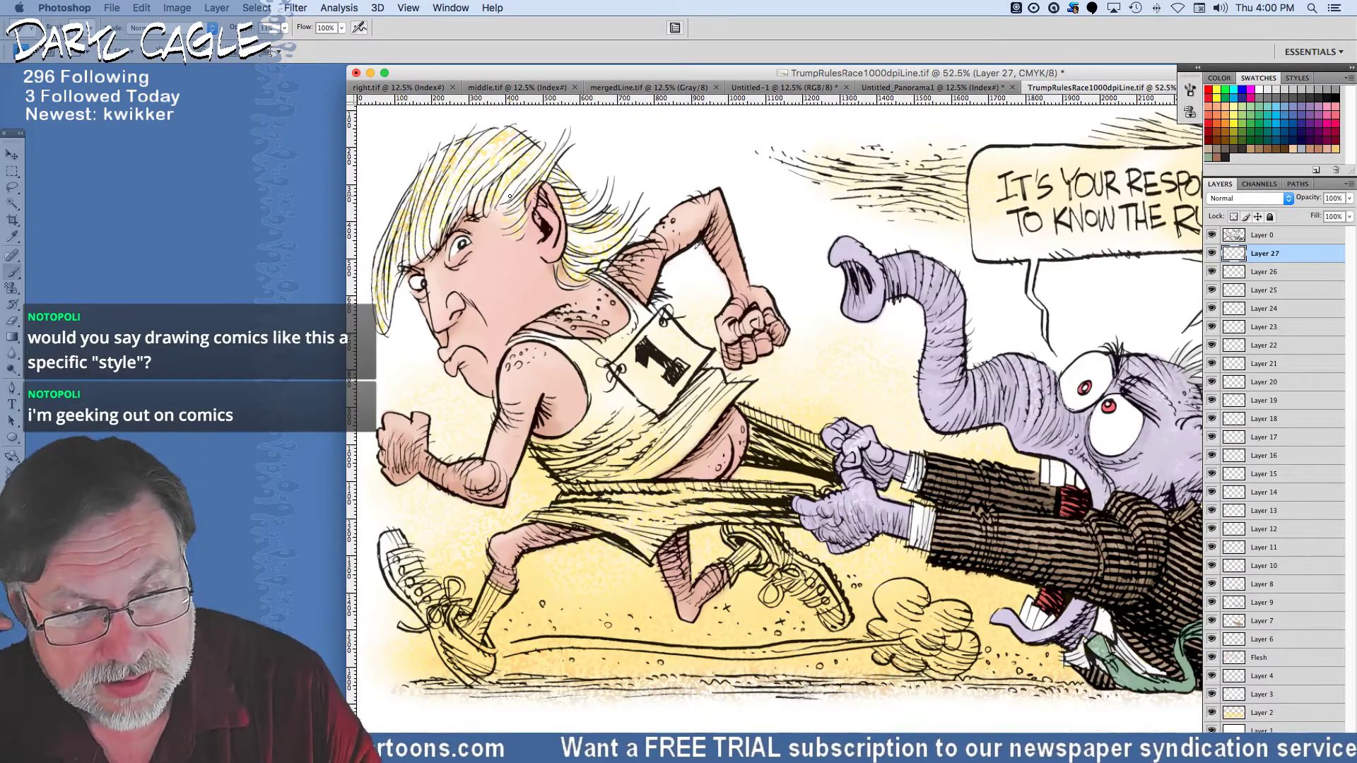
left_click_drag(472, 70, 175, 76)
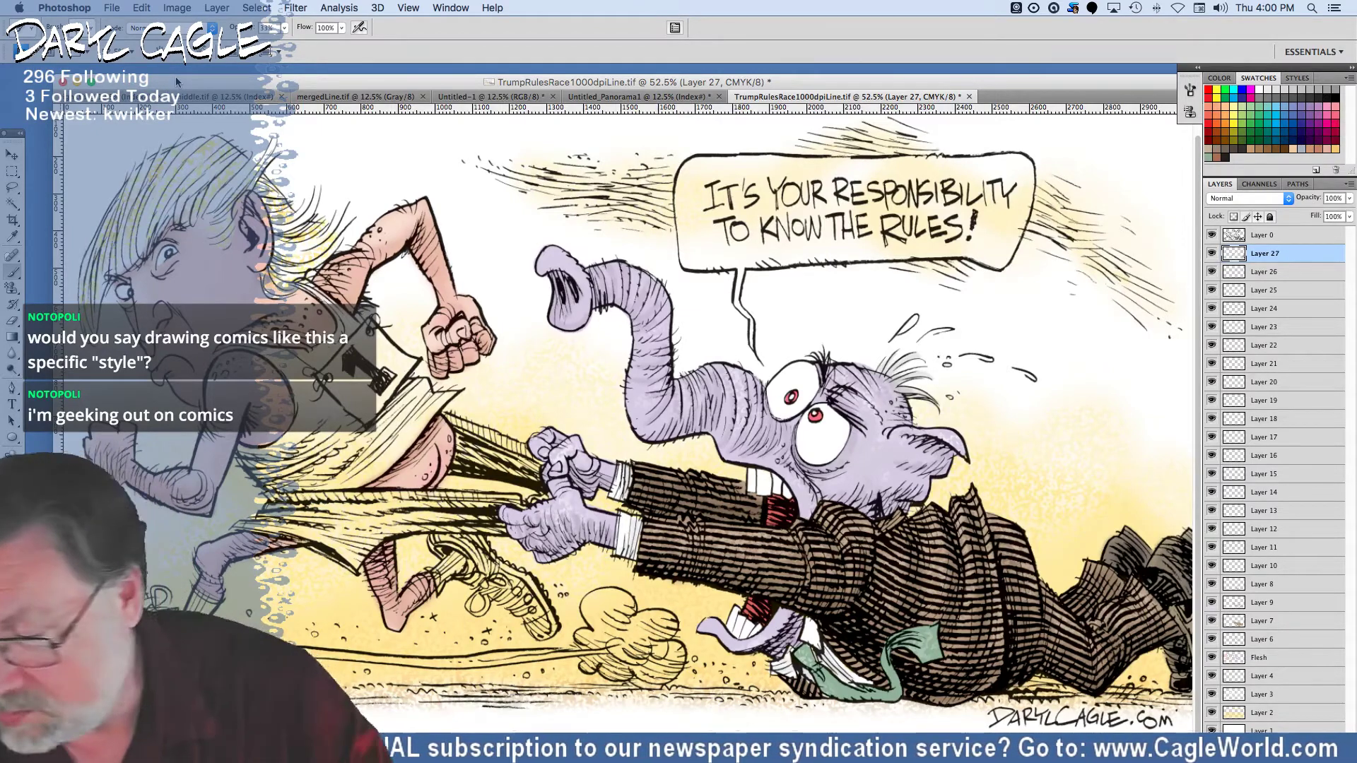
Set the foreground colour to red with magenta at 100.
left_click(1255, 511)
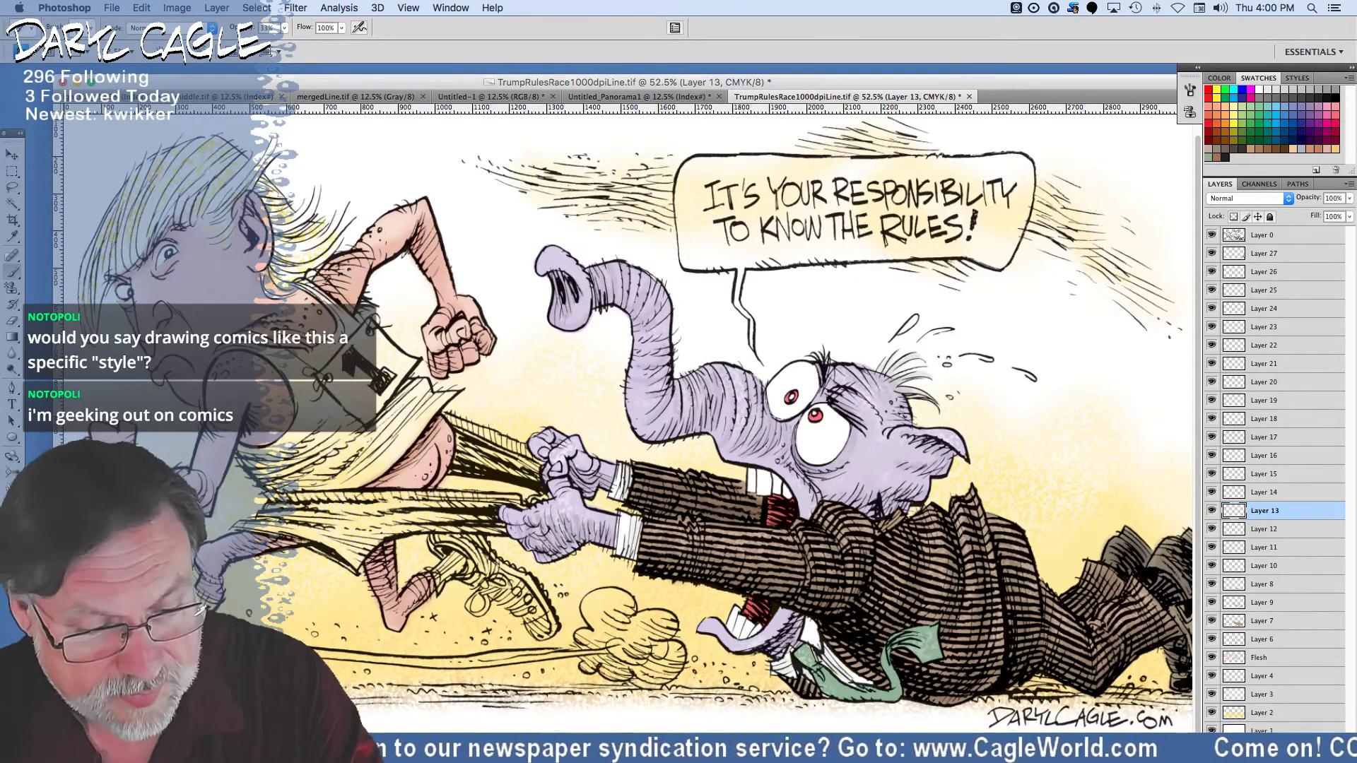
left_click(9, 532)
key("Tab")
type("100")
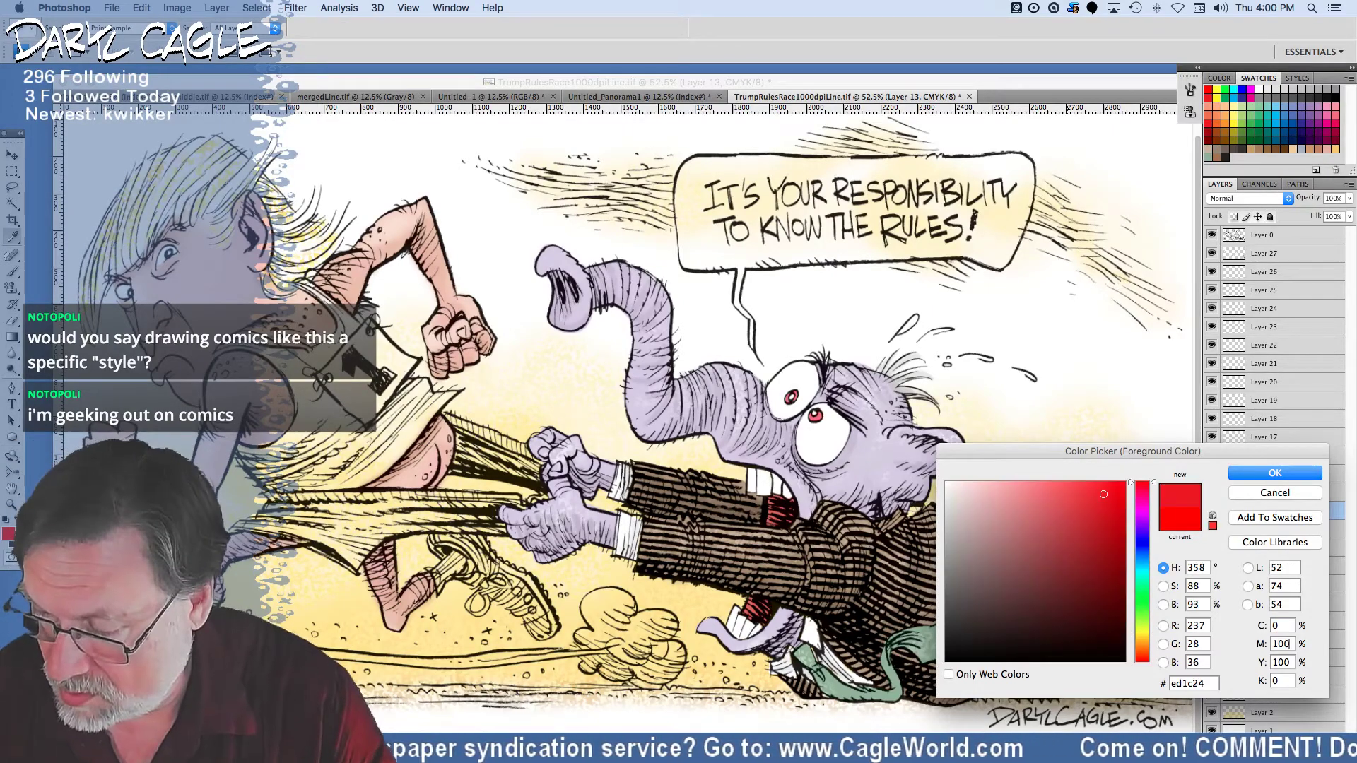
key("Return")
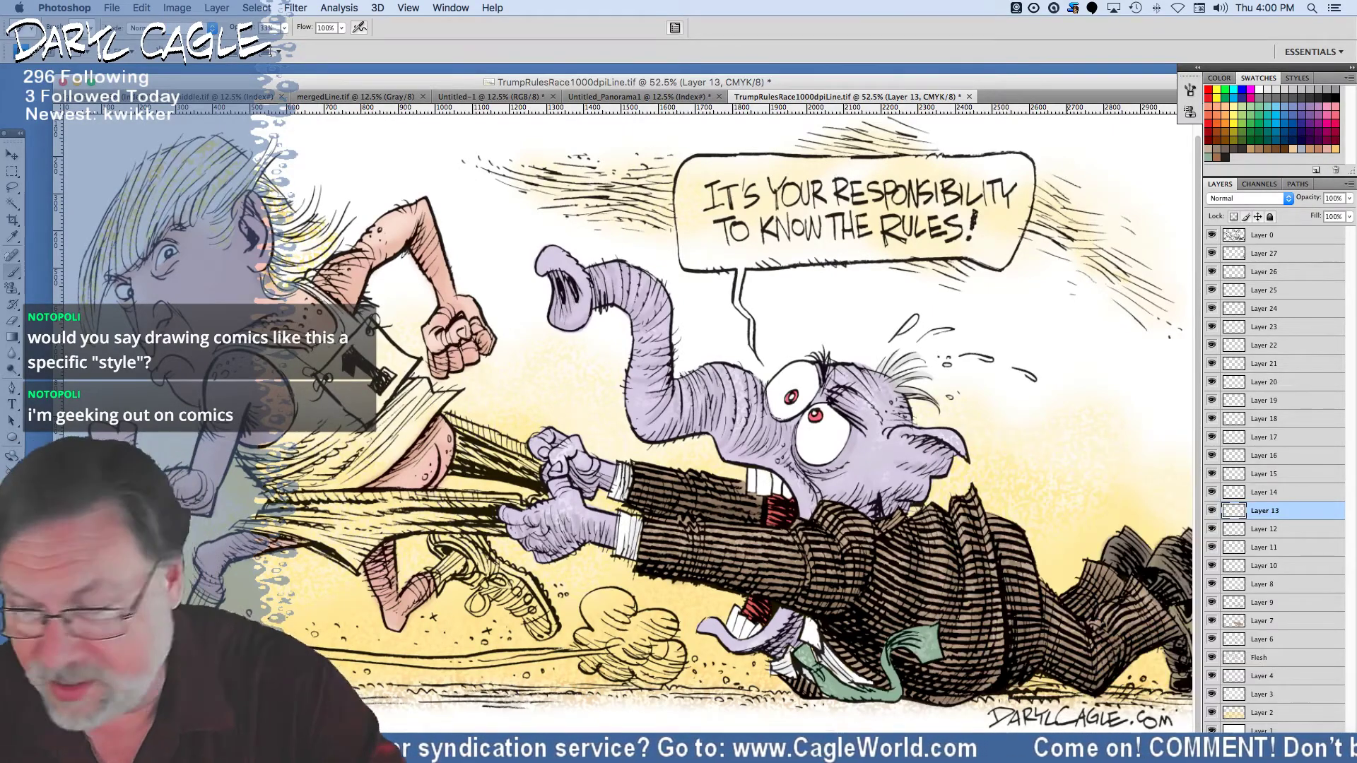
Rename Layer 14 to 'clothes' and review the brush size settings.
double_click(1255, 494)
type("clothes")
key("Return")
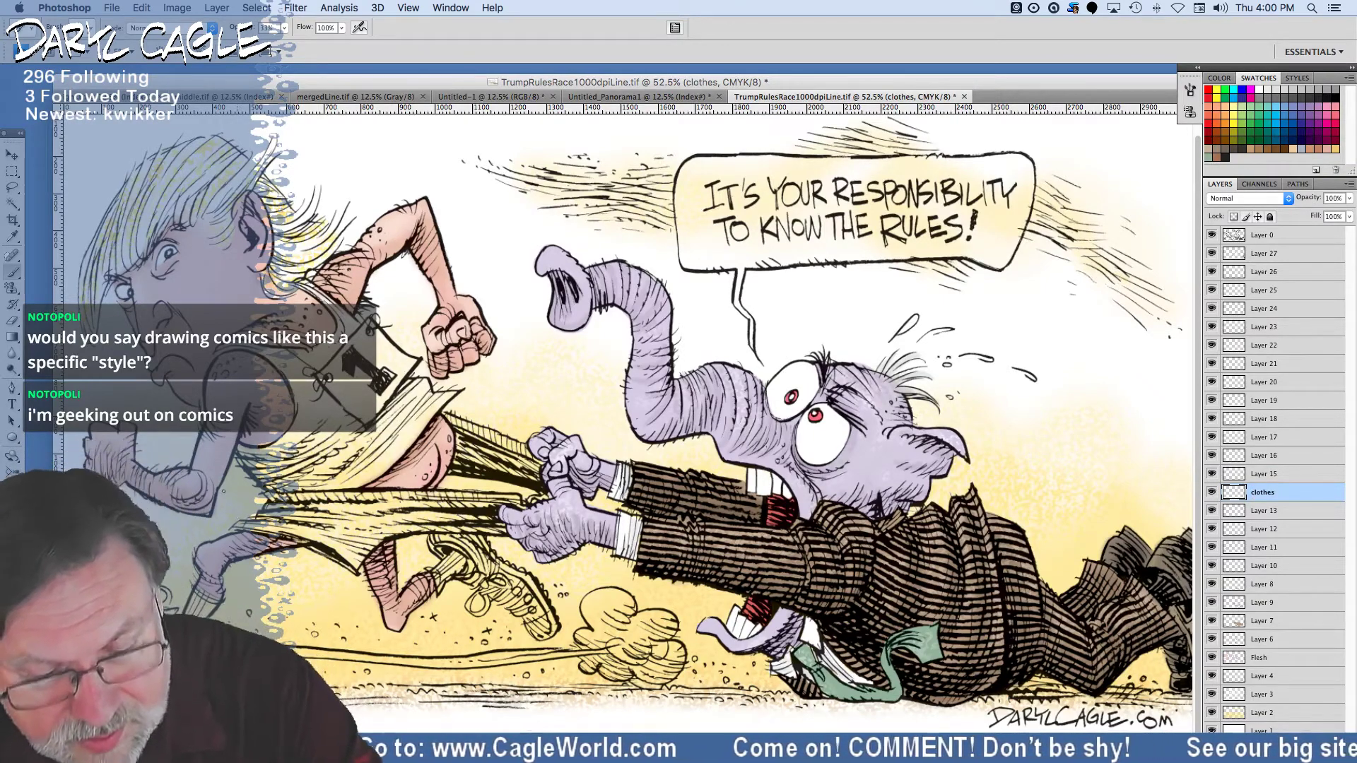
left_click(88, 28)
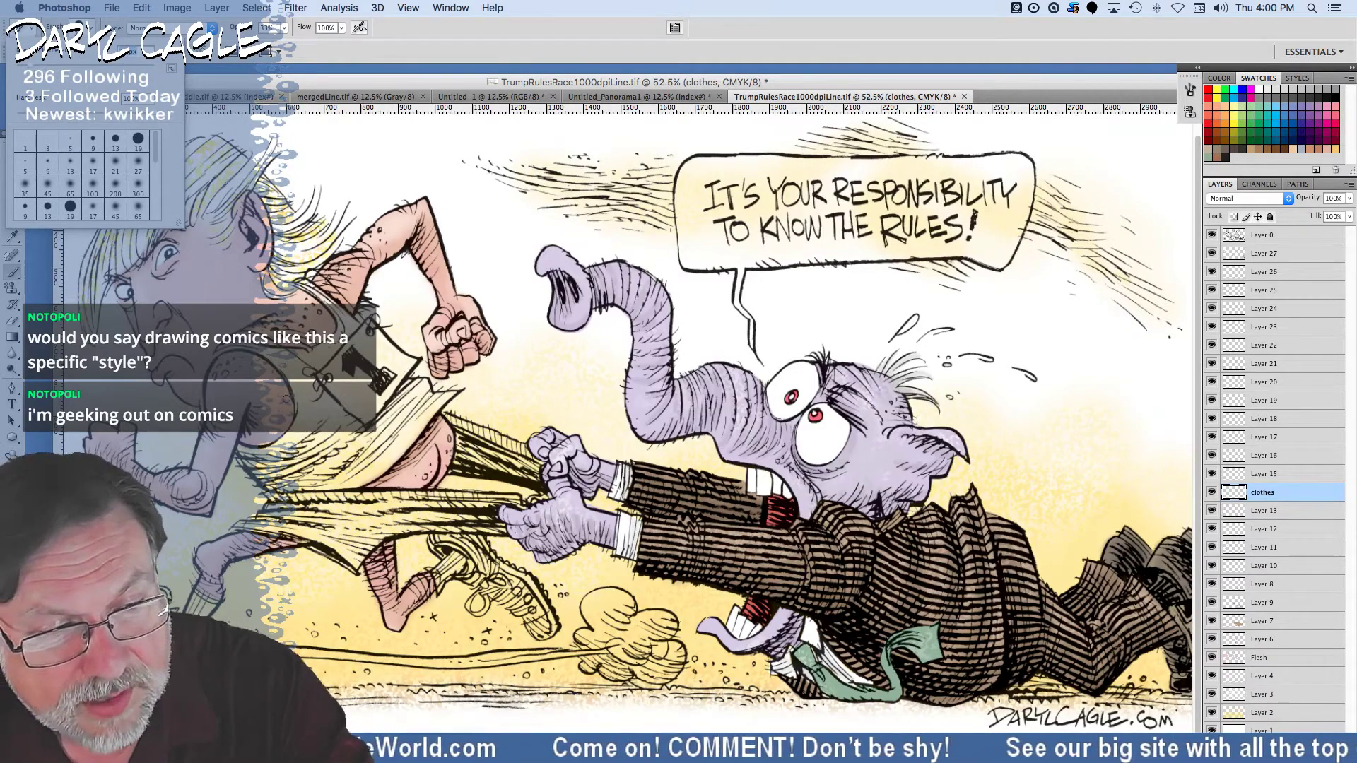
left_click(233, 529)
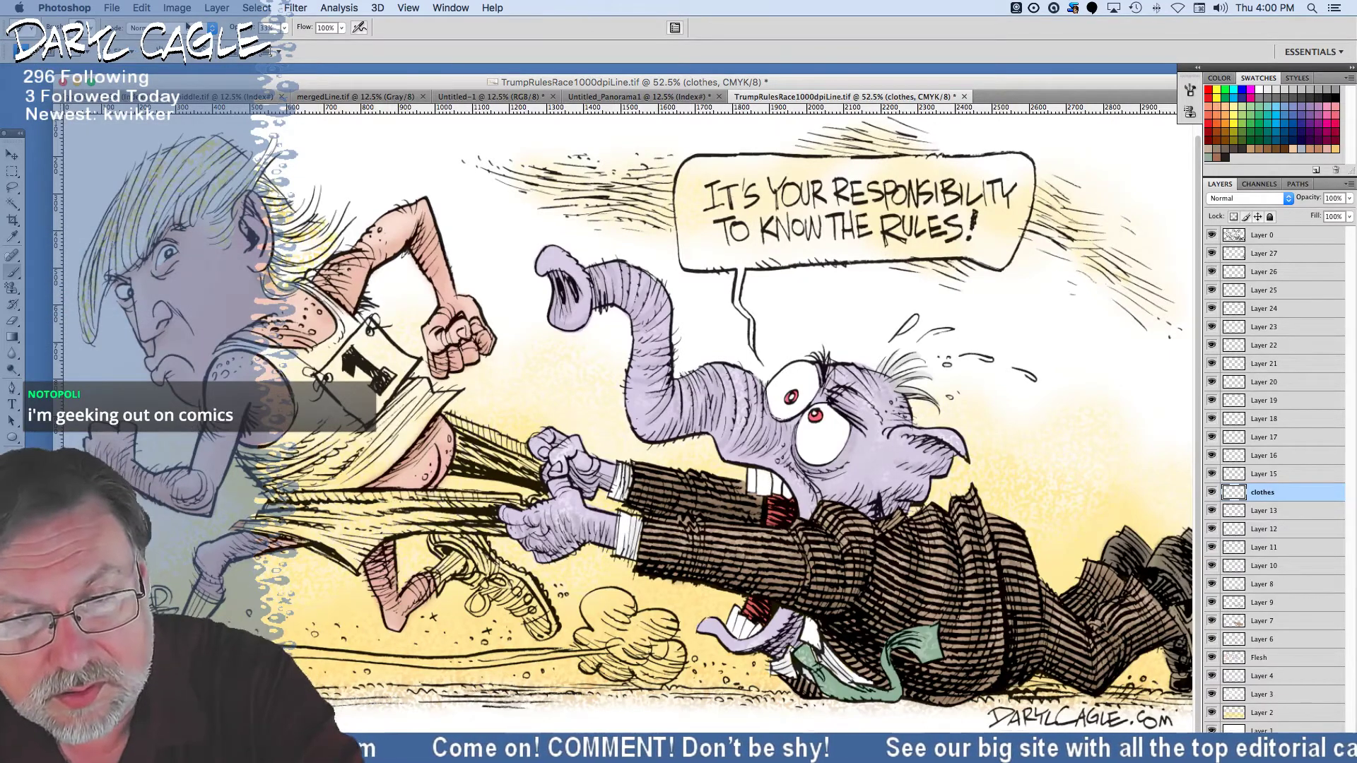
left_click(284, 28)
At 100% brush opacity, paint red along the edges and left end of the shorts.
left_click_drag(289, 43, 336, 45)
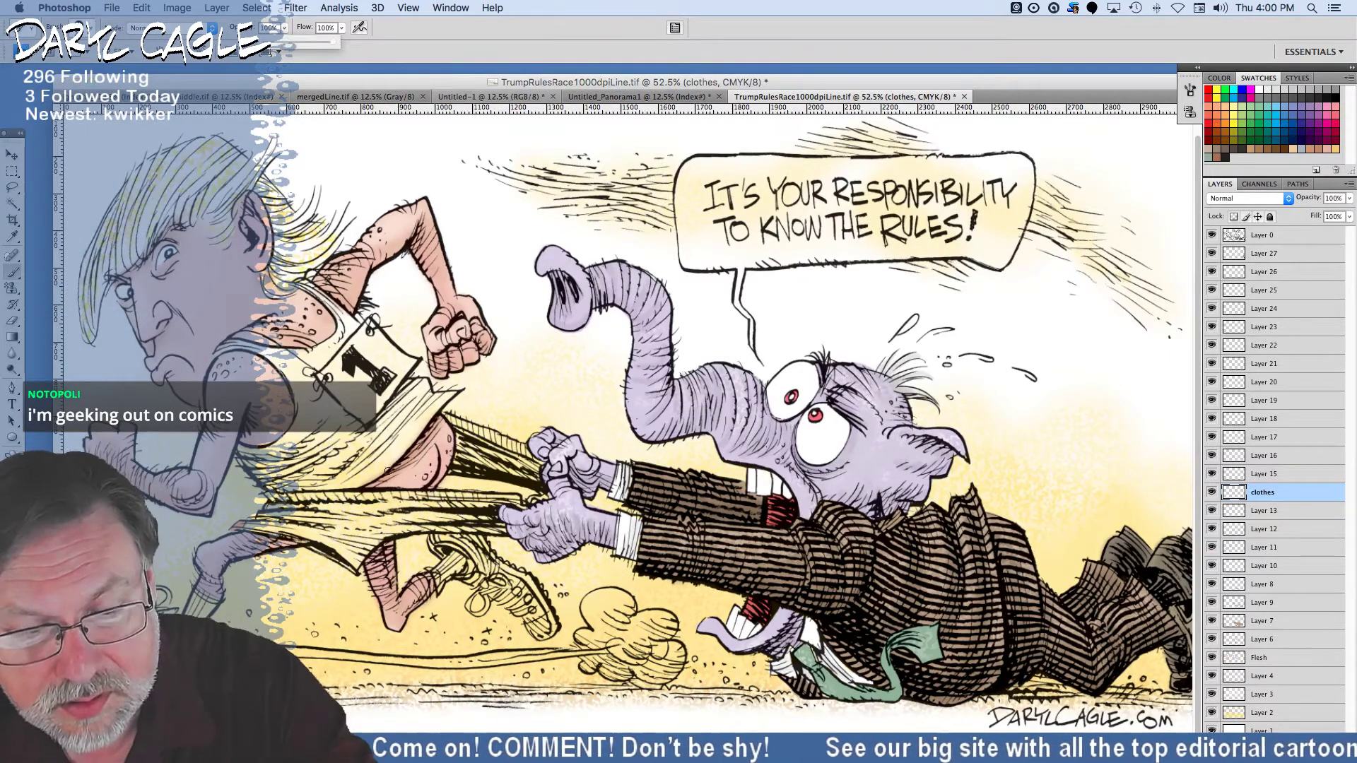
left_click(236, 528)
mouse_move(234, 529)
left_mouse_down()
mouse_move(268, 523)
mouse_move(251, 520)
mouse_move(268, 520)
mouse_move(269, 496)
mouse_move(303, 496)
mouse_move(270, 527)
mouse_move(243, 527)
mouse_move(301, 538)
mouse_move(356, 571)
mouse_move(389, 530)
mouse_move(358, 562)
left_mouse_up()
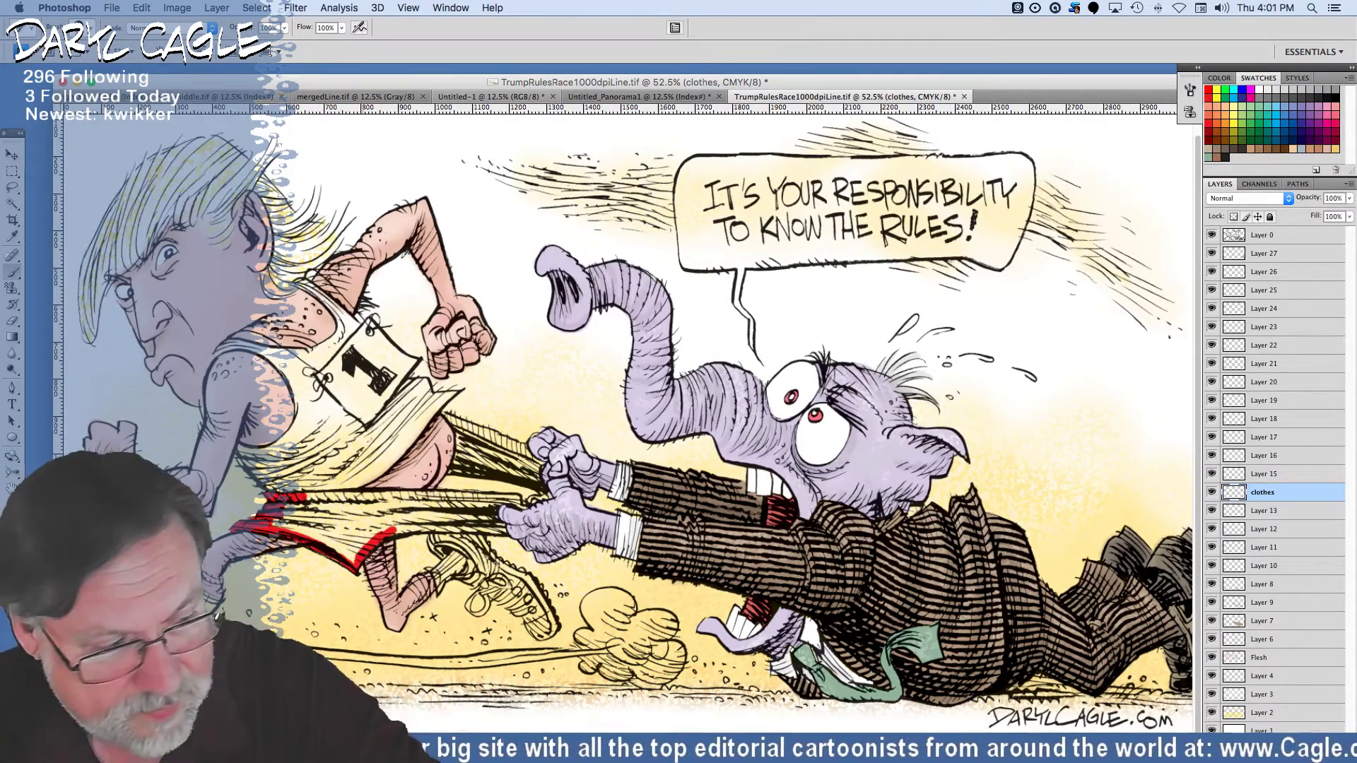
mouse_move(392, 530)
left_mouse_down()
mouse_move(503, 533)
mouse_move(482, 496)
mouse_move(498, 499)
mouse_move(491, 509)
mouse_move(549, 496)
mouse_move(526, 473)
mouse_move(541, 464)
left_mouse_up()
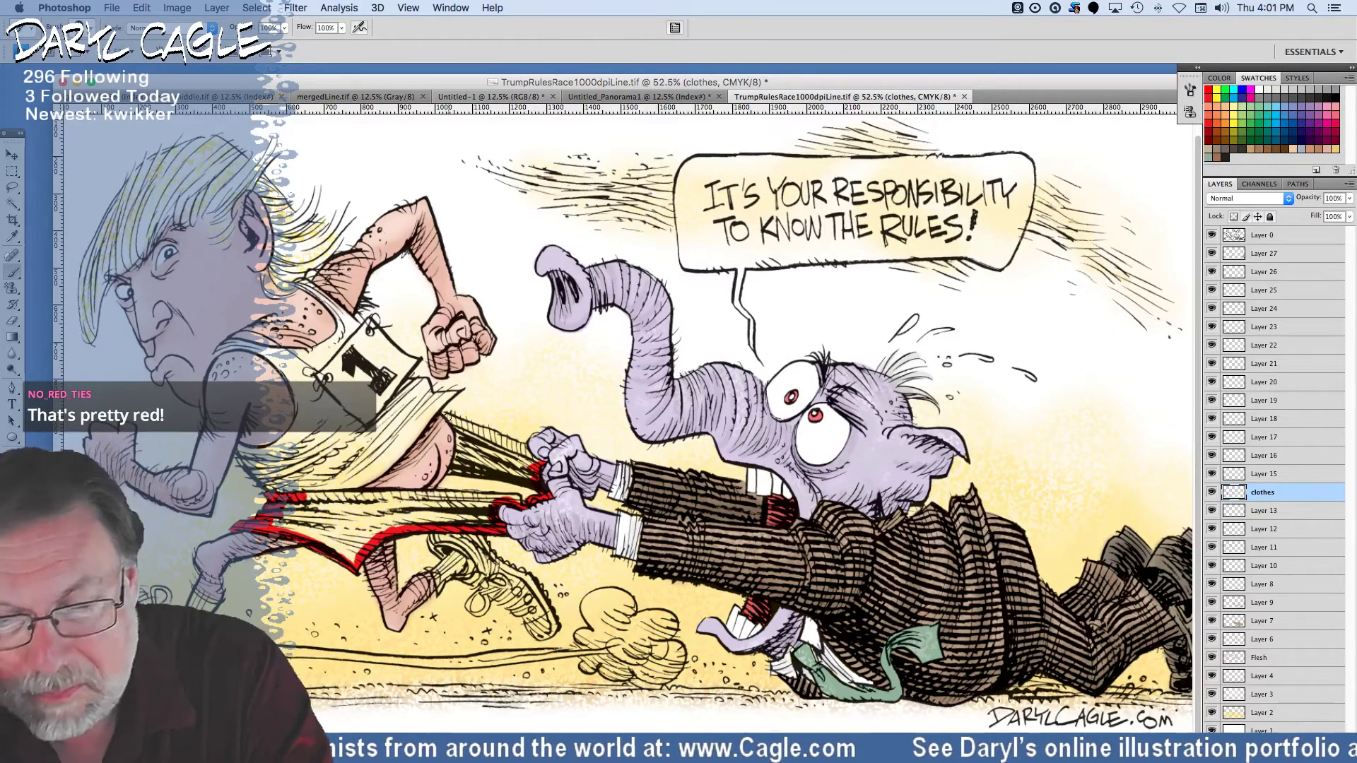
mouse_move(444, 414)
left_mouse_down()
mouse_move(450, 470)
mouse_move(477, 469)
mouse_move(450, 420)
mouse_move(523, 448)
mouse_move(533, 479)
mouse_move(465, 469)
mouse_move(468, 432)
mouse_move(514, 453)
left_mouse_up()
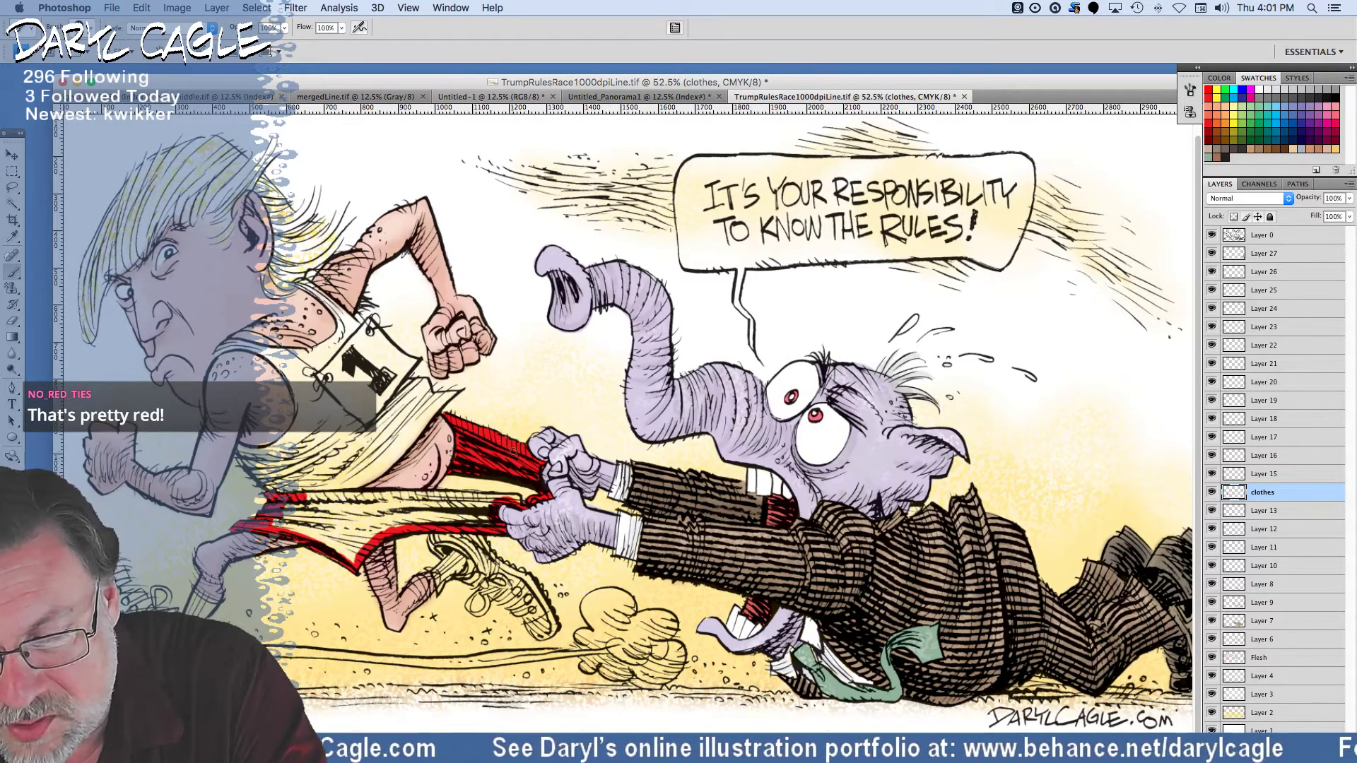
mouse_move(286, 518)
left_mouse_down()
mouse_move(277, 524)
mouse_move(304, 497)
mouse_move(495, 507)
left_mouse_up()
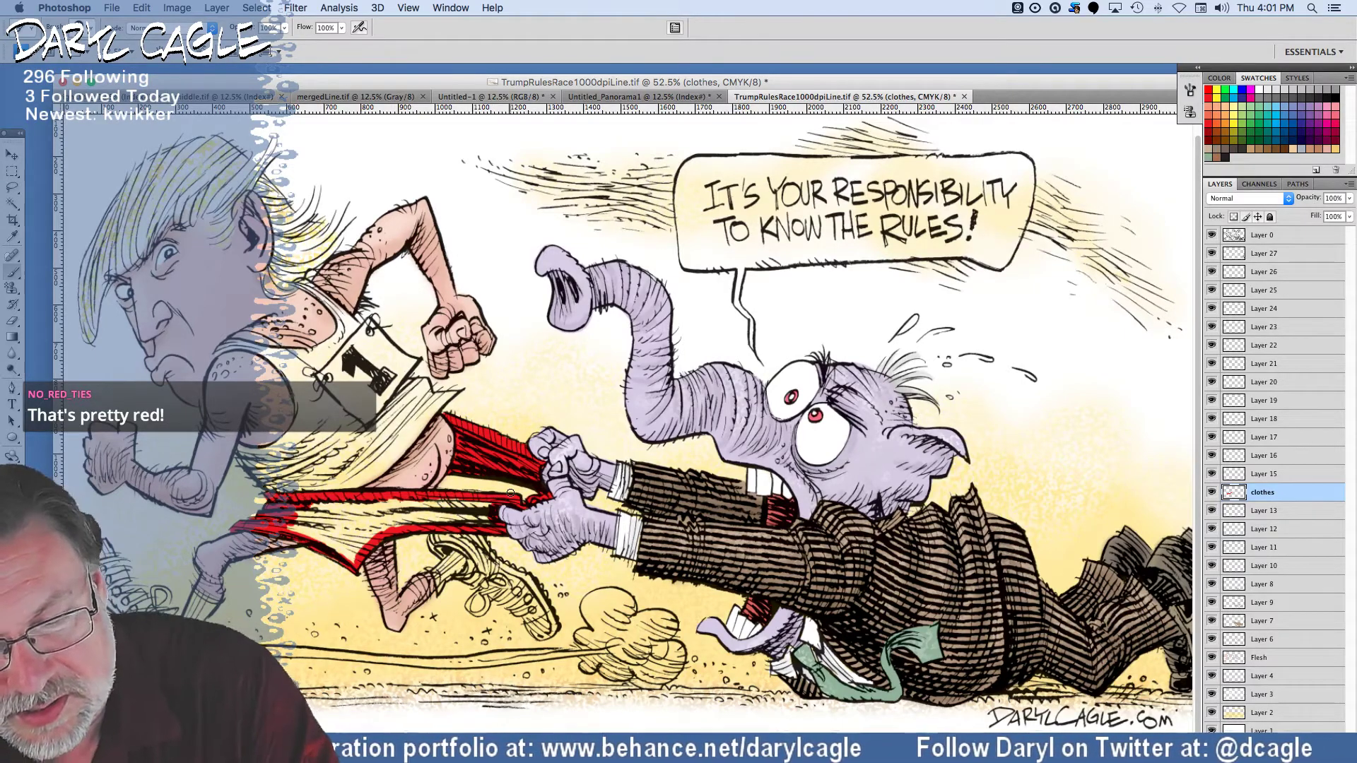
Enlarge the brush and fill the body of the shorts red.
left_click(81, 28)
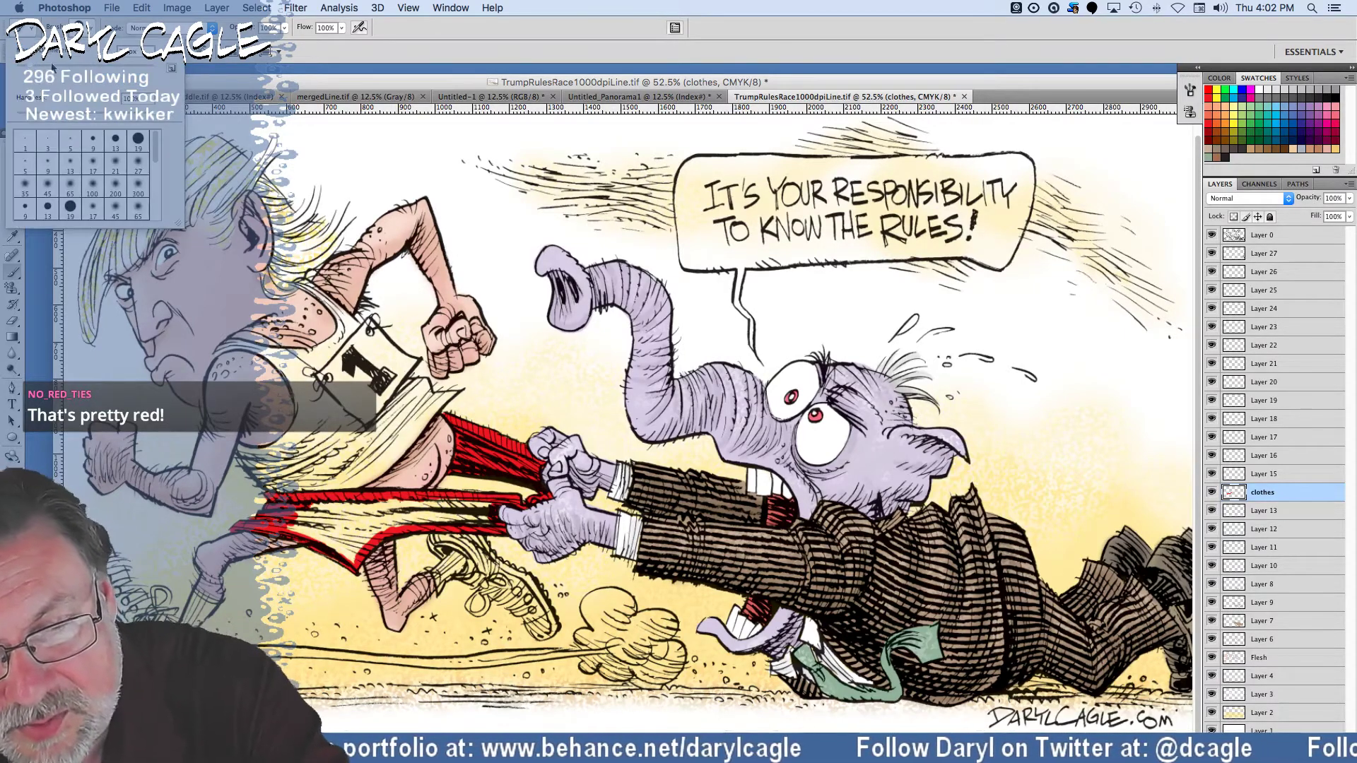
left_click_drag(29, 68, 49, 69)
mouse_move(277, 520)
left_mouse_down()
mouse_move(352, 556)
mouse_move(362, 537)
mouse_move(277, 511)
mouse_move(395, 513)
mouse_move(317, 513)
mouse_move(367, 532)
mouse_move(487, 518)
mouse_move(343, 502)
left_mouse_up()
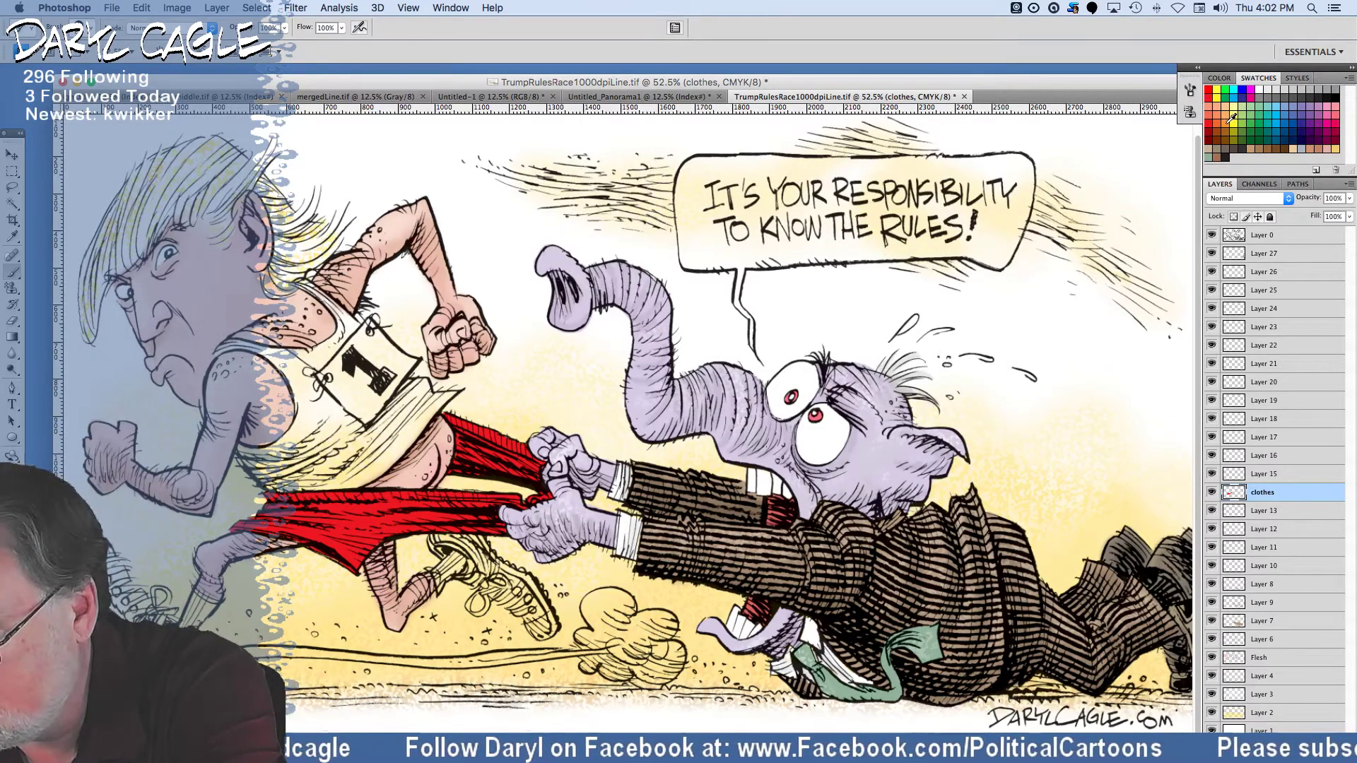
On Layer 15, paint the runner's arm, hip and shoulder orange, then enlarge the brush.
left_click(1252, 478)
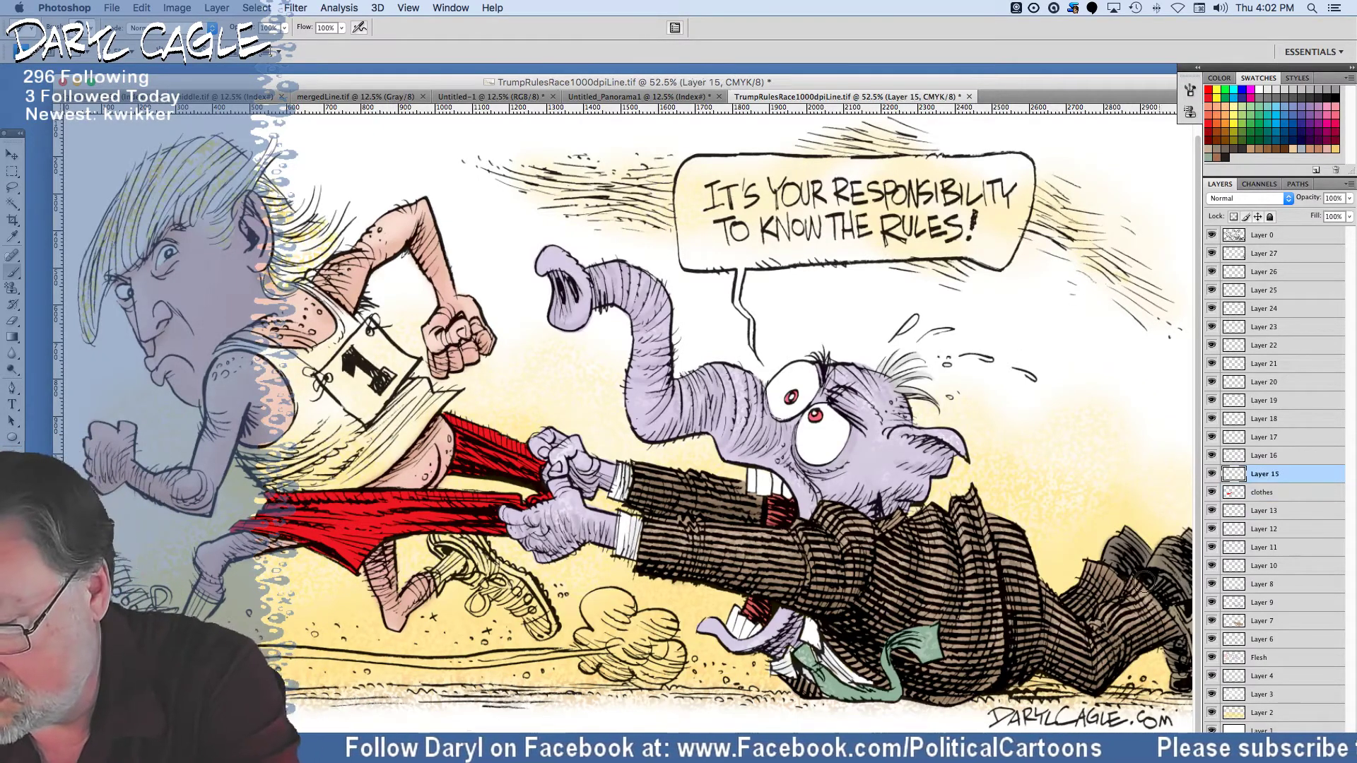
mouse_move(239, 447)
left_mouse_down()
mouse_move(274, 482)
mouse_move(369, 477)
left_mouse_up()
mouse_move(401, 390)
left_mouse_down()
mouse_move(426, 407)
mouse_move(455, 395)
mouse_move(433, 395)
mouse_move(389, 461)
mouse_move(354, 479)
mouse_move(410, 401)
mouse_move(341, 454)
mouse_move(352, 436)
mouse_move(310, 374)
mouse_move(352, 327)
mouse_move(312, 290)
mouse_move(348, 323)
mouse_move(335, 315)
mouse_move(352, 339)
left_mouse_up()
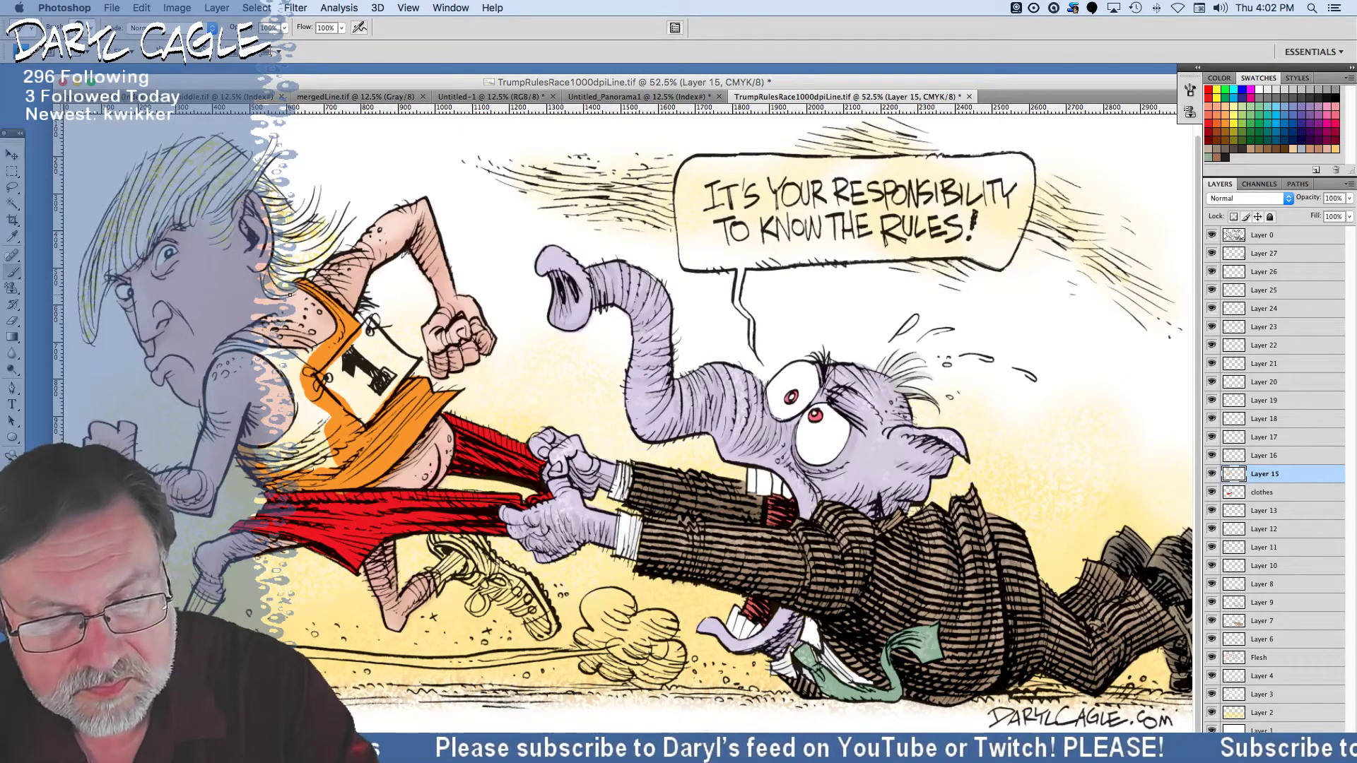
mouse_move(214, 356)
left_mouse_down()
mouse_move(320, 353)
mouse_move(276, 359)
mouse_move(308, 414)
mouse_move(297, 368)
mouse_move(325, 445)
mouse_move(307, 405)
mouse_move(286, 455)
mouse_move(259, 457)
mouse_move(319, 467)
mouse_move(280, 471)
left_mouse_up()
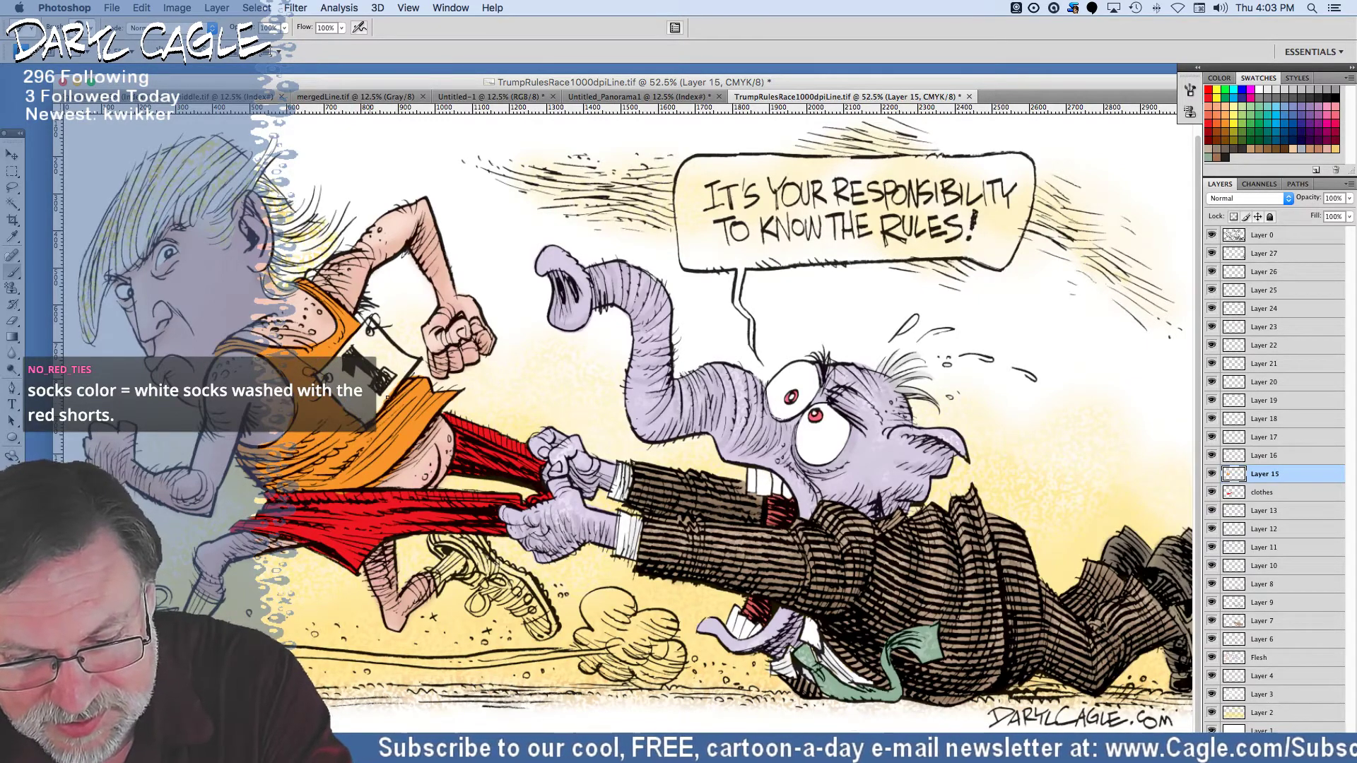
key("bracketright")
key("bracketright")
key("bracketright")
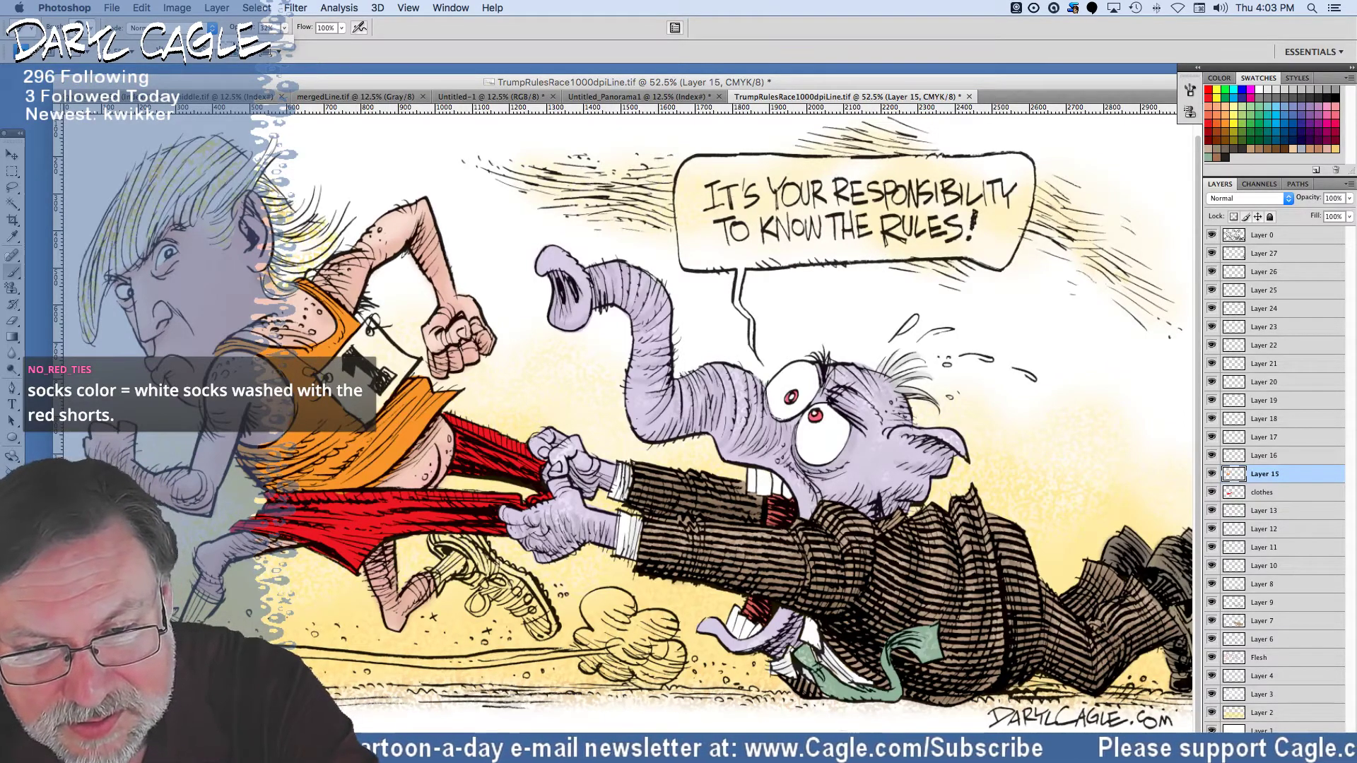
At 100% opacity, paint the front sneaker's sock orange, then select Layer 16.
key("0")
left_click(86, 32)
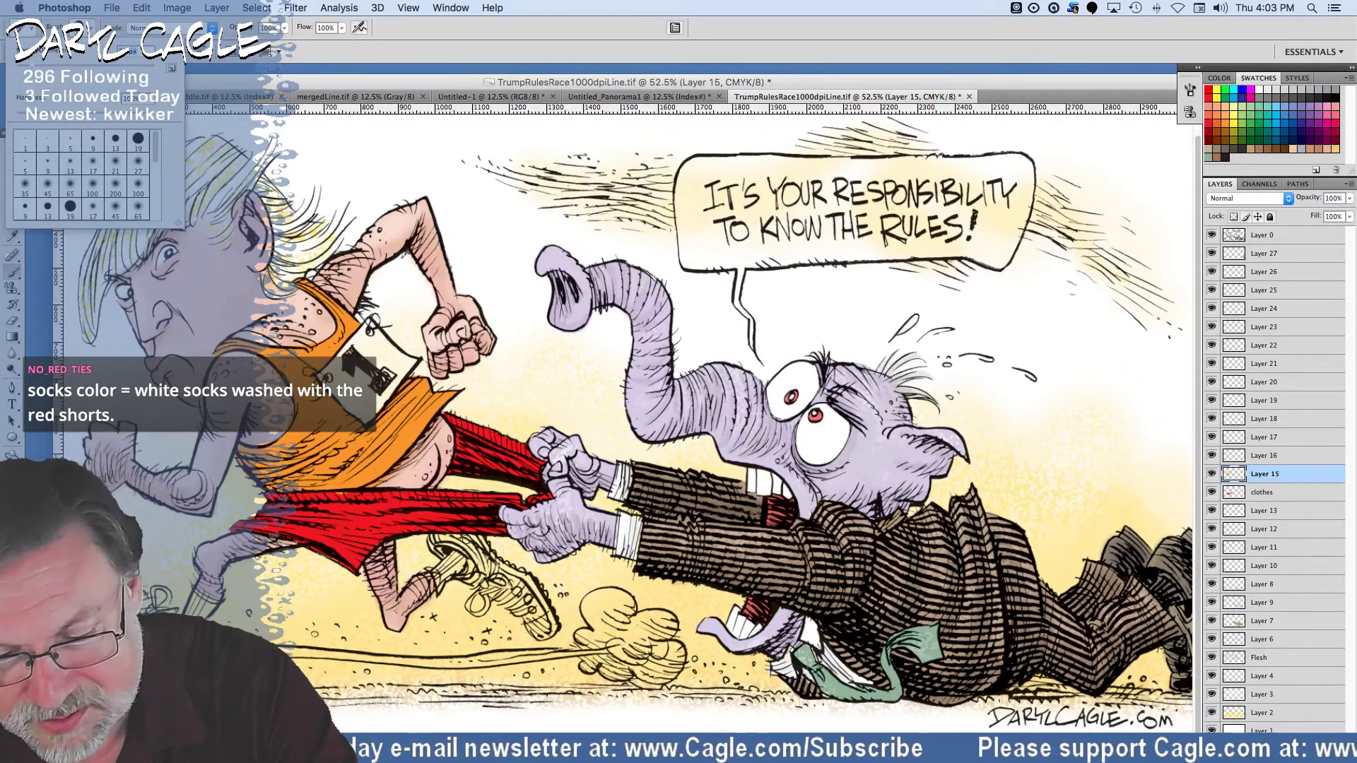
left_click(430, 570)
mouse_move(429, 570)
left_mouse_down()
mouse_move(437, 590)
mouse_move(453, 556)
mouse_move(468, 565)
mouse_move(447, 573)
mouse_move(470, 567)
mouse_move(449, 559)
left_mouse_up()
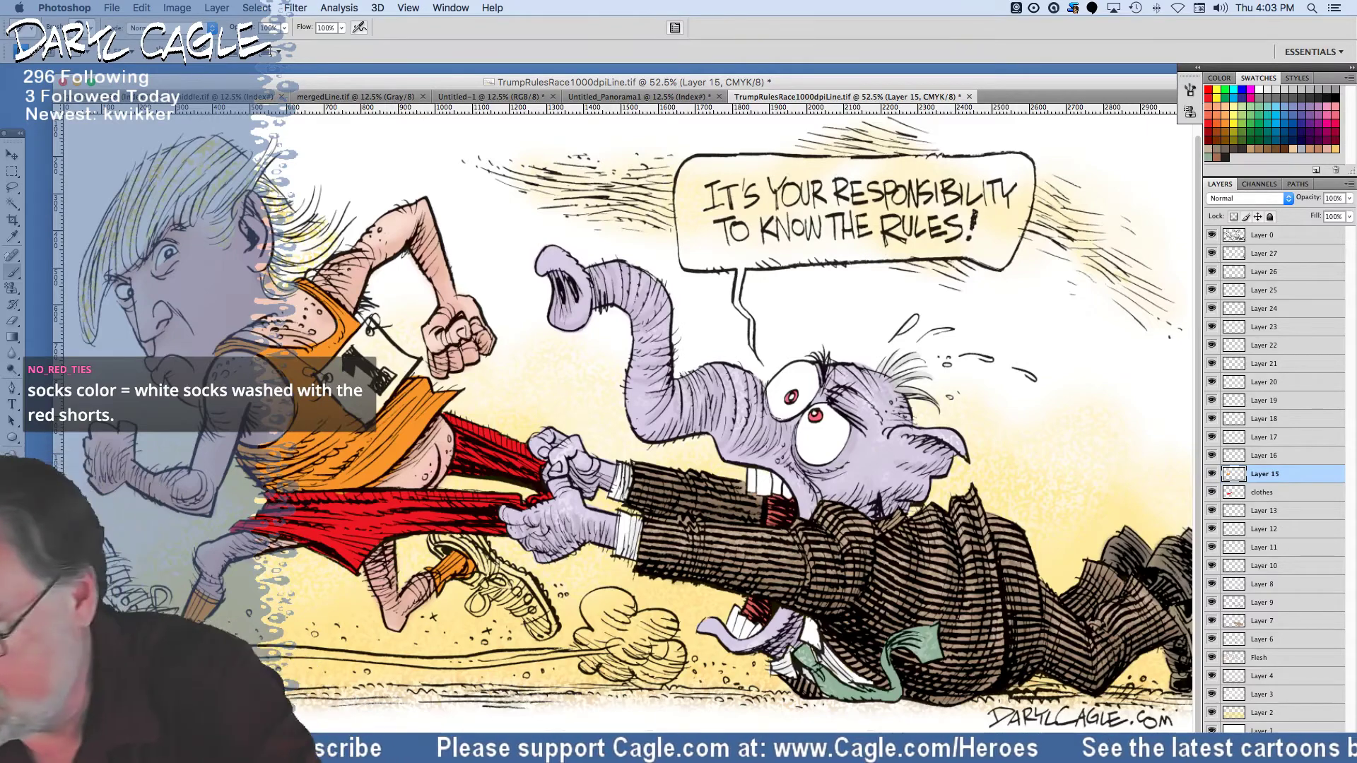
left_click(1257, 457)
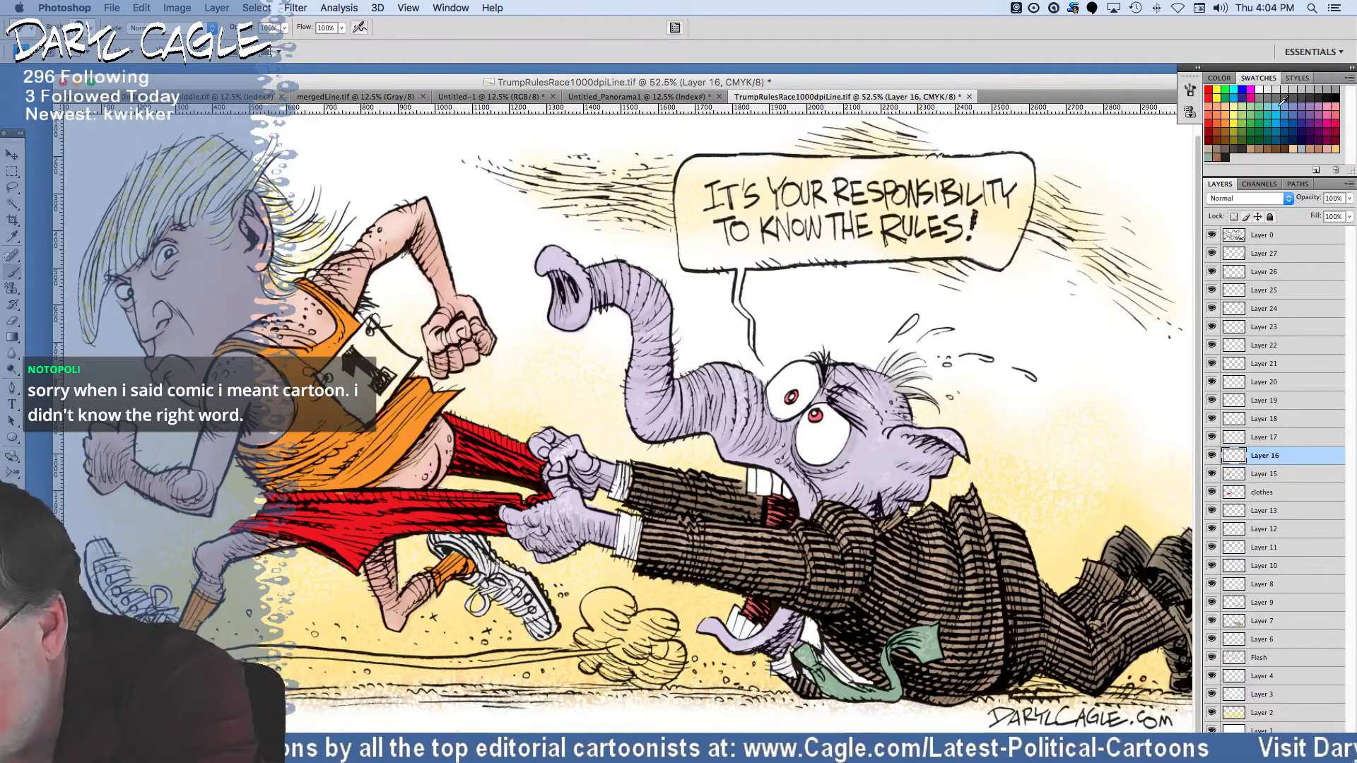
Stamp a light grey dotted pattern at about 62% opacity onto the running shoe.
left_click(11, 289)
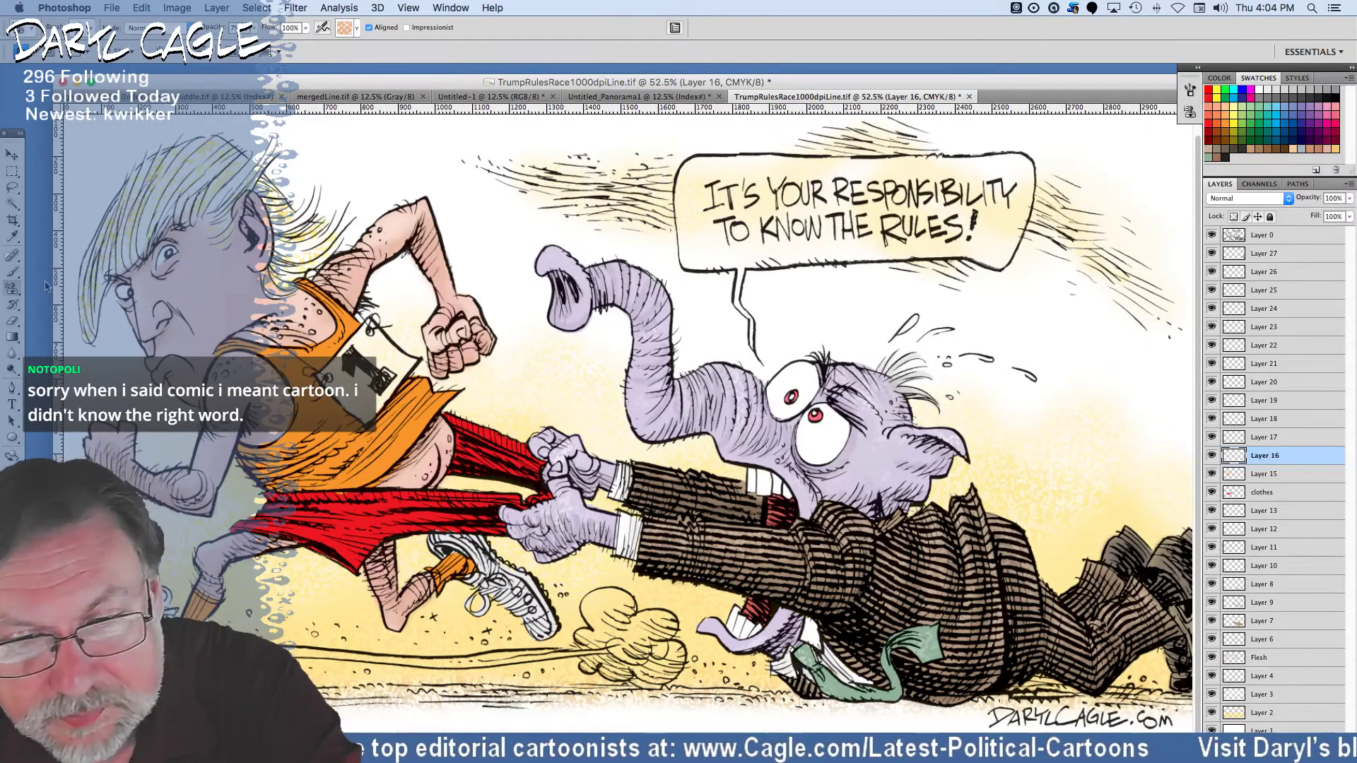
left_click(356, 28)
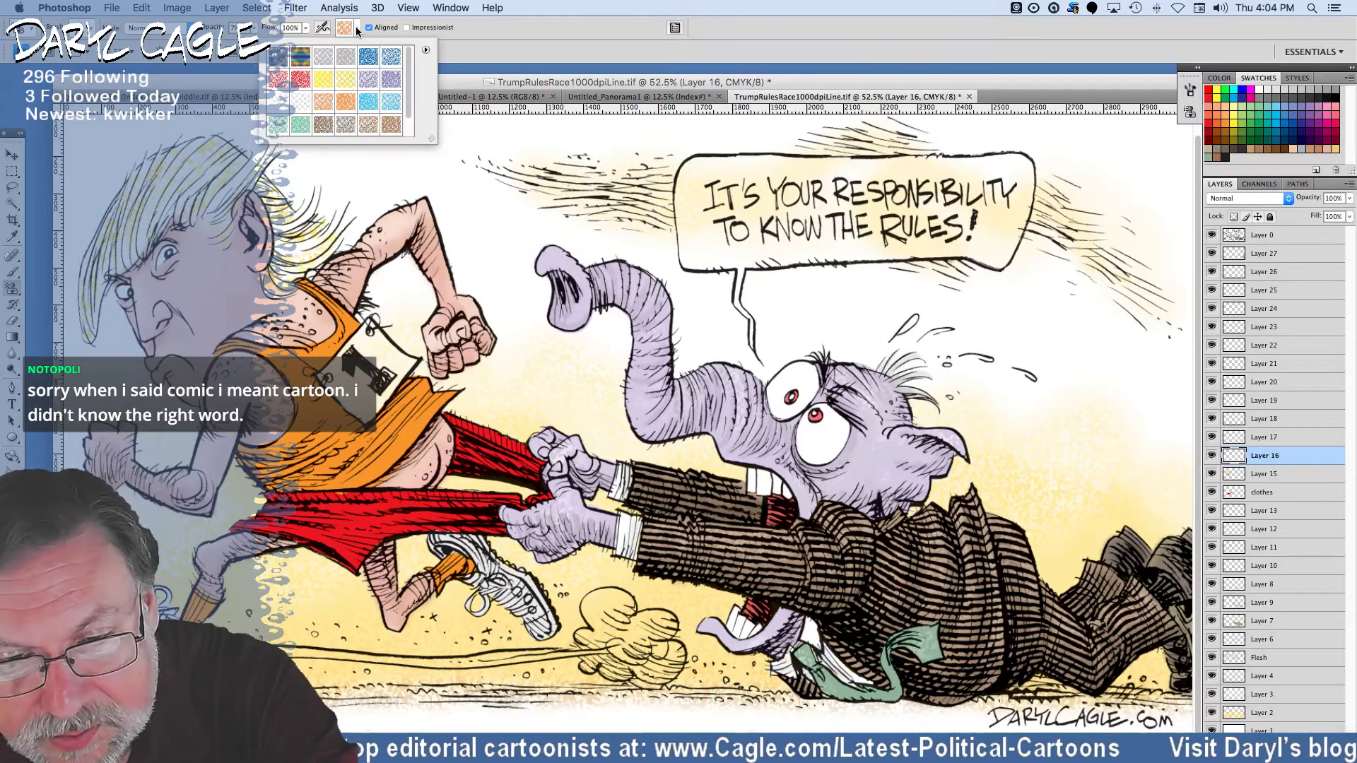
double_click(327, 59)
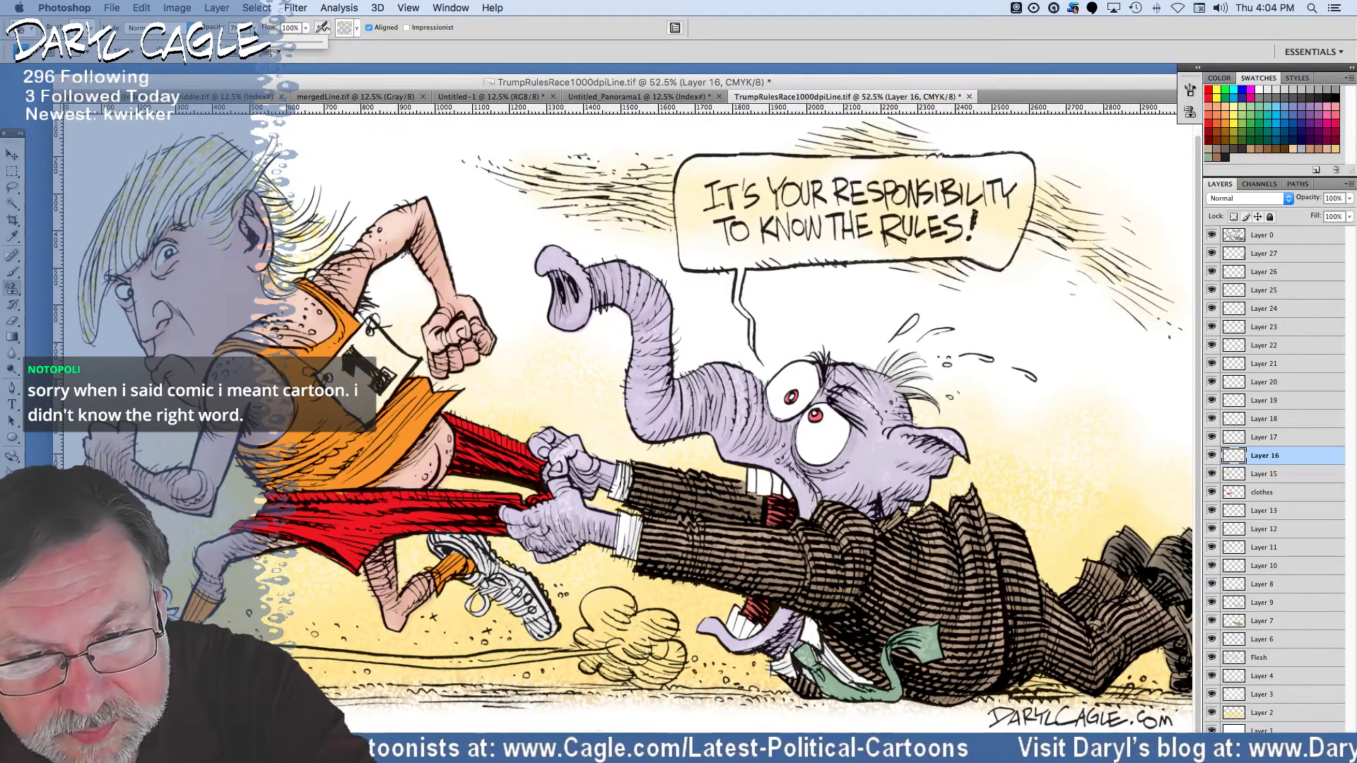
left_click_drag(256, 48, 295, 49)
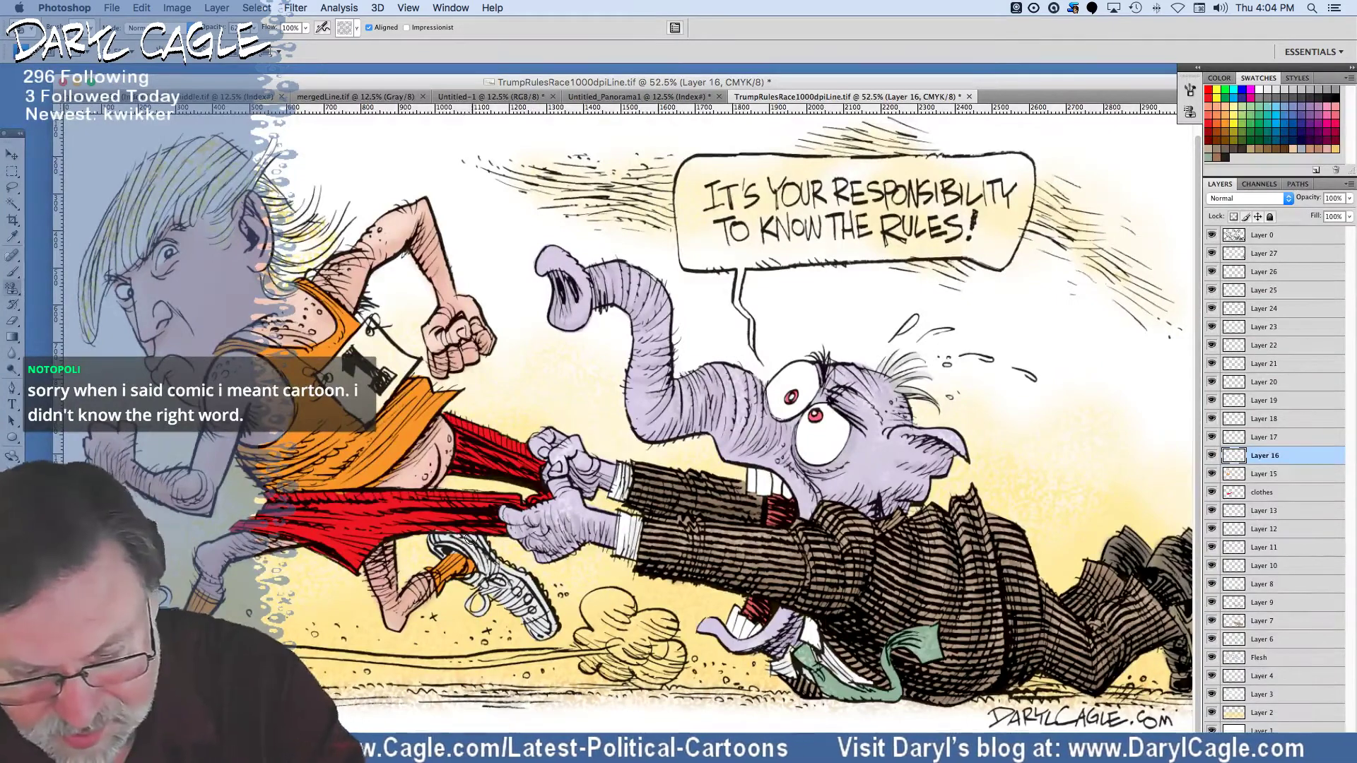
mouse_move(440, 547)
left_mouse_down()
mouse_move(531, 607)
mouse_move(483, 577)
left_mouse_up()
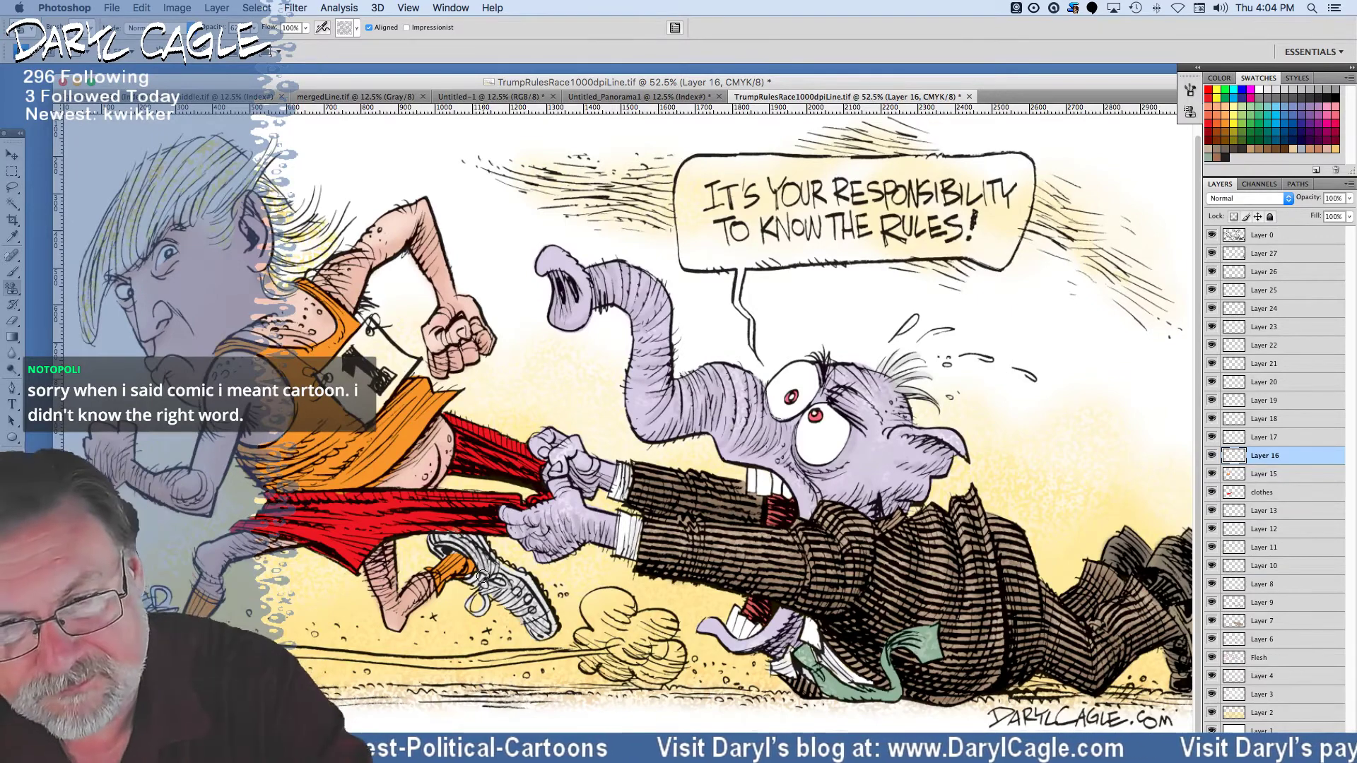
Stamp a different light pattern across the sneaker top, then select Layer 15.
left_click(357, 27)
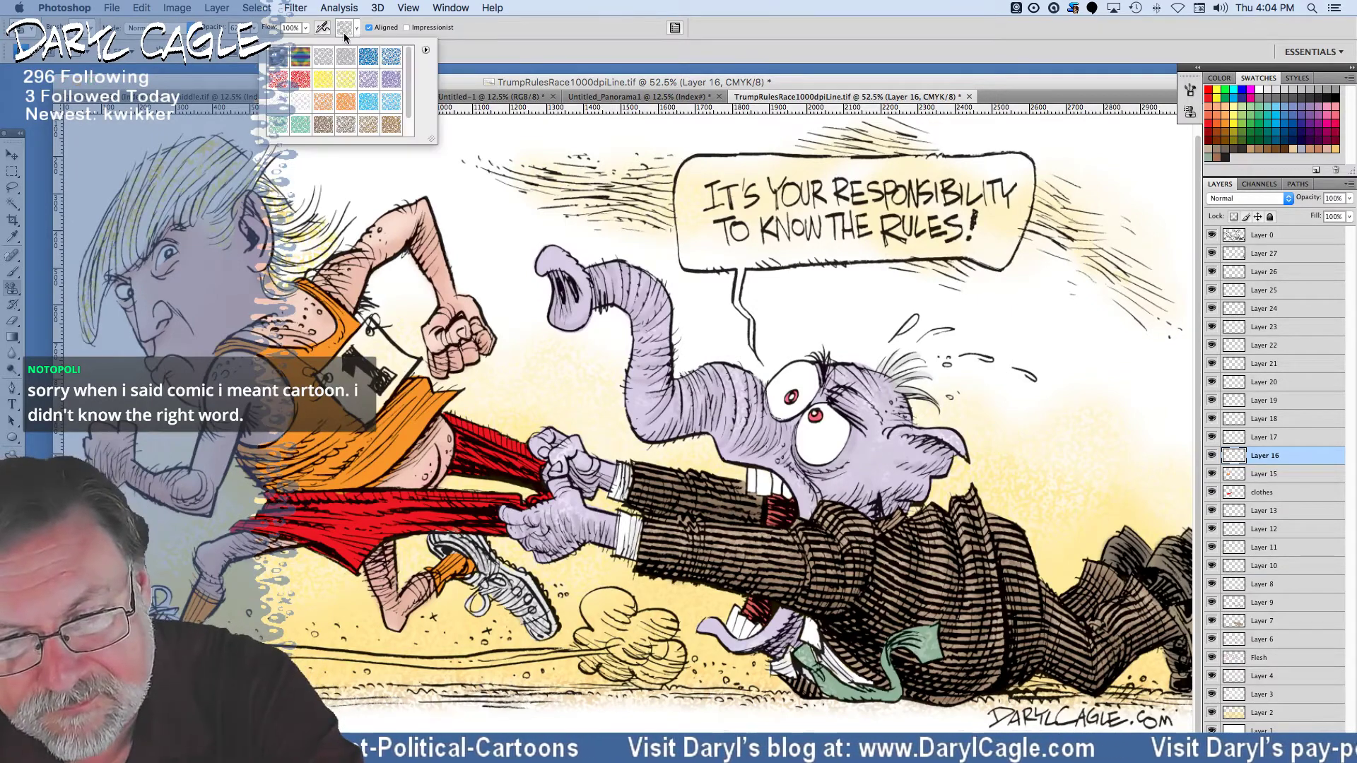
left_click(278, 103)
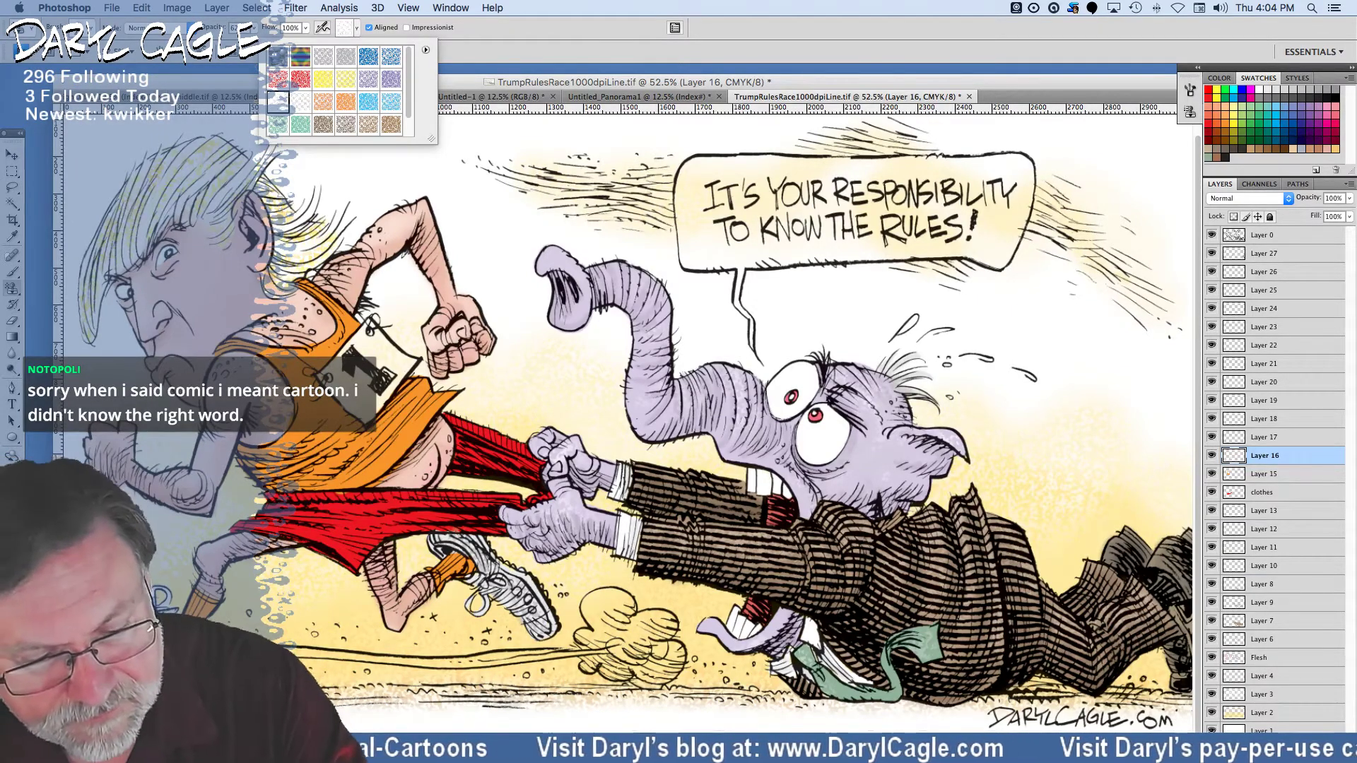
key("Return")
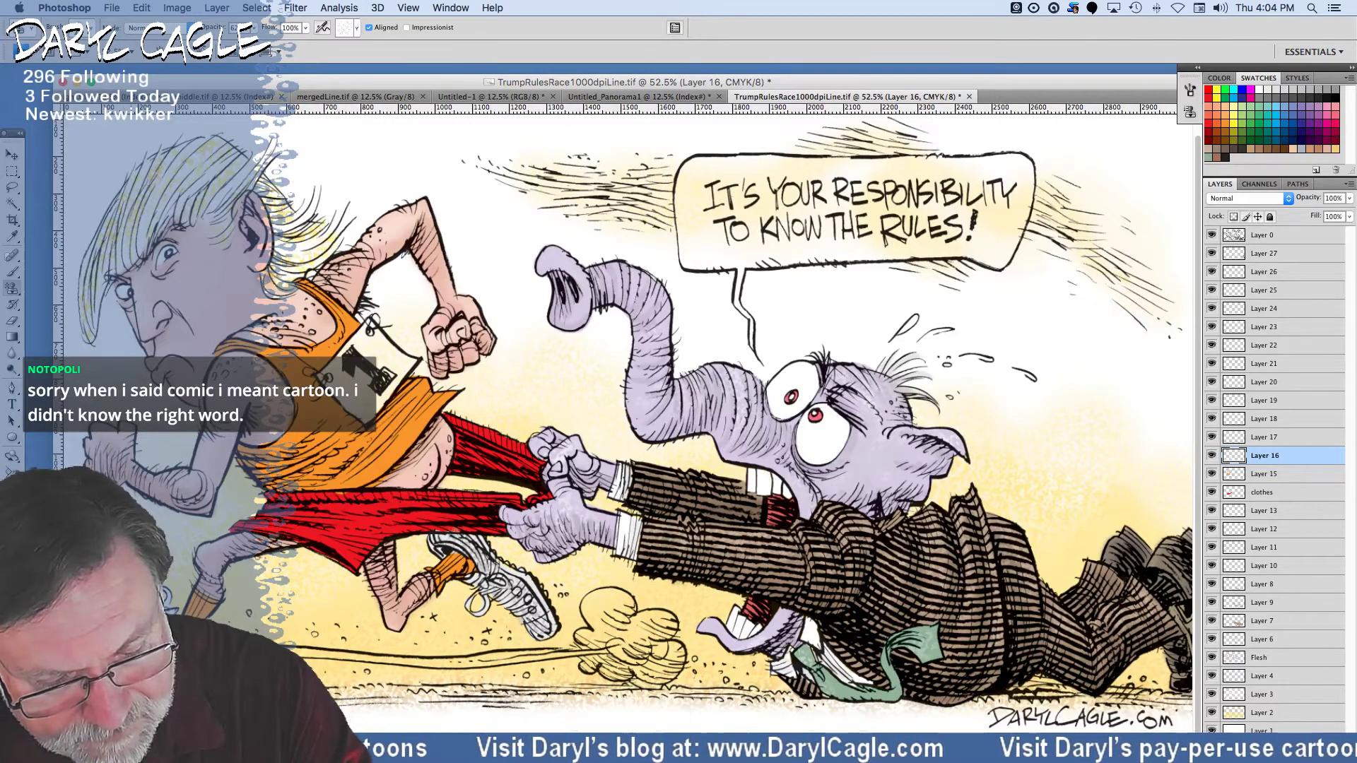
left_click_drag(488, 569, 527, 577)
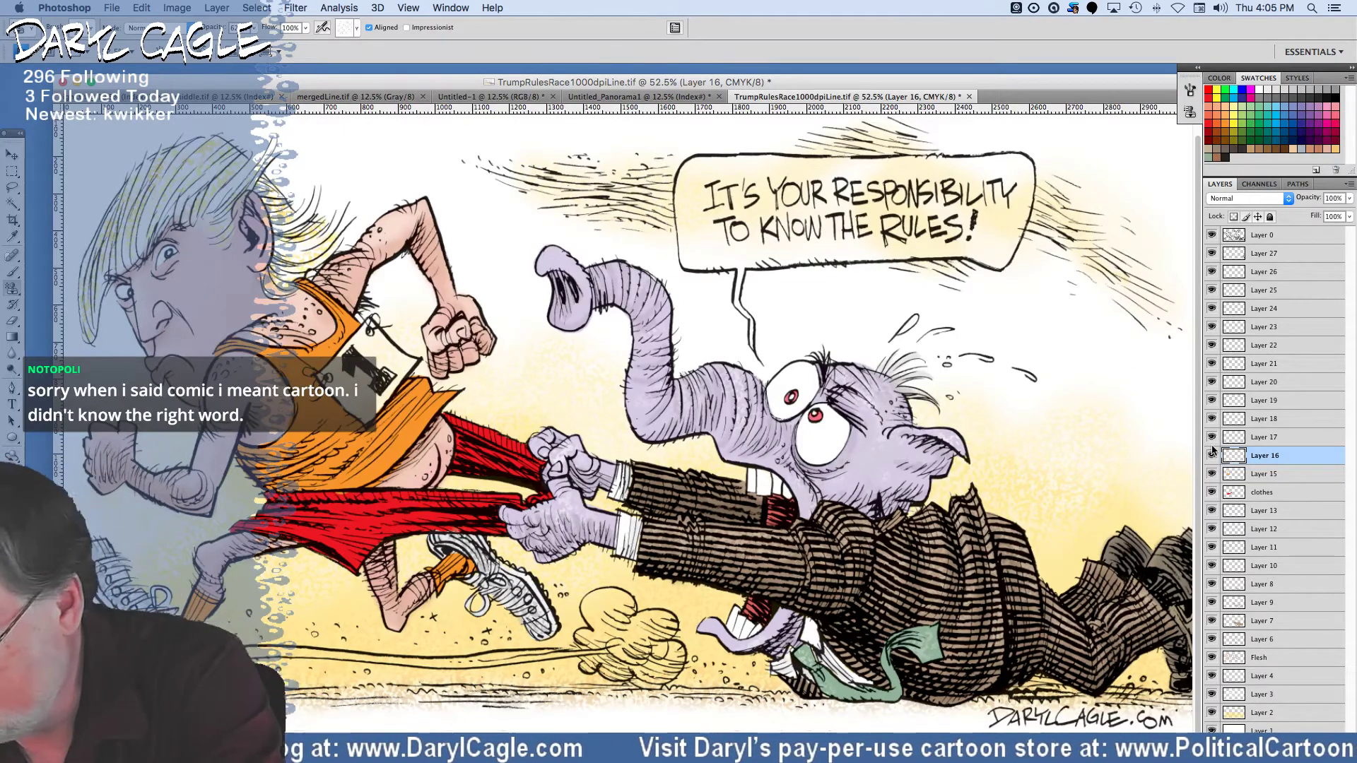
left_click(1235, 475)
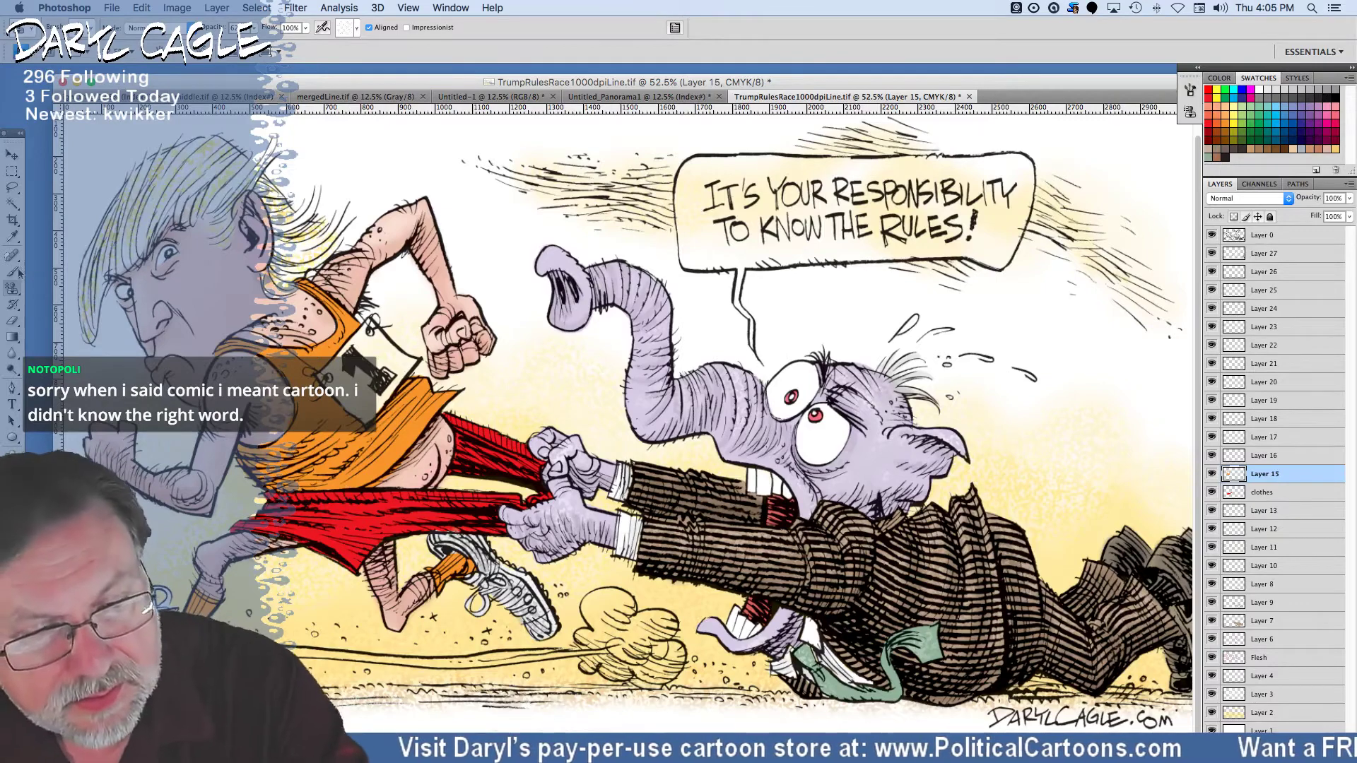
Sample a colour with the Eyedropper, return to the Brush, and select Layer 17.
left_click(12, 237)
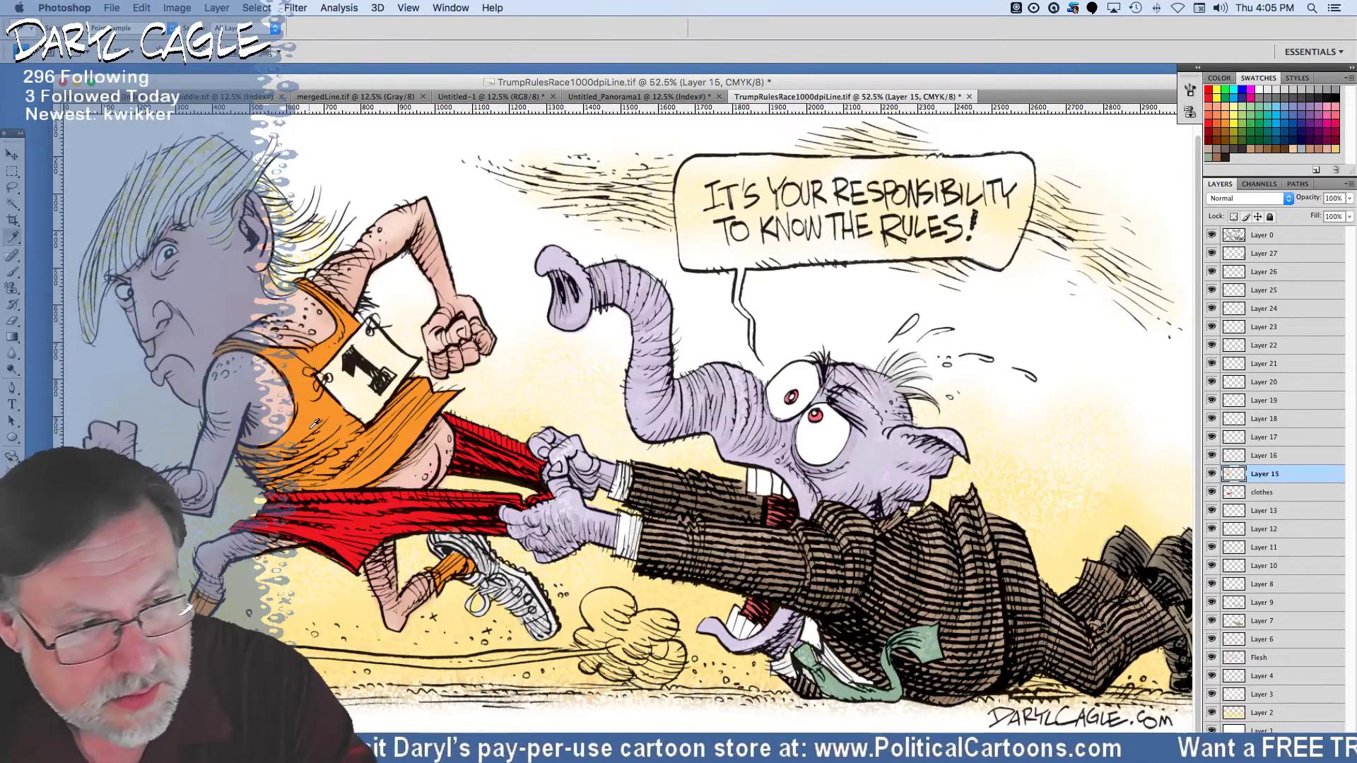
left_click(12, 273)
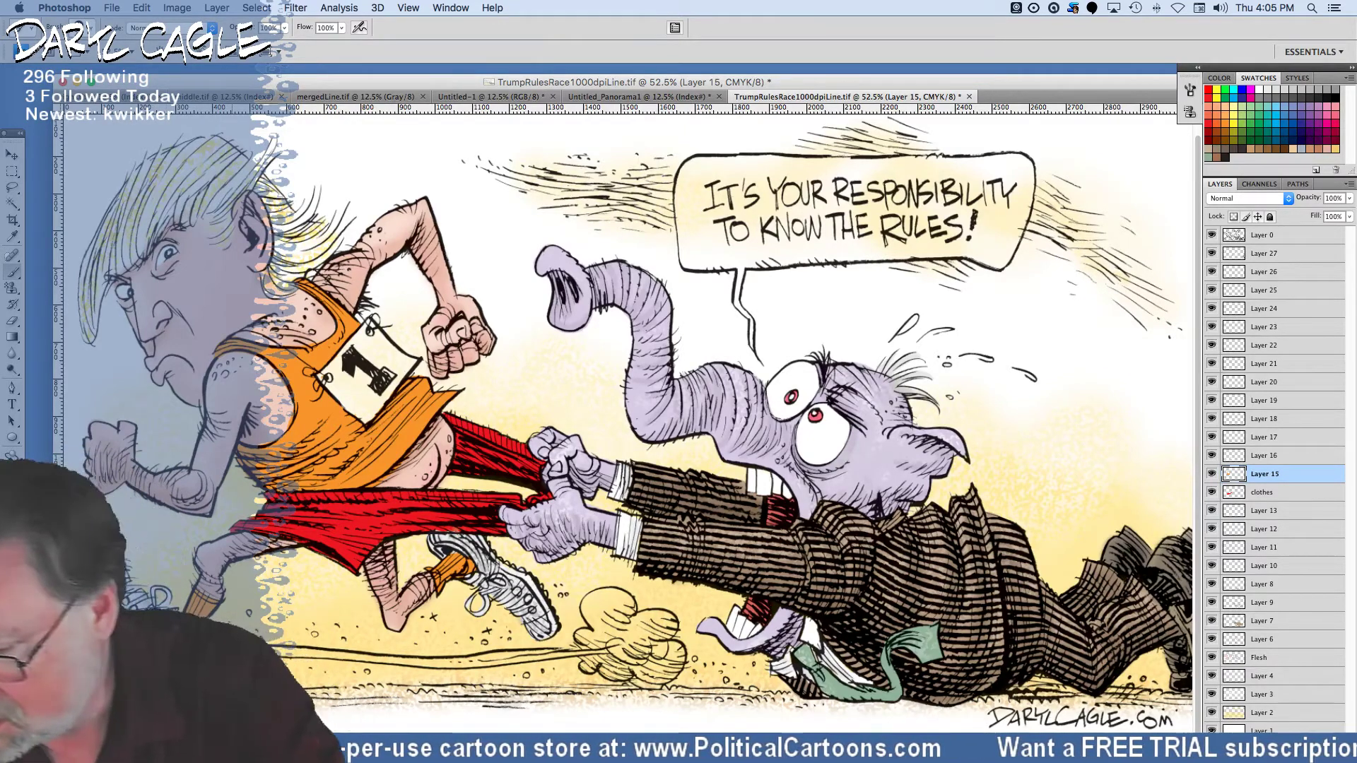
left_click(1254, 439)
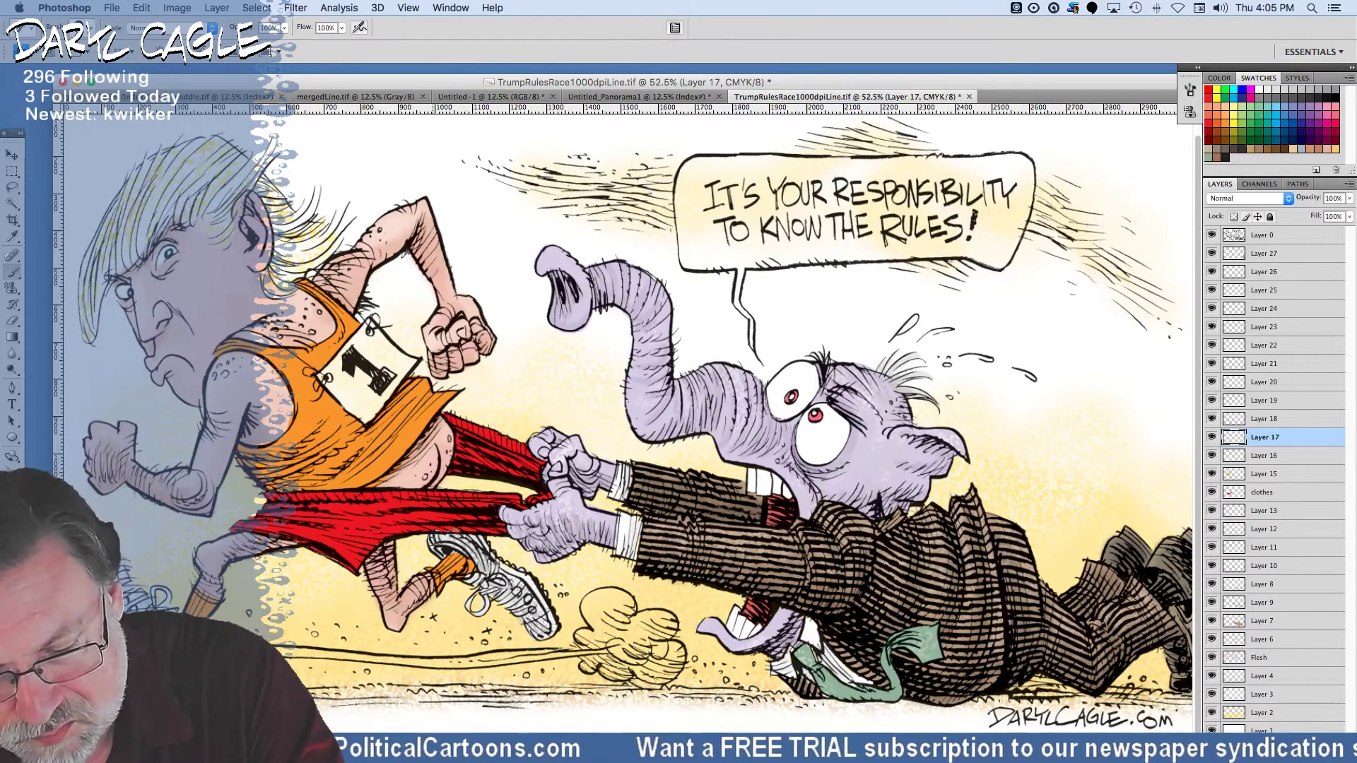
Paint orange over the runner's shoe, heel and sole, then select Layer 18.
mouse_move(452, 533)
left_mouse_down()
mouse_move(495, 567)
mouse_move(490, 579)
left_mouse_up()
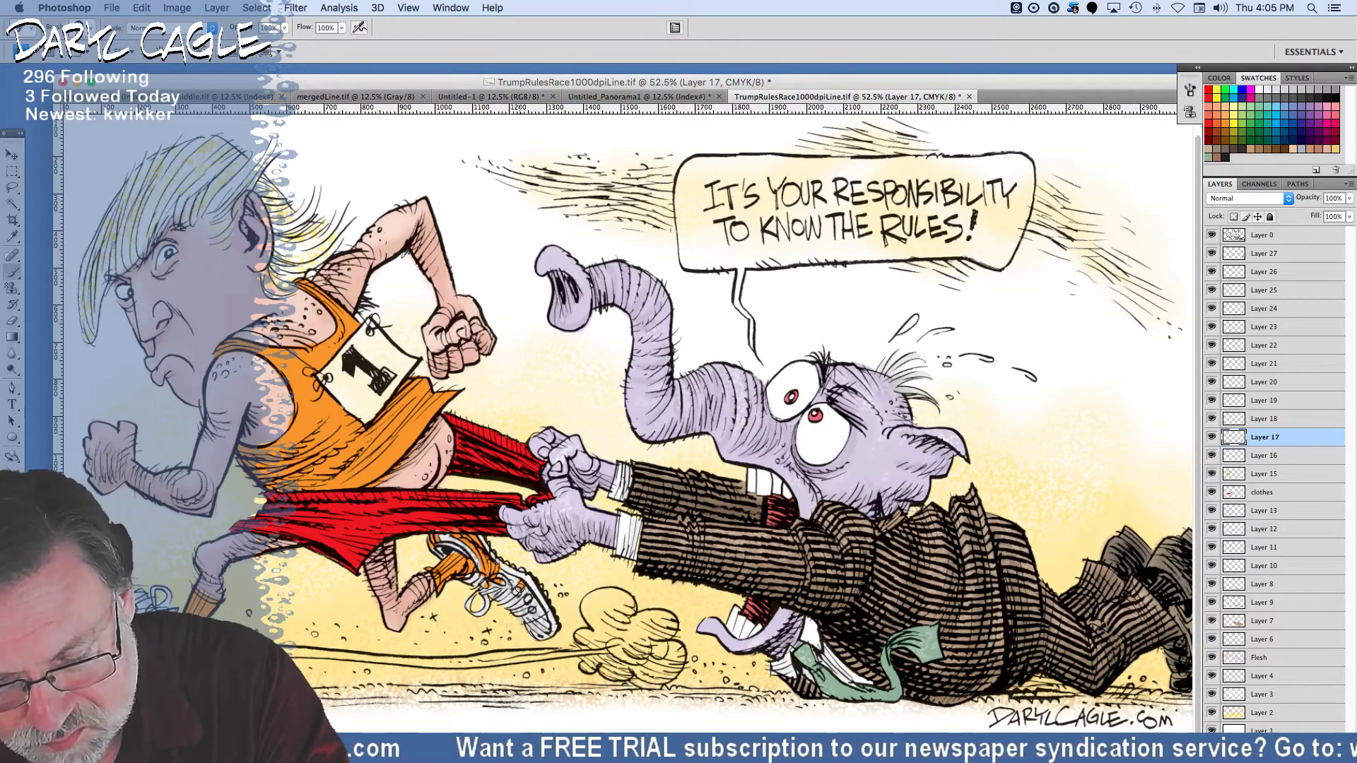
mouse_move(534, 622)
left_mouse_down()
mouse_move(544, 630)
mouse_move(516, 584)
left_mouse_up()
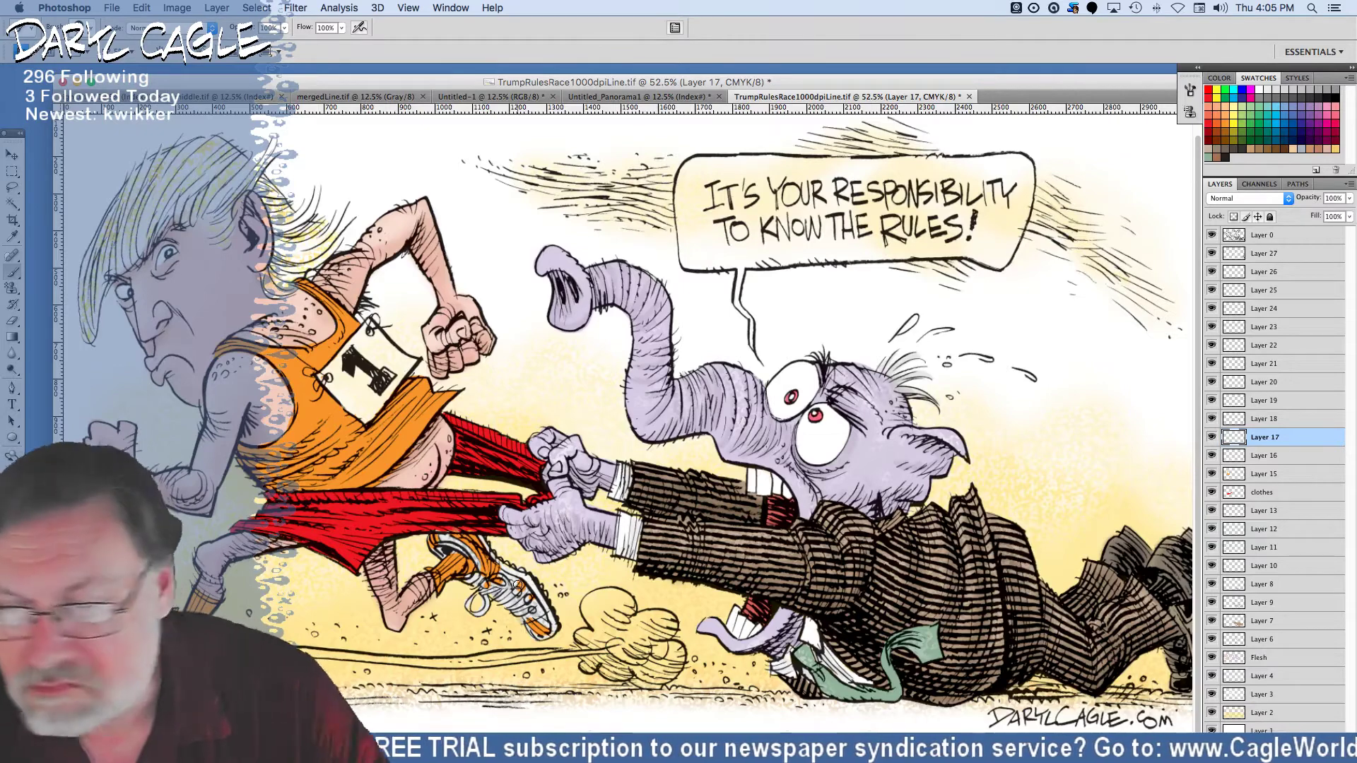
left_click(1255, 420)
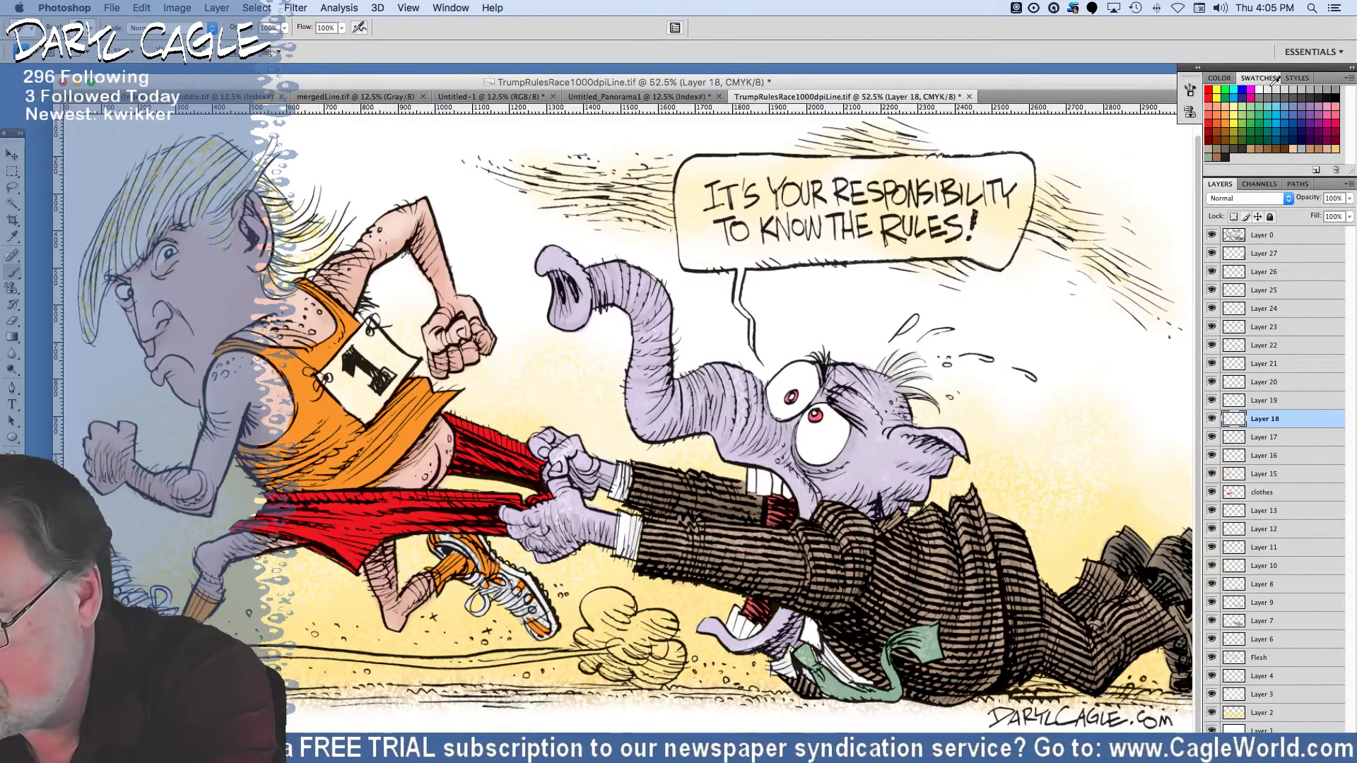
Lower the brush opacity to 40% and check the brush size choices.
key("4")
key("3")
left_click_drag(244, 42, 242, 41)
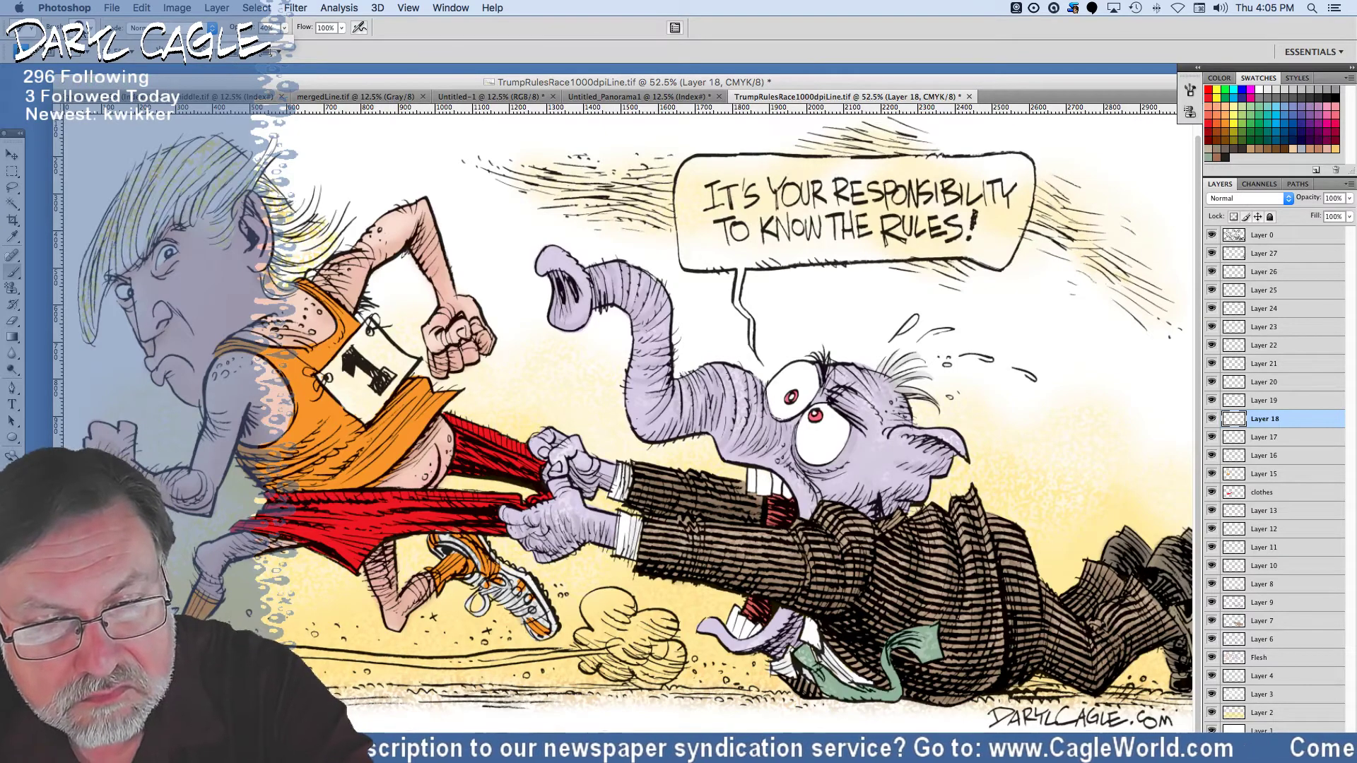
left_click(90, 30)
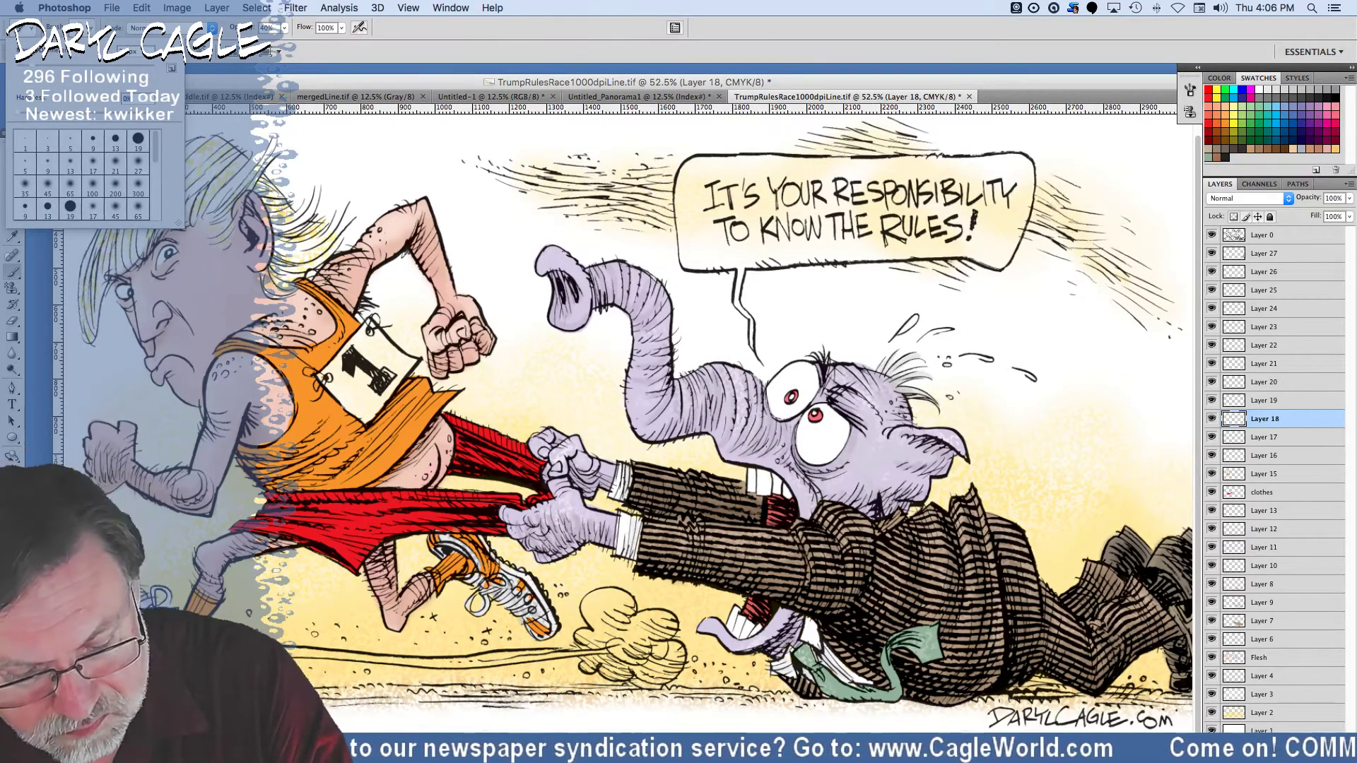
key("Return")
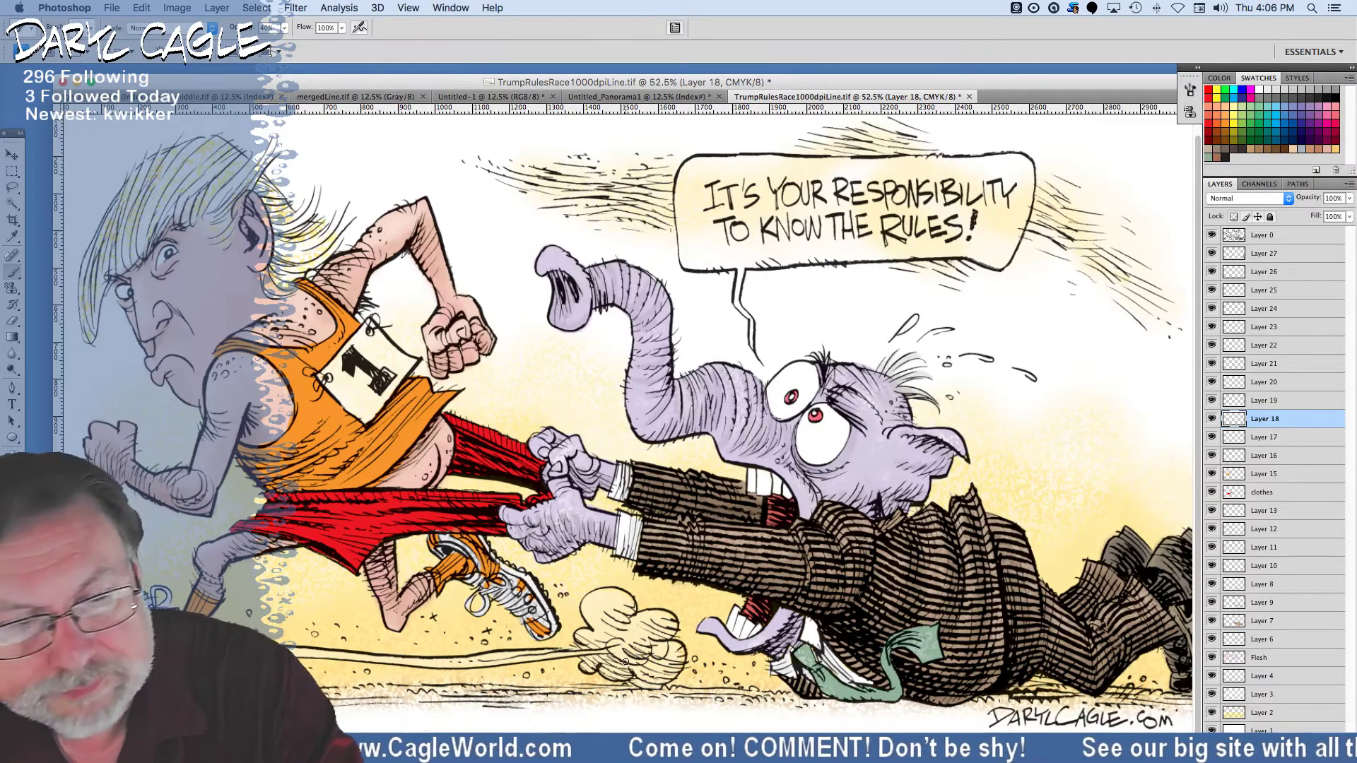
Dab faint Pattern Stamp texture onto the race bib, then select Layer 19.
left_click(12, 289)
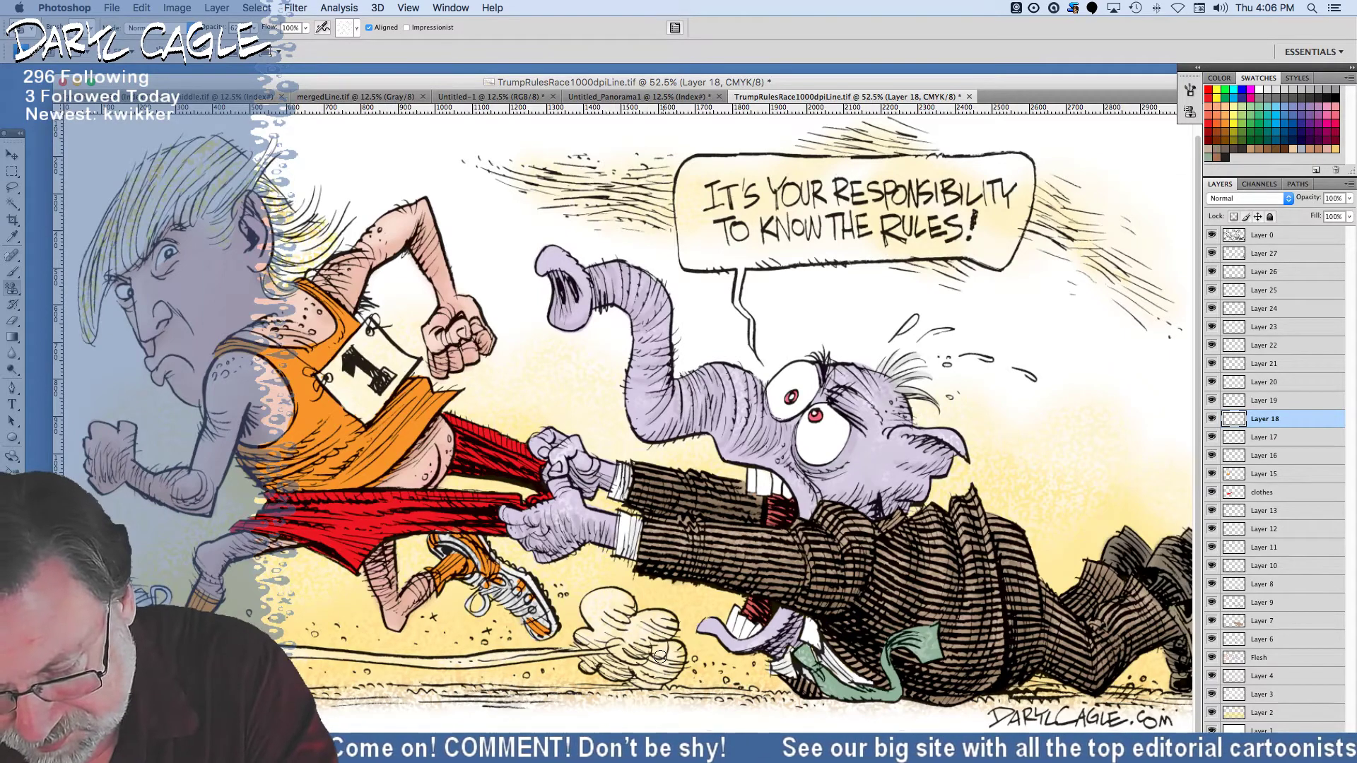
left_click(360, 399)
left_click(365, 404)
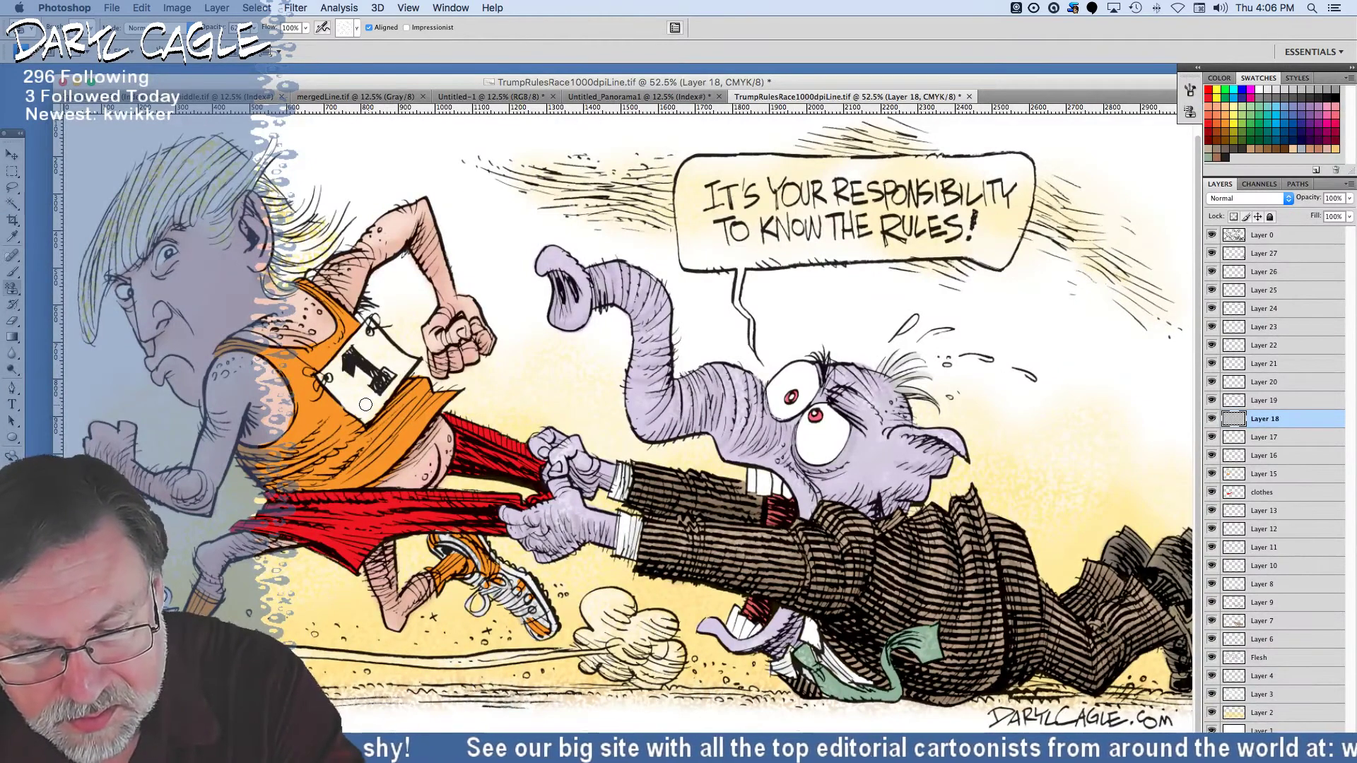
left_click(1256, 400)
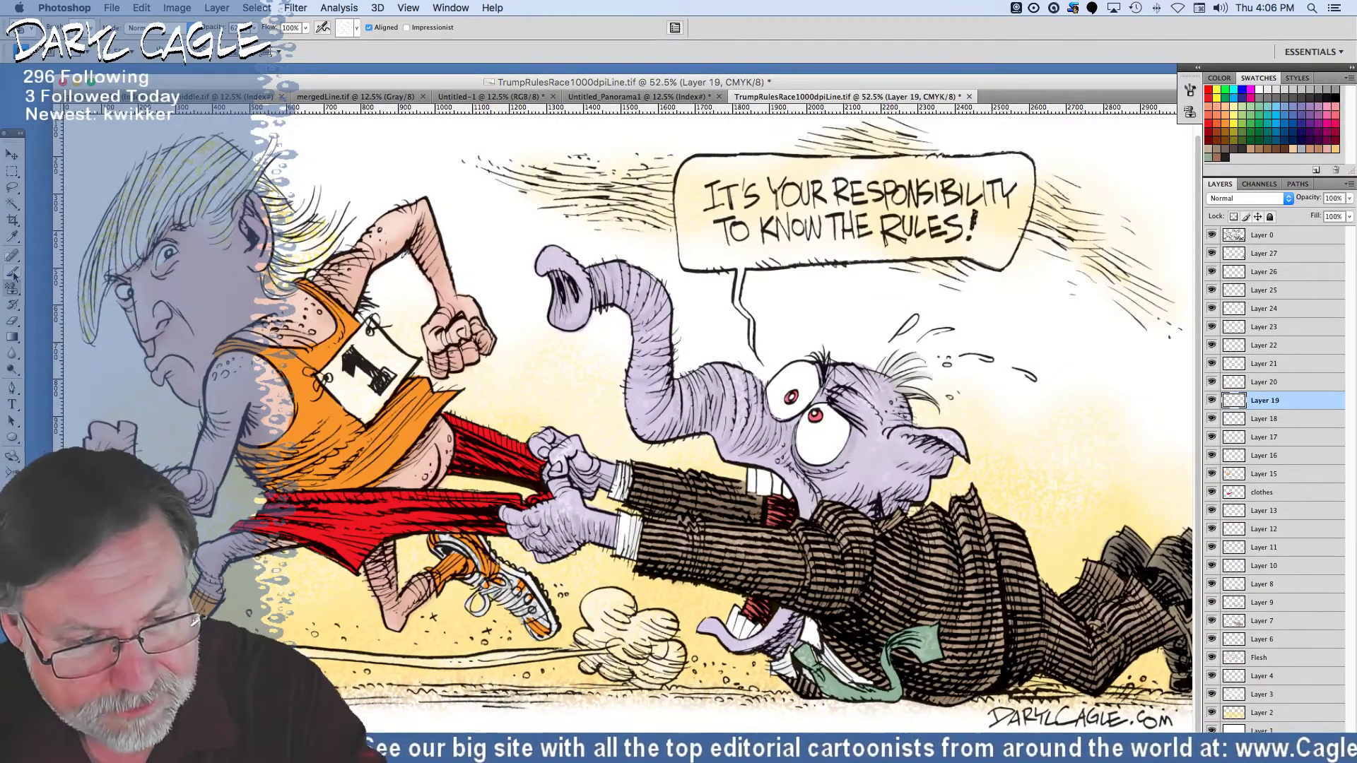
Colour the number 1 on the bib dark red-brown, repainting it at 86% brush opacity.
left_click(13, 236)
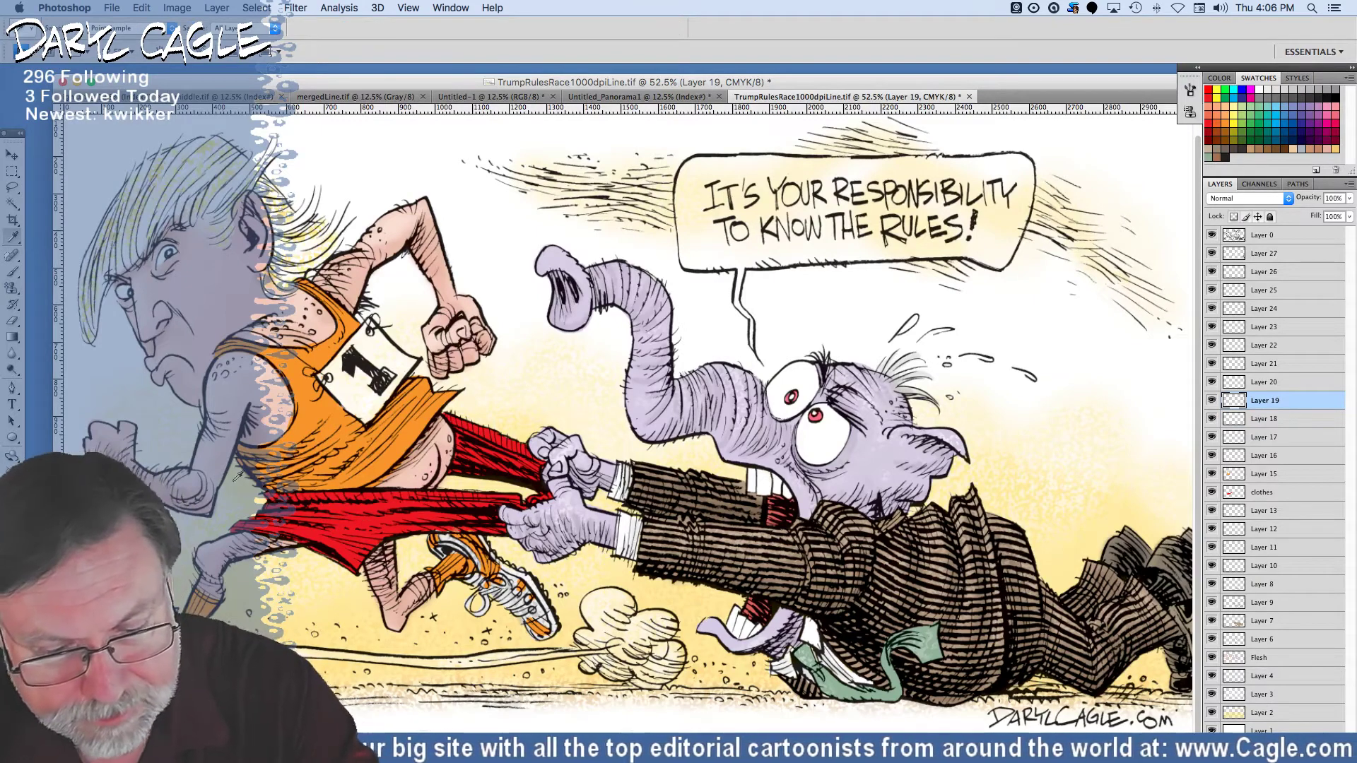
key("b")
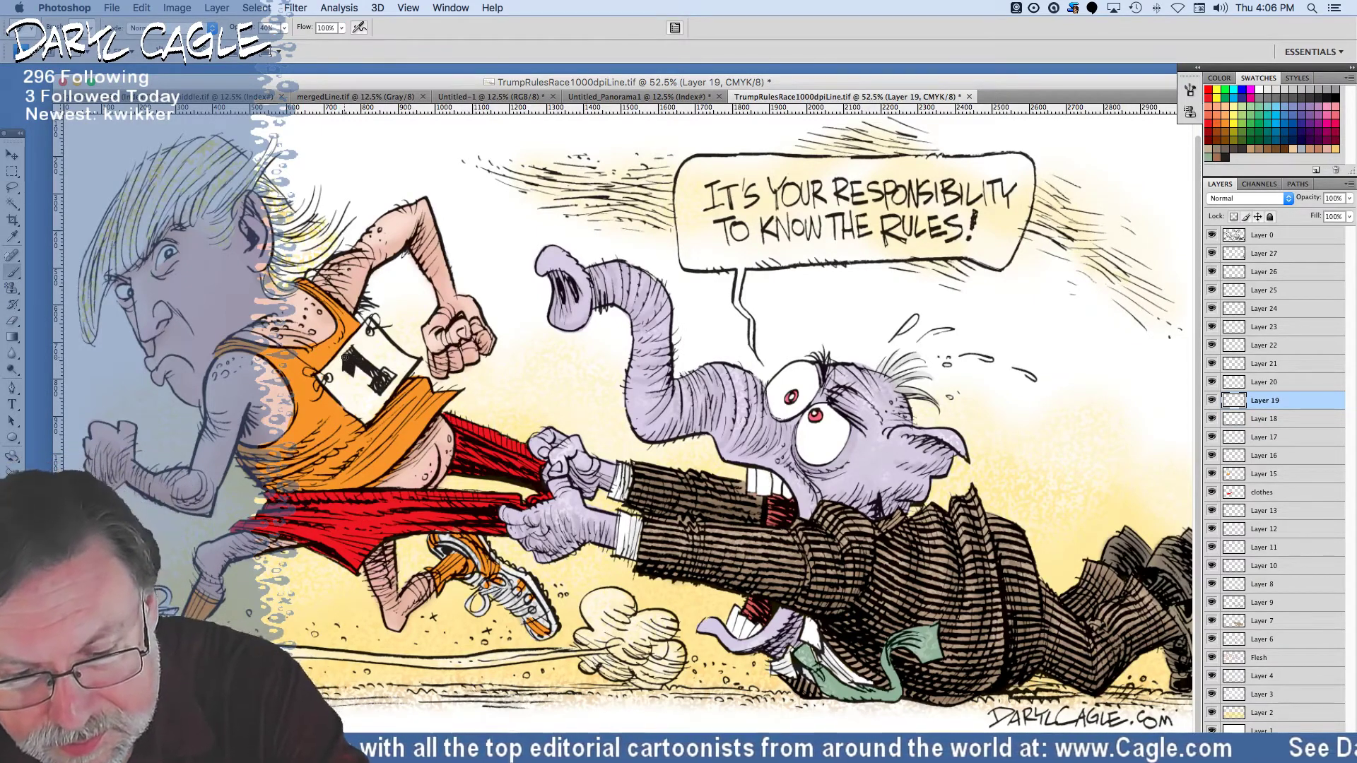
mouse_move(345, 359)
left_mouse_down()
mouse_move(350, 371)
mouse_move(351, 351)
left_mouse_up()
left_click_drag(283, 30, 337, 43)
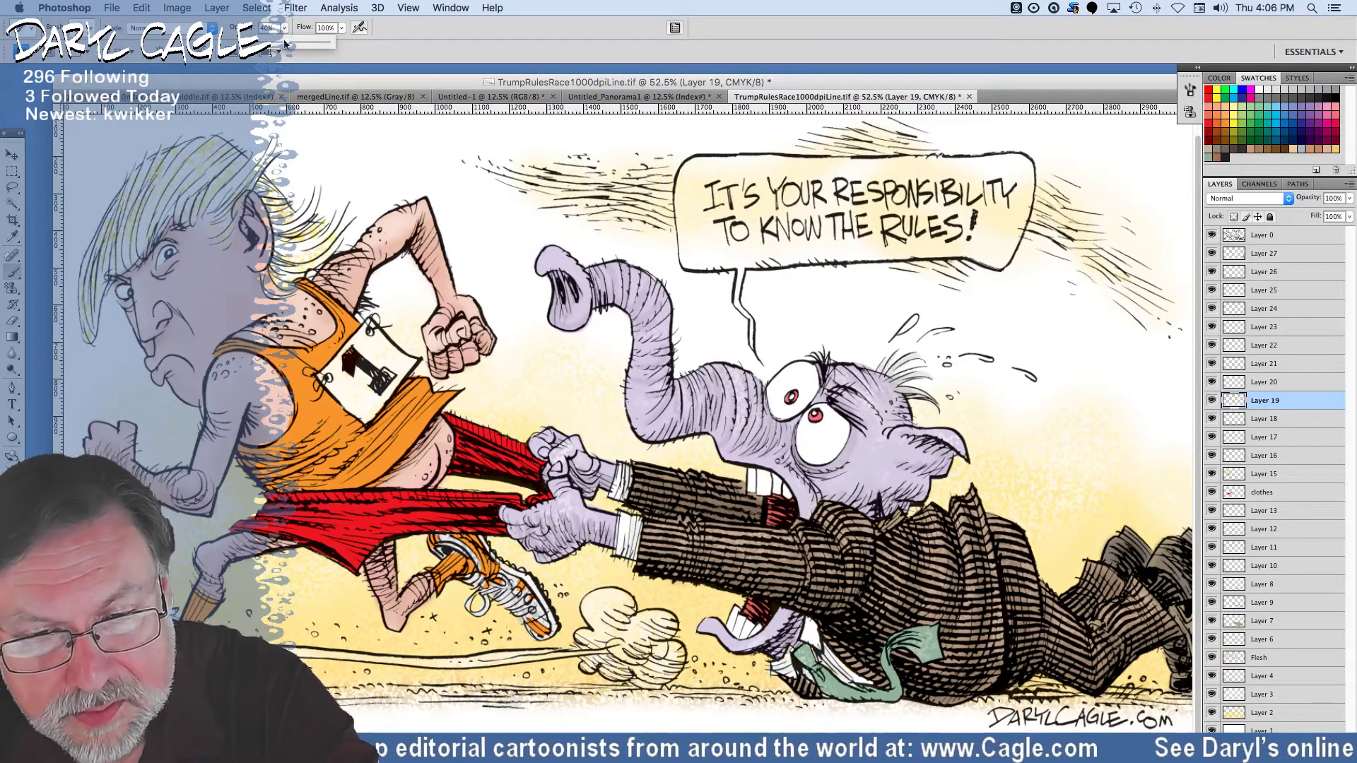
left_click(350, 361)
left_click_drag(351, 359, 390, 383)
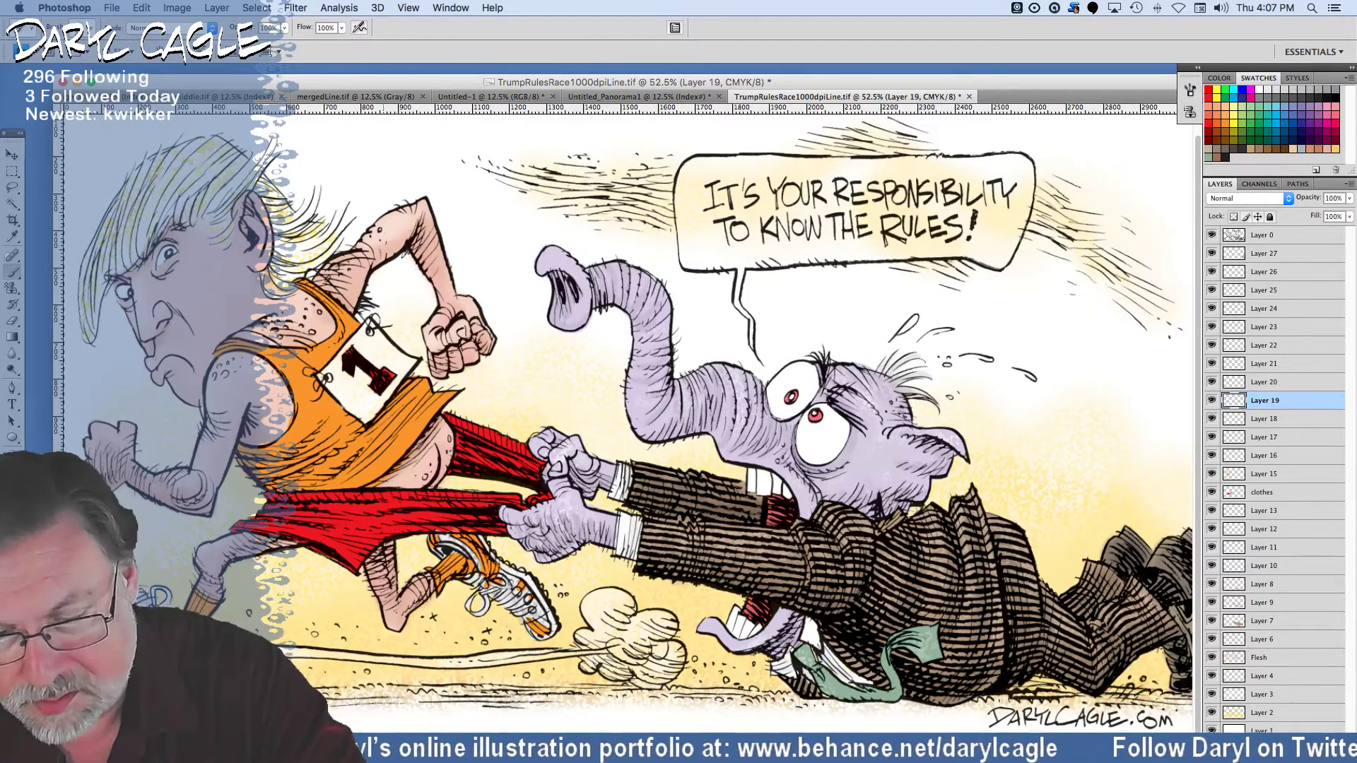
Touch up the runner's sleeve cuff and shirt with small strokes.
left_click_drag(636, 519, 629, 542)
left_click_drag(824, 651, 799, 673)
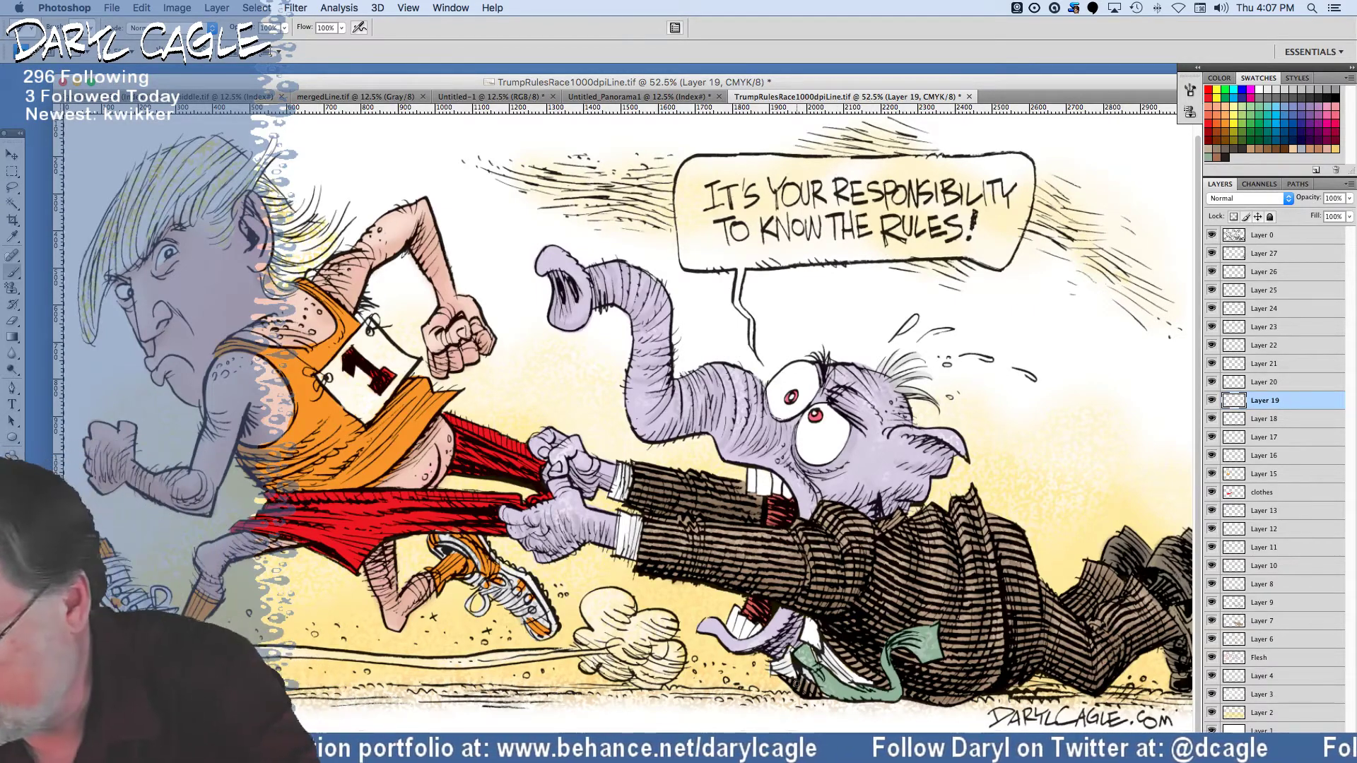
left_click(1245, 660)
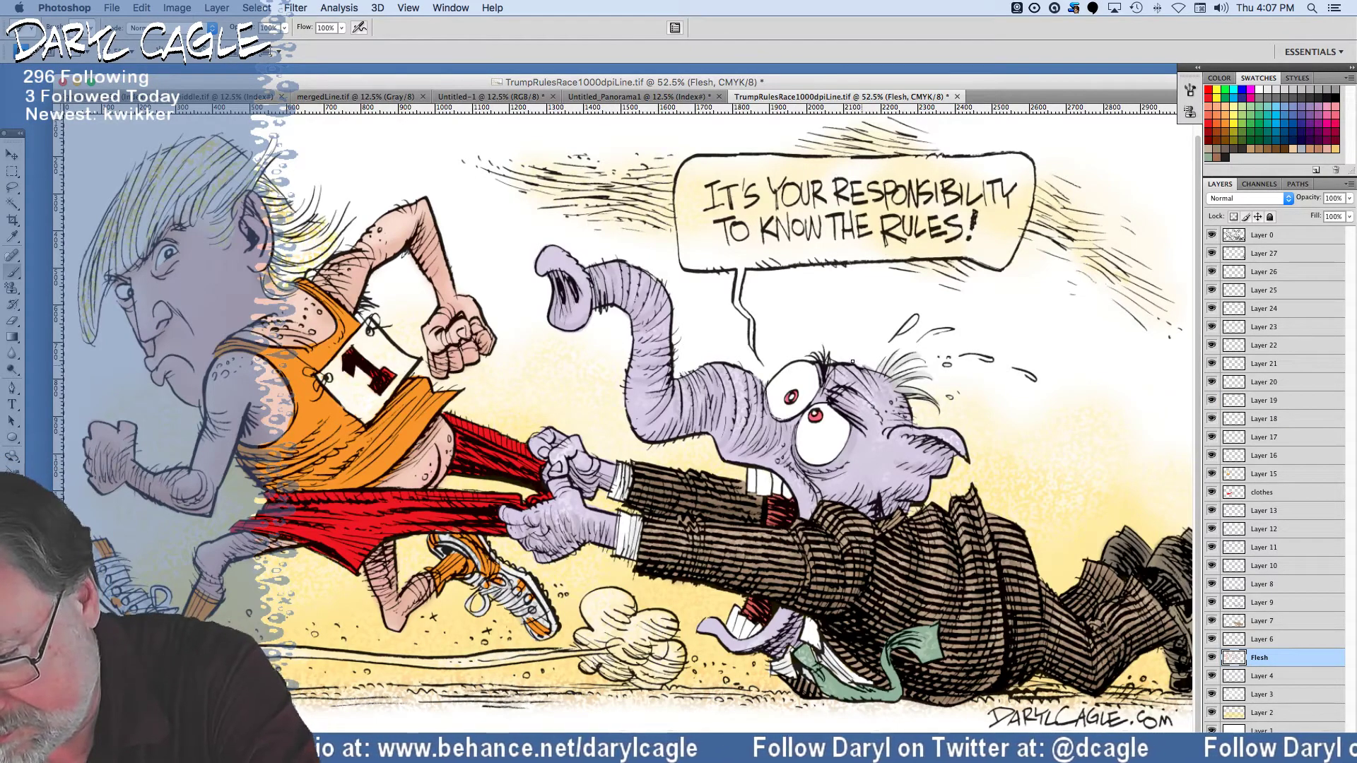
Sample the flesh tone from the runner's leg and pick a darker version of it.
left_click_drag(852, 362, 860, 387)
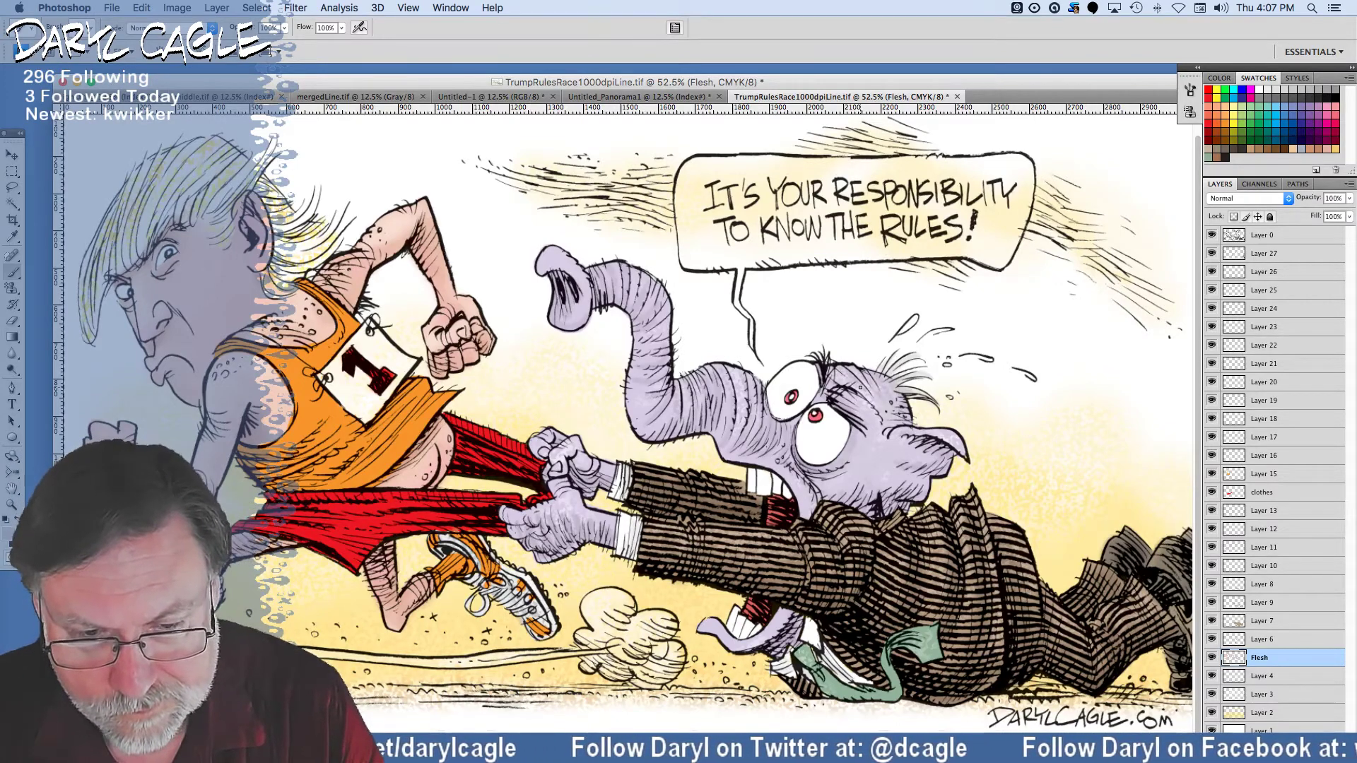
left_click(12, 237)
left_click(393, 574)
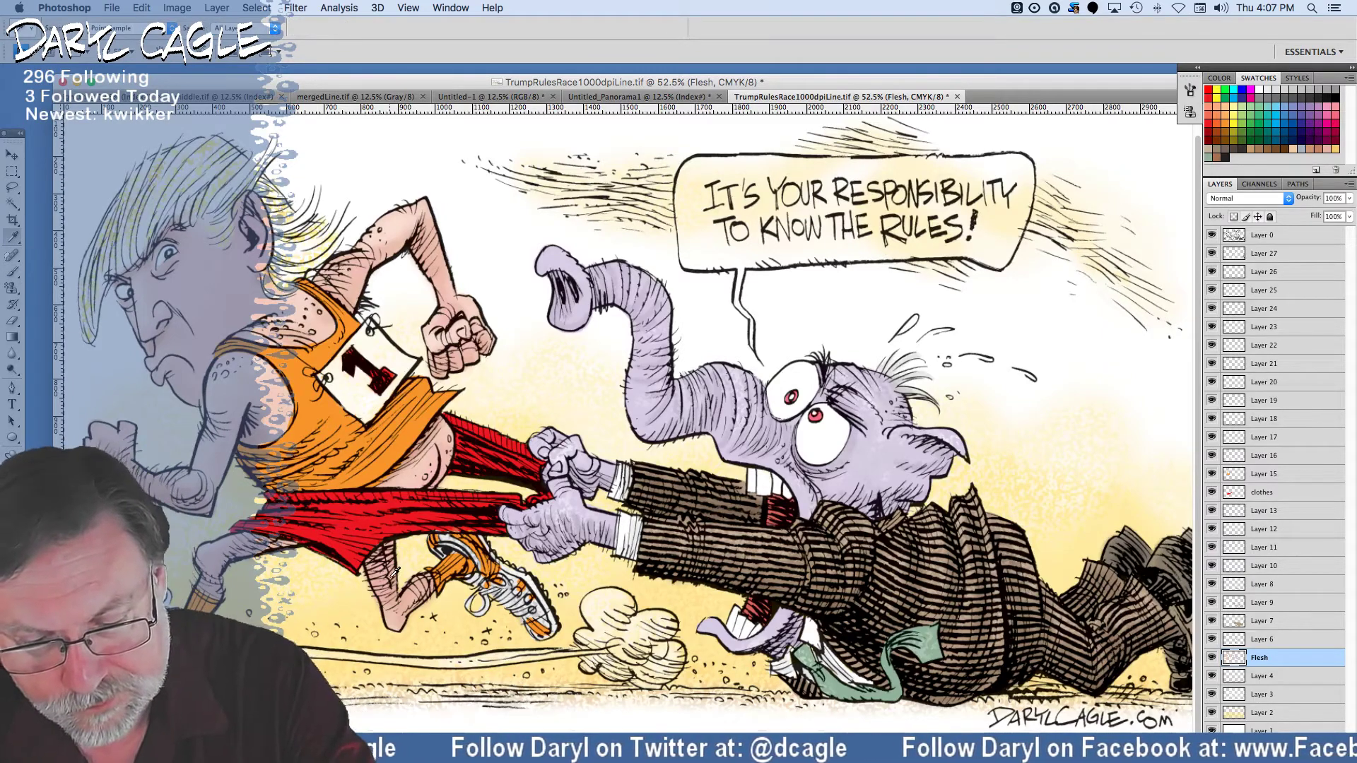
left_click(10, 530)
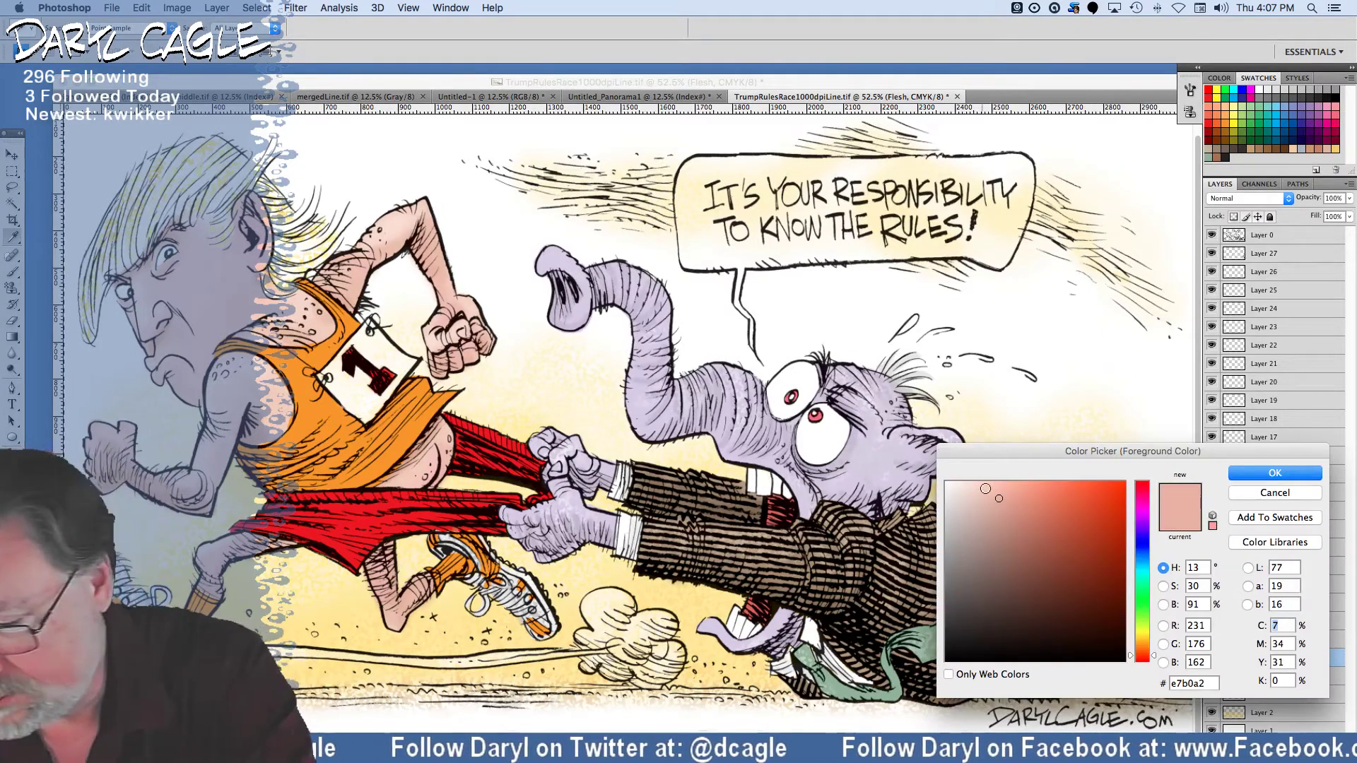
left_click(1020, 530)
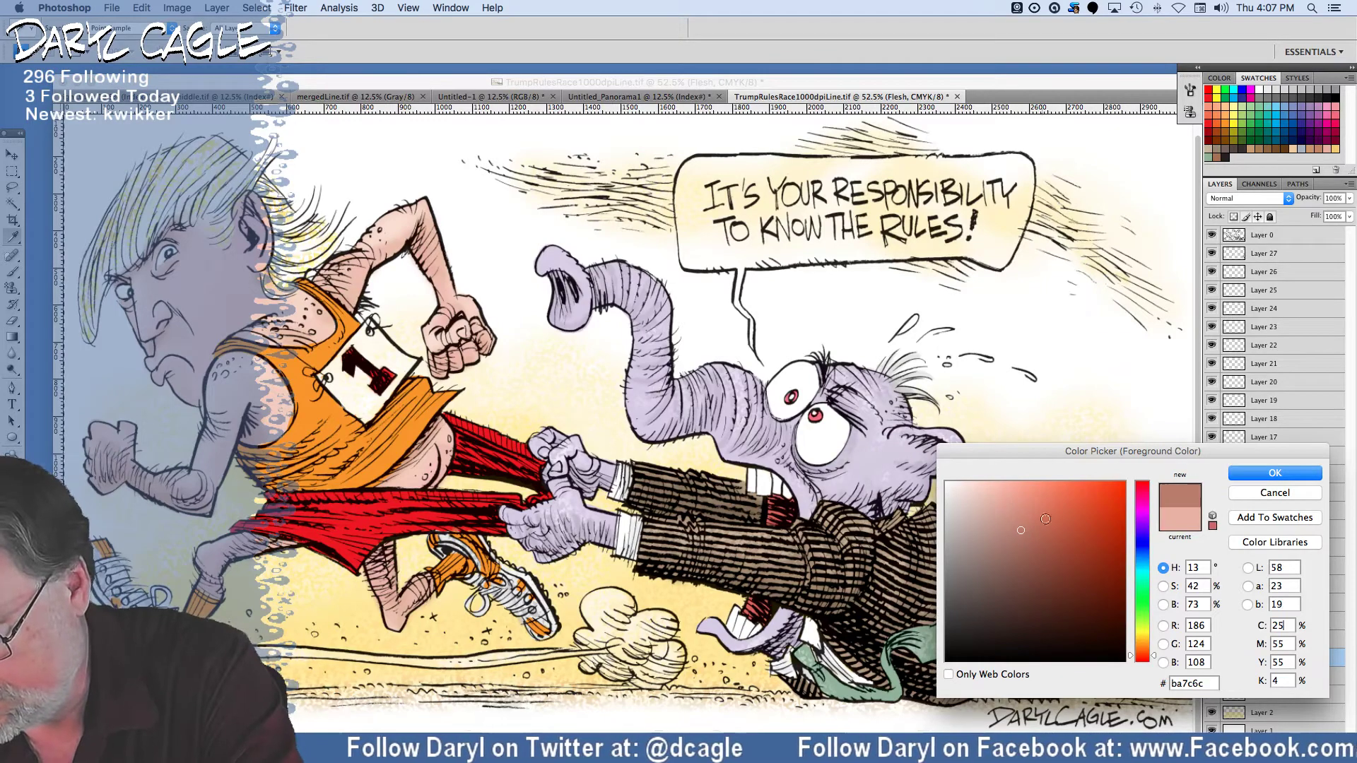
left_click(1254, 475)
Shade the legs just below the red shorts at 42% brush opacity.
left_click(14, 274)
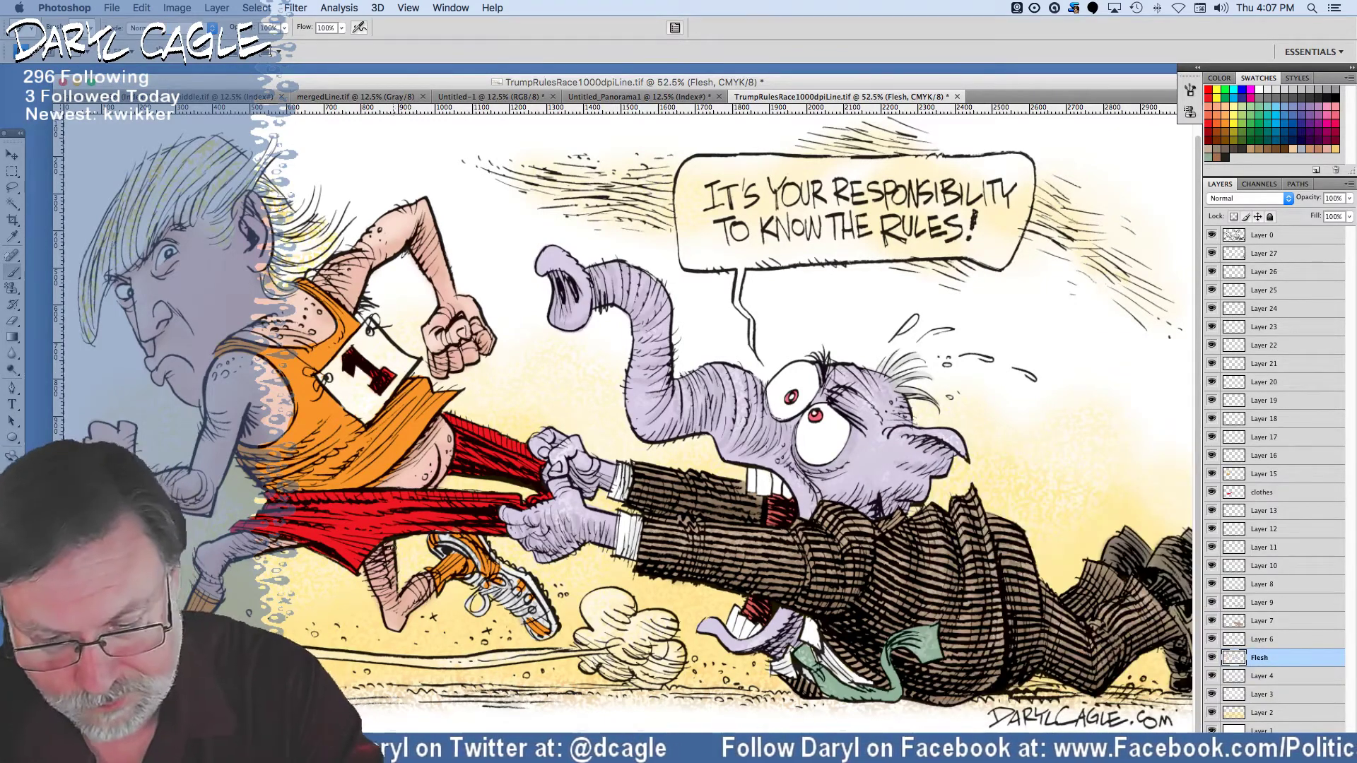
left_click(284, 28)
left_click_drag(283, 43, 253, 42)
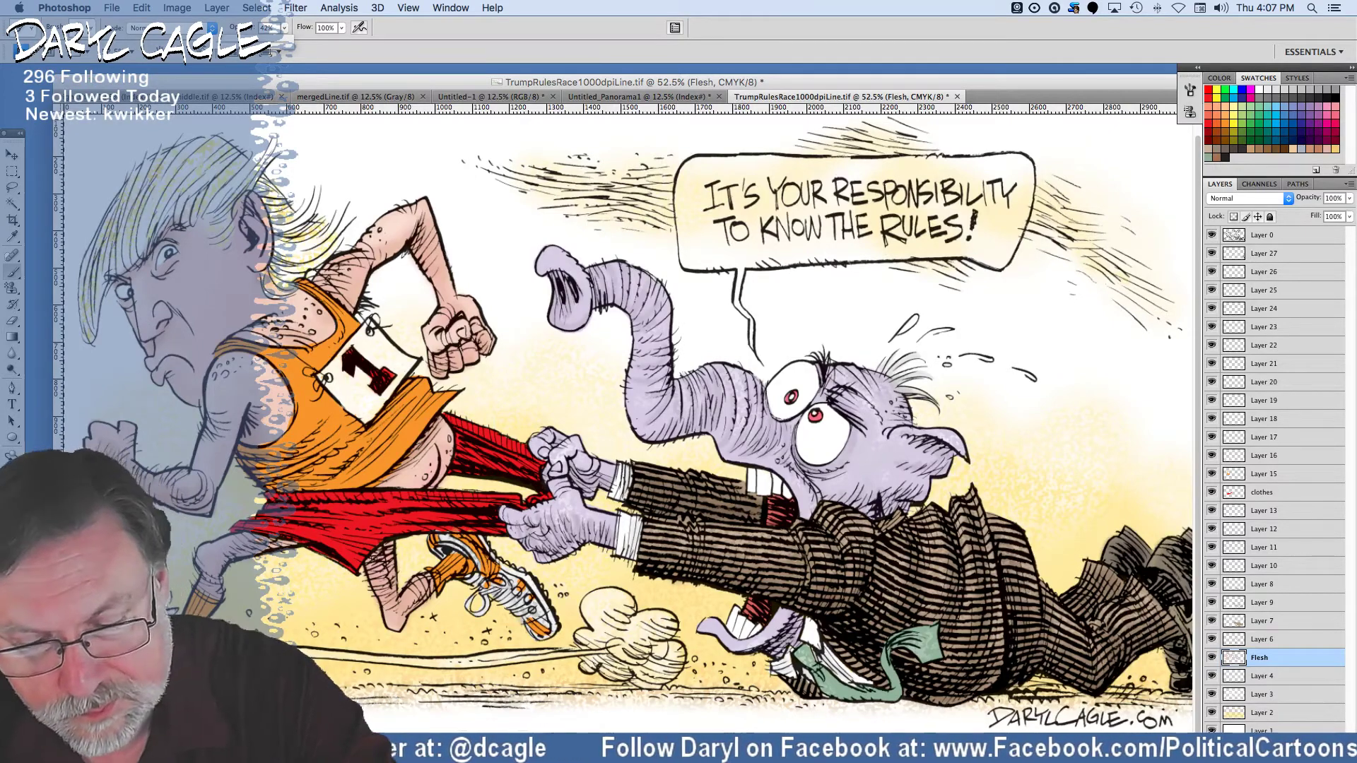
left_click_drag(367, 567, 371, 576)
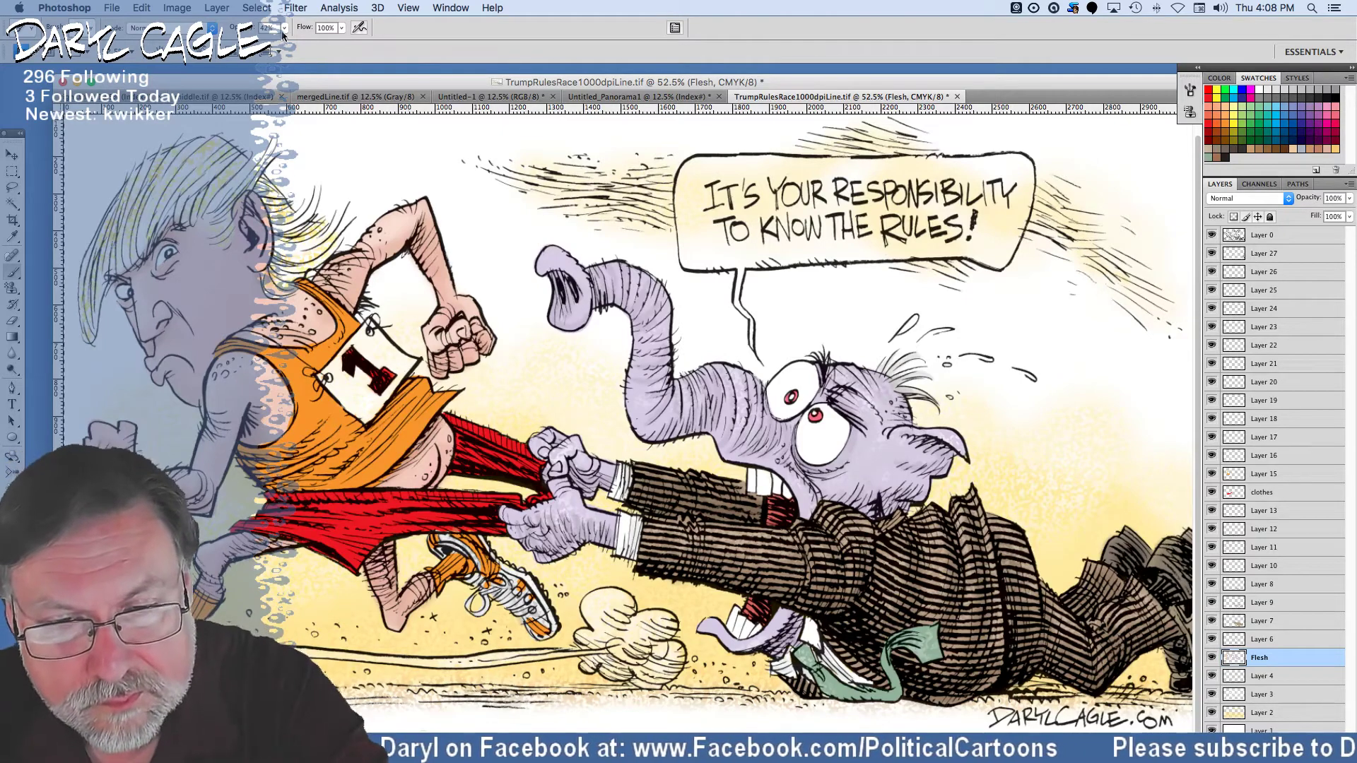
left_click_drag(385, 553, 380, 554)
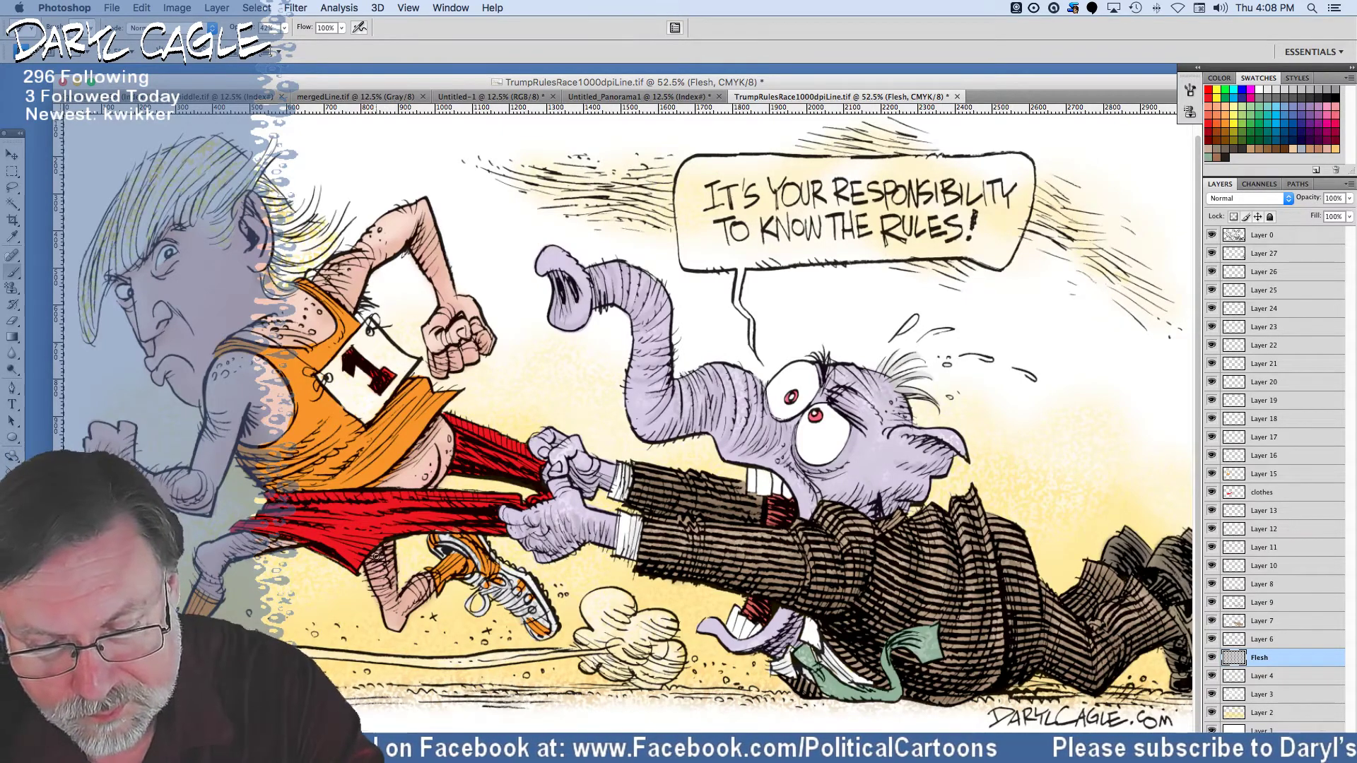
Choose an even darker flesh shade as the foreground colour.
left_click(9, 533)
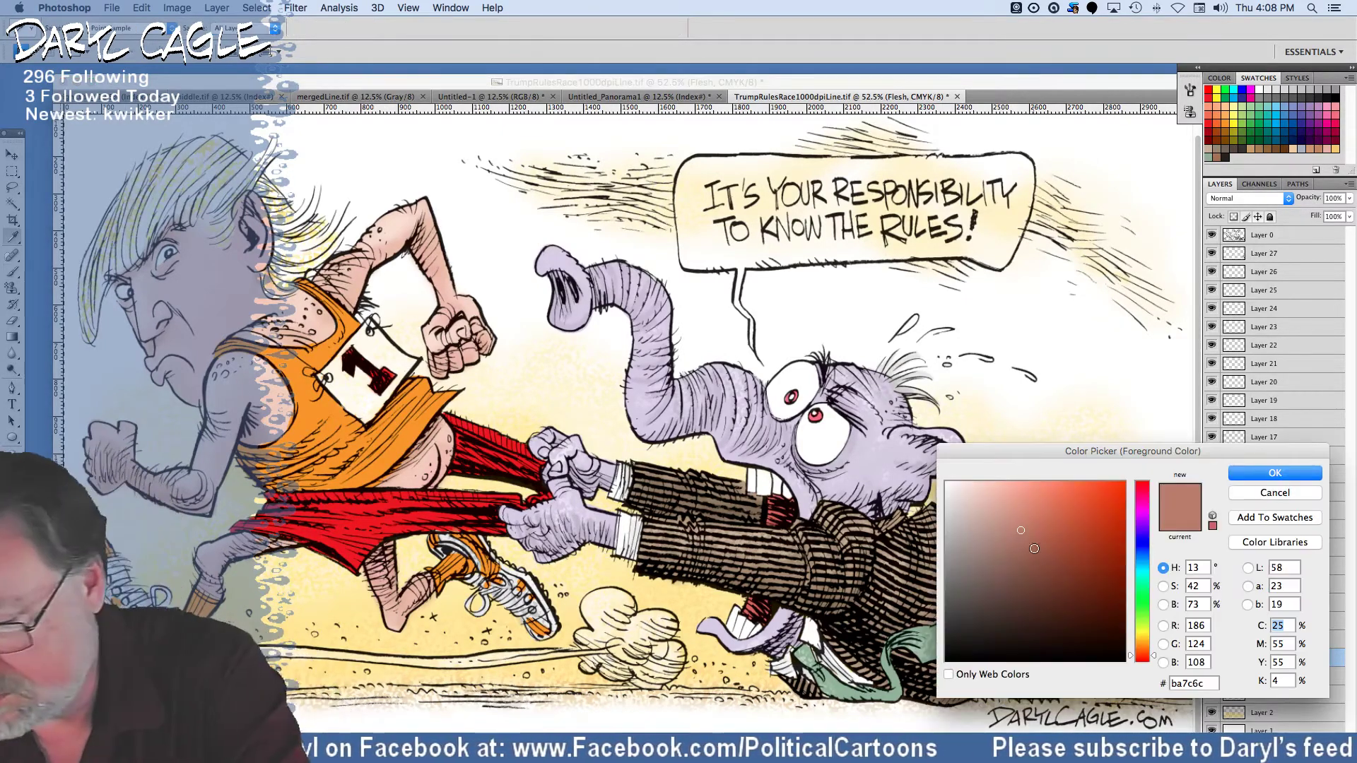
left_click(1024, 551)
left_click(1233, 473)
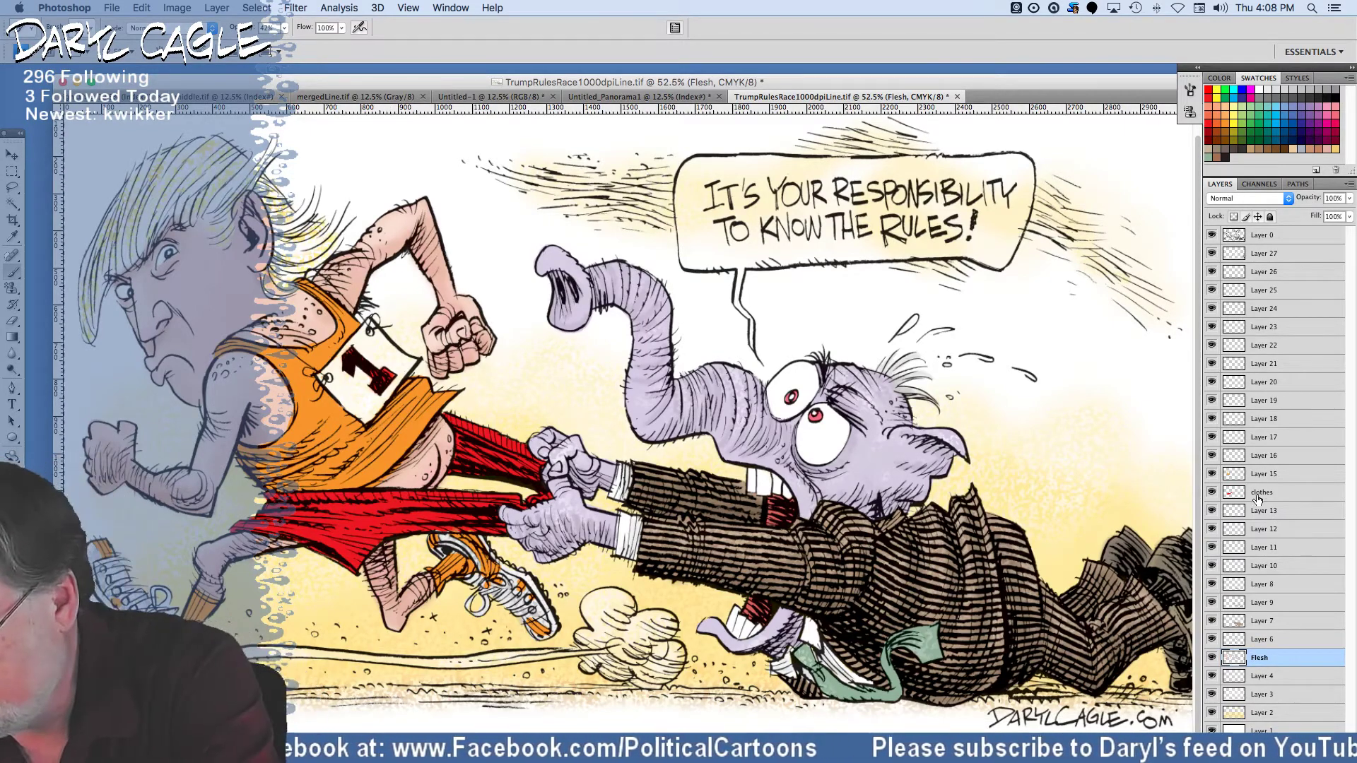
left_click(1257, 456)
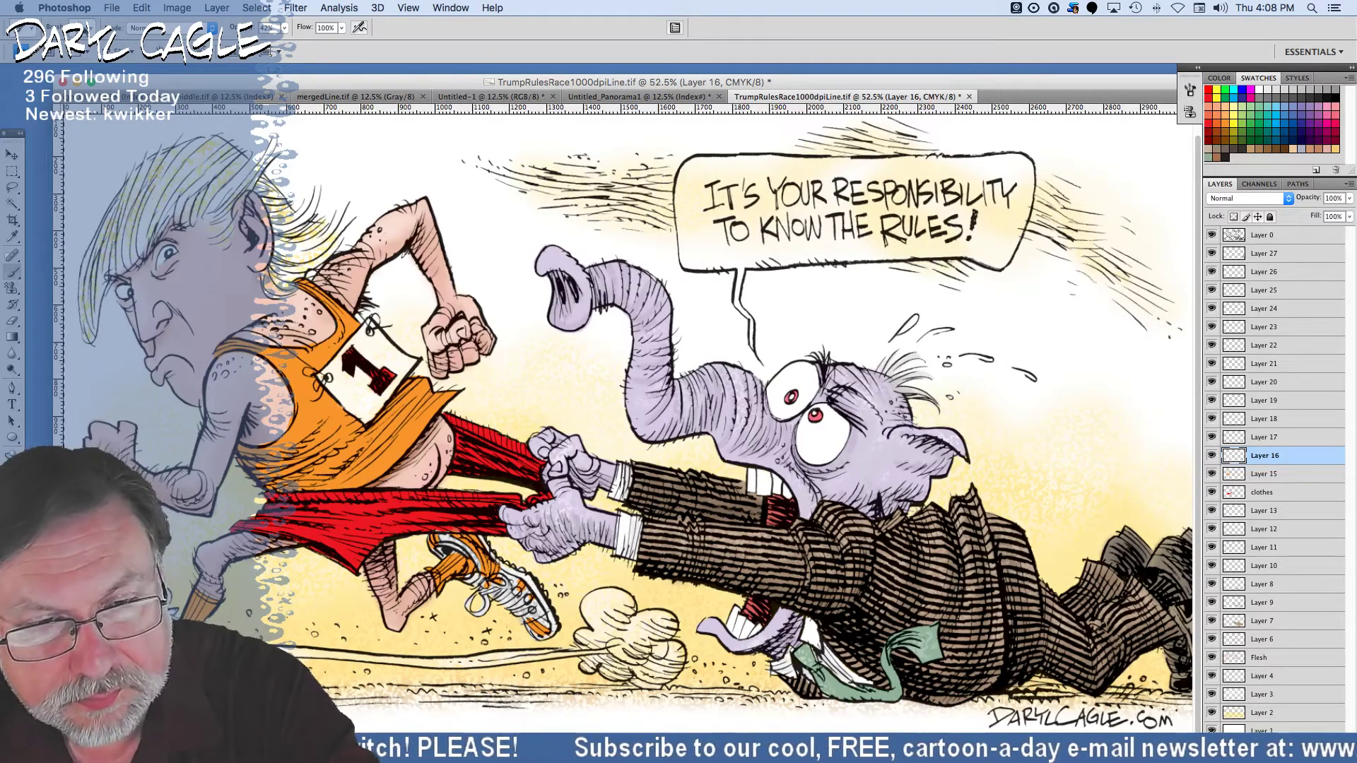
Set the foreground to CMYK orange 0/40/75/0 and brush it along the balloon's left inside edge.
left_click(90, 29)
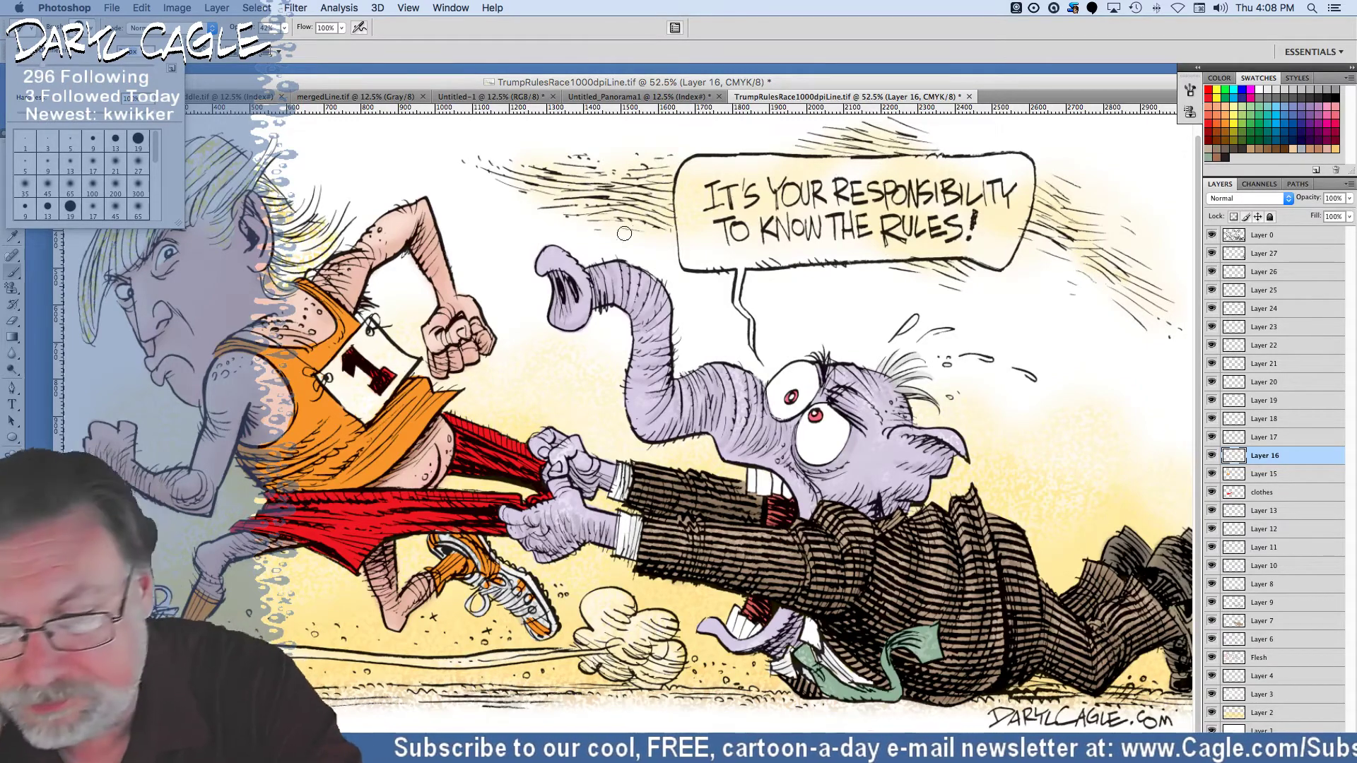
mouse_move(690, 167)
left_mouse_down()
mouse_move(686, 233)
mouse_move(696, 216)
mouse_move(700, 229)
left_mouse_up()
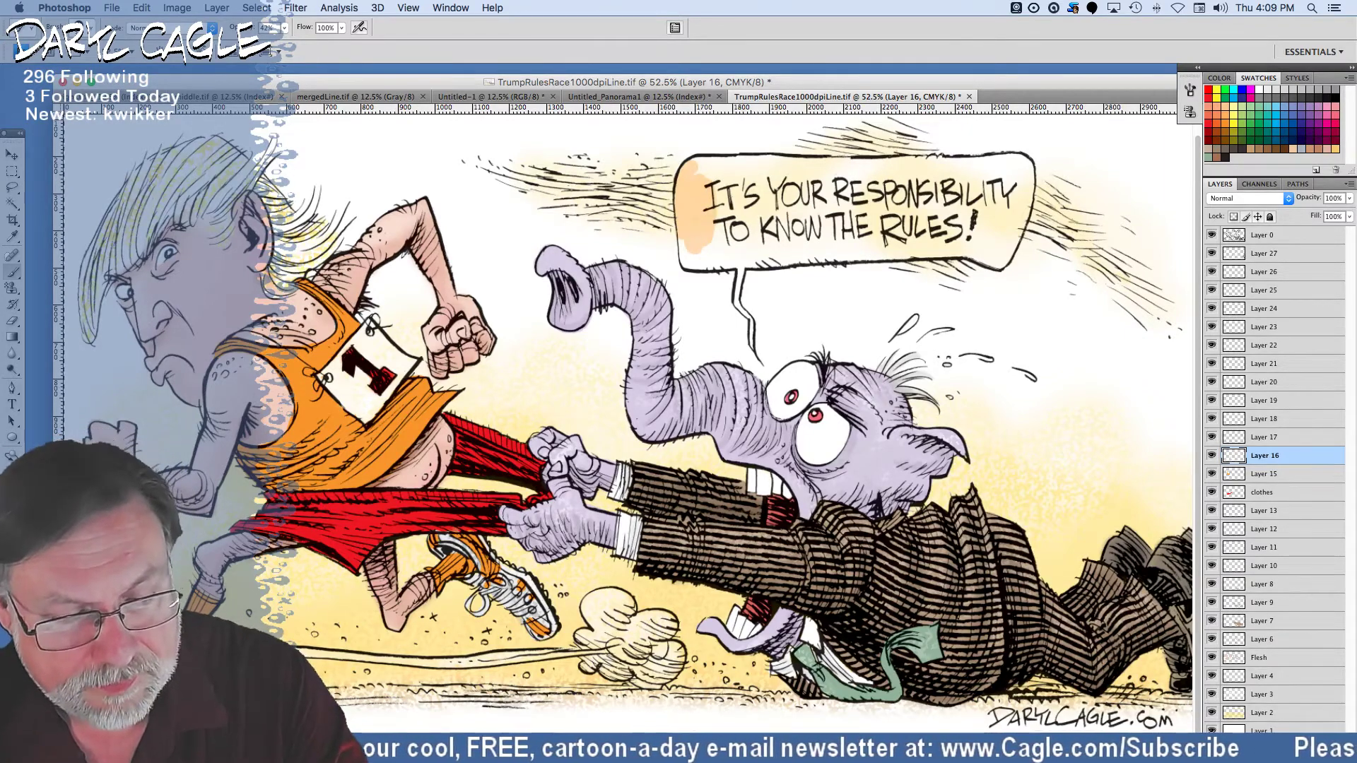
left_click(9, 530)
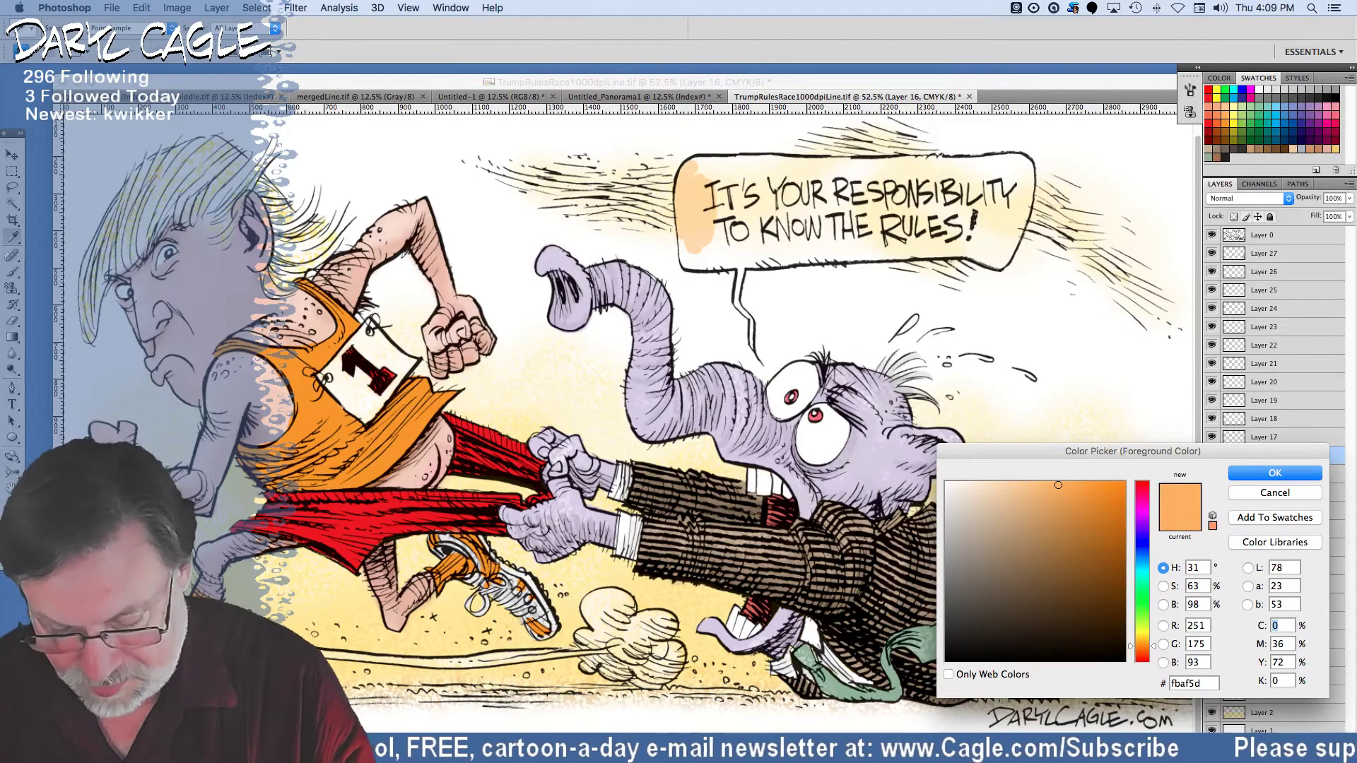
key("Tab")
type("50")
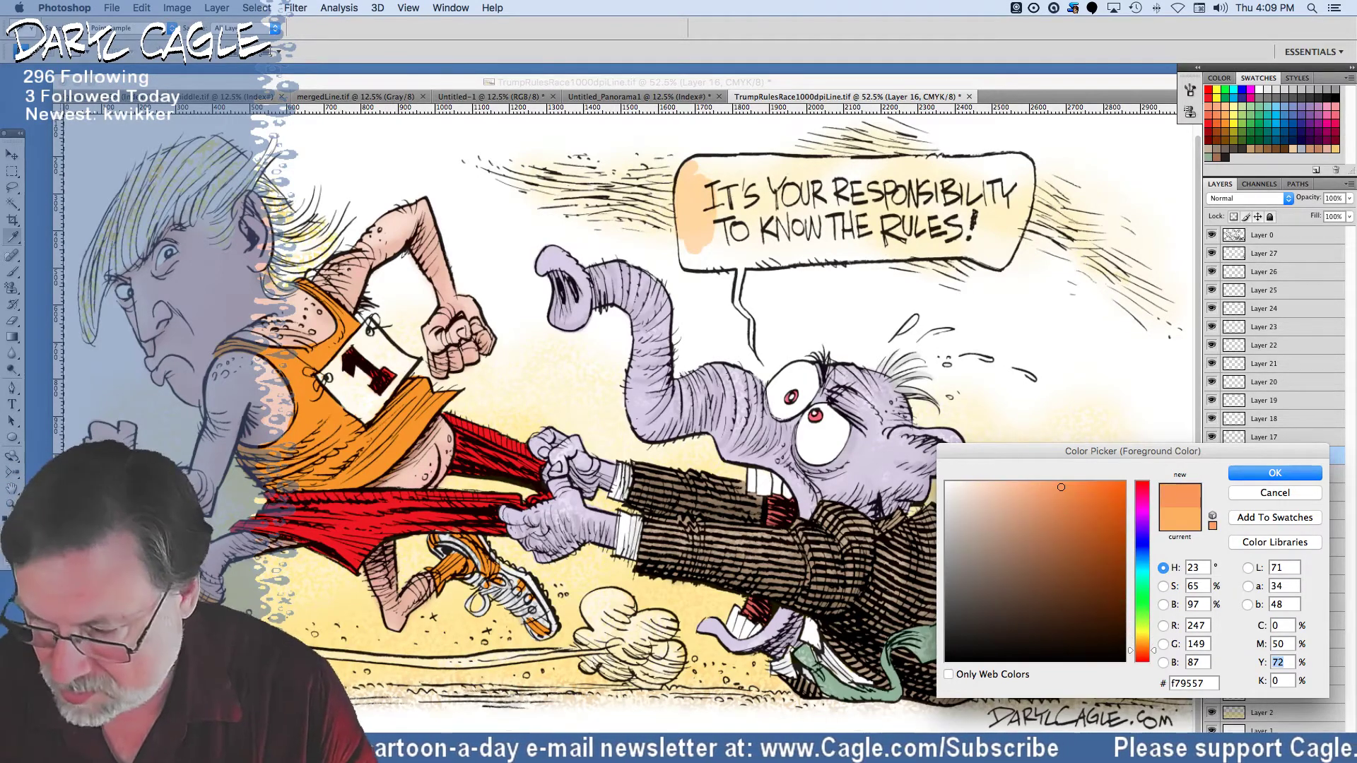
type("80")
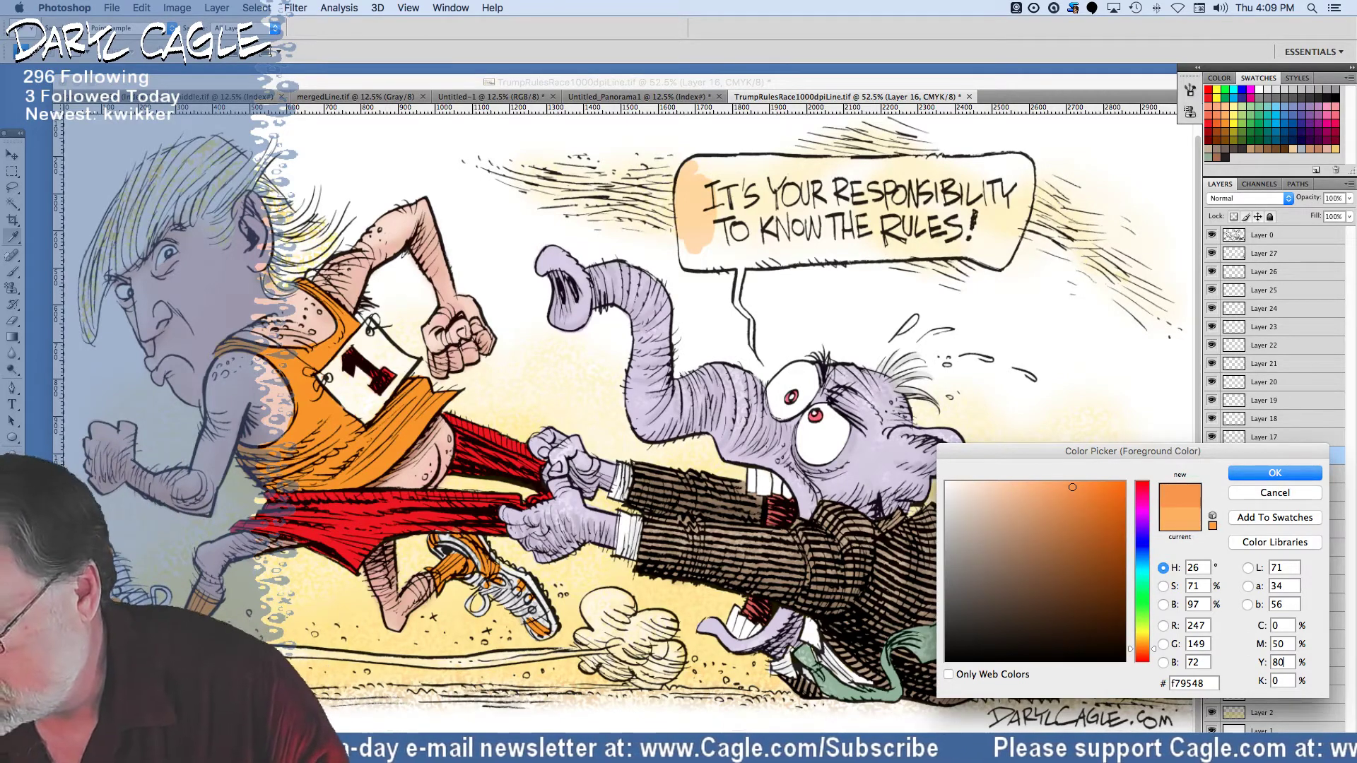
key("BackSpace")
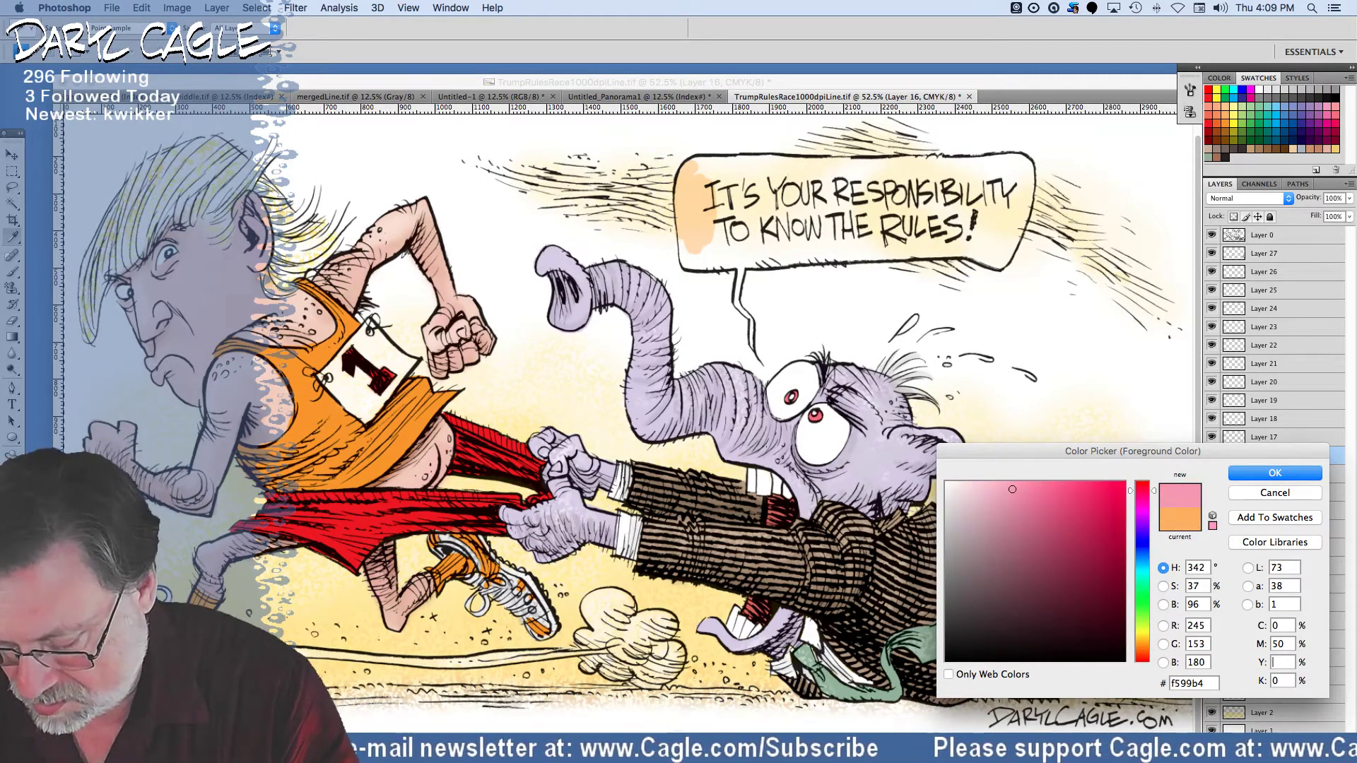
type("60")
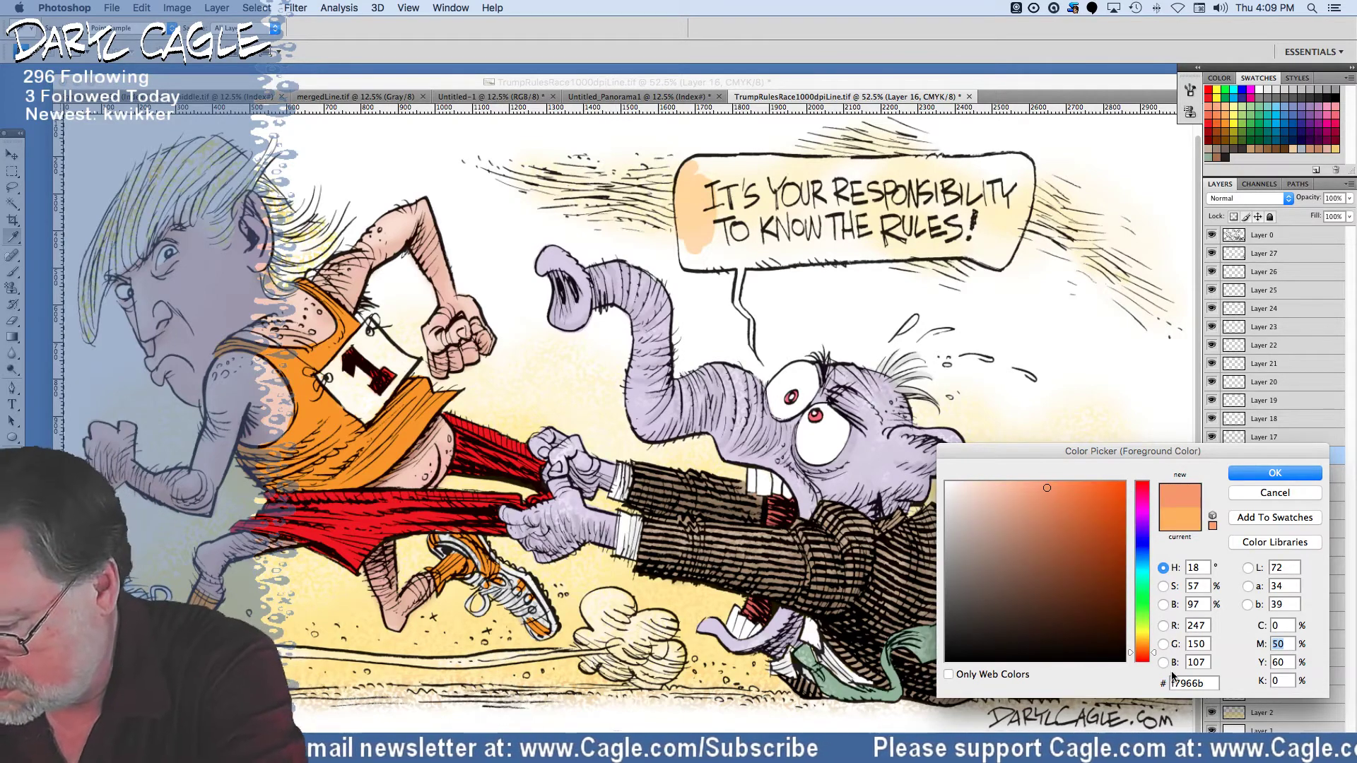
type("40")
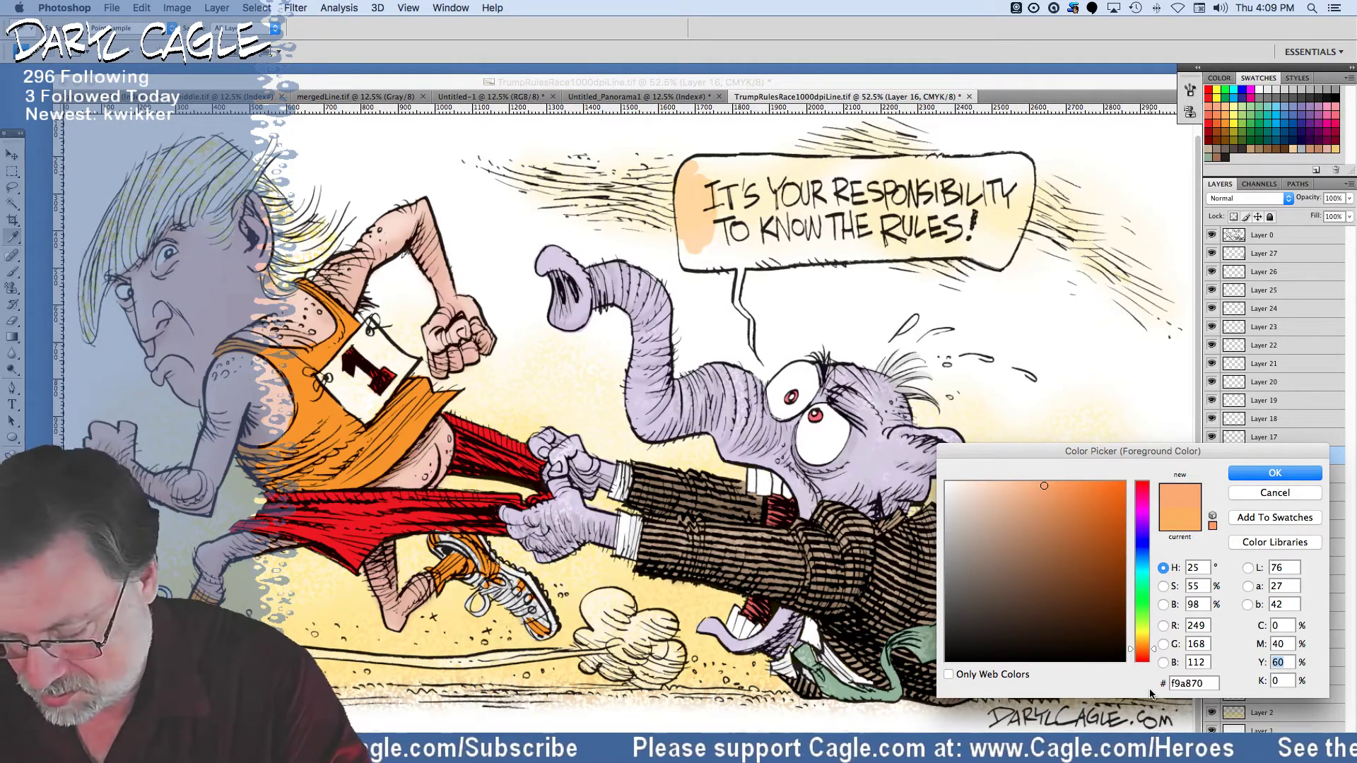
type("75")
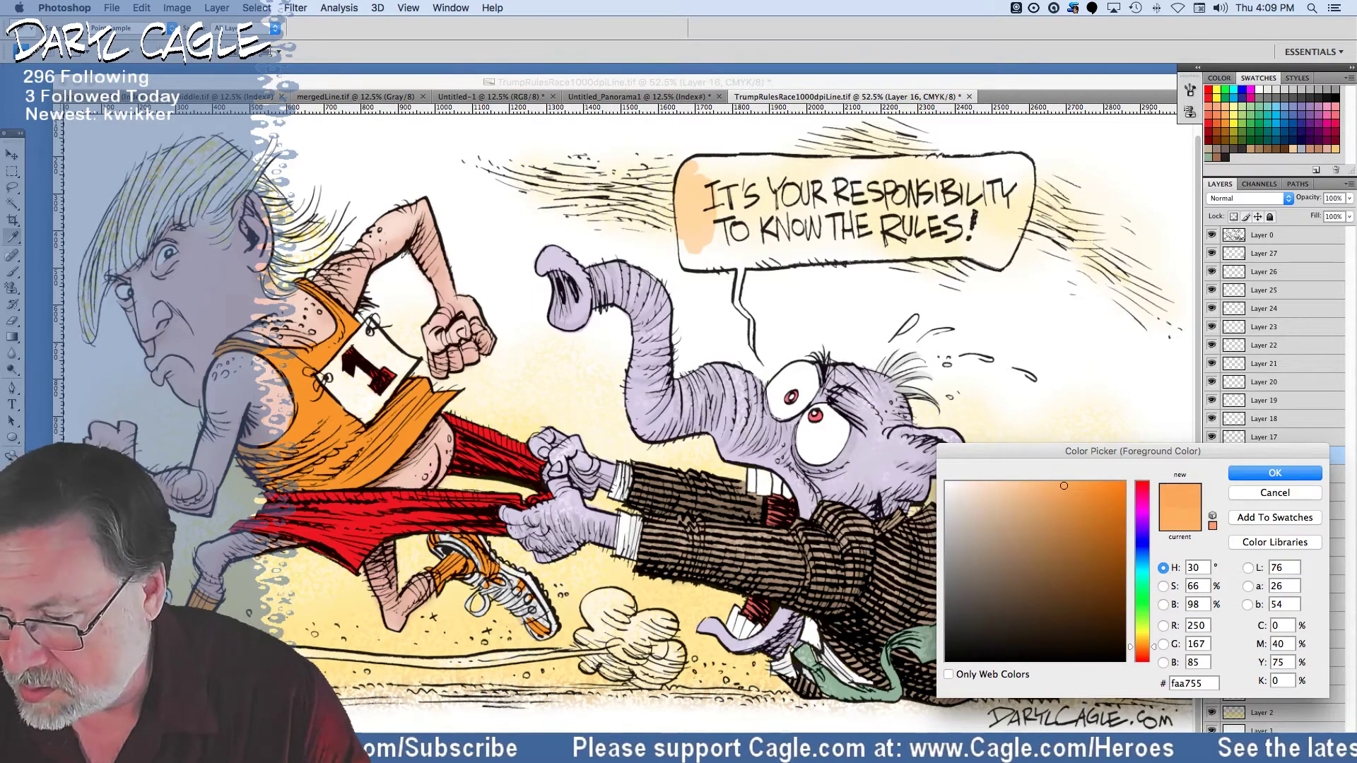
key("Return")
key("b")
mouse_move(690, 170)
left_mouse_down()
mouse_move(687, 265)
mouse_move(742, 264)
left_mouse_up()
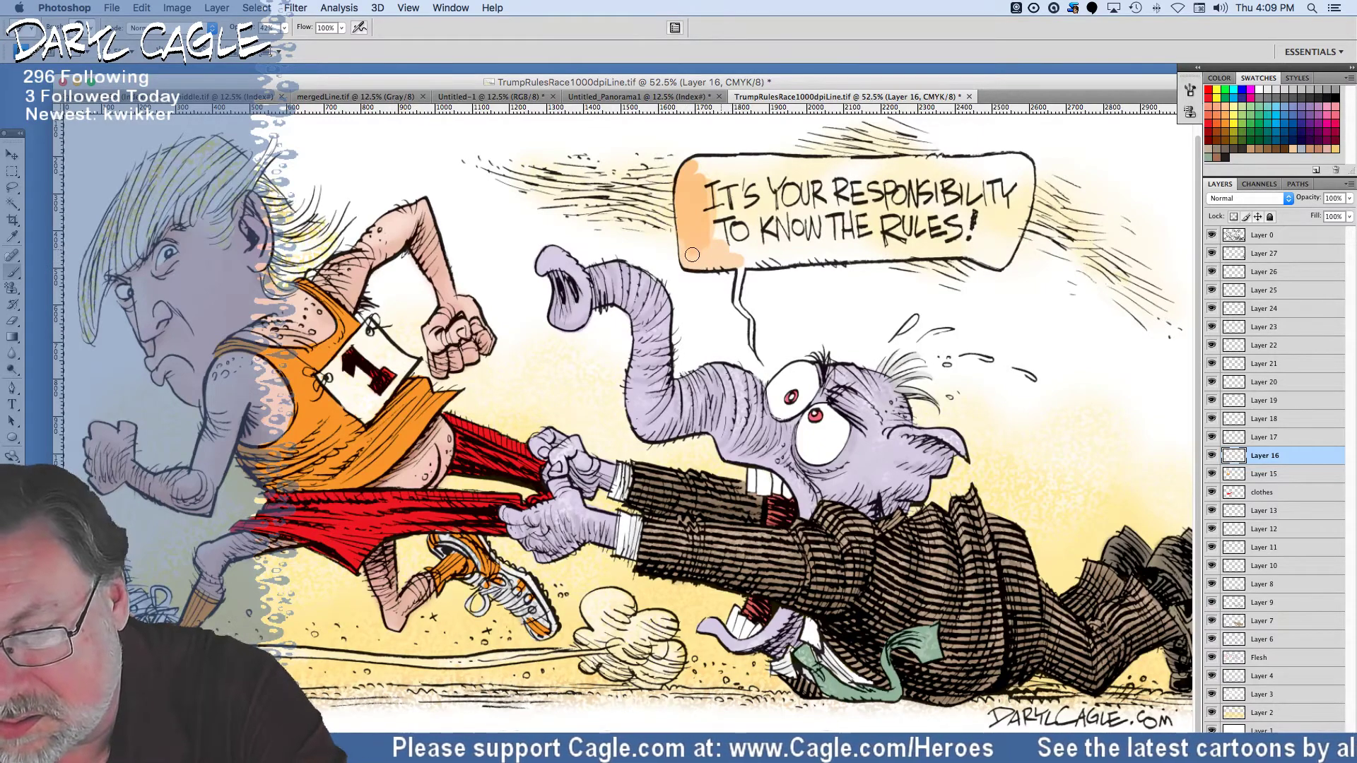
Deepen the balloon's left edge at 100% opacity, then paint lighter orange (magenta 30) inside.
left_click_drag(284, 29, 329, 41)
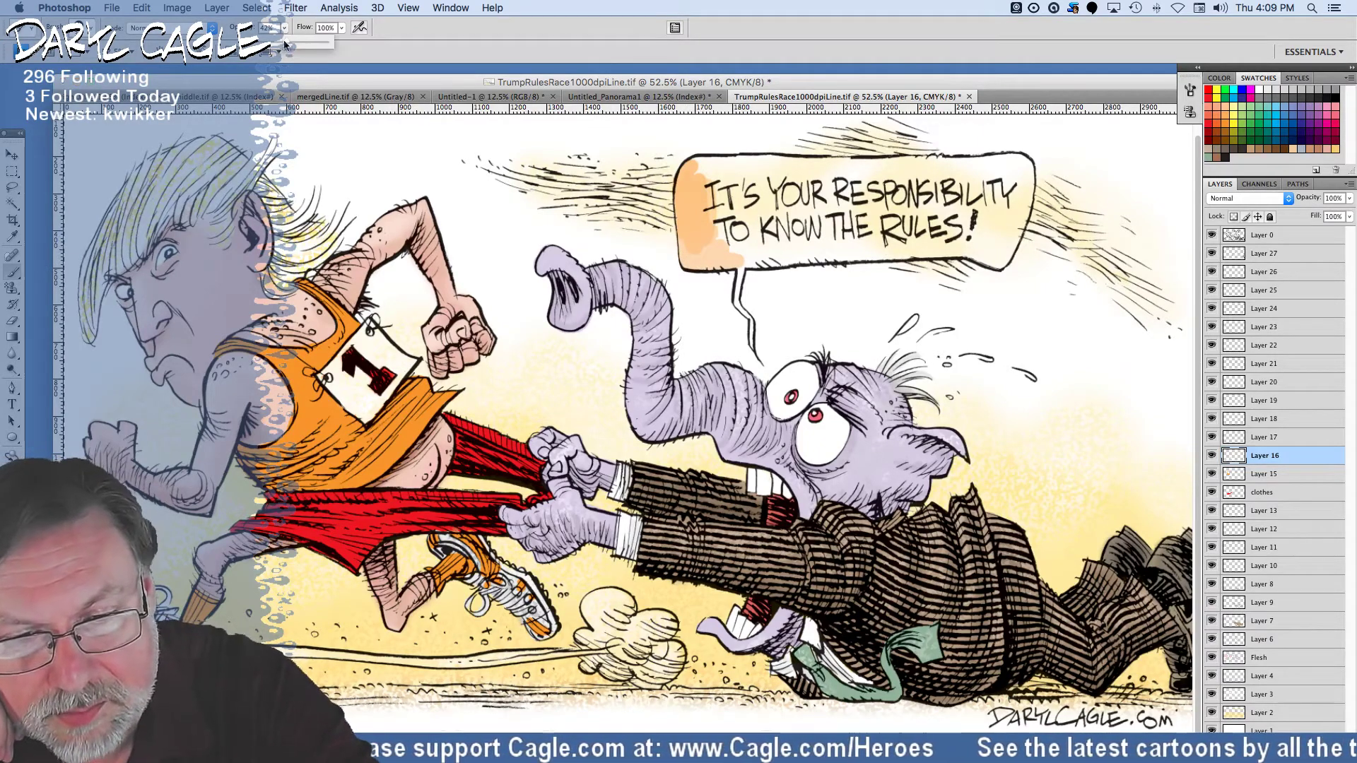
mouse_move(686, 176)
left_mouse_down()
mouse_move(688, 264)
mouse_move(737, 263)
mouse_move(704, 230)
mouse_move(685, 174)
mouse_move(735, 173)
left_mouse_up()
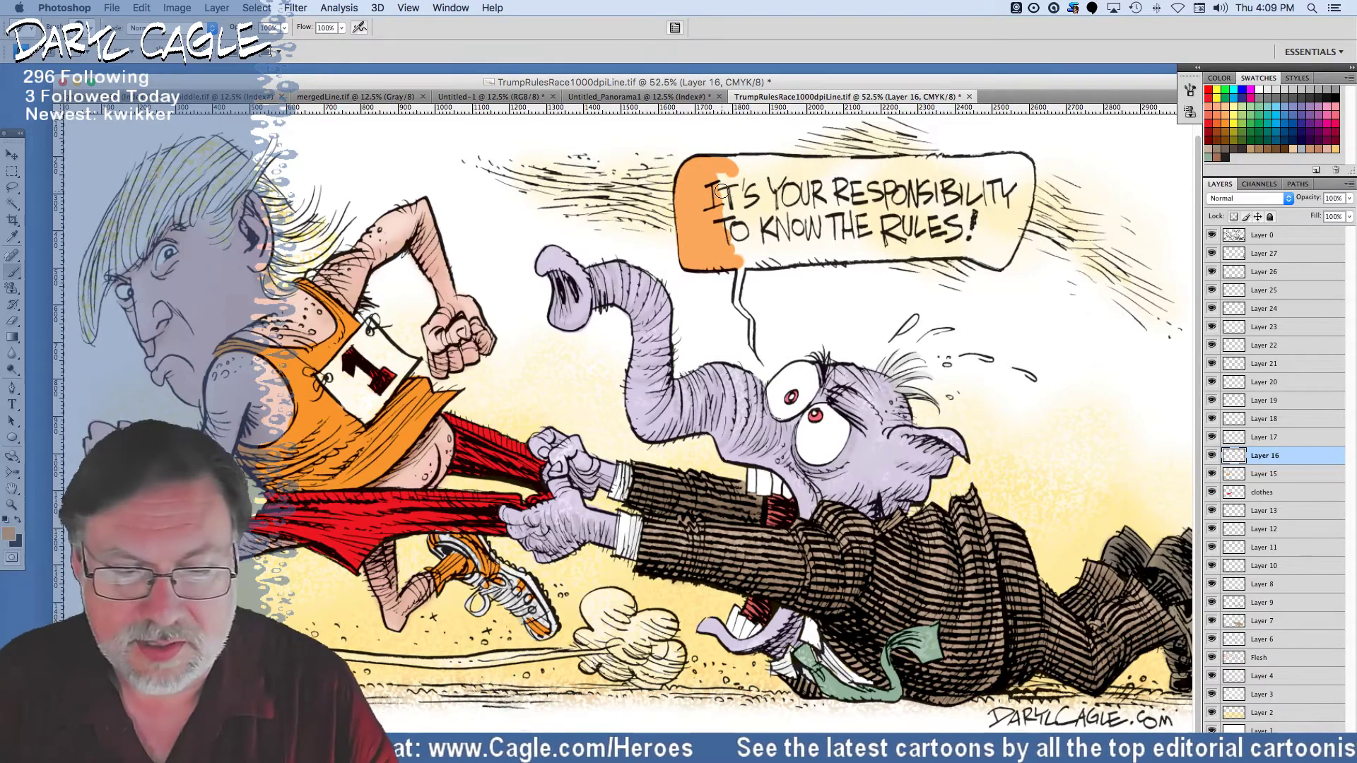
left_click(10, 530)
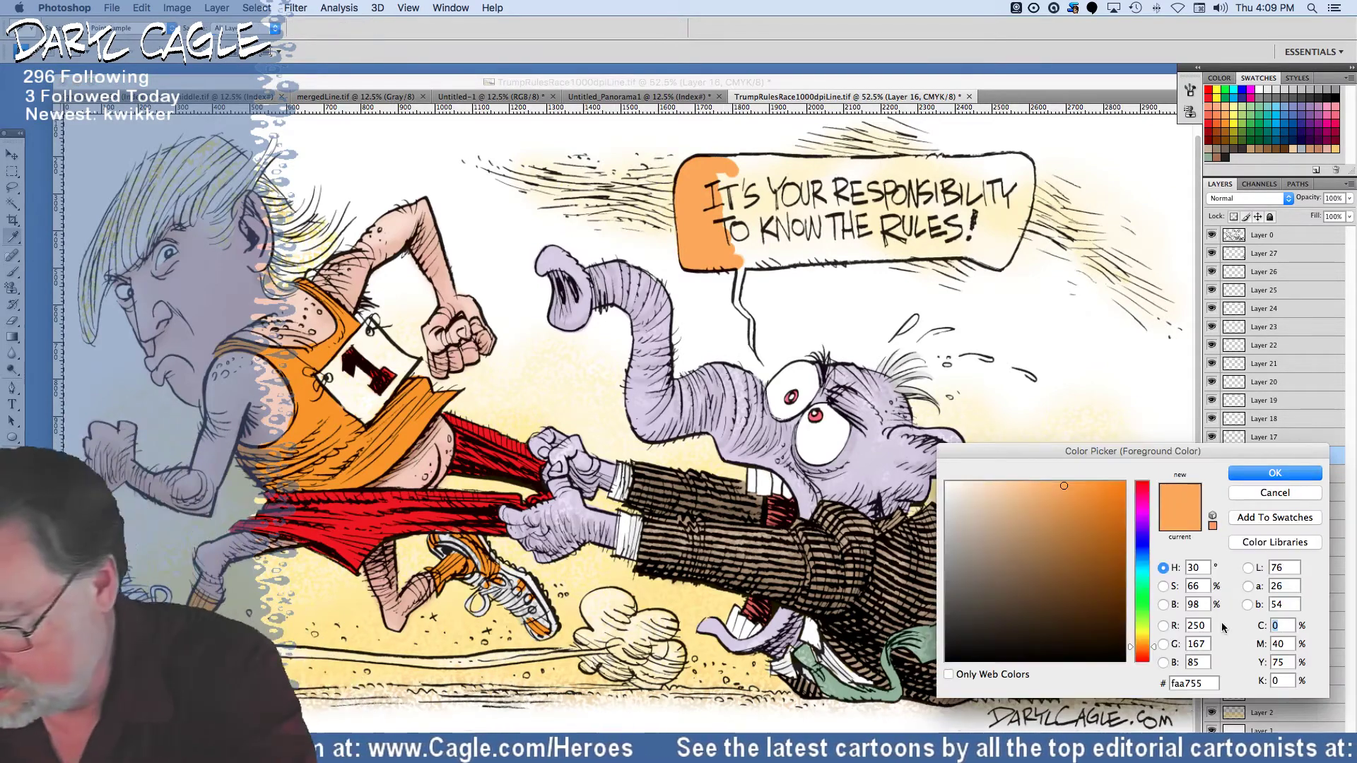
key("Tab")
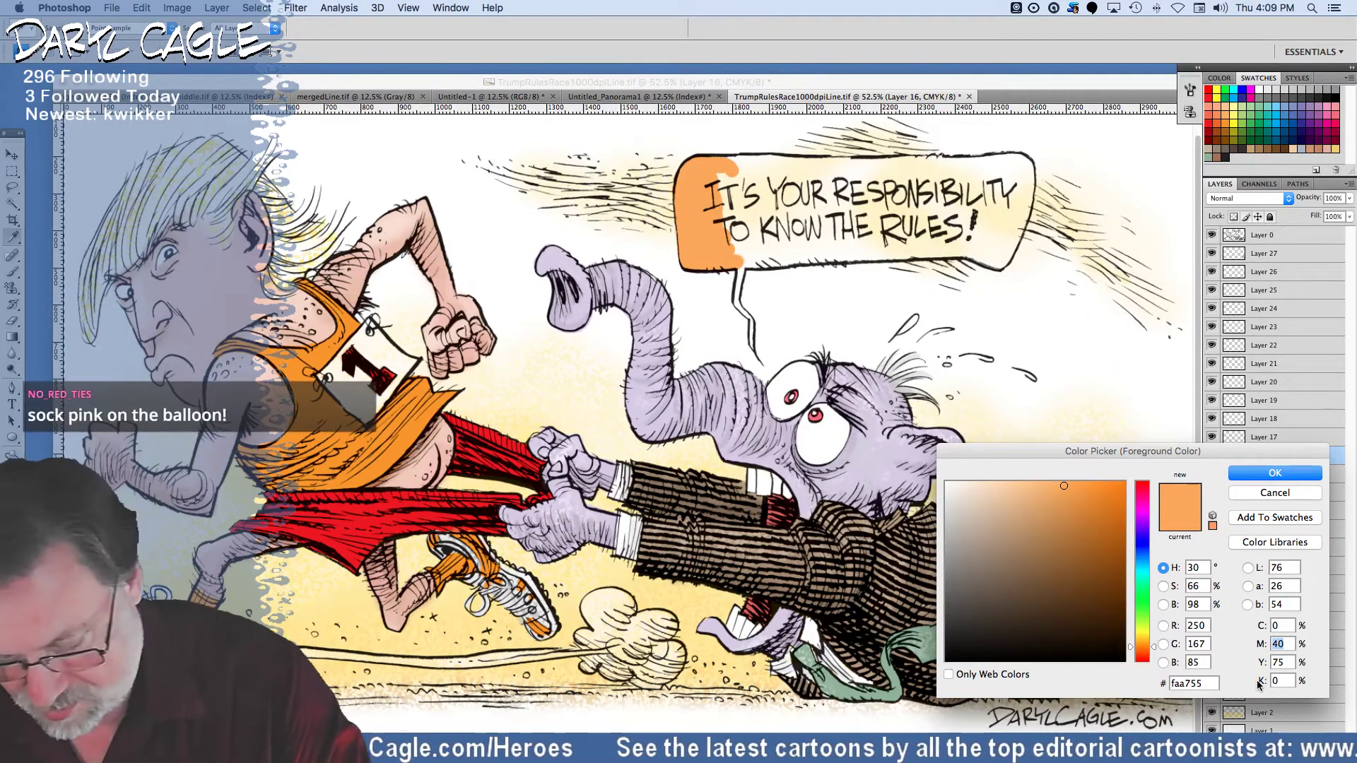
type("30")
key("Return")
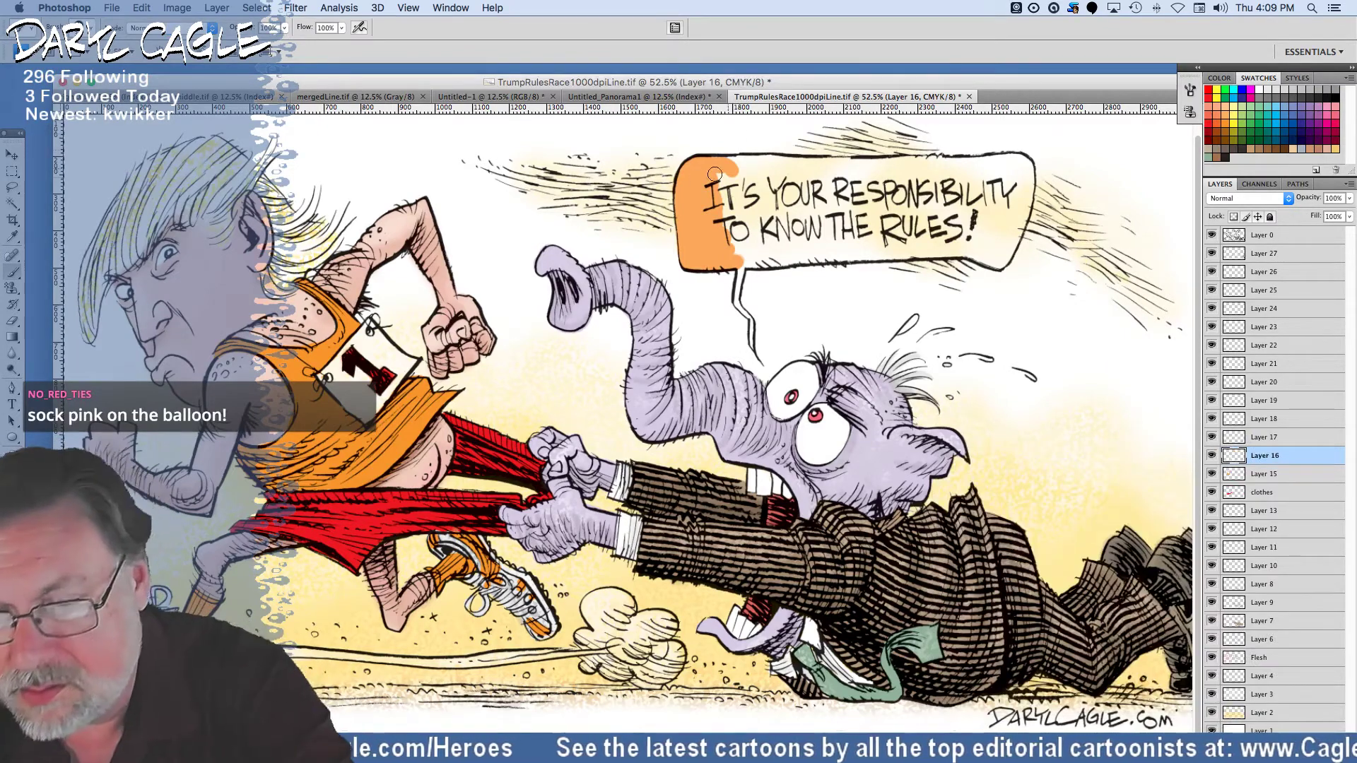
mouse_move(688, 221)
left_mouse_down()
mouse_move(693, 168)
mouse_move(688, 261)
mouse_move(733, 260)
mouse_move(742, 237)
mouse_move(703, 169)
mouse_move(722, 161)
mouse_move(1025, 162)
mouse_move(1026, 210)
mouse_move(1028, 194)
mouse_move(995, 265)
mouse_move(958, 246)
mouse_move(738, 261)
left_mouse_up()
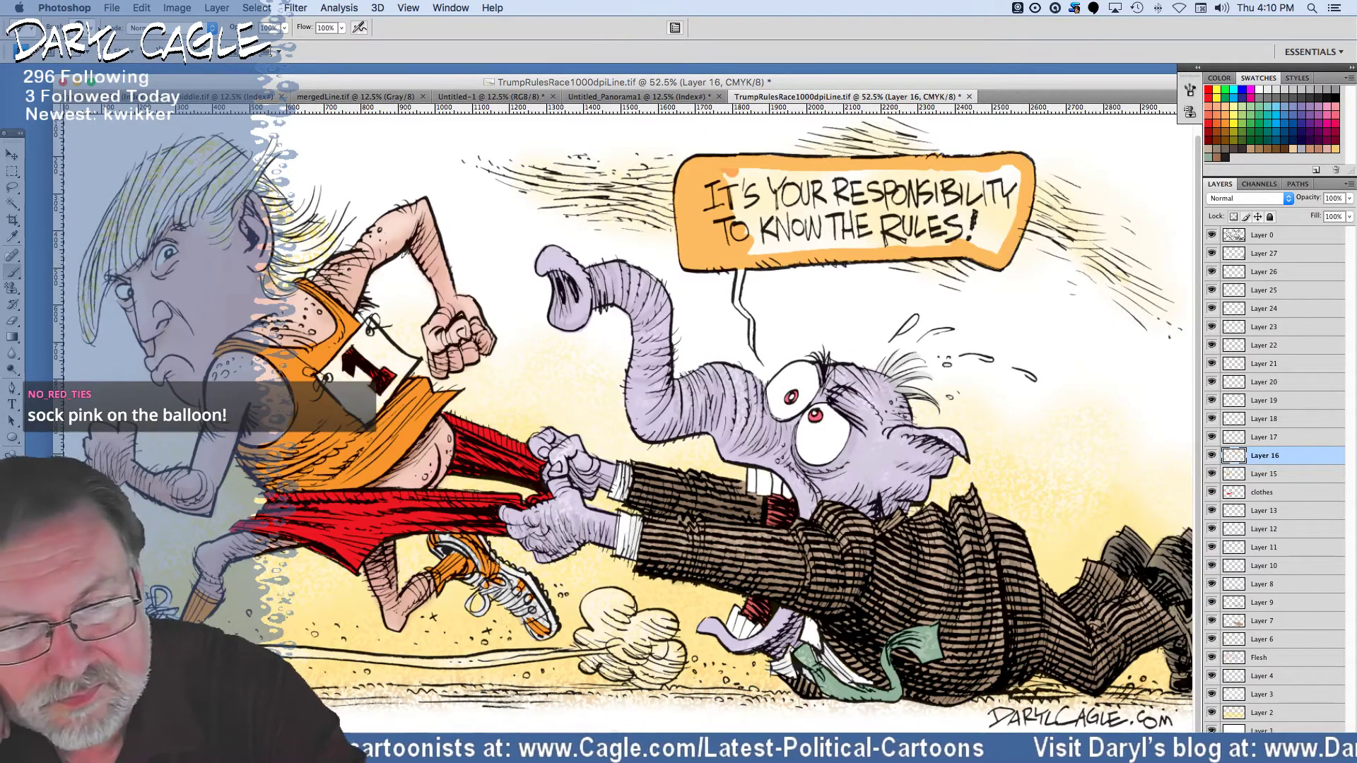
Fill the balloon behind the lettering with light orange and paint orange down its tail.
left_click(92, 31)
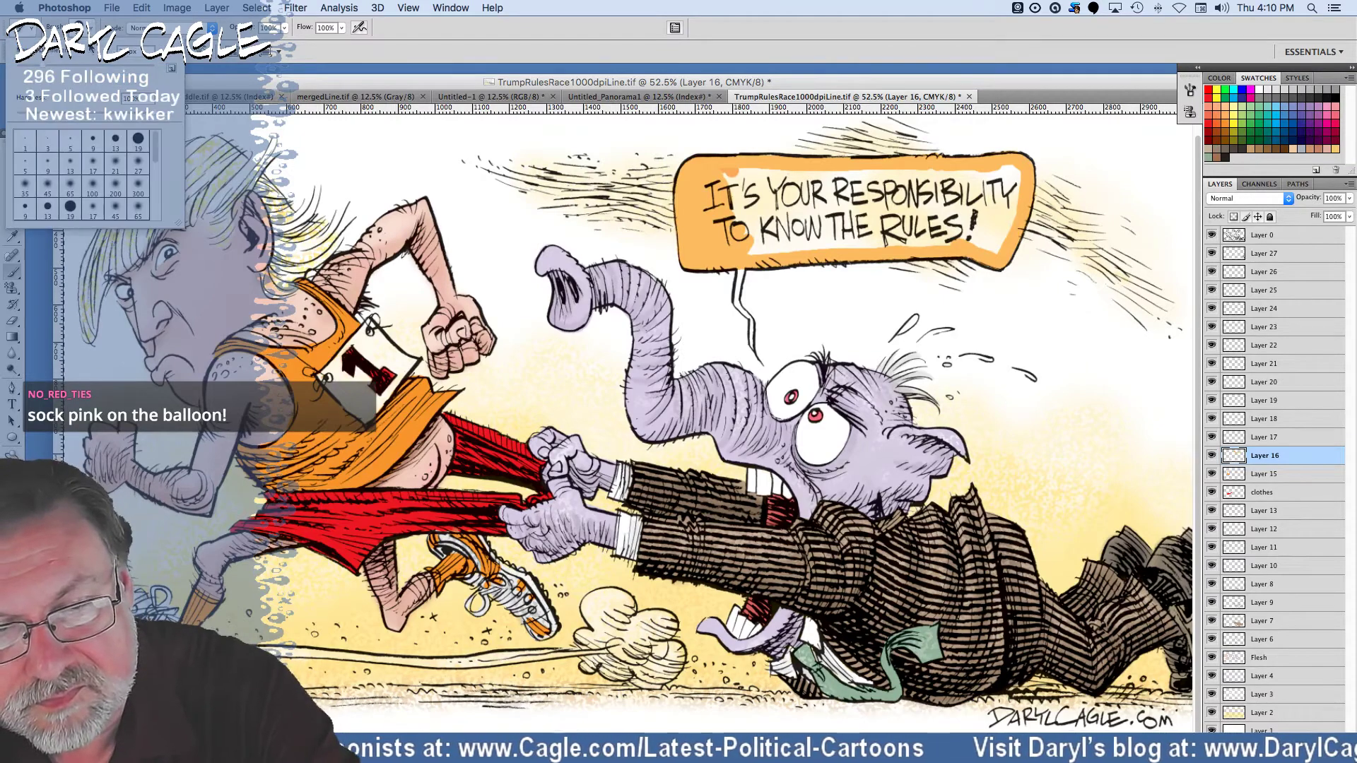
mouse_move(724, 184)
left_mouse_down()
mouse_move(744, 208)
mouse_move(723, 204)
mouse_move(743, 237)
mouse_move(778, 245)
mouse_move(768, 181)
mouse_move(773, 221)
mouse_move(823, 177)
mouse_move(973, 188)
mouse_move(1015, 176)
mouse_move(991, 241)
mouse_move(921, 226)
mouse_move(940, 235)
mouse_move(786, 245)
mouse_move(810, 215)
mouse_move(986, 212)
mouse_move(940, 202)
left_mouse_up()
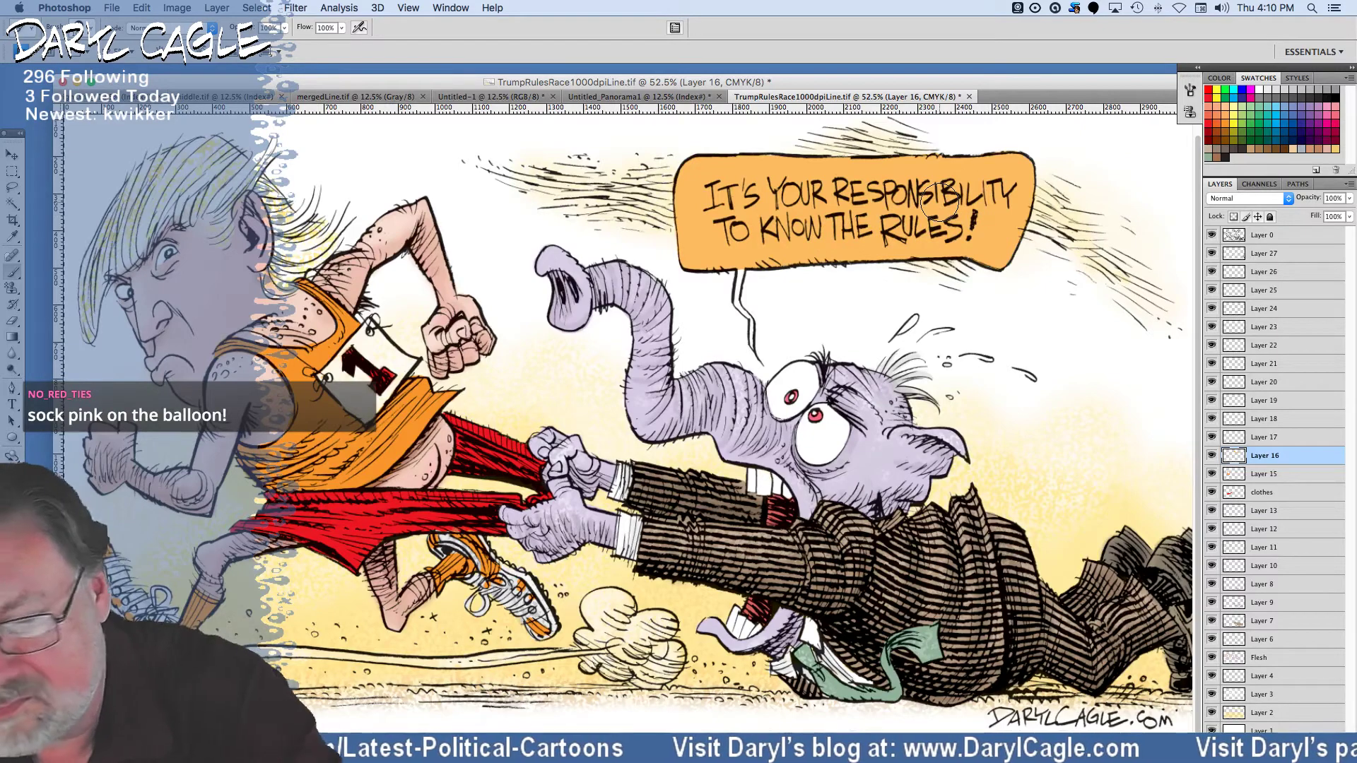
left_click(91, 30)
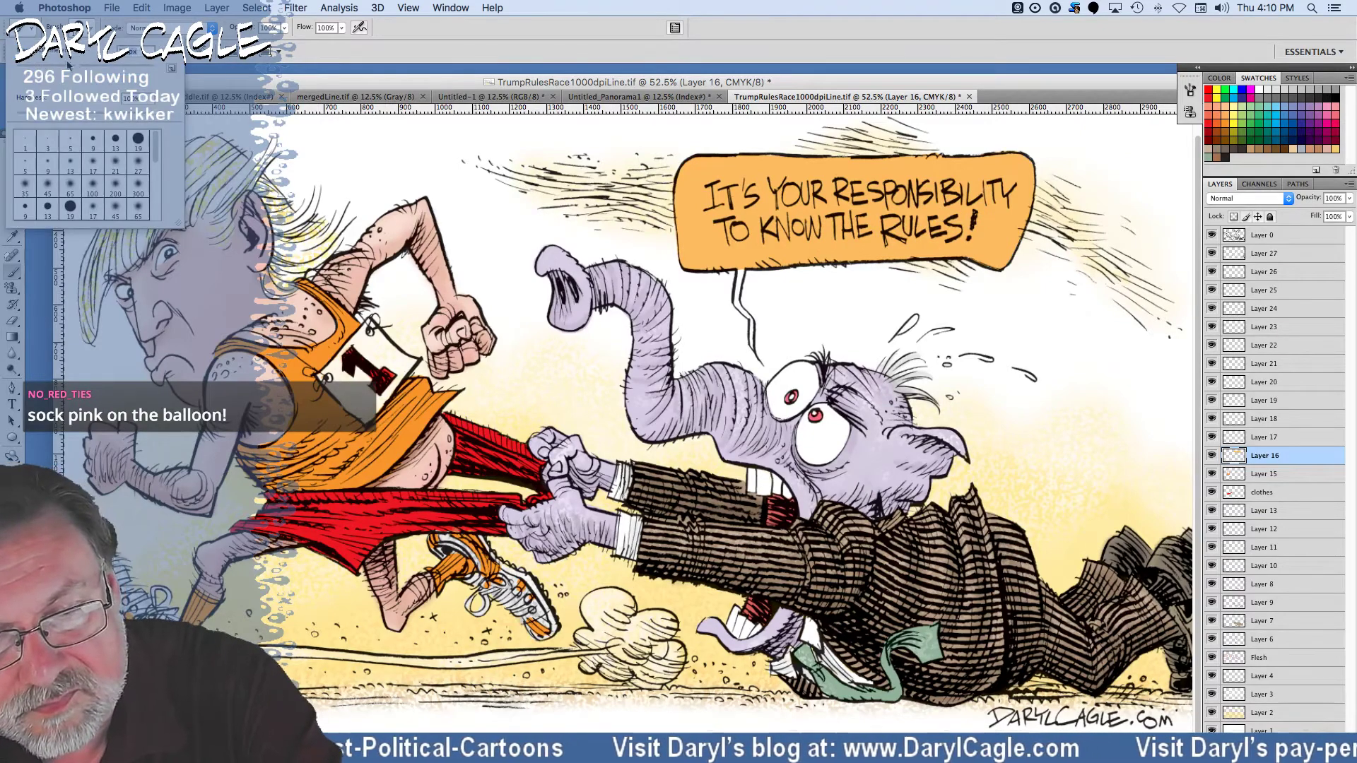
left_click_drag(742, 270, 739, 289)
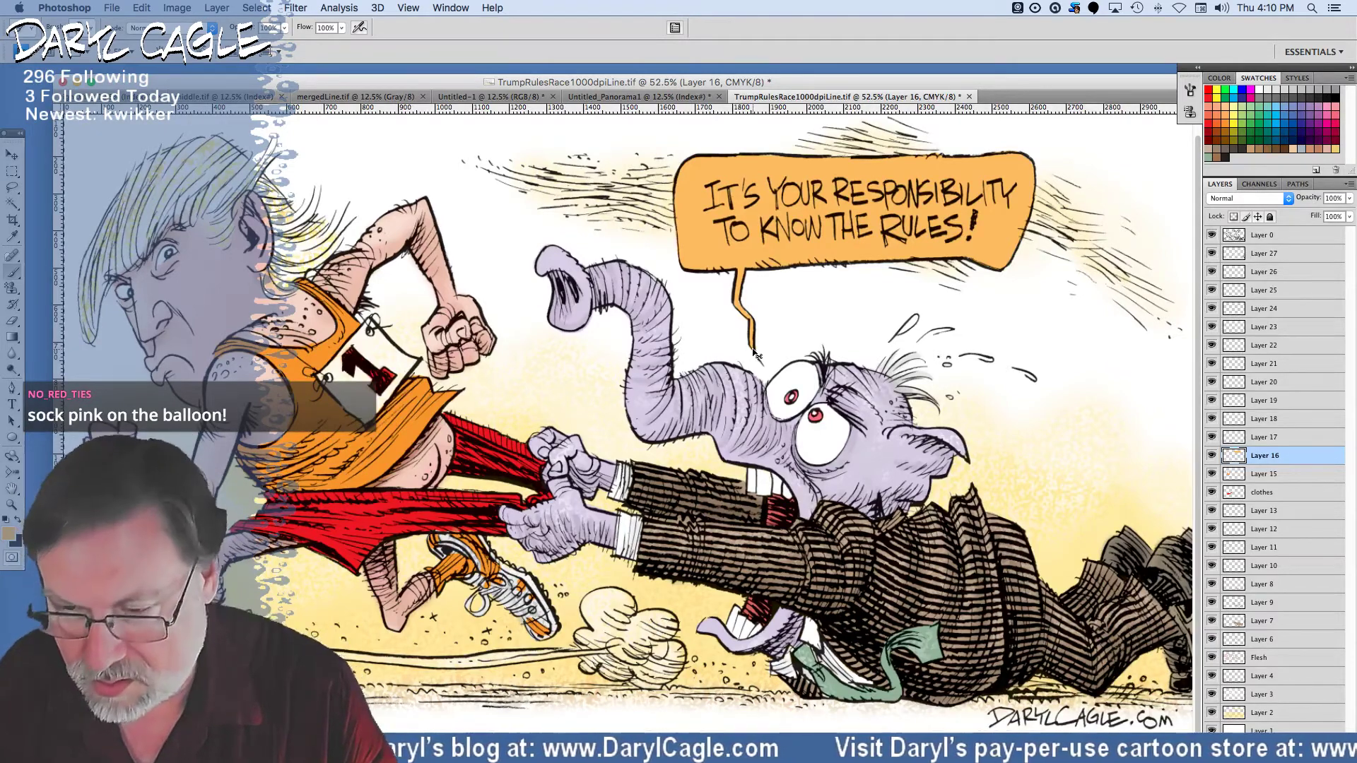
key("super+minus")
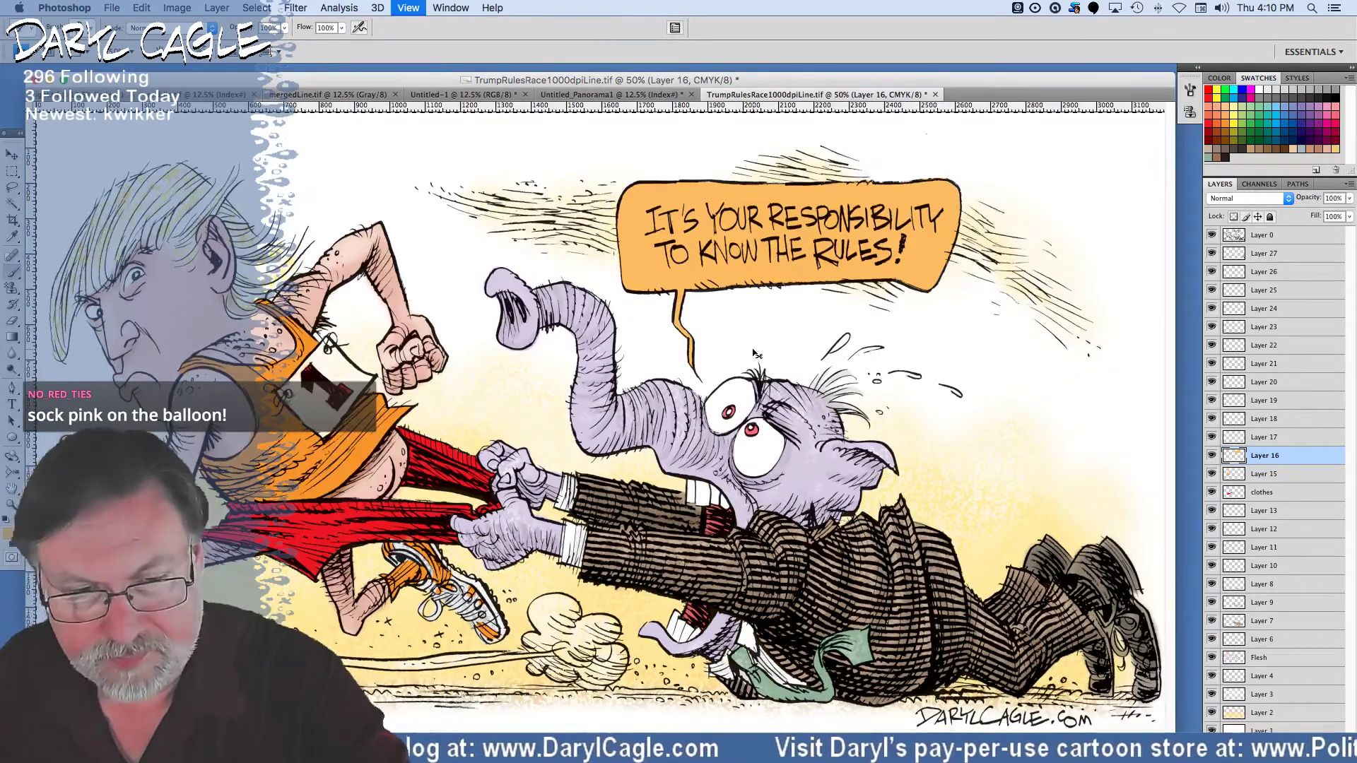
Zoom out to 33.3%, centre the document window, and select Layer 17 with the Pattern Stamp tool.
key("super+minus")
left_click_drag(174, 73, 492, 152)
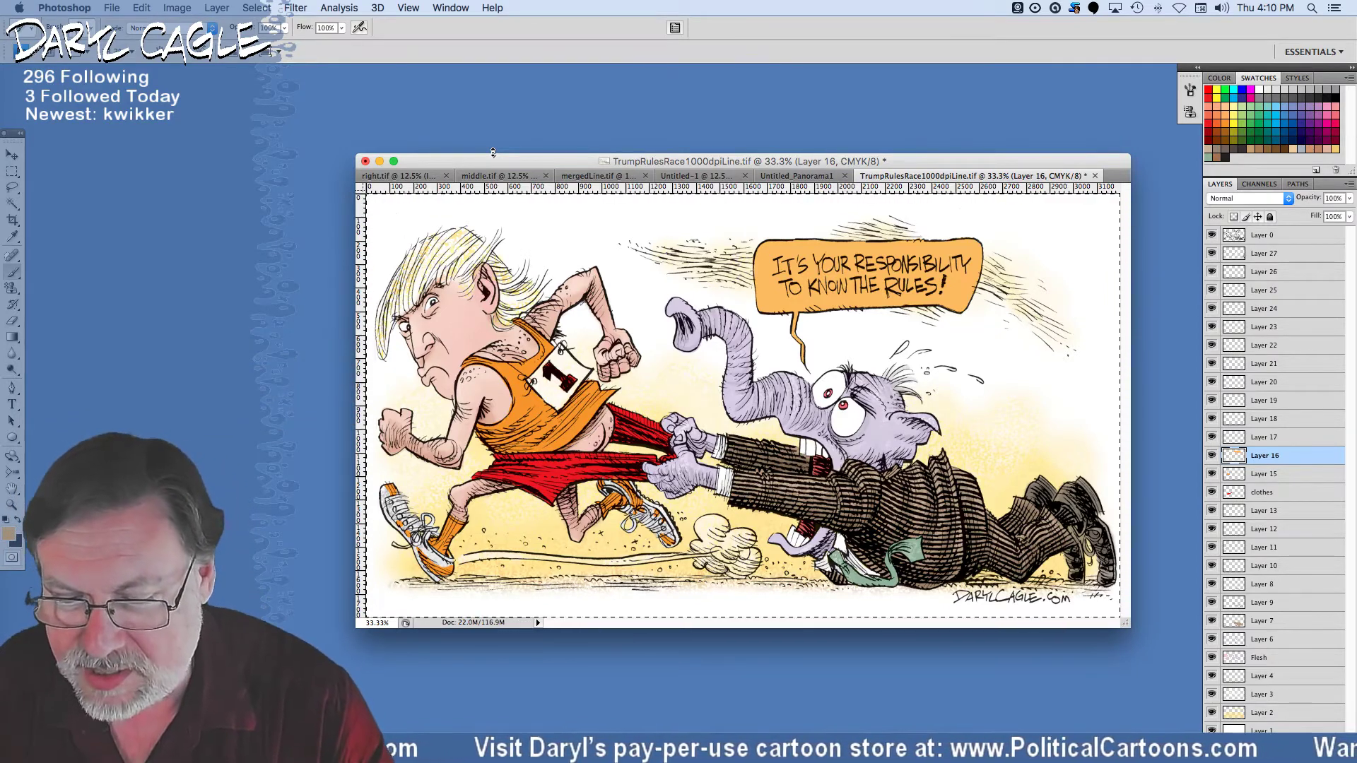
key("alt+bracketright")
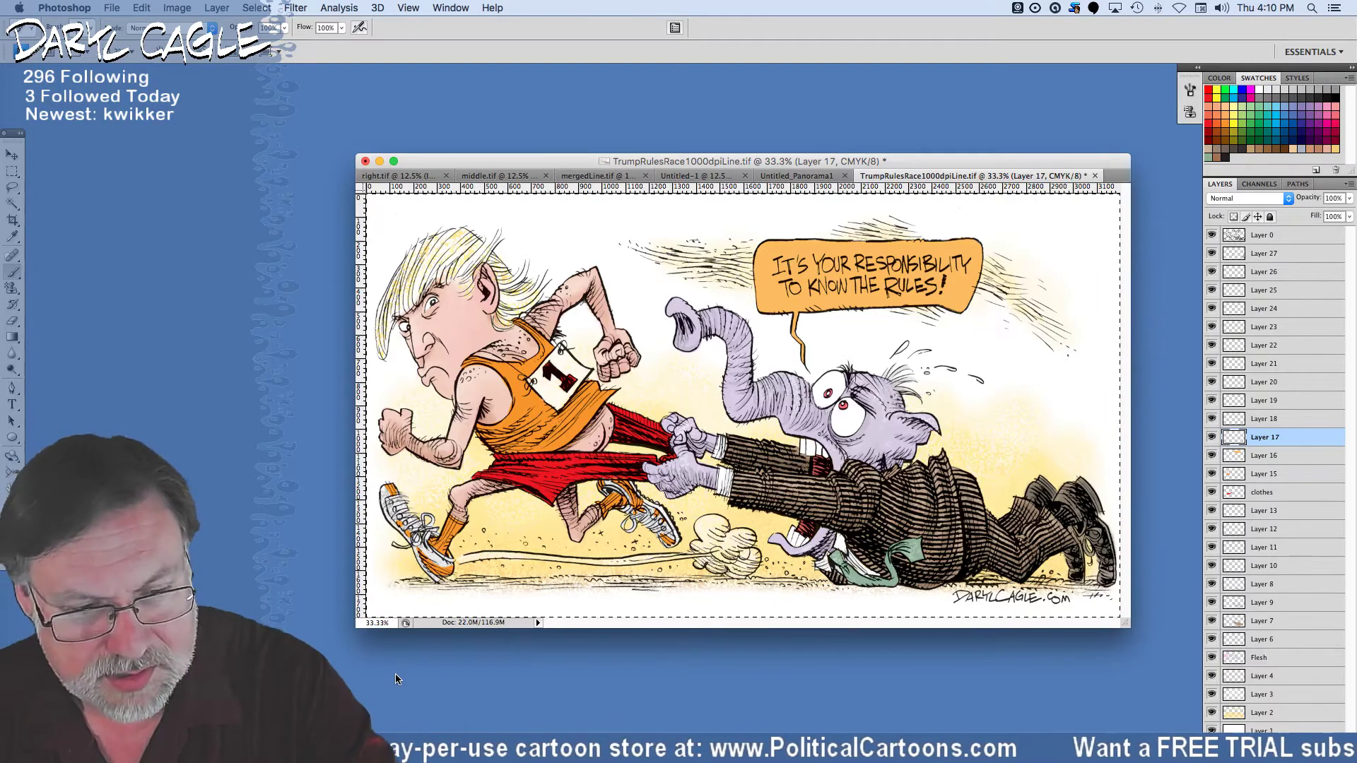
key("s")
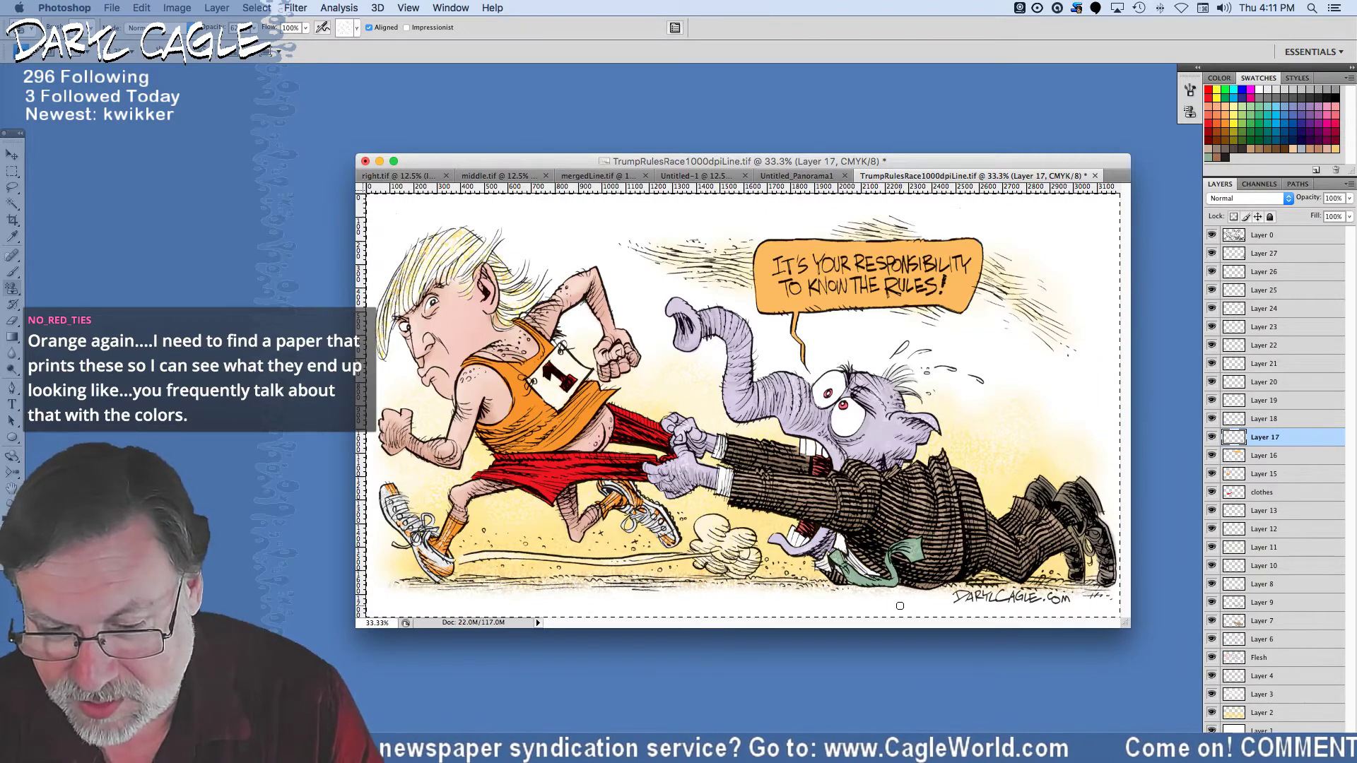
Darken the foreground orange to d47f19 and ready the Brush tool with a preset size.
left_click(11, 240)
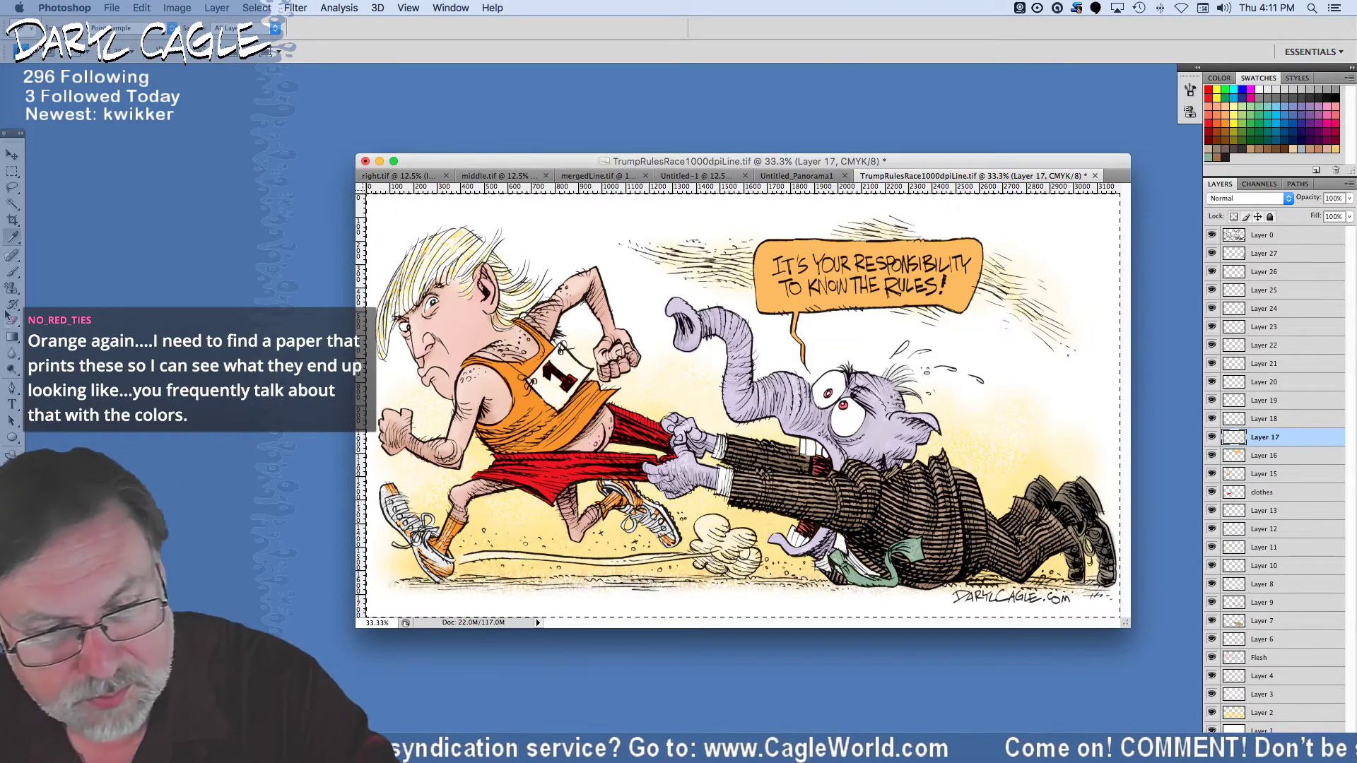
left_click(10, 527)
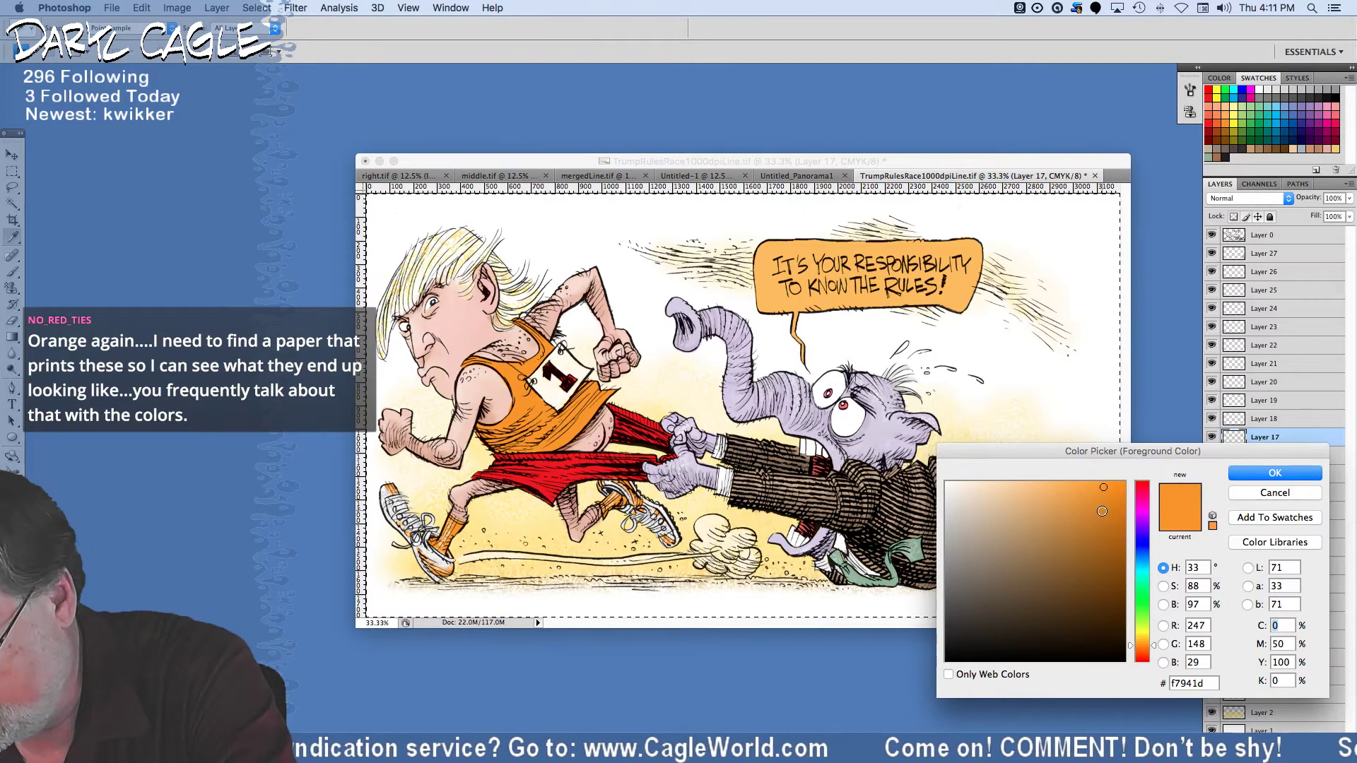
left_click(1103, 514)
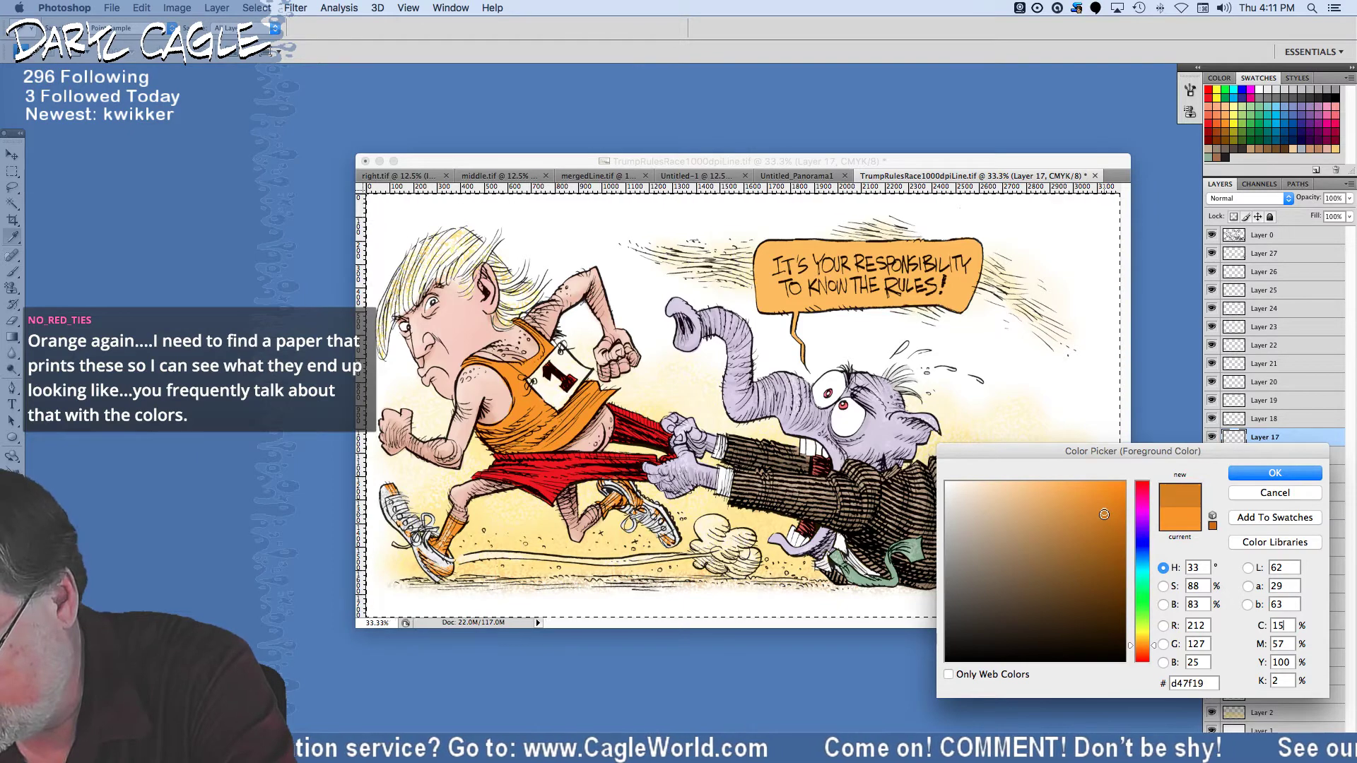
left_click(1248, 474)
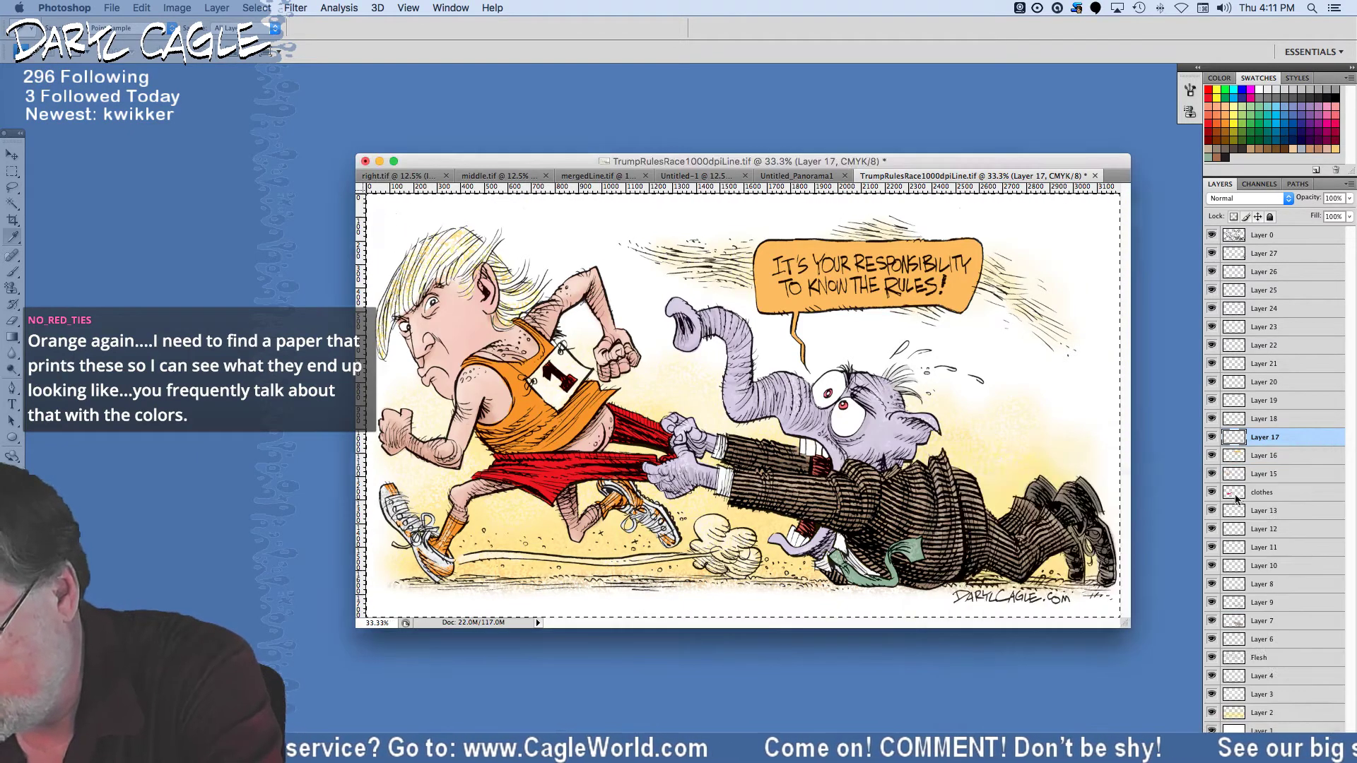
left_click(13, 273)
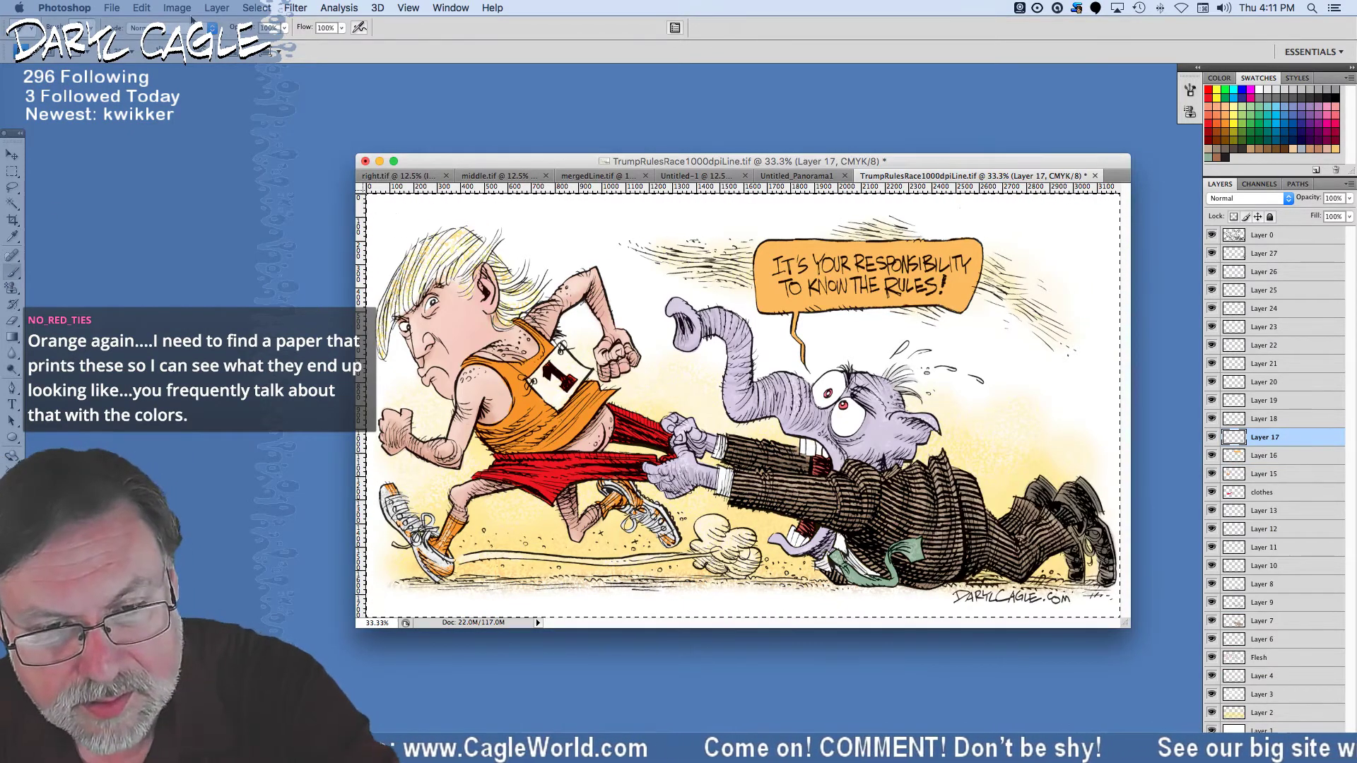
left_click(90, 30)
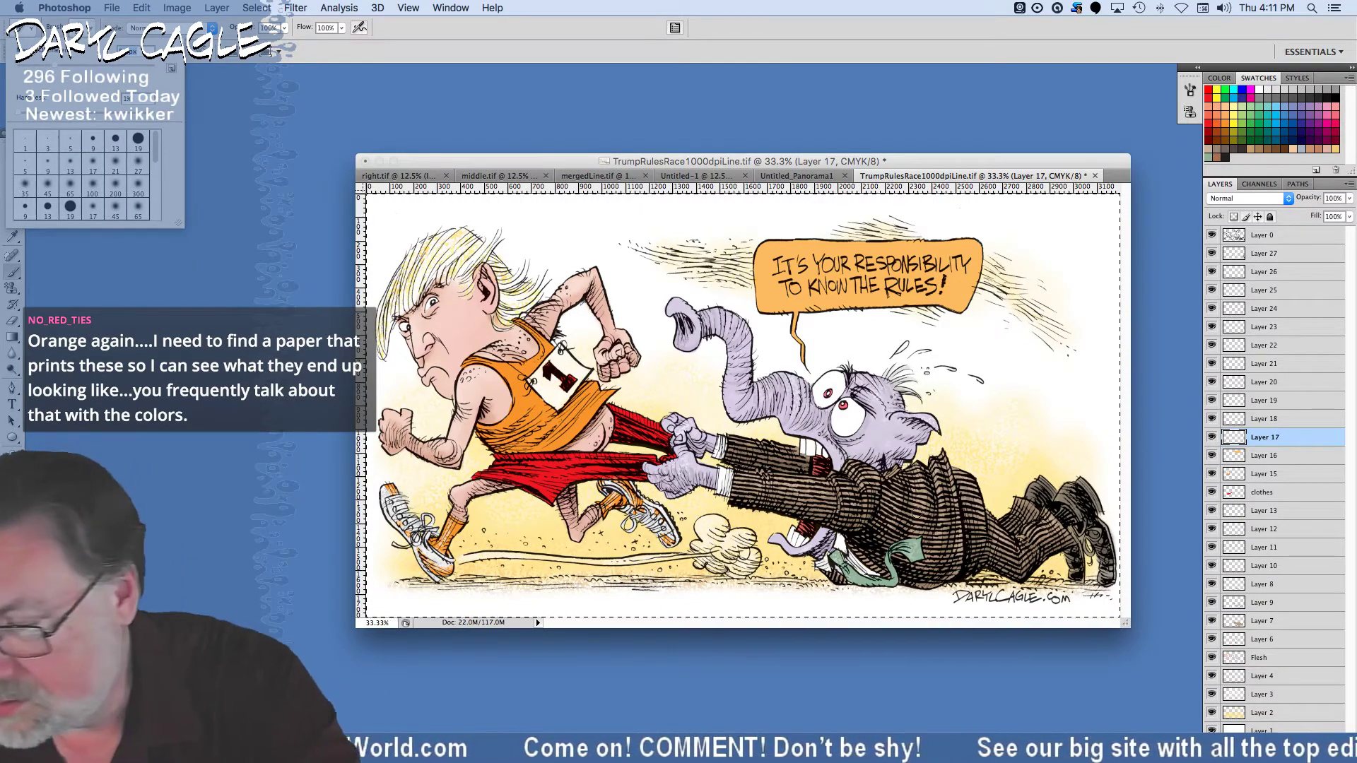
left_click(1276, 424)
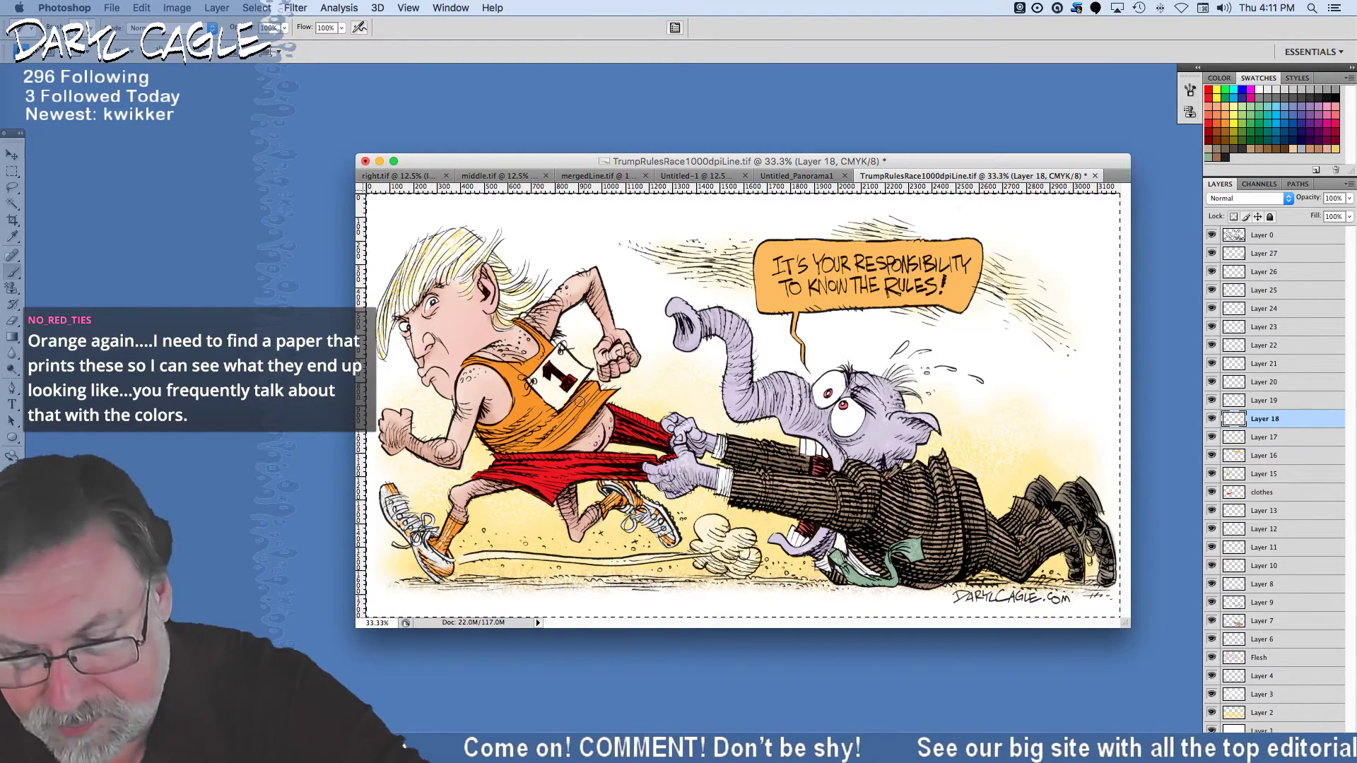
Shade the runner's orange shirt and sock with darker orange at 34% brush opacity.
mouse_move(597, 390)
left_mouse_down()
mouse_move(530, 446)
mouse_move(542, 418)
left_mouse_up()
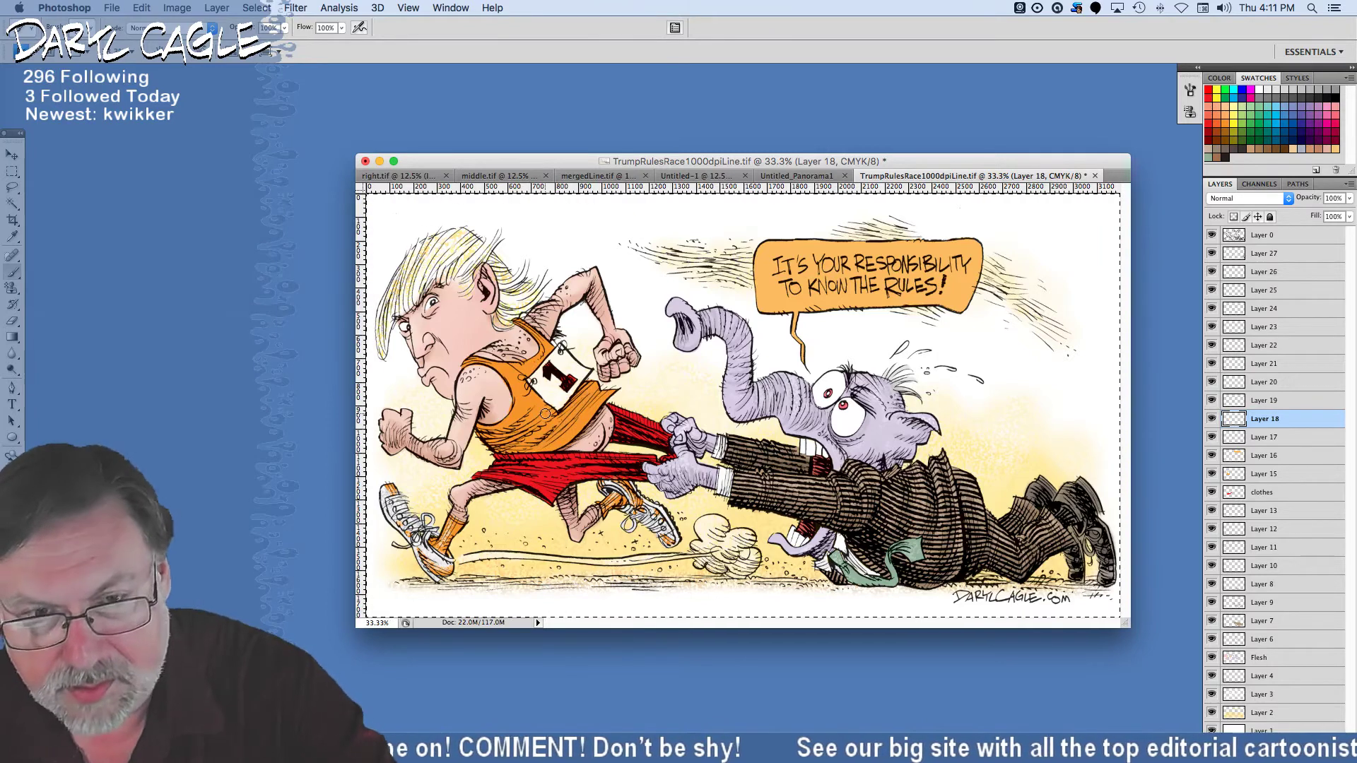
left_click(284, 28)
left_click_drag(281, 43, 238, 44)
left_click(530, 414)
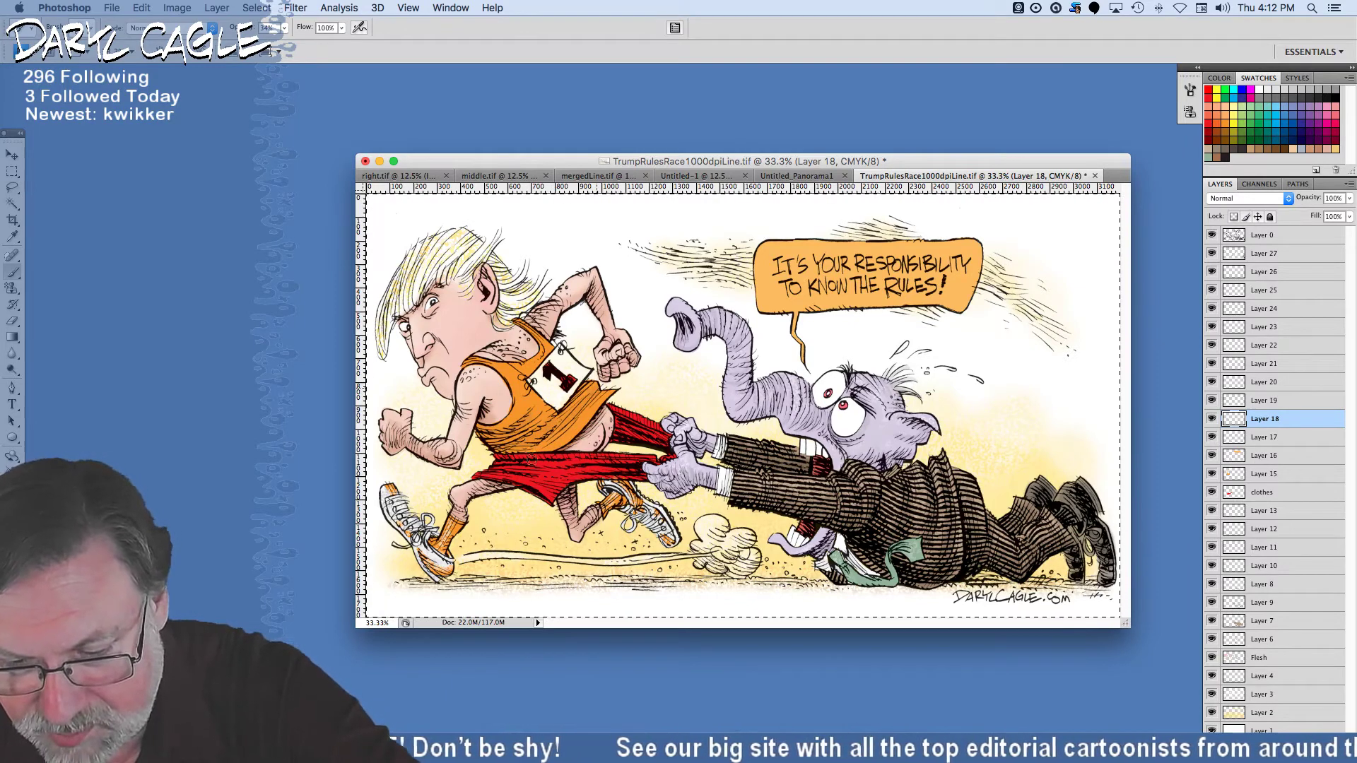
left_click_drag(520, 358, 465, 365)
left_click_drag(579, 397, 542, 418)
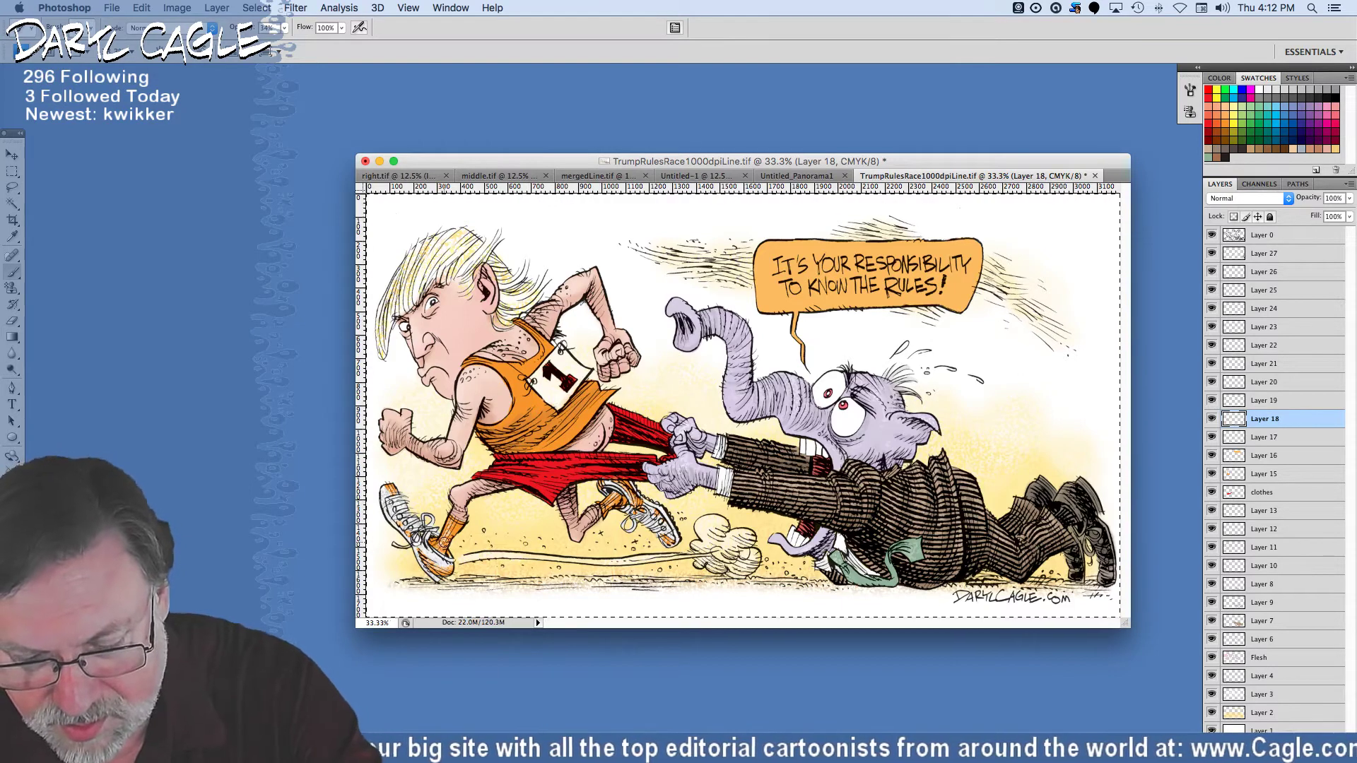
mouse_move(443, 548)
left_mouse_down()
mouse_move(502, 566)
mouse_move(586, 542)
left_mouse_up()
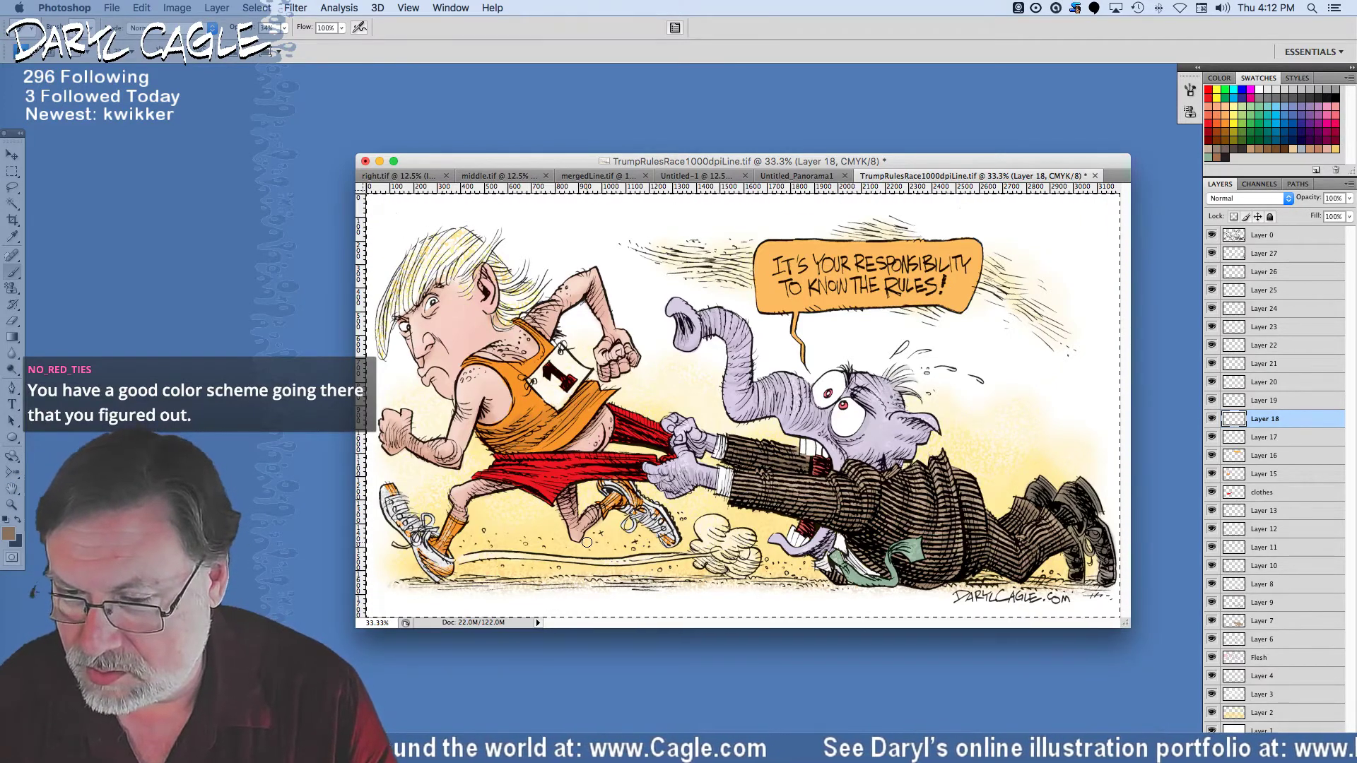
Stamp a faint orange texture pattern over the sky hatching on Layer 19.
left_click(12, 288)
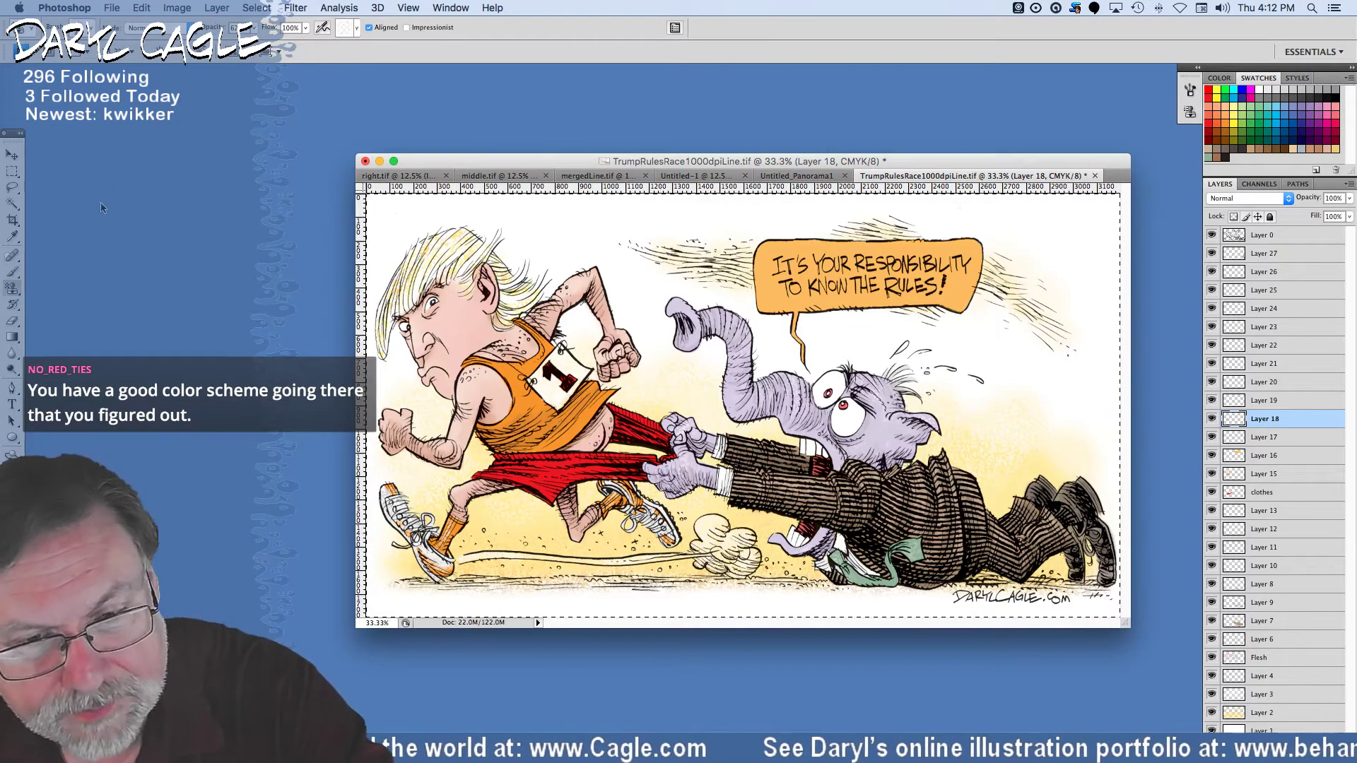
left_click(358, 29)
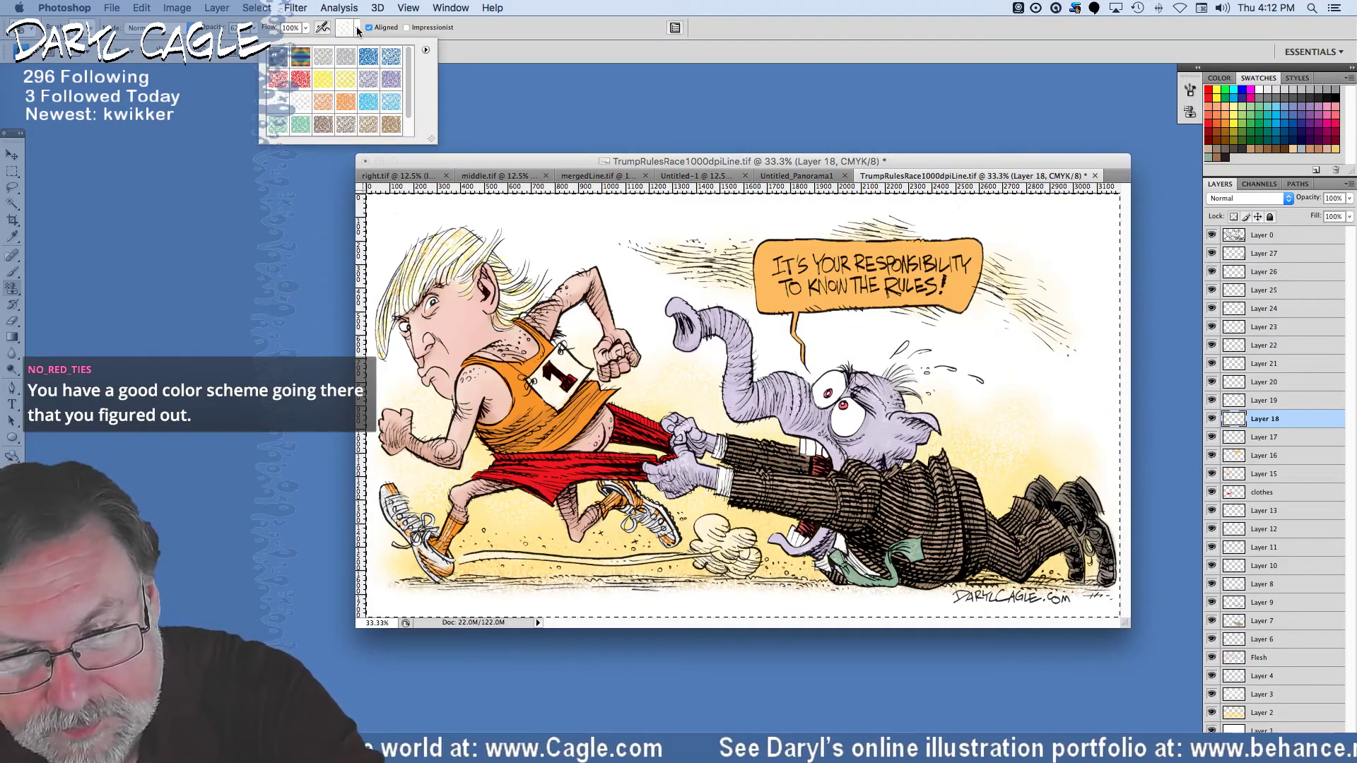
double_click(326, 108)
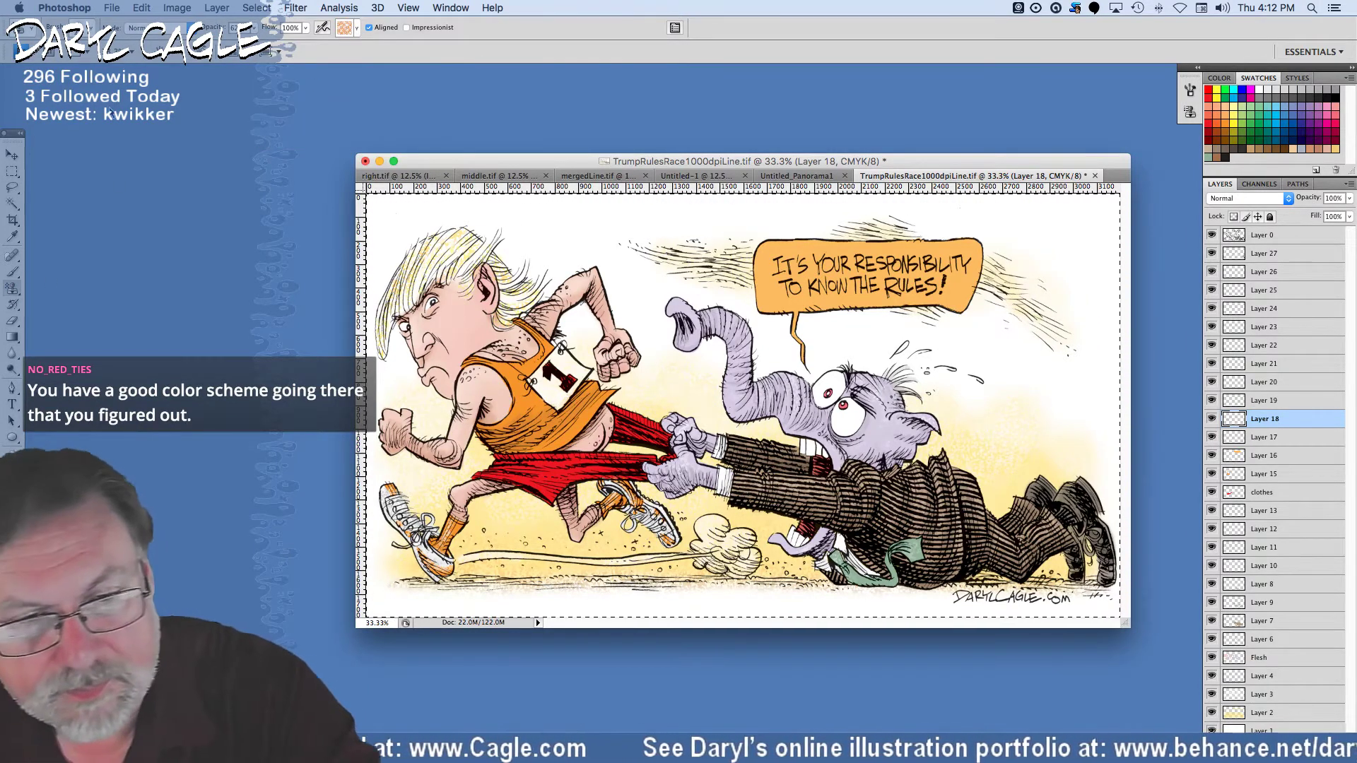
left_click(255, 31)
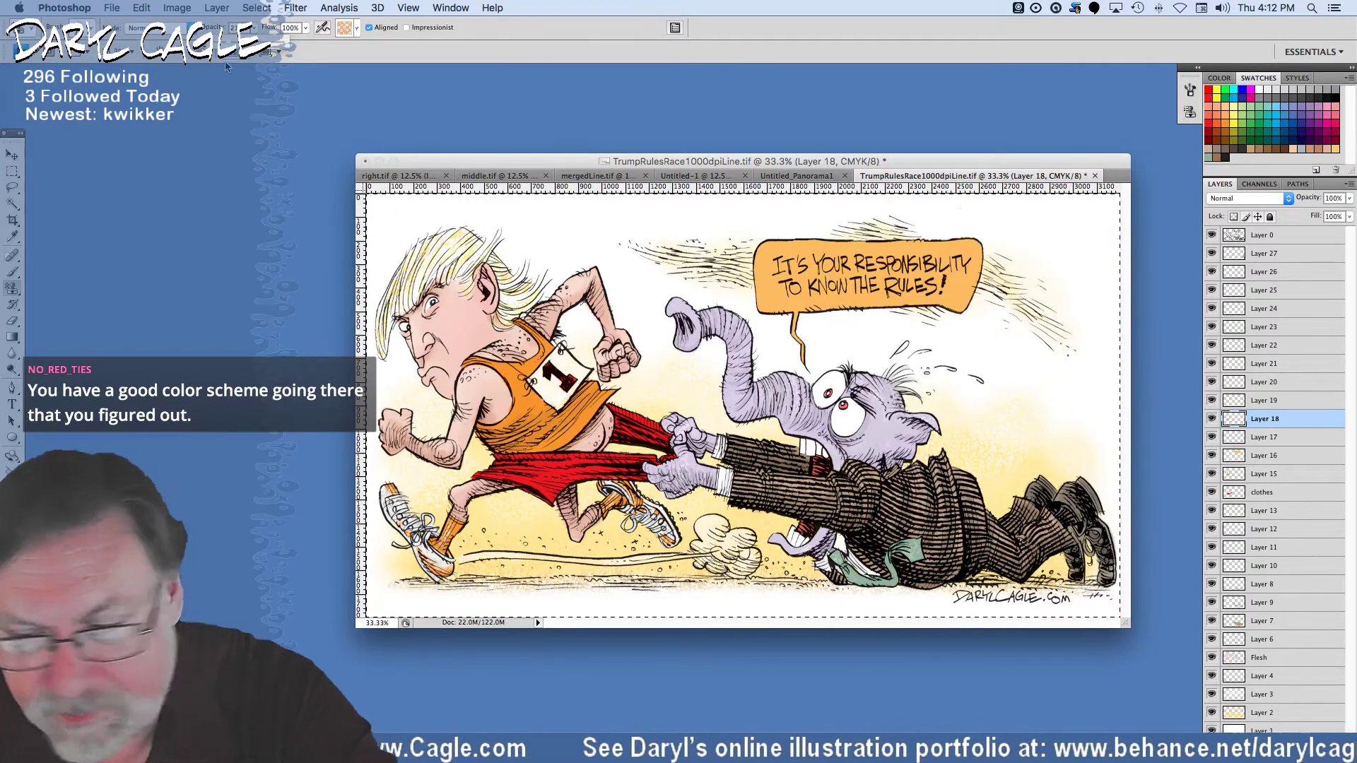
left_click(1255, 401)
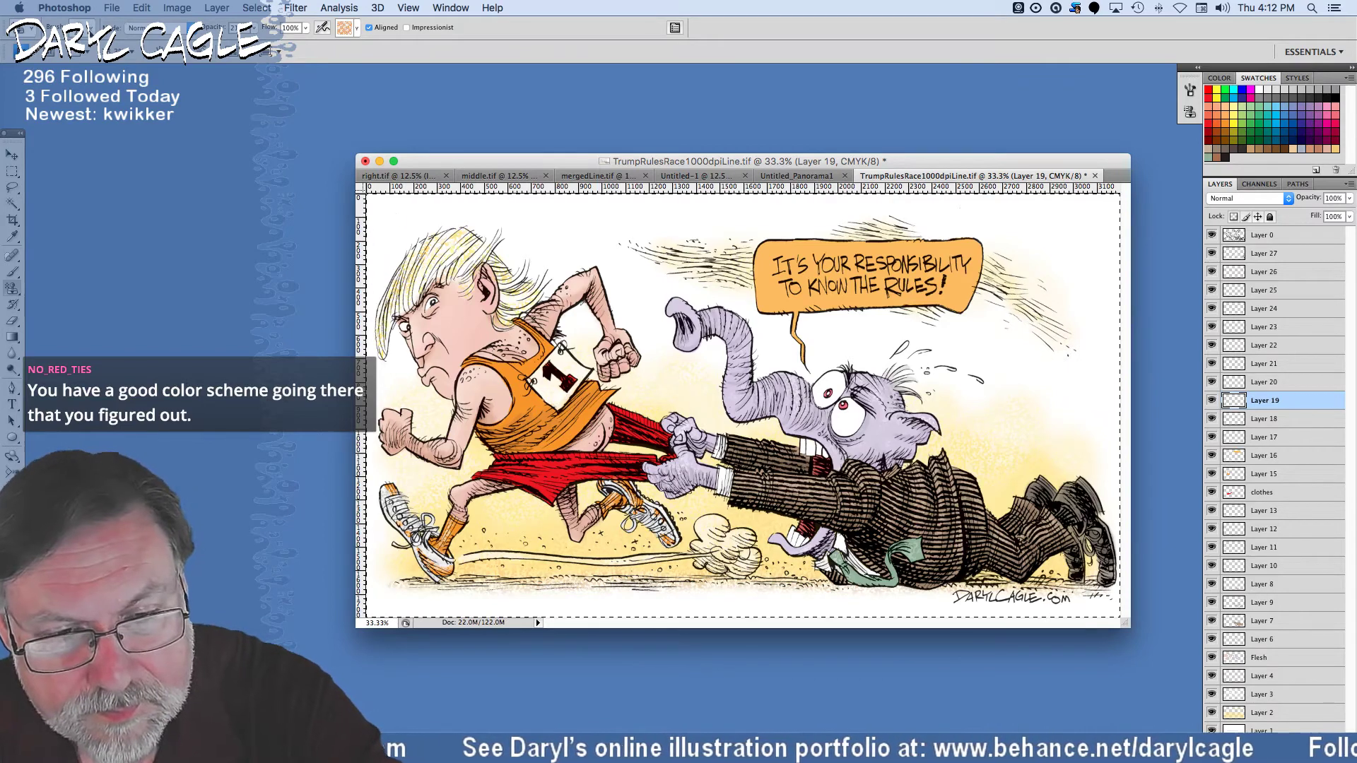
mouse_move(755, 264)
left_mouse_down()
mouse_move(707, 260)
mouse_move(735, 261)
mouse_move(695, 270)
mouse_move(644, 248)
left_mouse_up()
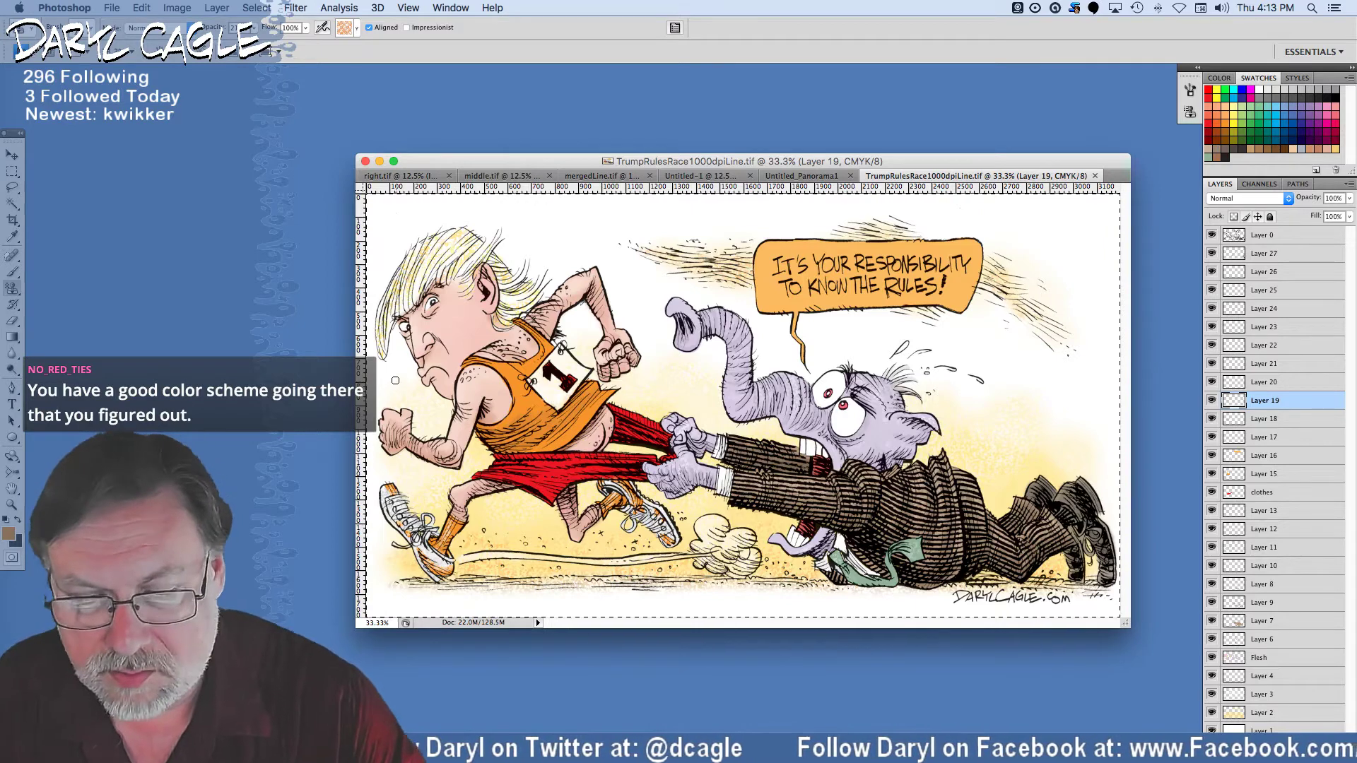
left_click(111, 8)
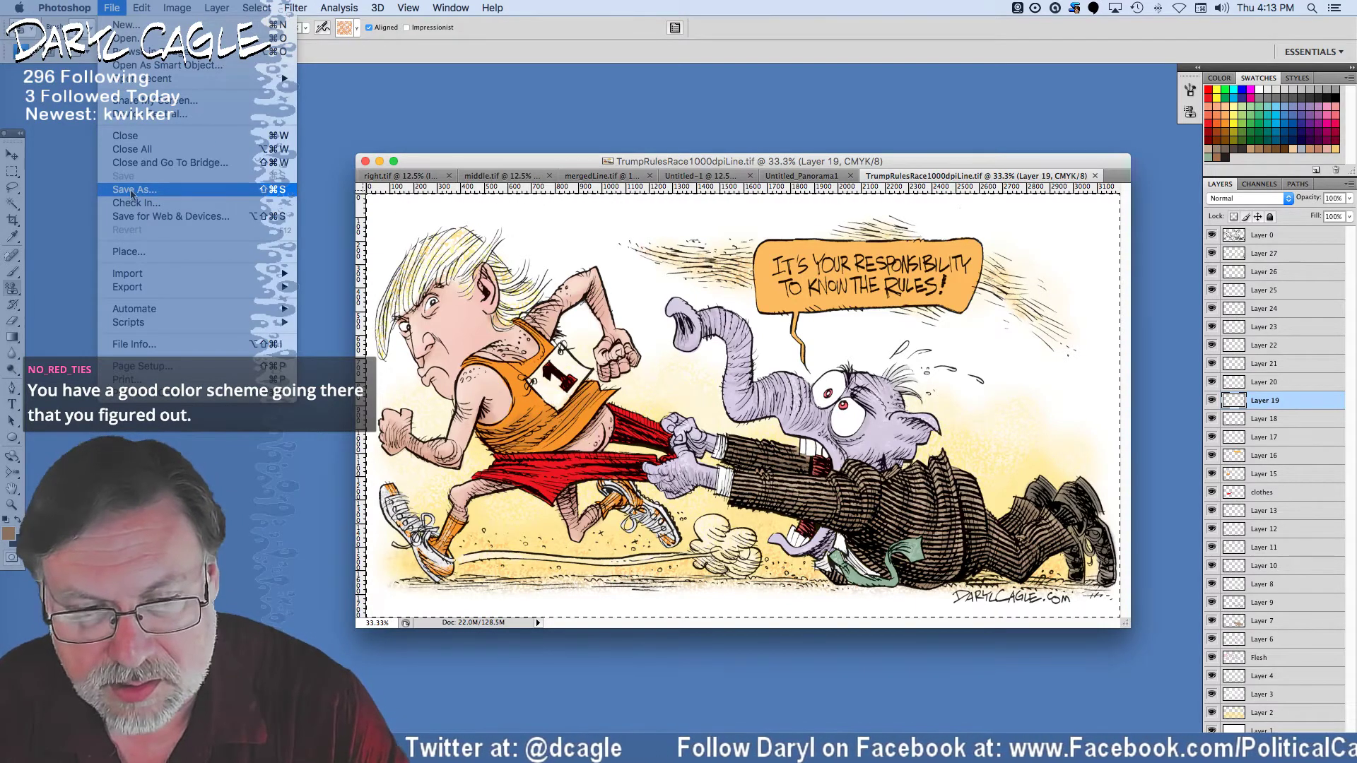
Save a copy as TrumpRulesRace400dpiCMYK.tif, a TIFF with LZW compression.
left_click(108, 7)
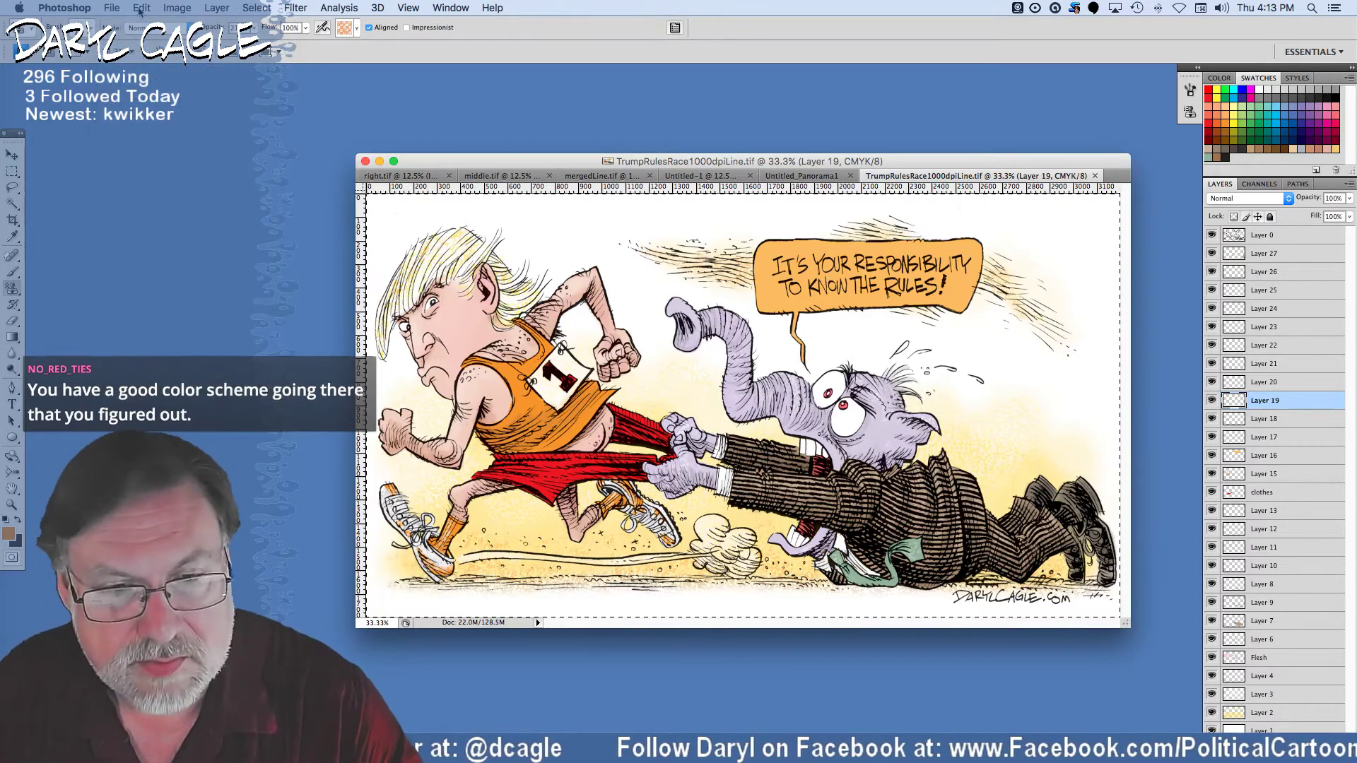
left_click(106, 6)
left_click(183, 180)
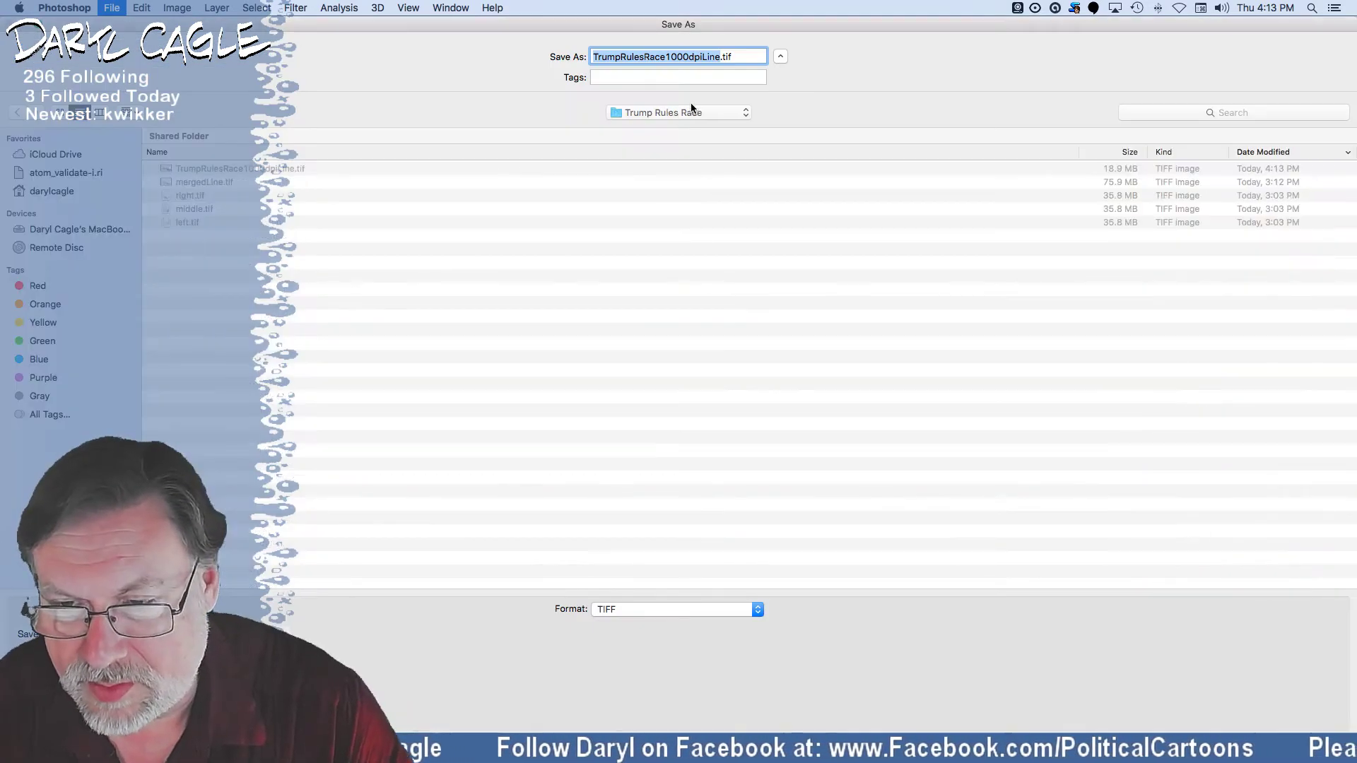
left_click(674, 60)
key("BackSpace")
key("BackSpace")
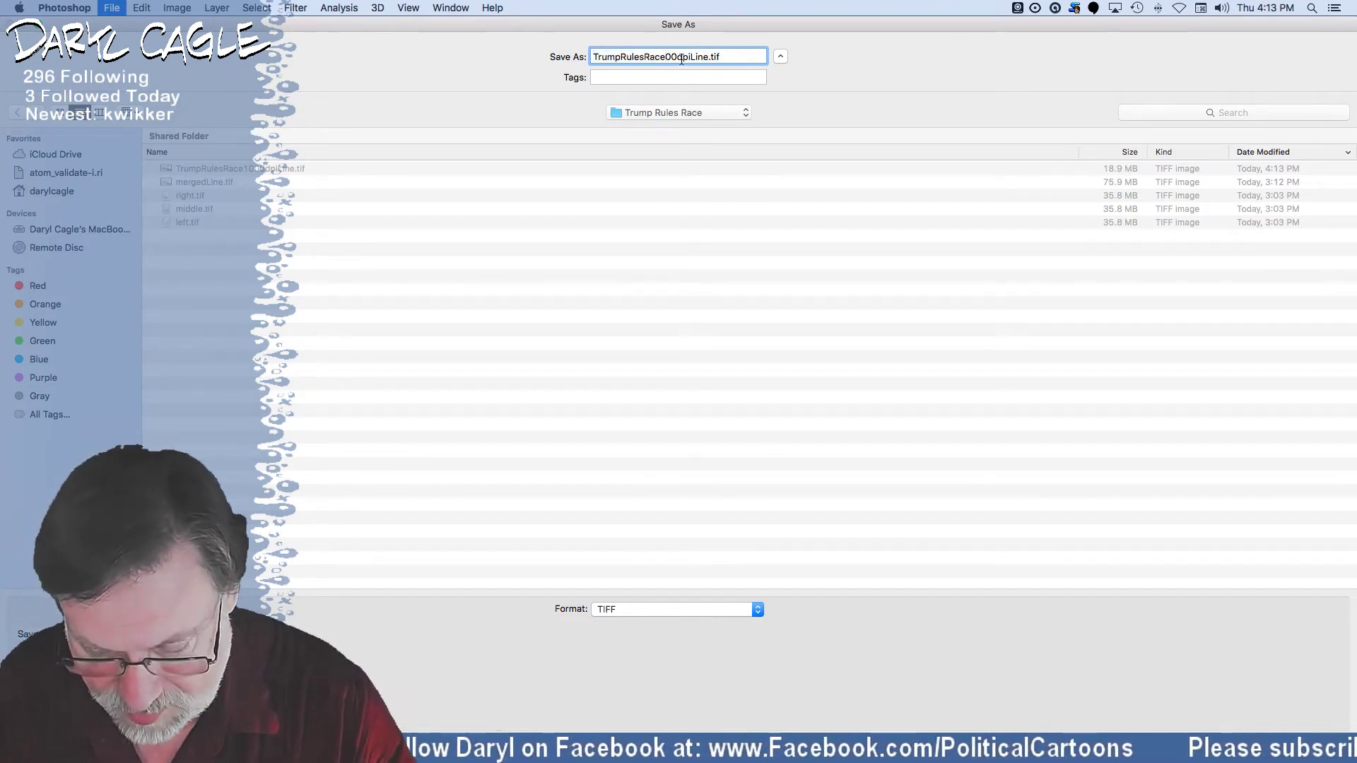
type("4")
key("BackSpace")
key("BackSpace")
key("BackSpace")
key("BackSpace")
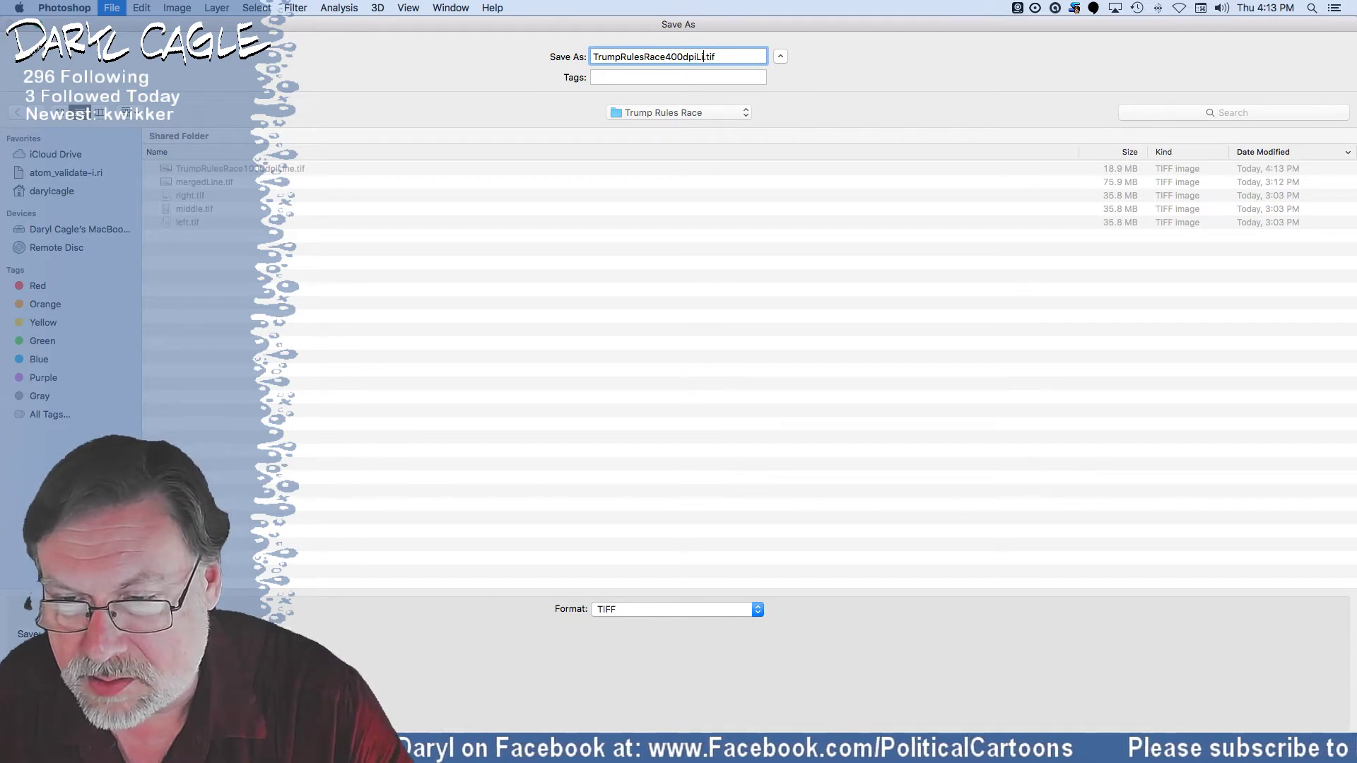
type("CMYK")
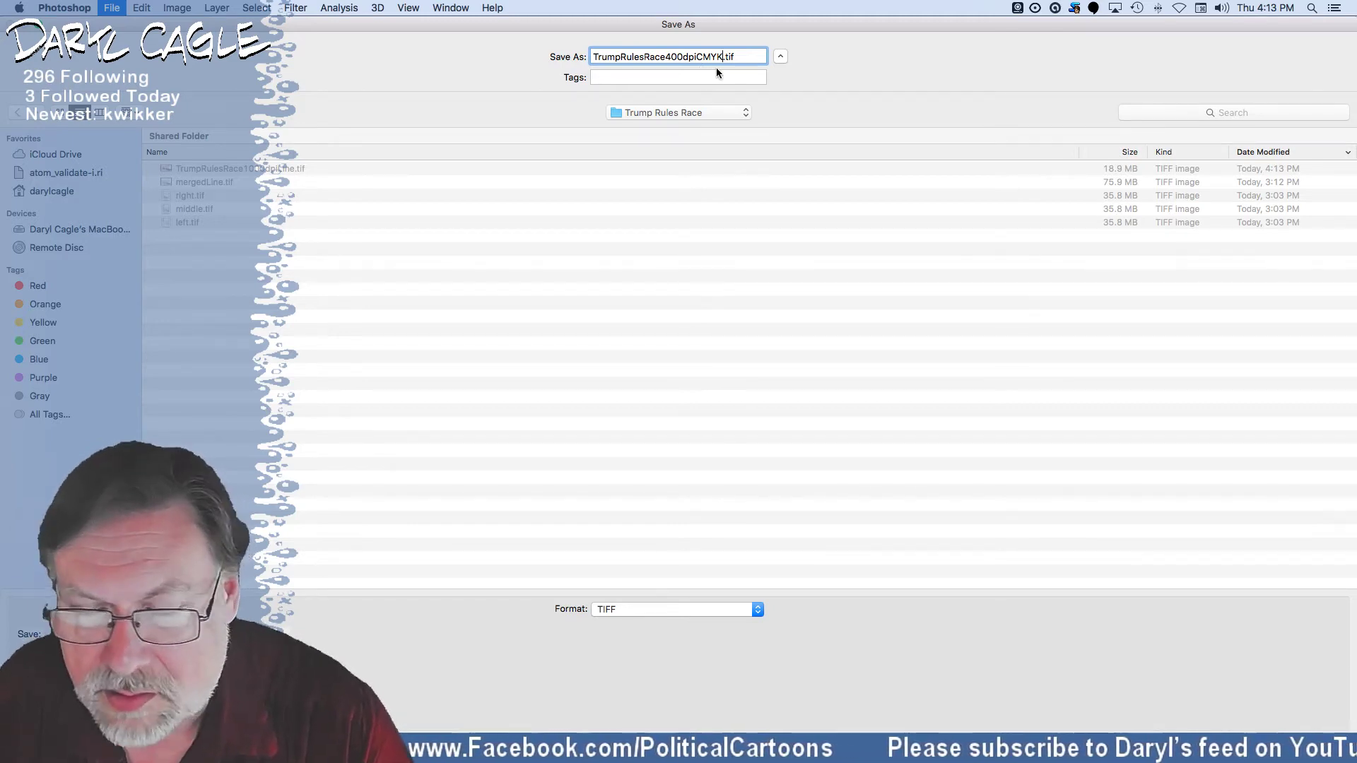
key("Return")
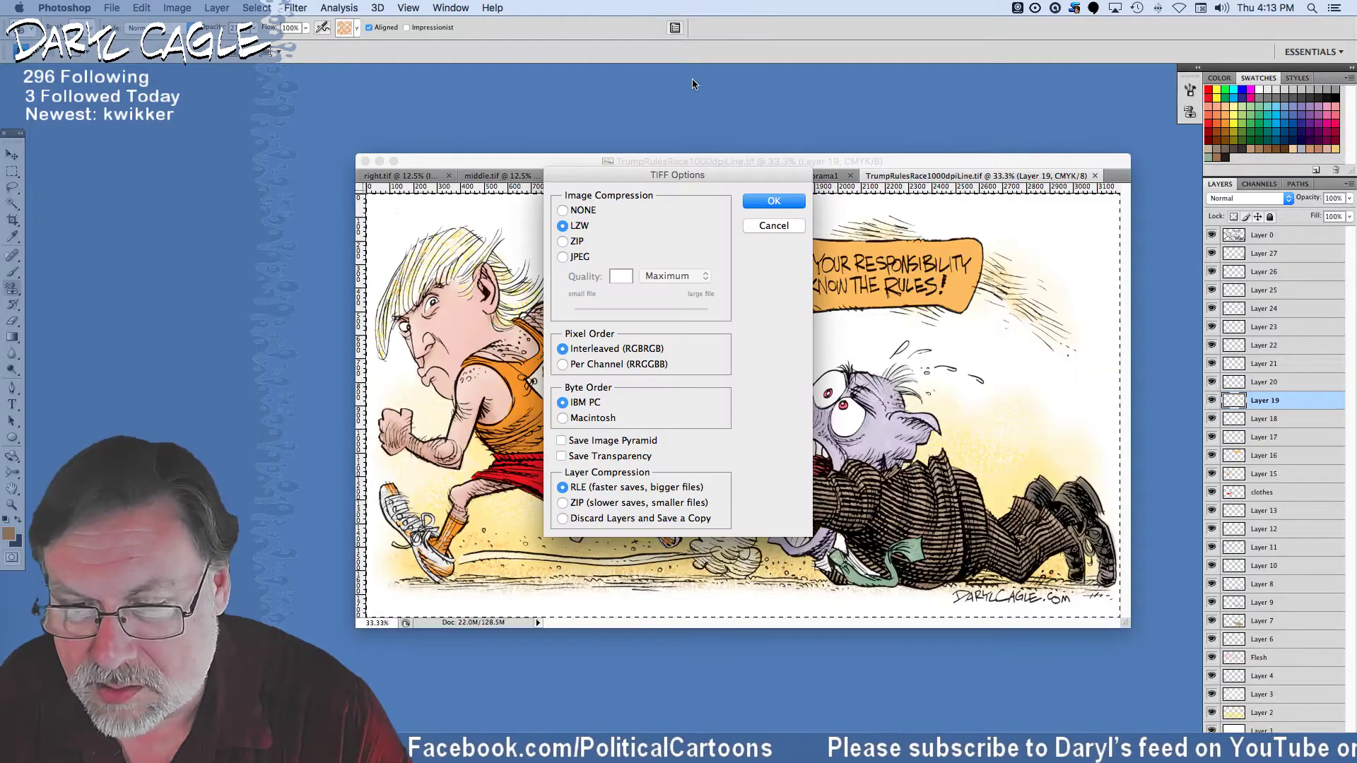
key("Return")
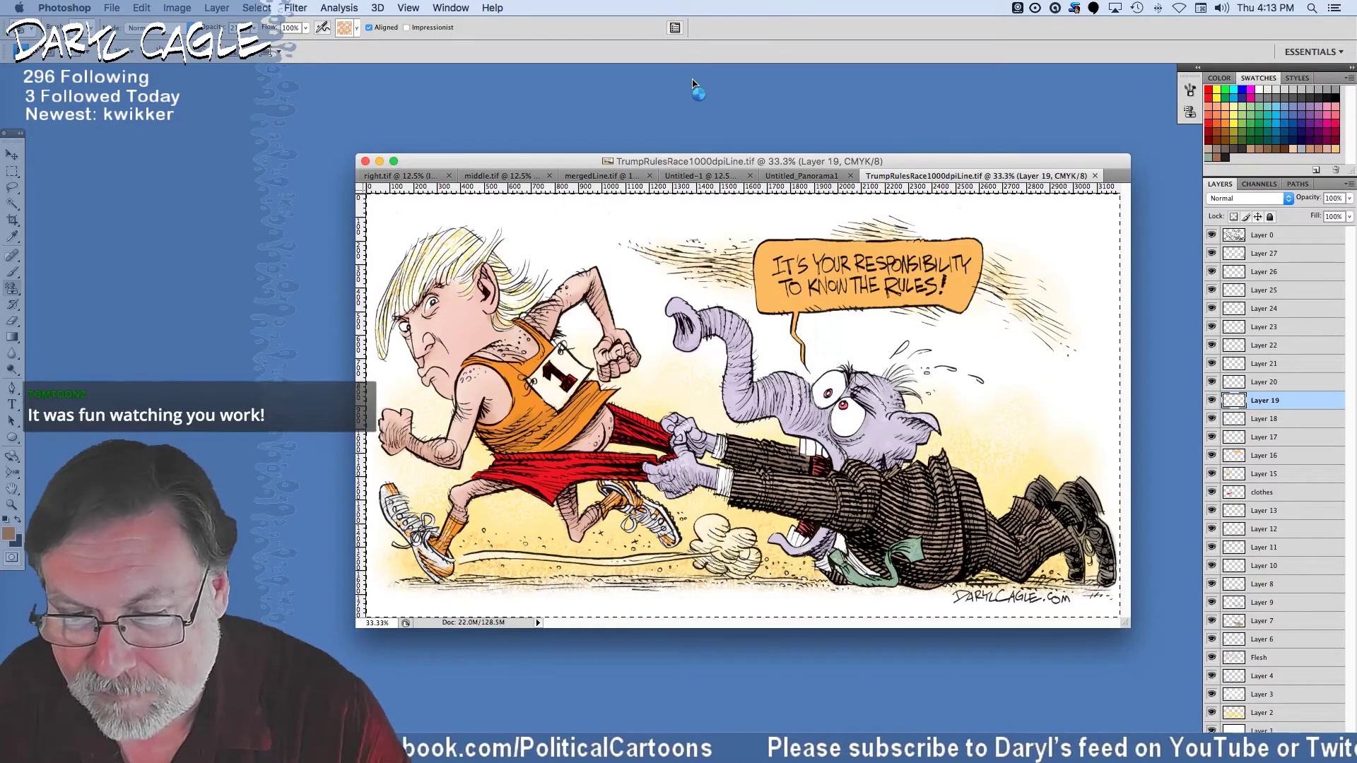
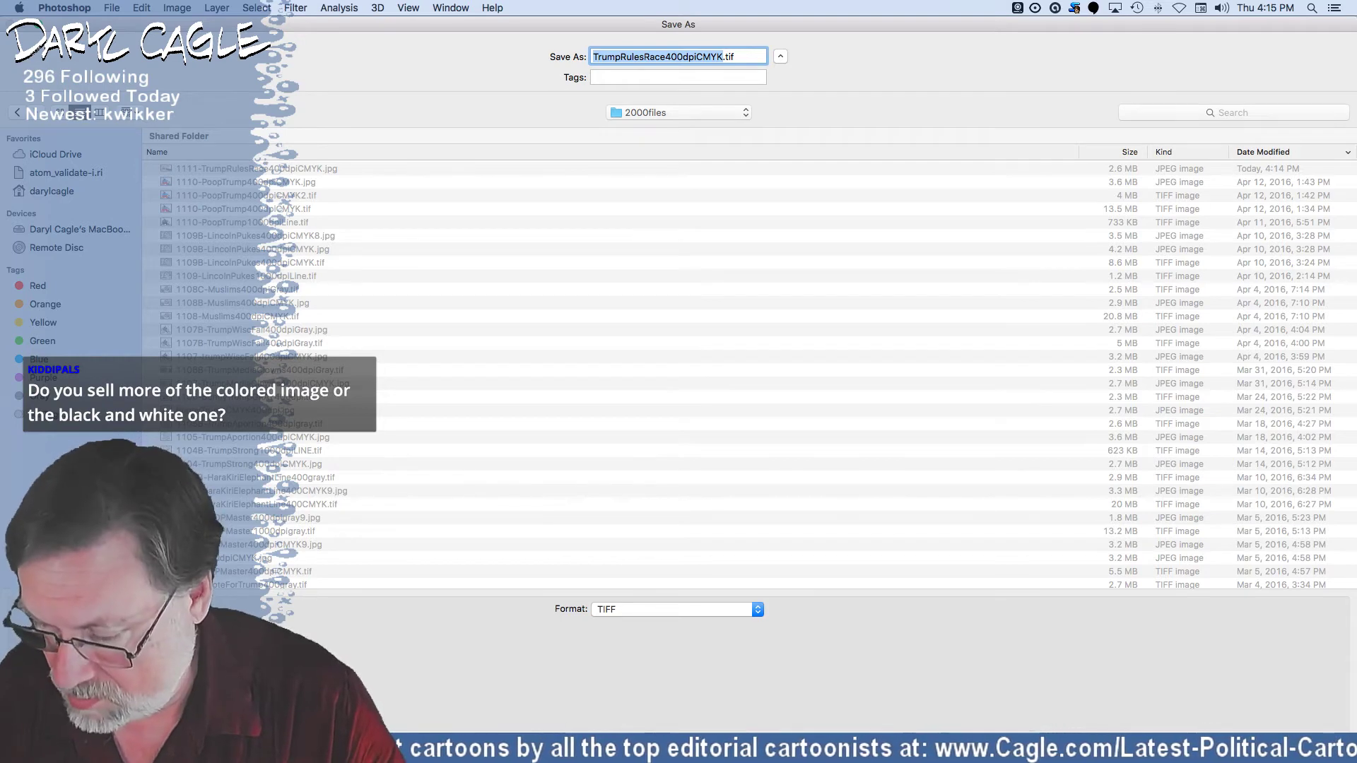
Save the TIFF copy into 2000files with LZW compression and layers discarded.
key("Return")
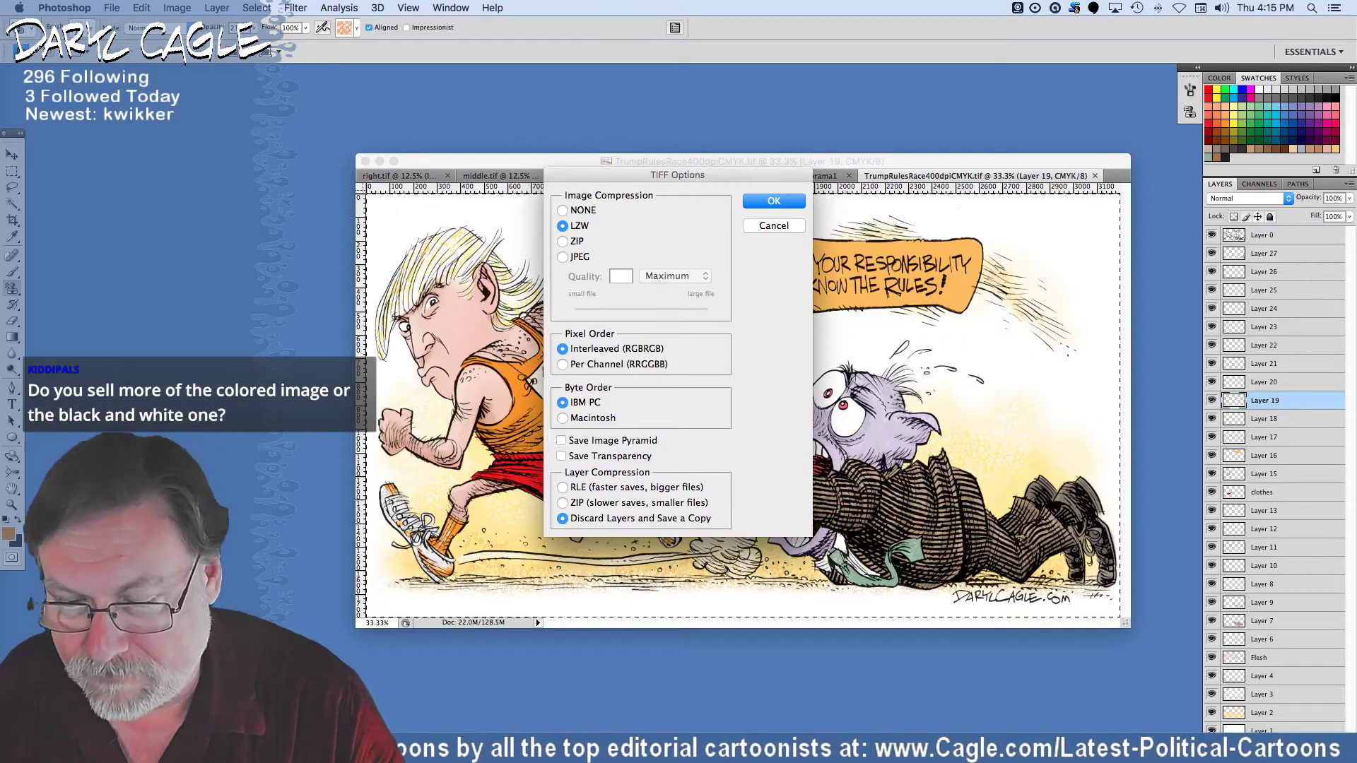
key("Return")
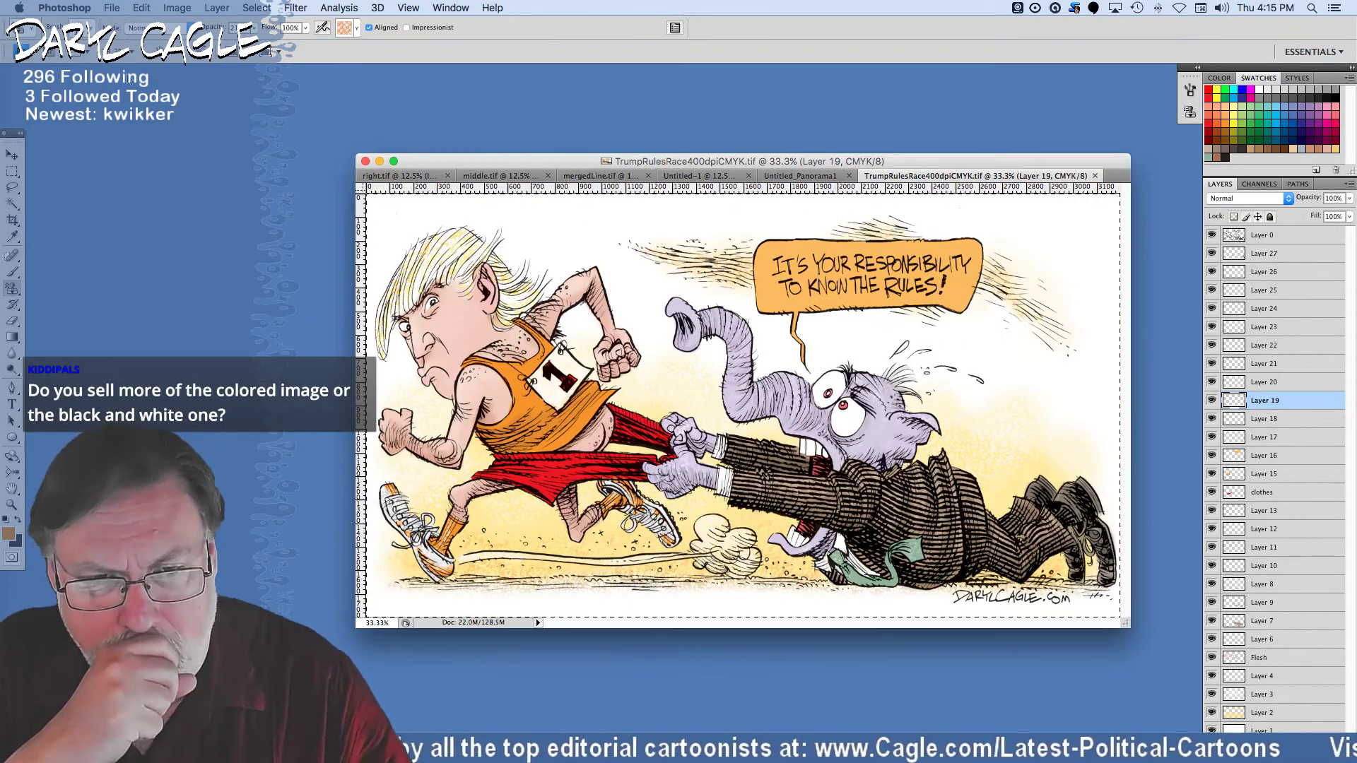
left_click(111, 8)
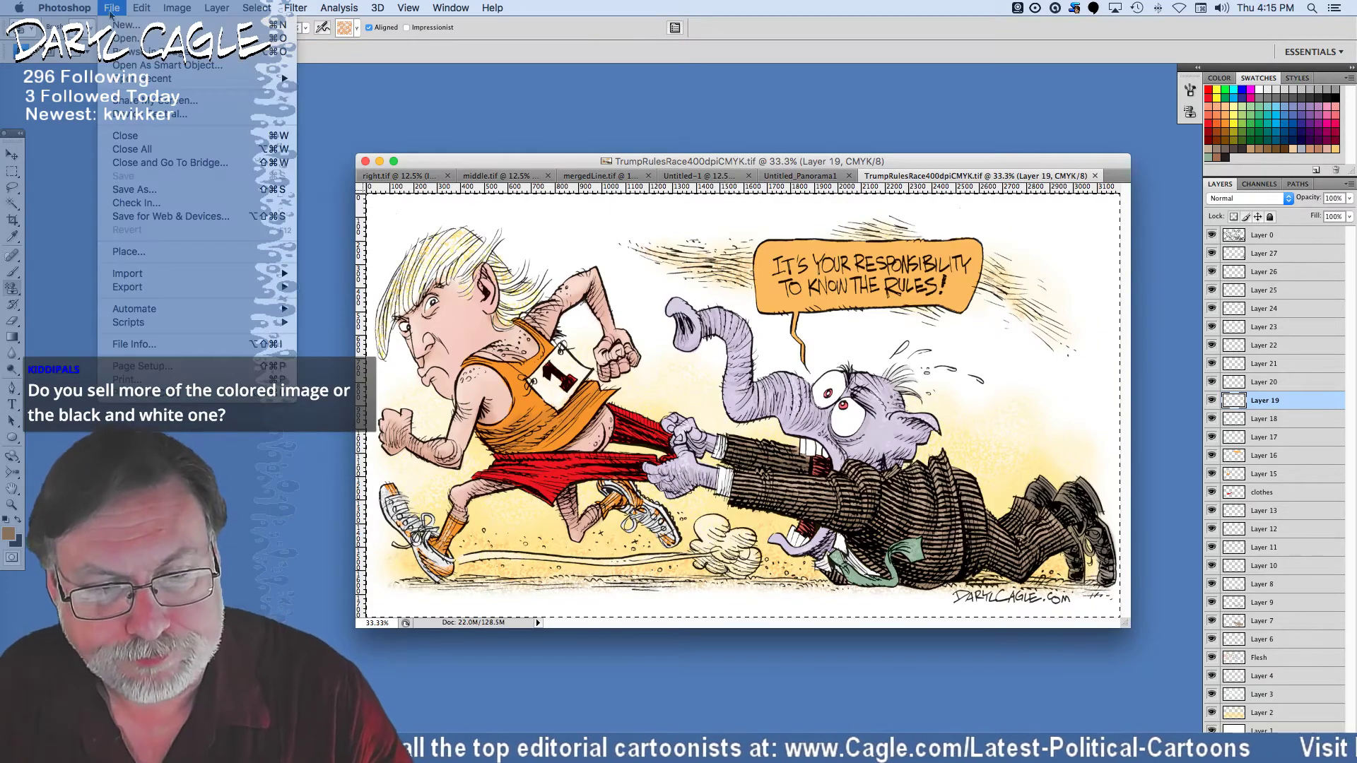
Begin another Save As with 2000files as destination, then cancel it.
left_click(141, 191)
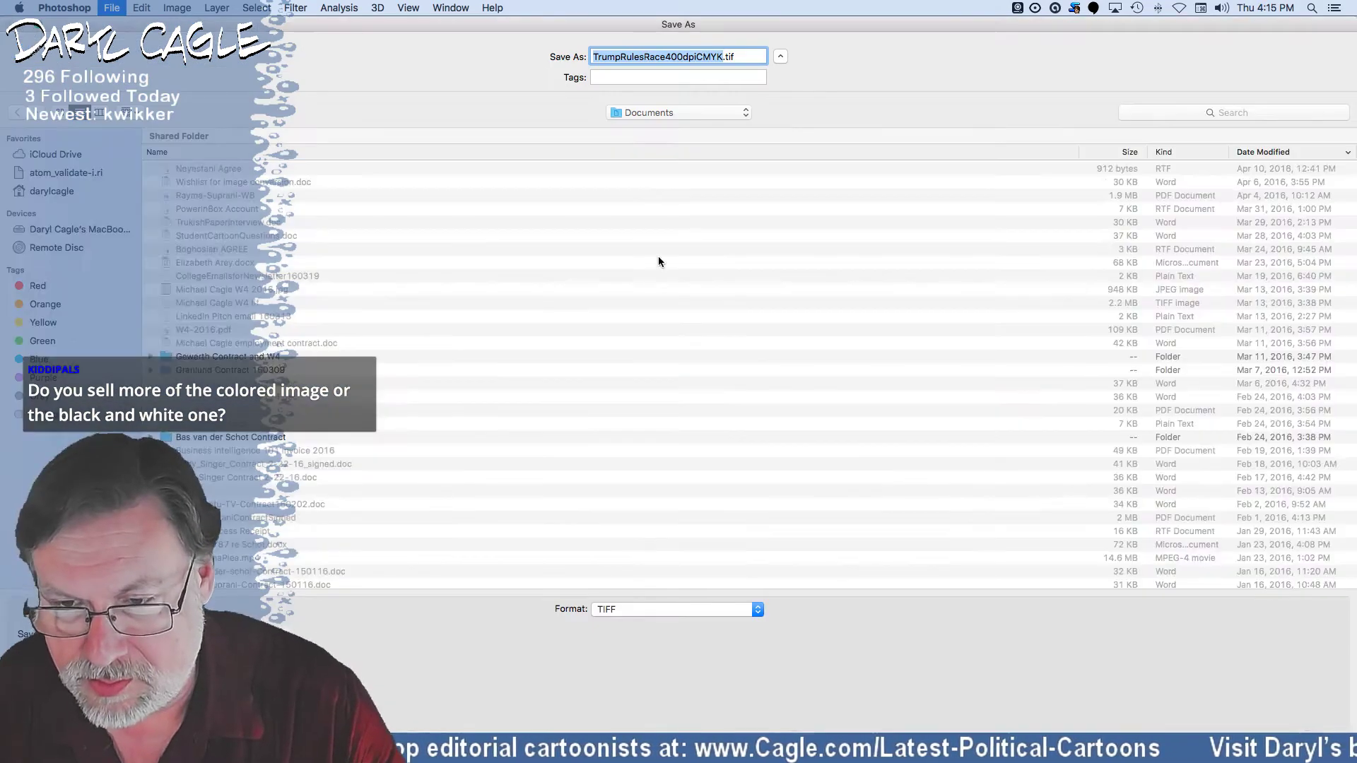
left_click(630, 118)
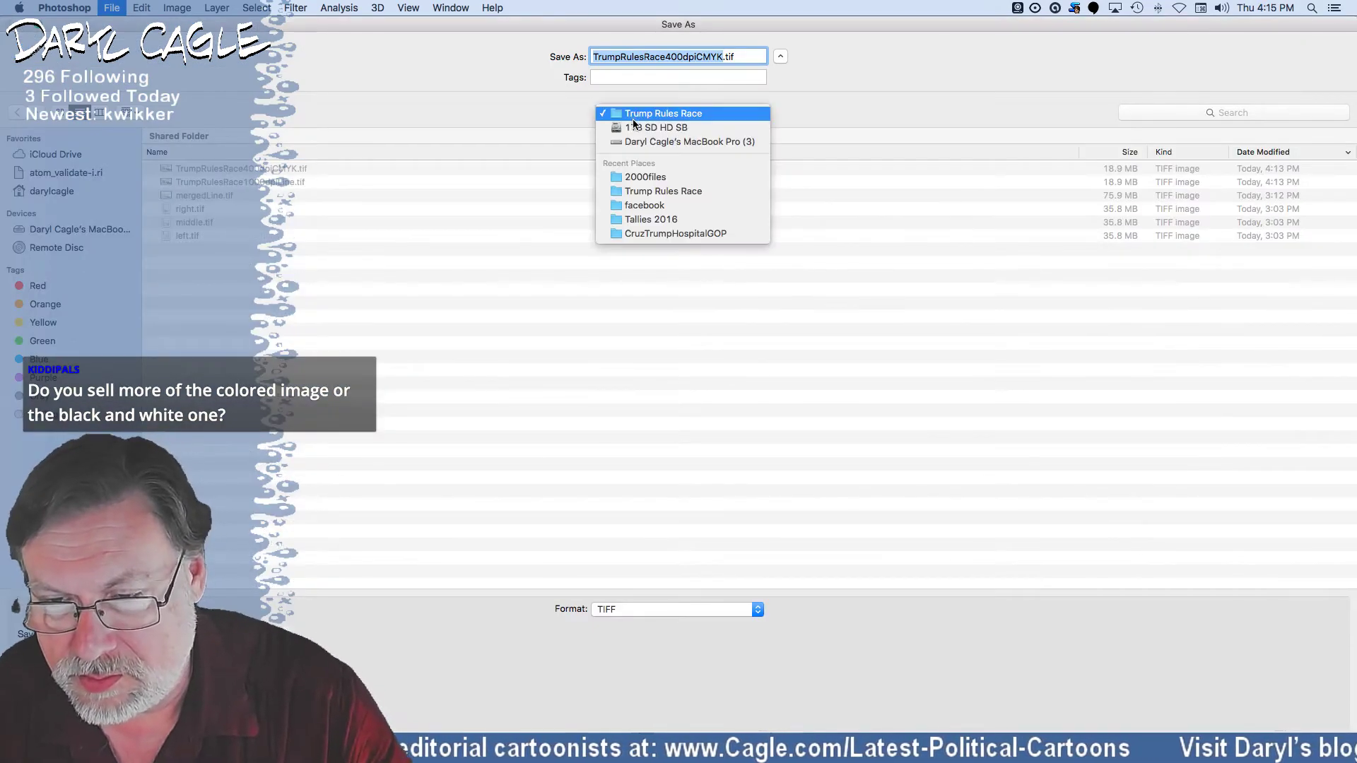
left_click(631, 177)
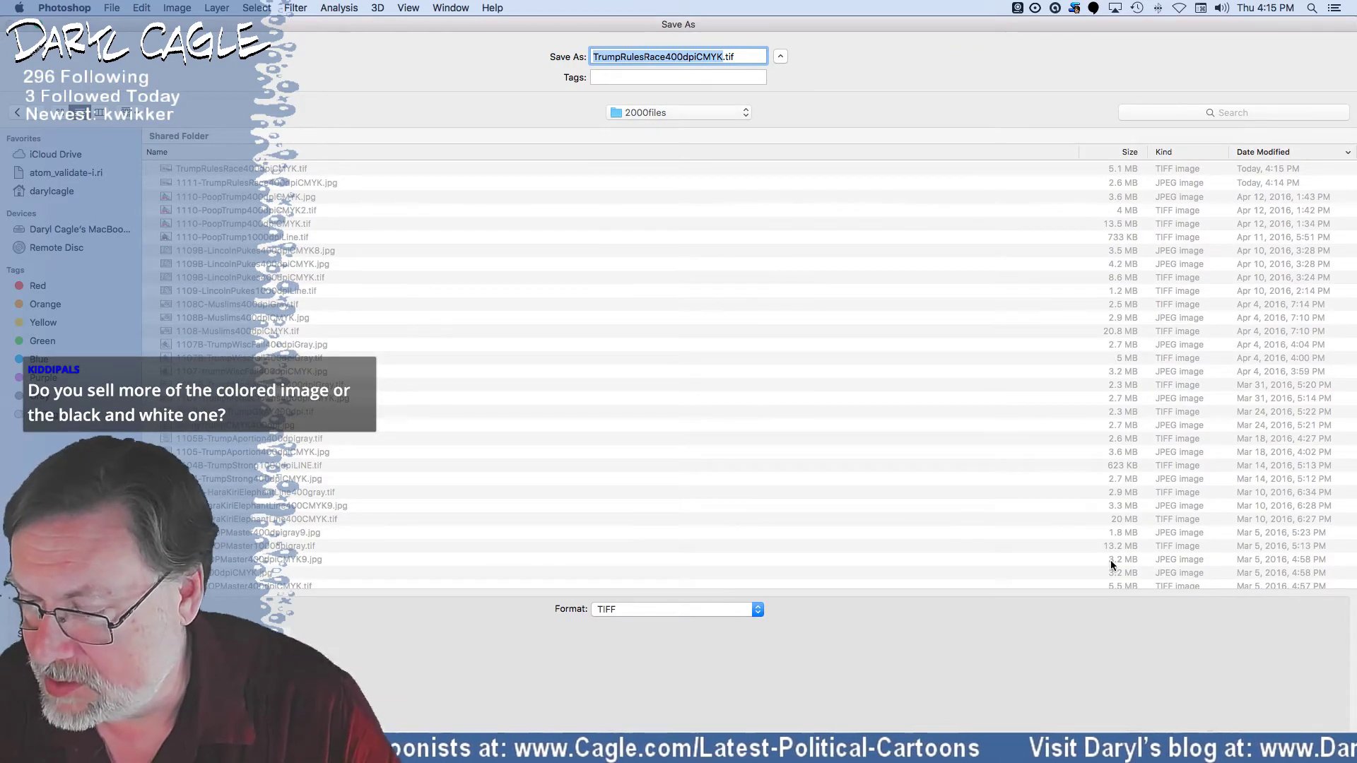
key("Escape")
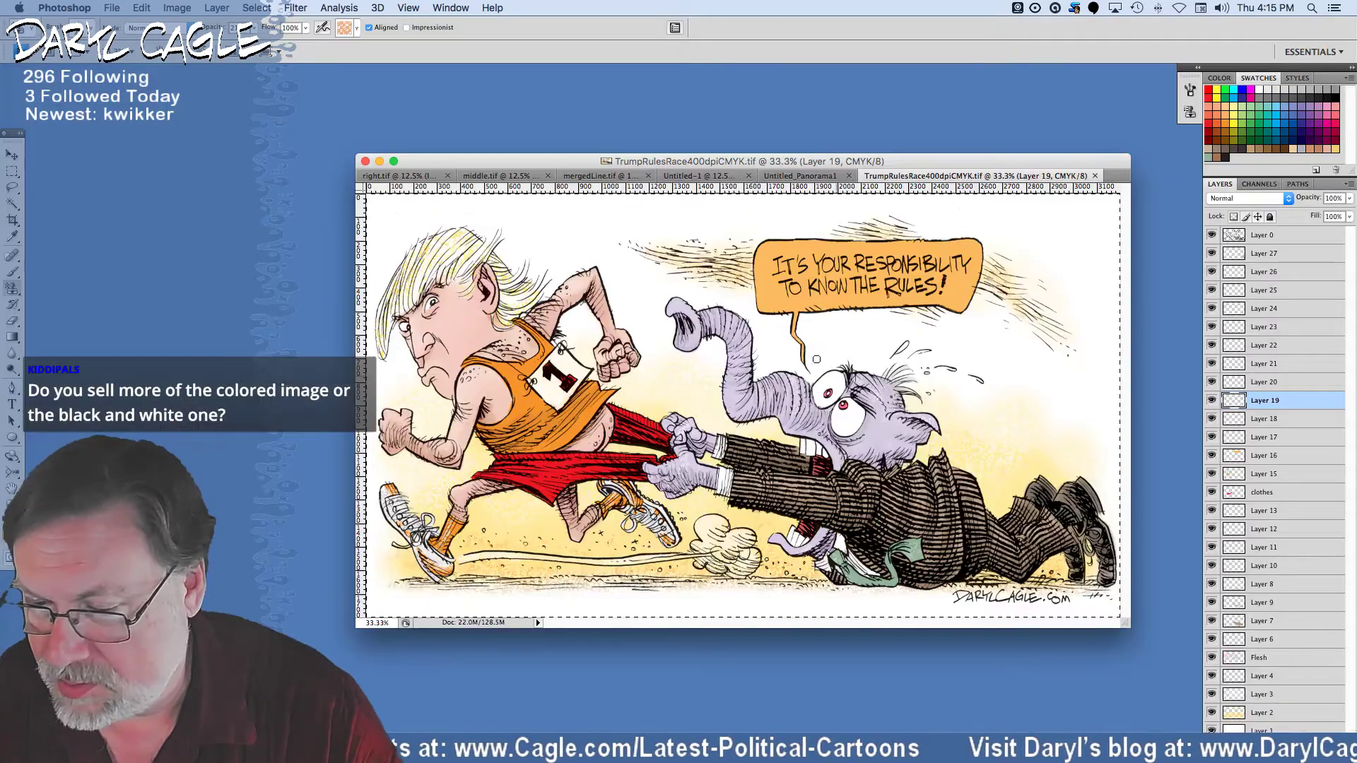
Save a JPEG copy, TrumpRulesRace400dpiCMYK10.jpg, at maximum quality 10.
left_click(111, 8)
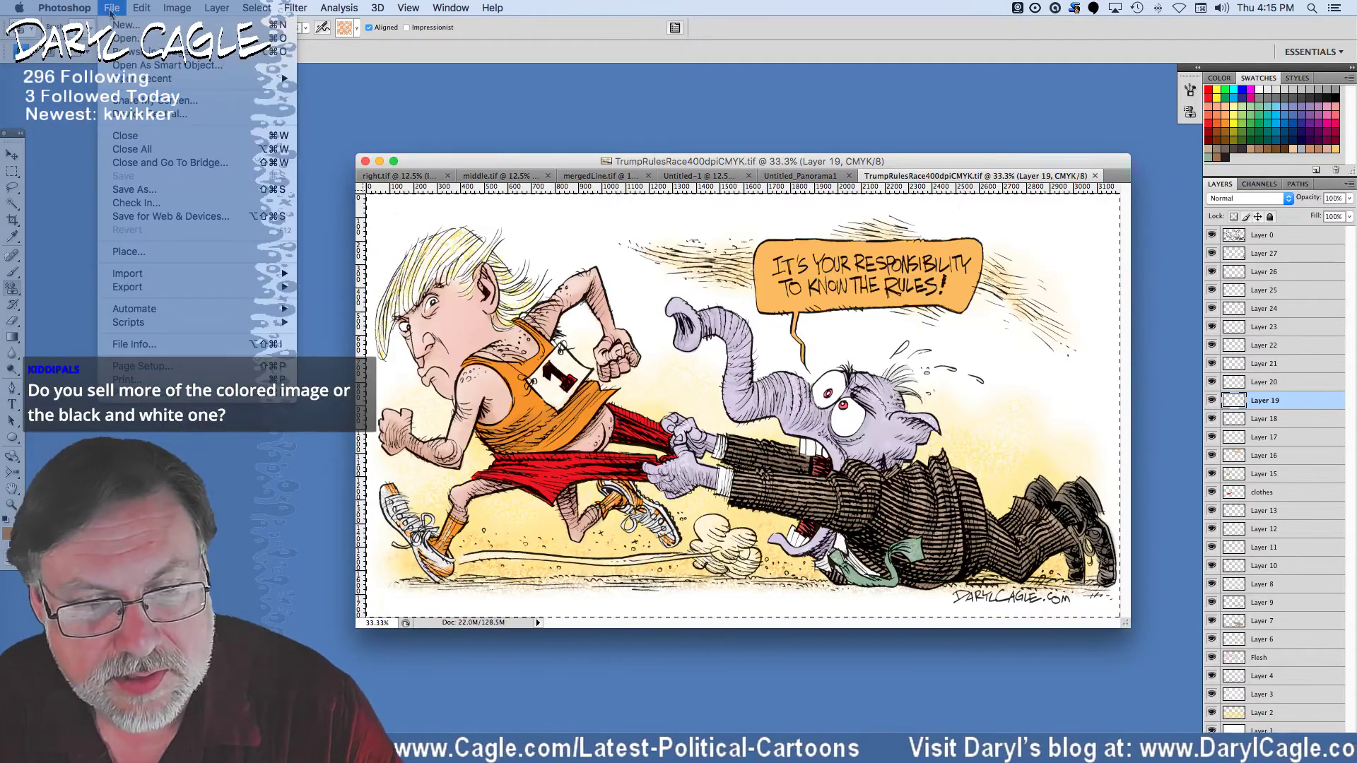
left_click(113, 189)
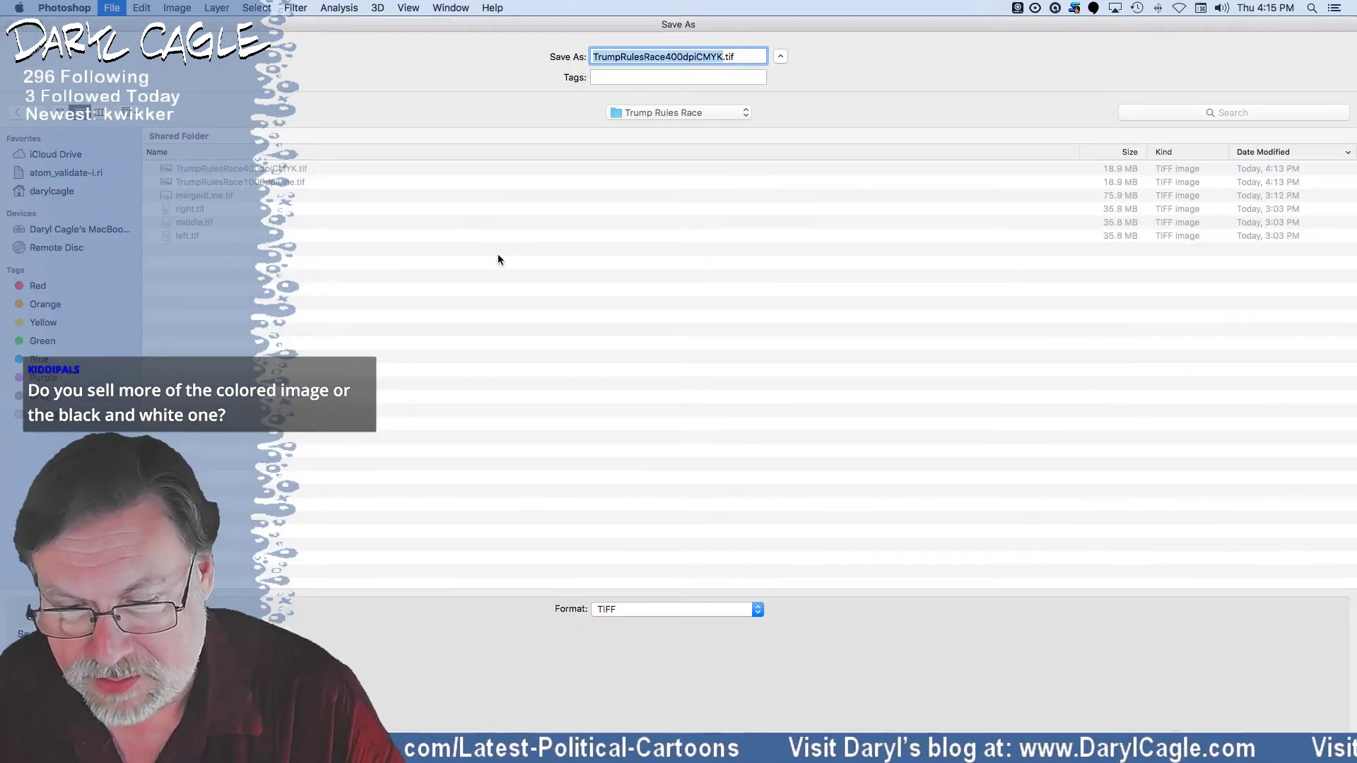
left_click(621, 607)
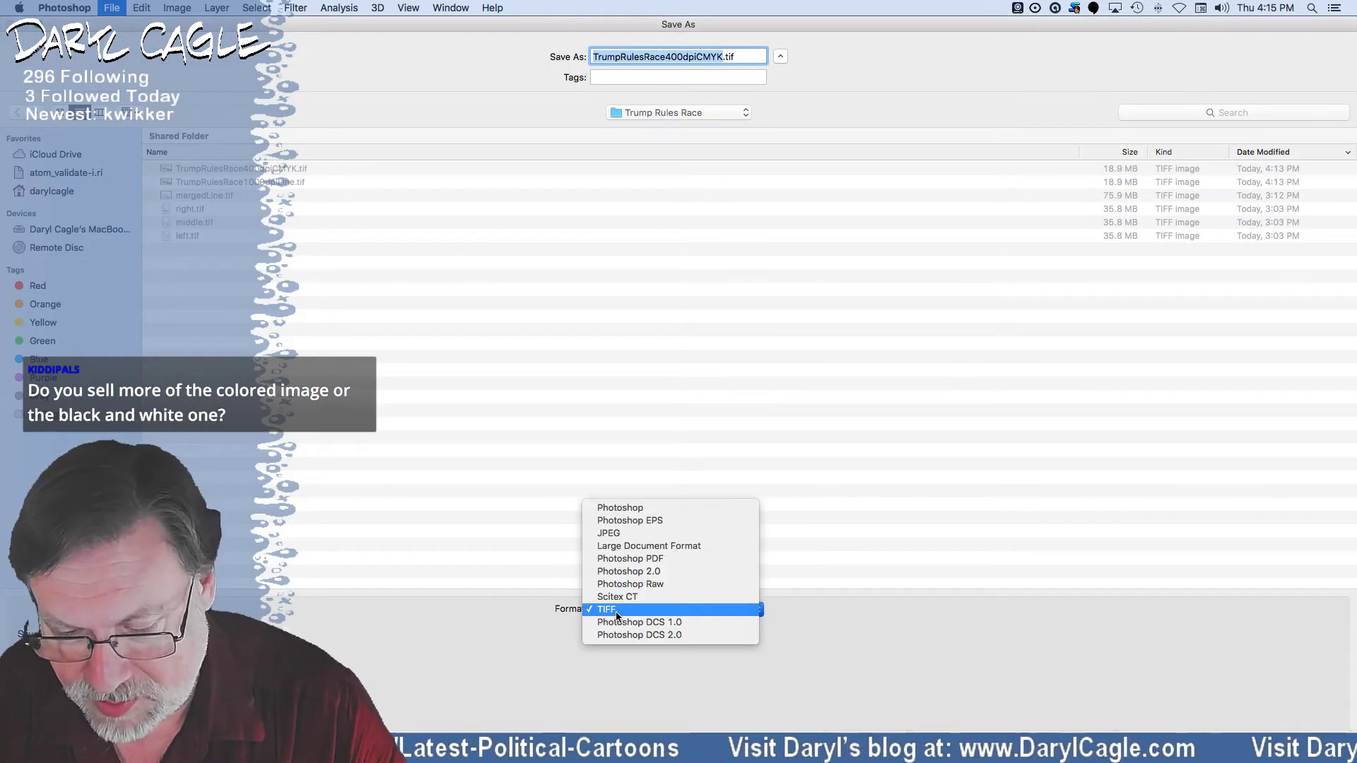
left_click(604, 537)
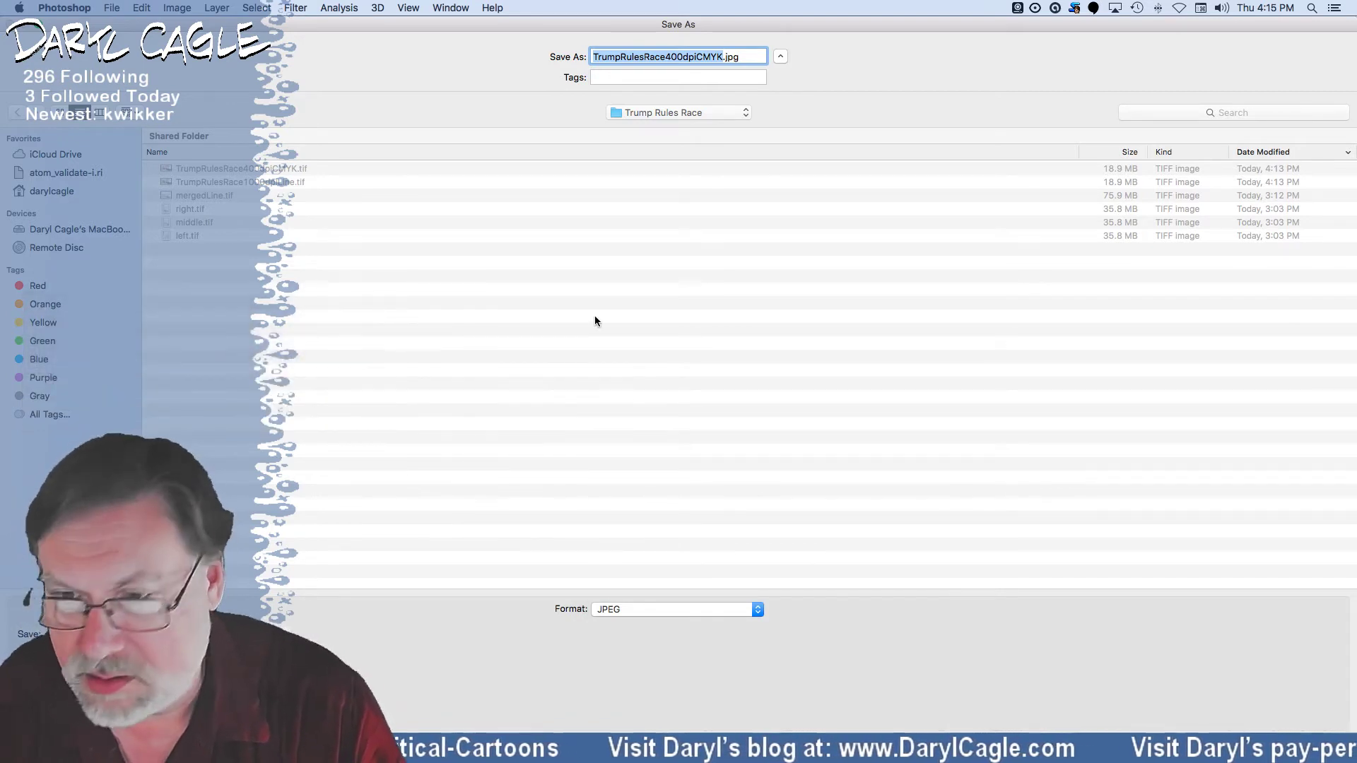
left_click(721, 58)
type("X2")
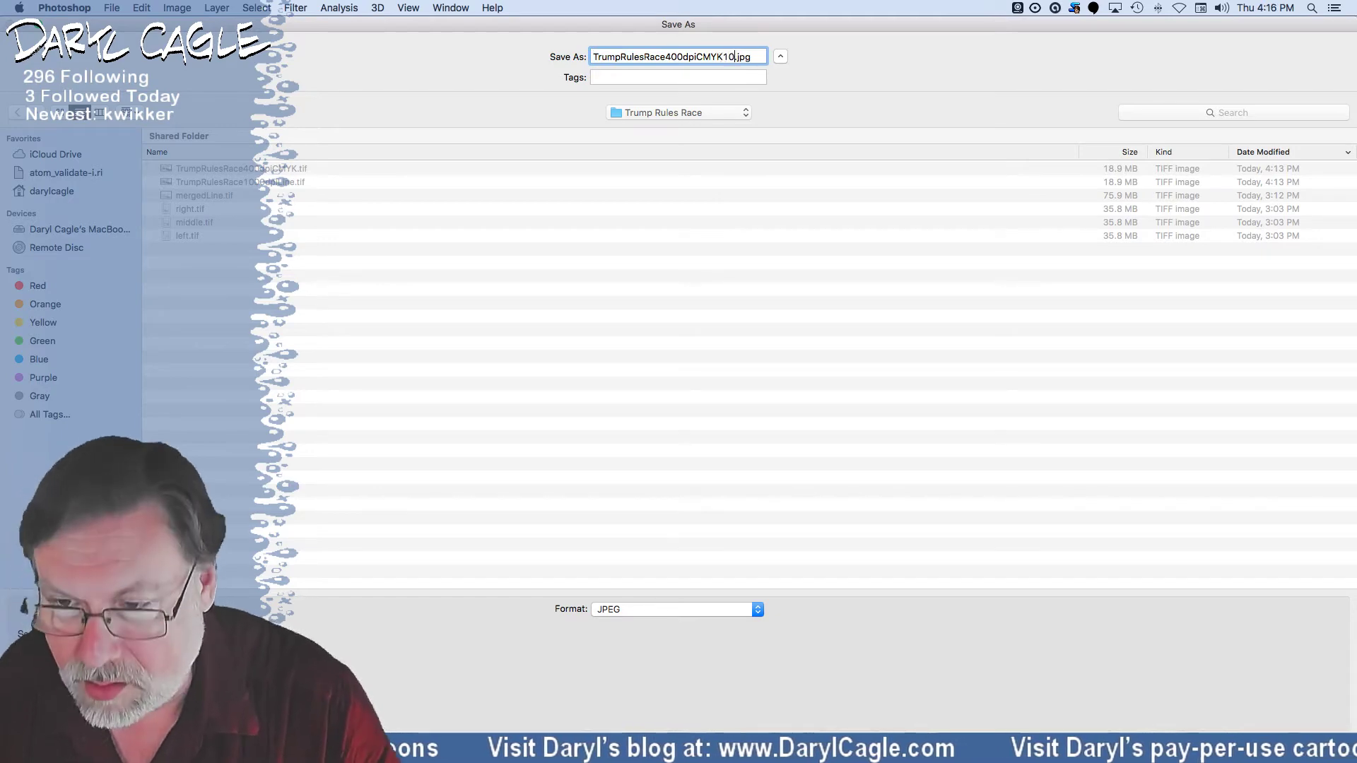
key("Return")
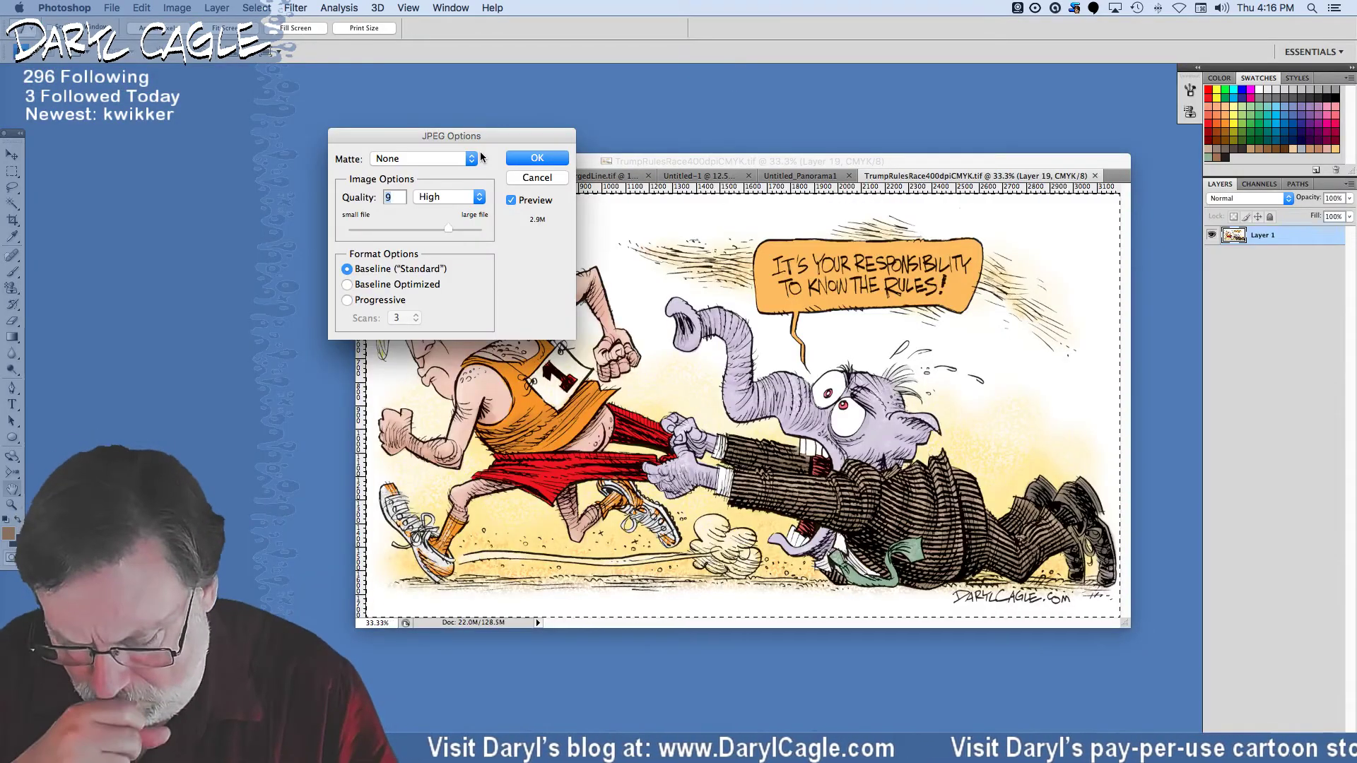
type("1")
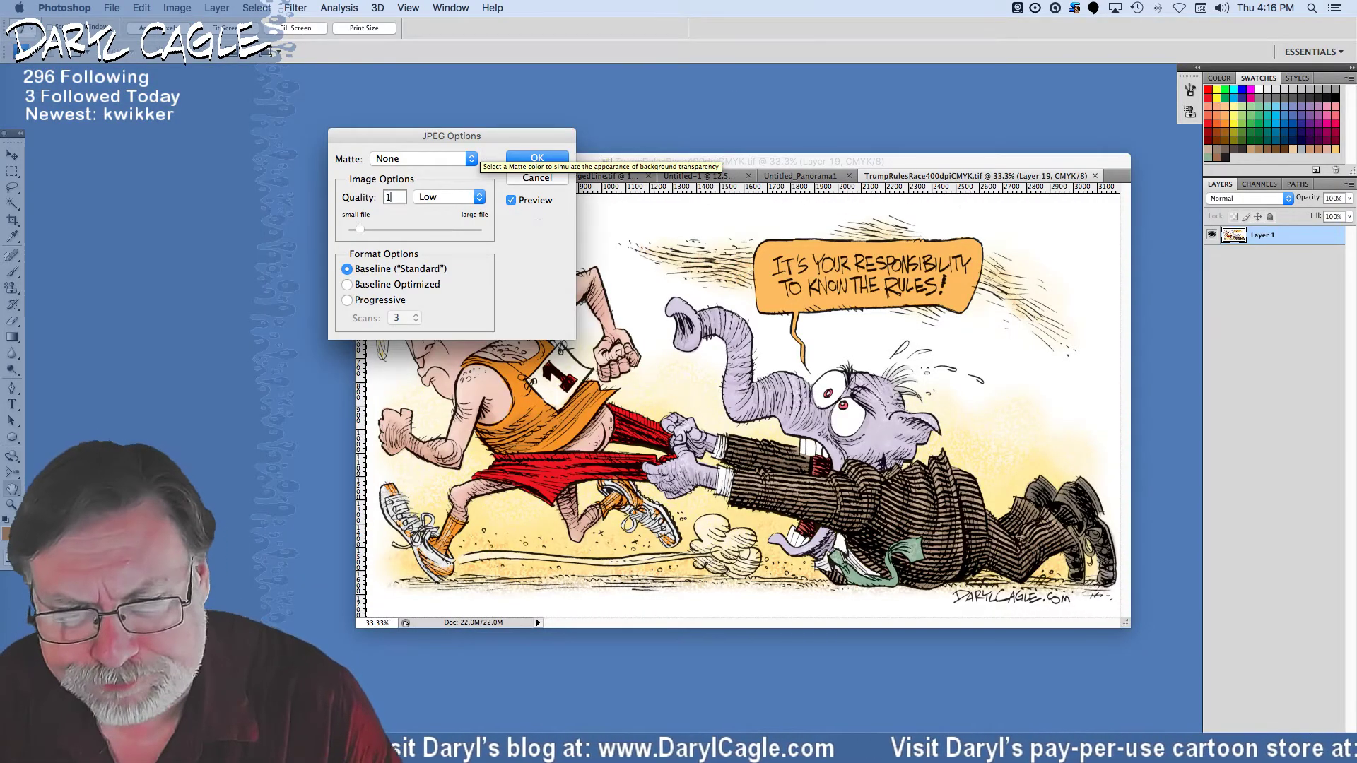
type("0")
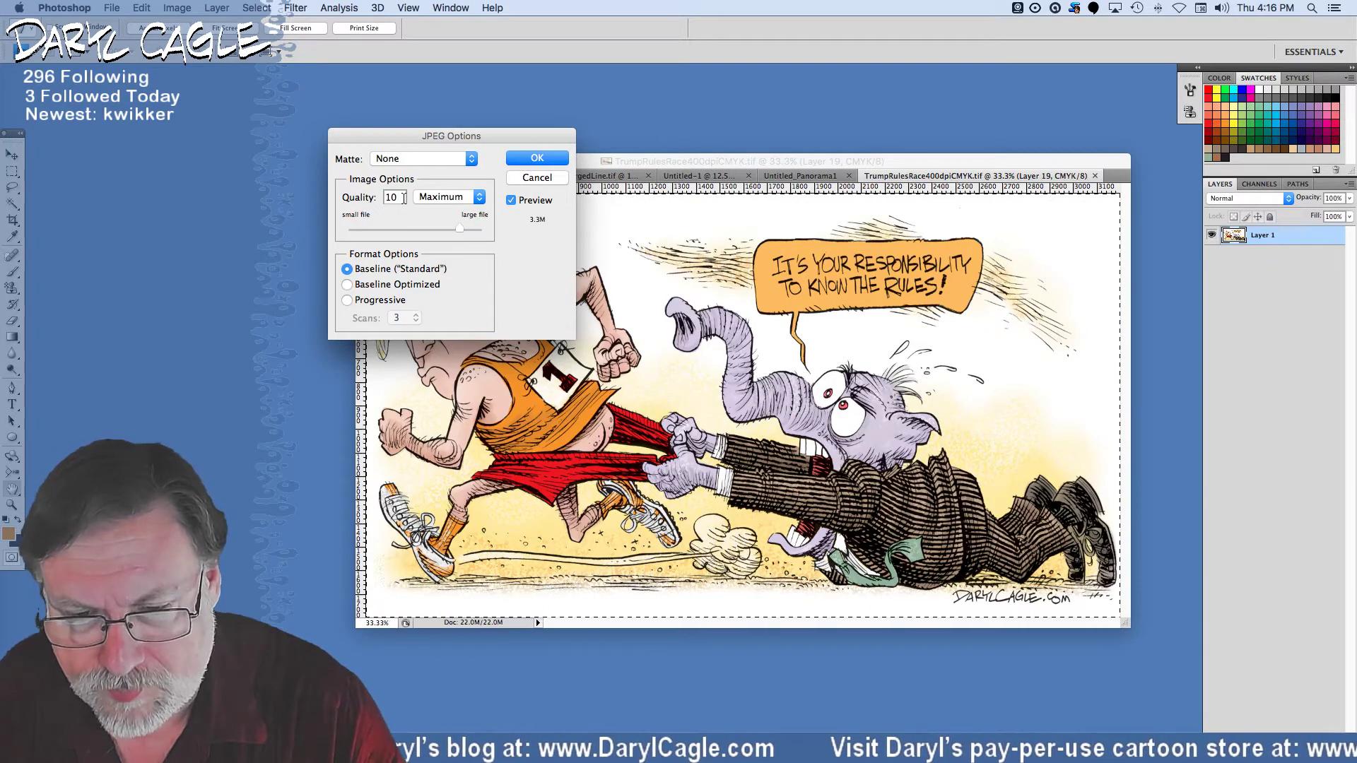
key("Return")
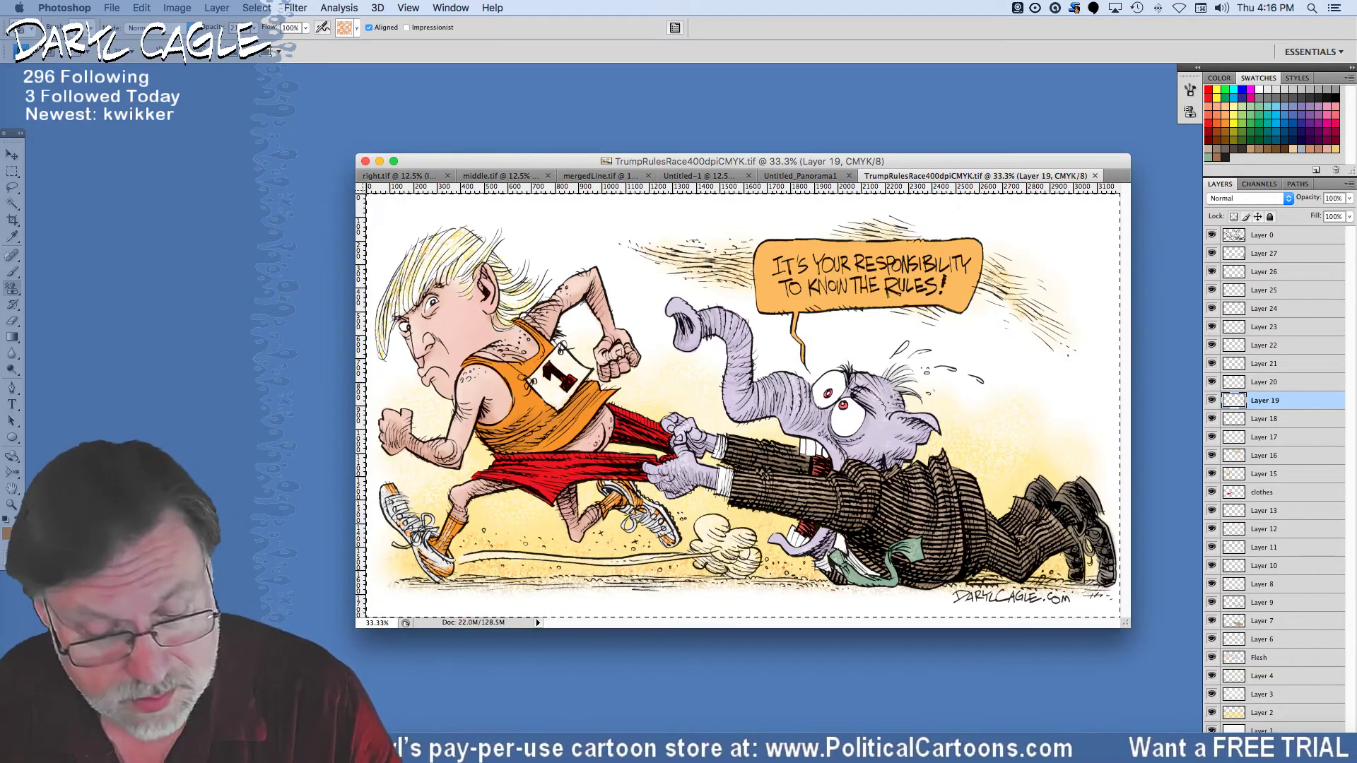
Start a new Save As and settle on 2000files as the destination folder.
left_click(112, 8)
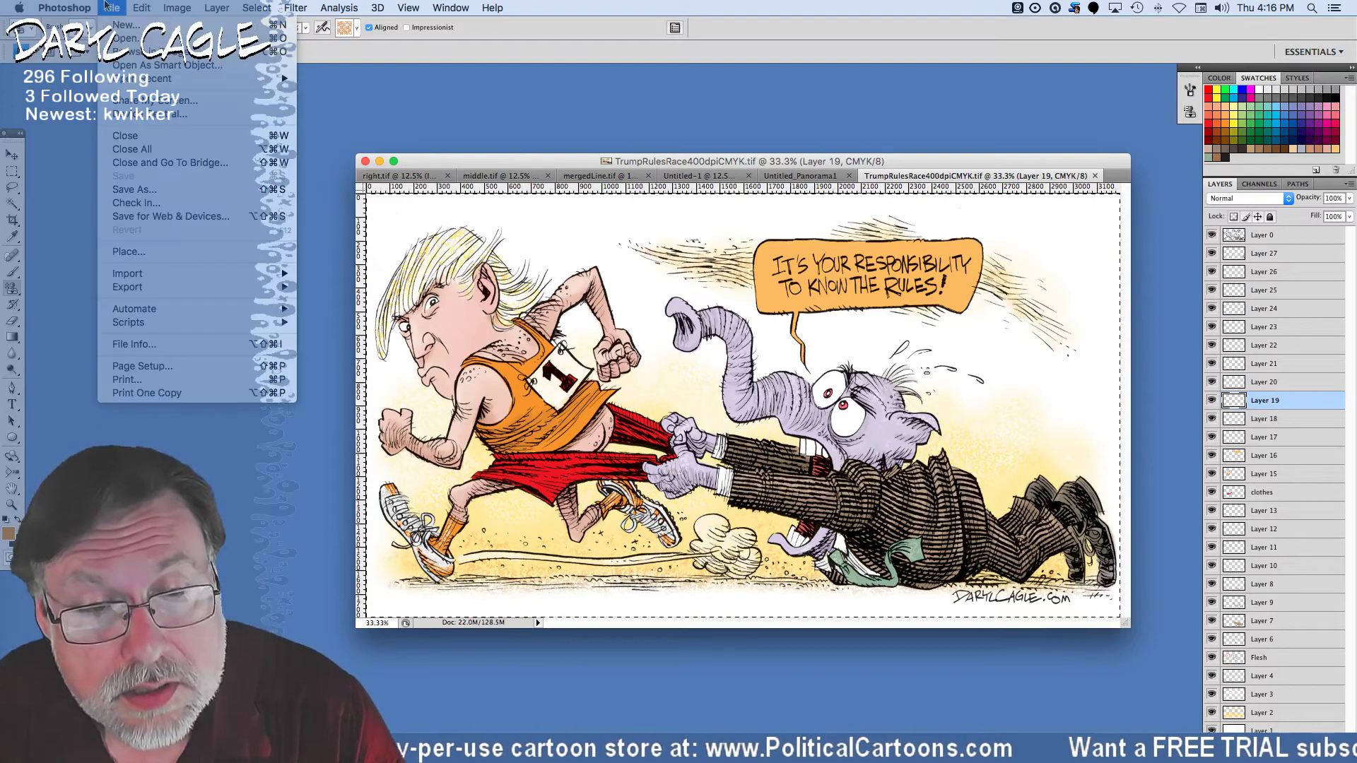
left_click(117, 188)
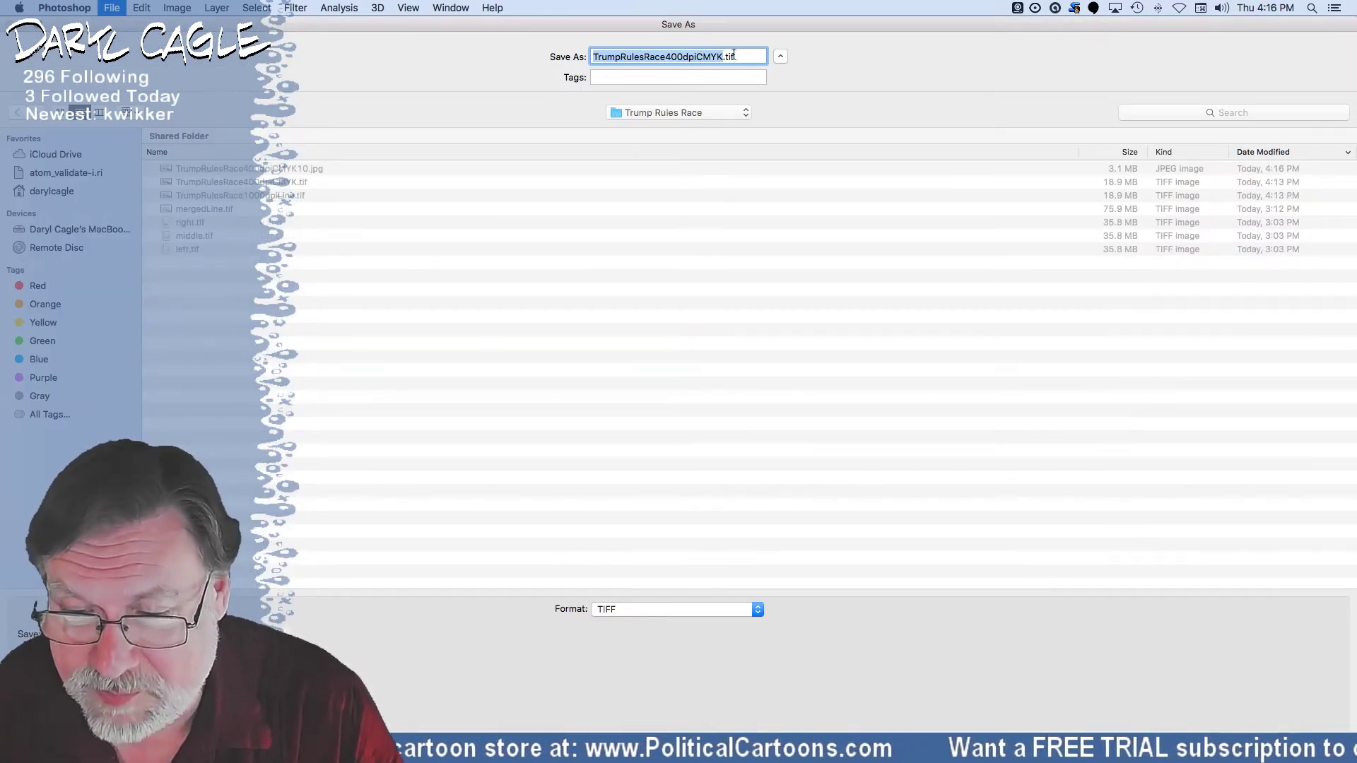
left_click(638, 114)
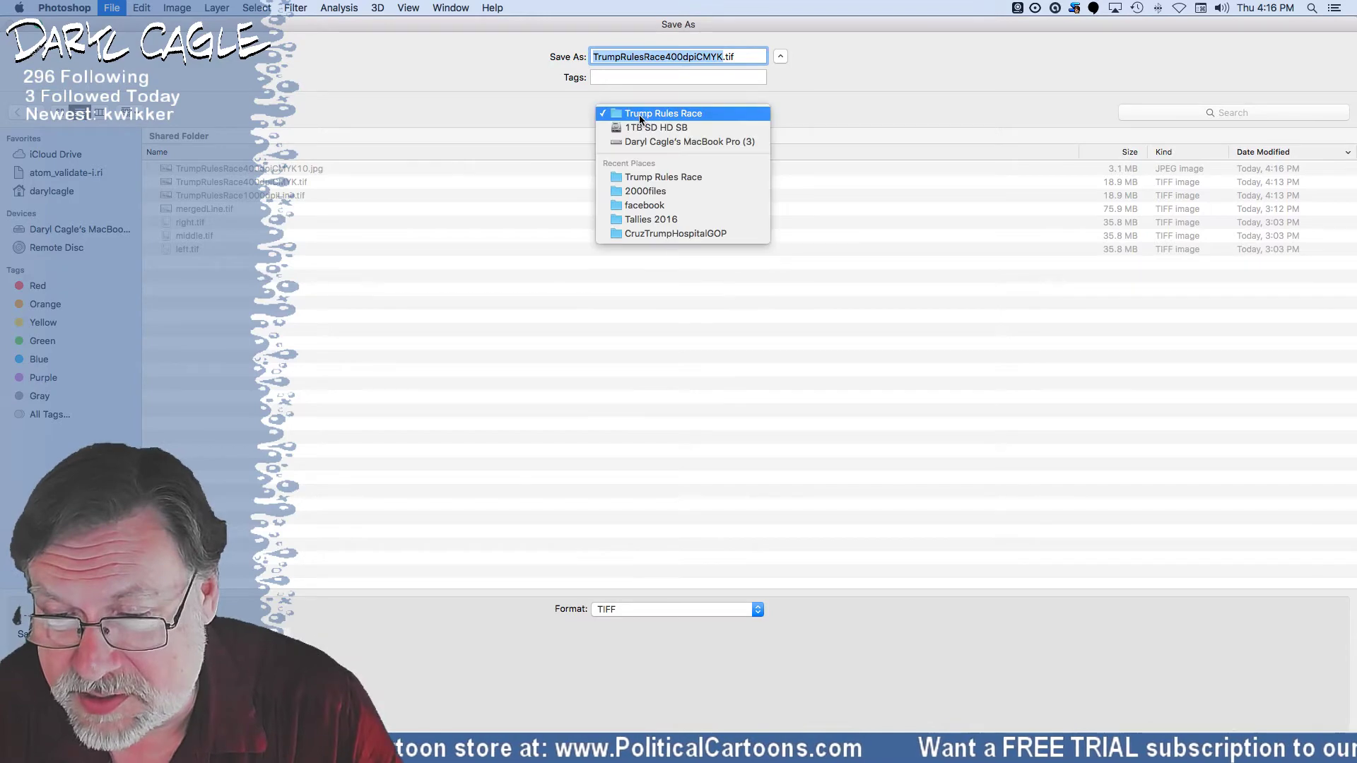
left_click(646, 189)
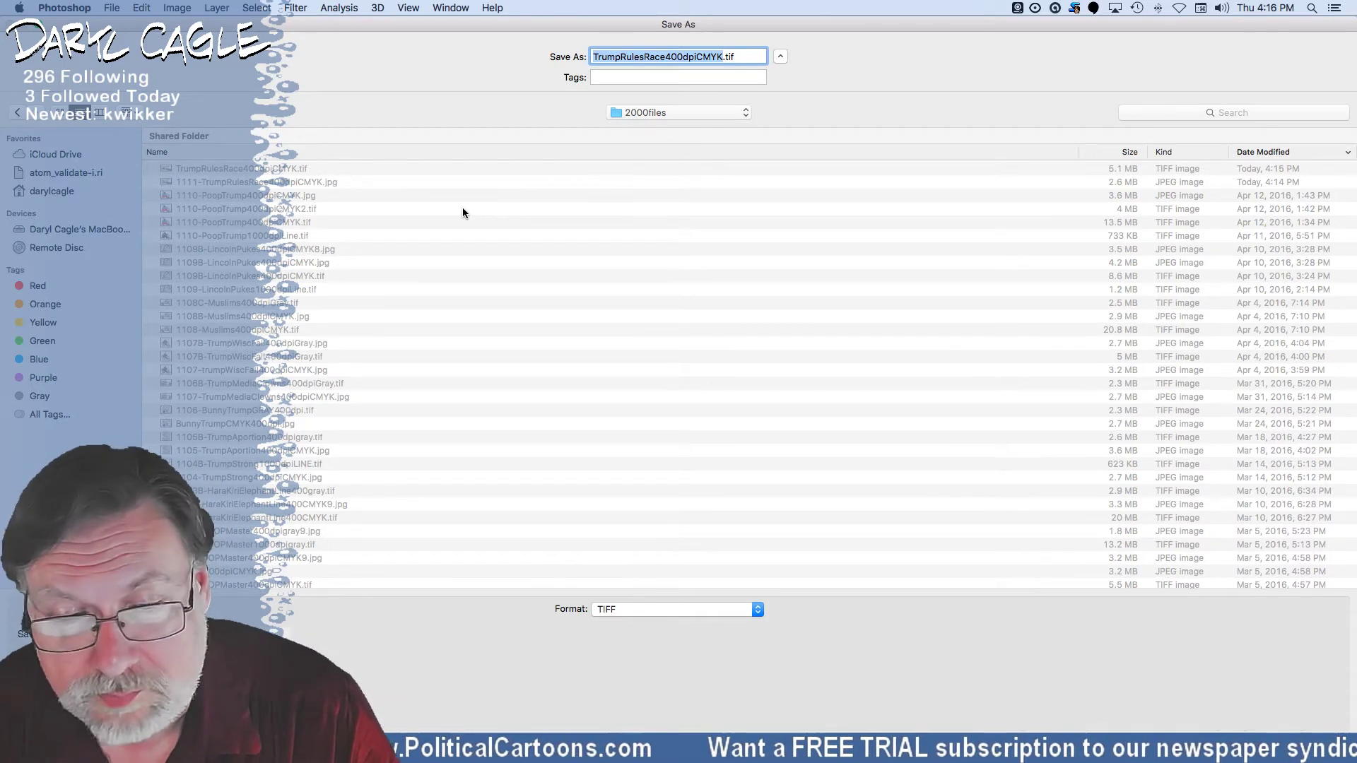
scroll(462, 208, "down", 2)
scroll(461, 207, "up", 3)
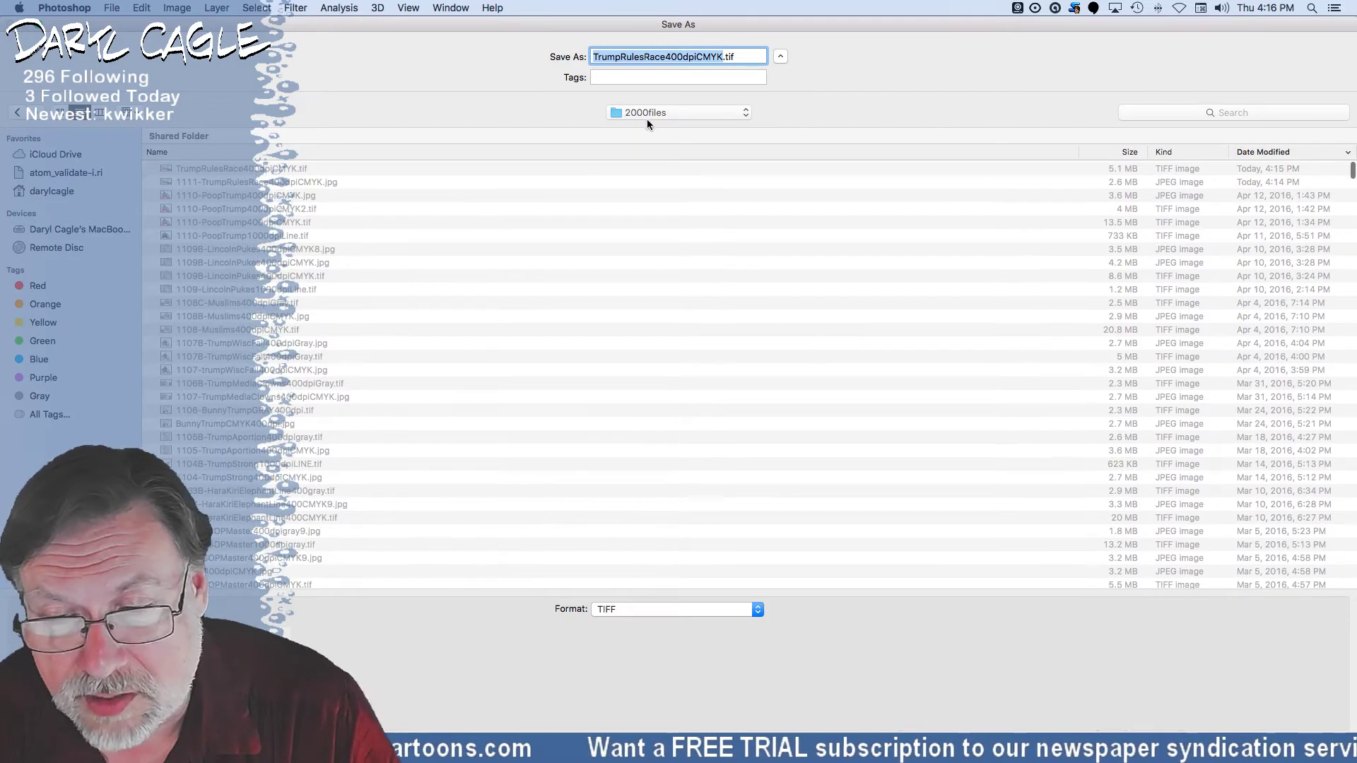
left_click(642, 111)
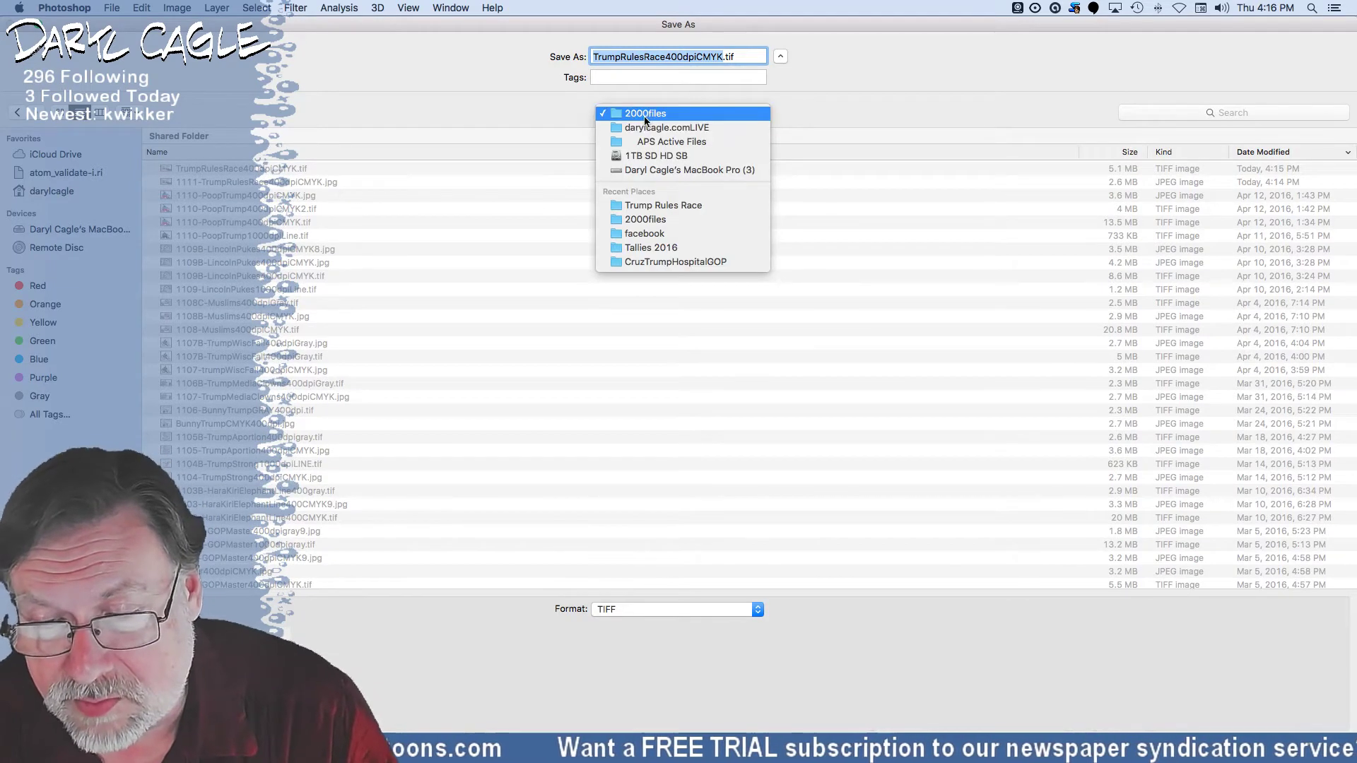
left_click(640, 205)
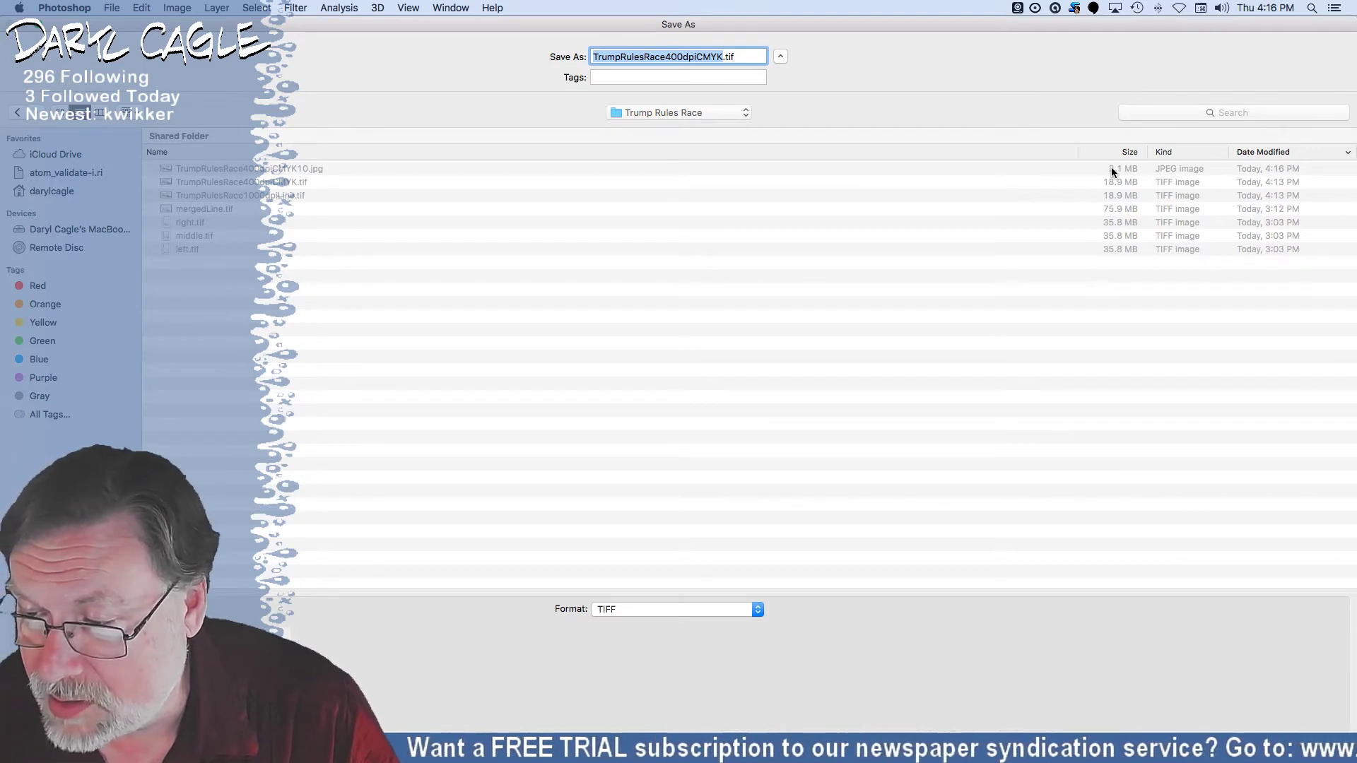
left_click(679, 114)
left_click(647, 189)
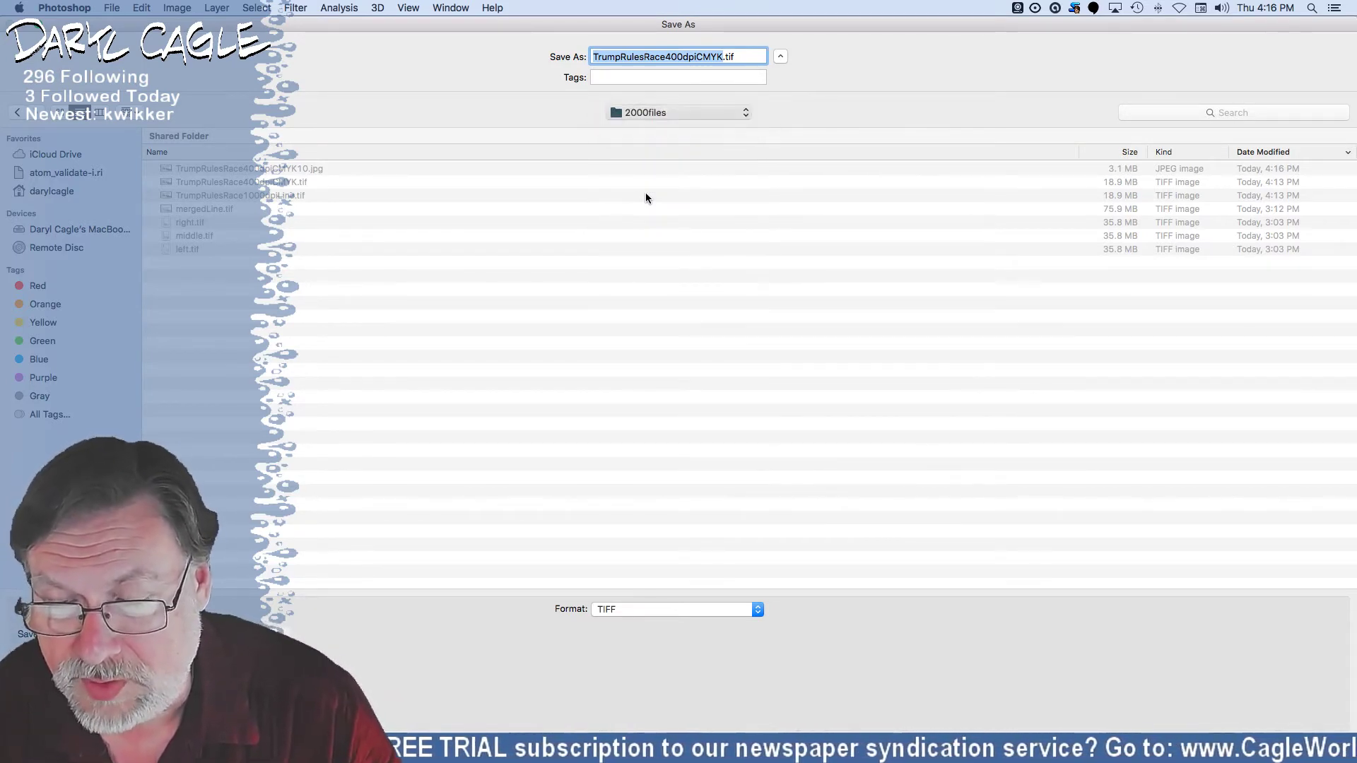
Save the copy as the JPEG TrumpRulesRace400dpiCMYK10.jpg.
left_click(721, 58)
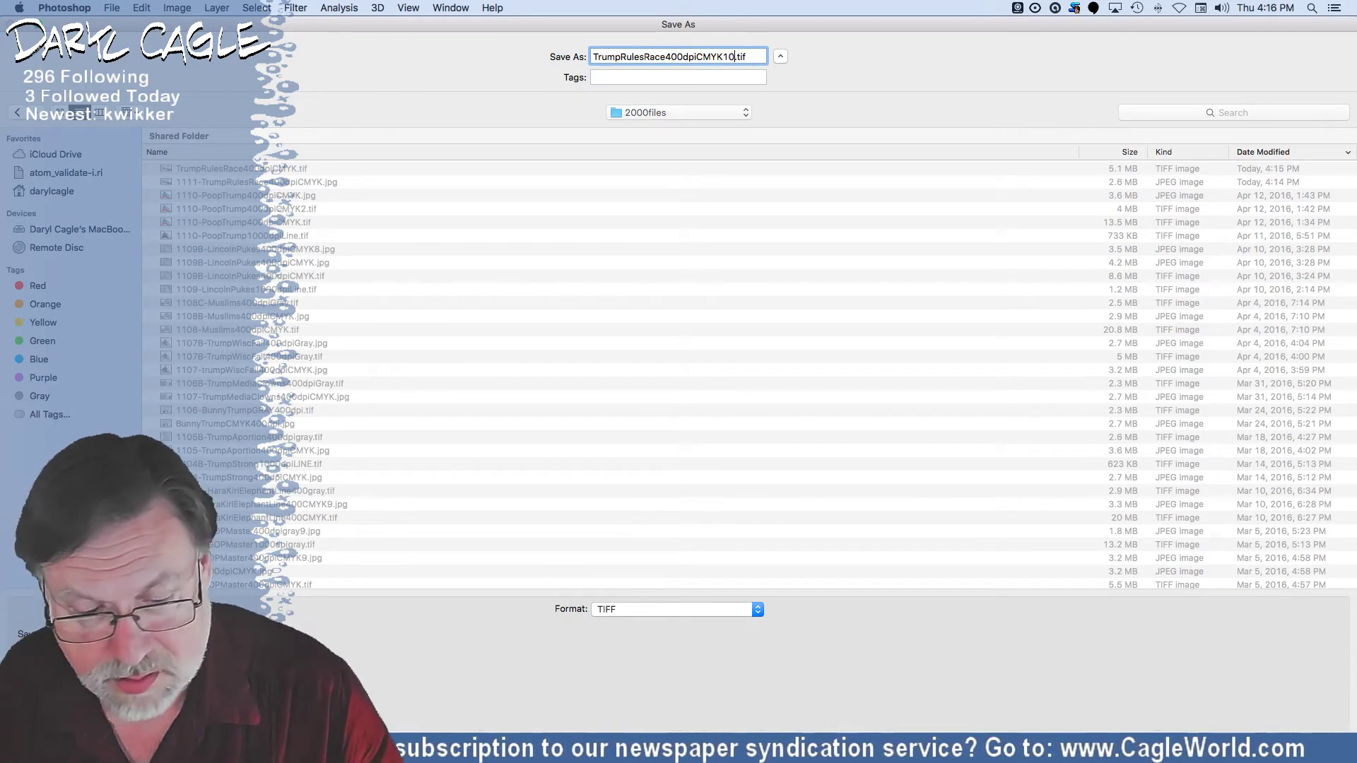
left_click(638, 613)
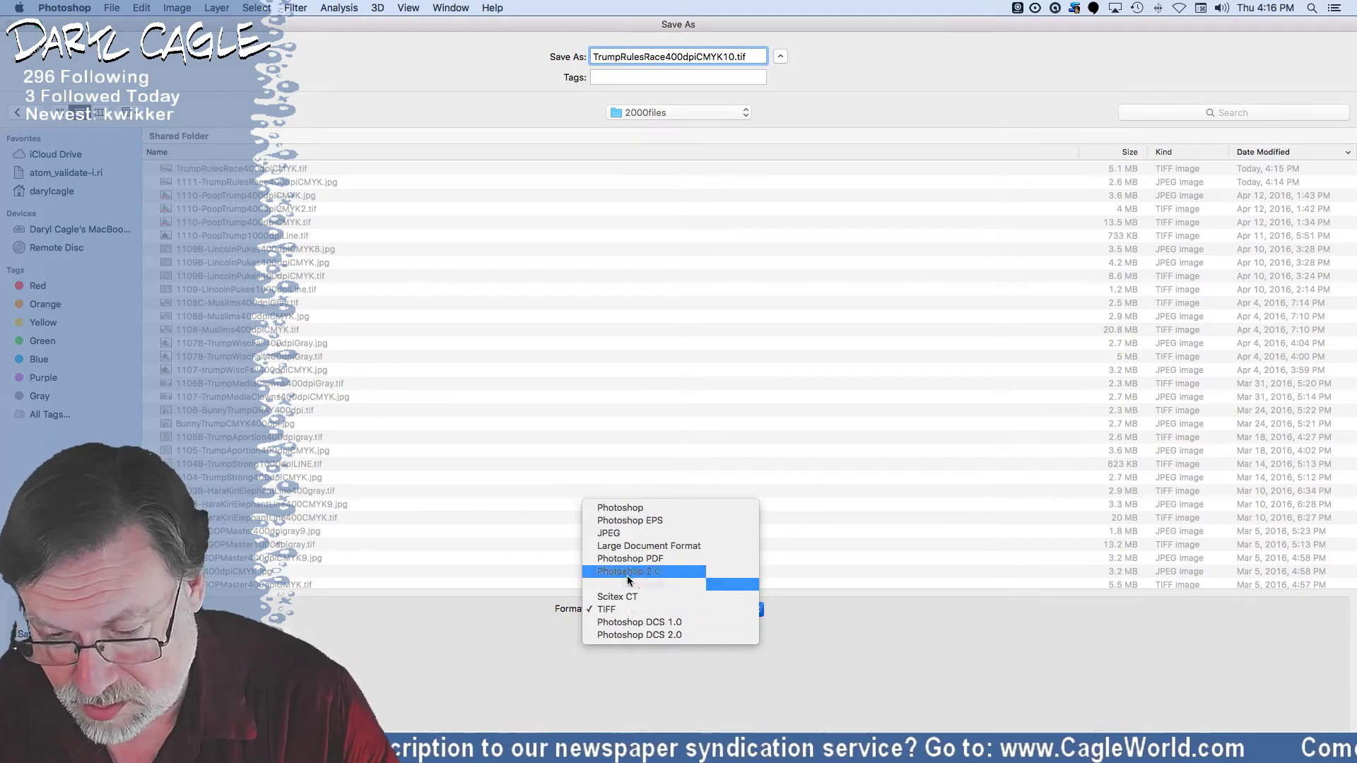
left_click(616, 536)
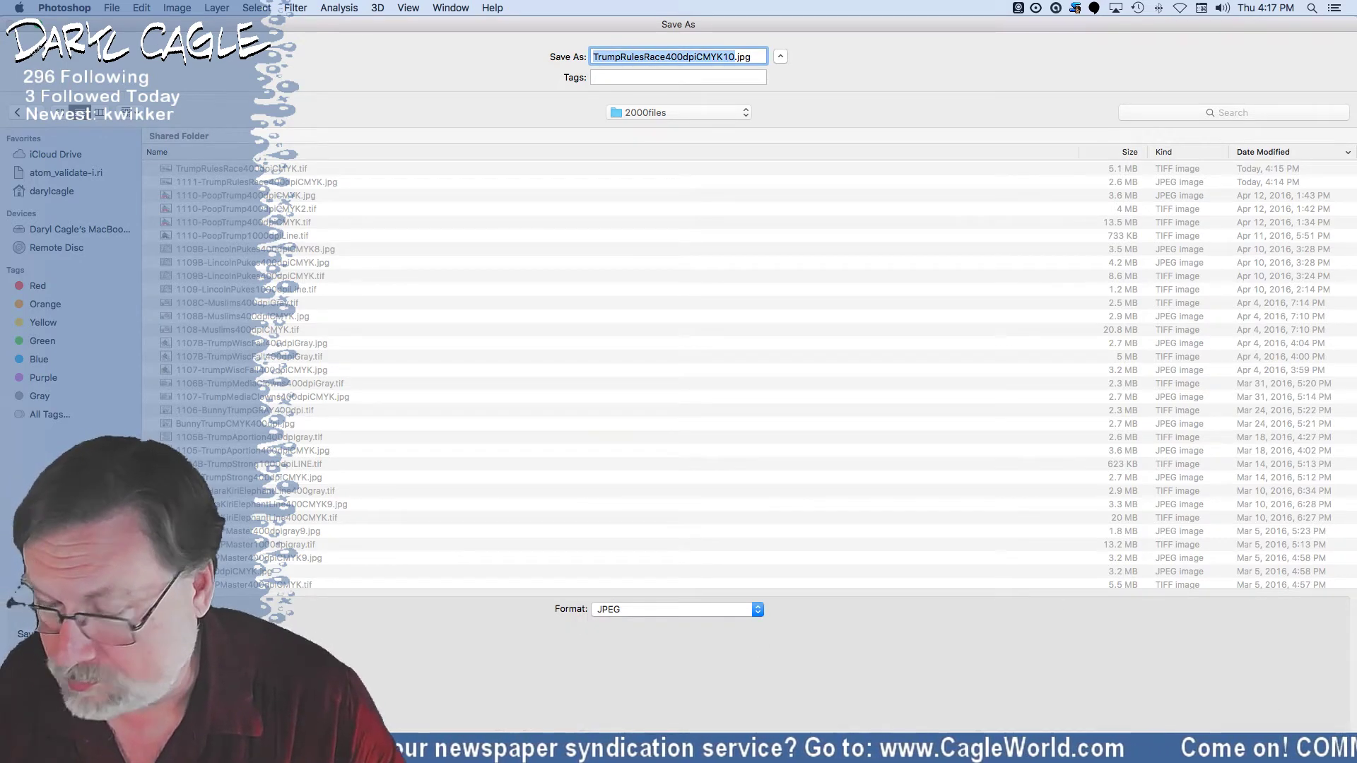
key("Return")
key("Return")
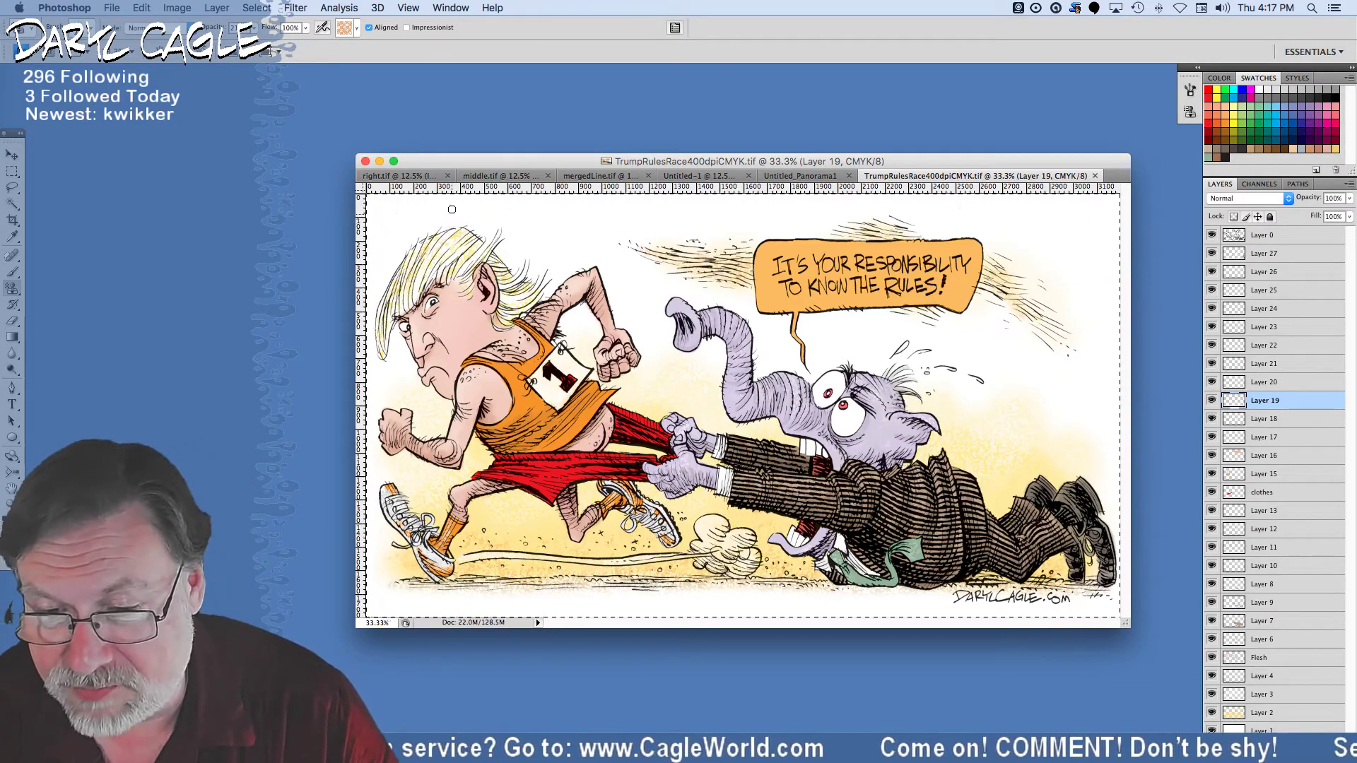
Shift the cartoon's document window a few pixels up-left, then slightly right.
left_click_drag(484, 161, 475, 154)
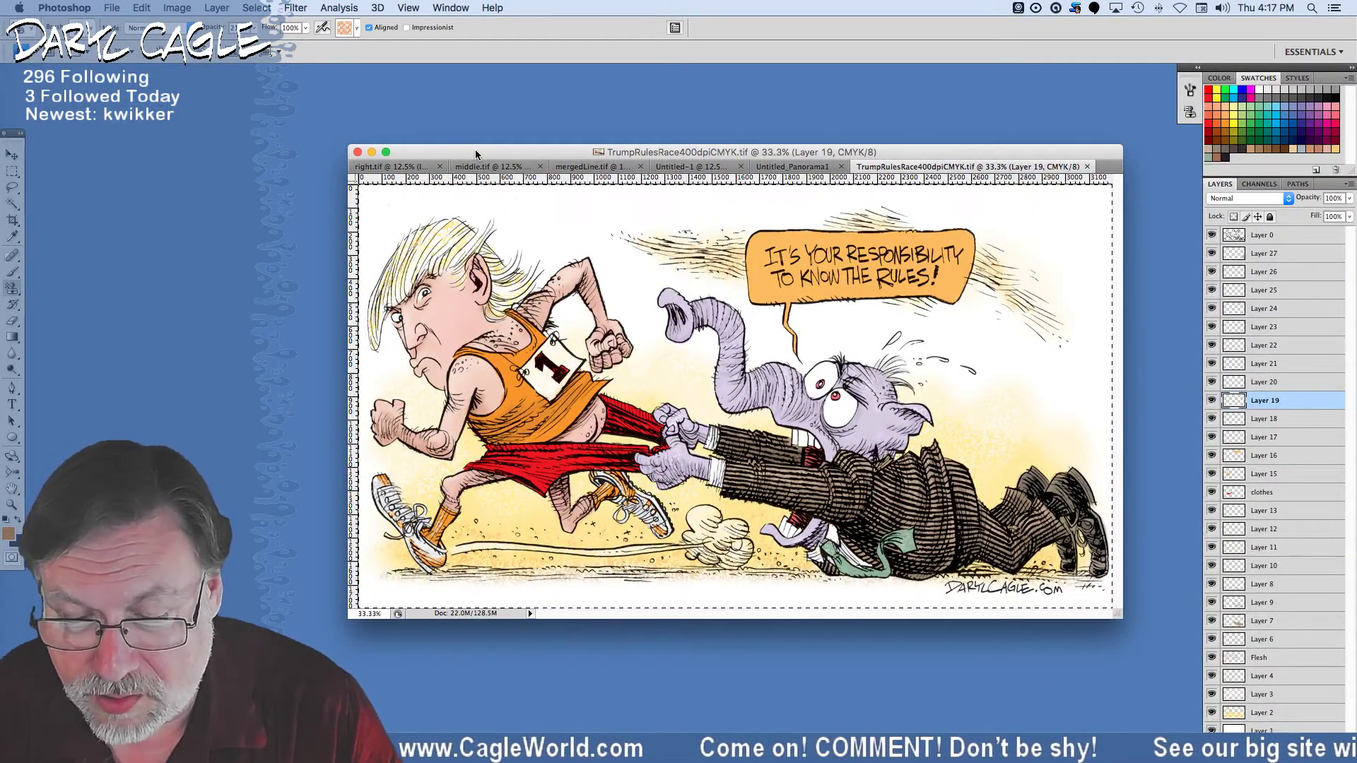
left_click_drag(475, 154, 463, 145)
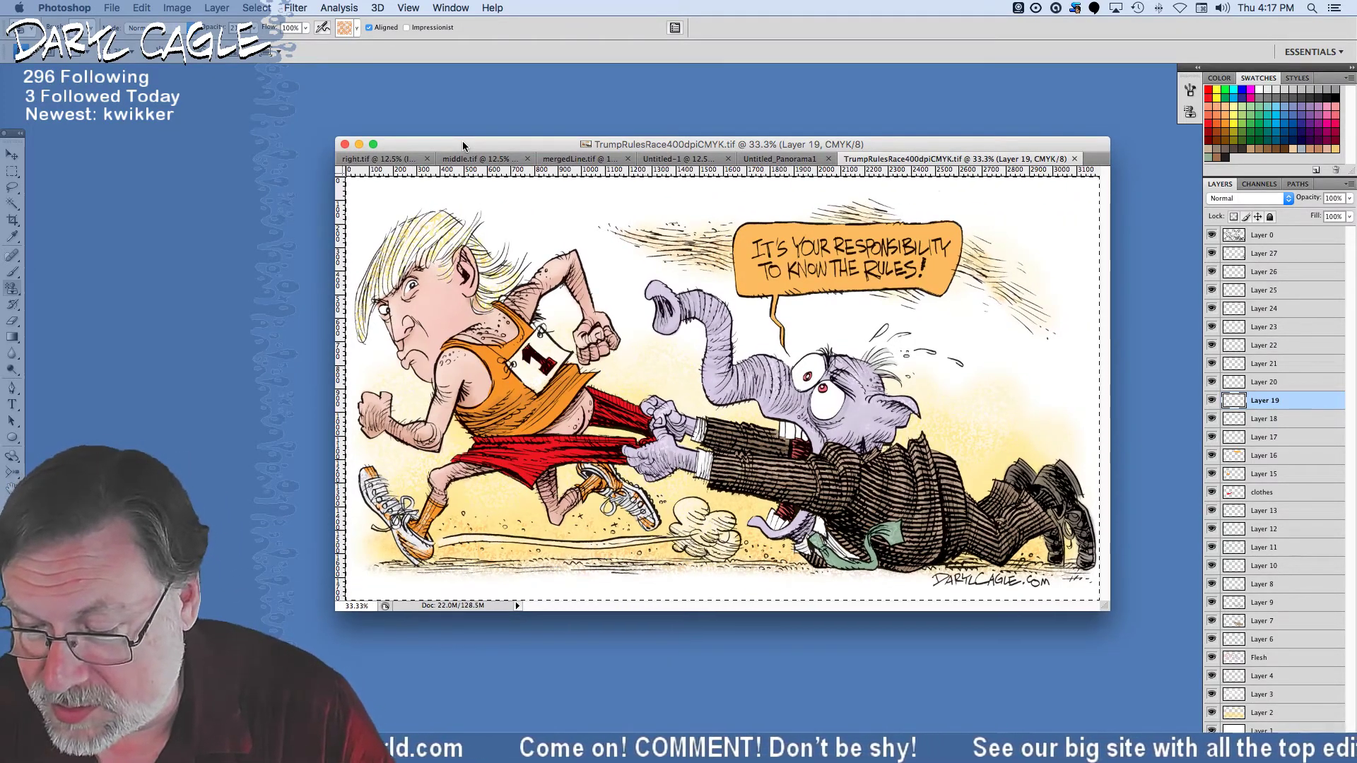
left_click_drag(463, 143, 472, 139)
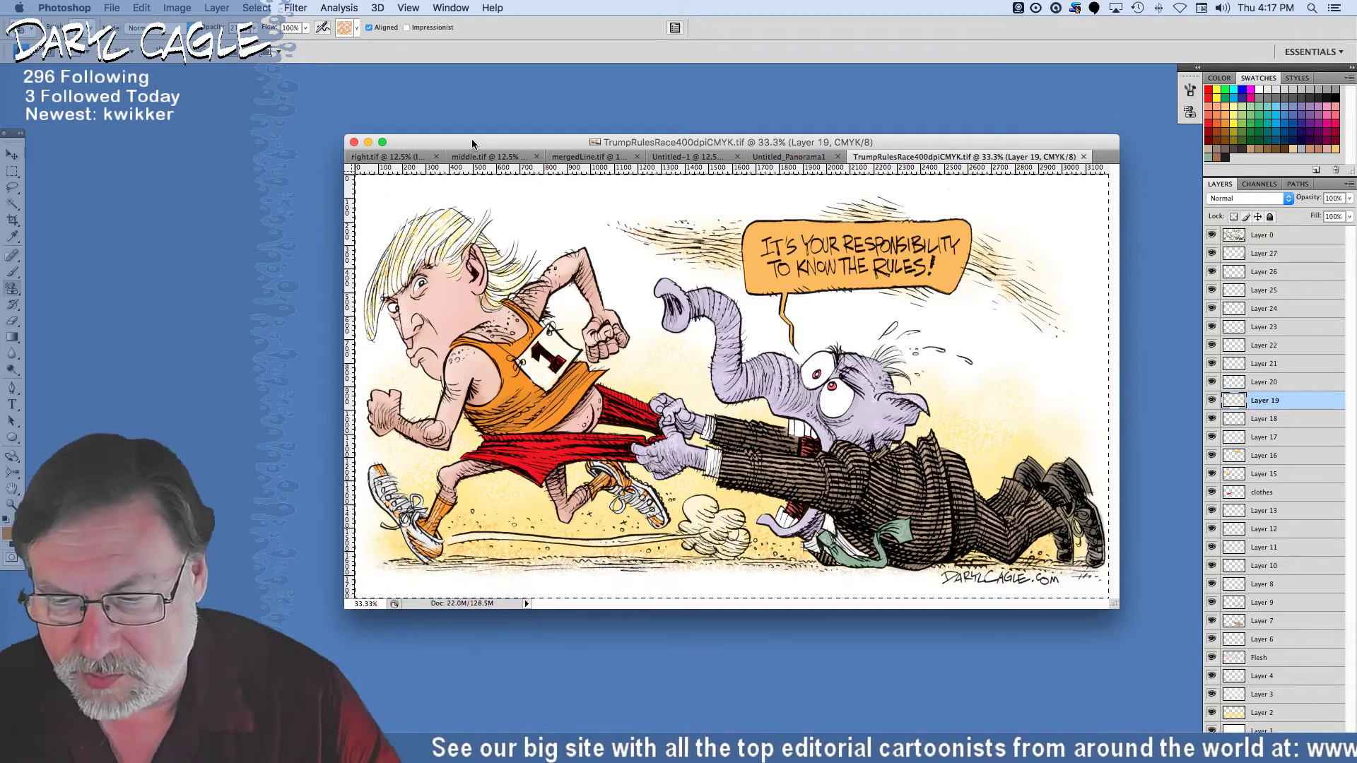
Convert the cartoon to Grayscale, keeping layers unmerged and discarding colour information.
left_click(174, 11)
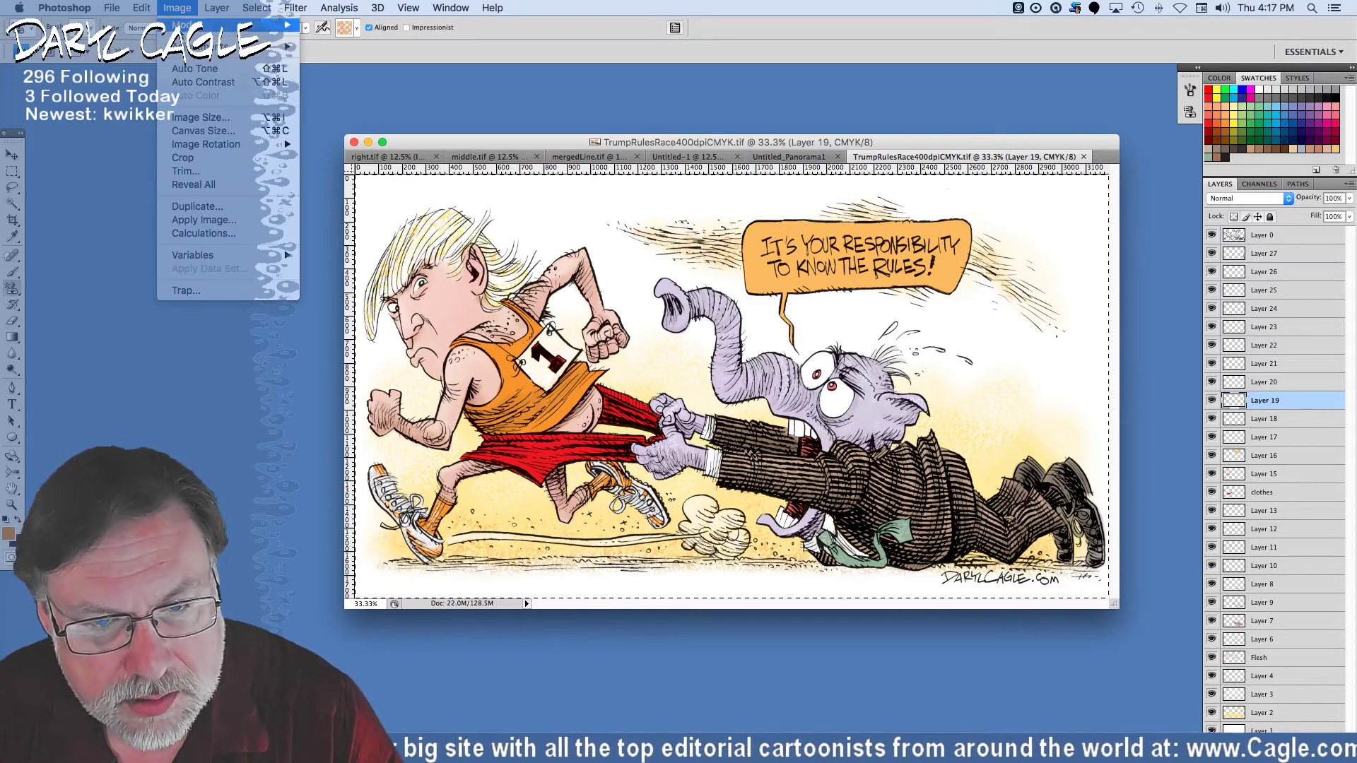
mouse_move(269, 25)
left_click(348, 41)
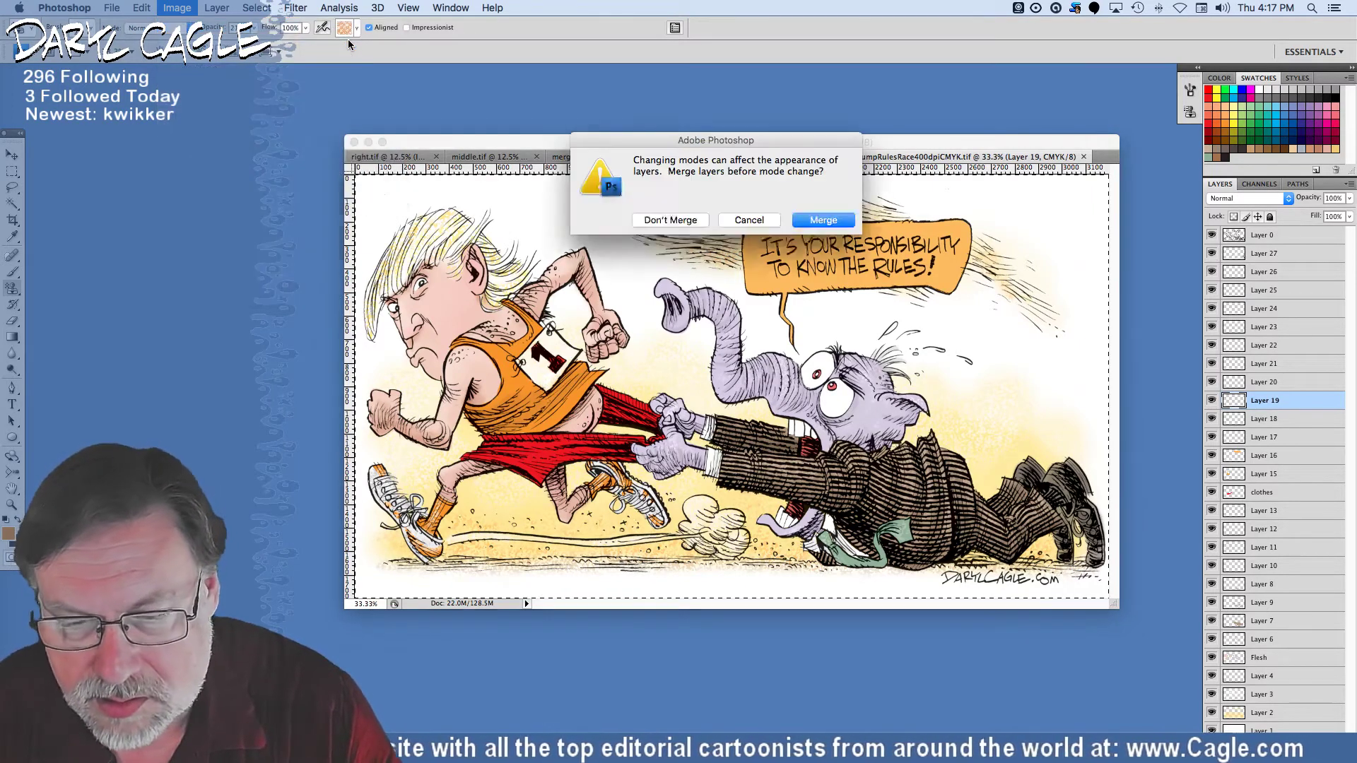
left_click(666, 221)
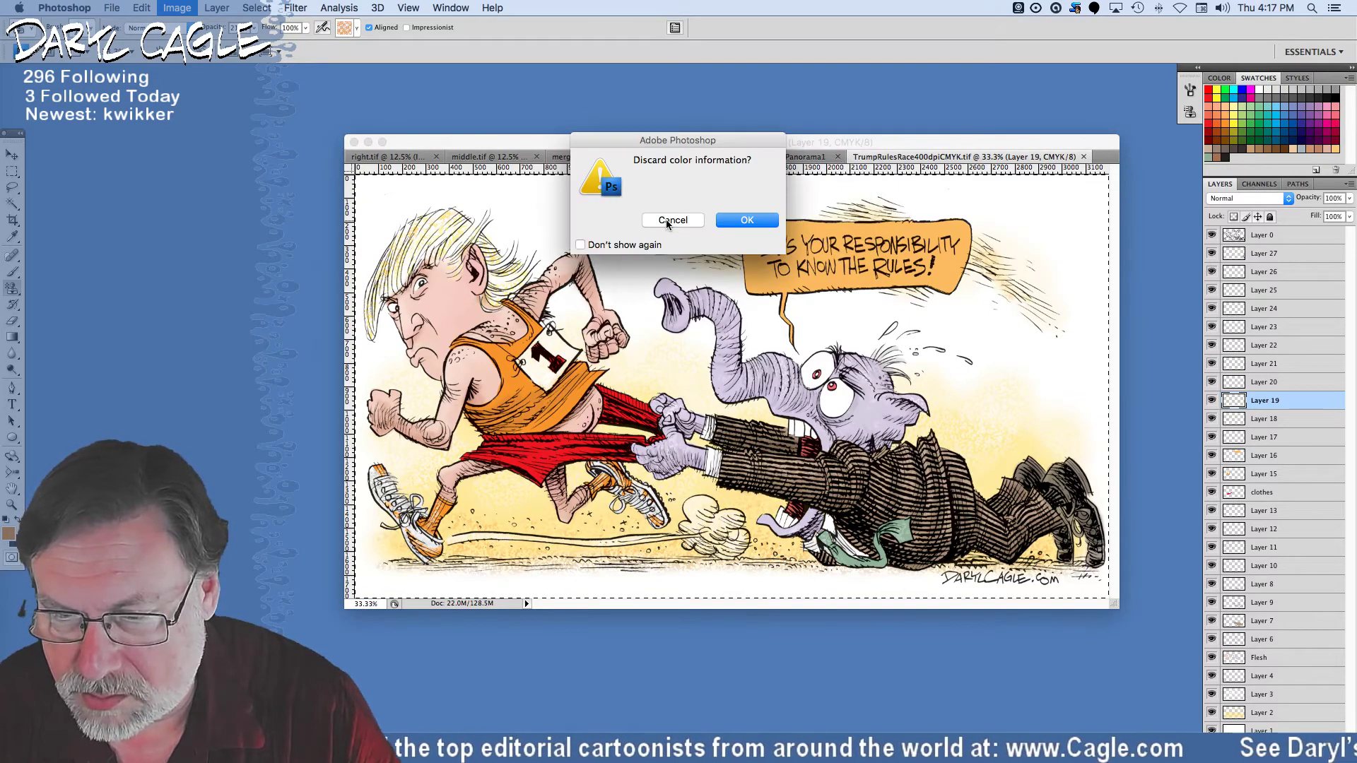
left_click(740, 222)
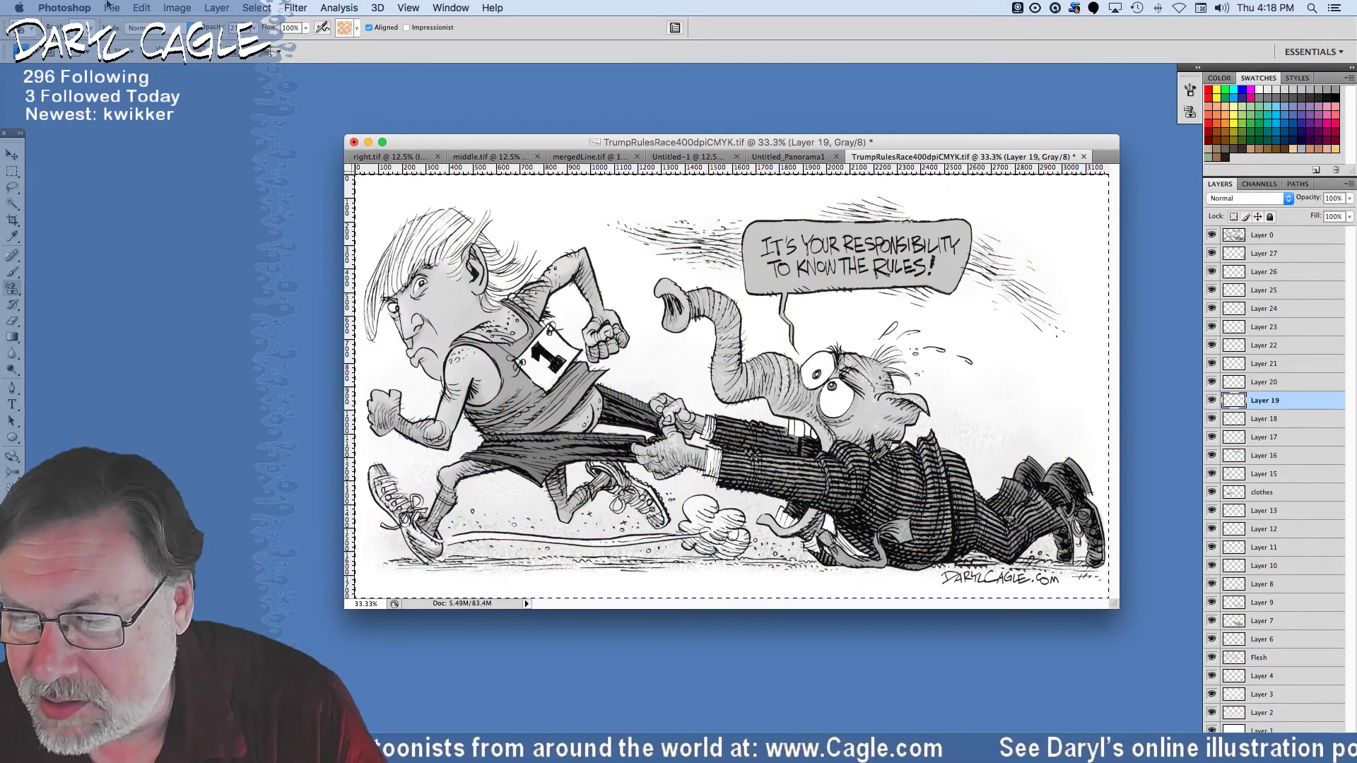
left_click(110, 8)
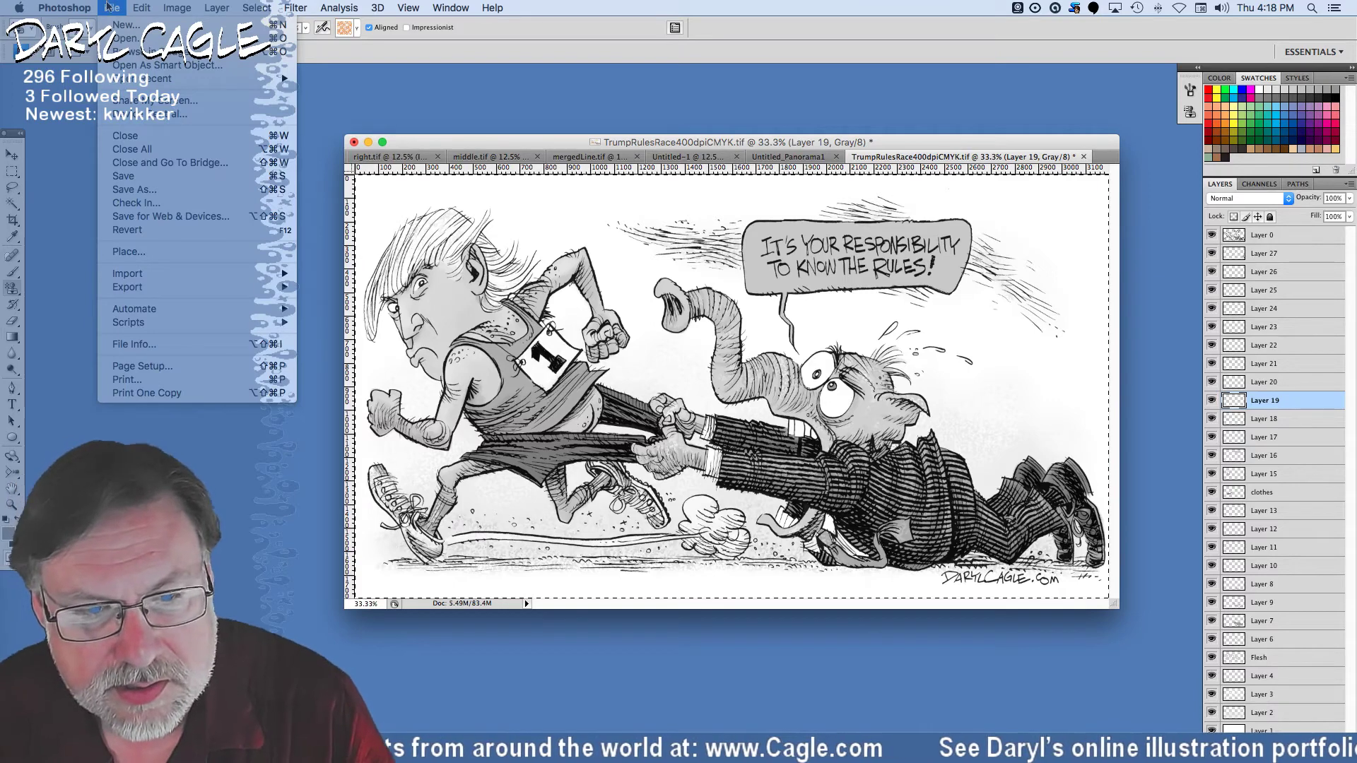
Save the grayscale version as TrumpRulesRace400dpigray.tif, accepting the TIFF options.
left_click(120, 191)
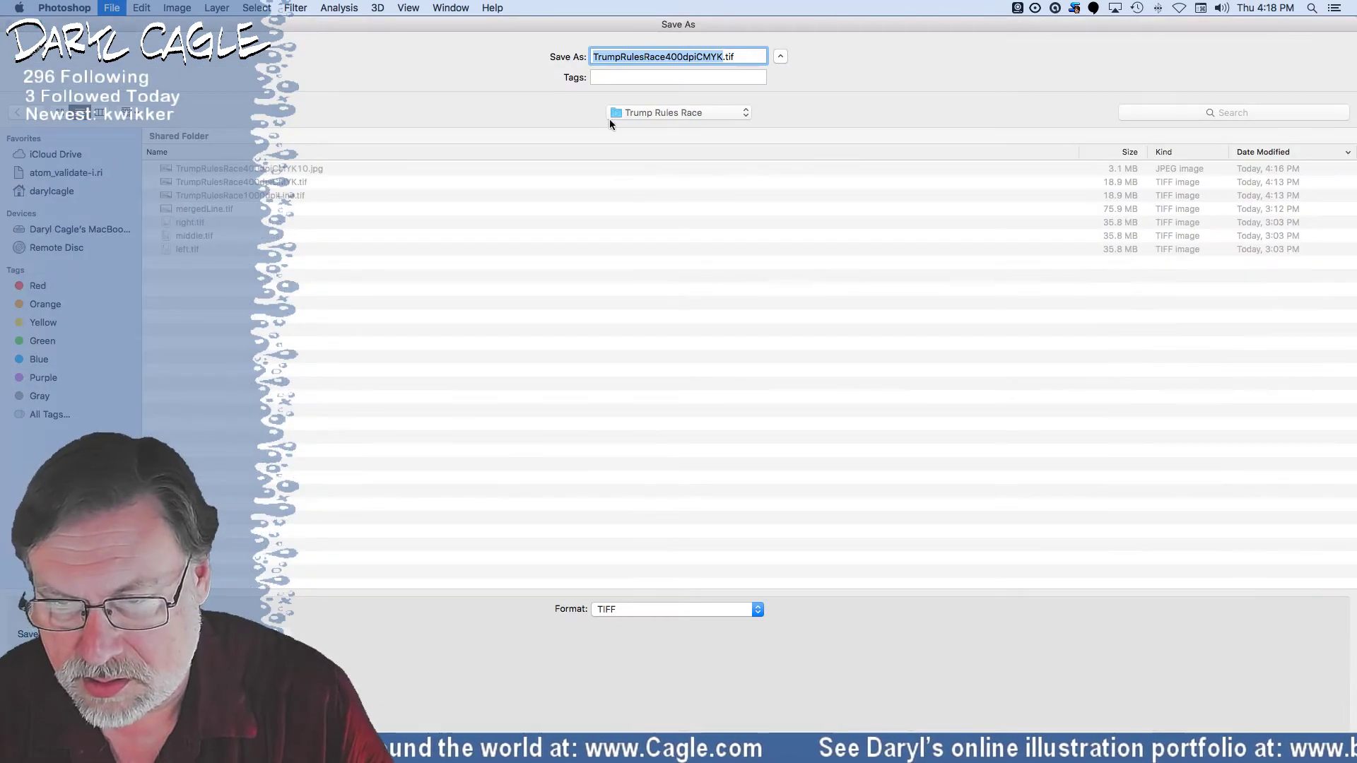
left_click(722, 57)
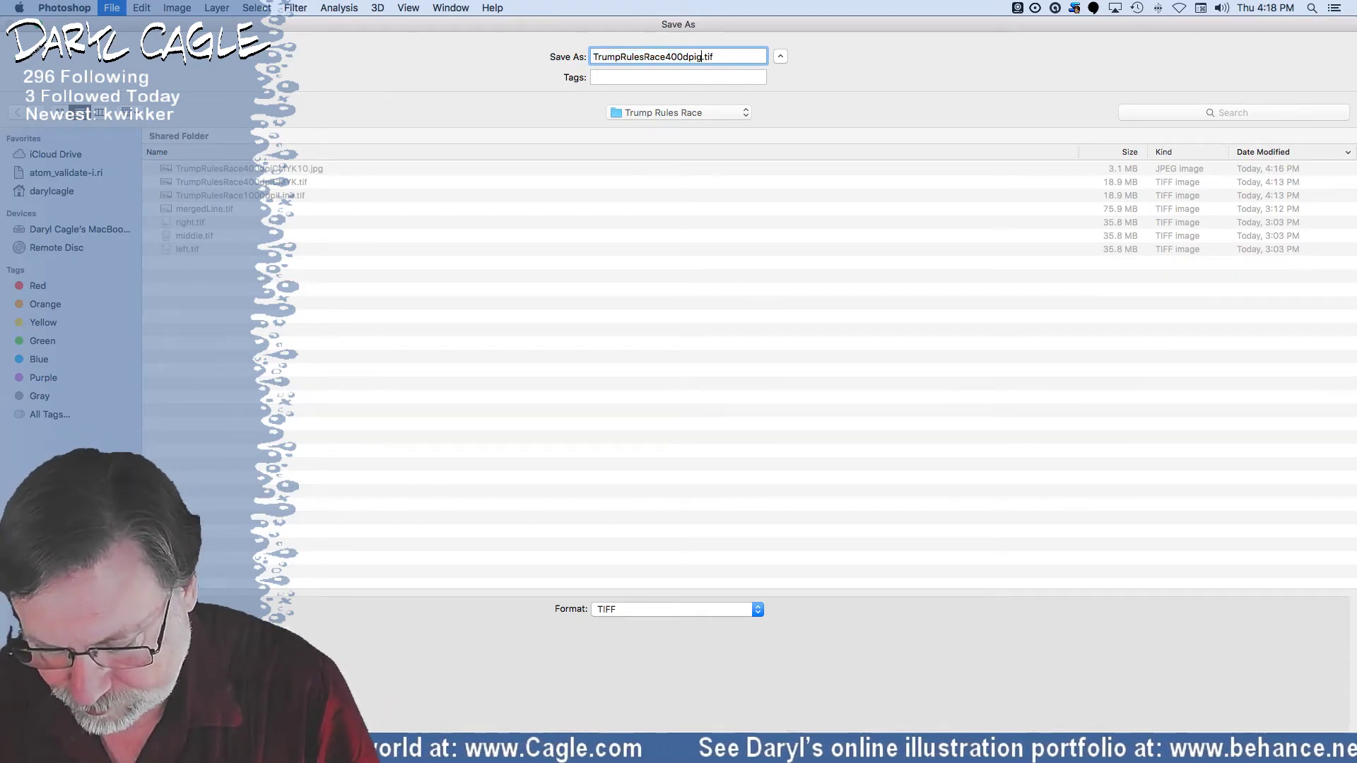
key("Return")
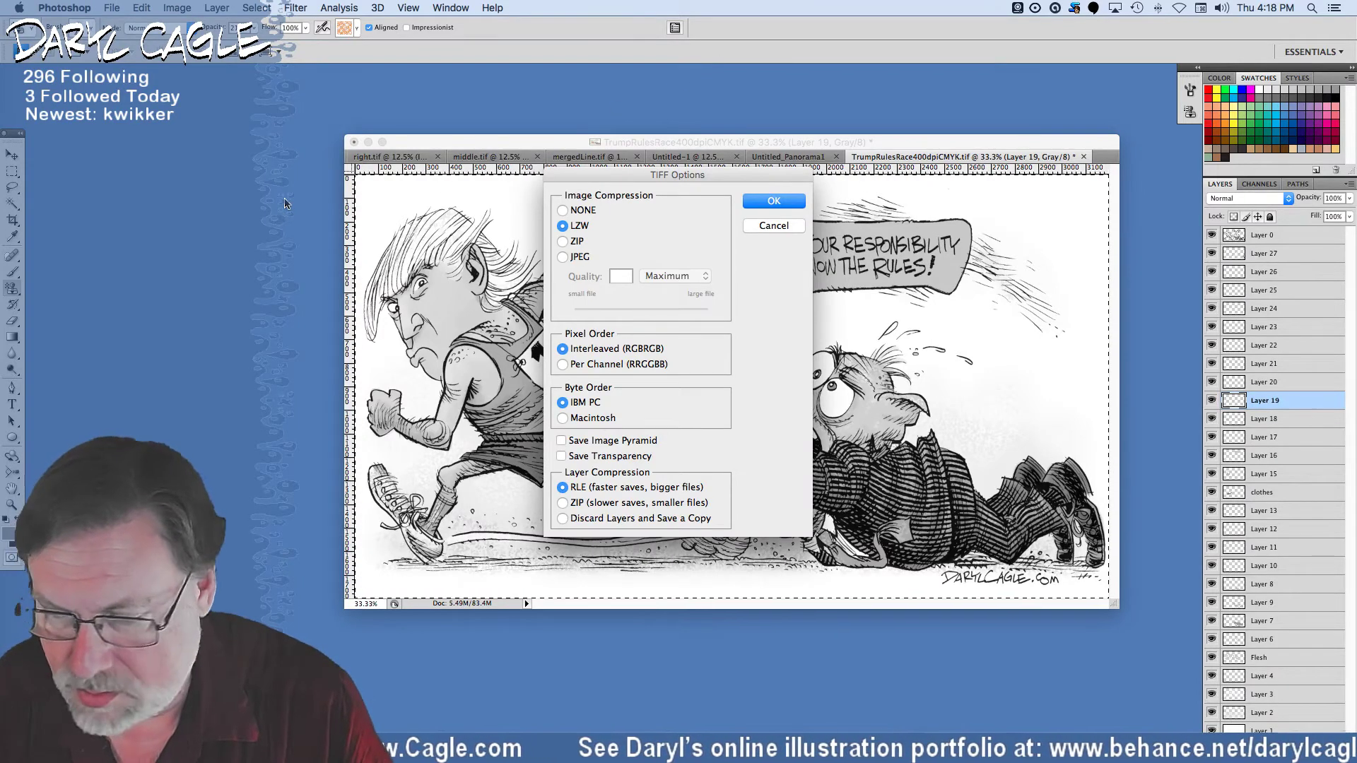
key("Return")
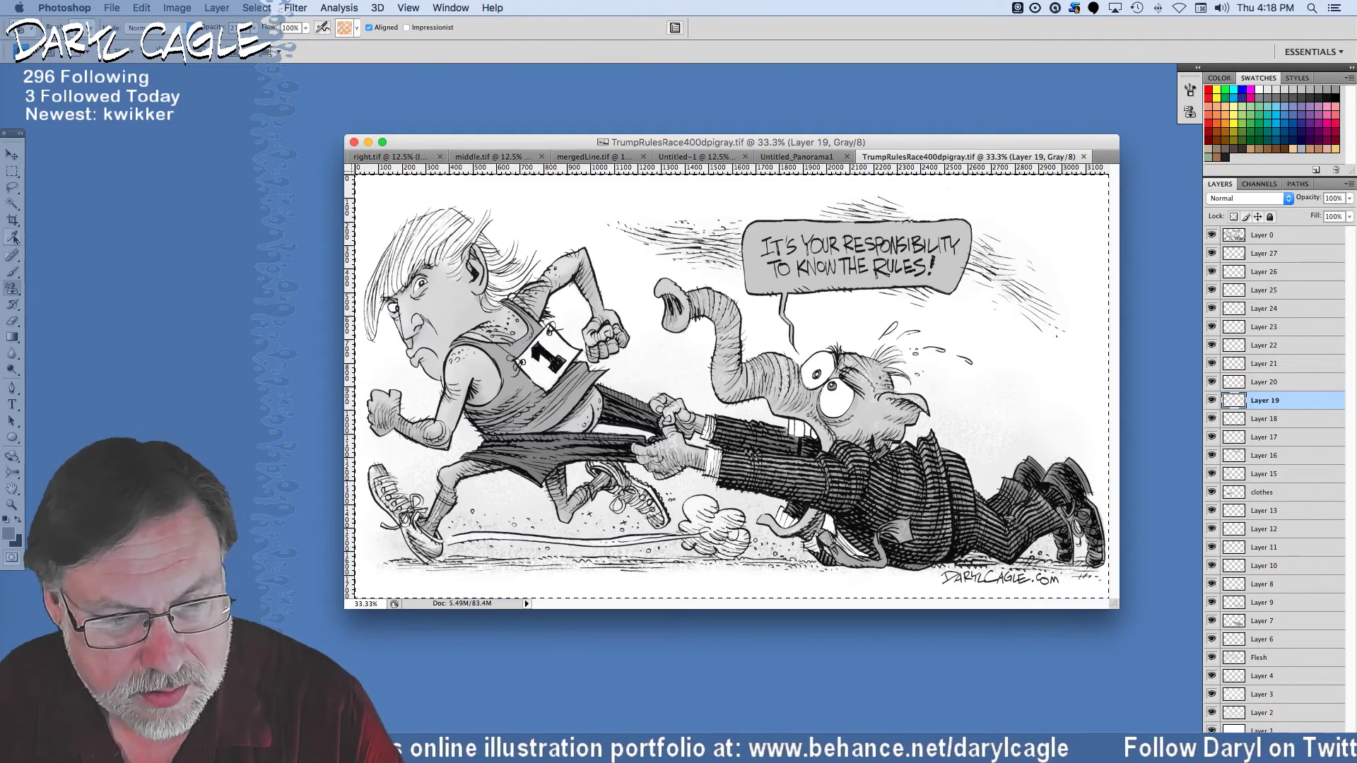
Select the Brush tool on Layer 20 and adjust its opacity.
left_click(13, 272)
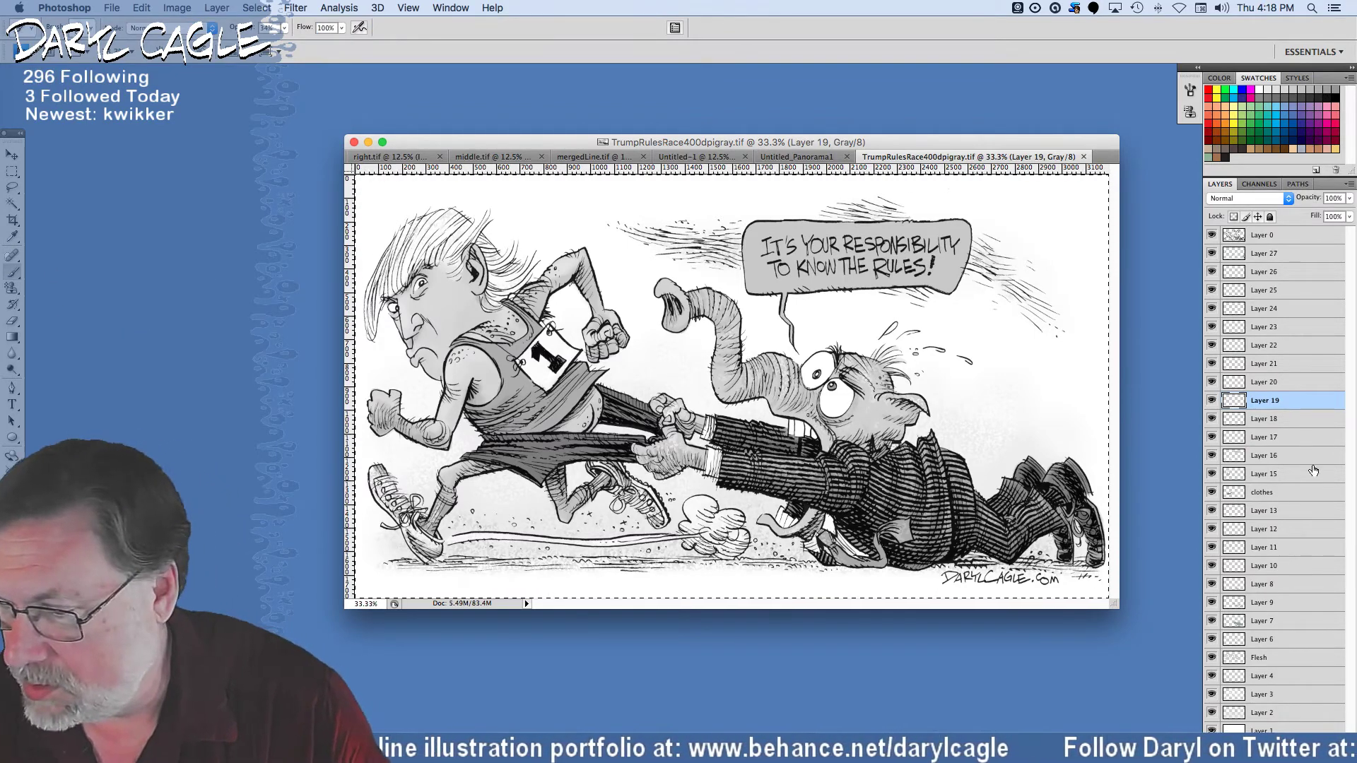
left_click(1263, 385)
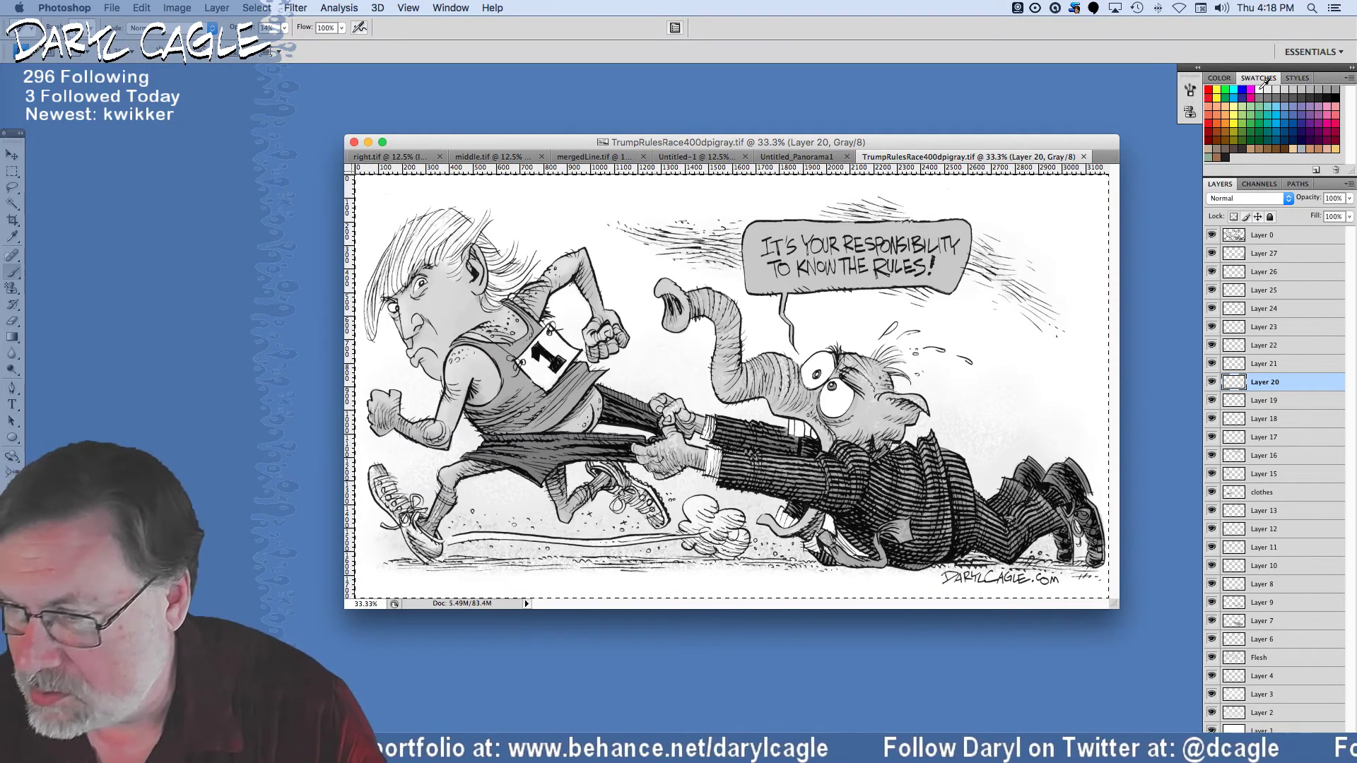
left_click(285, 30)
left_click(273, 30)
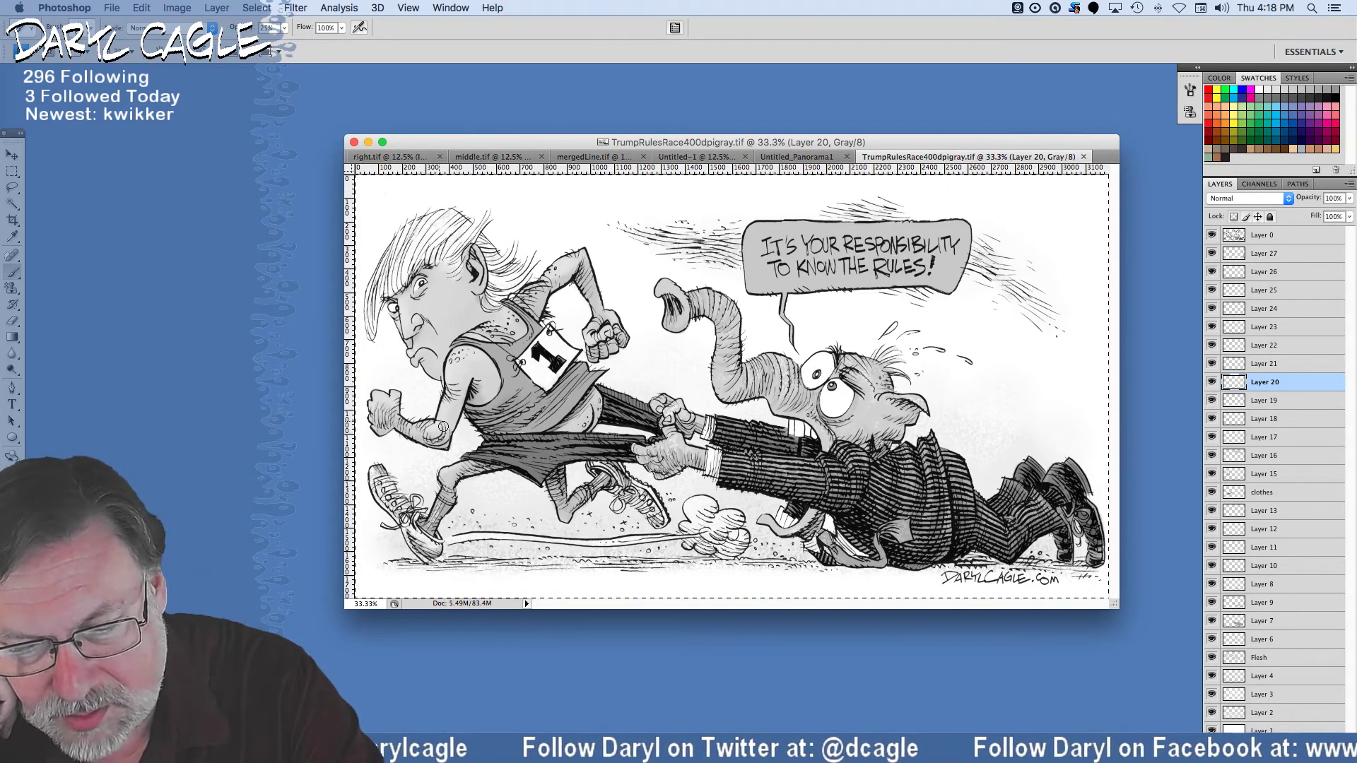
Paint soft light shading over the runner's shoulder, arm, fist, neck, ear and cheek.
left_click_drag(466, 356, 488, 394)
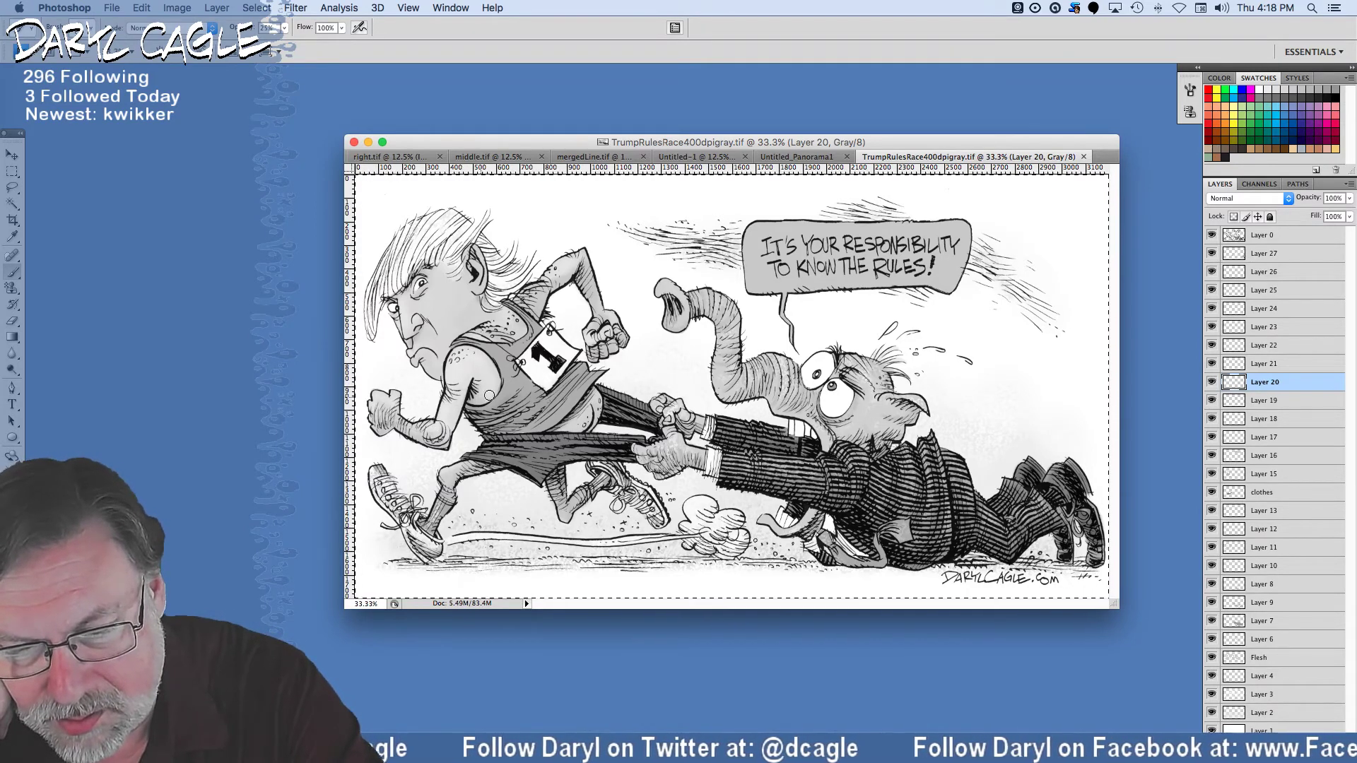
mouse_move(469, 333)
left_mouse_down()
mouse_move(504, 311)
mouse_move(515, 331)
mouse_move(513, 299)
mouse_move(540, 306)
mouse_move(557, 274)
mouse_move(575, 271)
mouse_move(604, 318)
mouse_move(598, 335)
mouse_move(574, 258)
left_mouse_up()
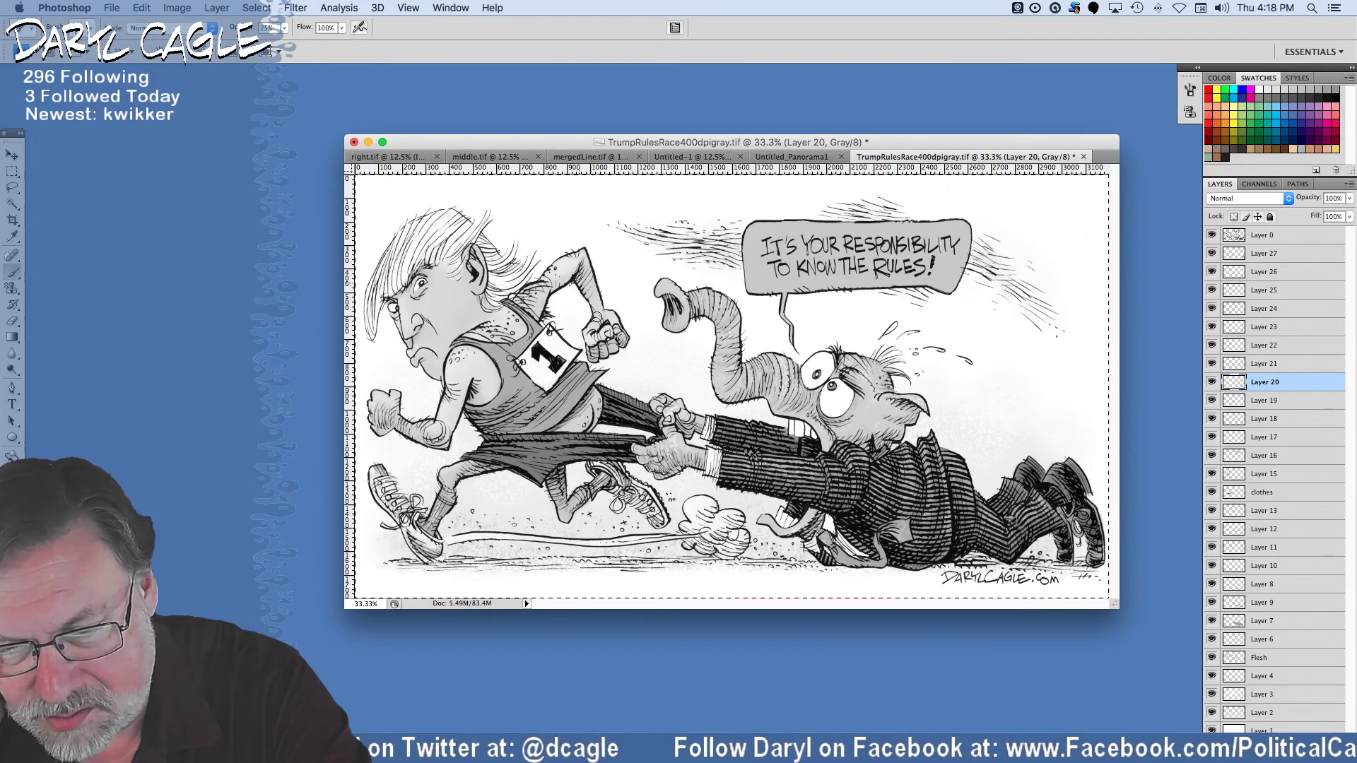
mouse_move(597, 318)
left_mouse_down()
mouse_move(594, 351)
mouse_move(612, 347)
left_mouse_up()
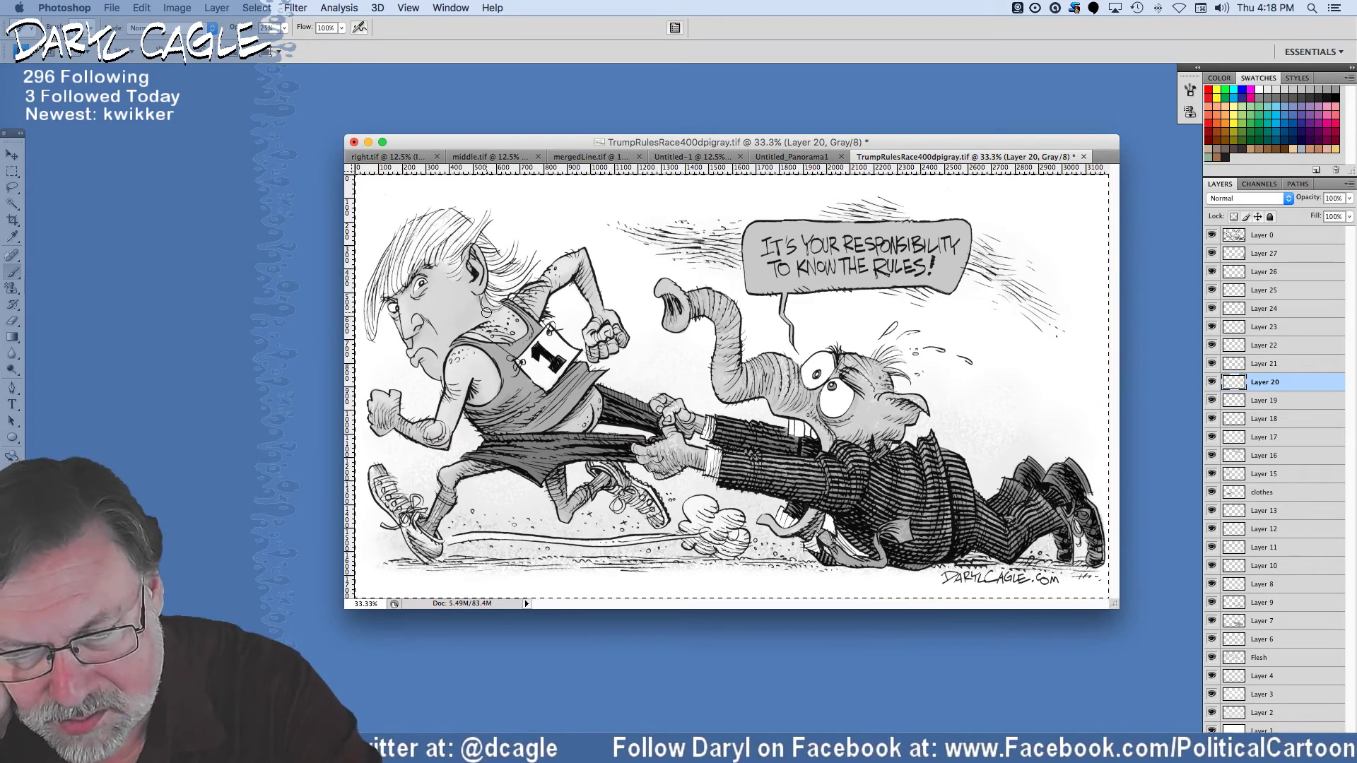
mouse_move(488, 314)
left_mouse_down()
mouse_move(482, 275)
mouse_move(454, 323)
mouse_move(452, 306)
mouse_move(438, 316)
mouse_move(432, 303)
mouse_move(434, 277)
mouse_move(402, 303)
mouse_move(410, 330)
mouse_move(400, 327)
mouse_move(427, 317)
mouse_move(418, 348)
left_mouse_up()
mouse_move(472, 261)
left_mouse_down()
mouse_move(434, 263)
mouse_move(451, 284)
mouse_move(437, 325)
left_mouse_up()
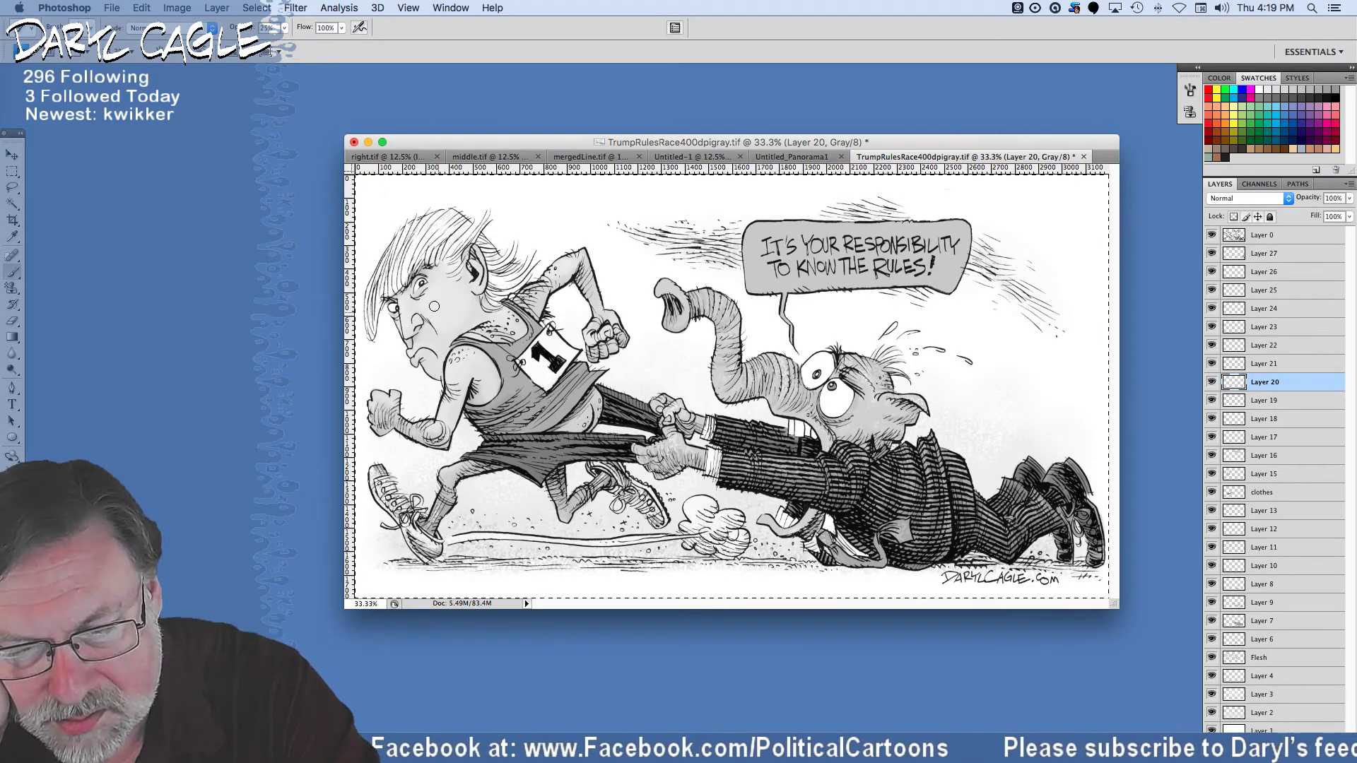
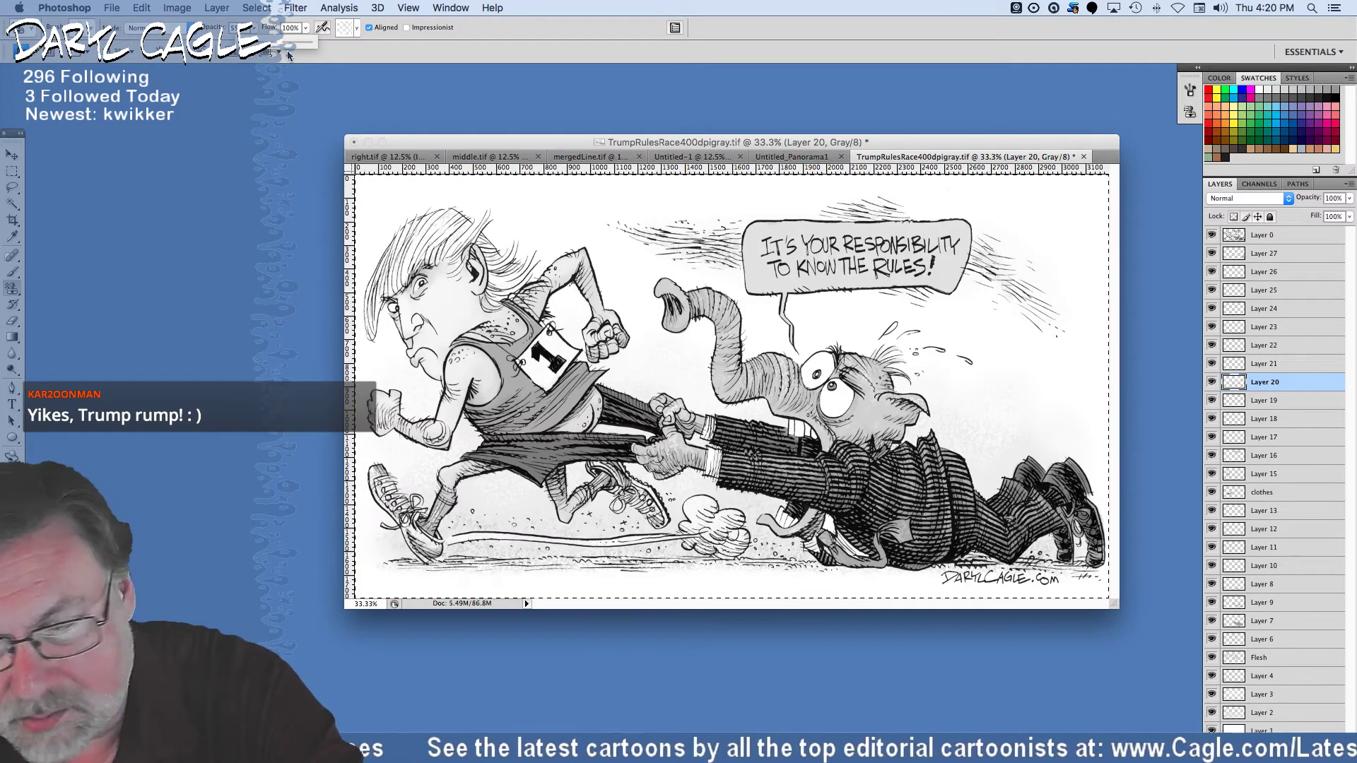
Stamp pattern shading near the balloon, then stipple grey texture under the runner's left shoe.
left_click_drag(966, 235, 942, 247)
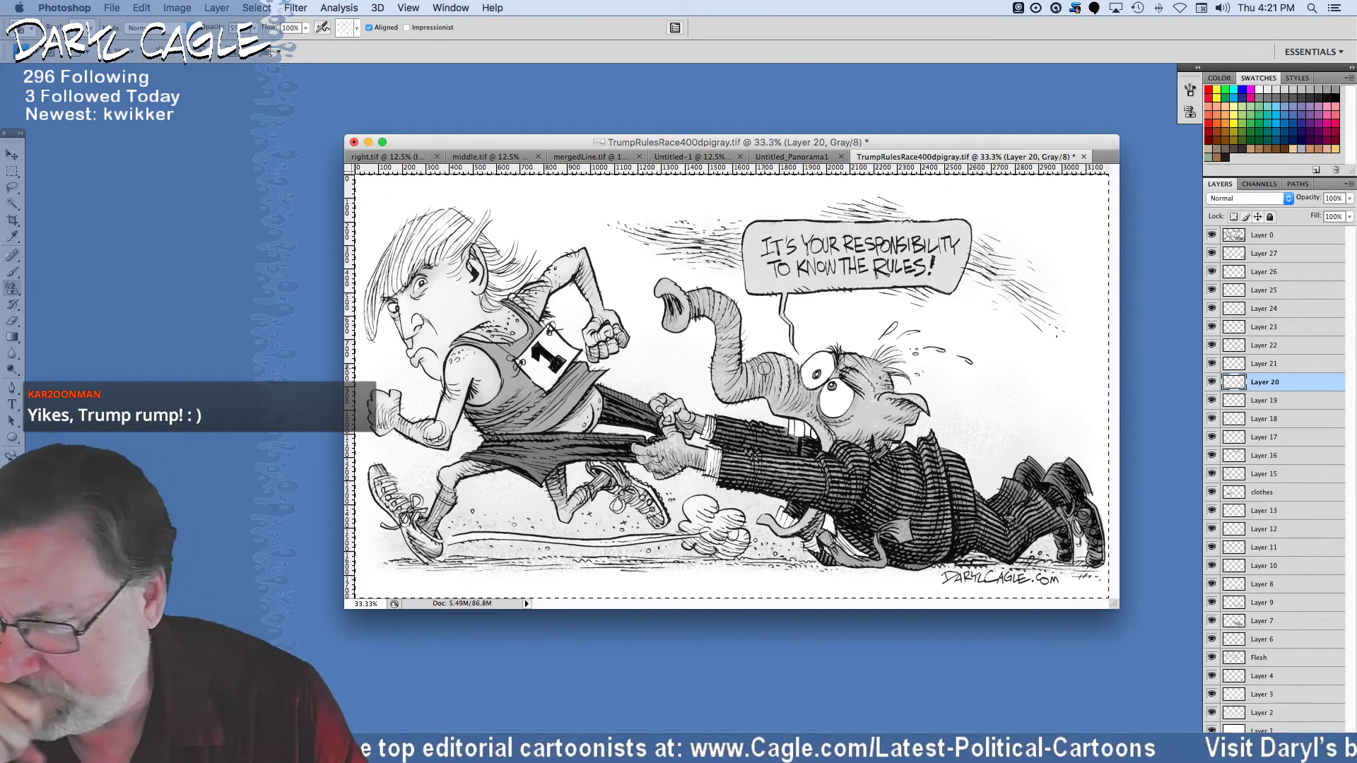
left_click(356, 27)
double_click(391, 57)
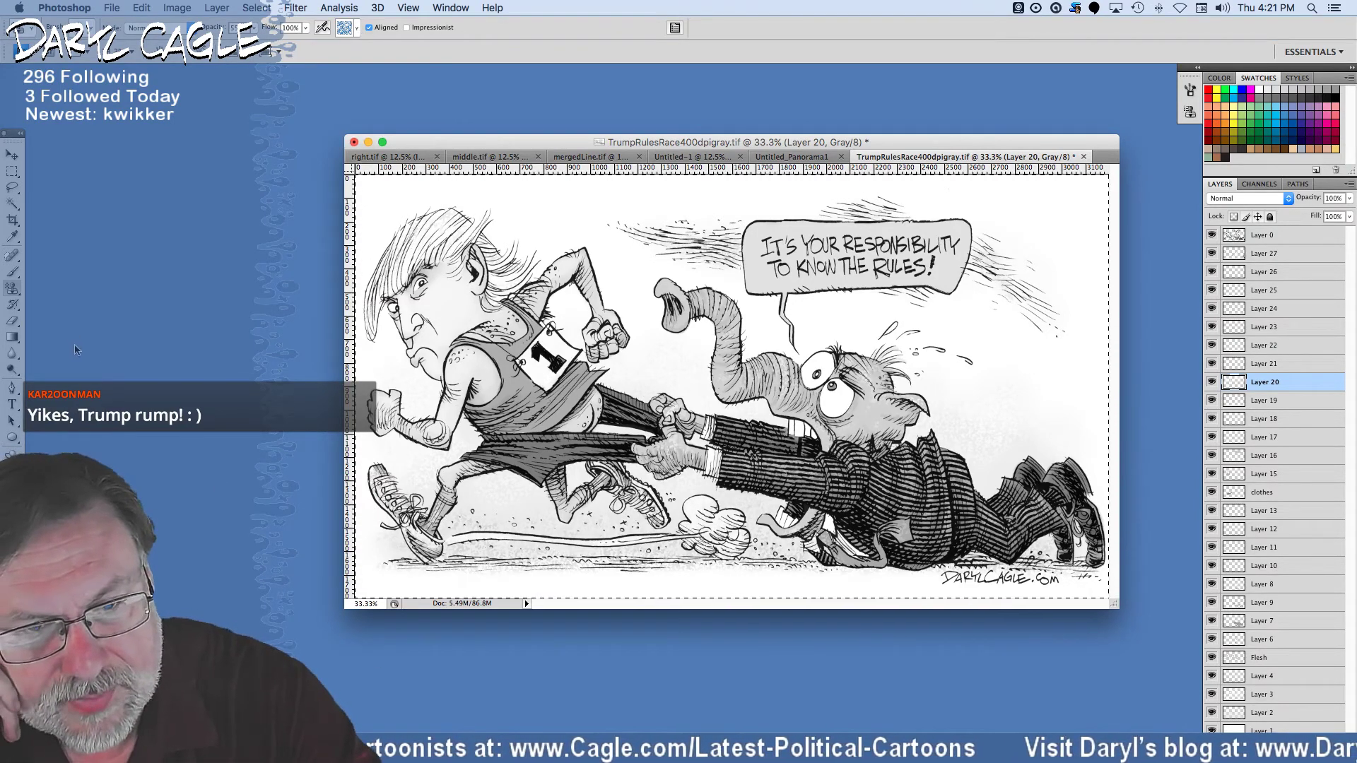
left_click(356, 27)
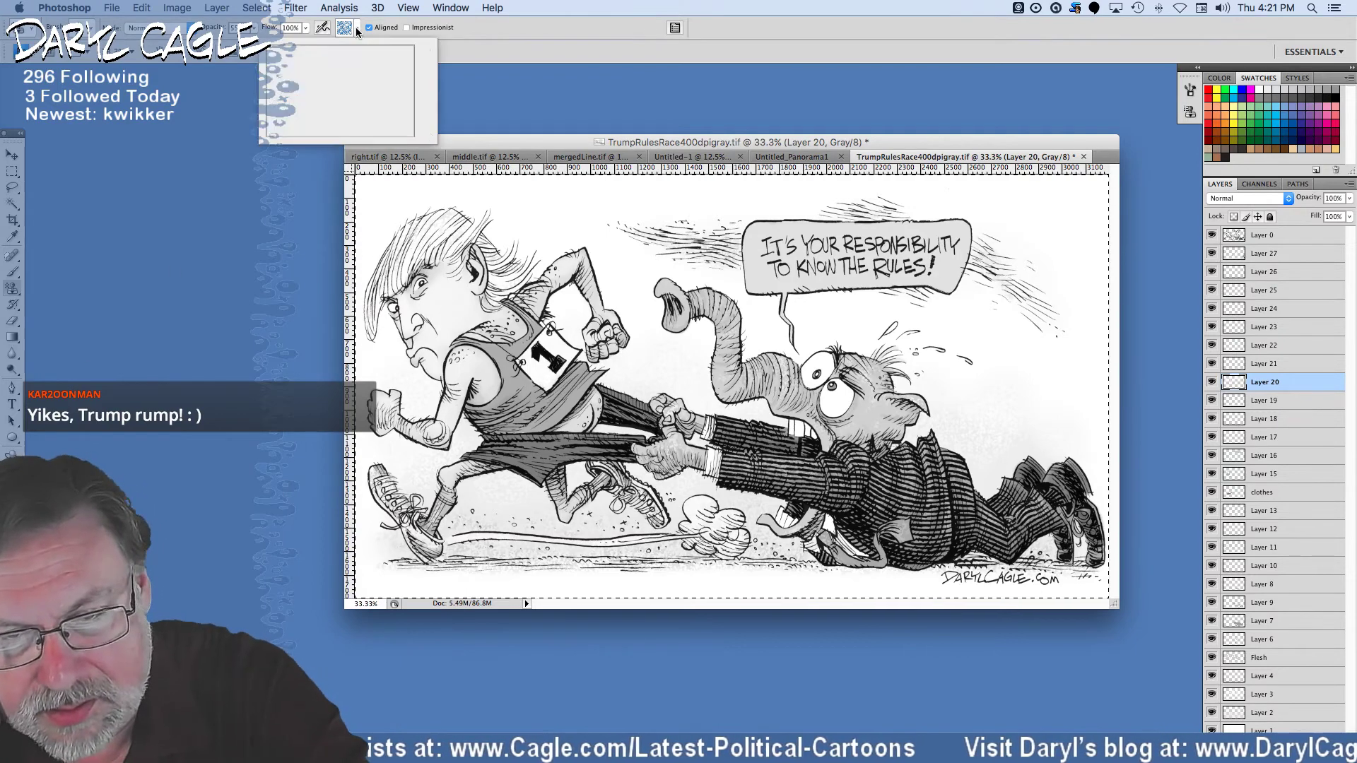
double_click(322, 58)
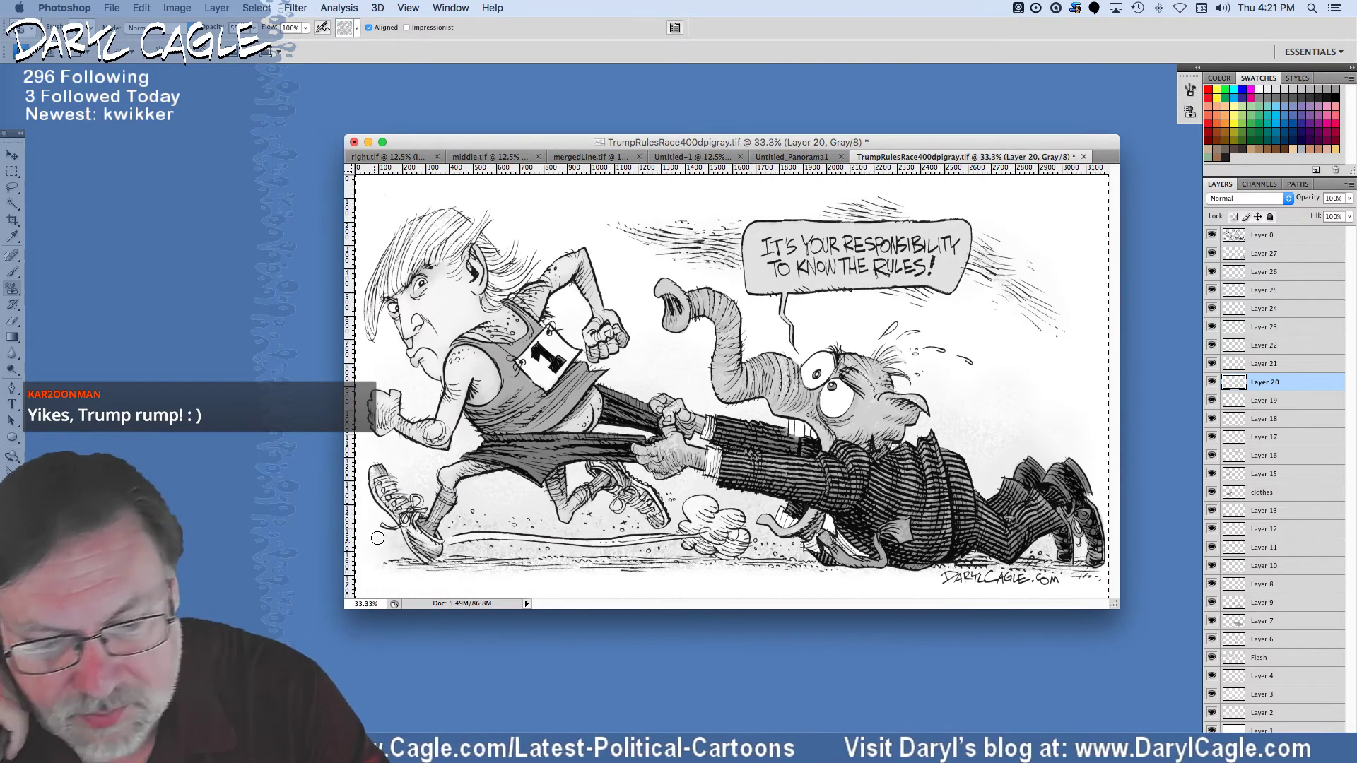
left_click_drag(379, 558, 1099, 563)
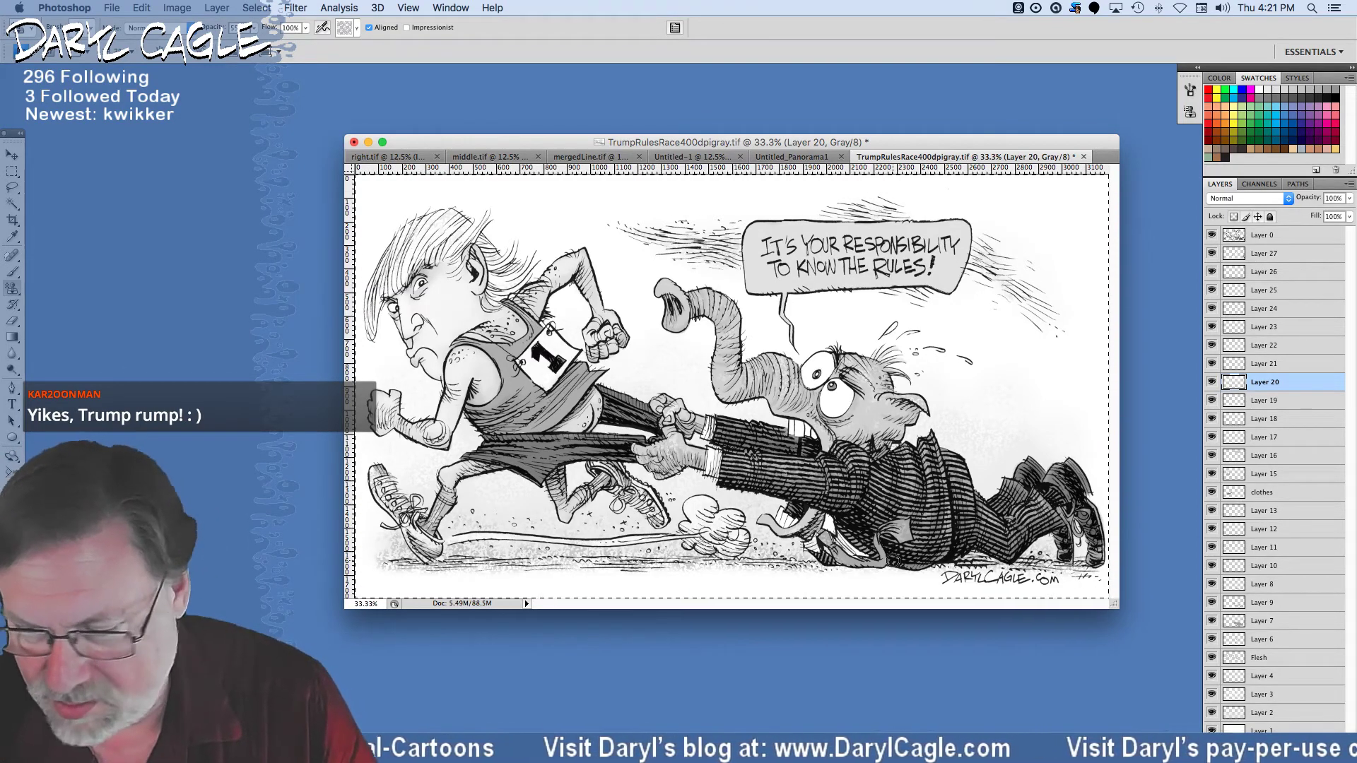
Lower the Pattern Stamp opacity to about 21% and texture the ground under the elephant's shoe.
left_click(254, 28)
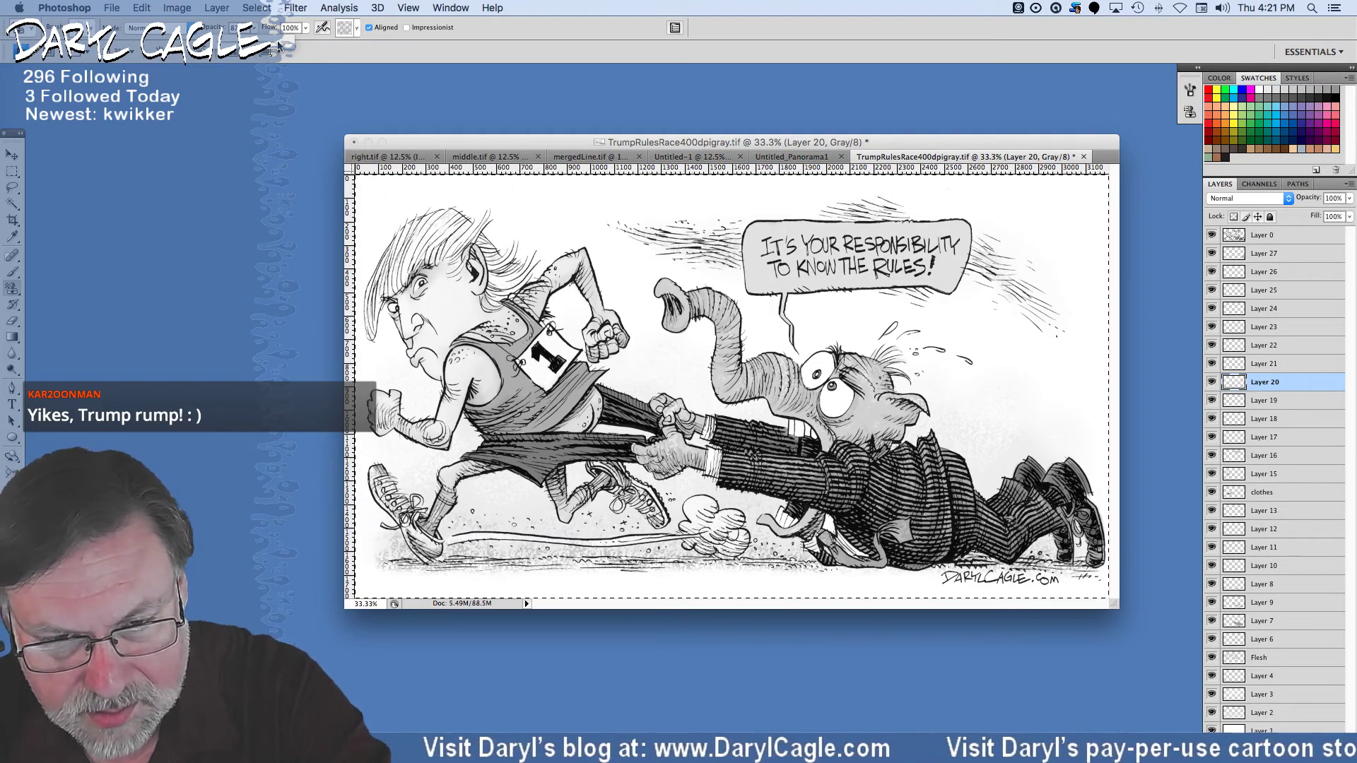
left_click_drag(258, 42, 236, 44)
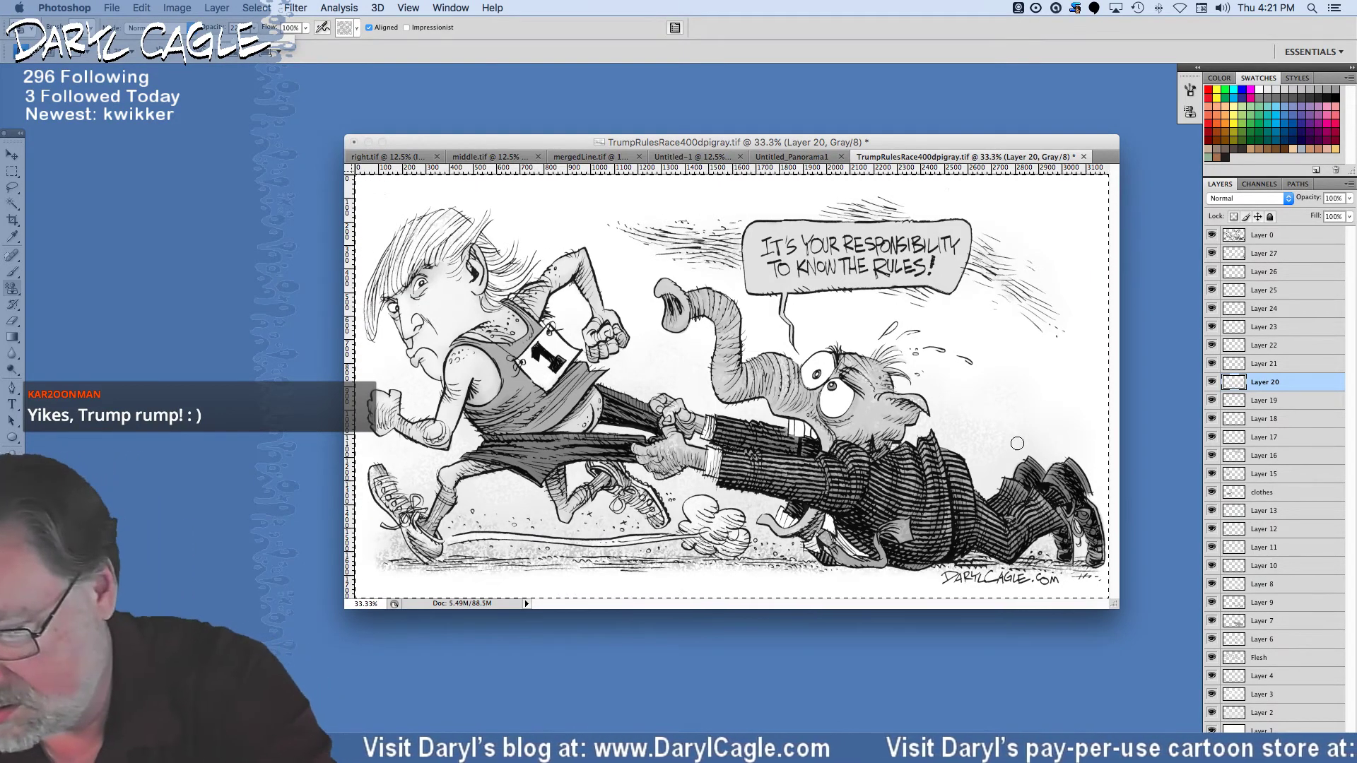
left_click(71, 27)
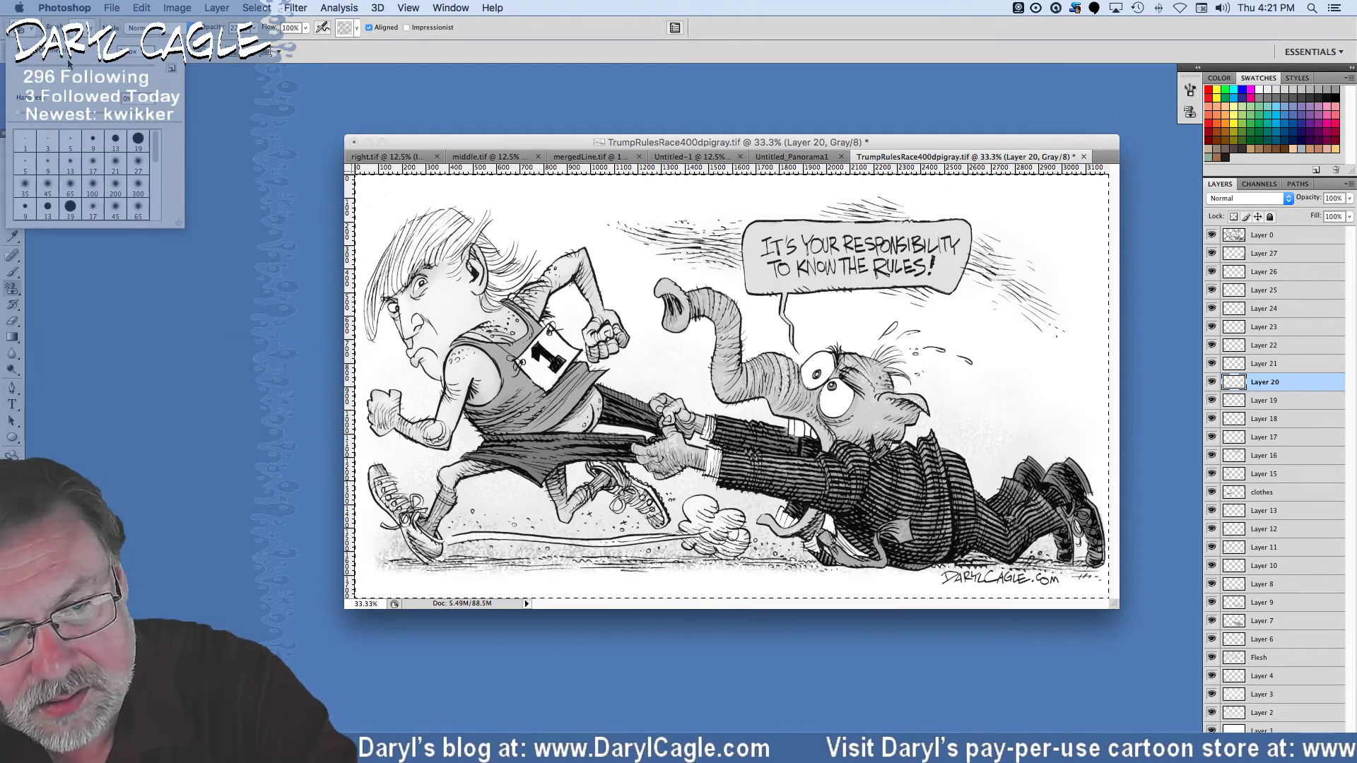
left_click(392, 526)
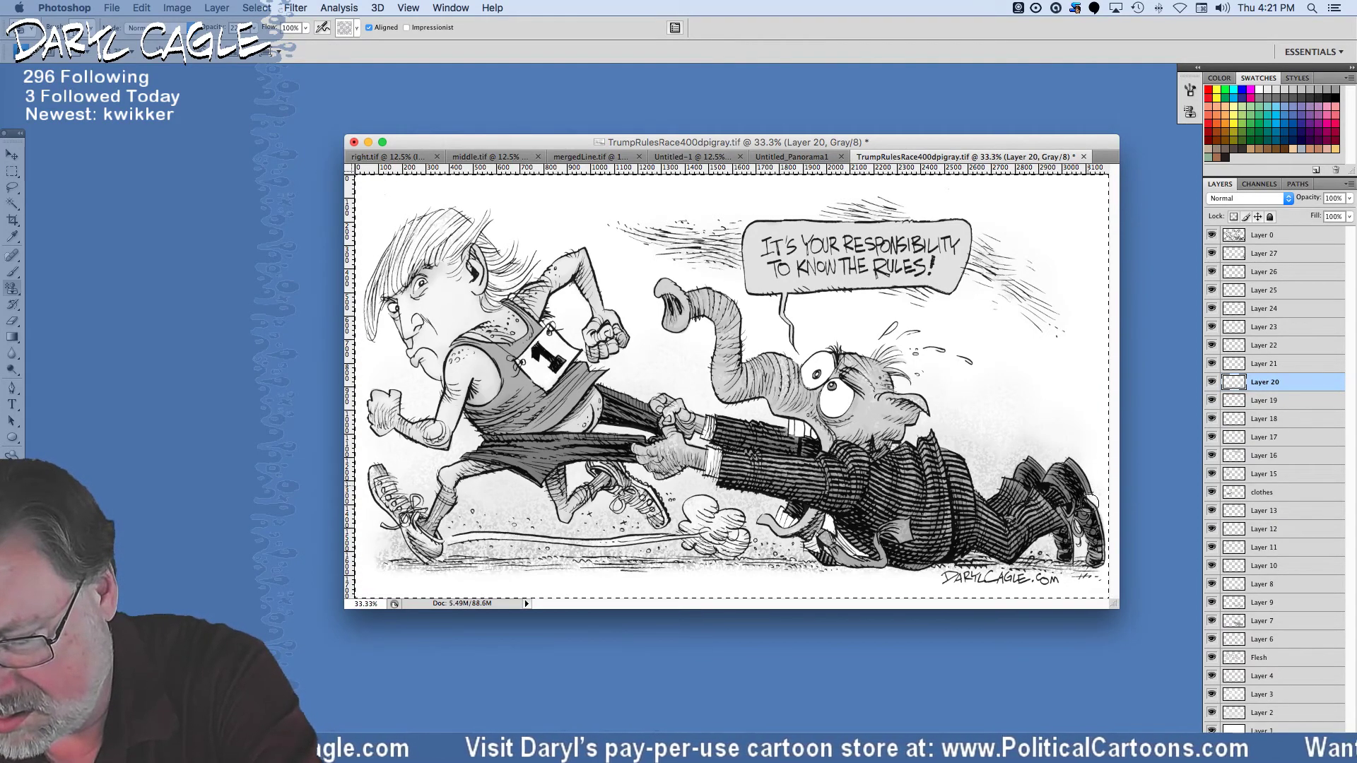
left_click_drag(1092, 502, 1074, 549)
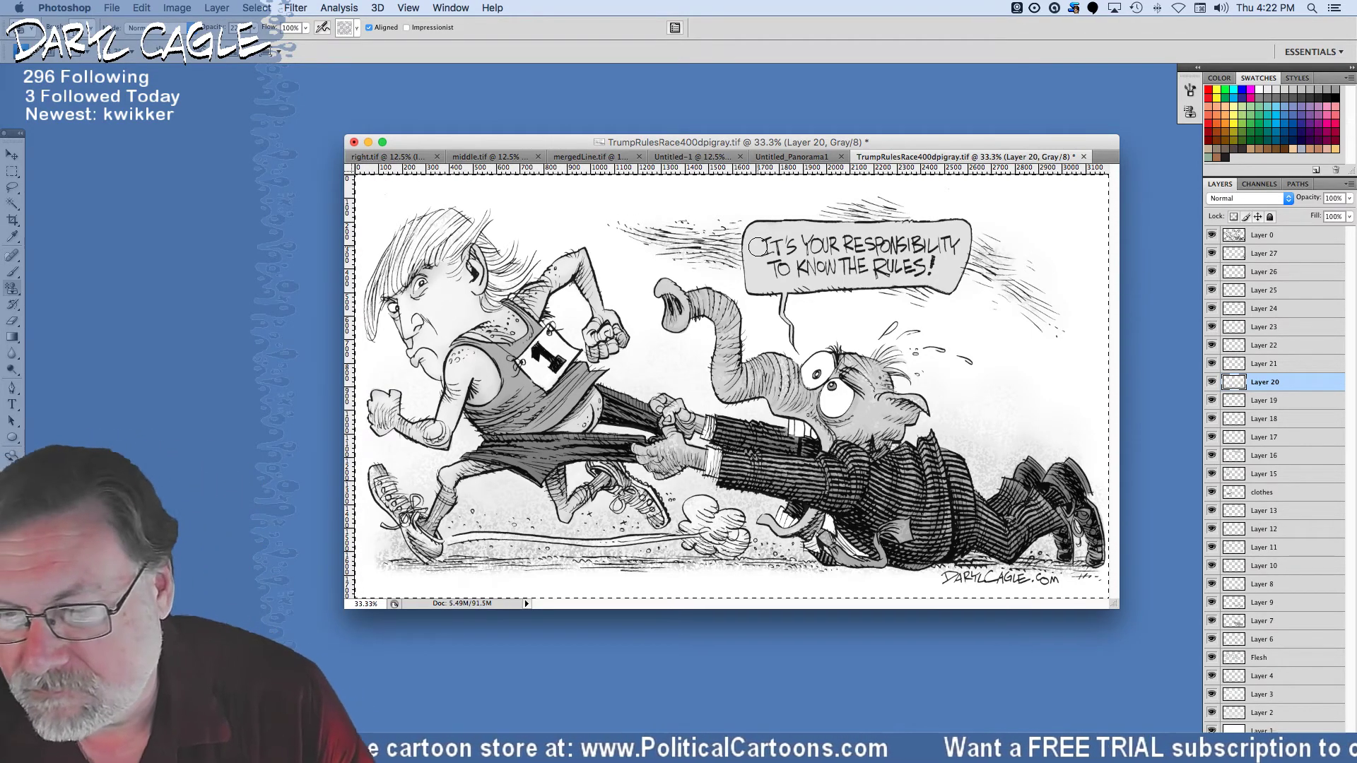
Choose a lighter stamp pattern, switch to Layer 21, and dab texture onto the runner's shorts.
left_click(357, 30)
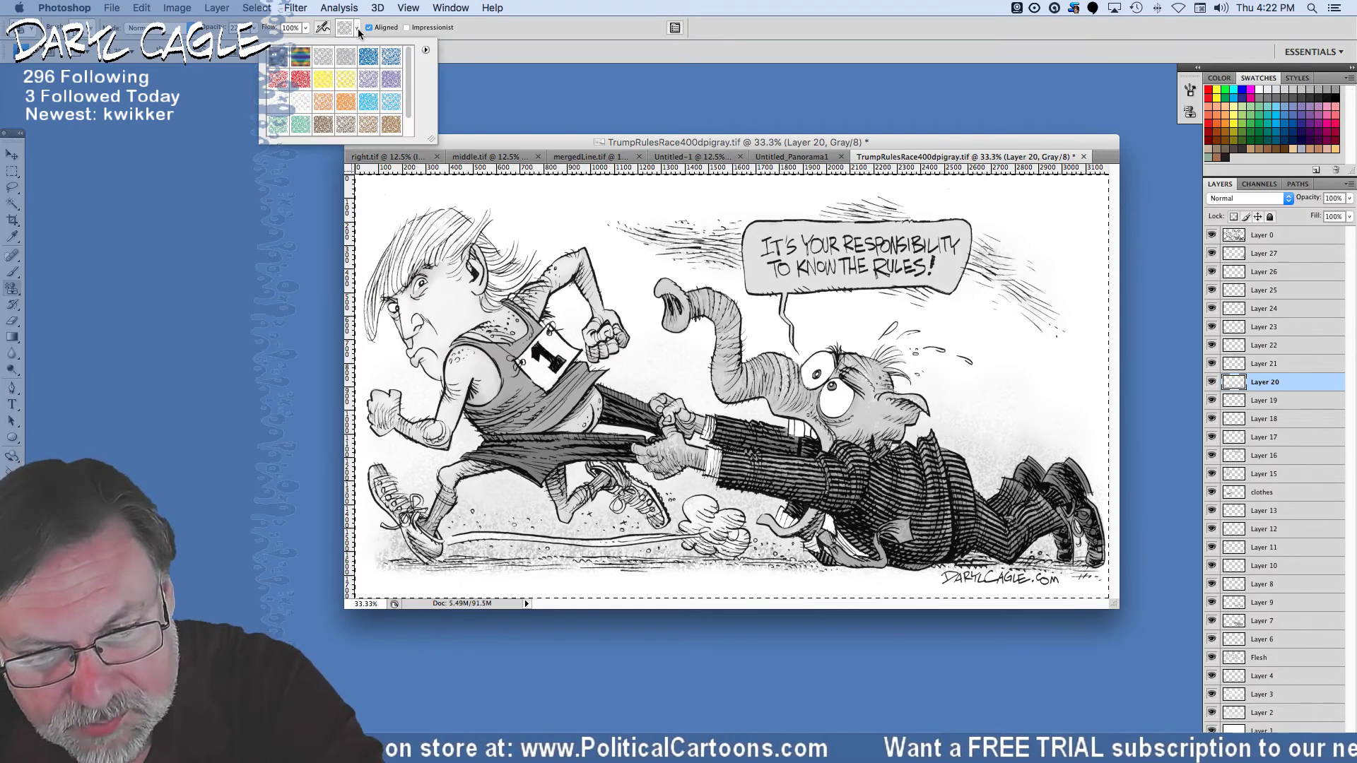
double_click(290, 104)
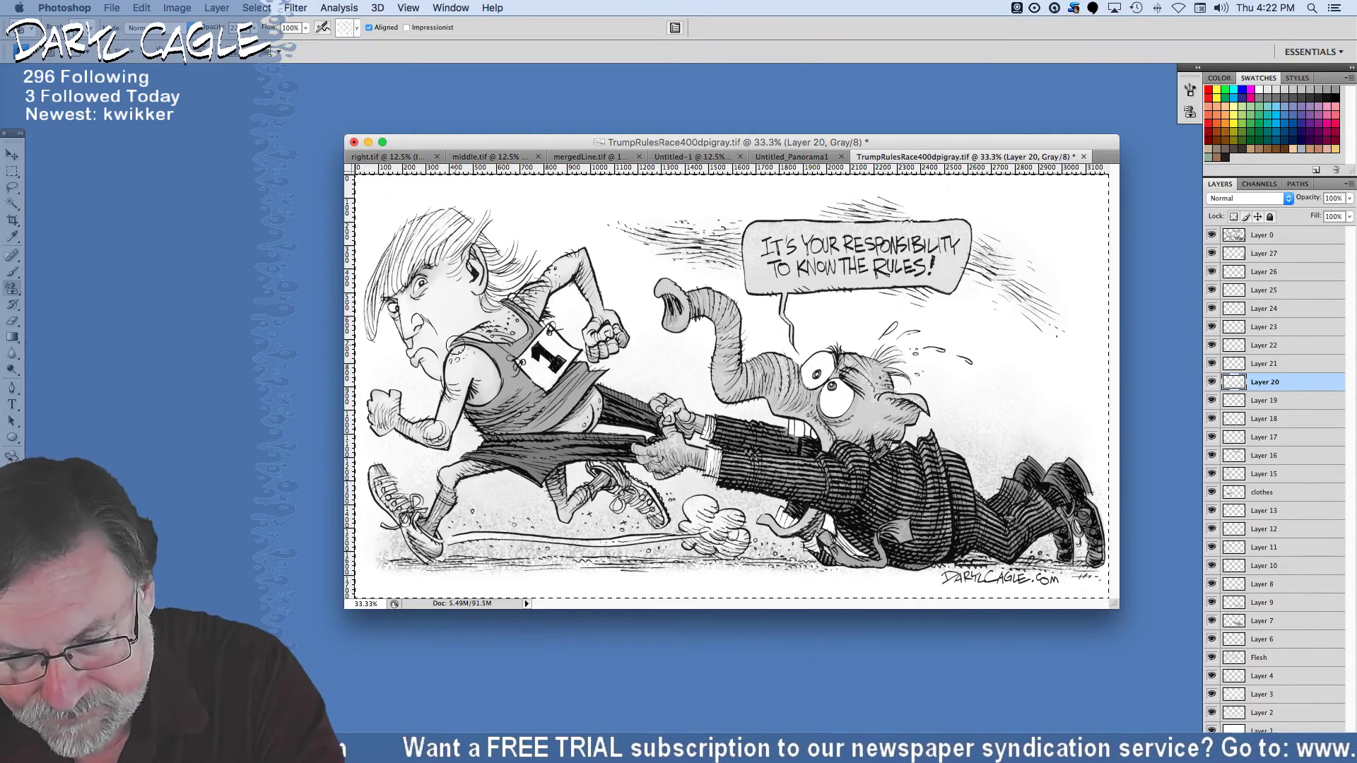
left_click(1258, 365)
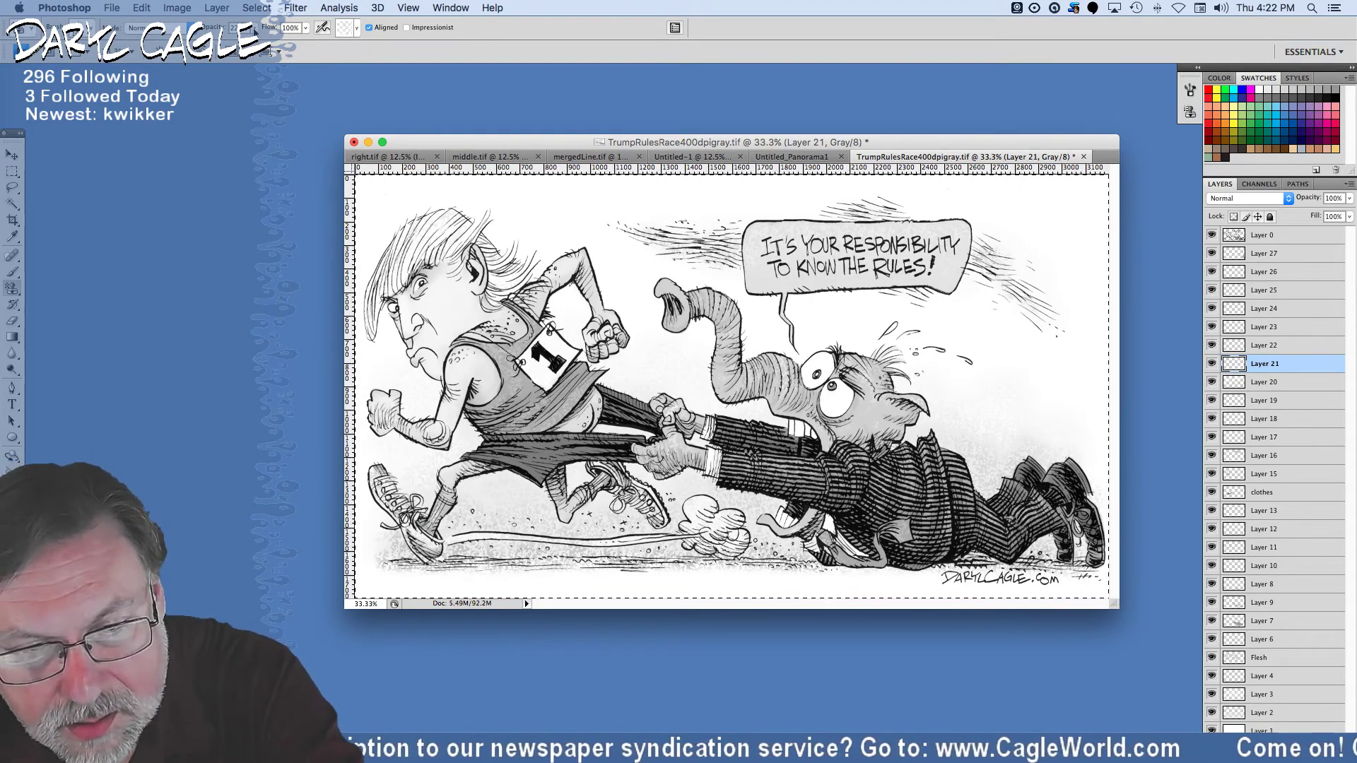
left_click(255, 29)
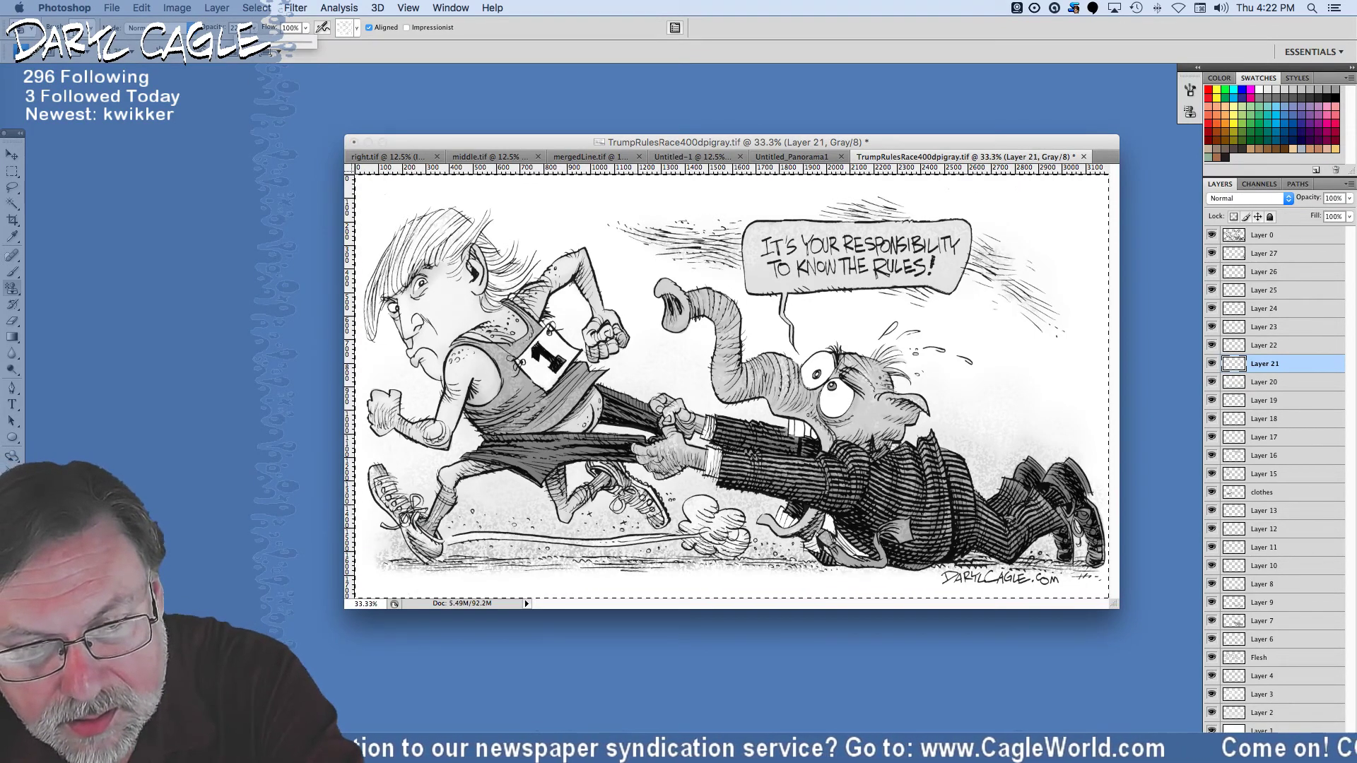
left_click(472, 454)
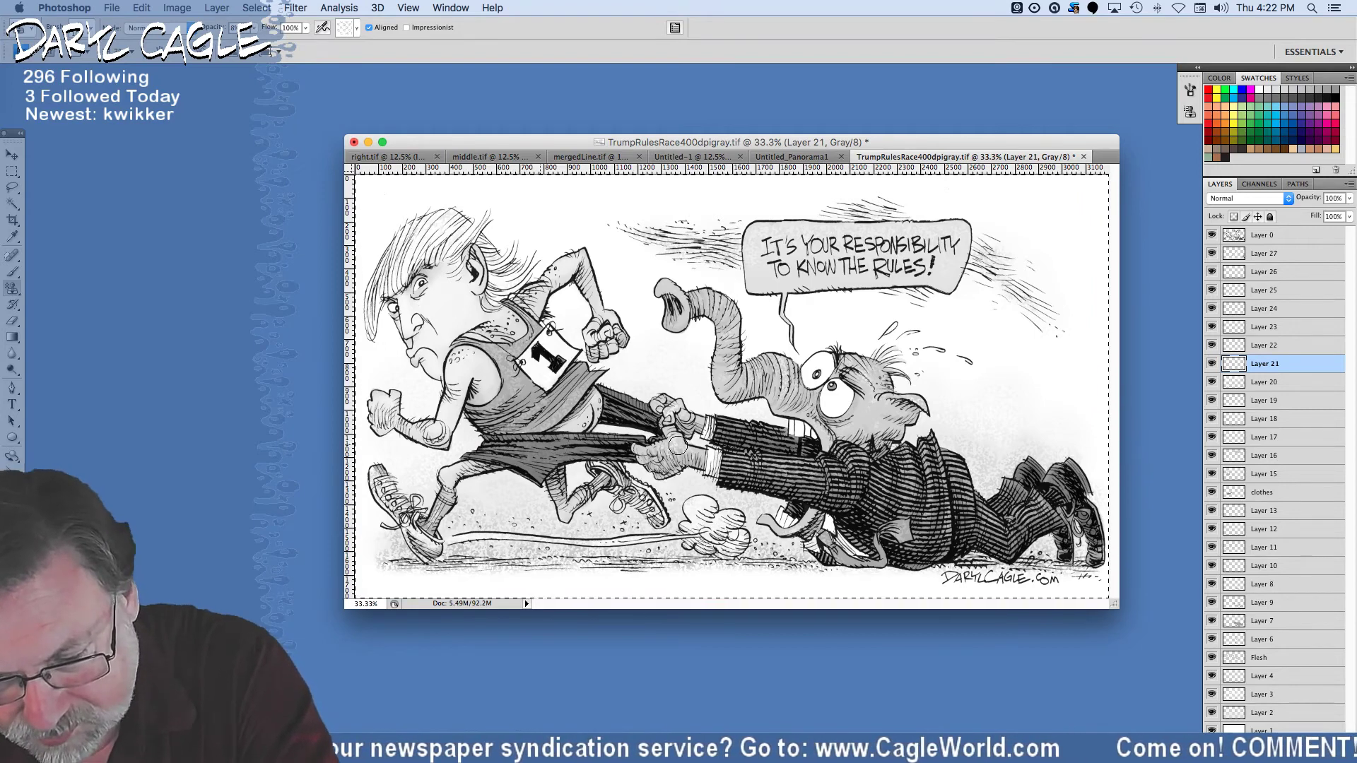
left_click(604, 399)
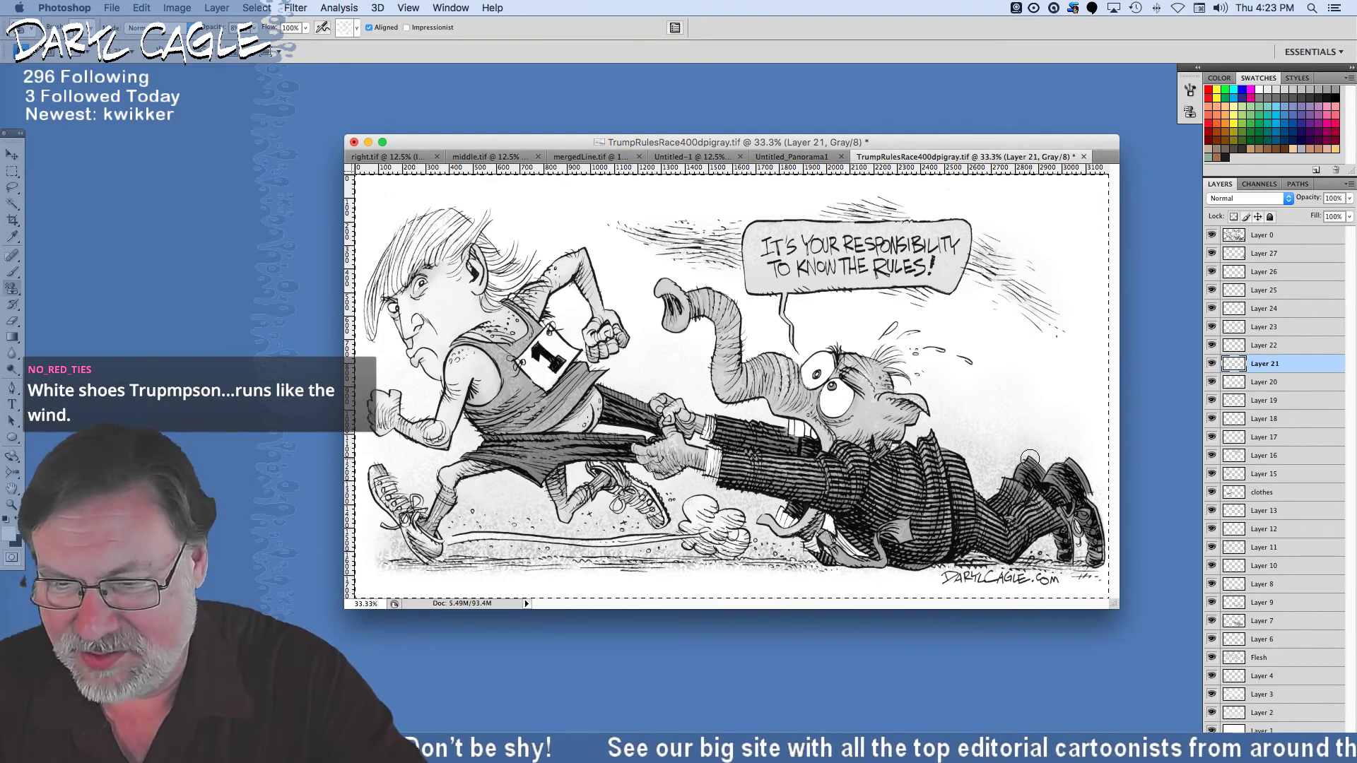
Zoom the cartoon to 50%, shift the document window right, and save it with Cmd+S.
scroll(1029, 458, "down", 1)
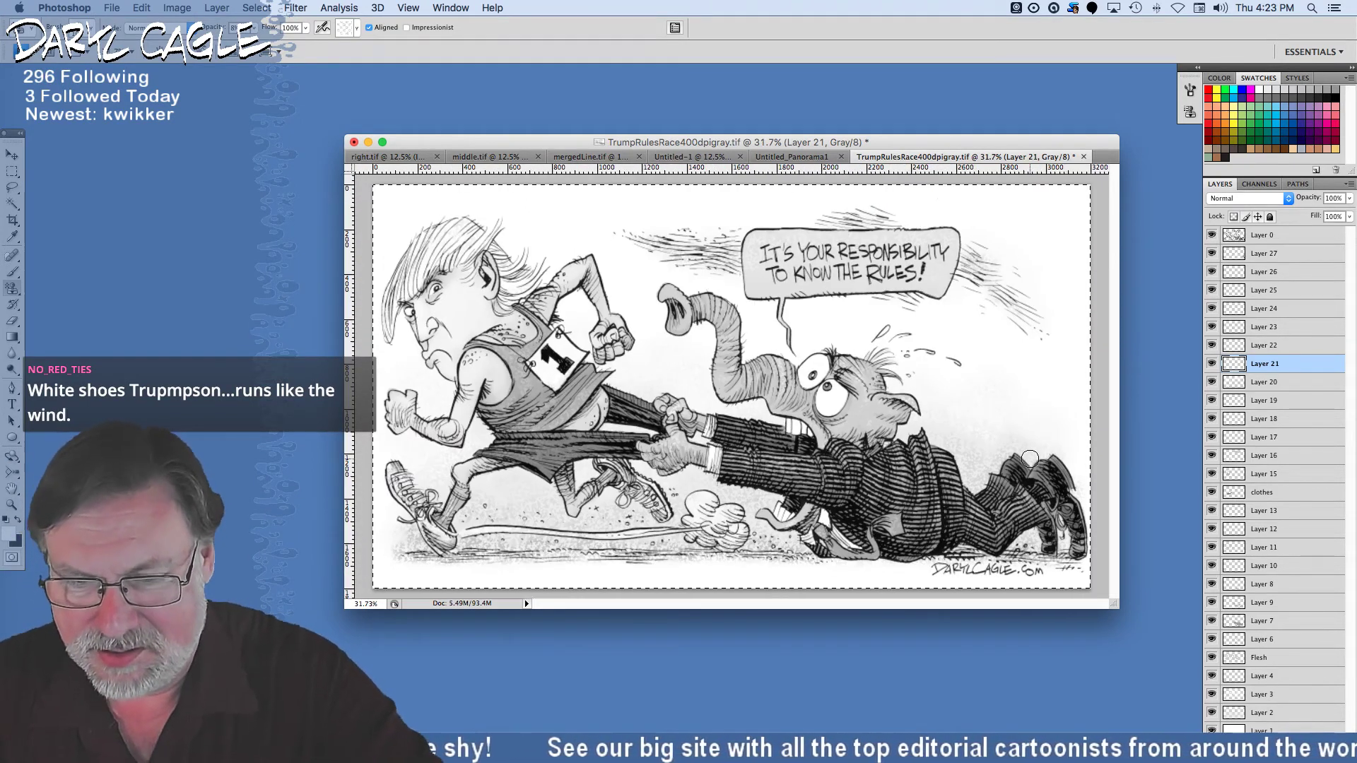
scroll(1030, 458, "down", 1)
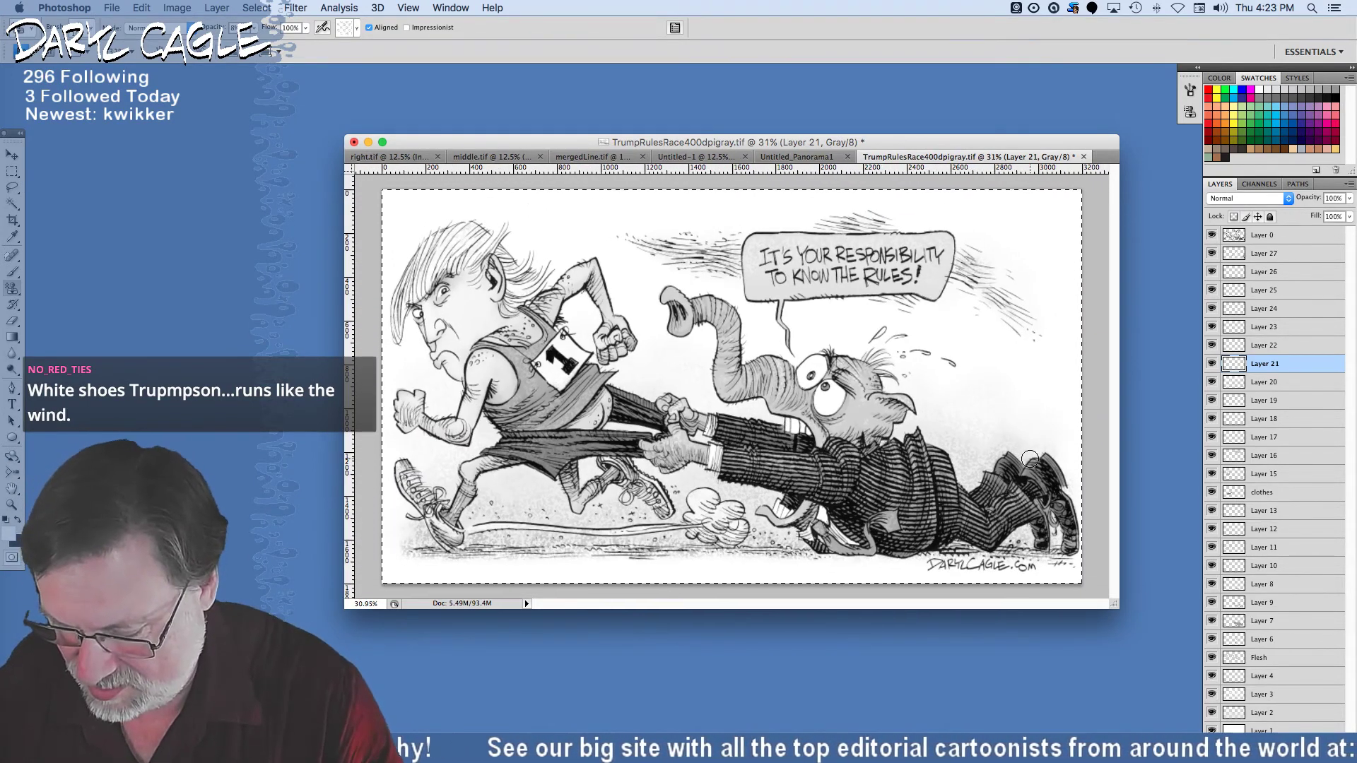
key("super+=")
key("super+=")
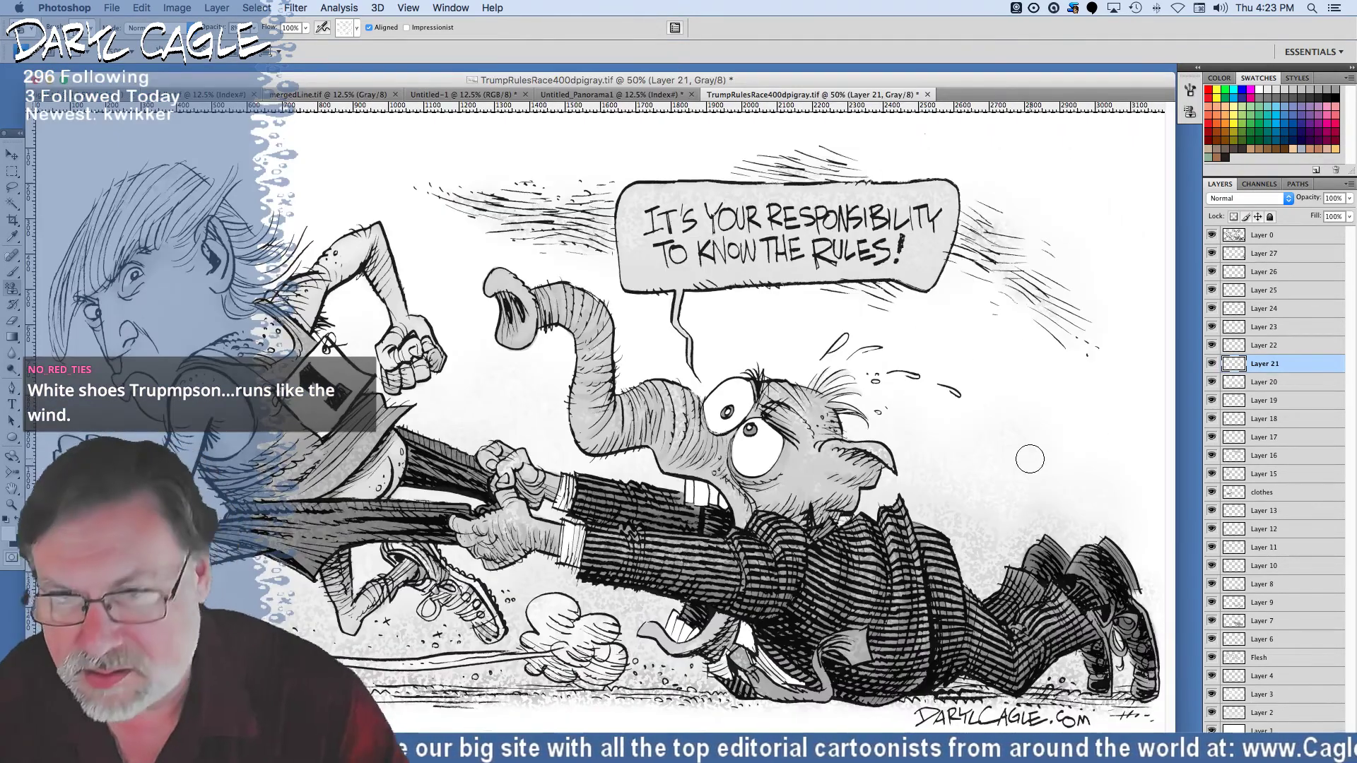
left_click_drag(298, 84, 405, 85)
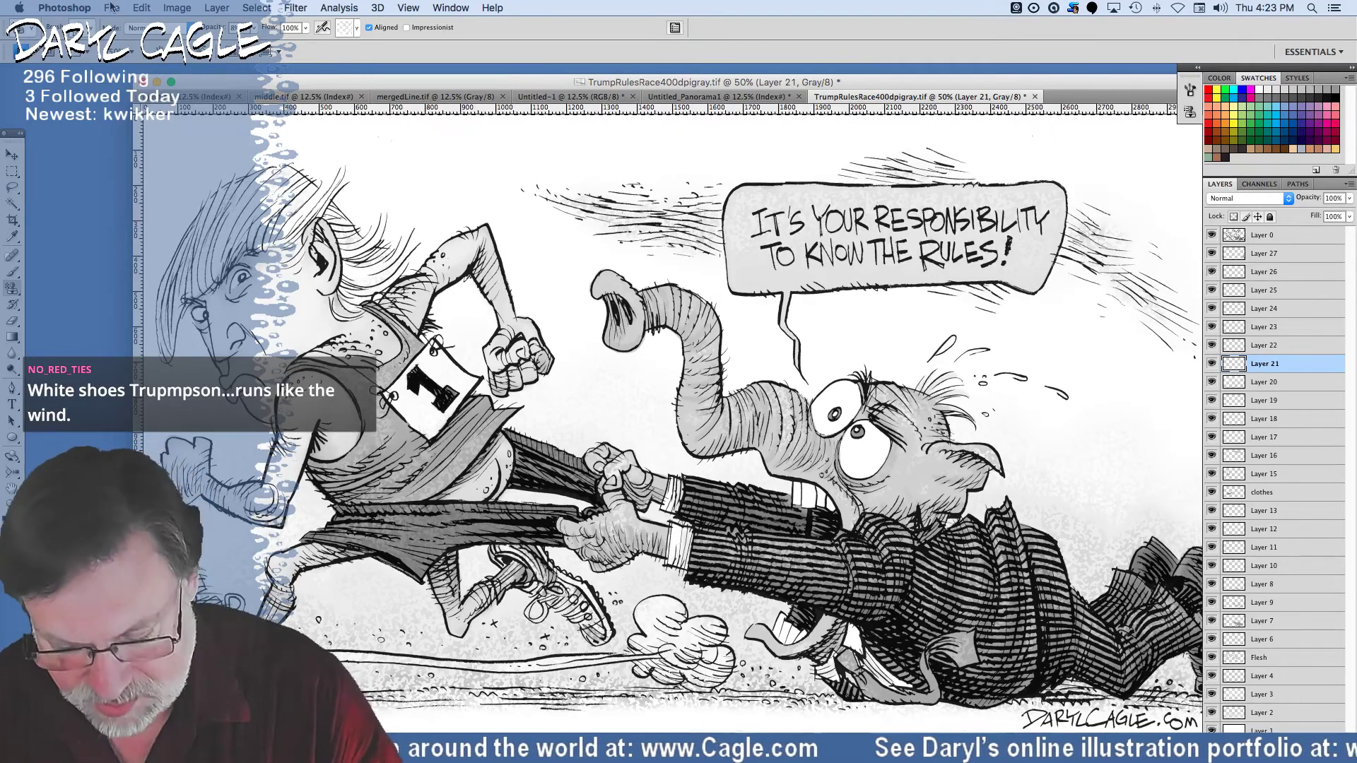
key("super+s")
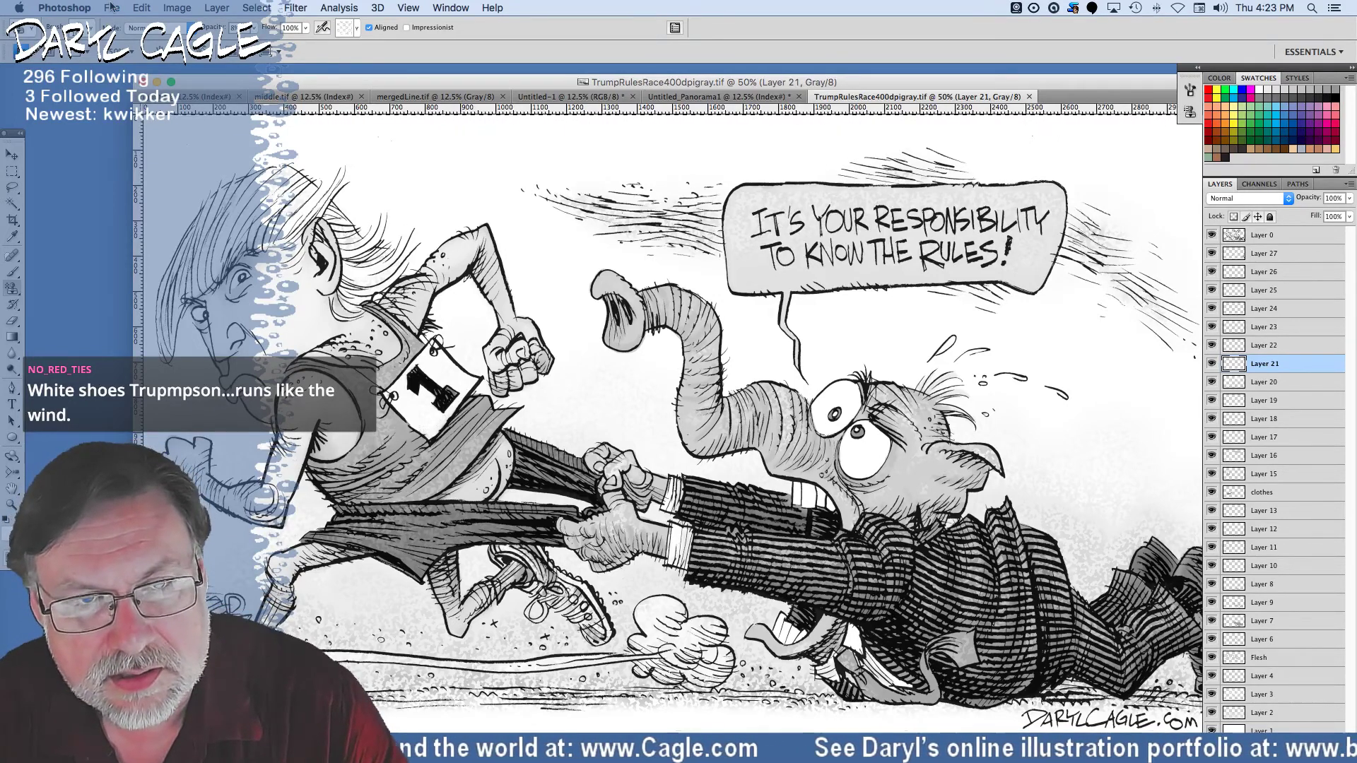
left_click(111, 7)
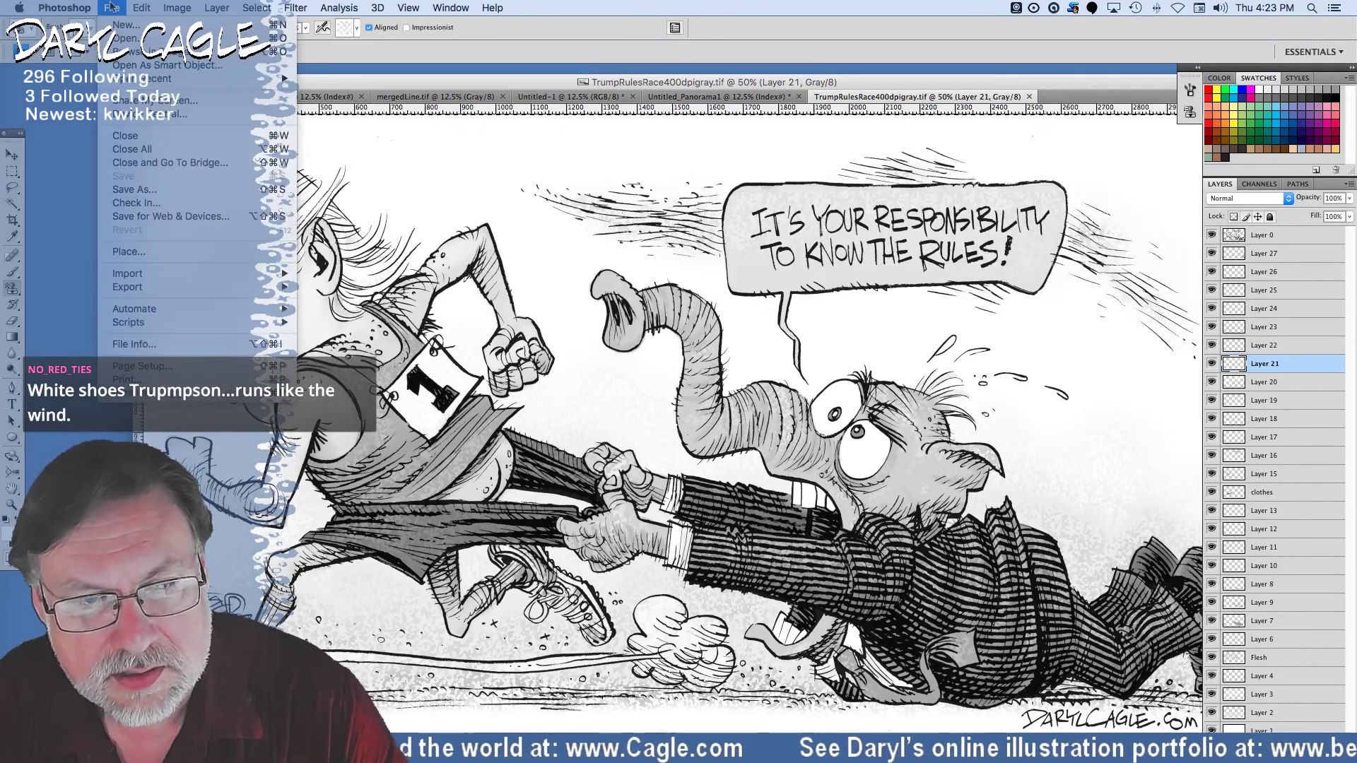
Save a copy as 1111B-TrumpRulesRace400dpigray.tif in 2000files, accepting LZW and flattening TIFF options.
left_click(119, 190)
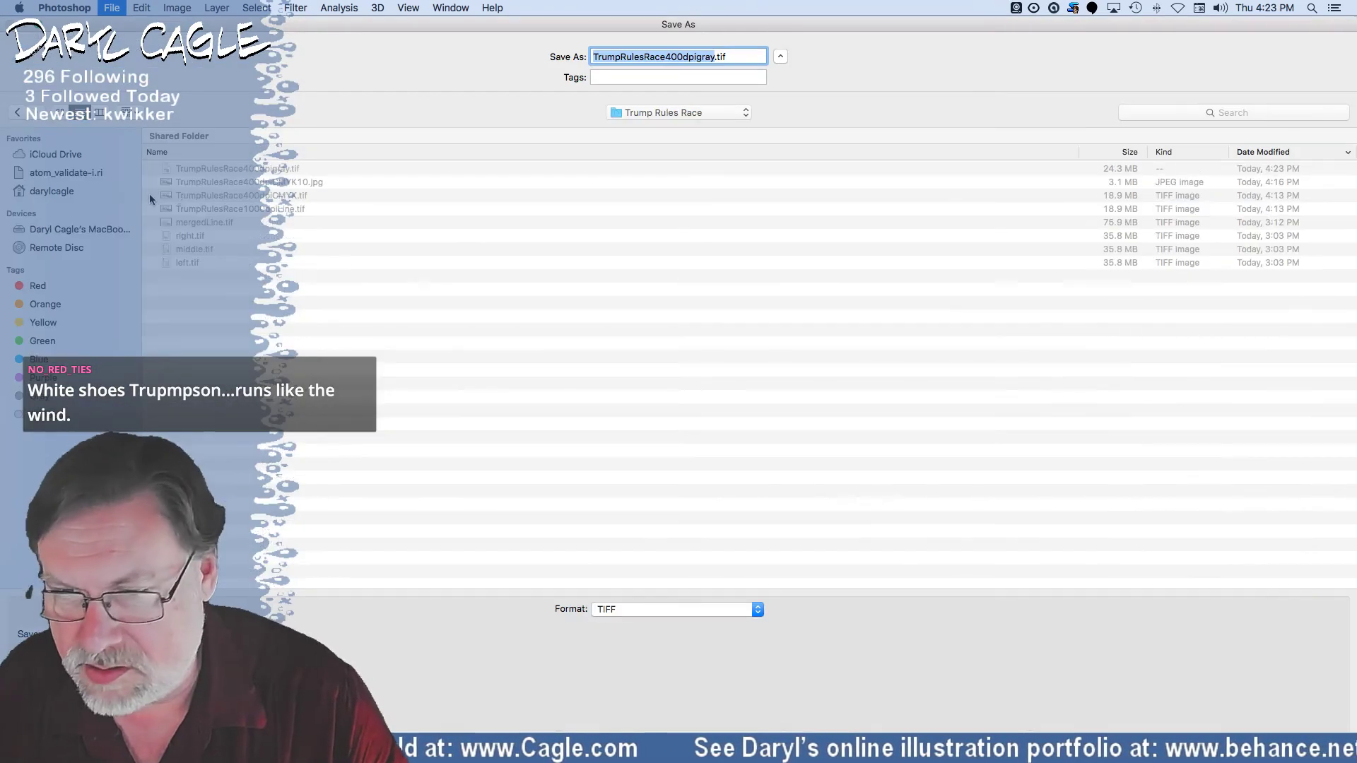
left_click(658, 109)
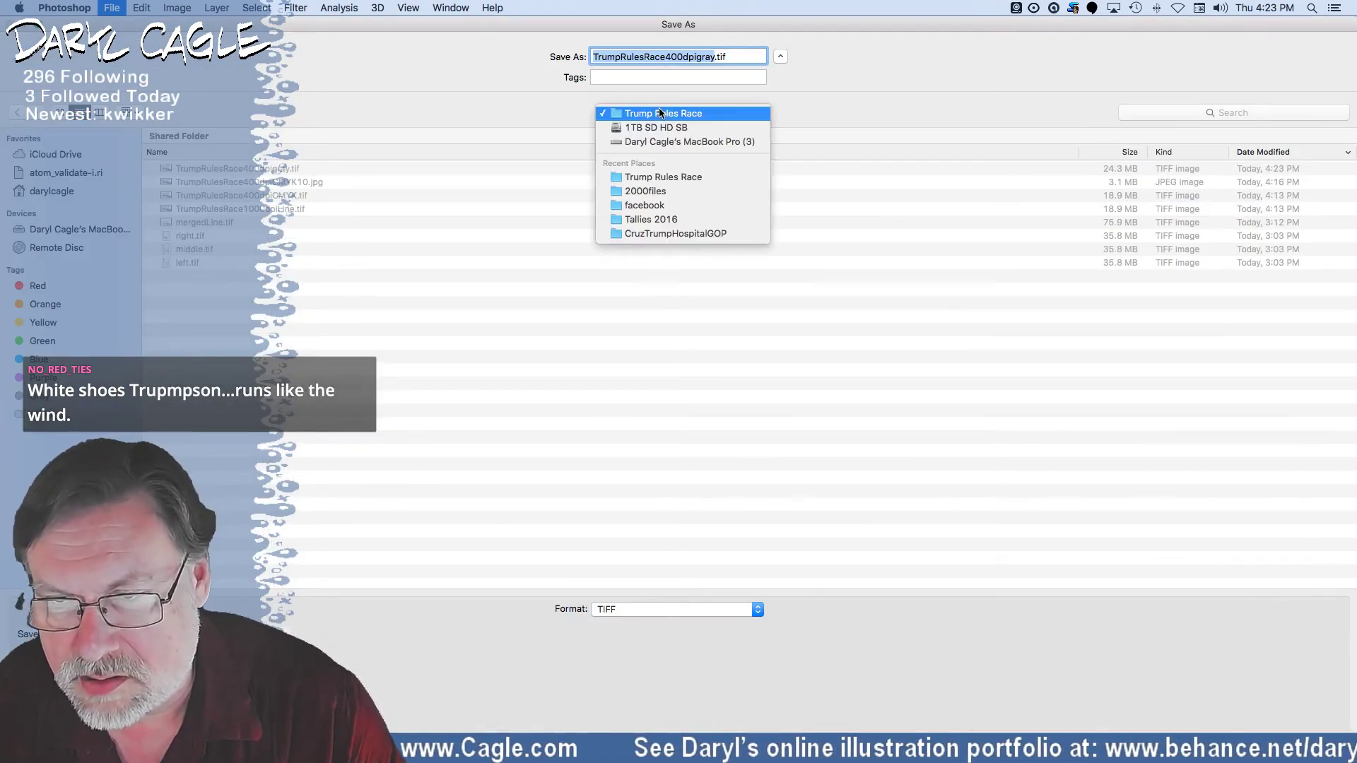
left_click(650, 188)
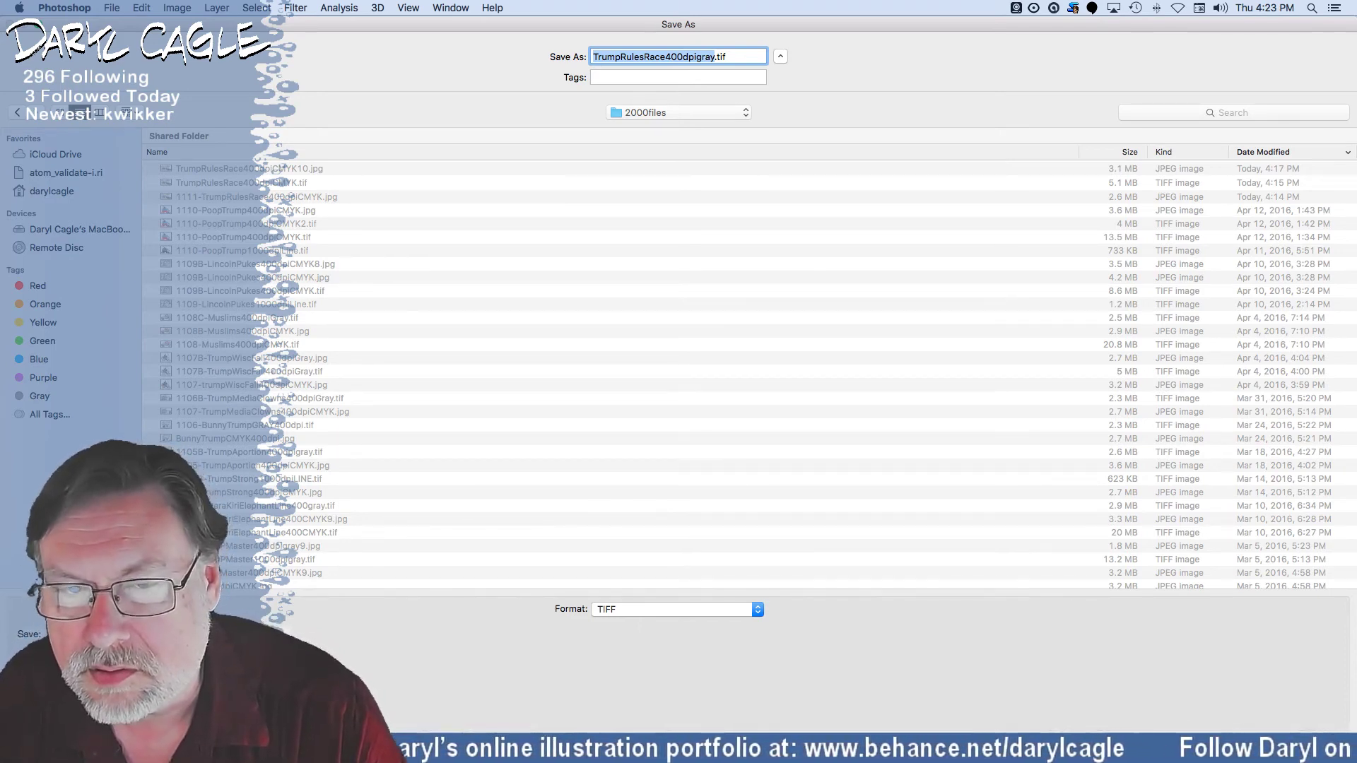
left_click(593, 57)
type("1111B")
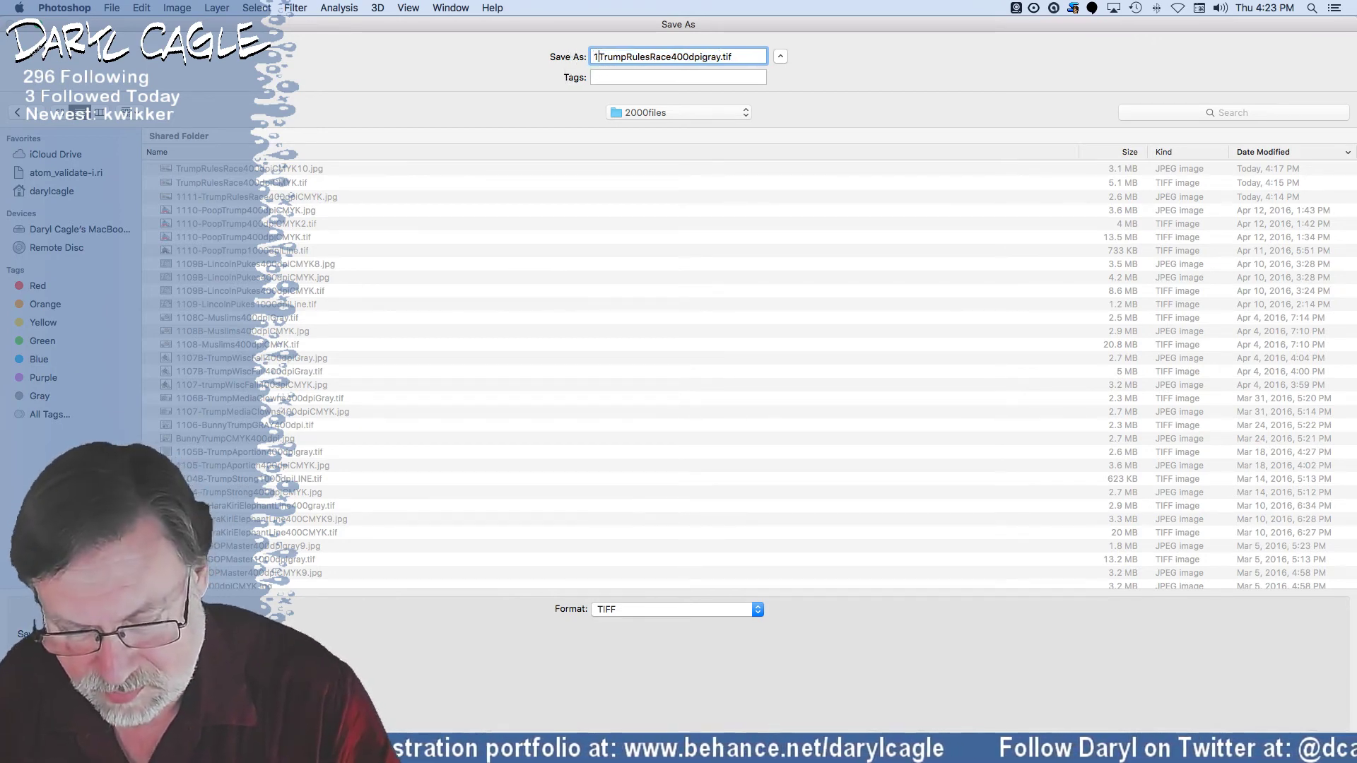
type("-")
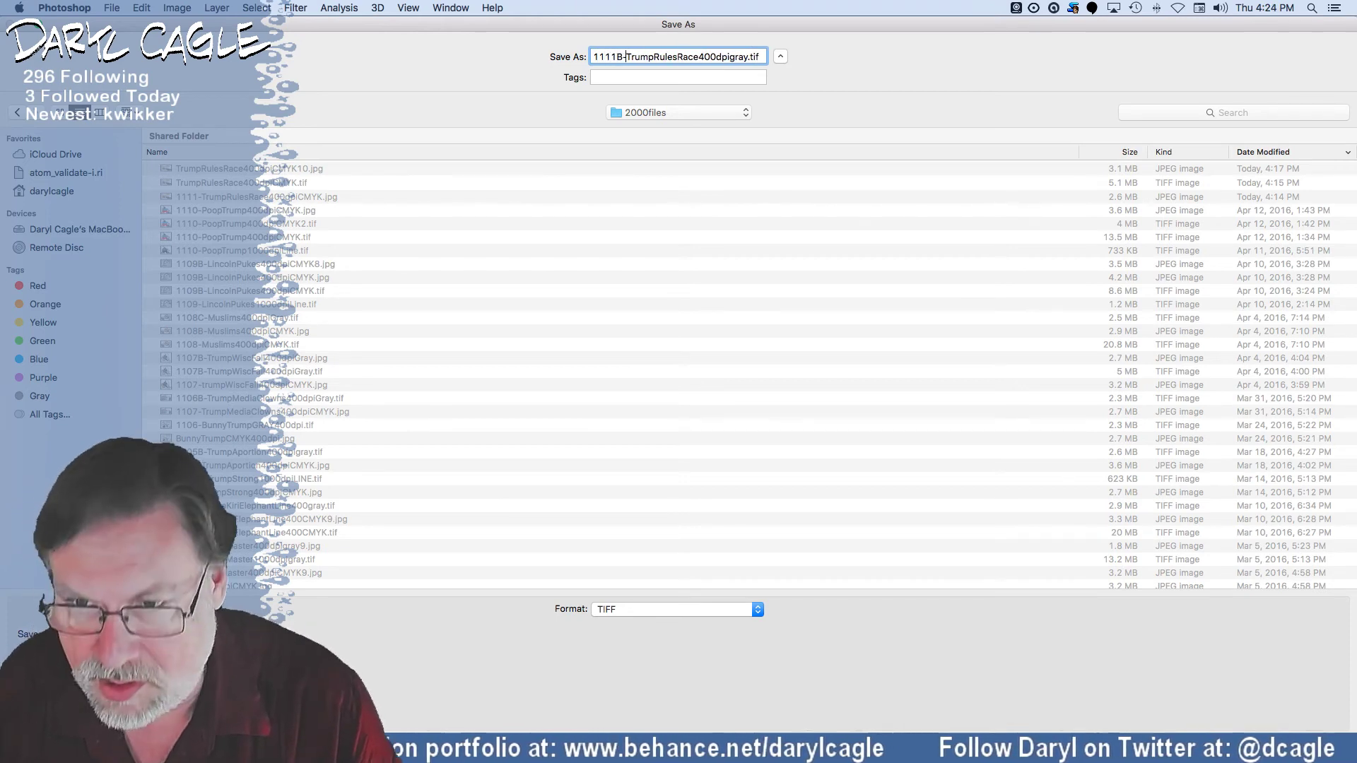
key("Return")
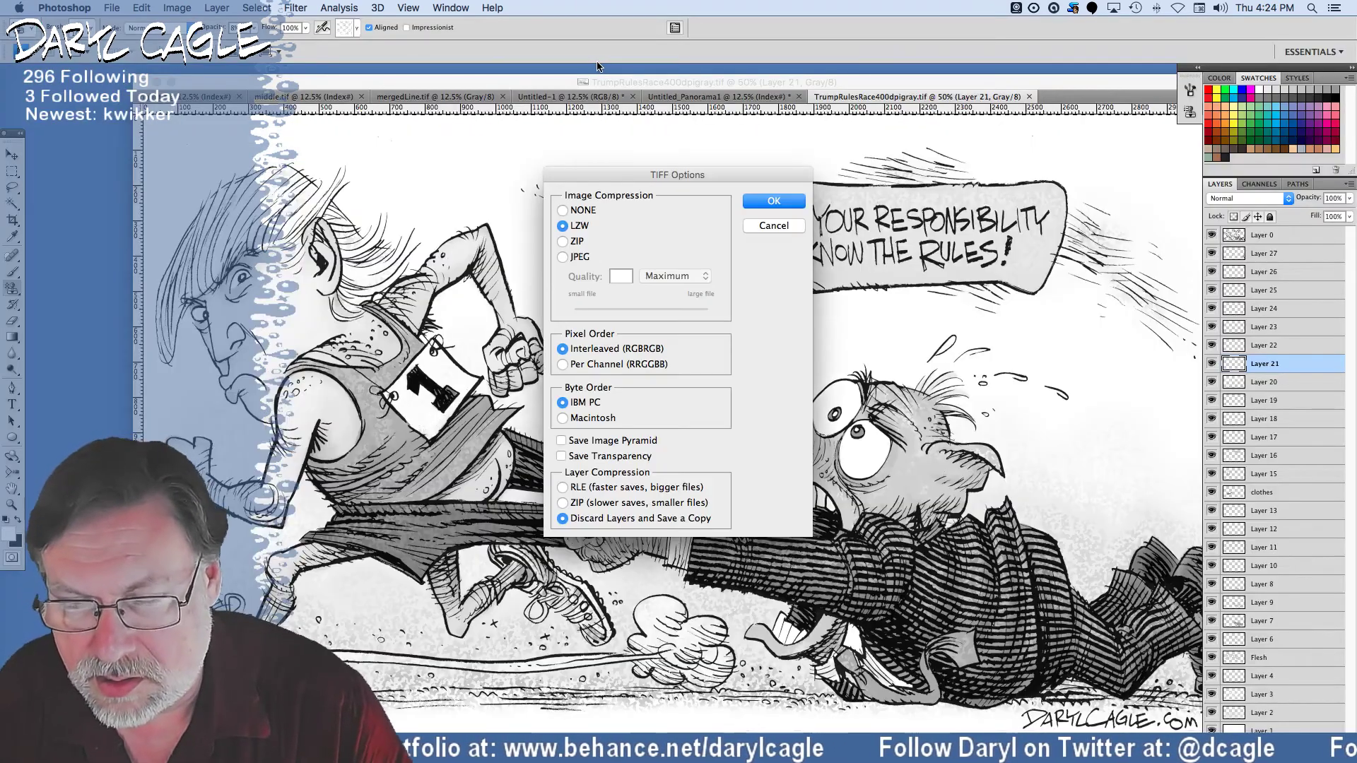
key("Return")
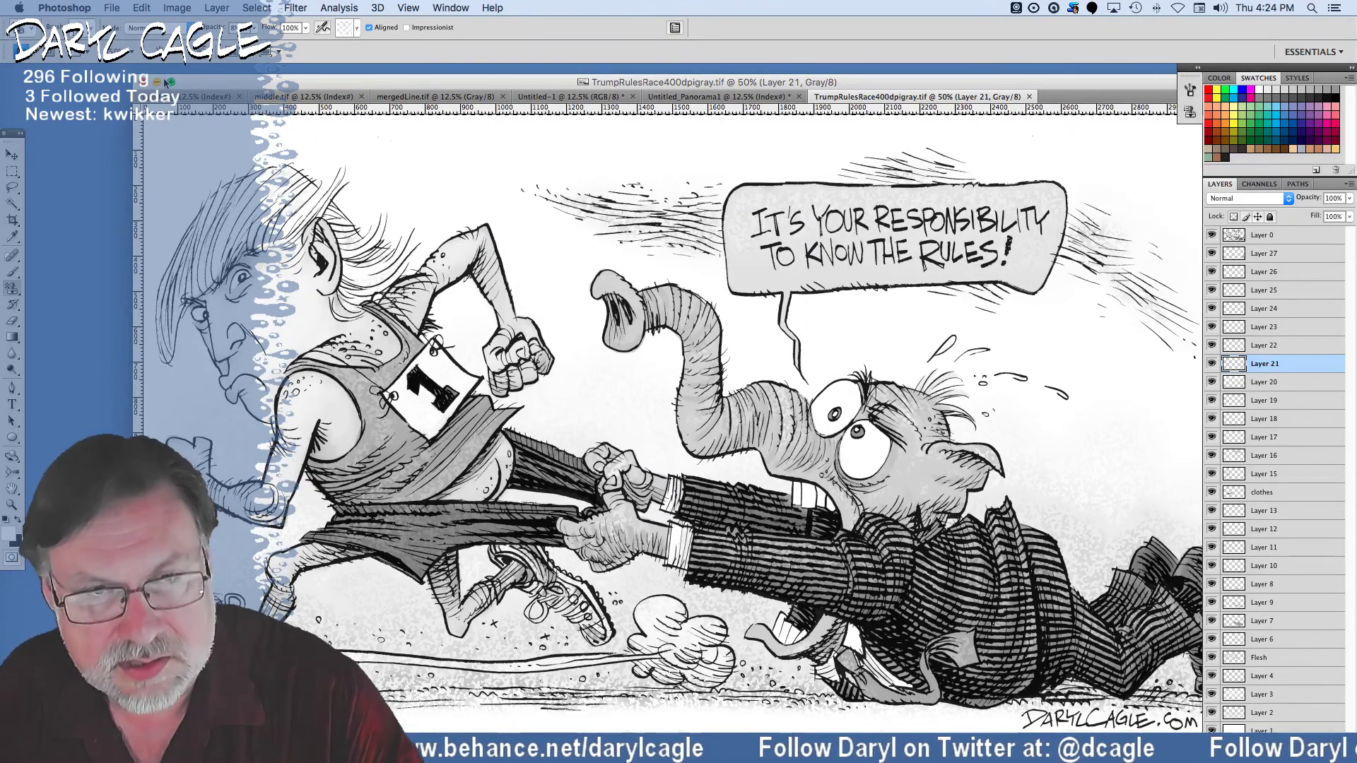
Reopen Save As on the 2000files folder to confirm the copy, then dismiss it.
left_click(110, 8)
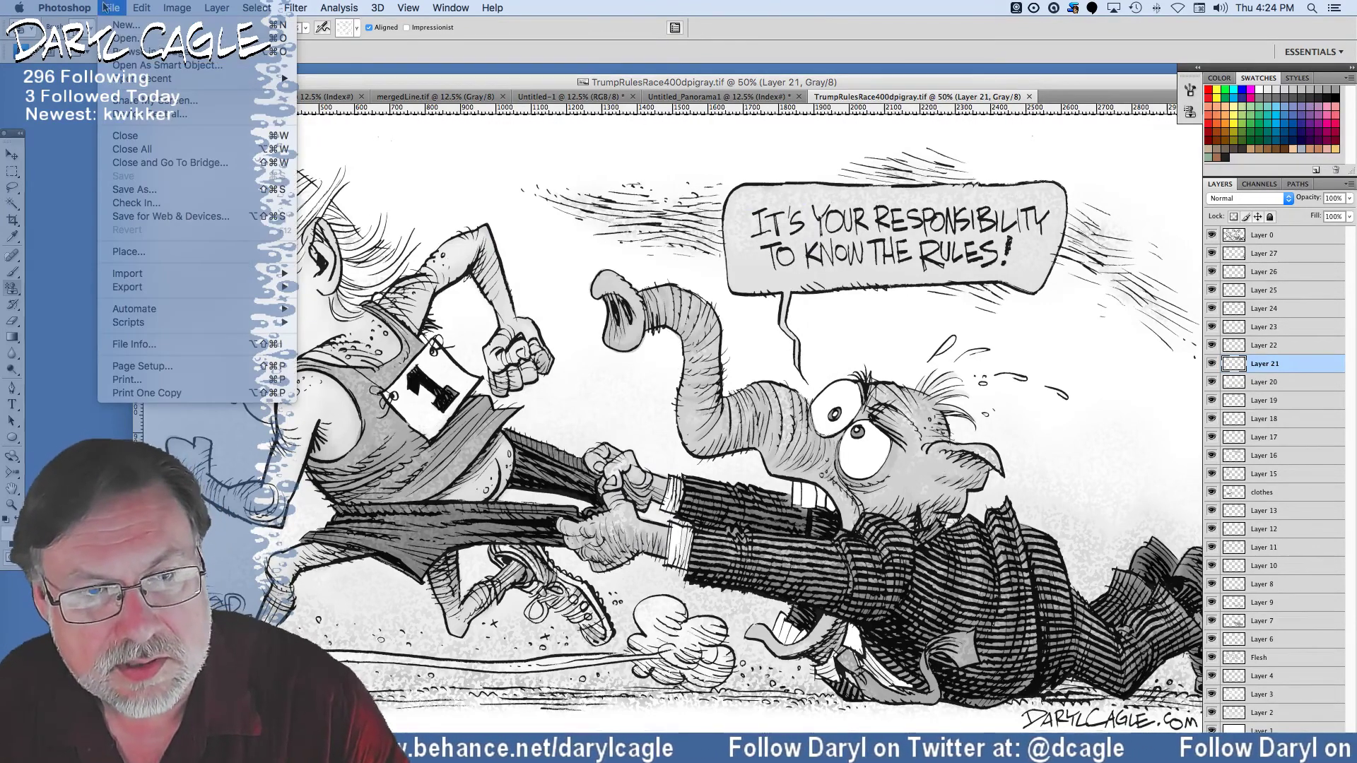
left_click(140, 190)
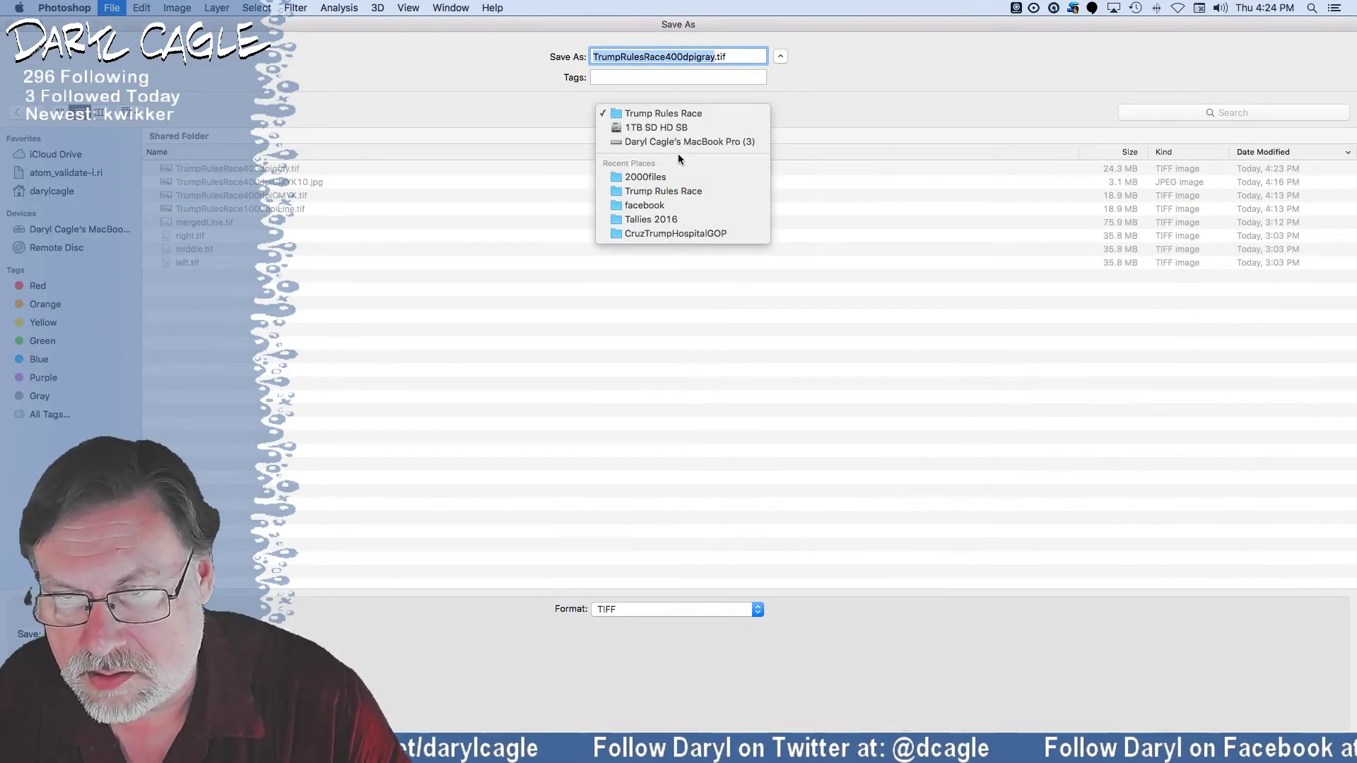
left_click(640, 176)
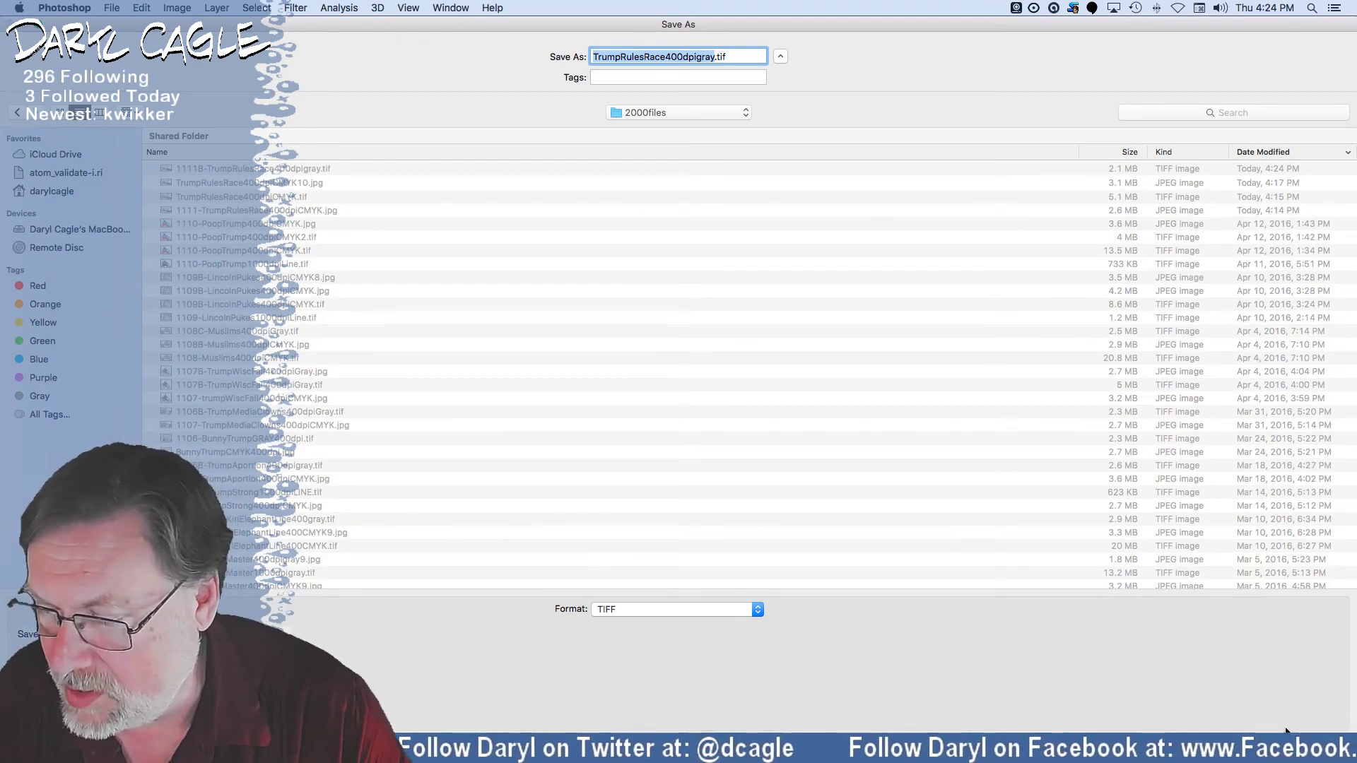
key("Return")
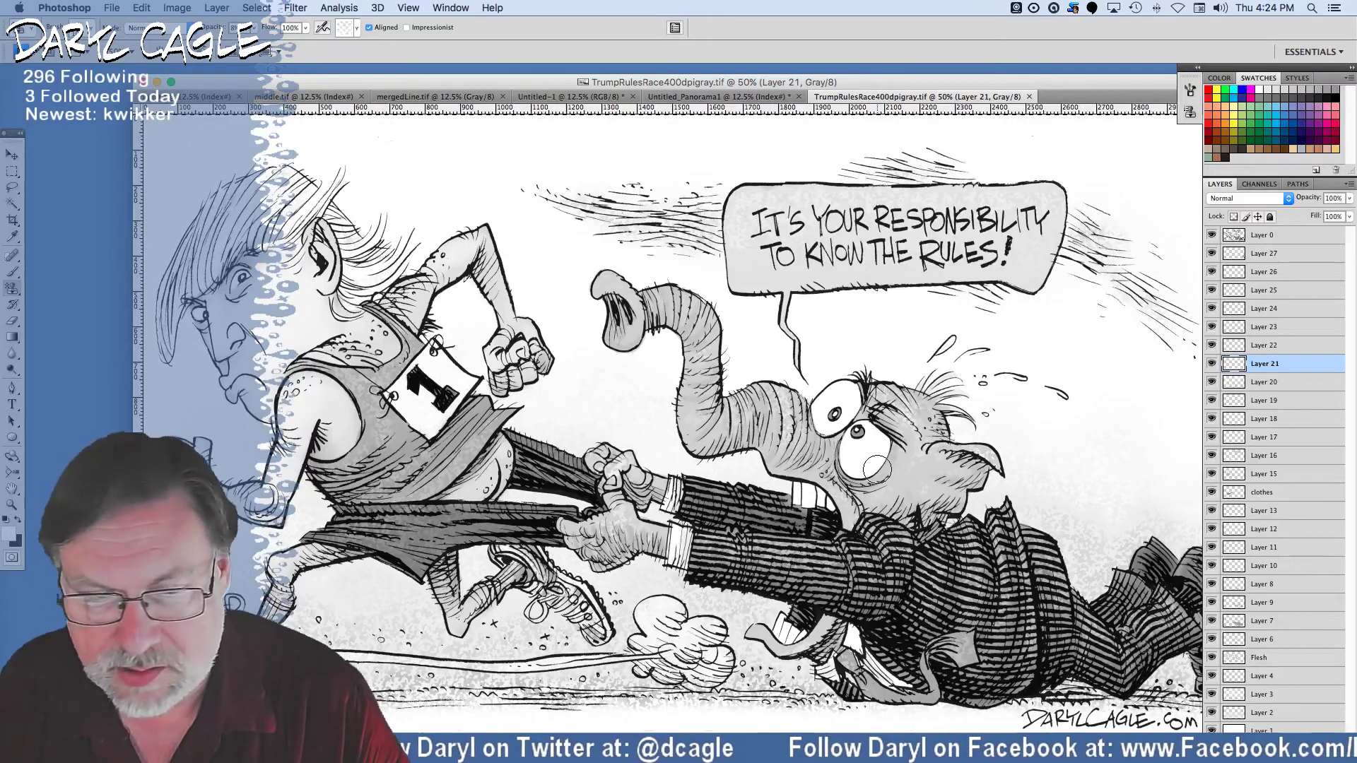